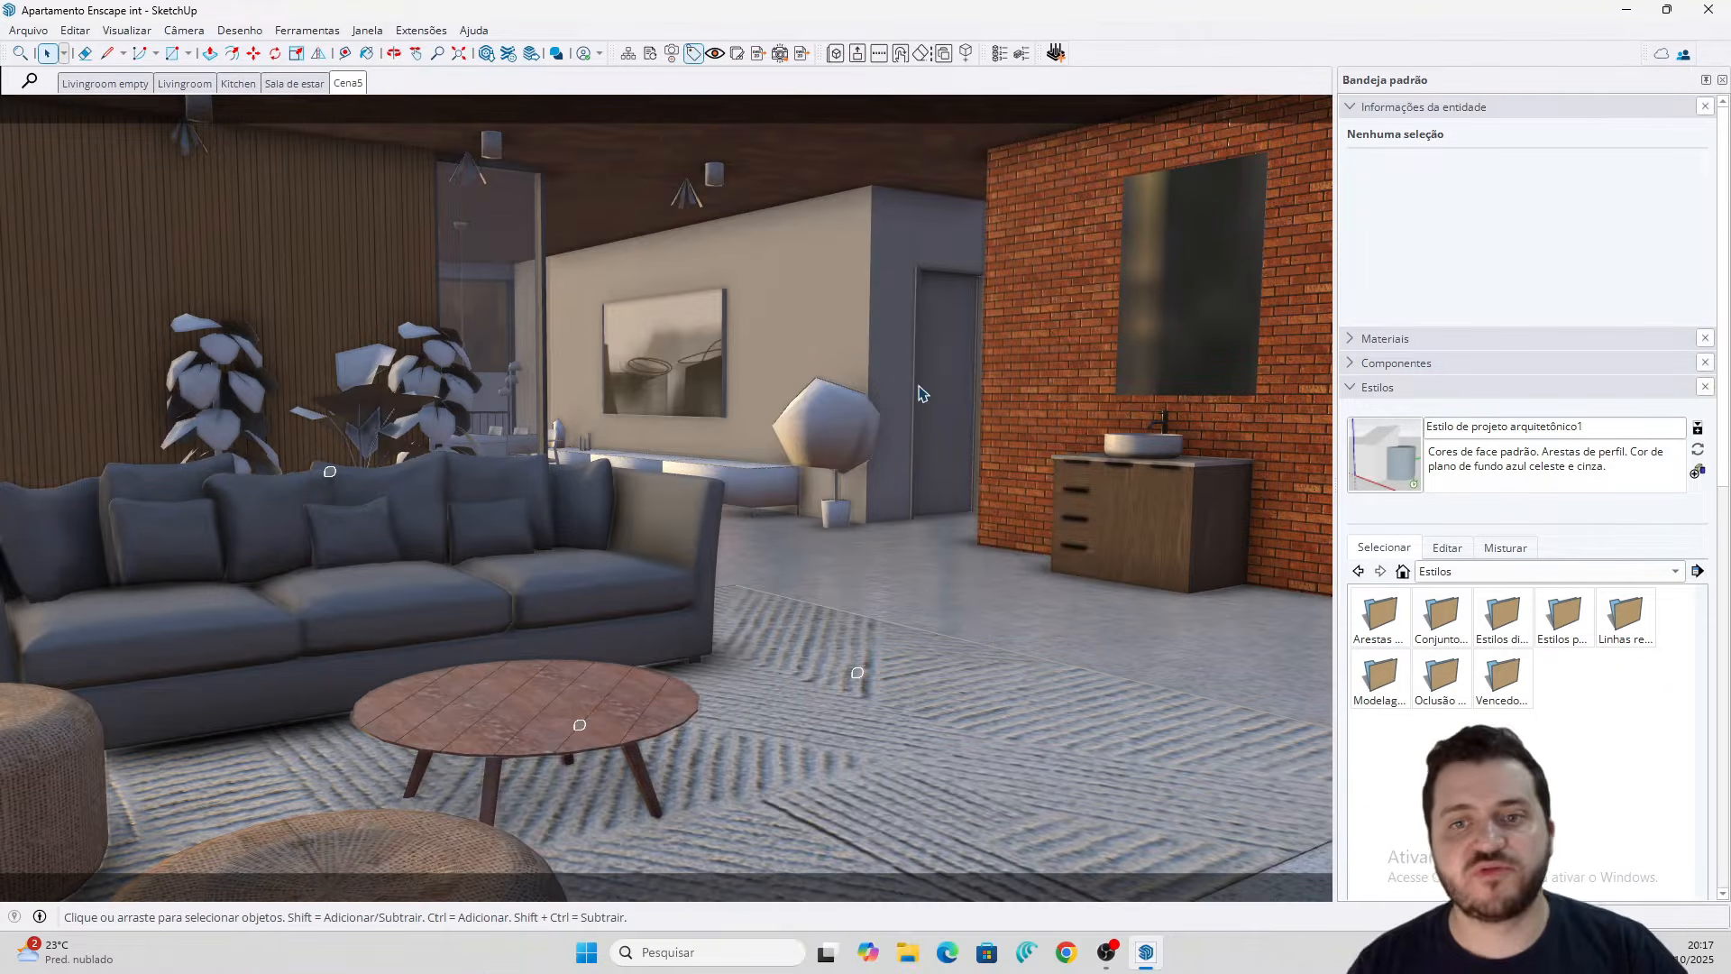
Show the collaboration bar for the living room model
middle_drag(843, 491, 916, 503)
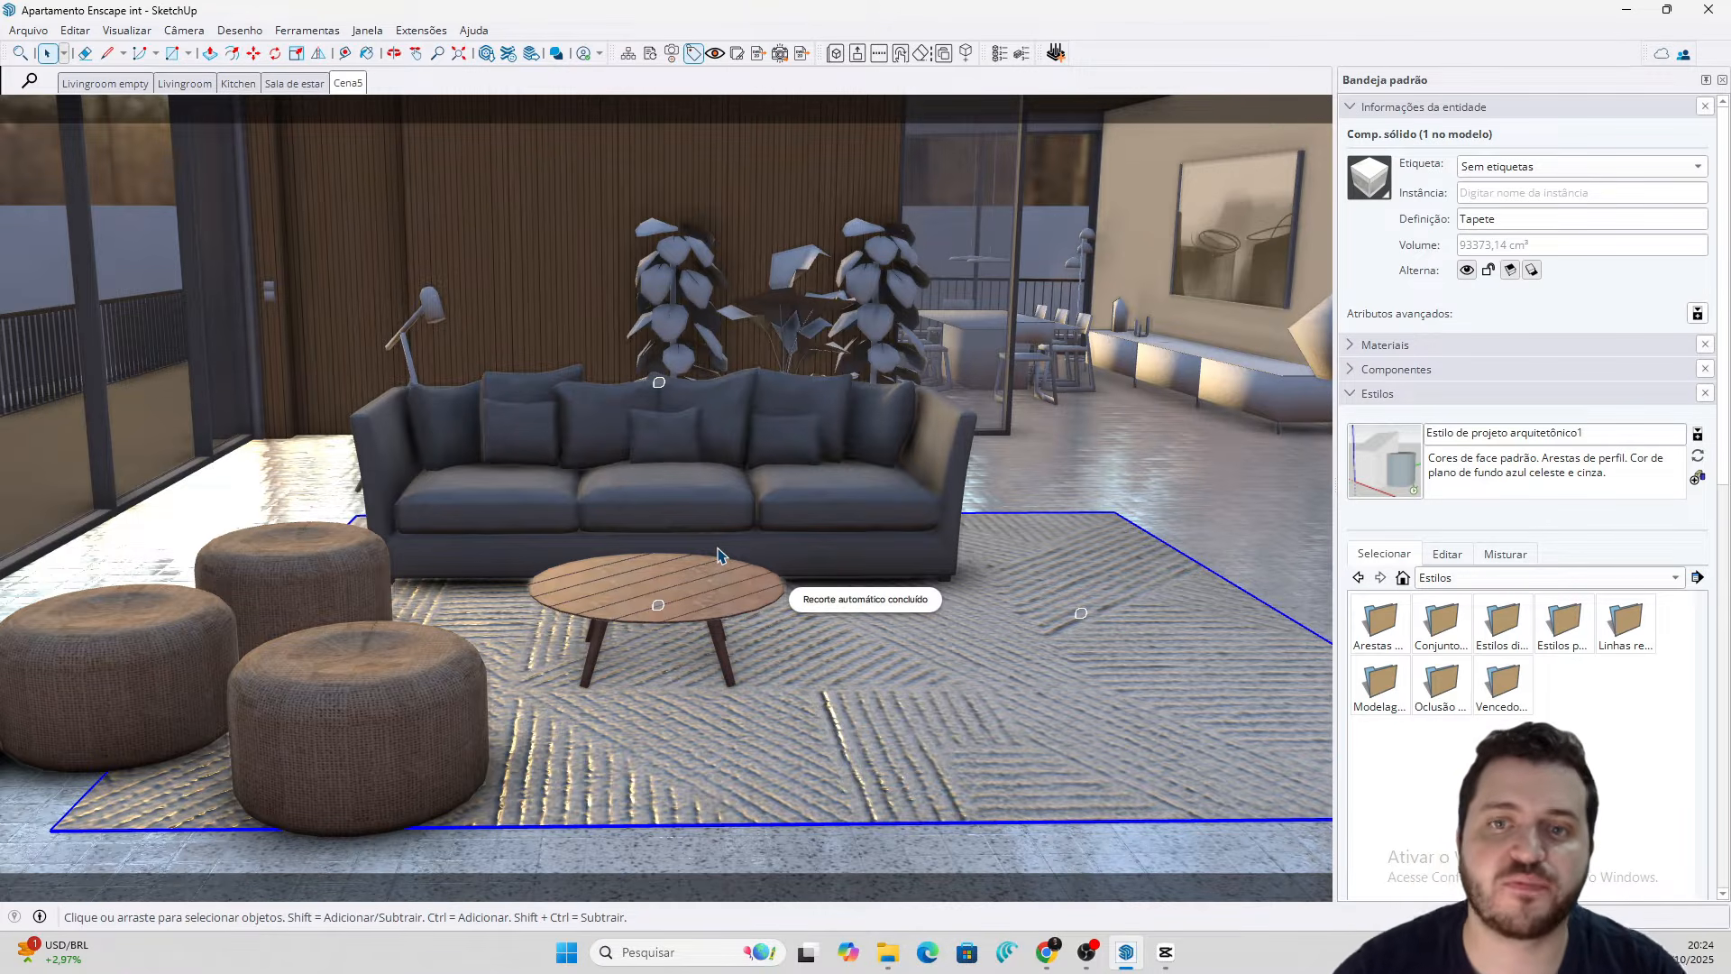
middle_drag(830, 685, 720, 704)
click(368, 33)
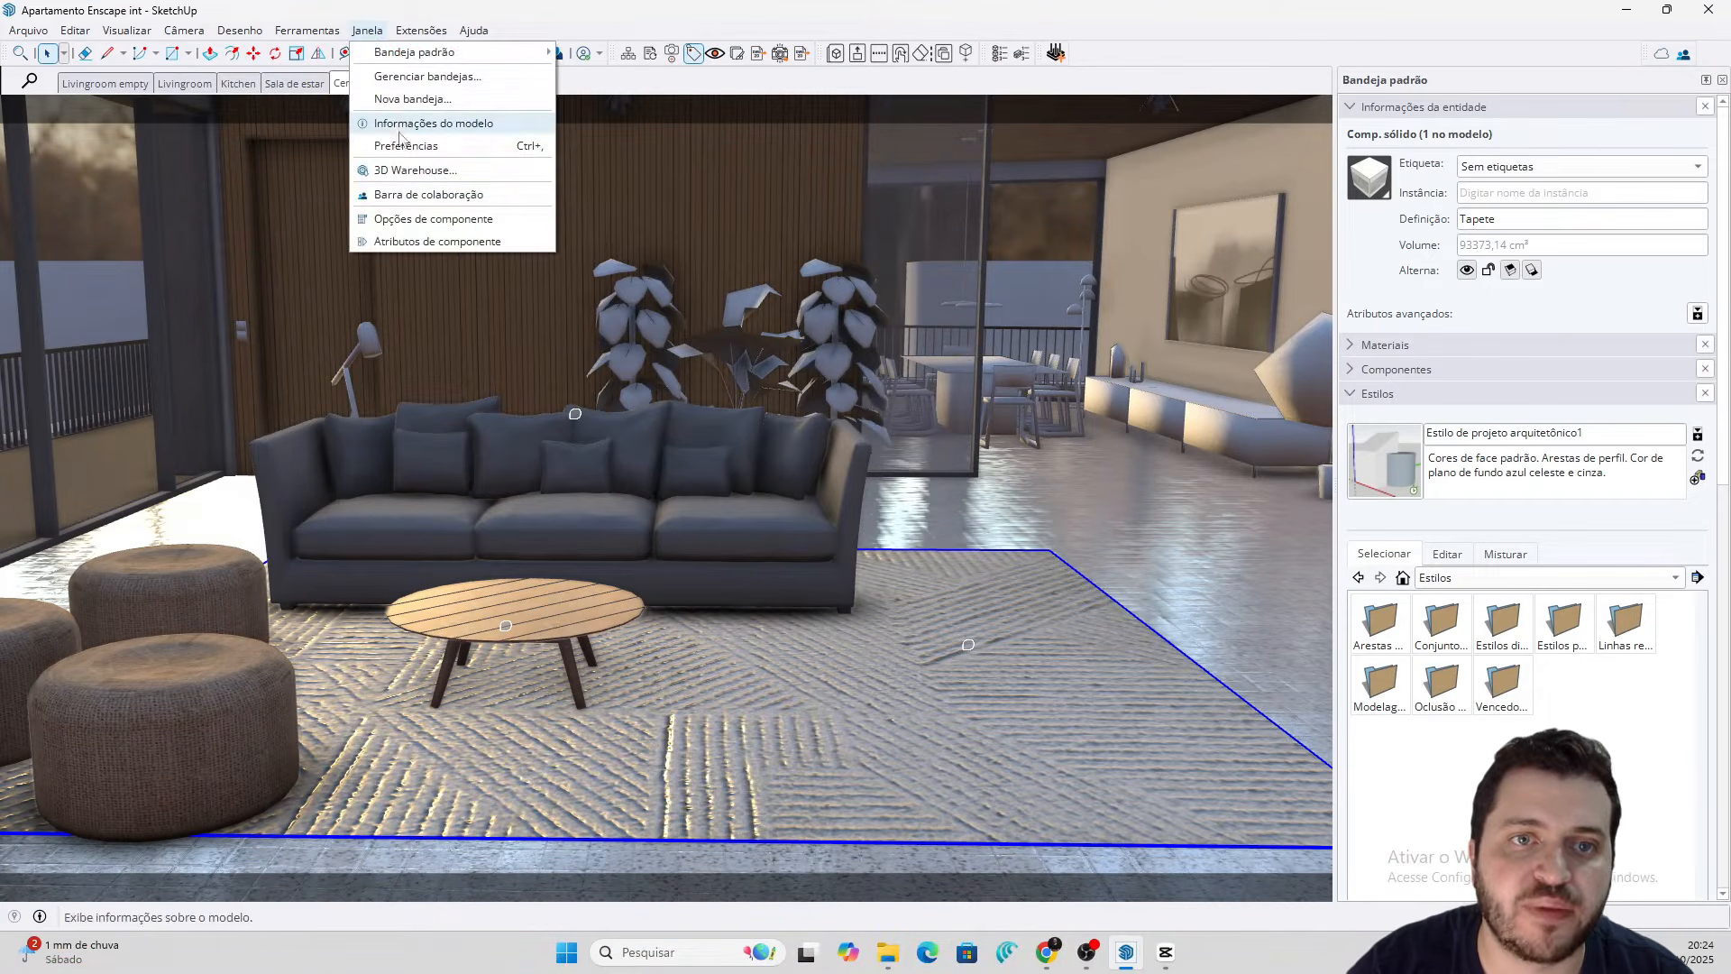
click(428, 195)
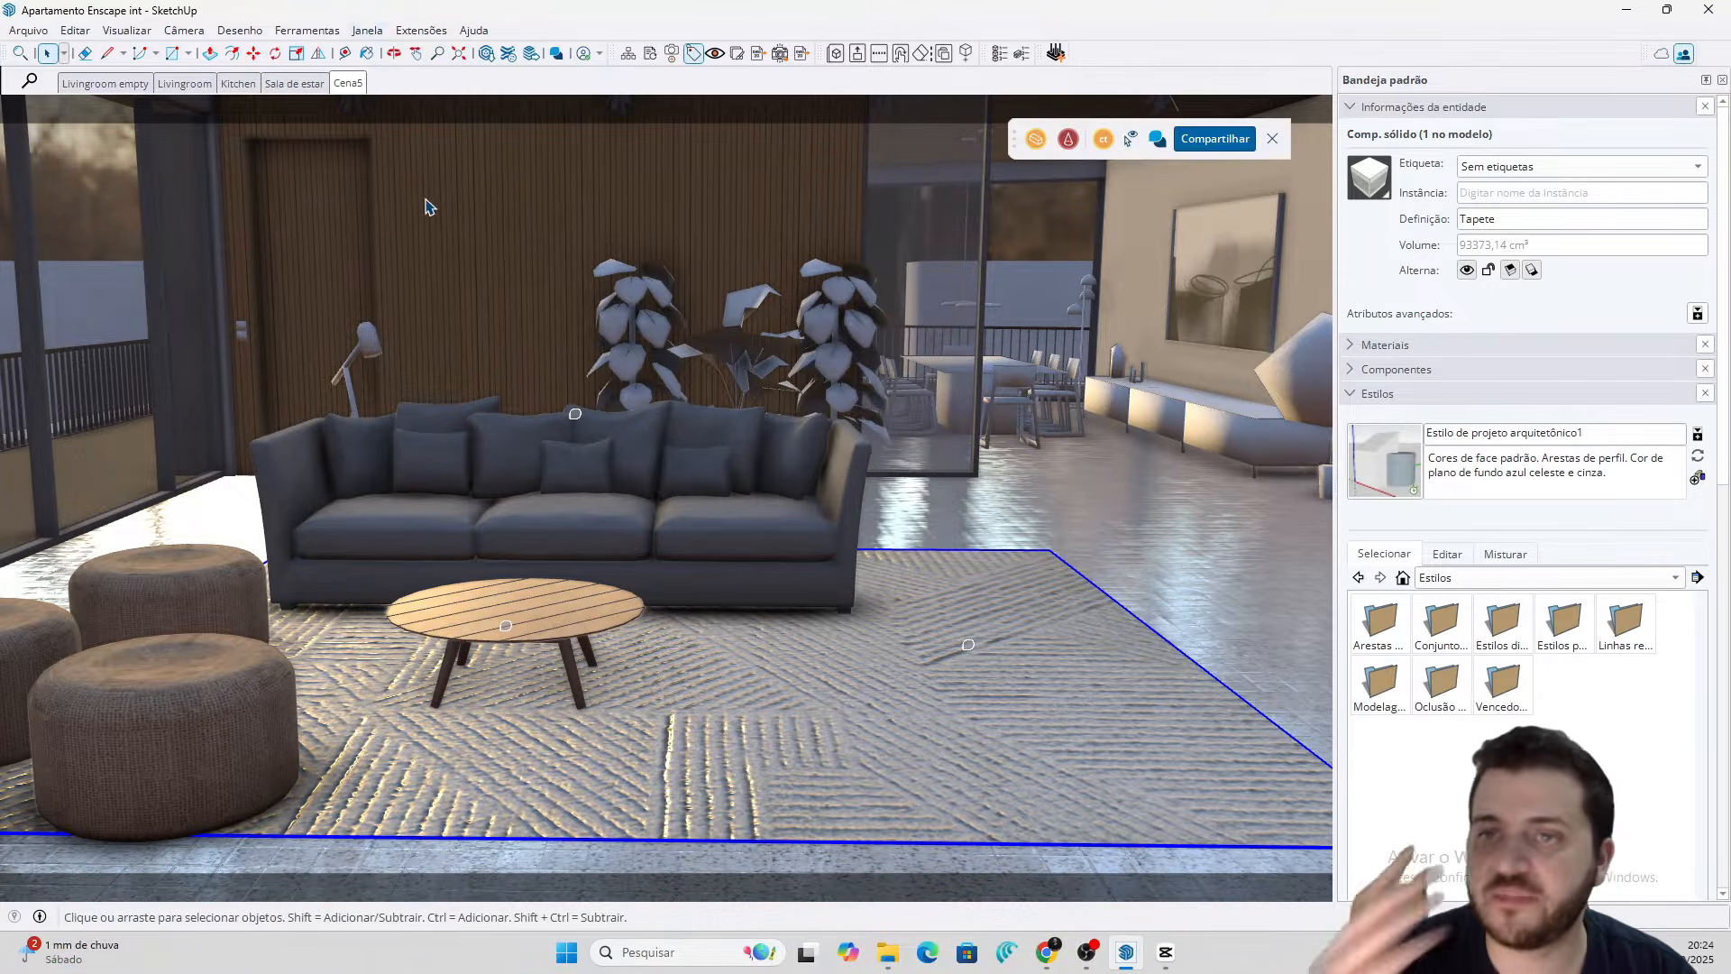
Review the permission choices for a collaborator and for general link access in the model's sharing settings
click(1224, 145)
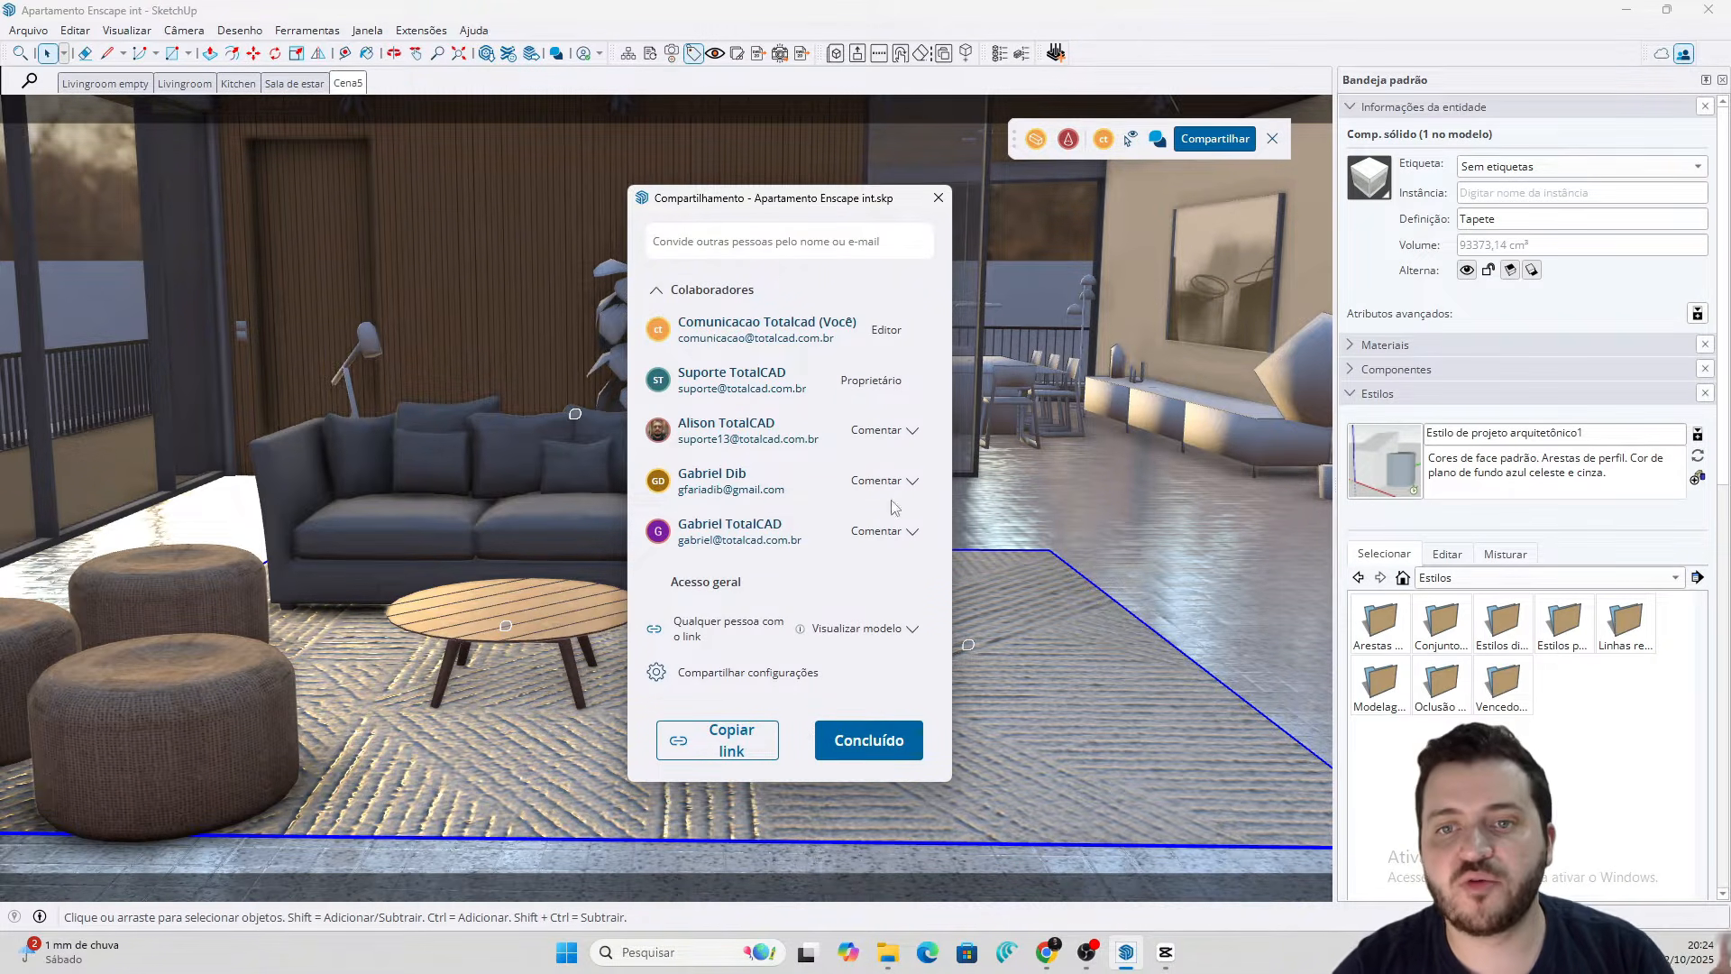
click(900, 440)
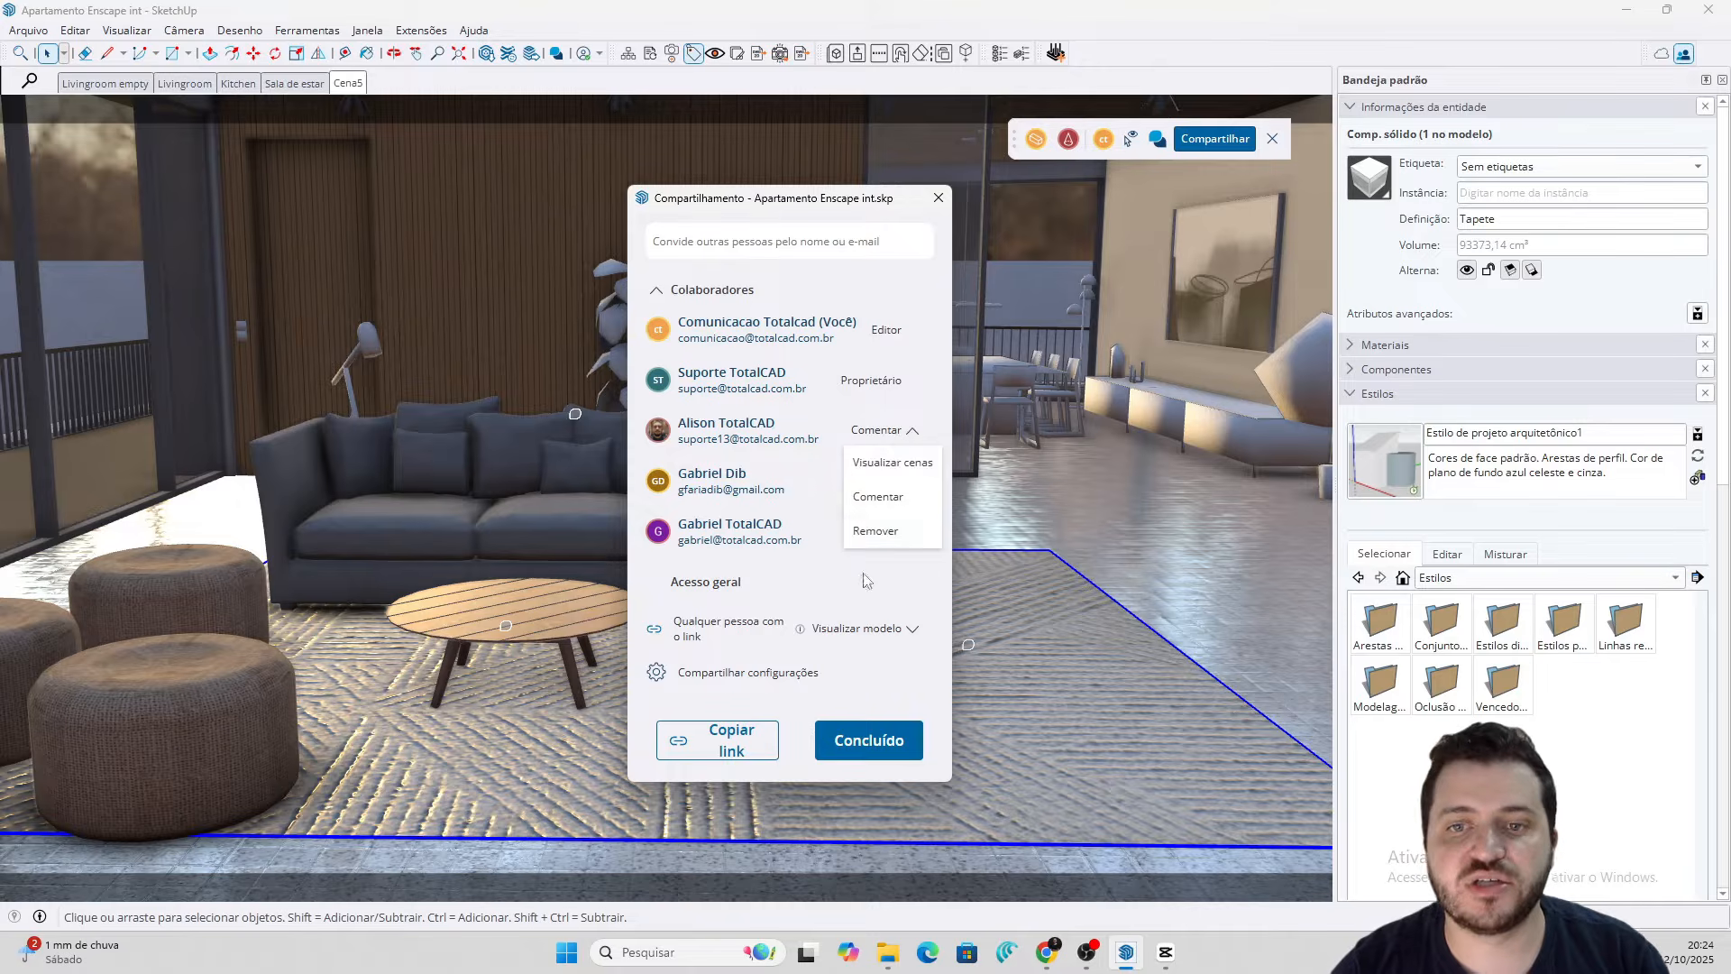
click(878, 635)
click(875, 633)
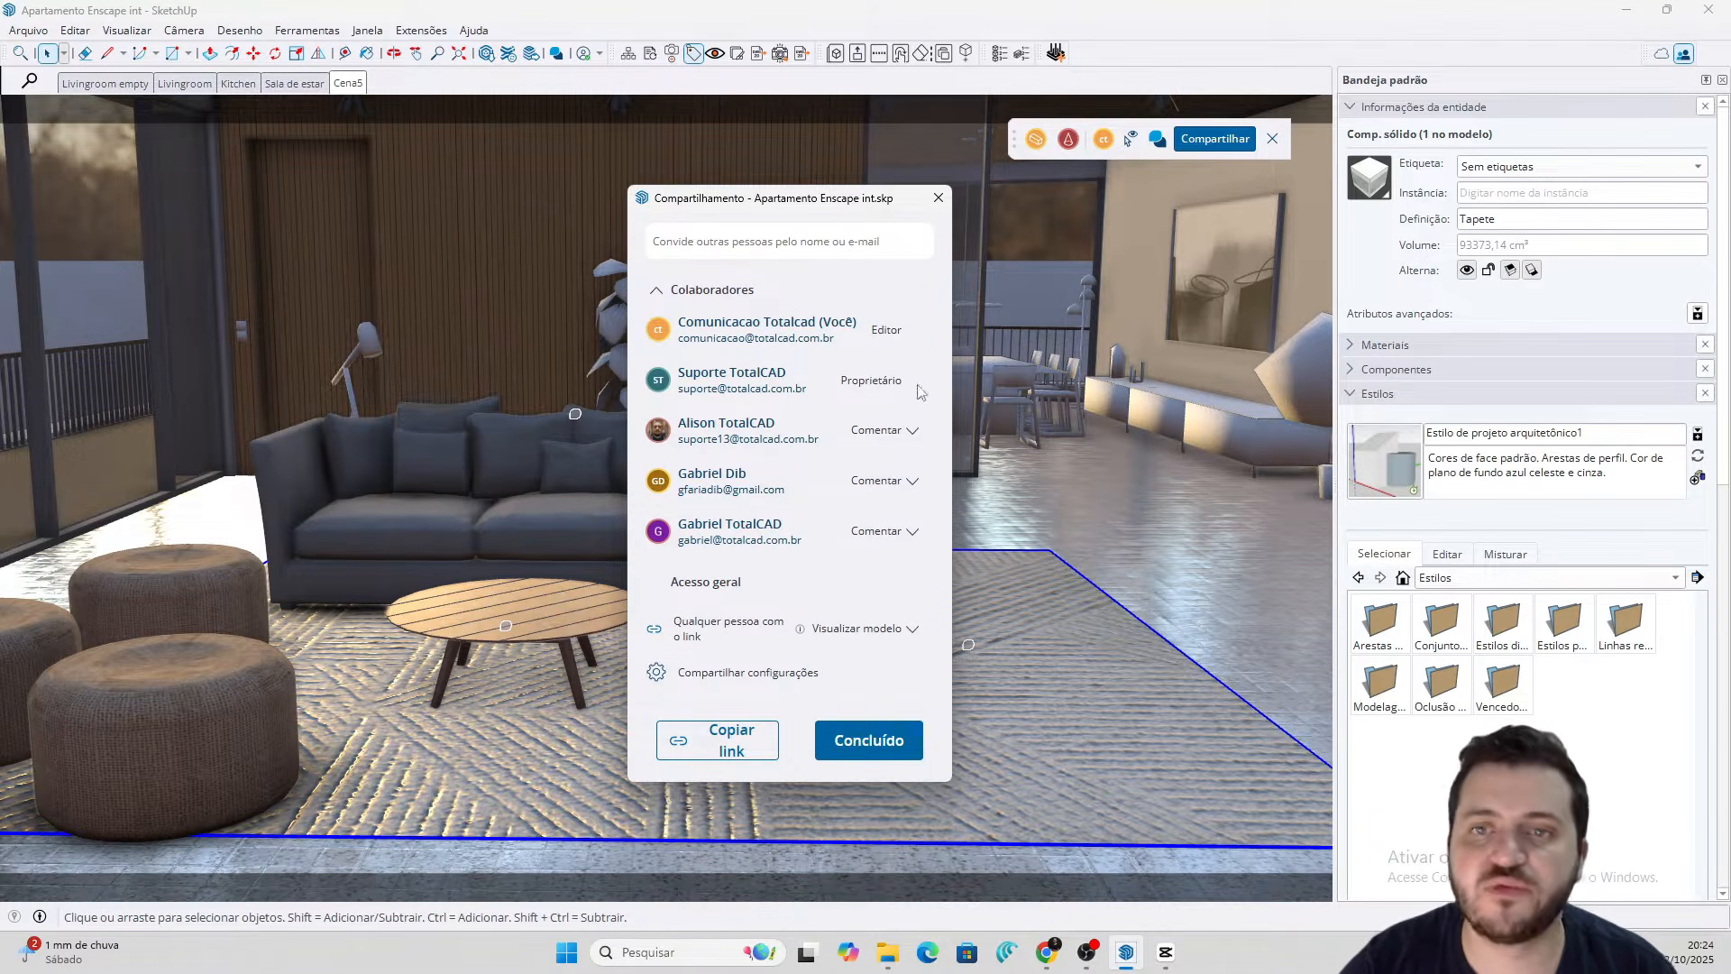
click(878, 750)
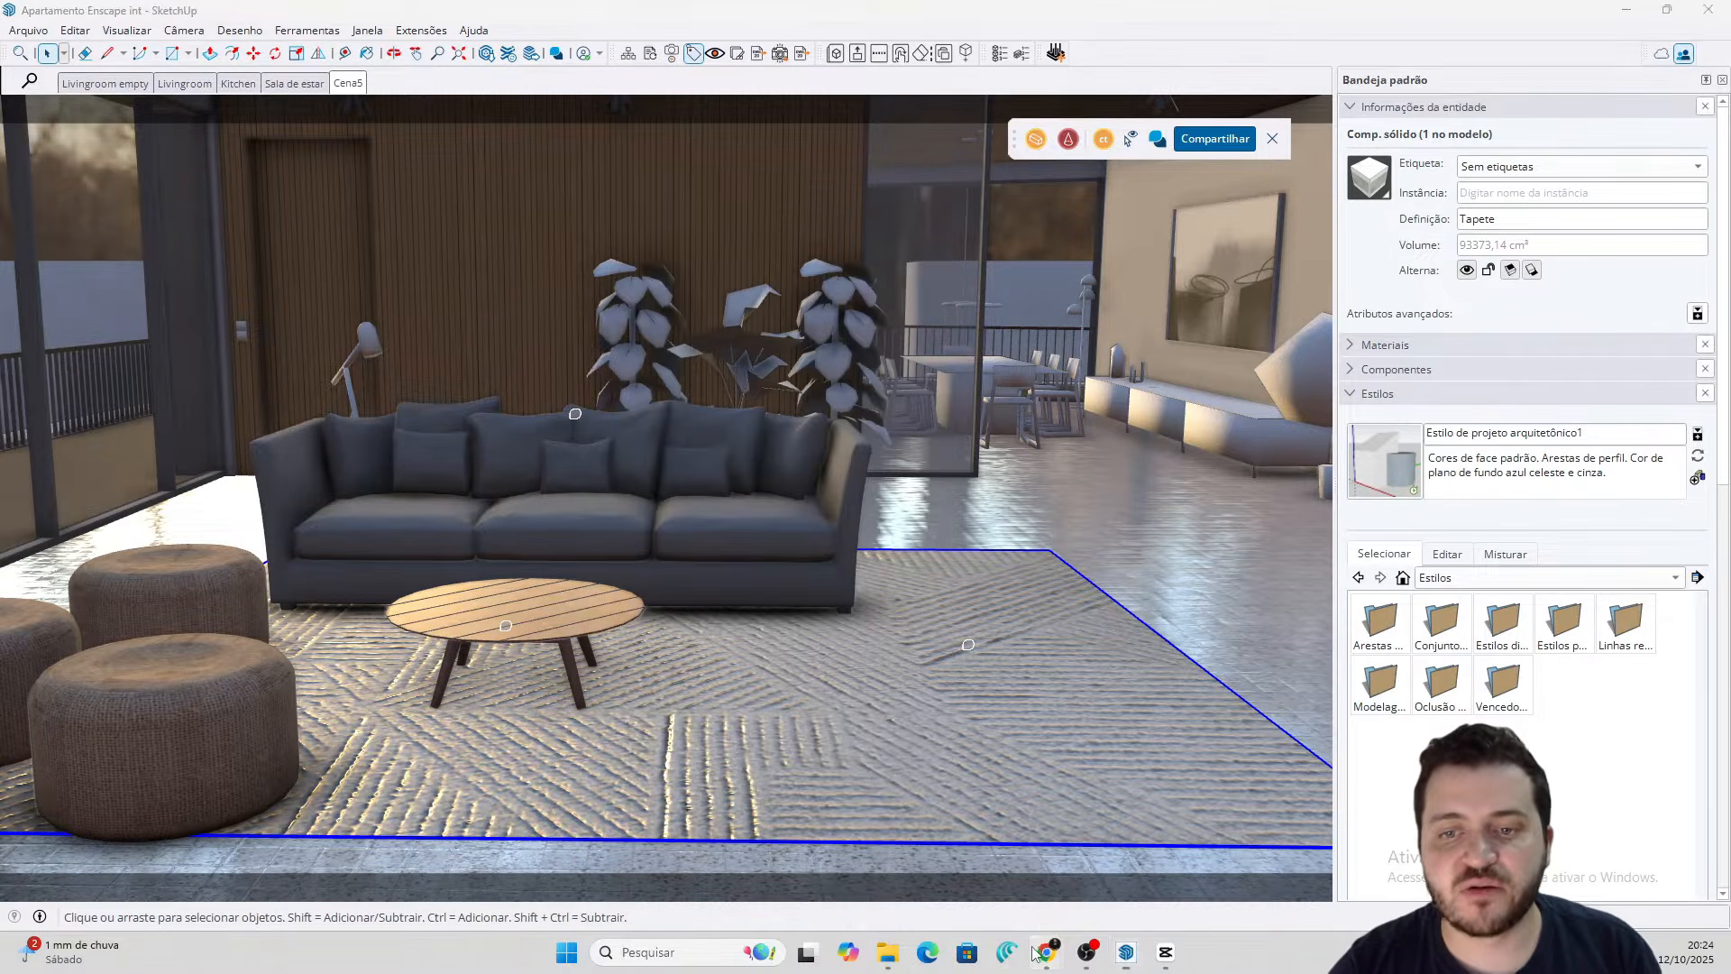
Switch to the shared model in the Chrome browser and select the sofa there
mouse_move(1046, 951)
click(1004, 861)
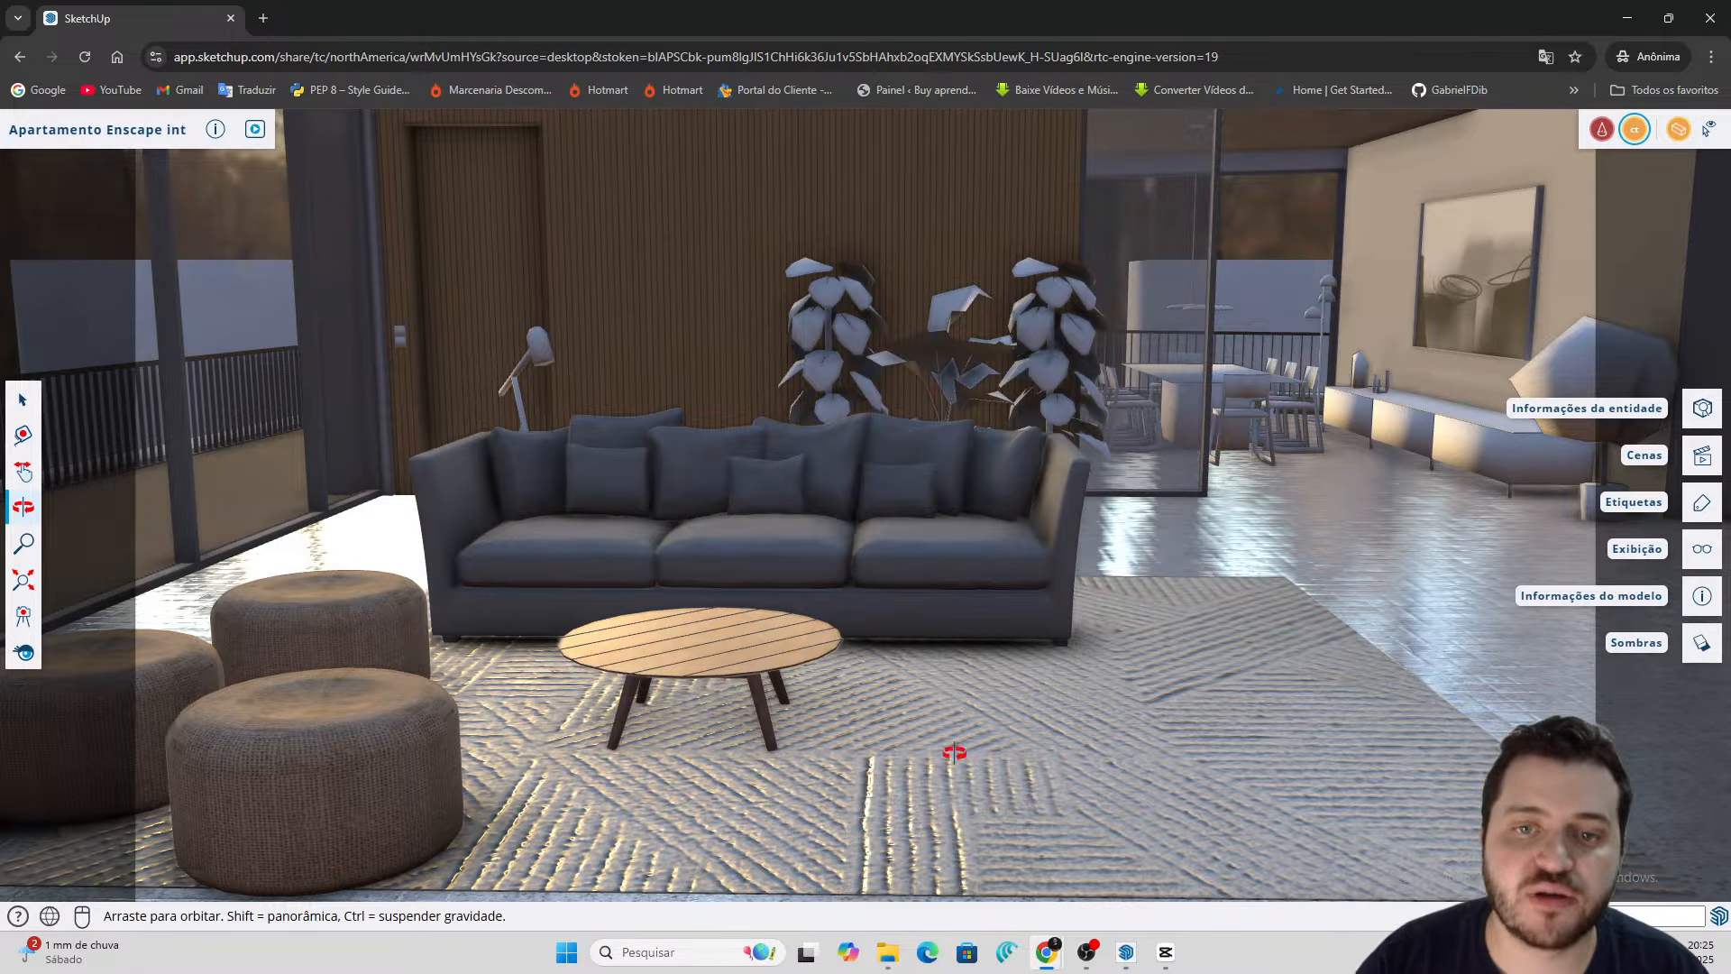
drag(753, 566, 754, 617)
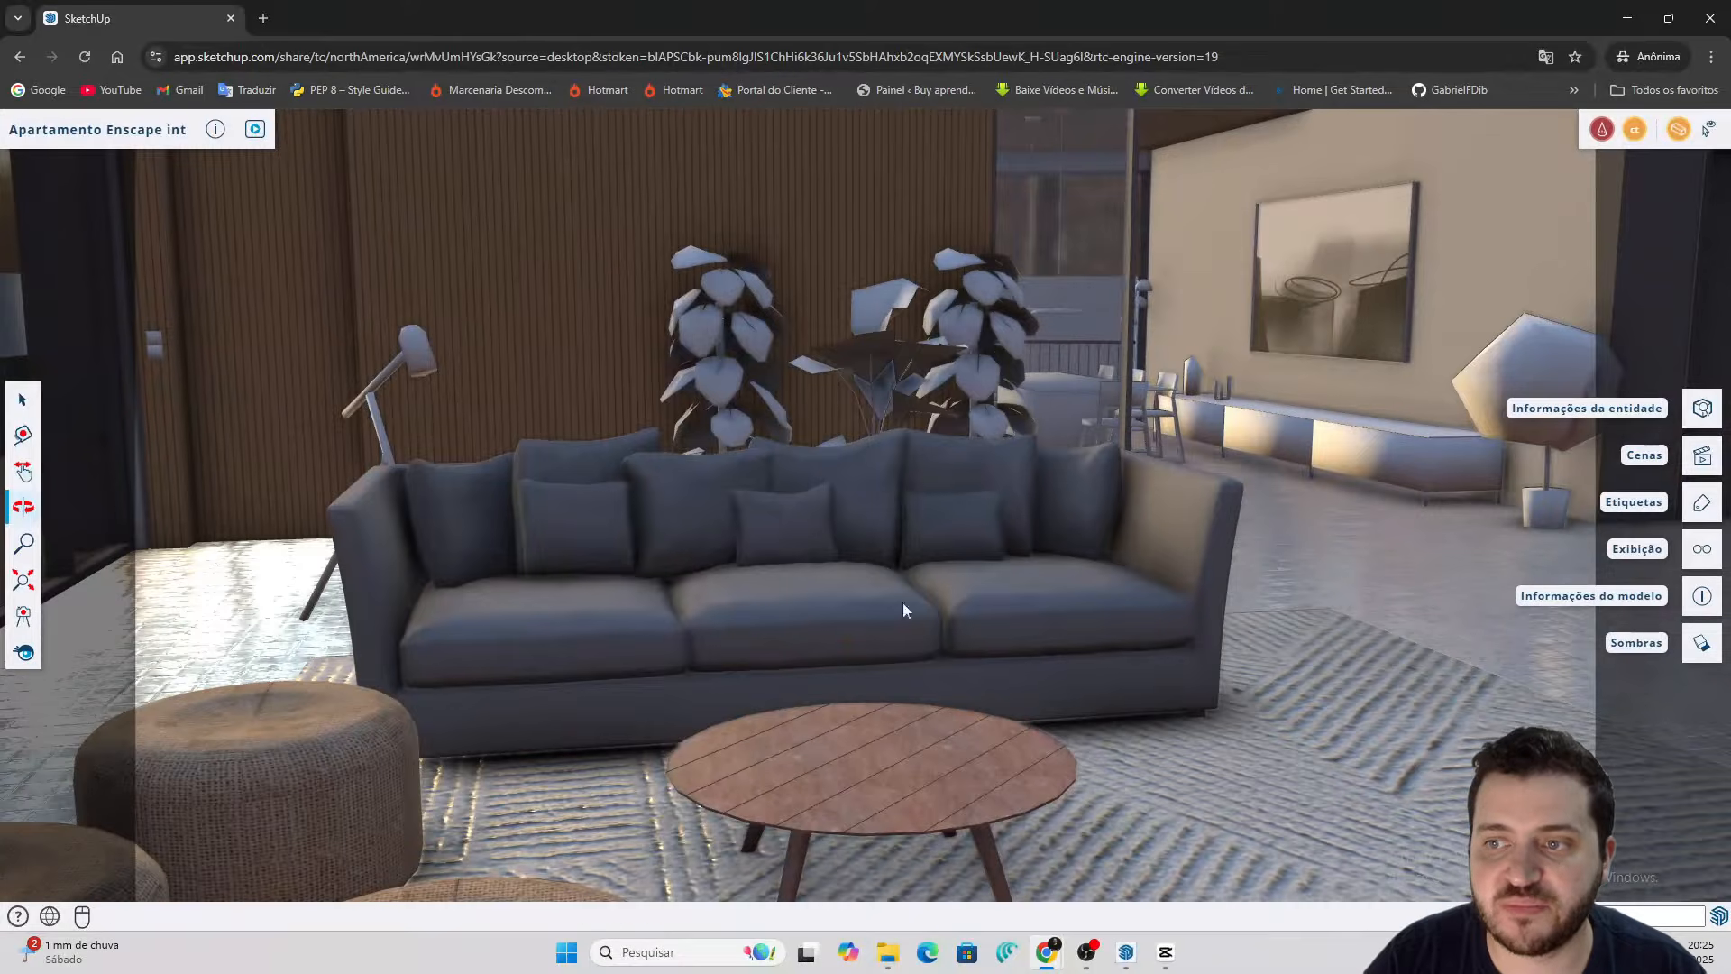
key(space)
click(1023, 593)
mouse_move(954, 595)
middle_down()
mouse_move(761, 587)
mouse_move(935, 594)
middle_up()
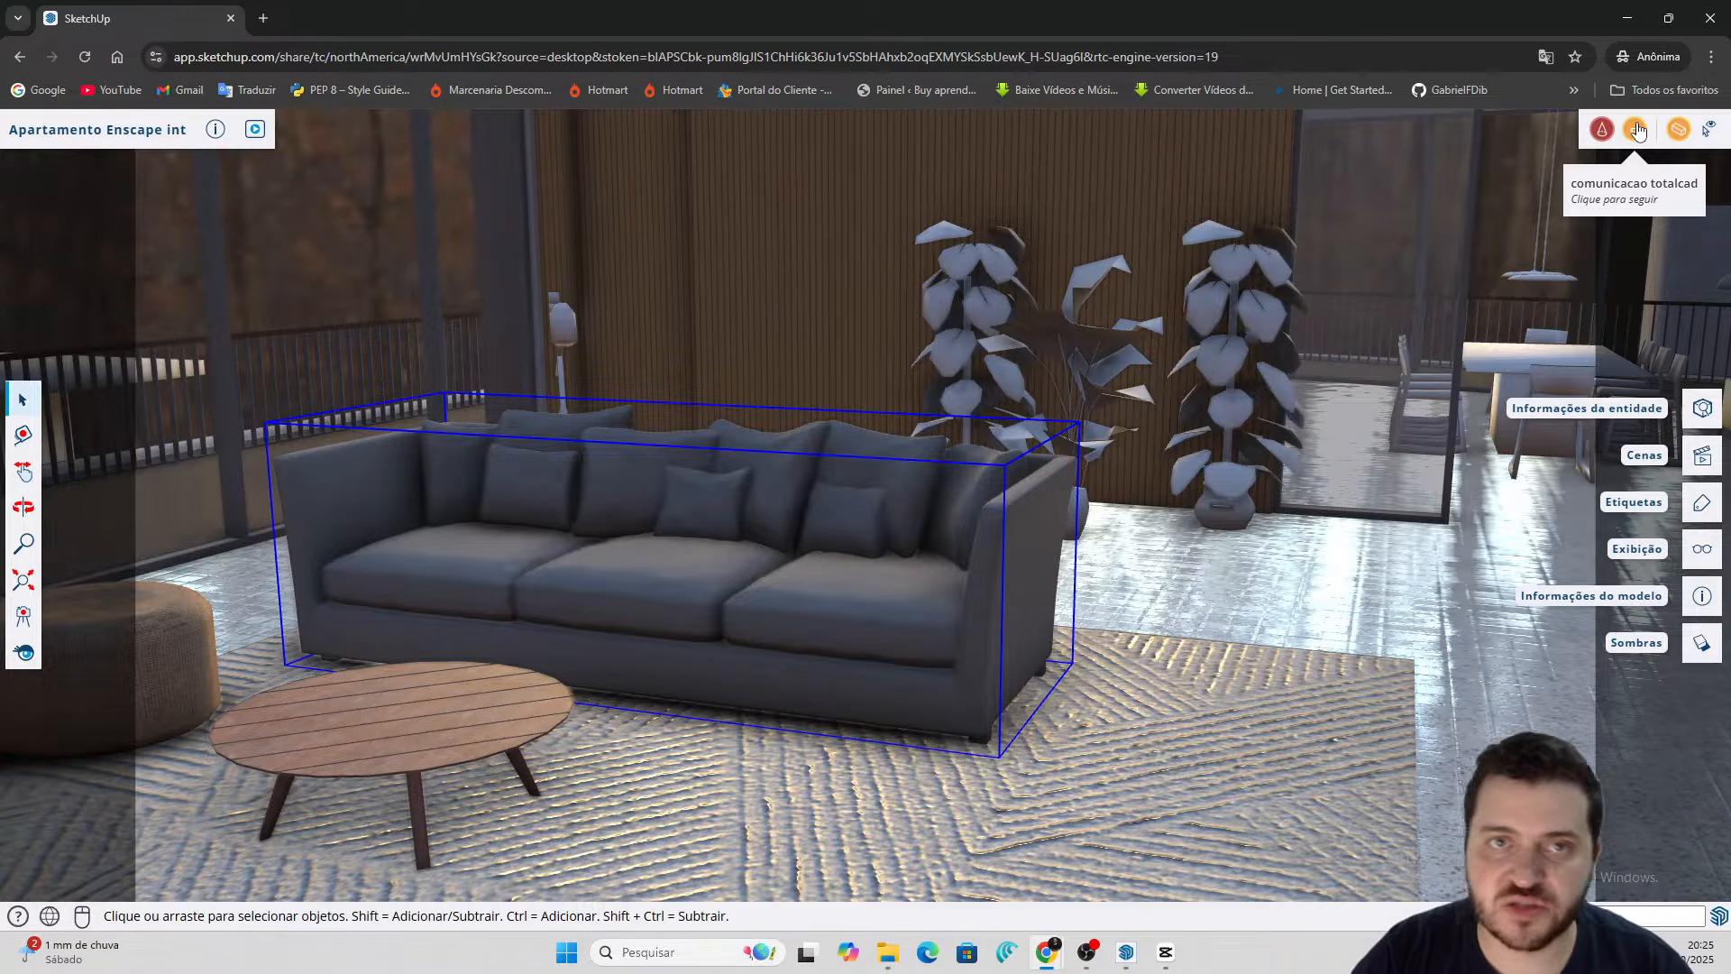
Arrange the desktop SketchUp and browser windows side by side and collapse the desktop's default tray
drag(868, 11, 1726, 378)
click(401, 270)
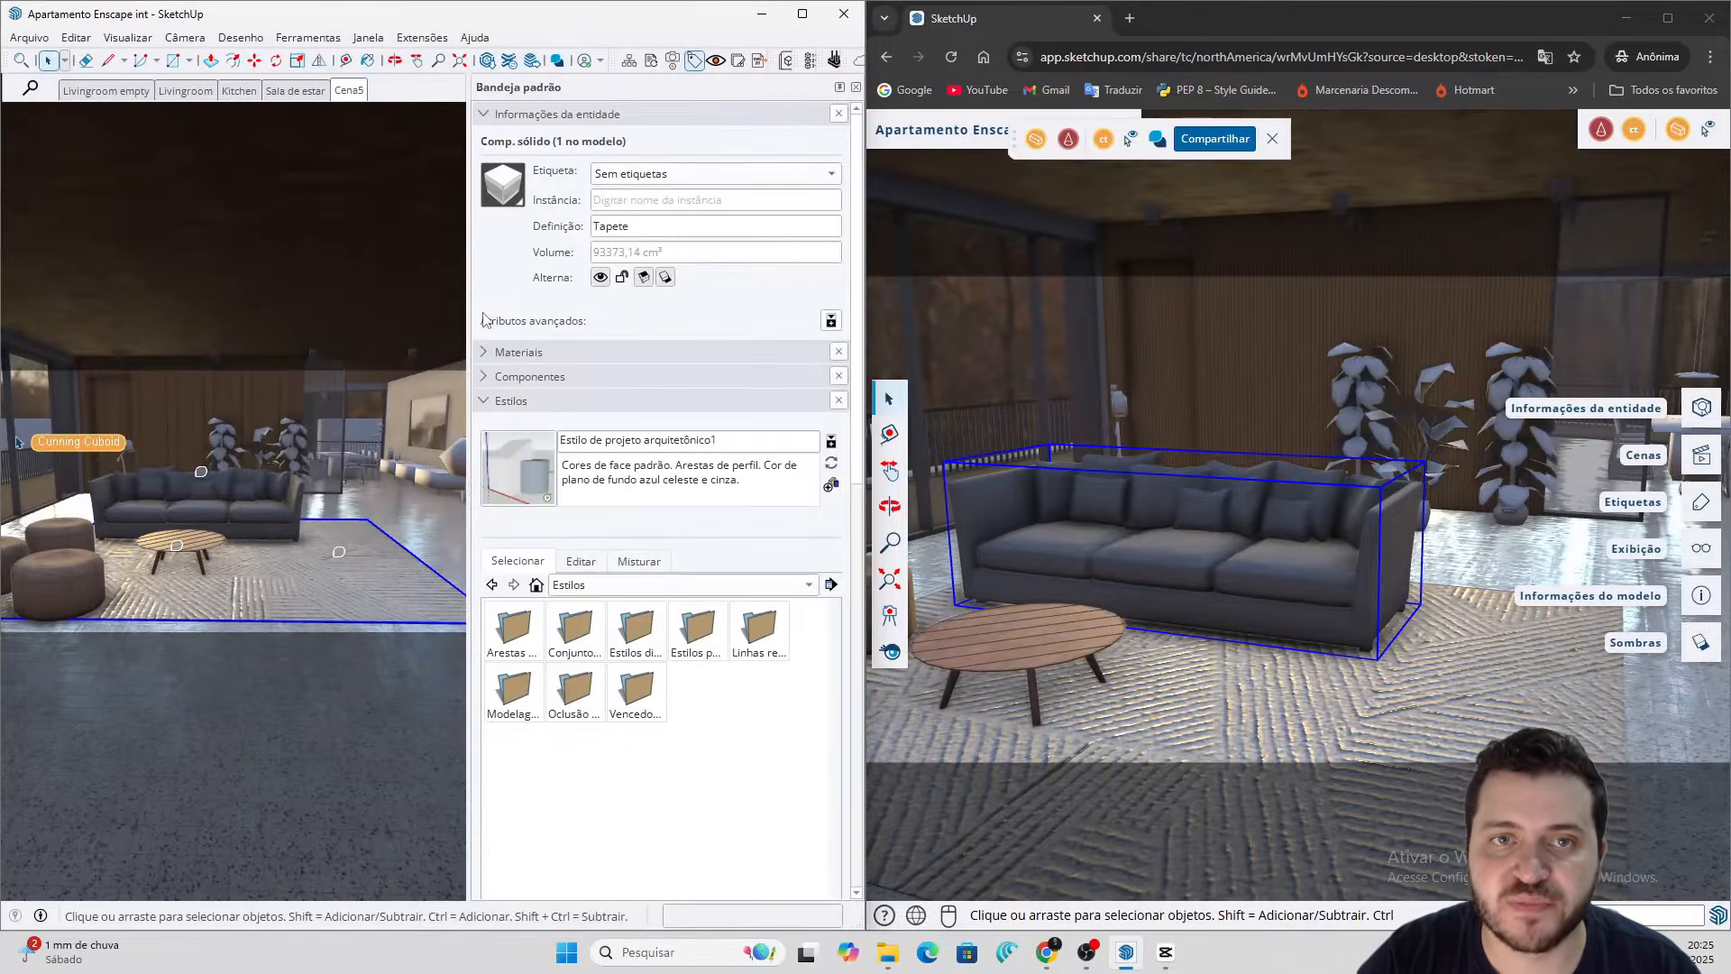
click(838, 87)
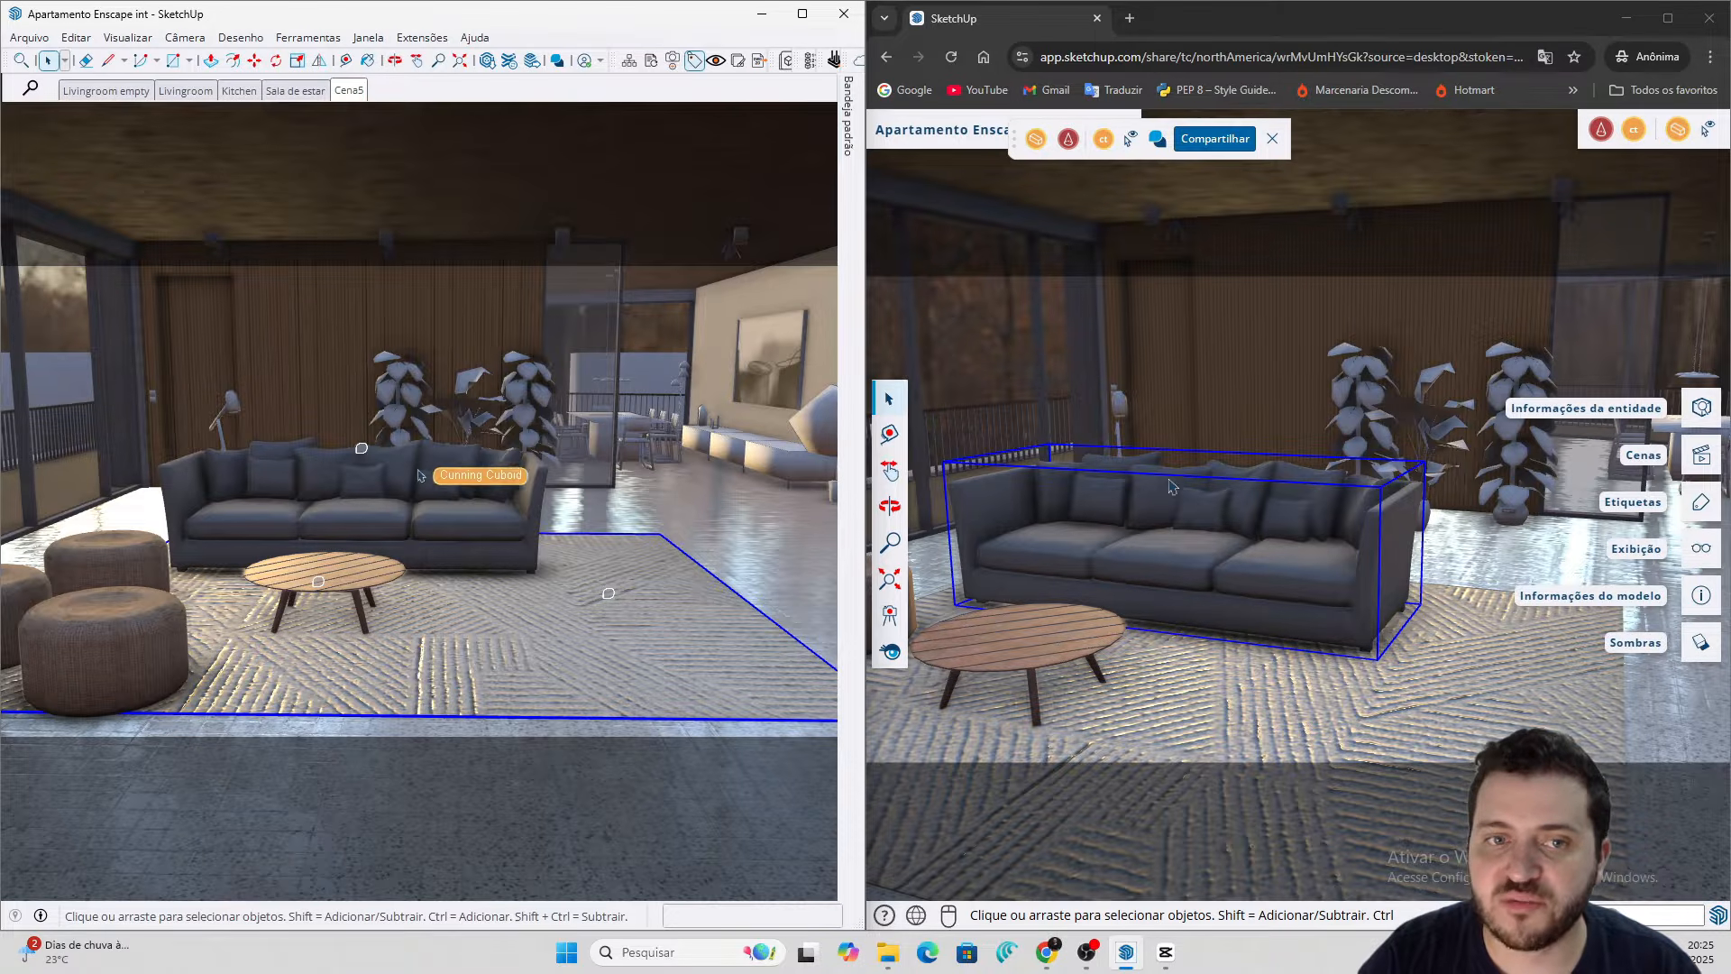
Frame the sofa in the browser view, then select the sofa in desktop SketchUp and hide the collaboration bar
scroll(1178, 556, up, 5)
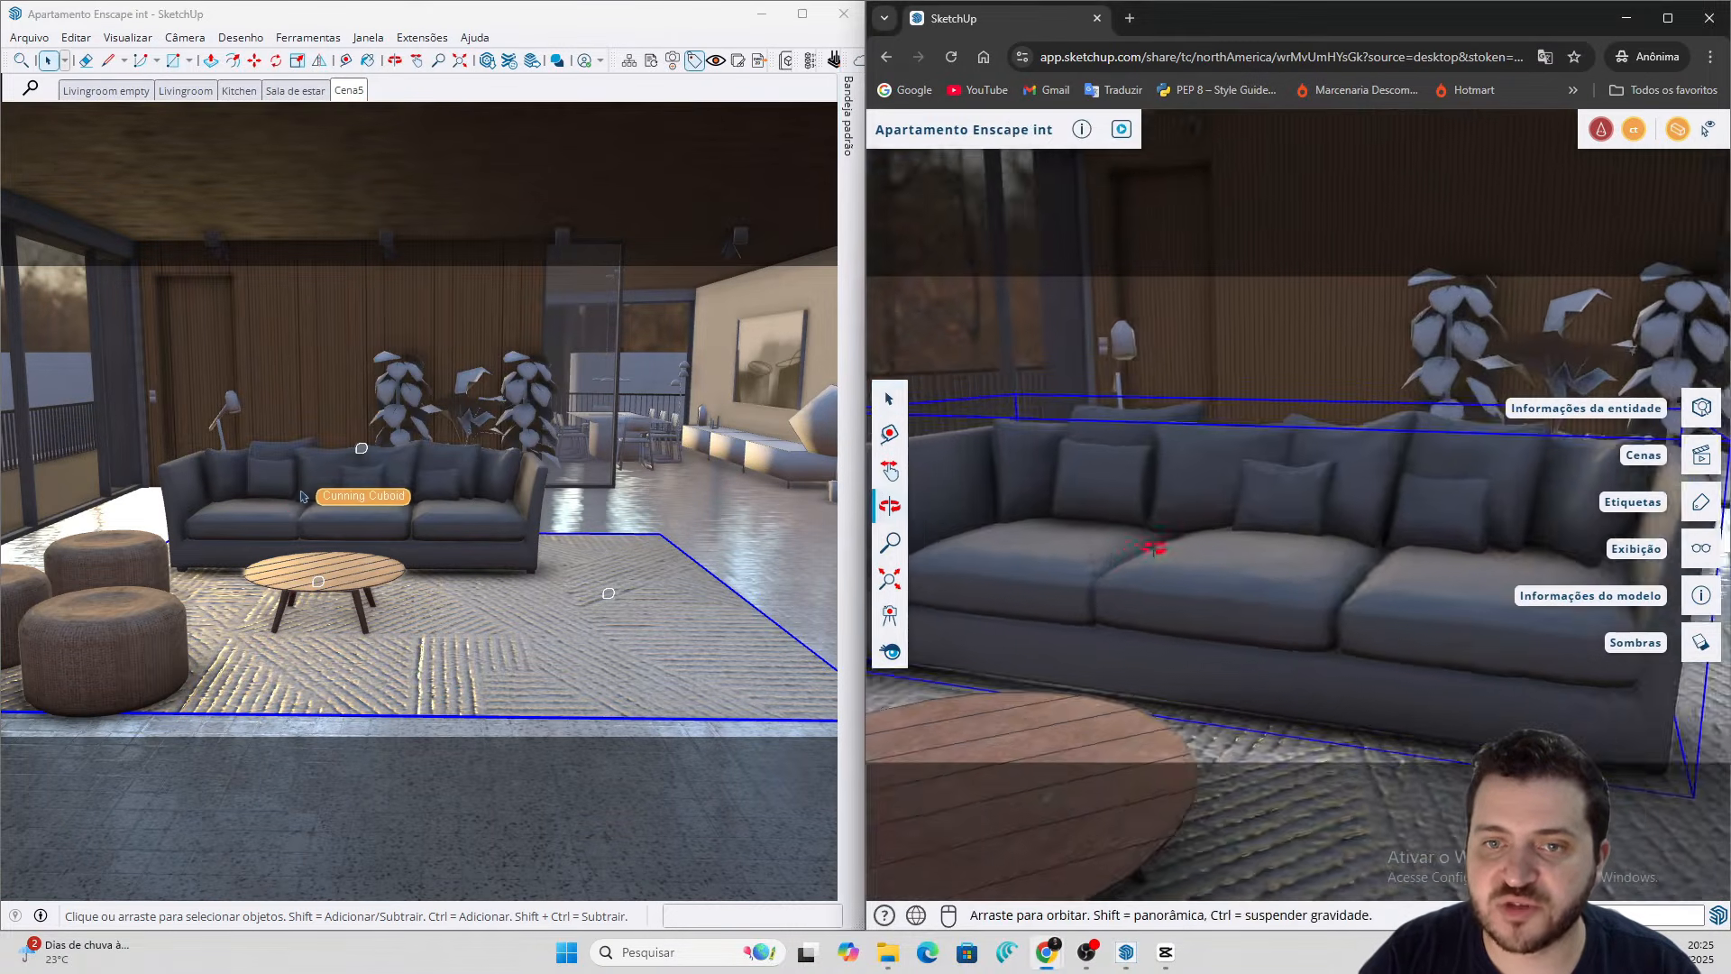
scroll(1177, 550, down, 1)
mouse_move(1176, 550)
middle_down()
mouse_move(1128, 527)
mouse_move(1182, 505)
middle_up()
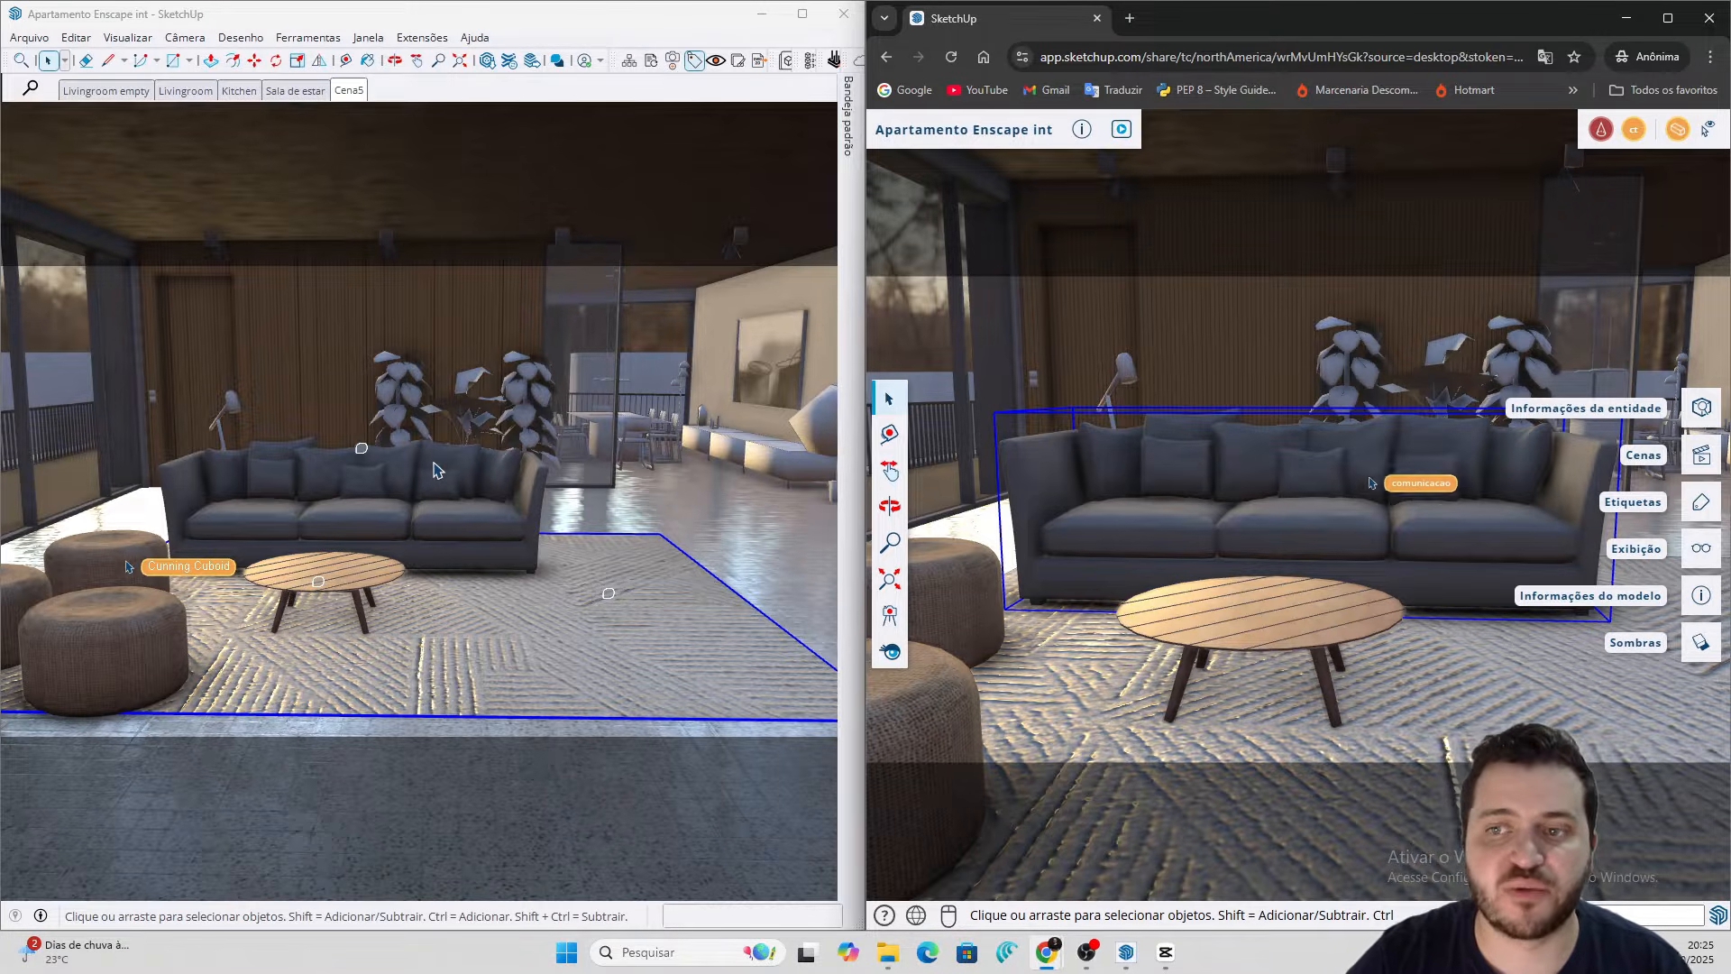
click(494, 489)
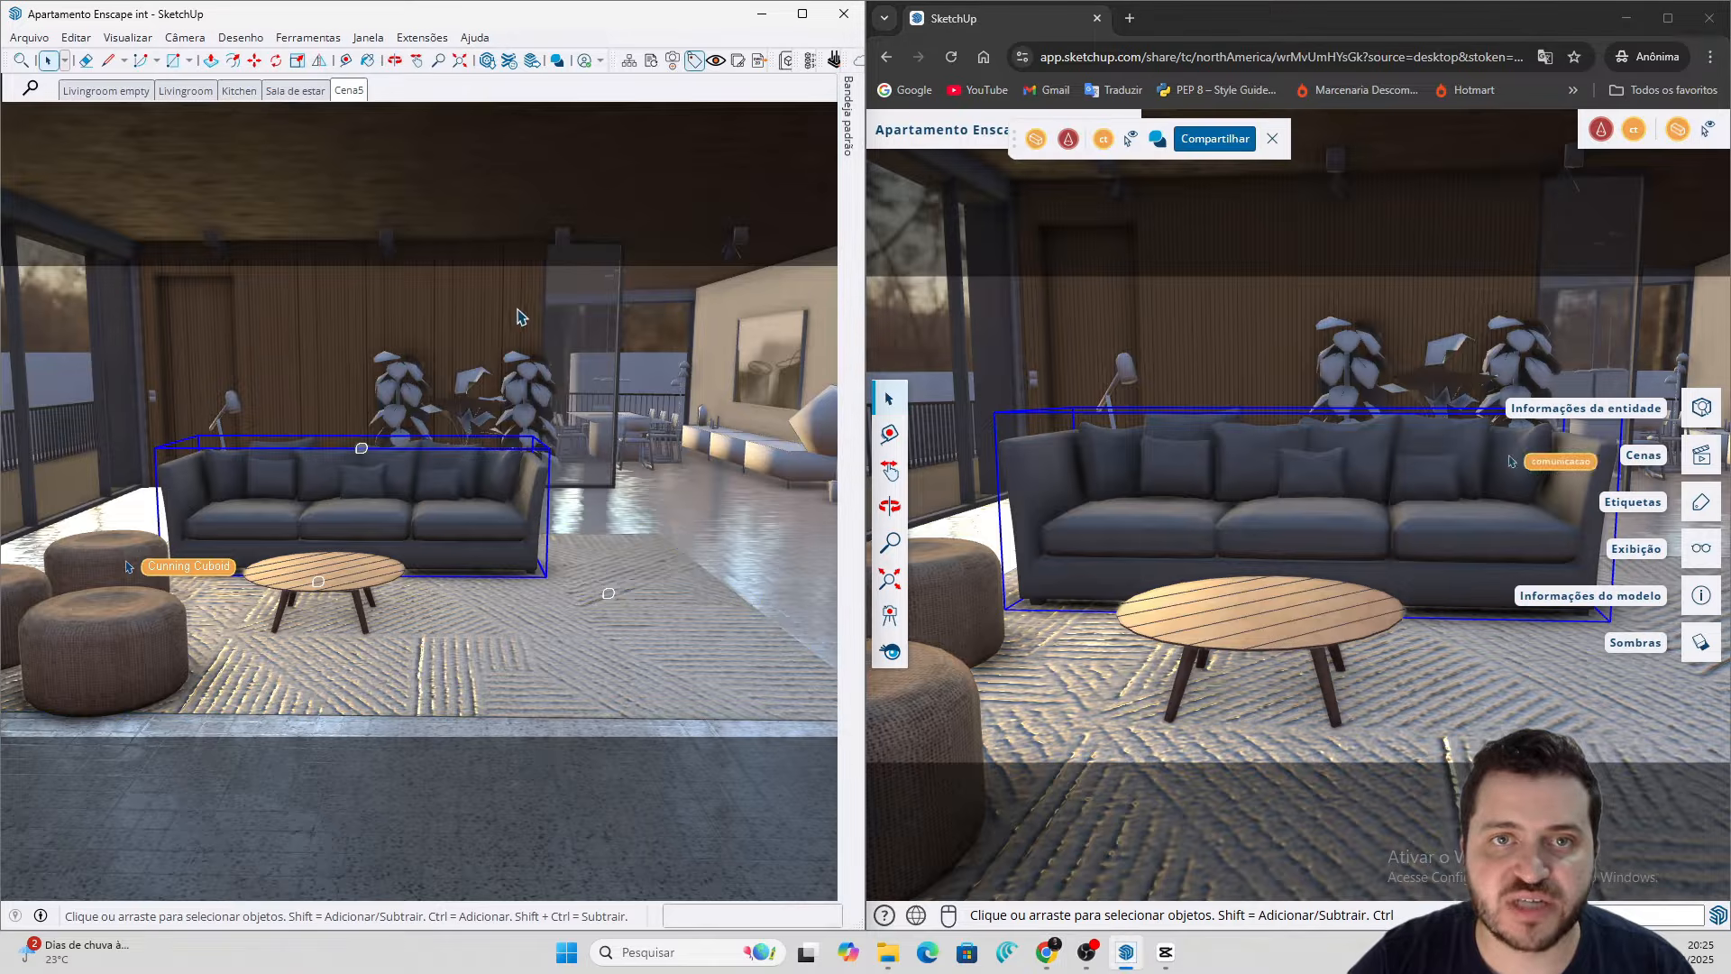
click(369, 38)
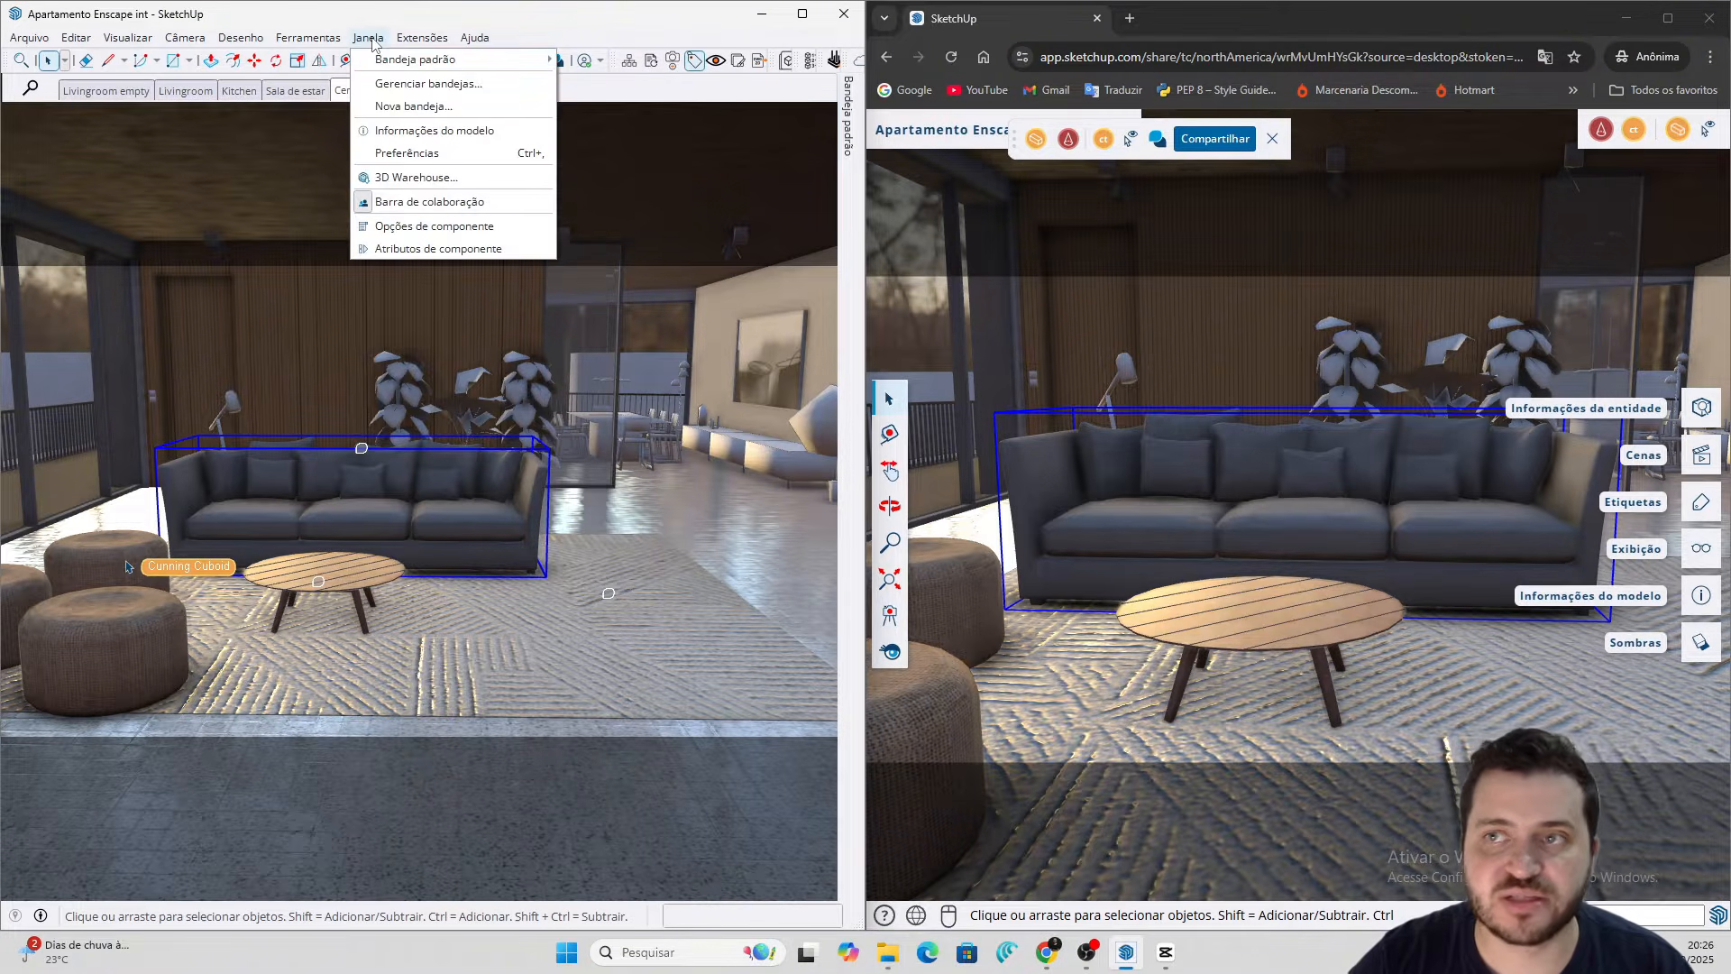
click(419, 201)
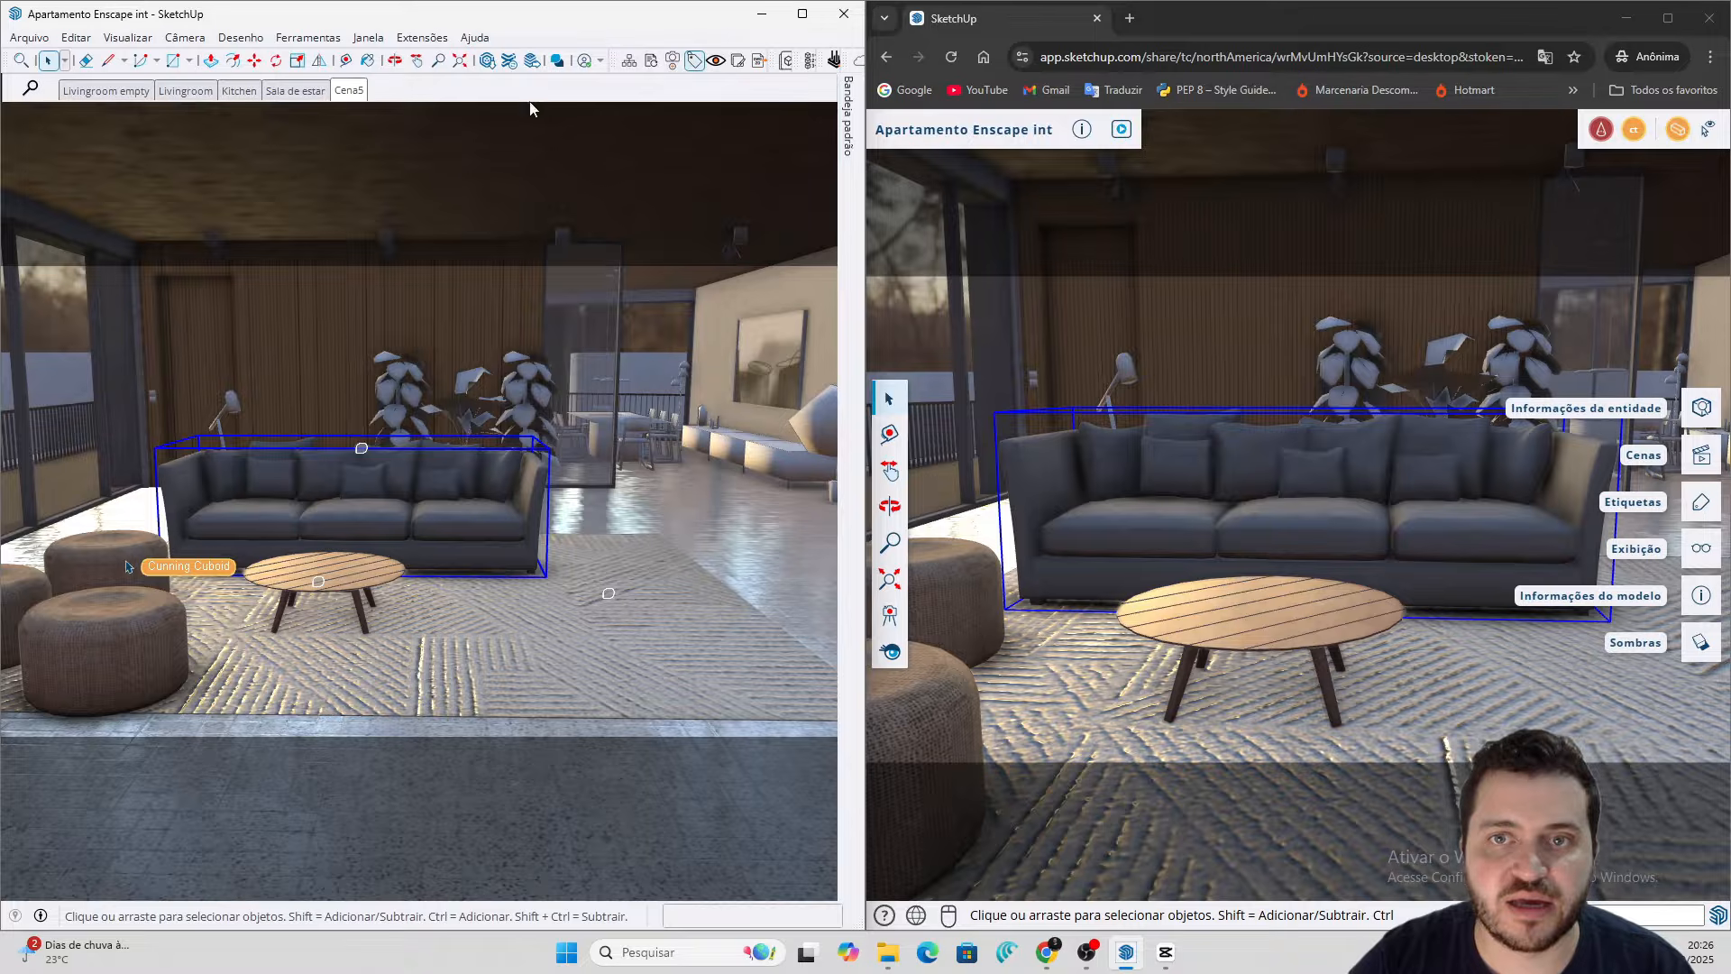
Attach a comment to the round coffee table's top reading "Mesa redonda de madeira, deixar mais clara" and send it
click(557, 61)
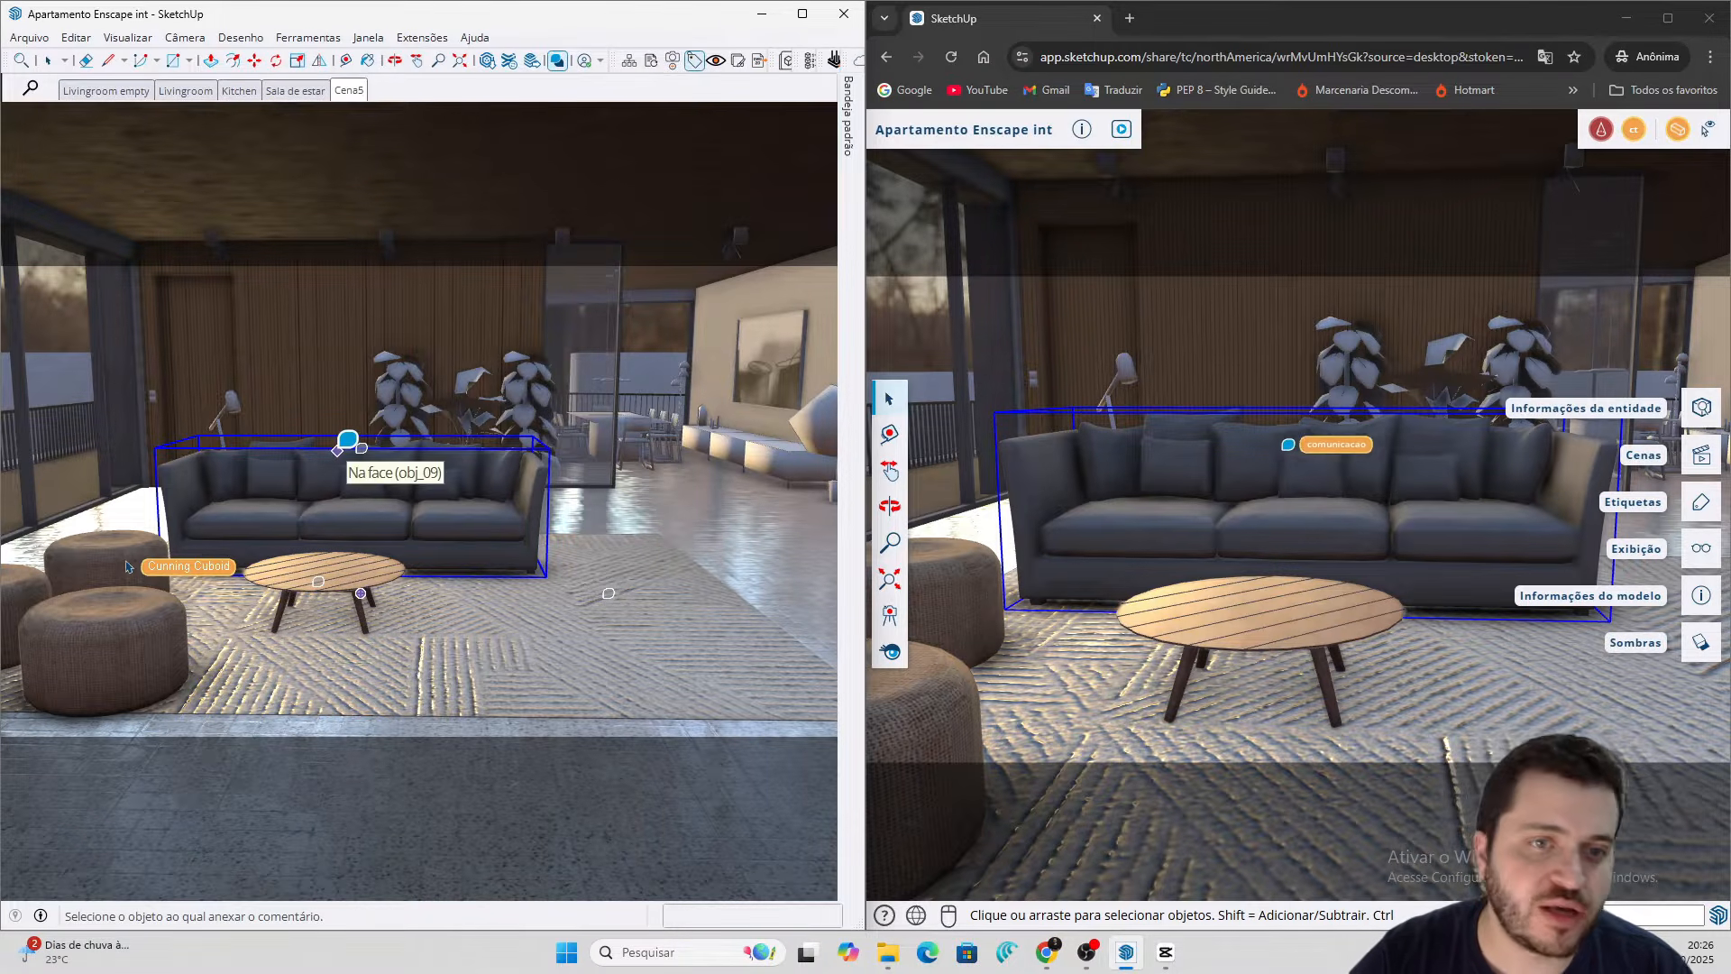
scroll(359, 494, up, 5)
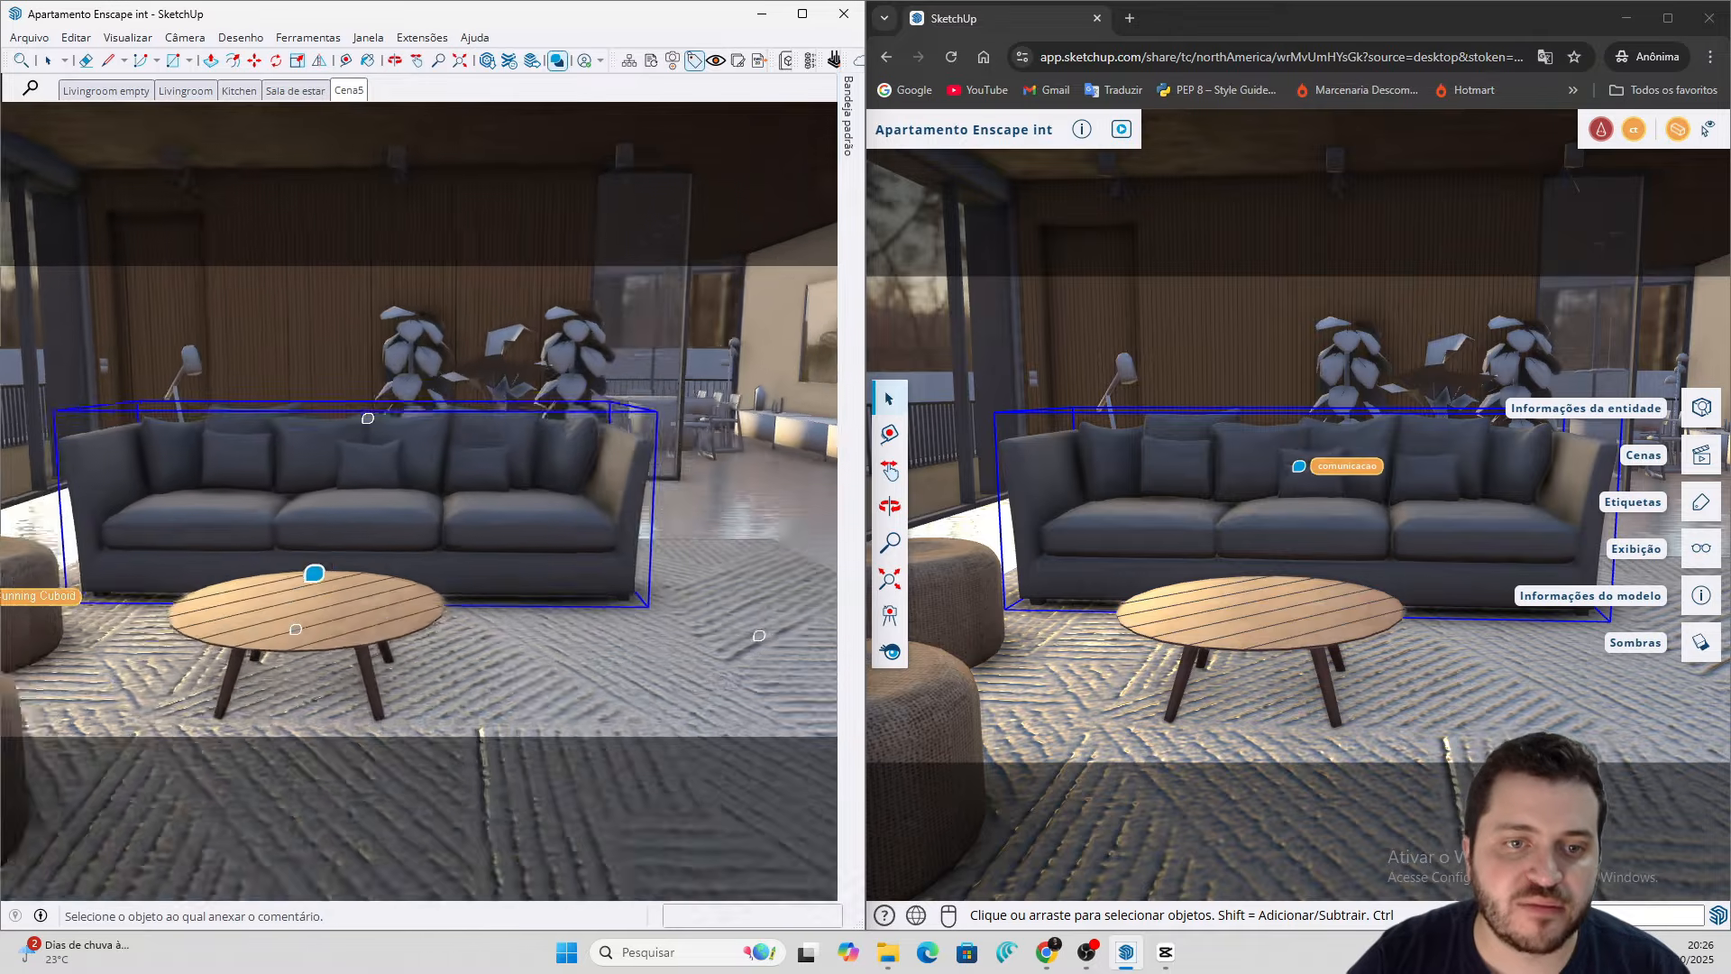
mouse_move(313, 575)
middle_down()
mouse_move(357, 496)
mouse_move(259, 604)
mouse_move(334, 460)
mouse_move(382, 466)
middle_up()
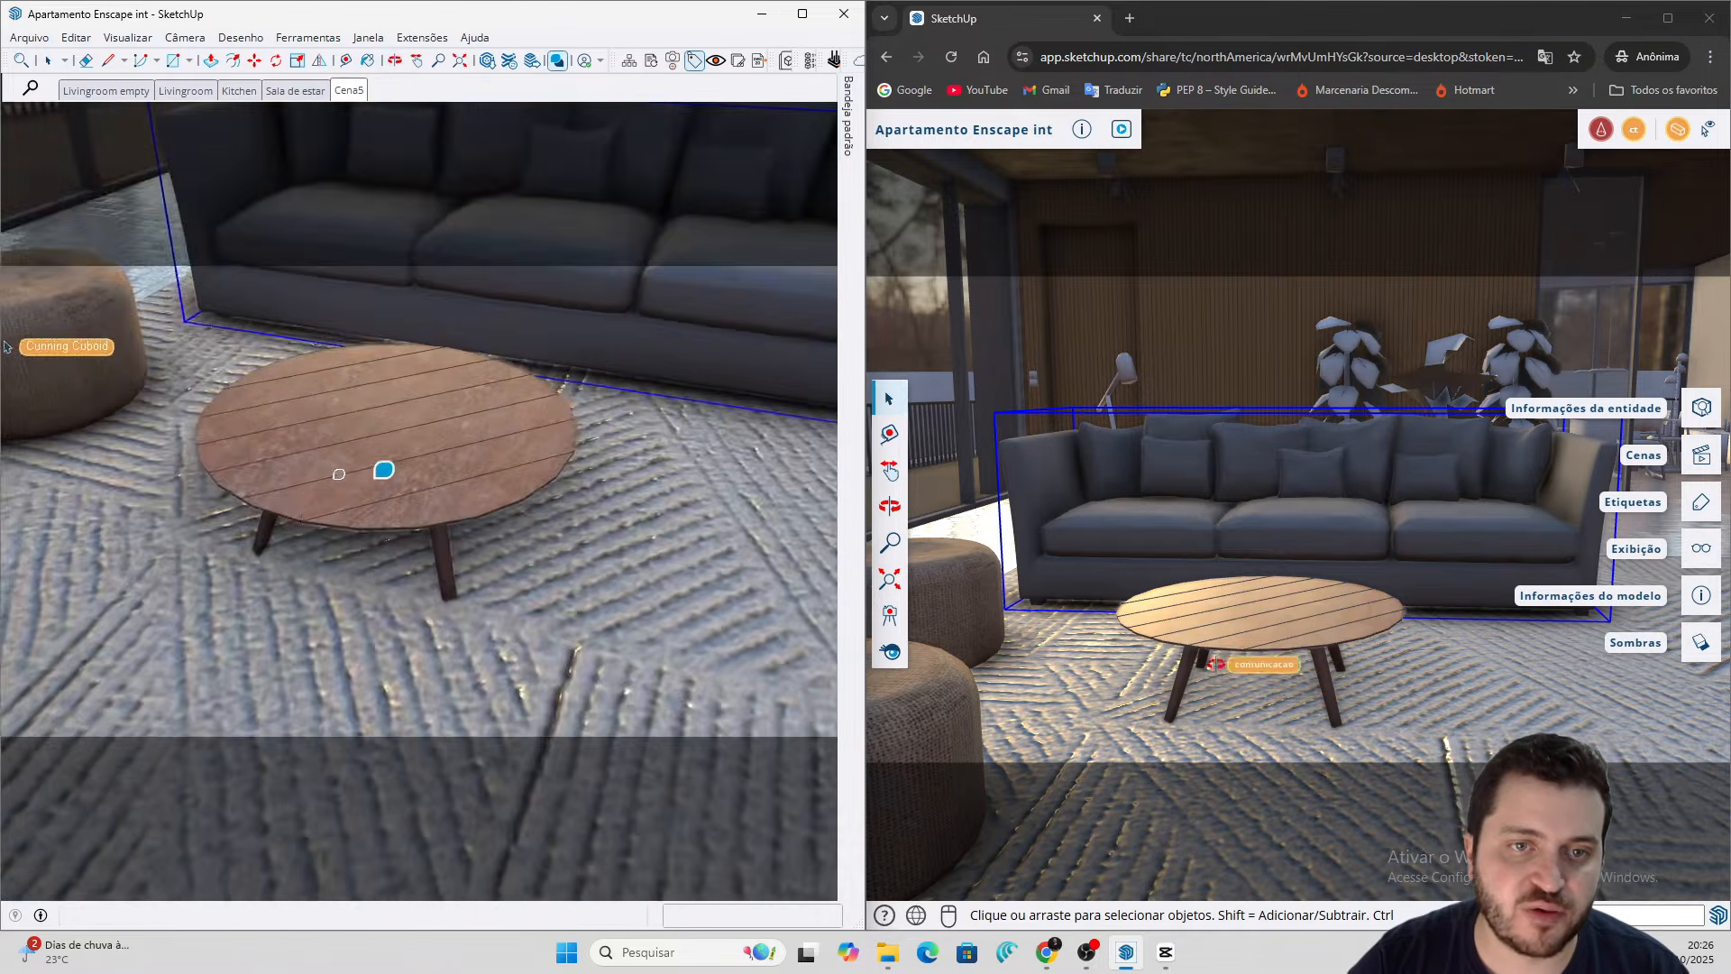
scroll(384, 467, up, 4)
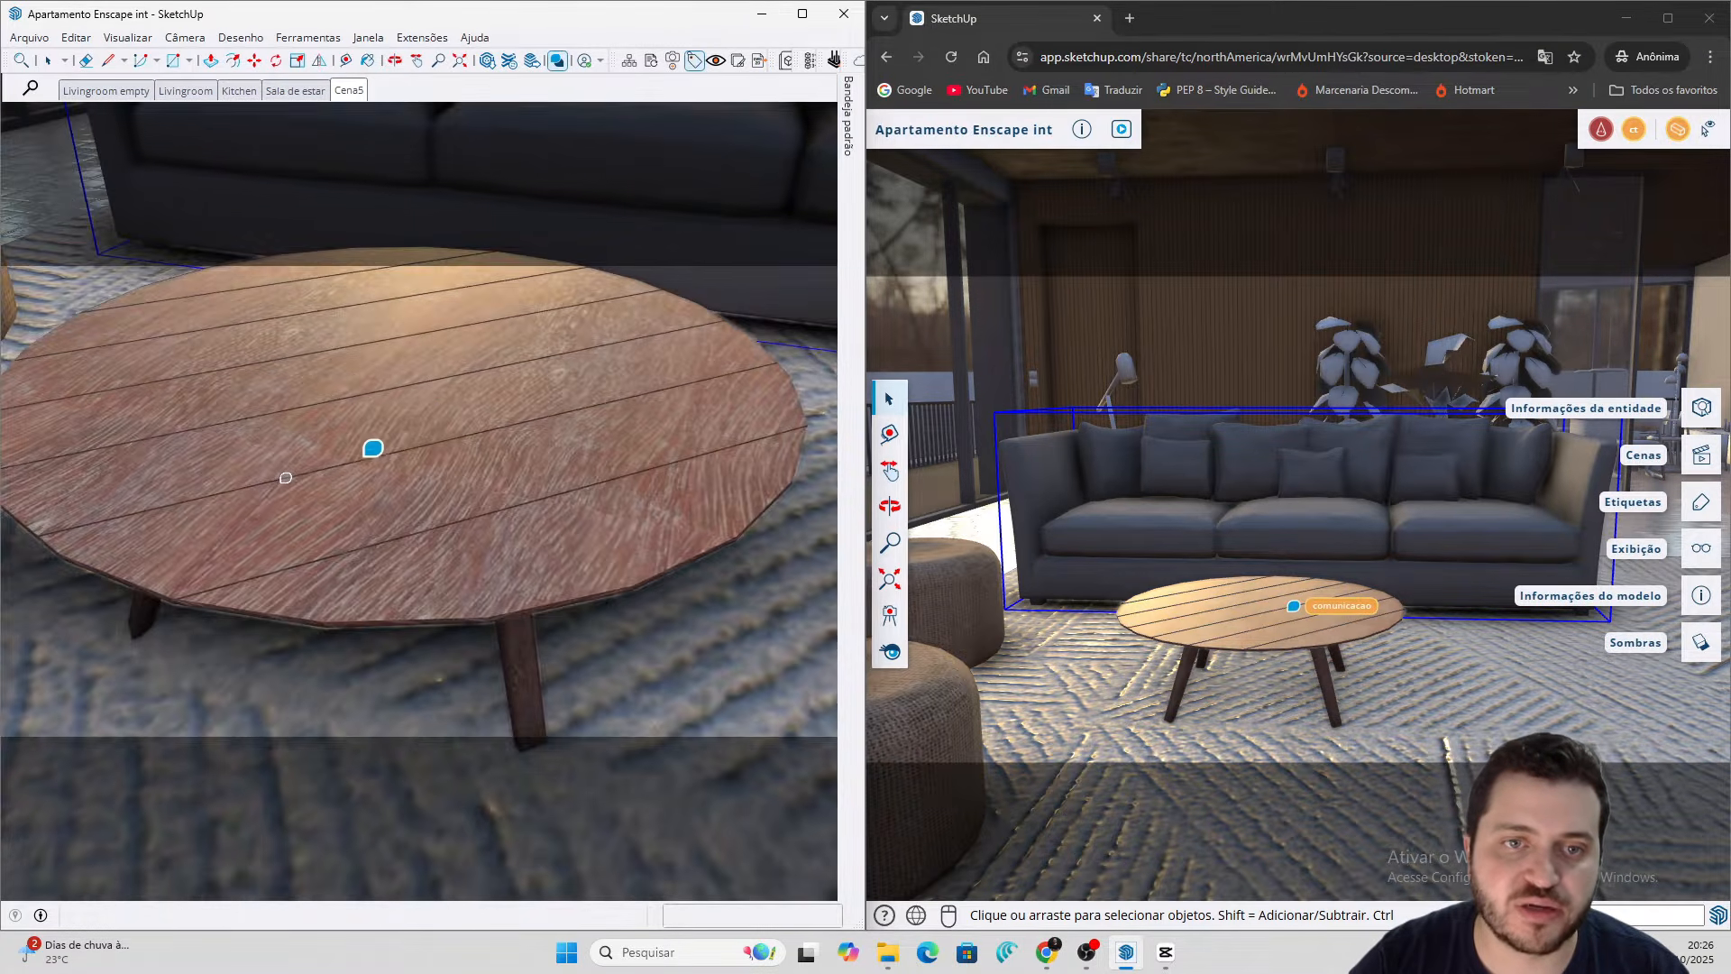
click(373, 448)
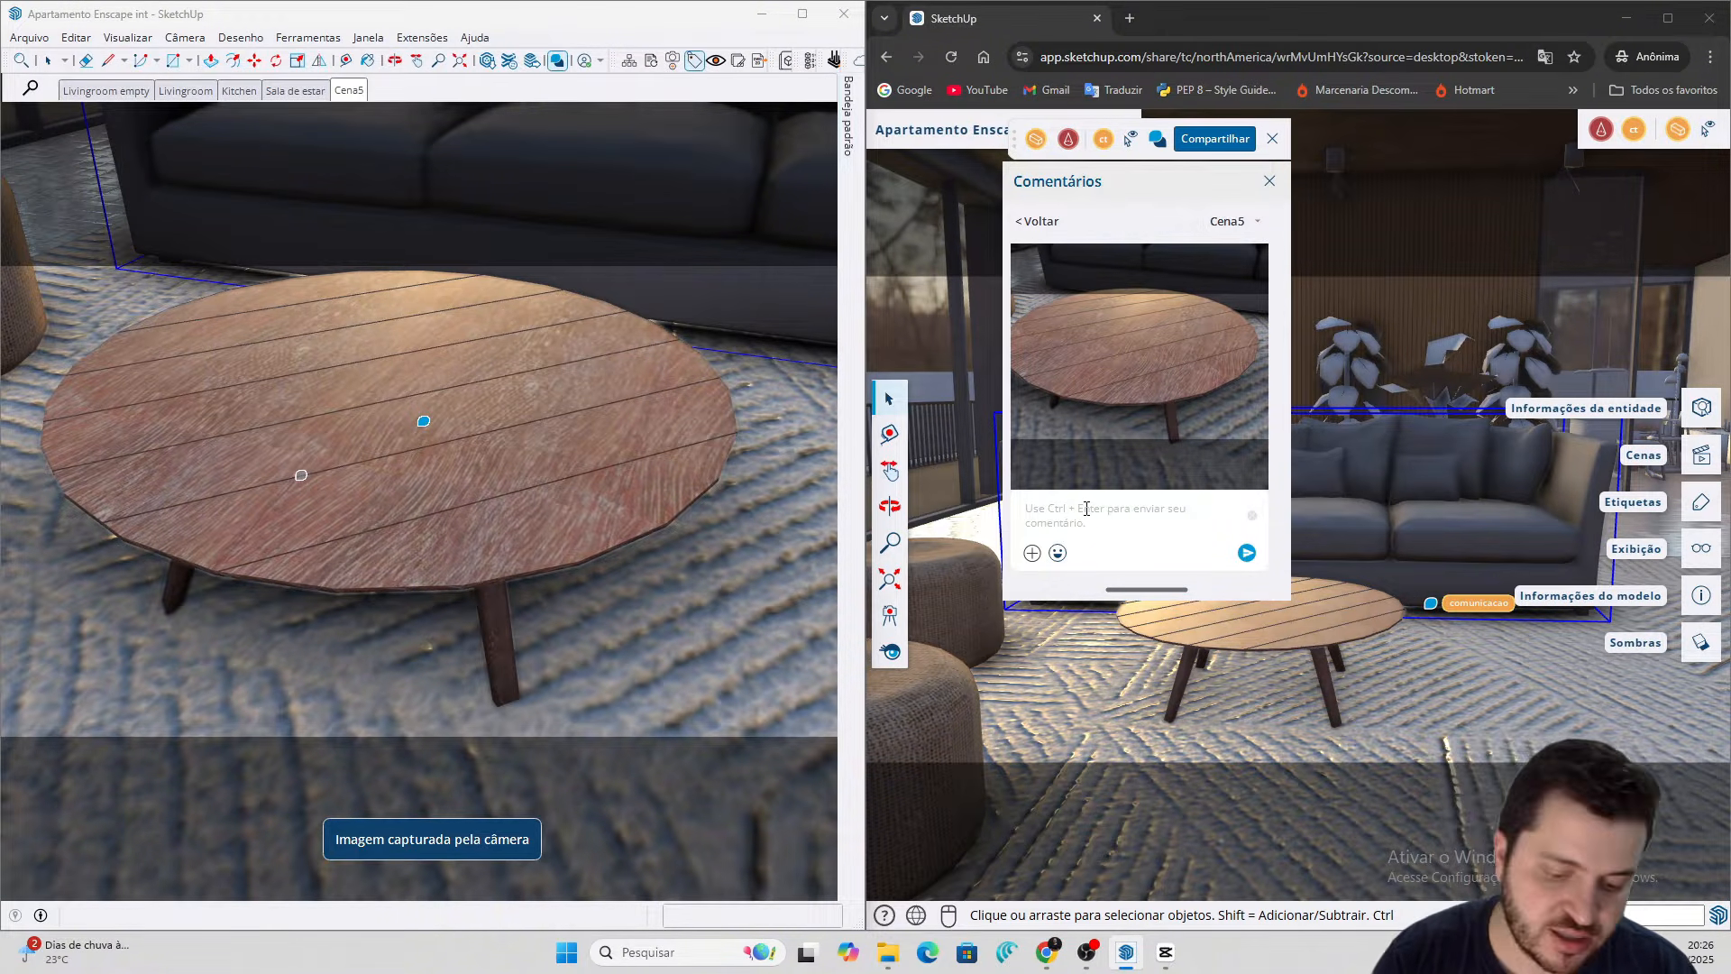
text(Mesa redonda de madeira, deixar mais clara)
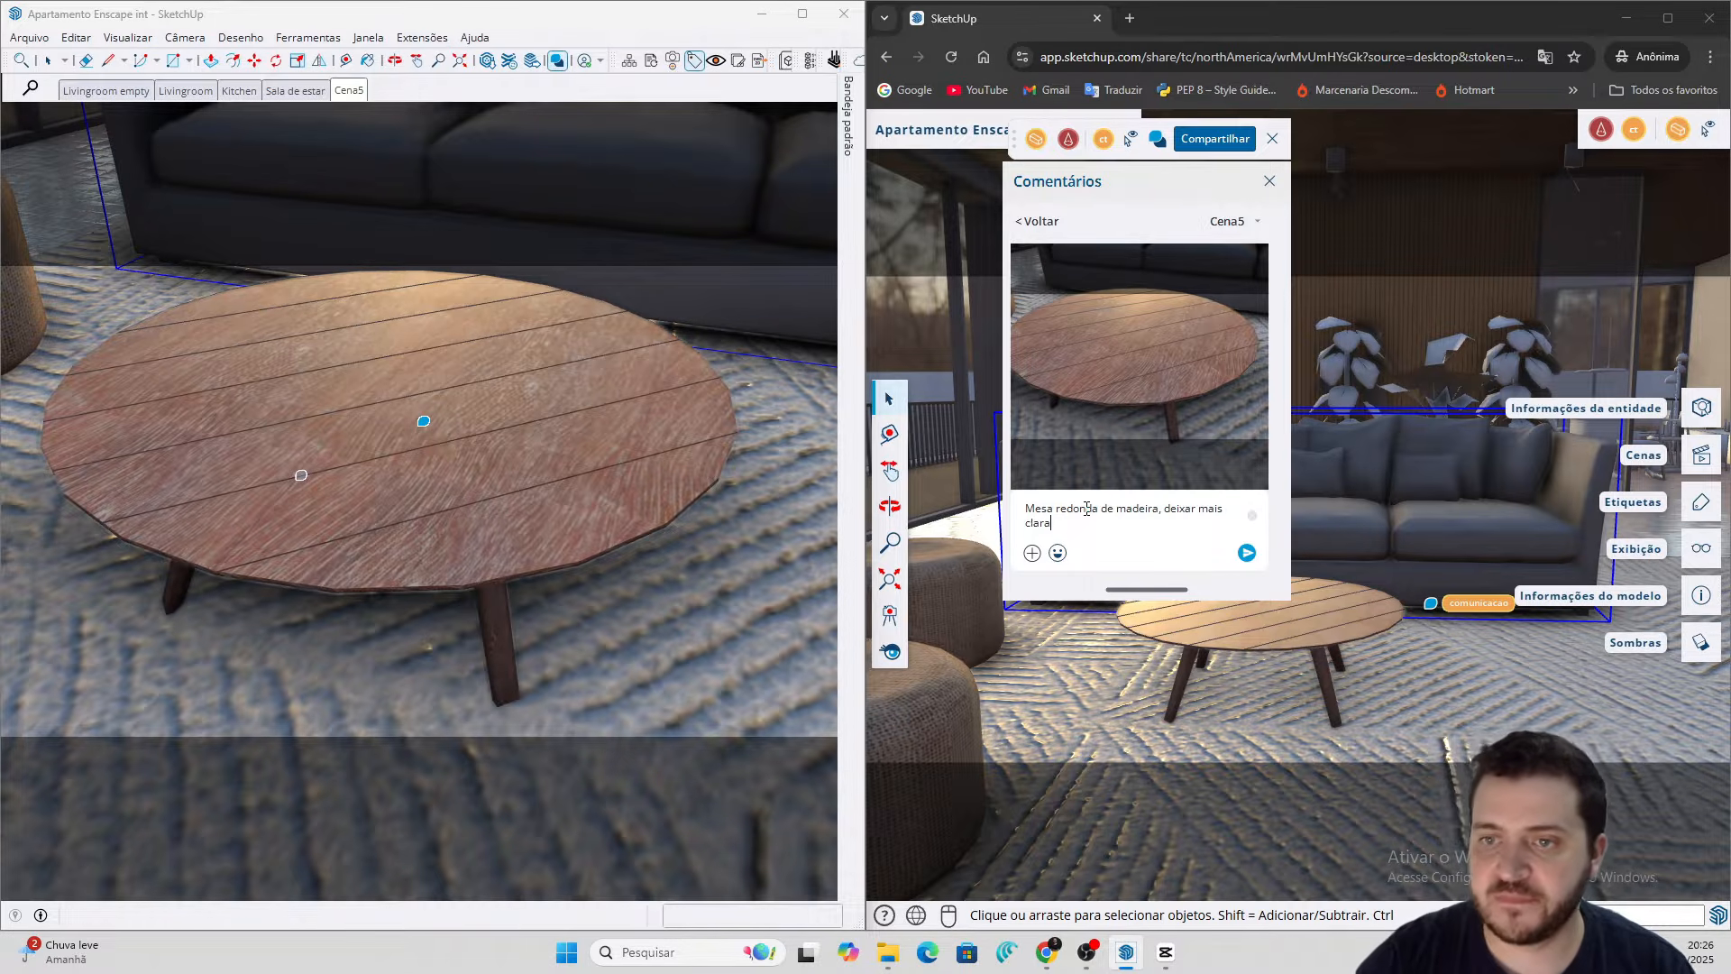
click(1246, 553)
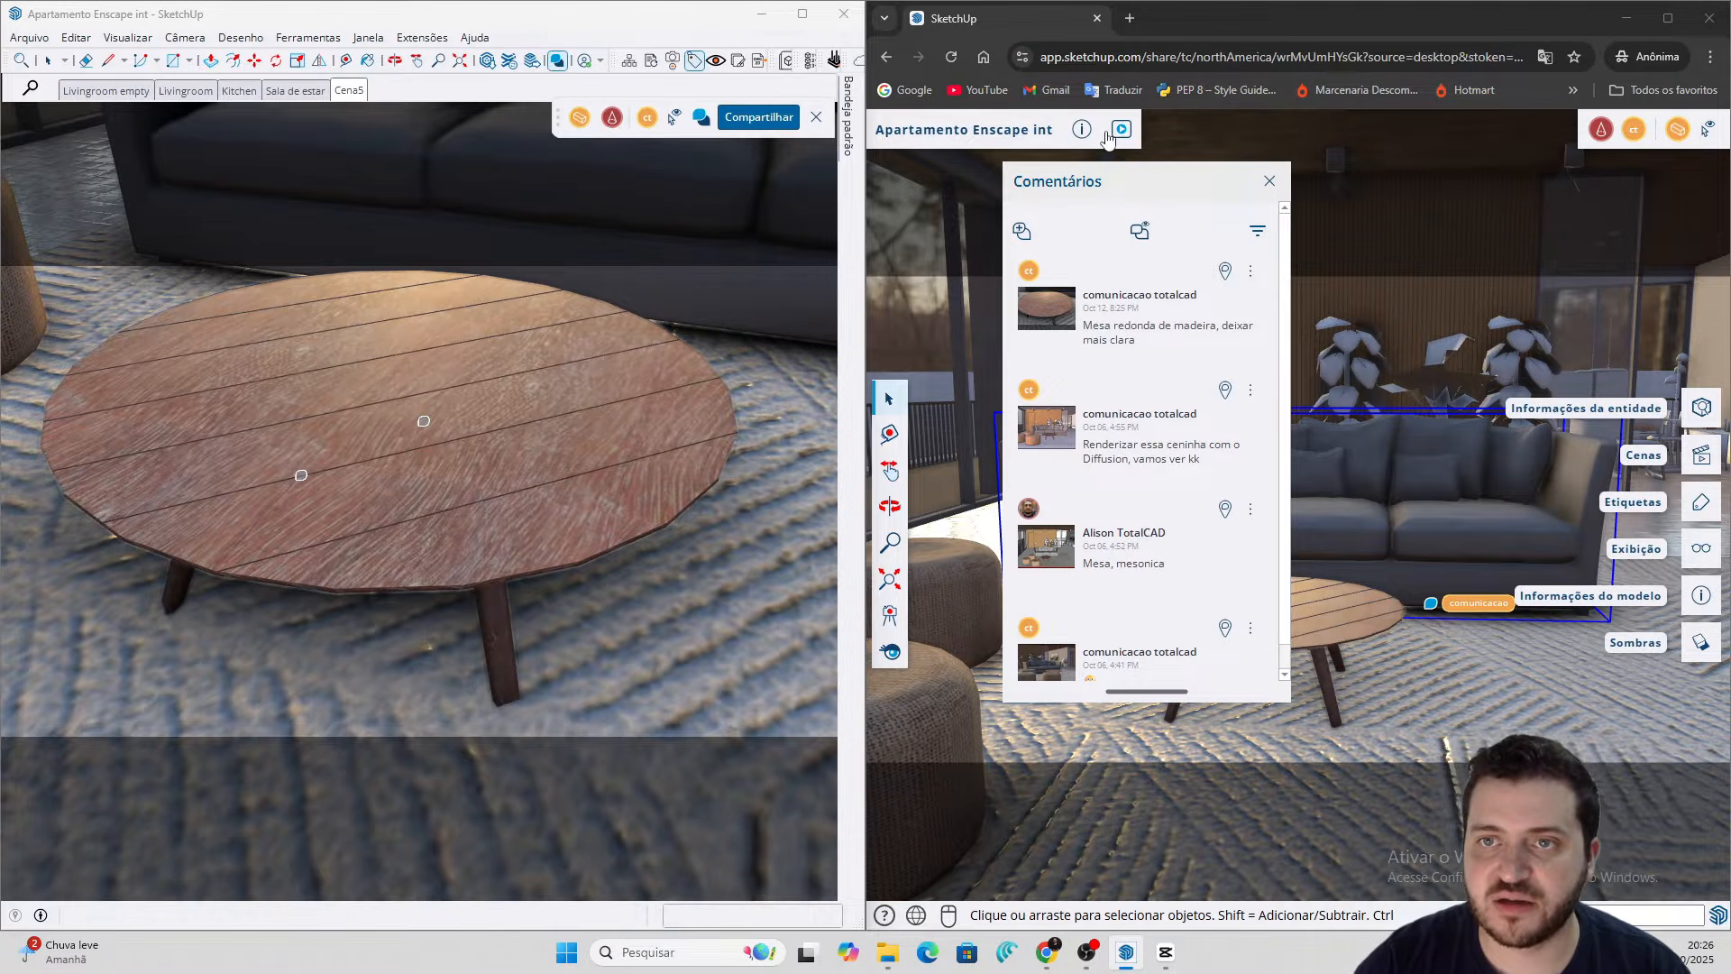
Reposition the collaboration bar and the comments list over the desktop model
click(1121, 158)
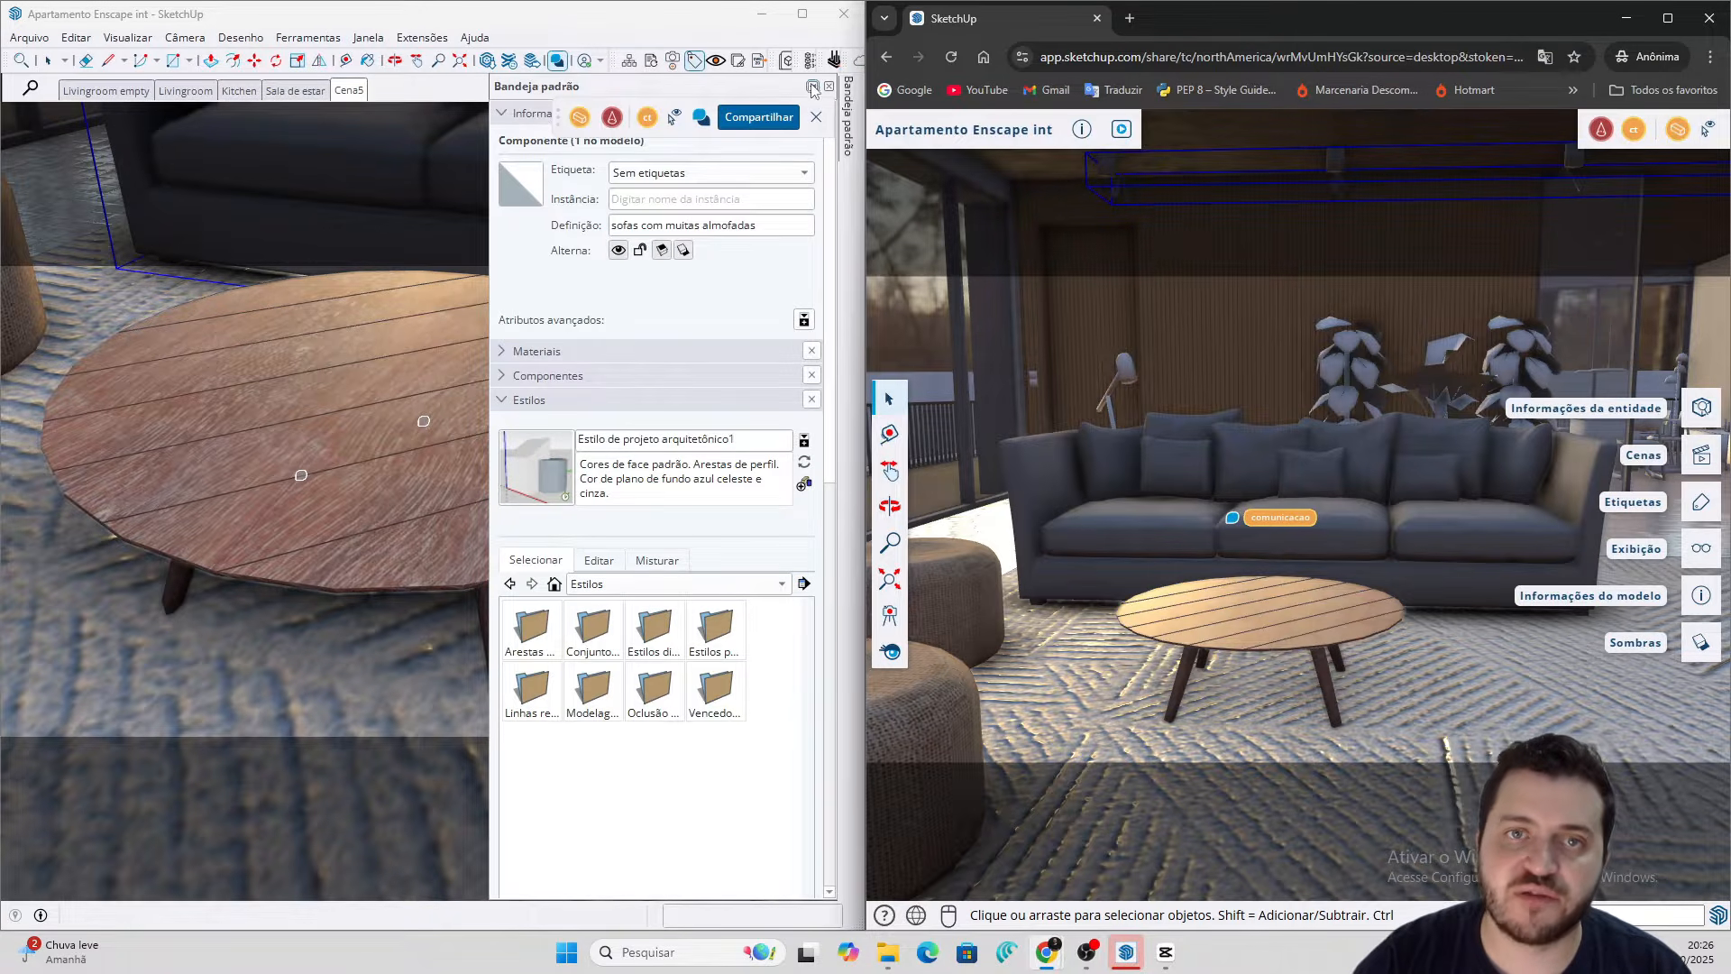
drag(563, 121, 526, 146)
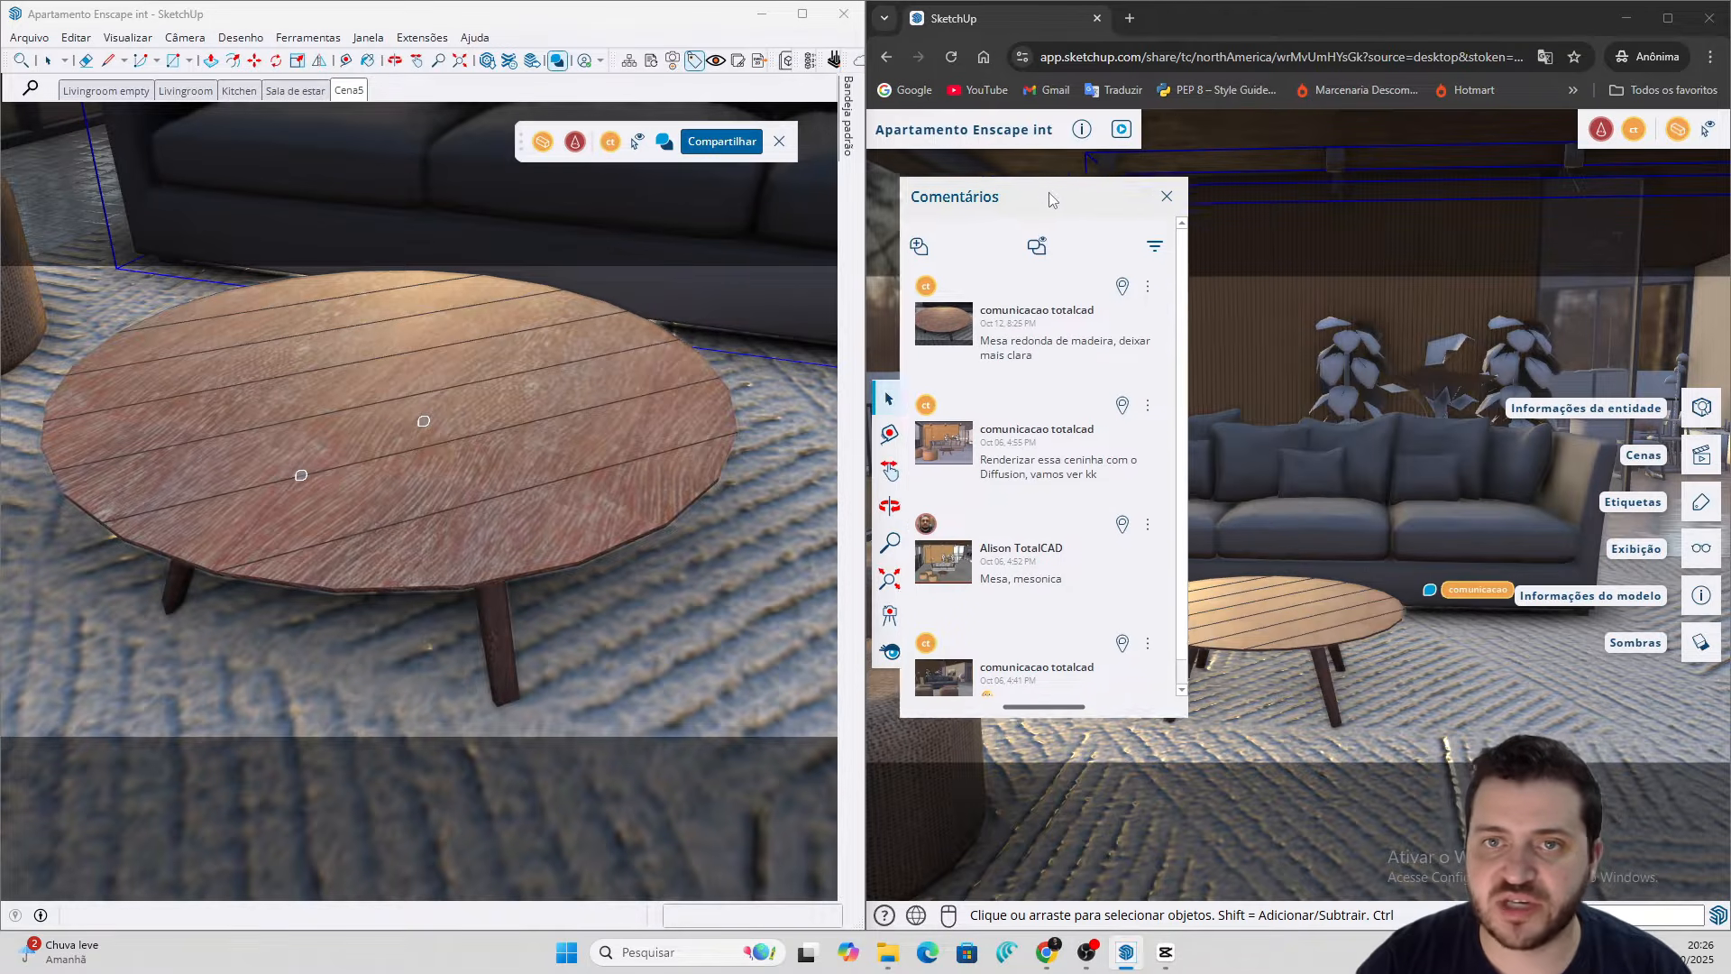
mouse_move(1153, 177)
mouse_down()
mouse_move(631, 187)
mouse_move(675, 187)
mouse_up()
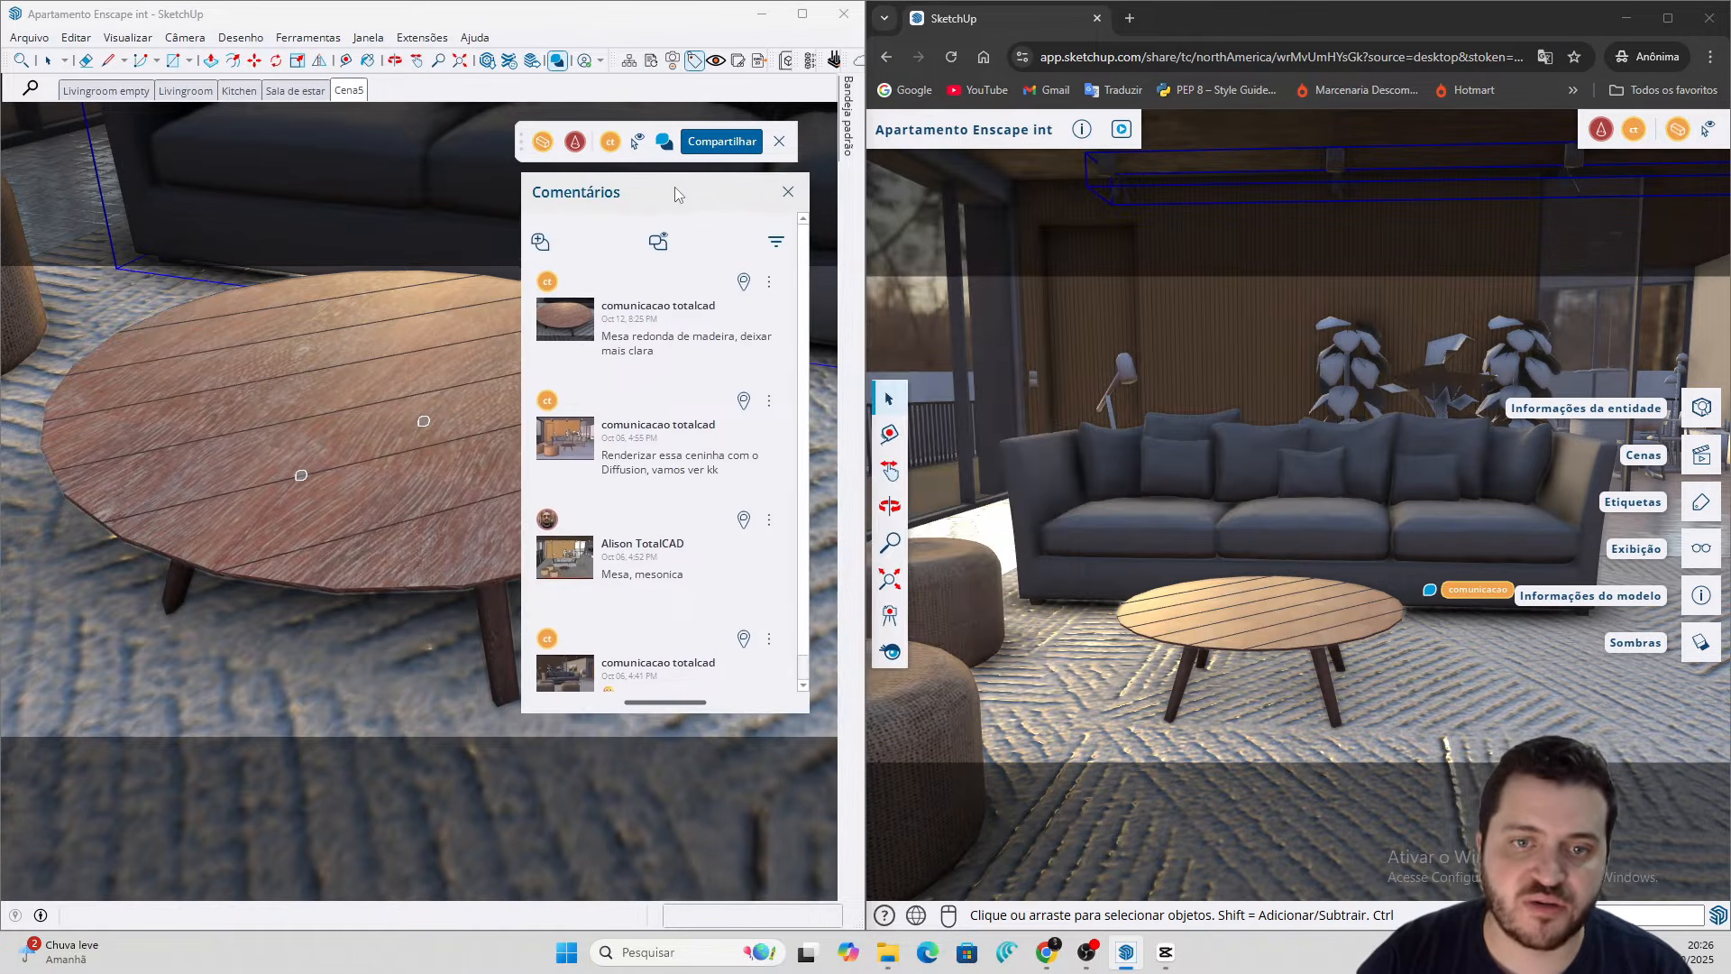
Examine the new table comment and the comment "Renderizar essa ceninha com o Diffusion, vamos ver kk" with their linked views
click(654, 351)
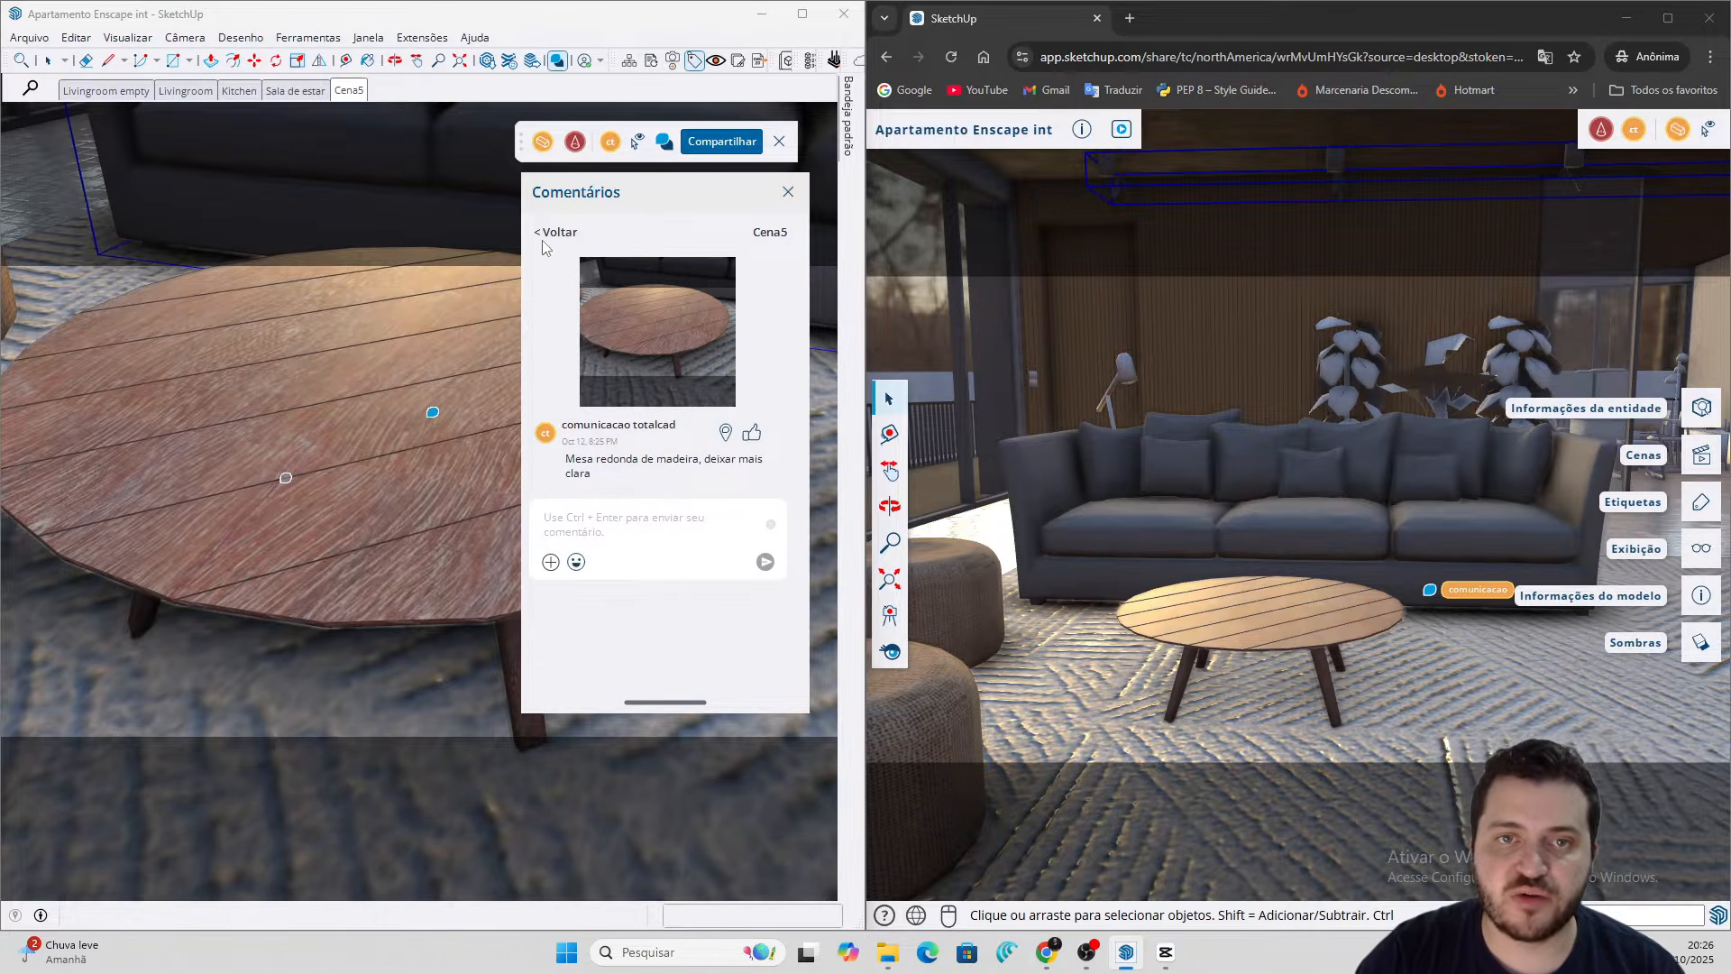
click(548, 233)
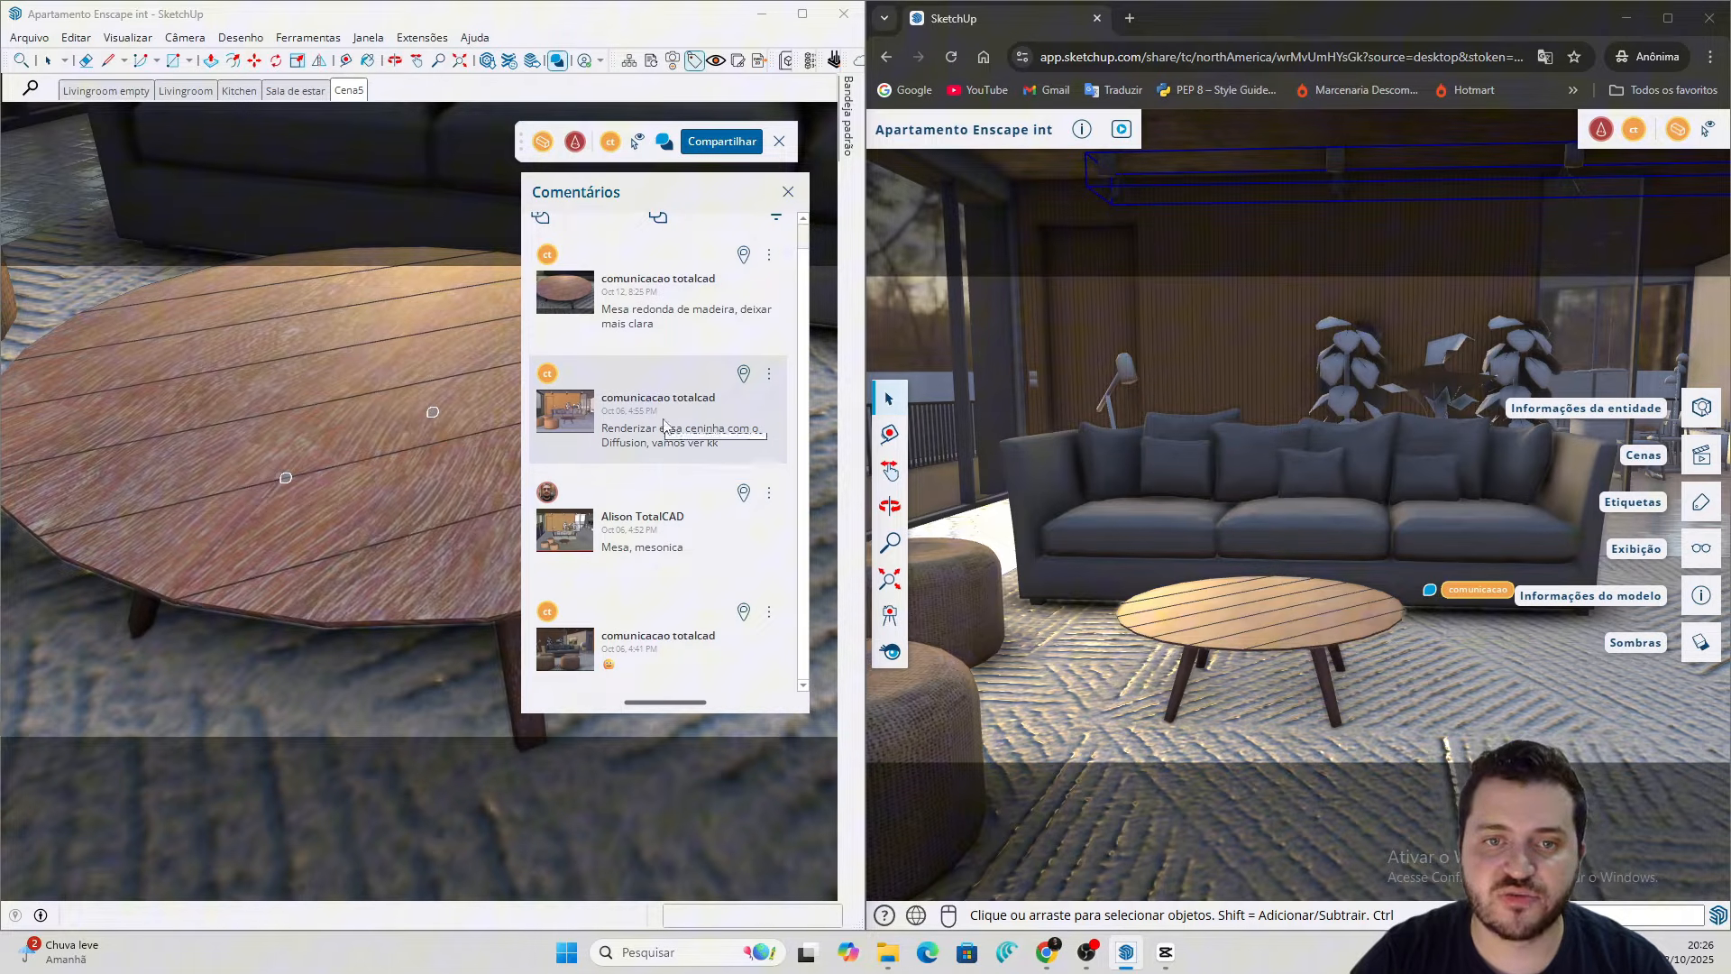
click(704, 455)
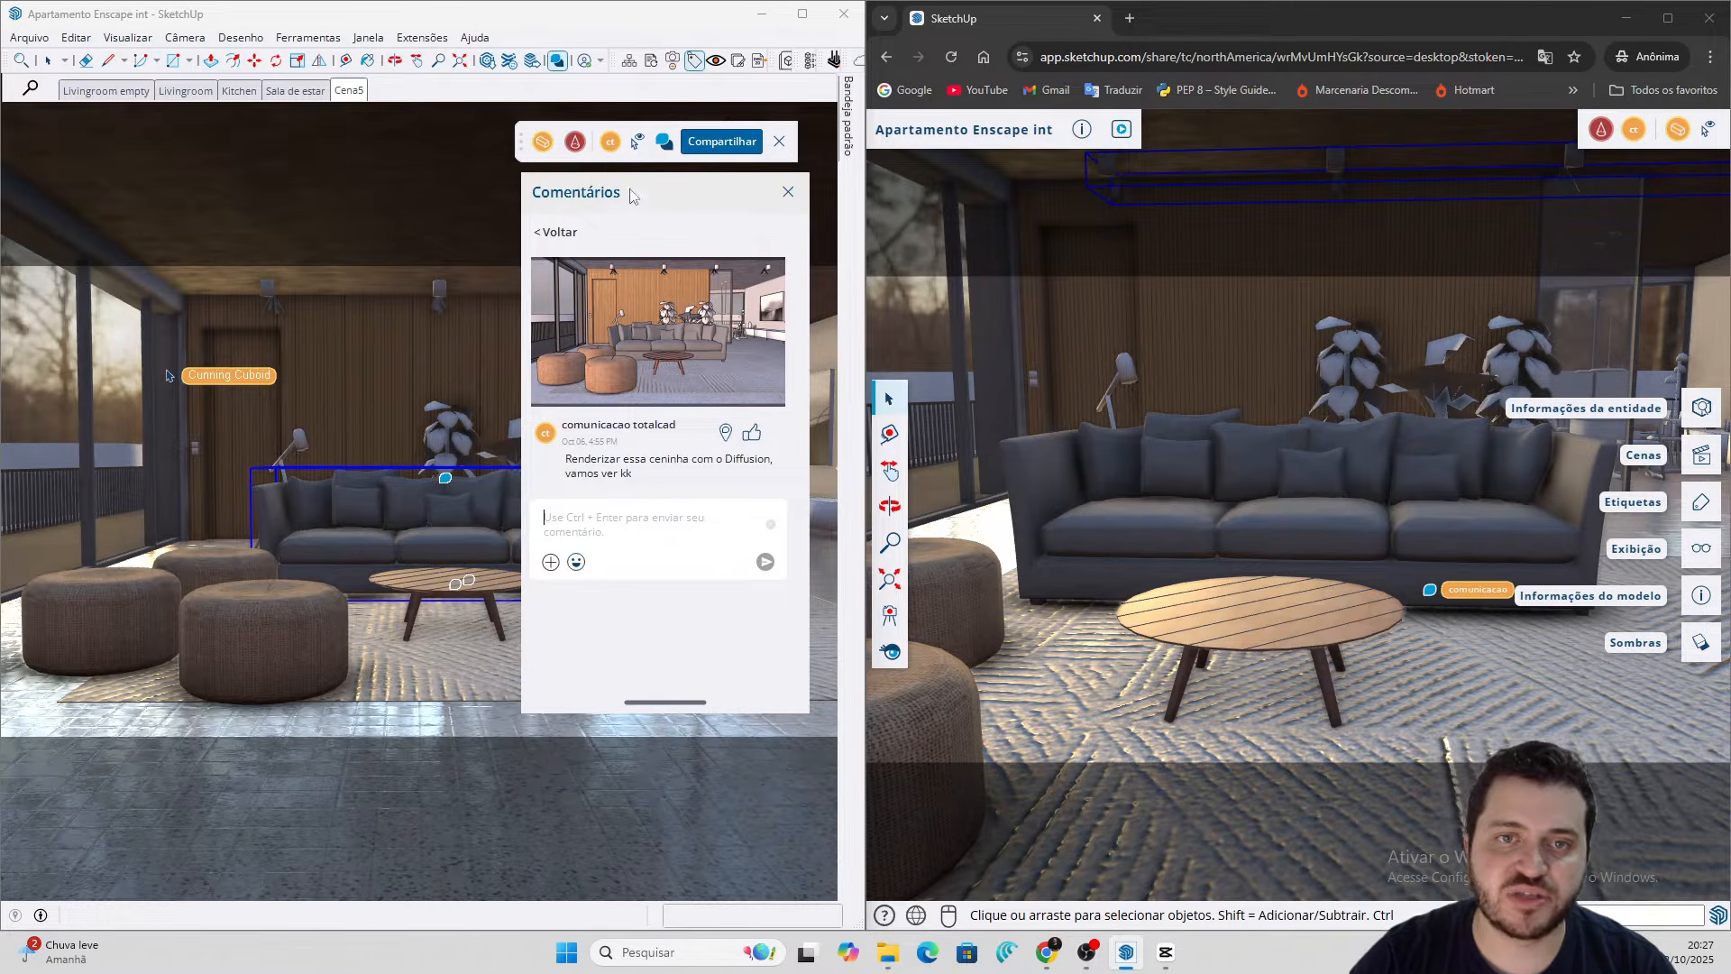
Move the comments window aside to examine the comment's linked view, then put it back beneath the collaboration bar
drag(631, 195, 881, 408)
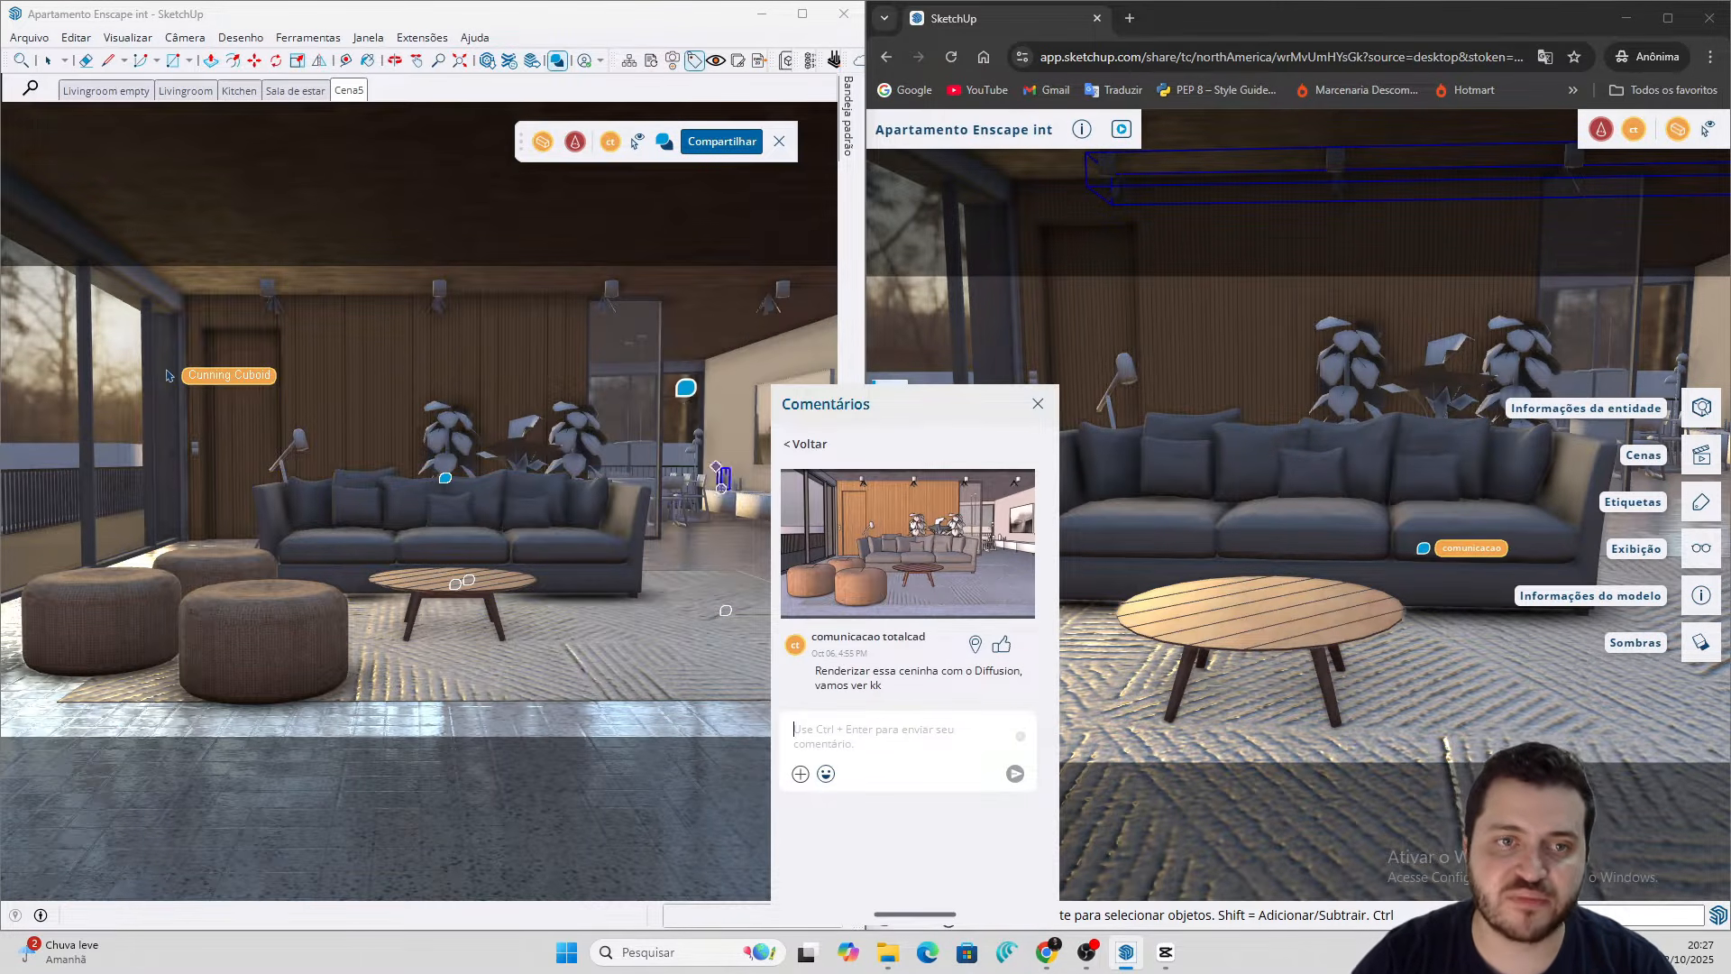
click(577, 515)
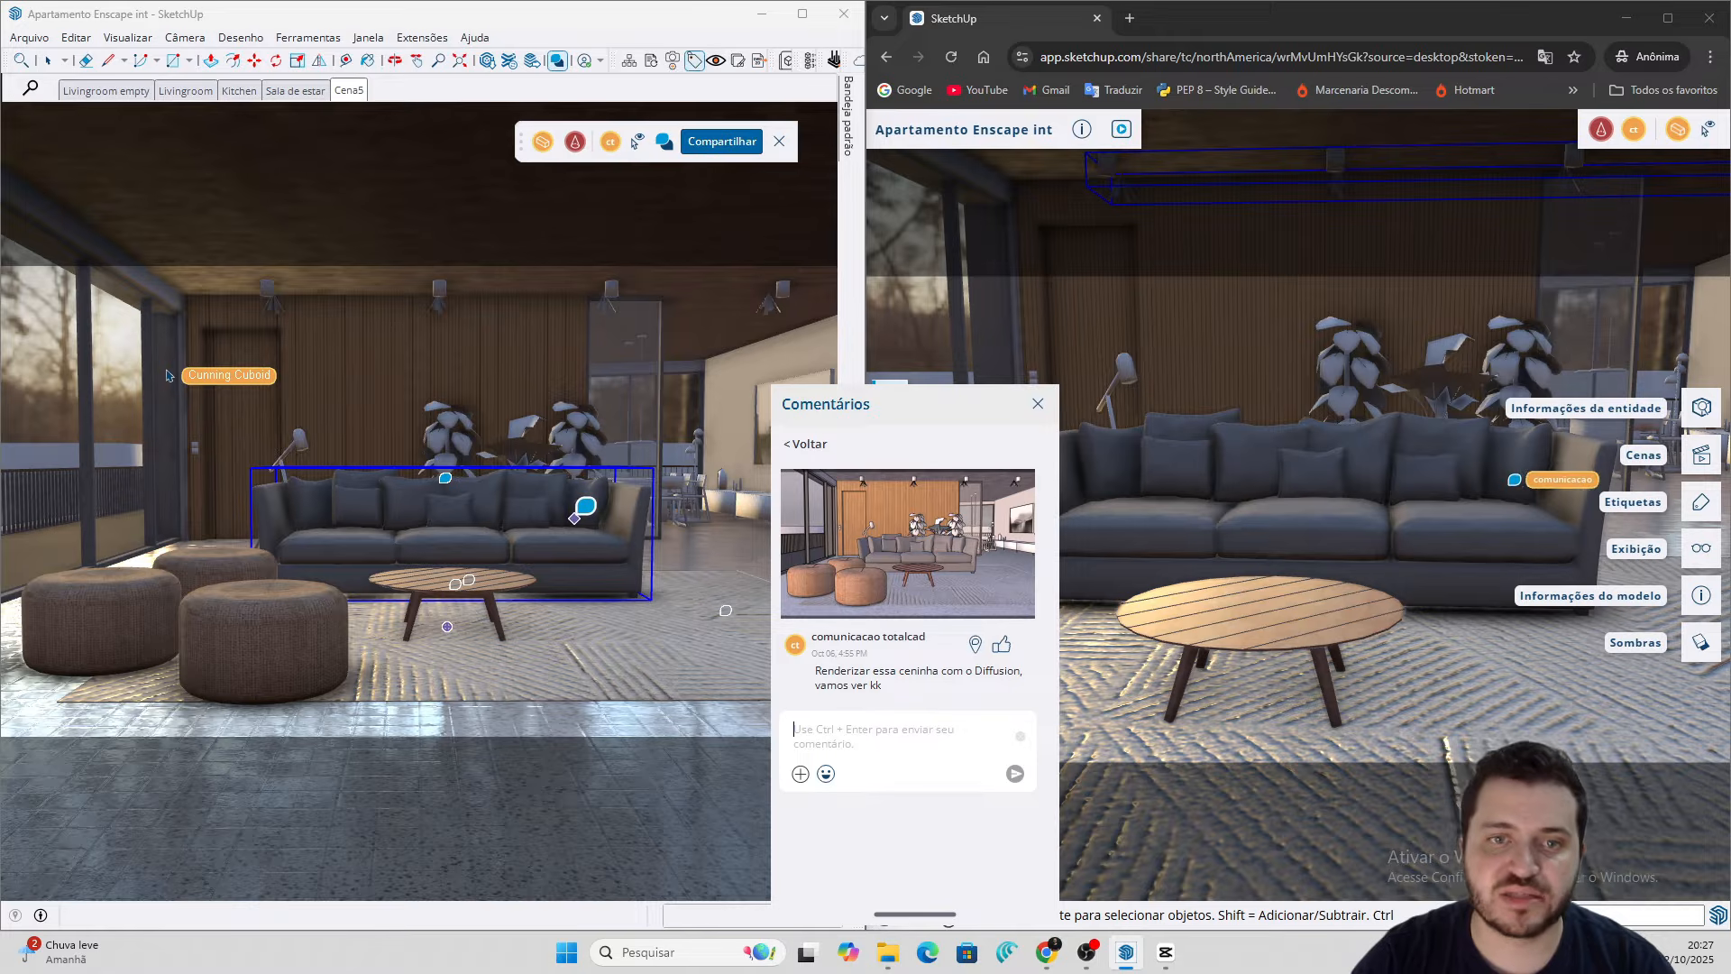
drag(899, 403, 651, 206)
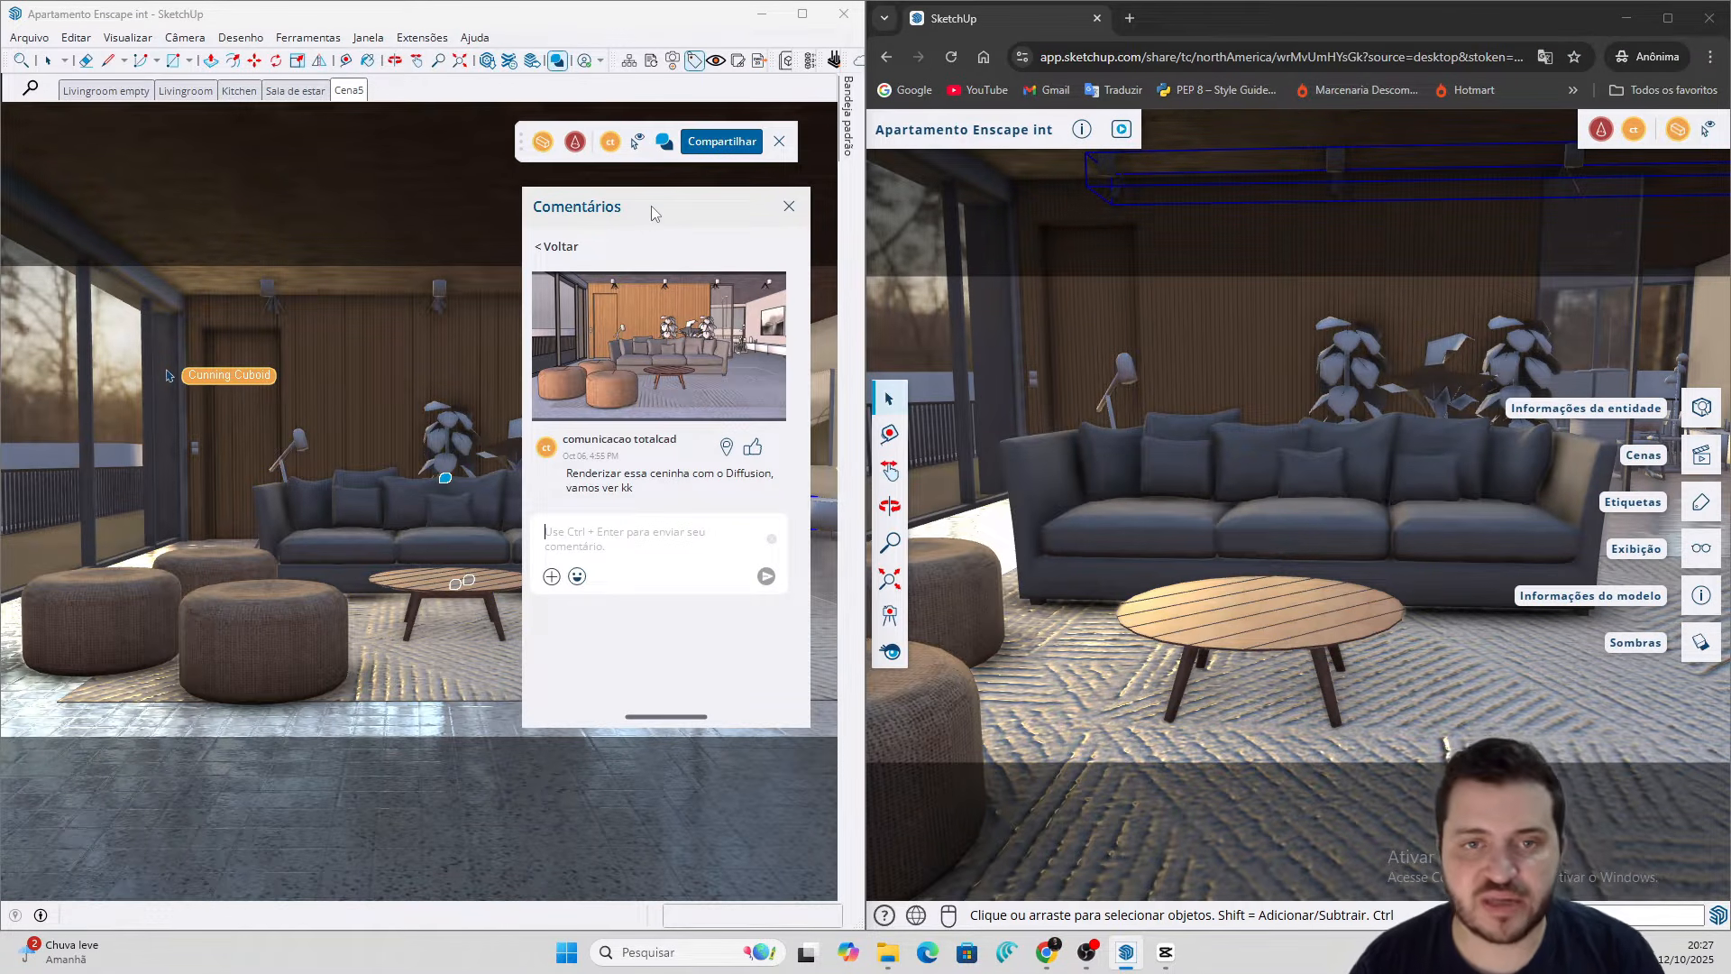
drag(650, 206, 649, 188)
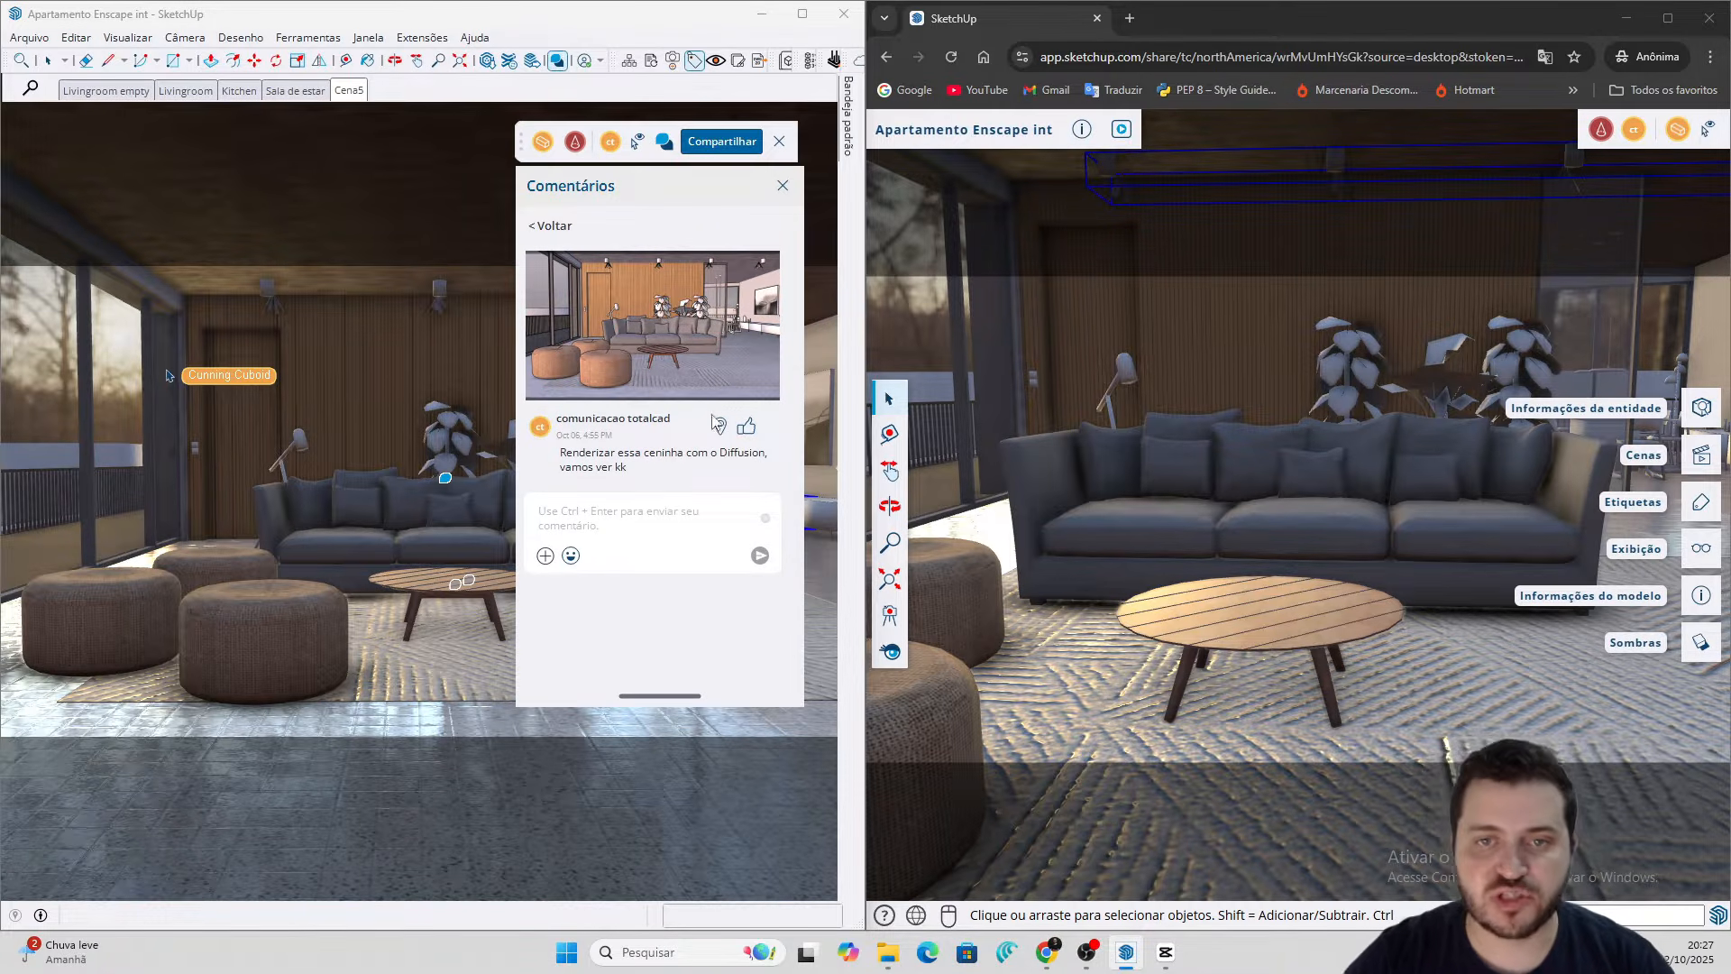
React to the Diffusion rendering comment with a laughing emoji, then return to the comments list and open the emoji-only comment's linked view
click(747, 429)
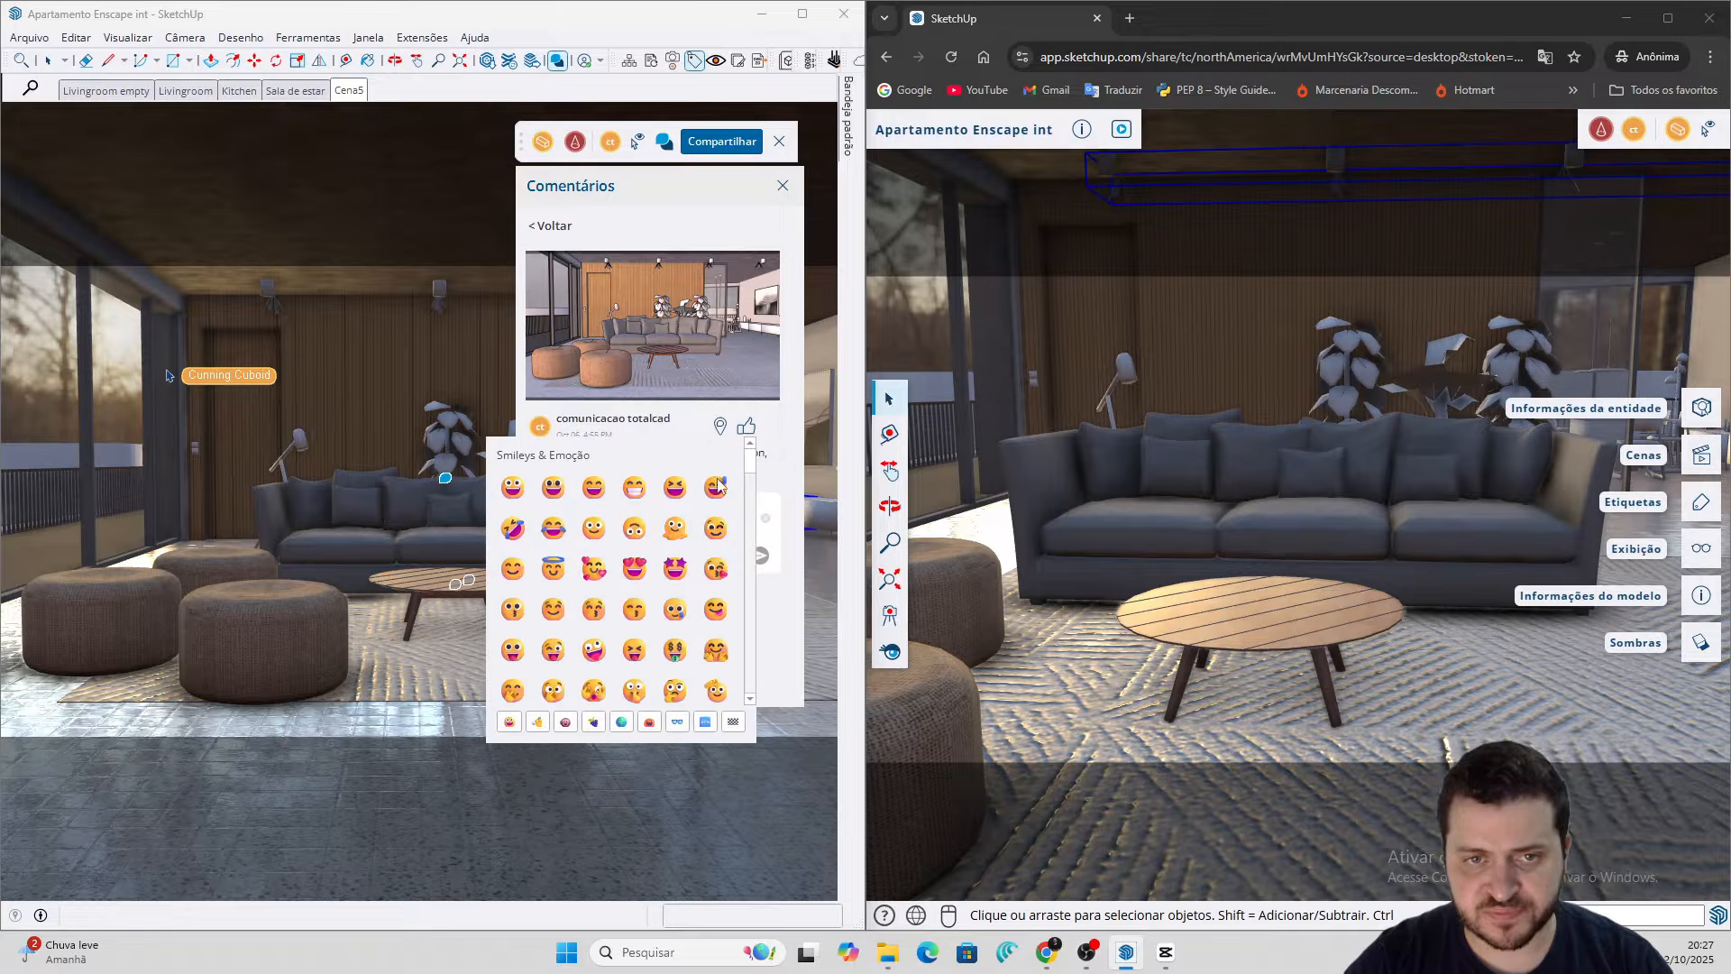
click(593, 488)
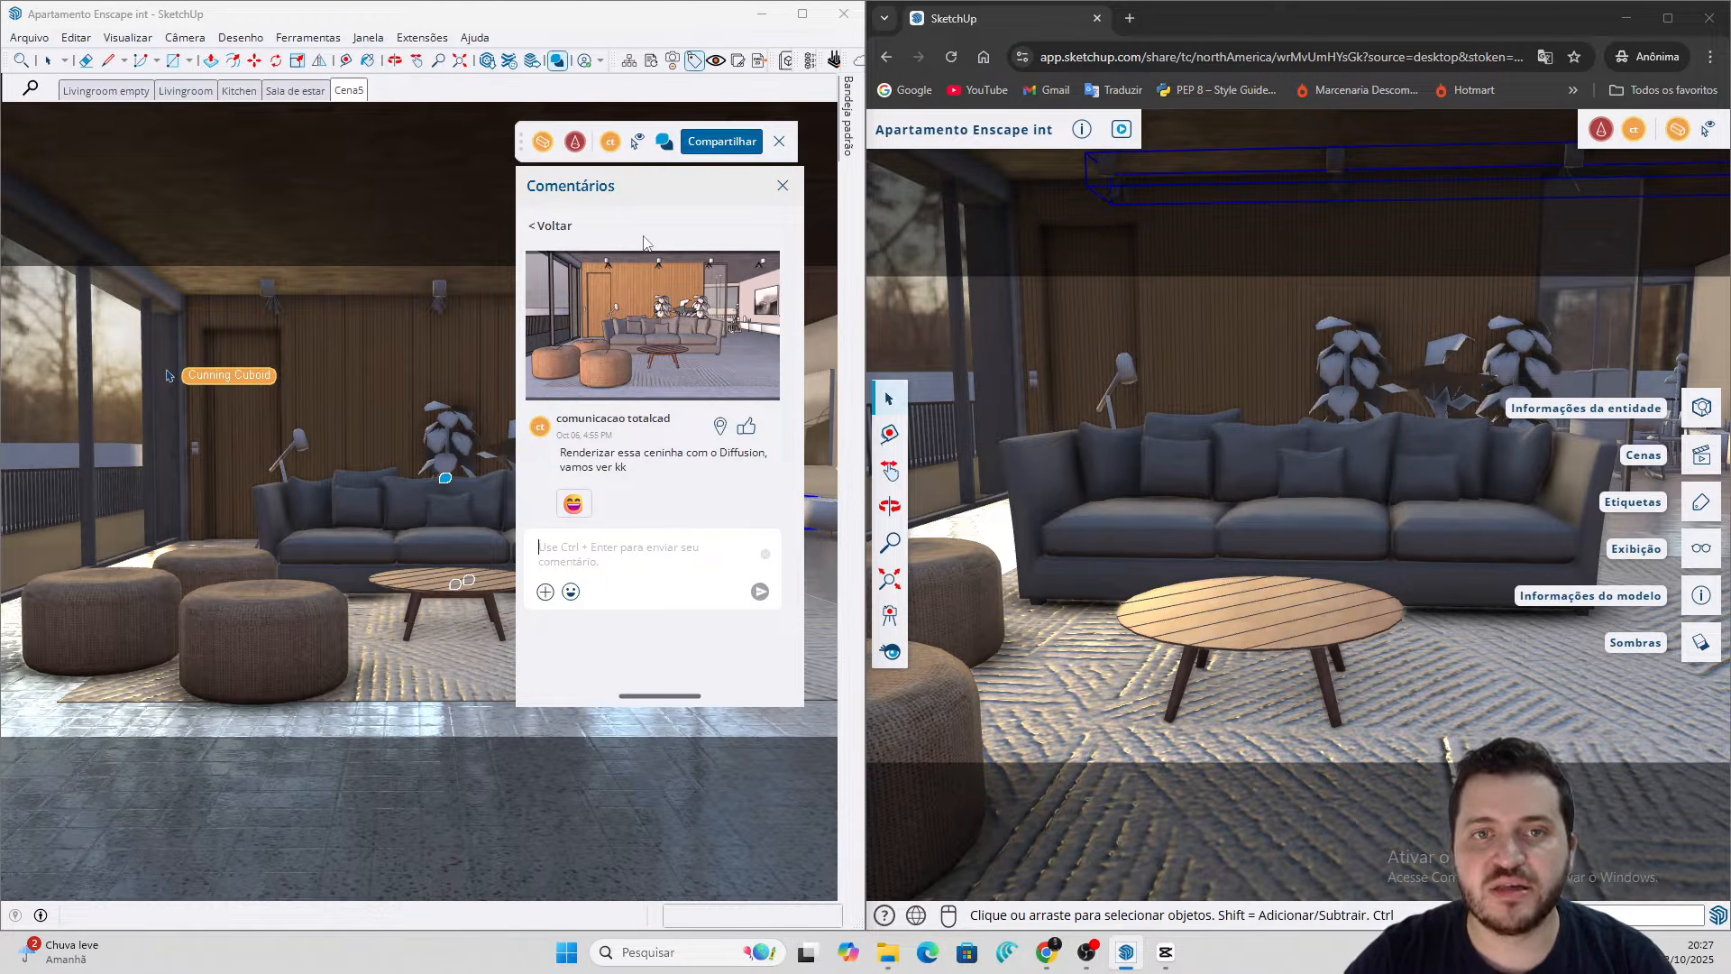
click(557, 225)
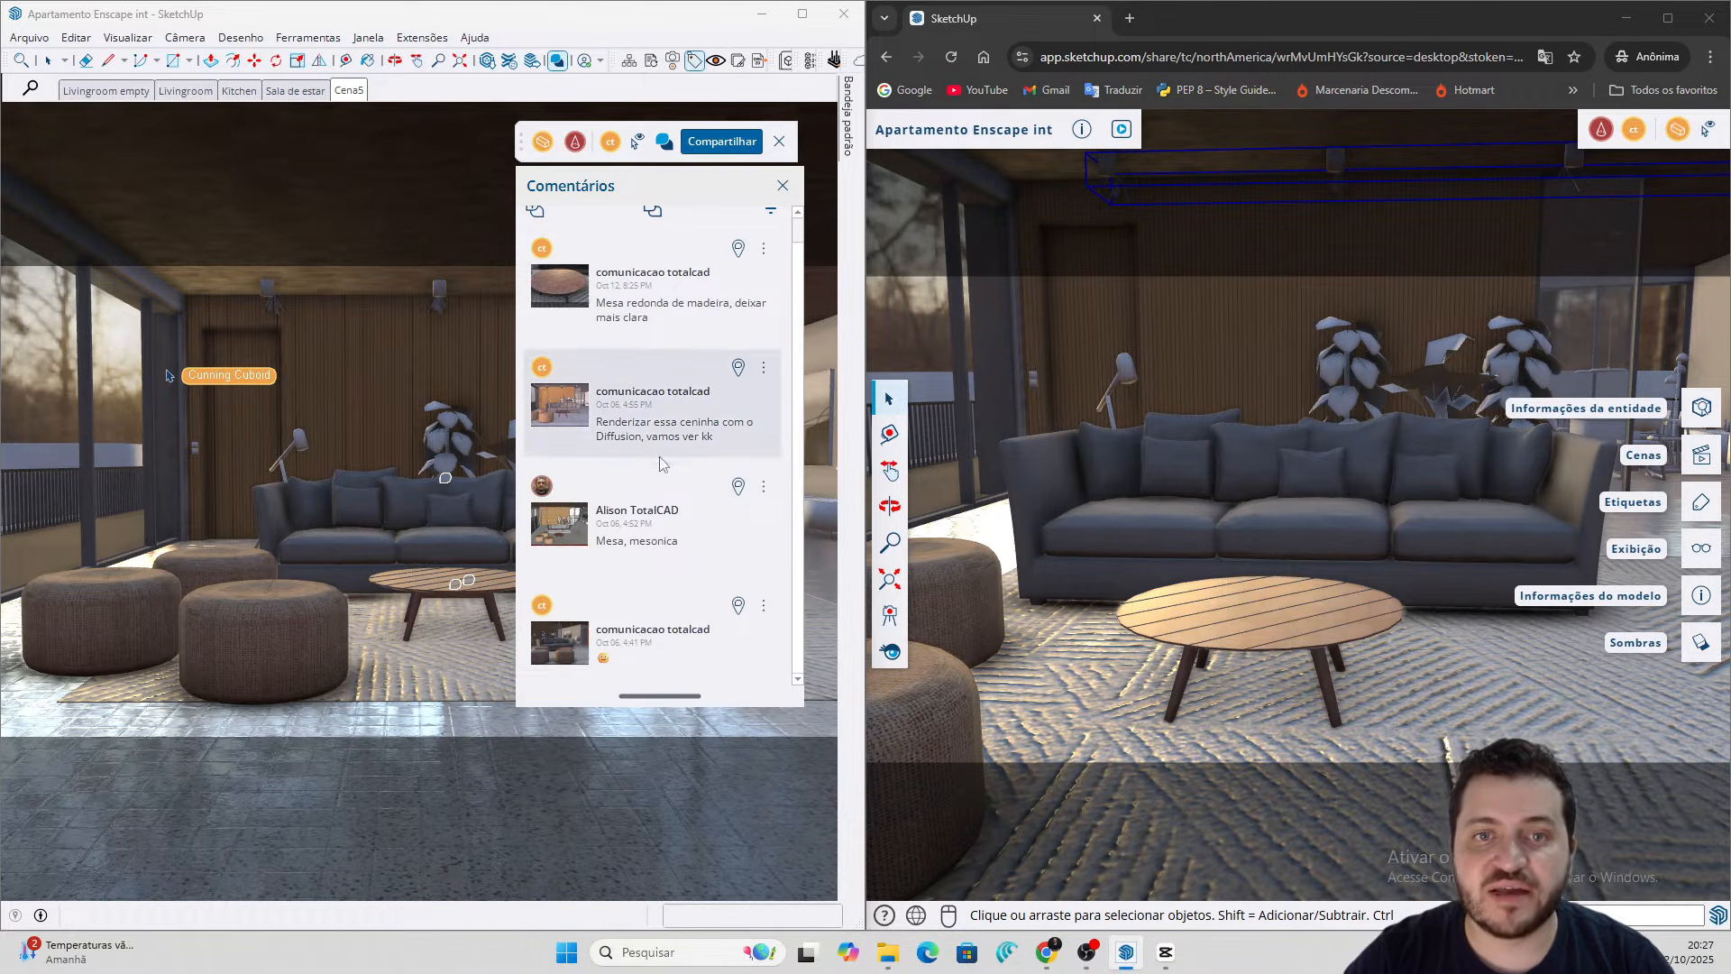
scroll(661, 464, down, 1)
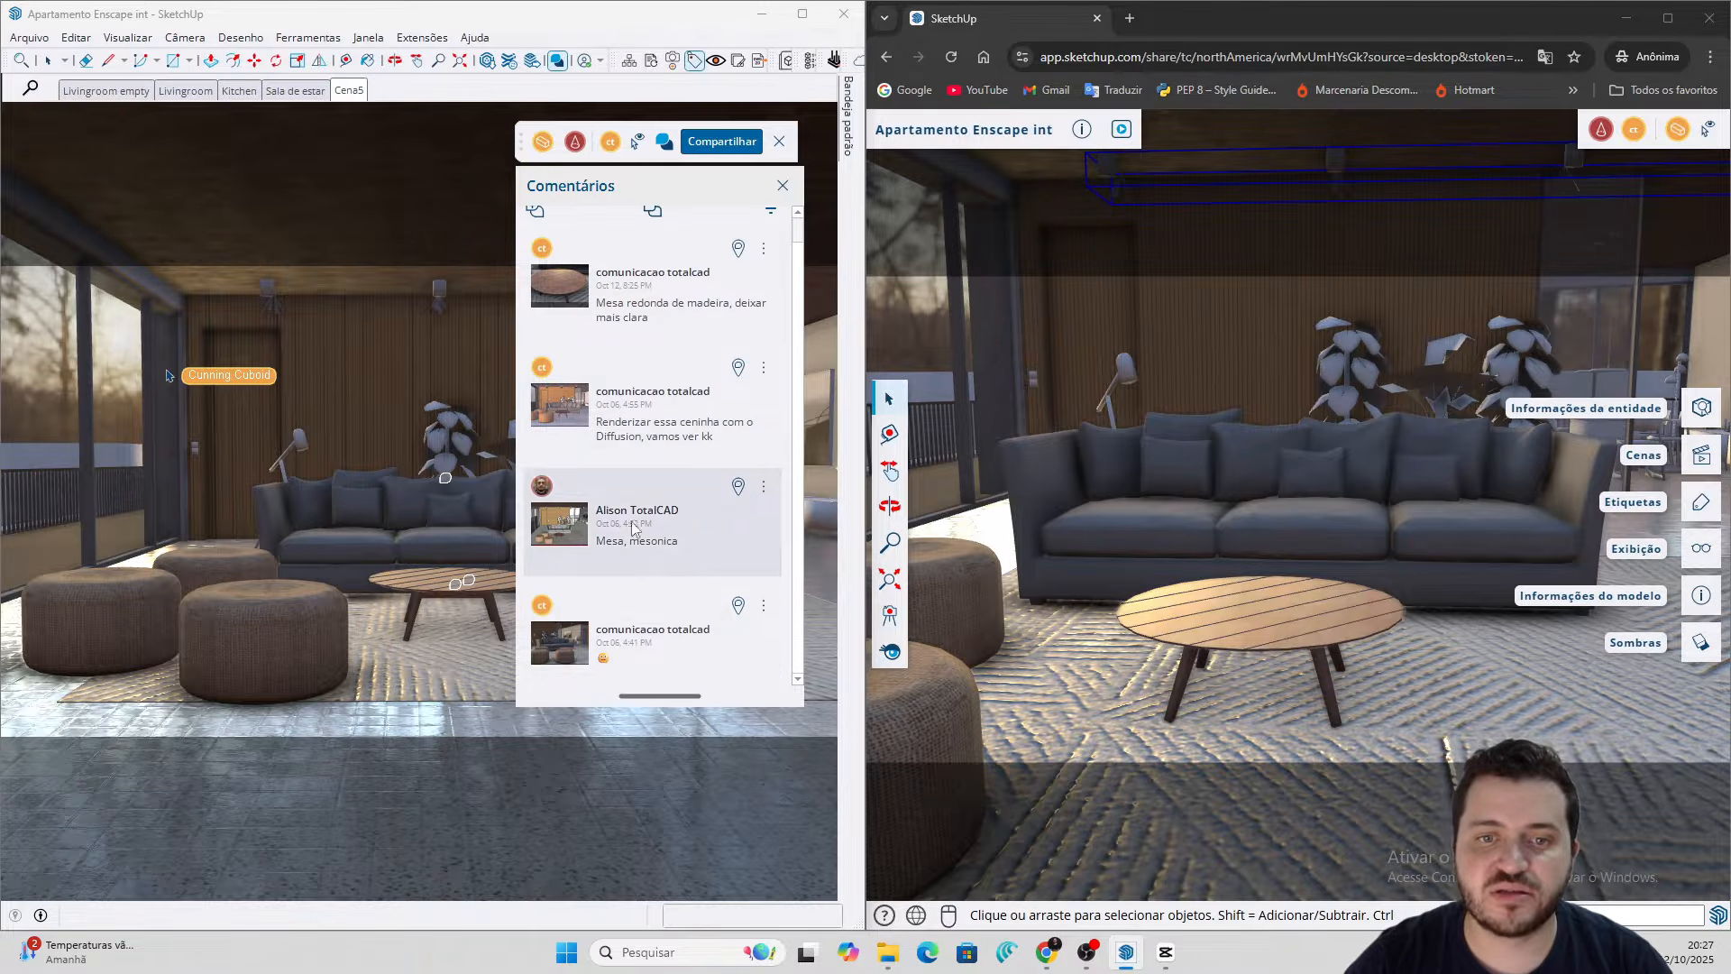
click(685, 637)
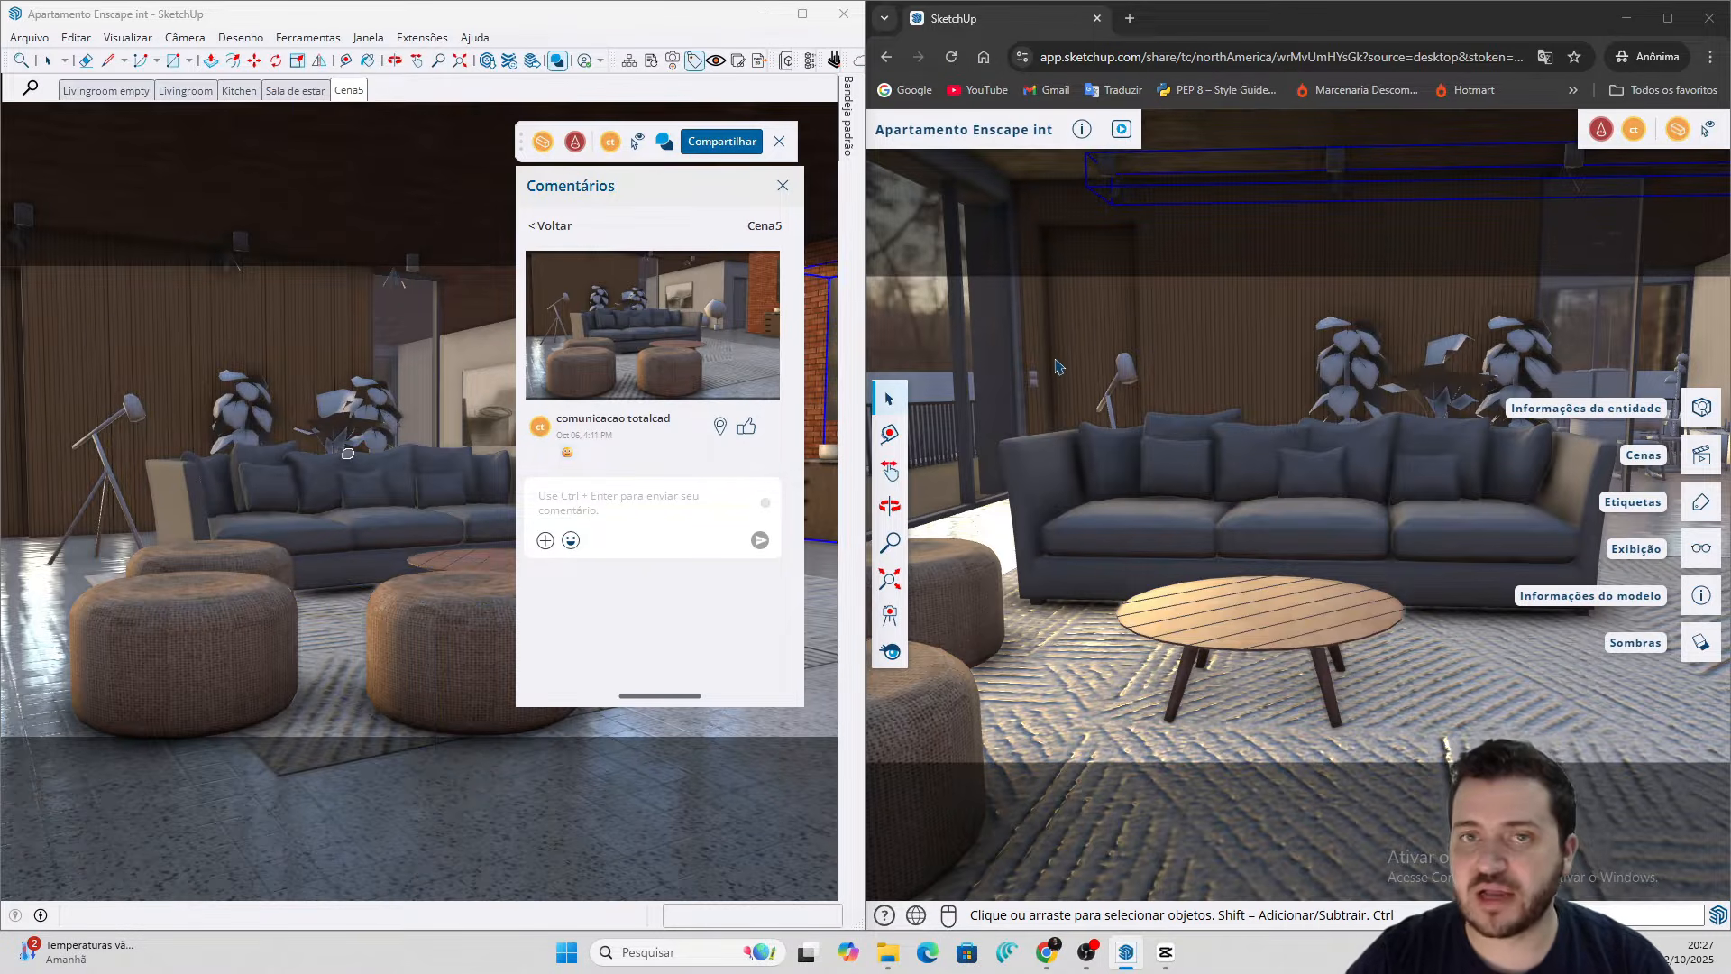
Follow the desktop participant's view from the browser session, then close the desktop comments and orbit the model around the sofa
click(1634, 130)
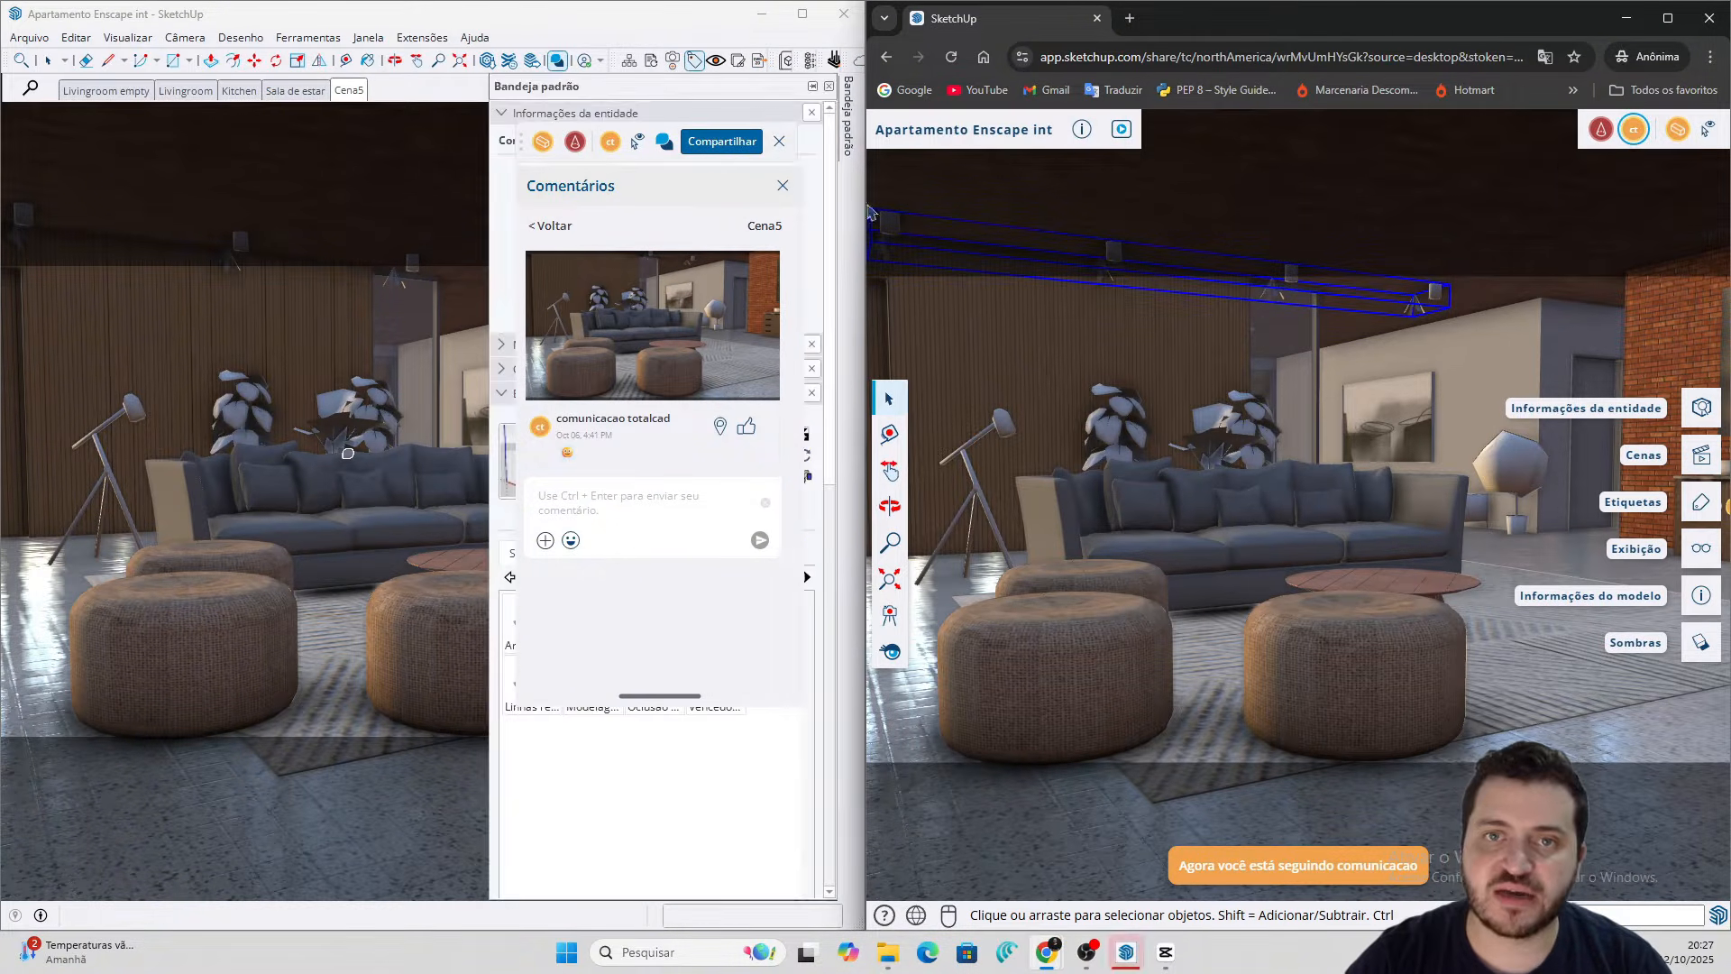
click(782, 185)
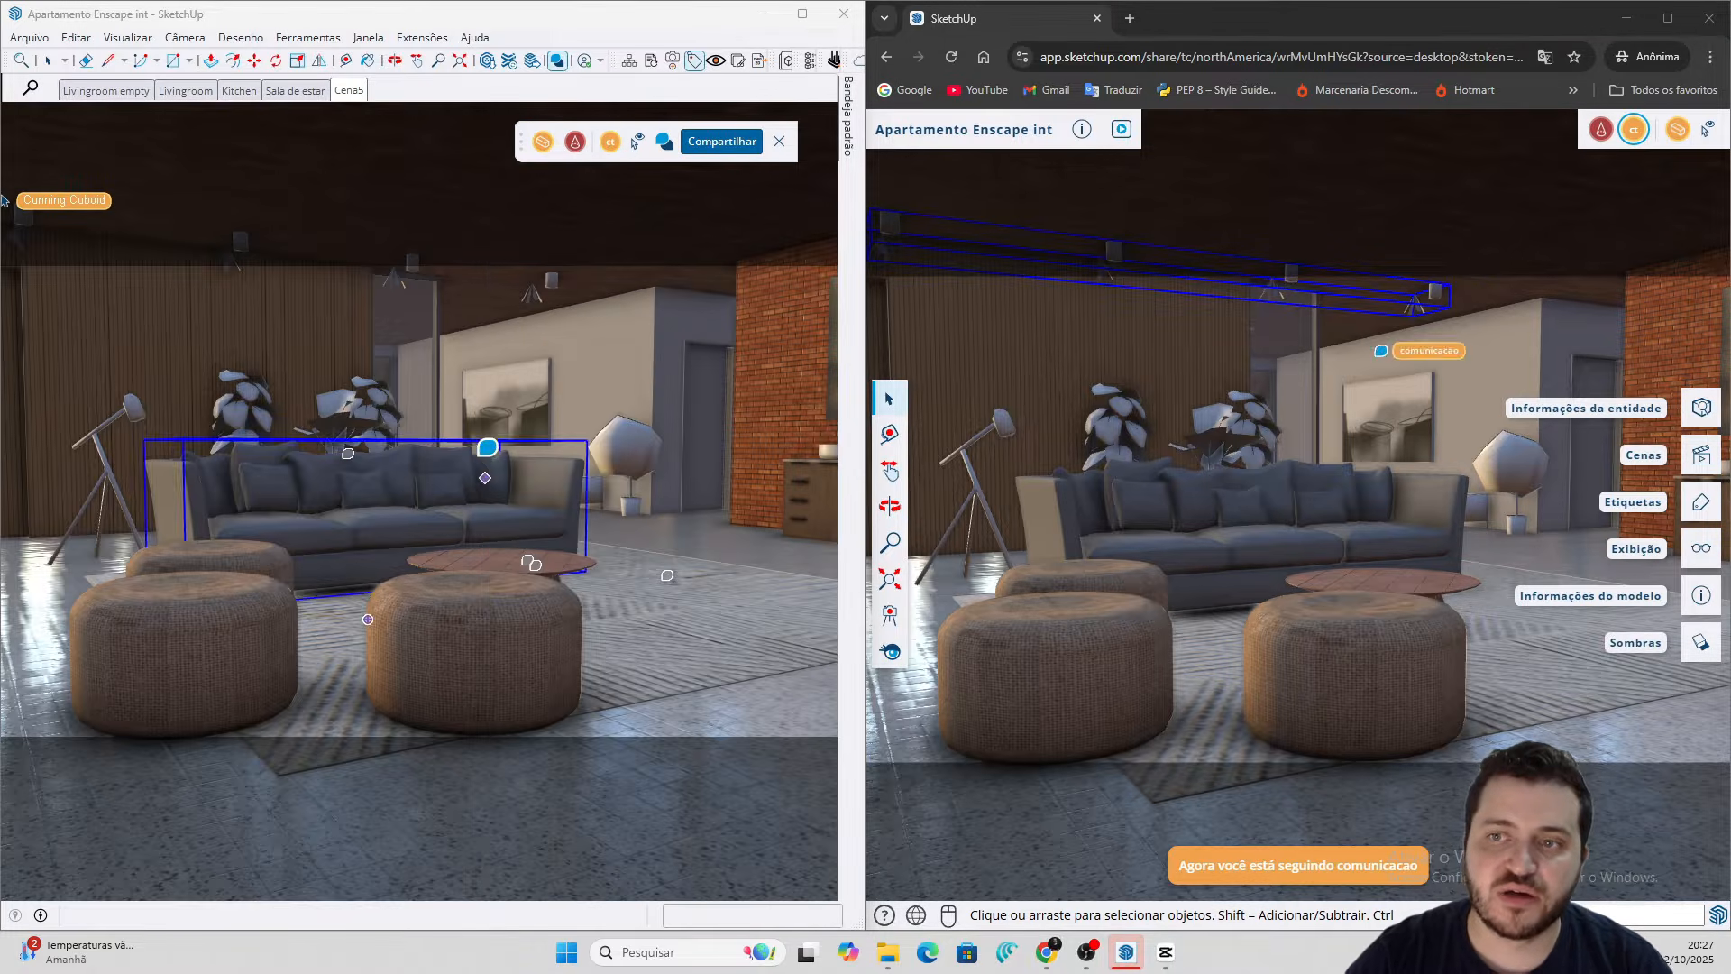
scroll(483, 448, up, 2)
mouse_move(480, 448)
middle_down()
mouse_move(402, 502)
mouse_move(463, 436)
mouse_move(348, 475)
mouse_move(552, 404)
mouse_move(586, 433)
middle_up()
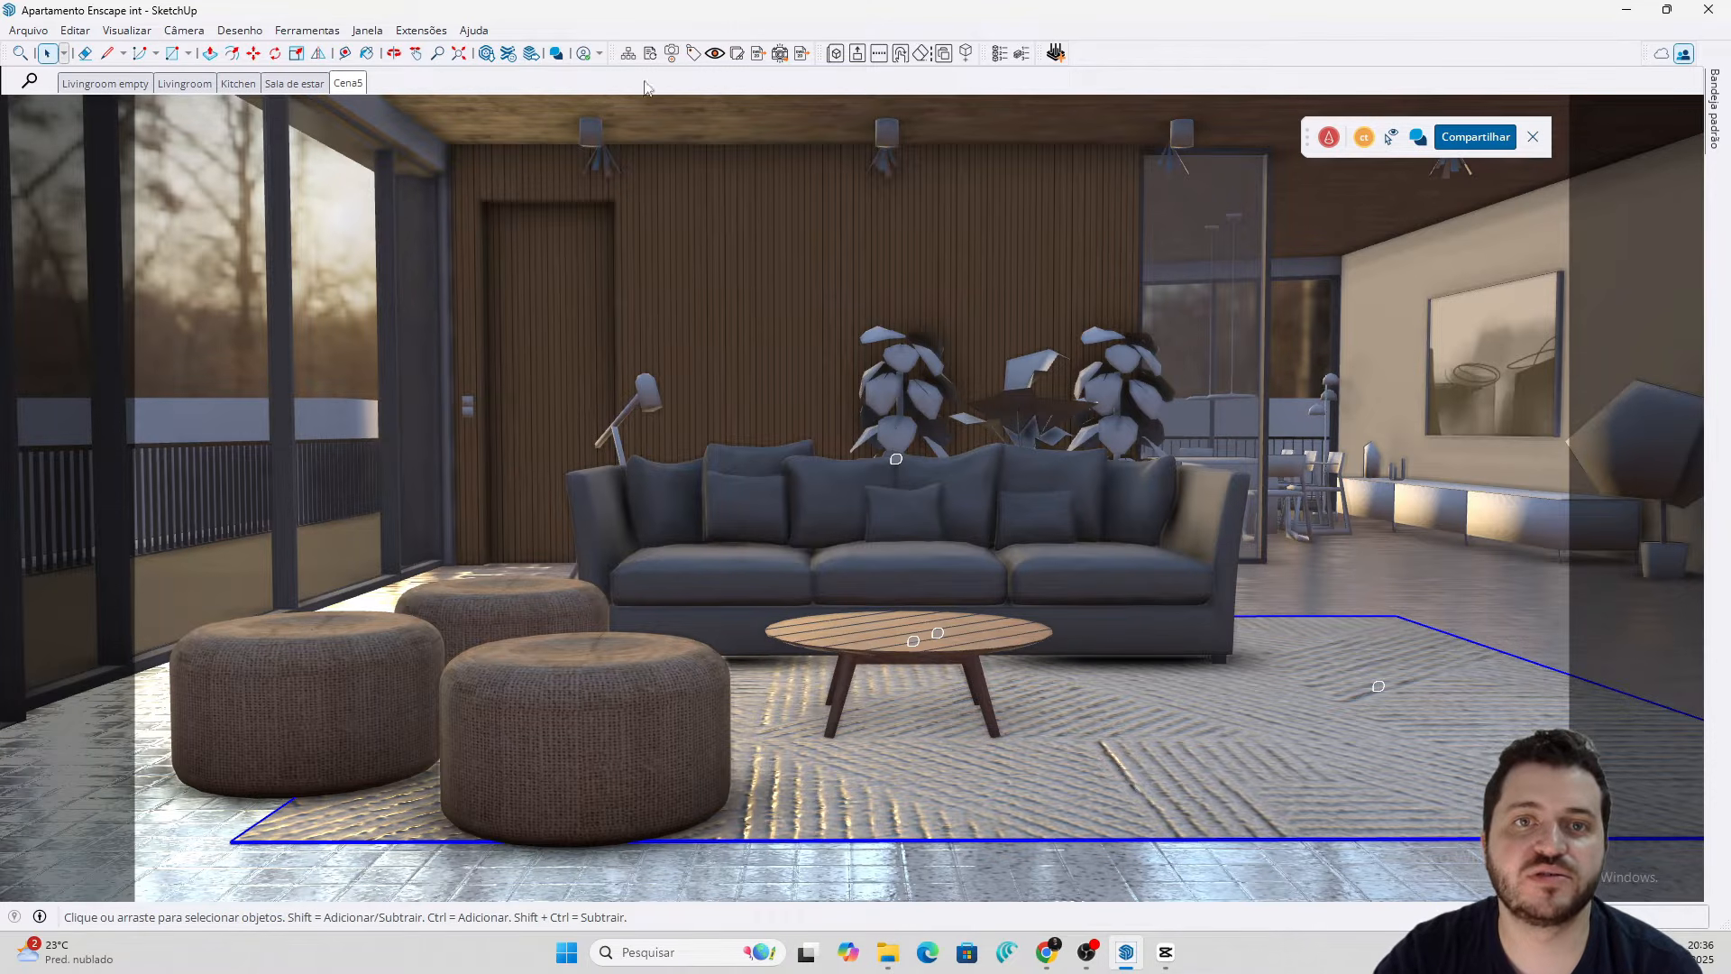
Search the Extension Warehouse for "diffusion" and open the SketchUp Diffusion extension page
click(406, 32)
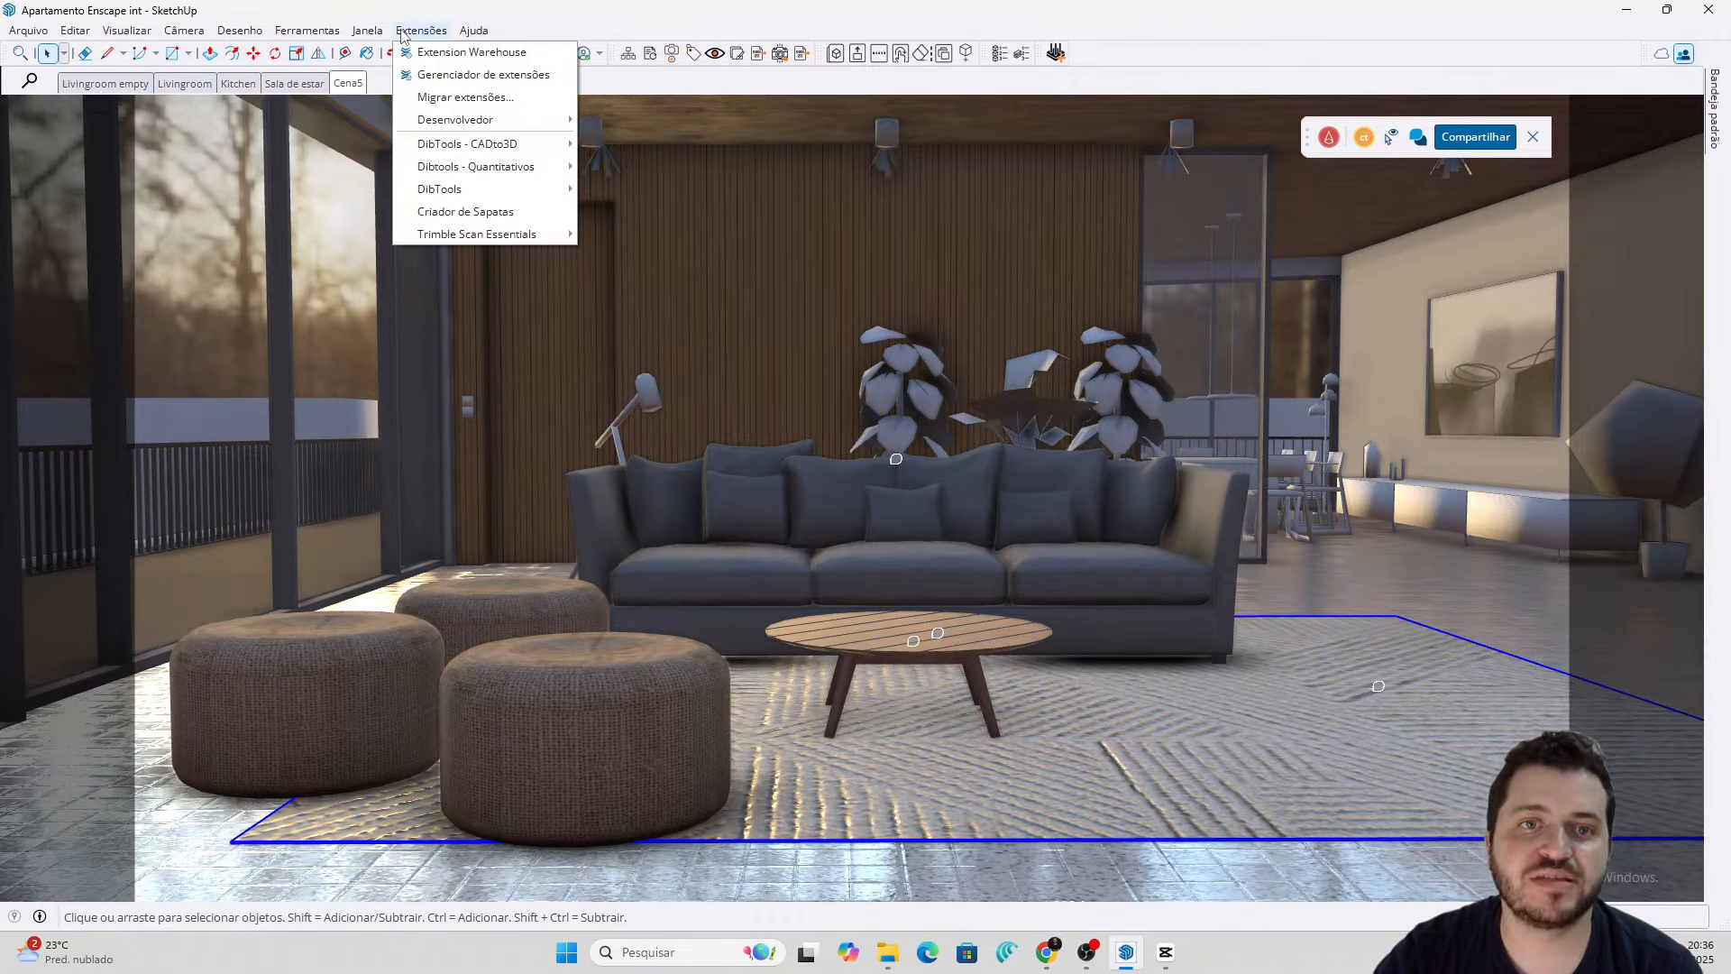
click(469, 53)
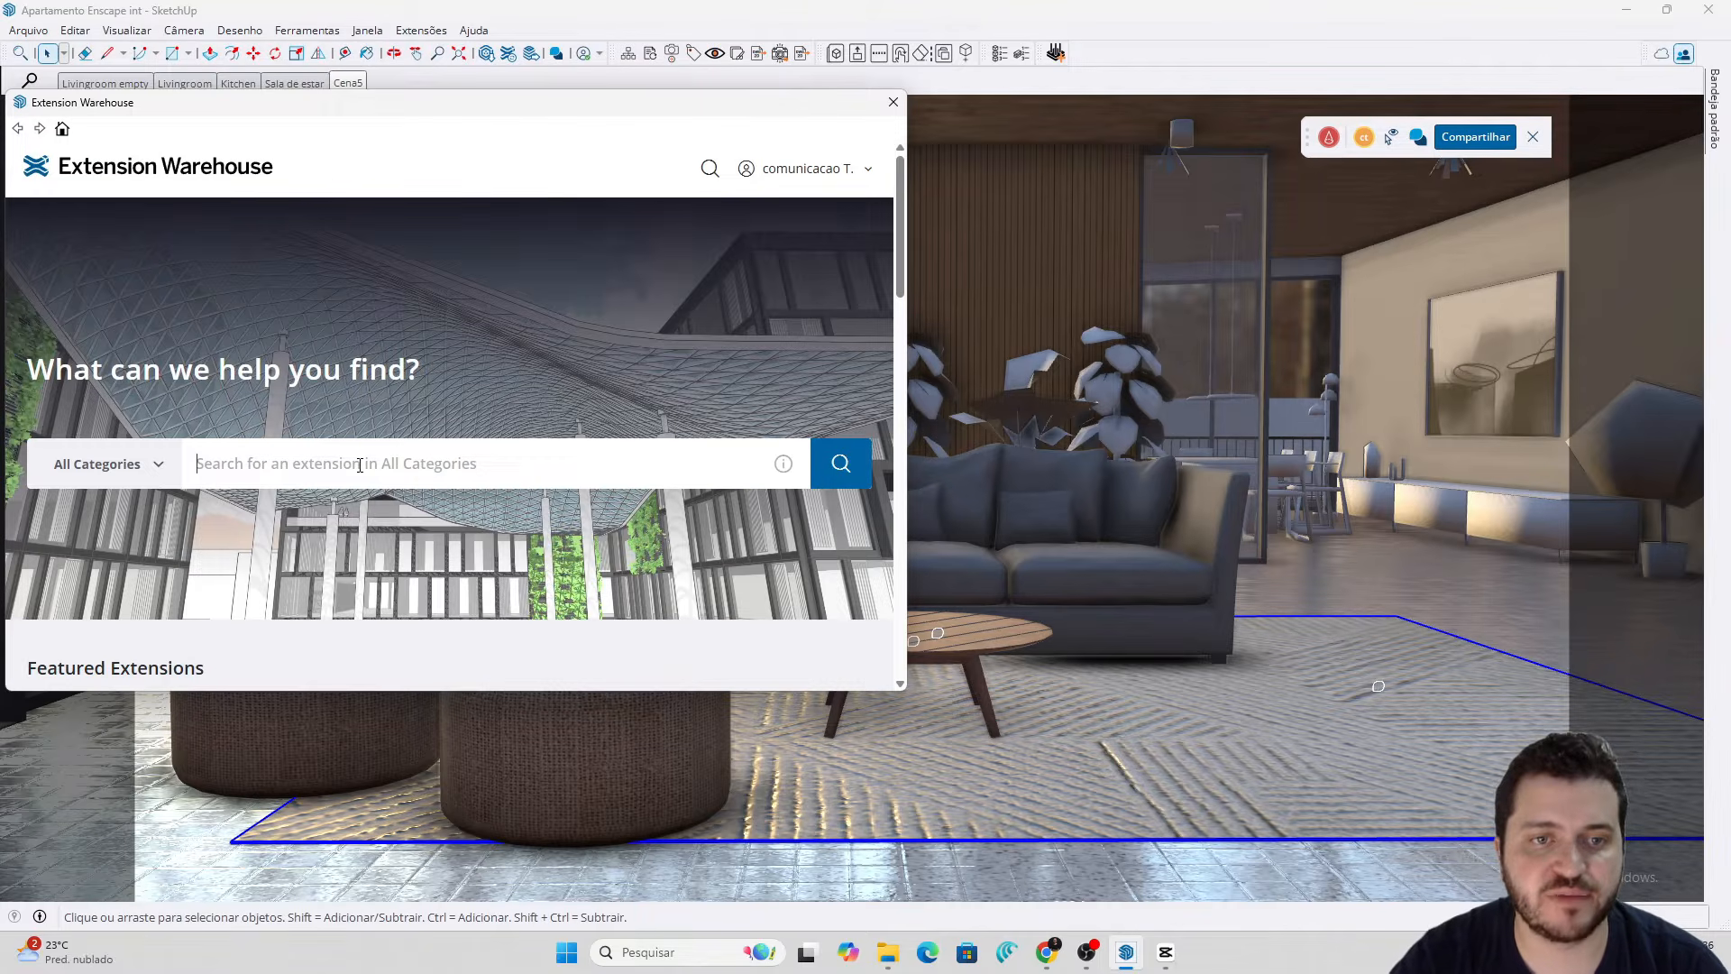
text(diffusion)
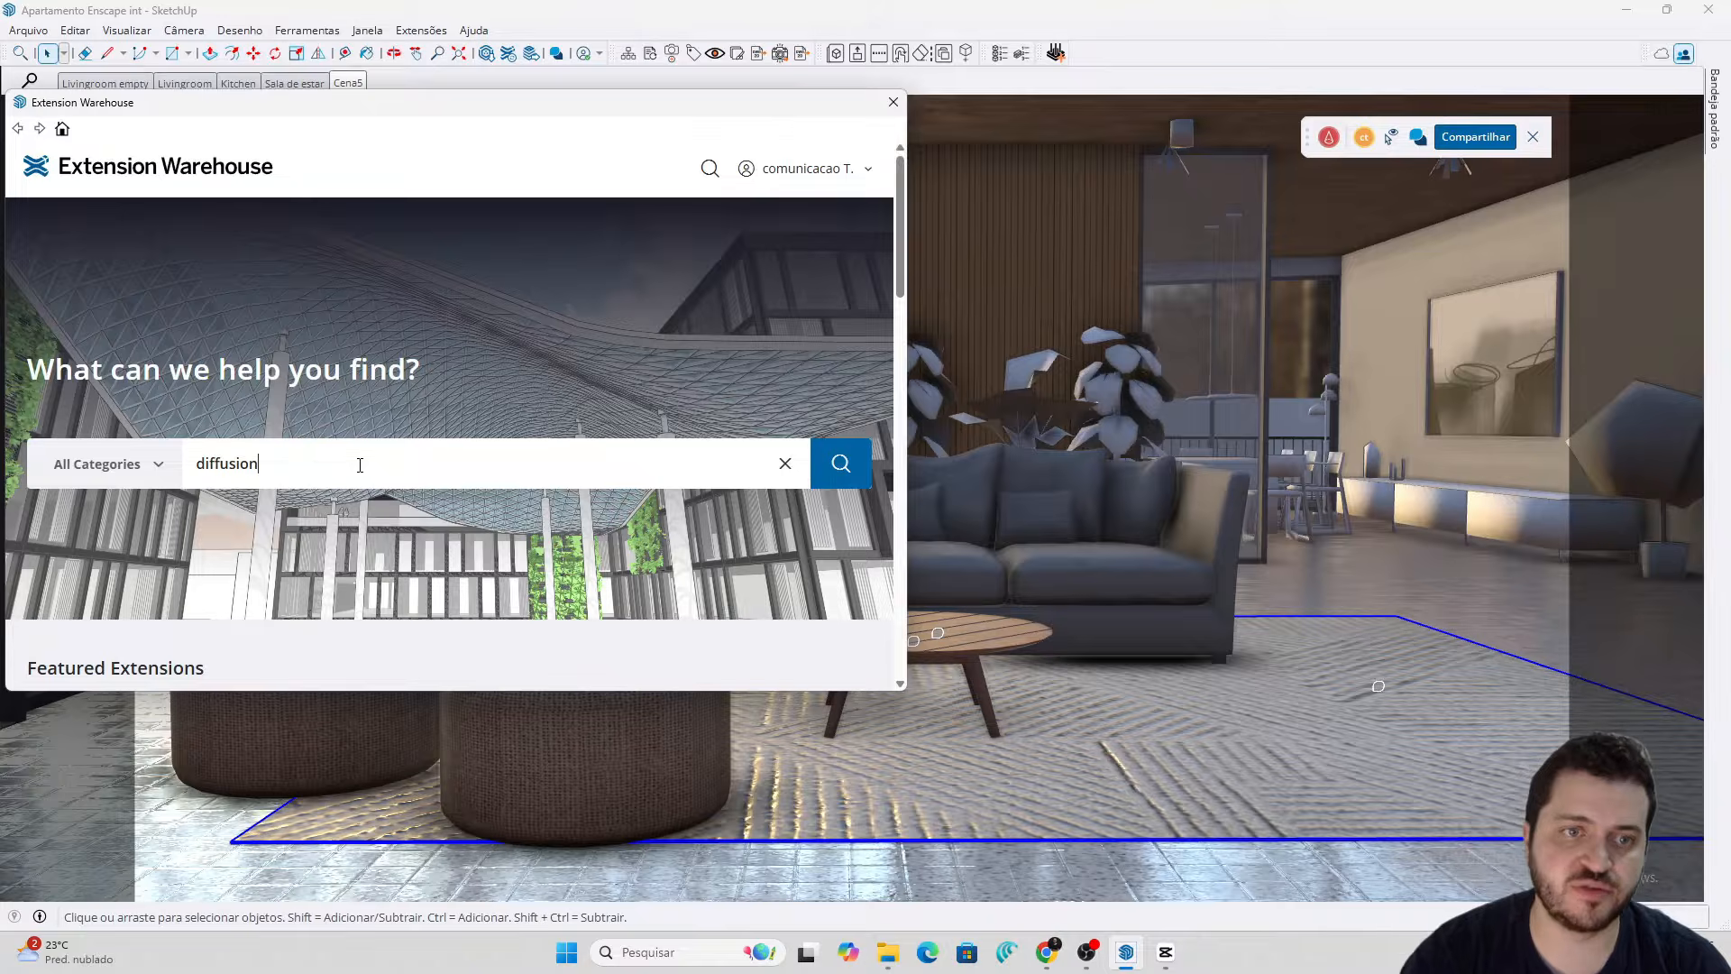
key(Return)
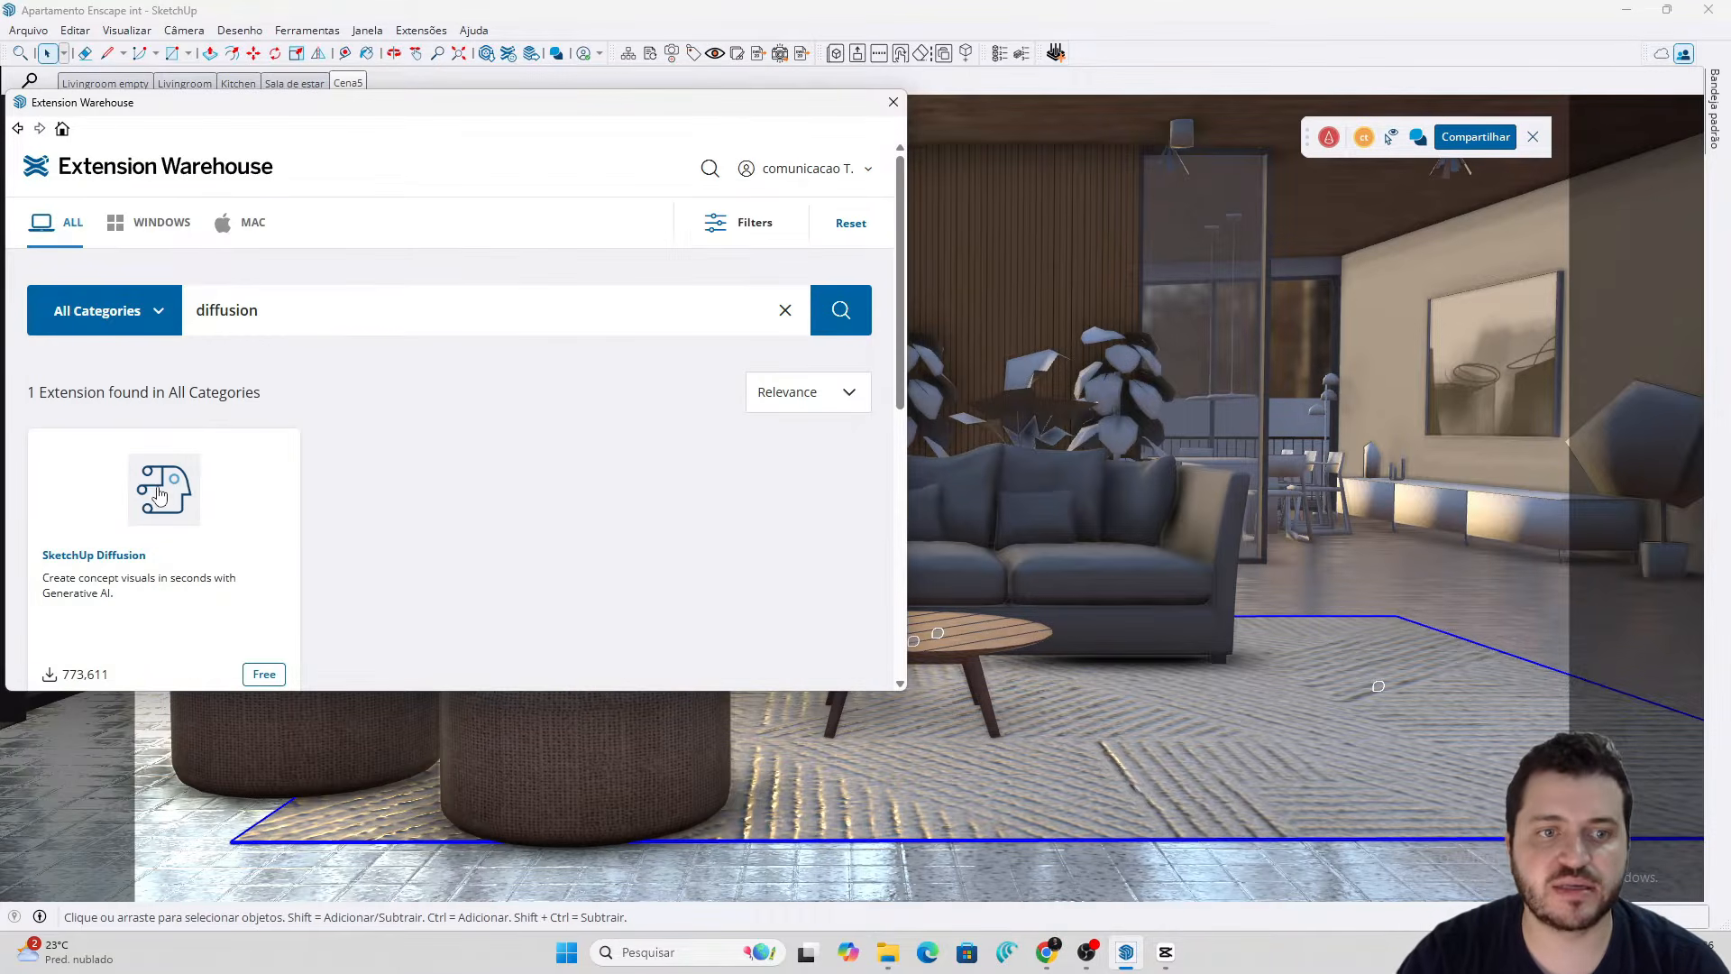
click(260, 512)
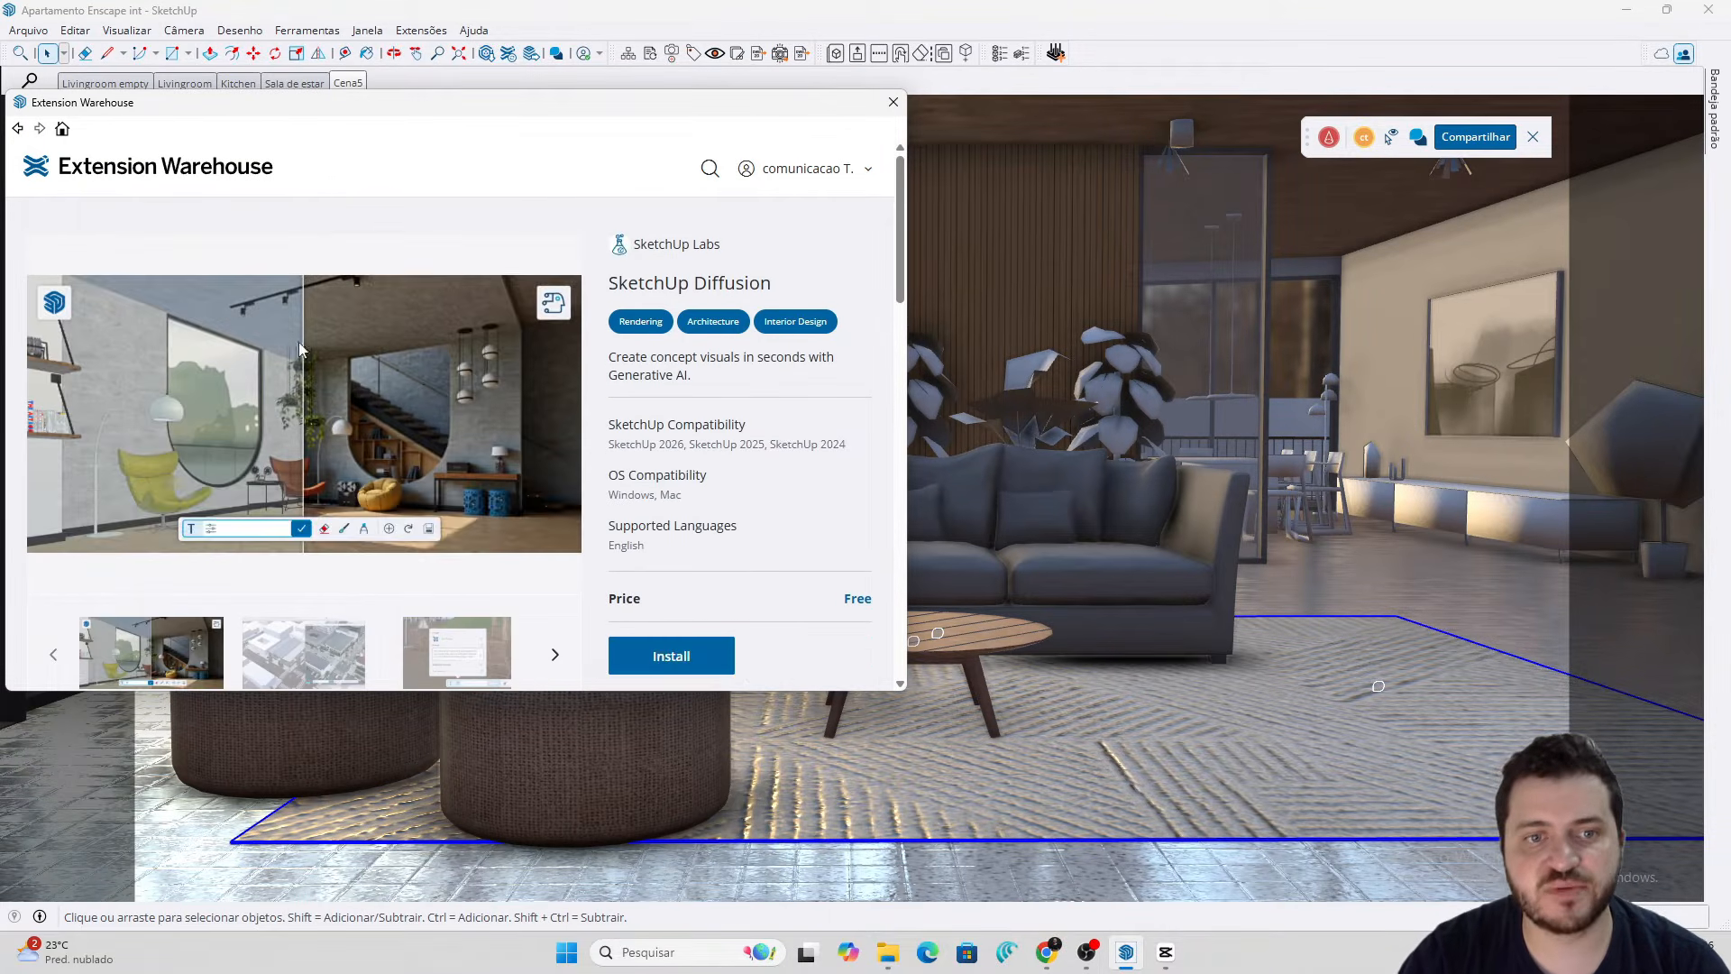
Install the SketchUp Diffusion extension, accepting the system access warning, and close the Extension Warehouse
scroll(550, 471, down, 2)
click(660, 481)
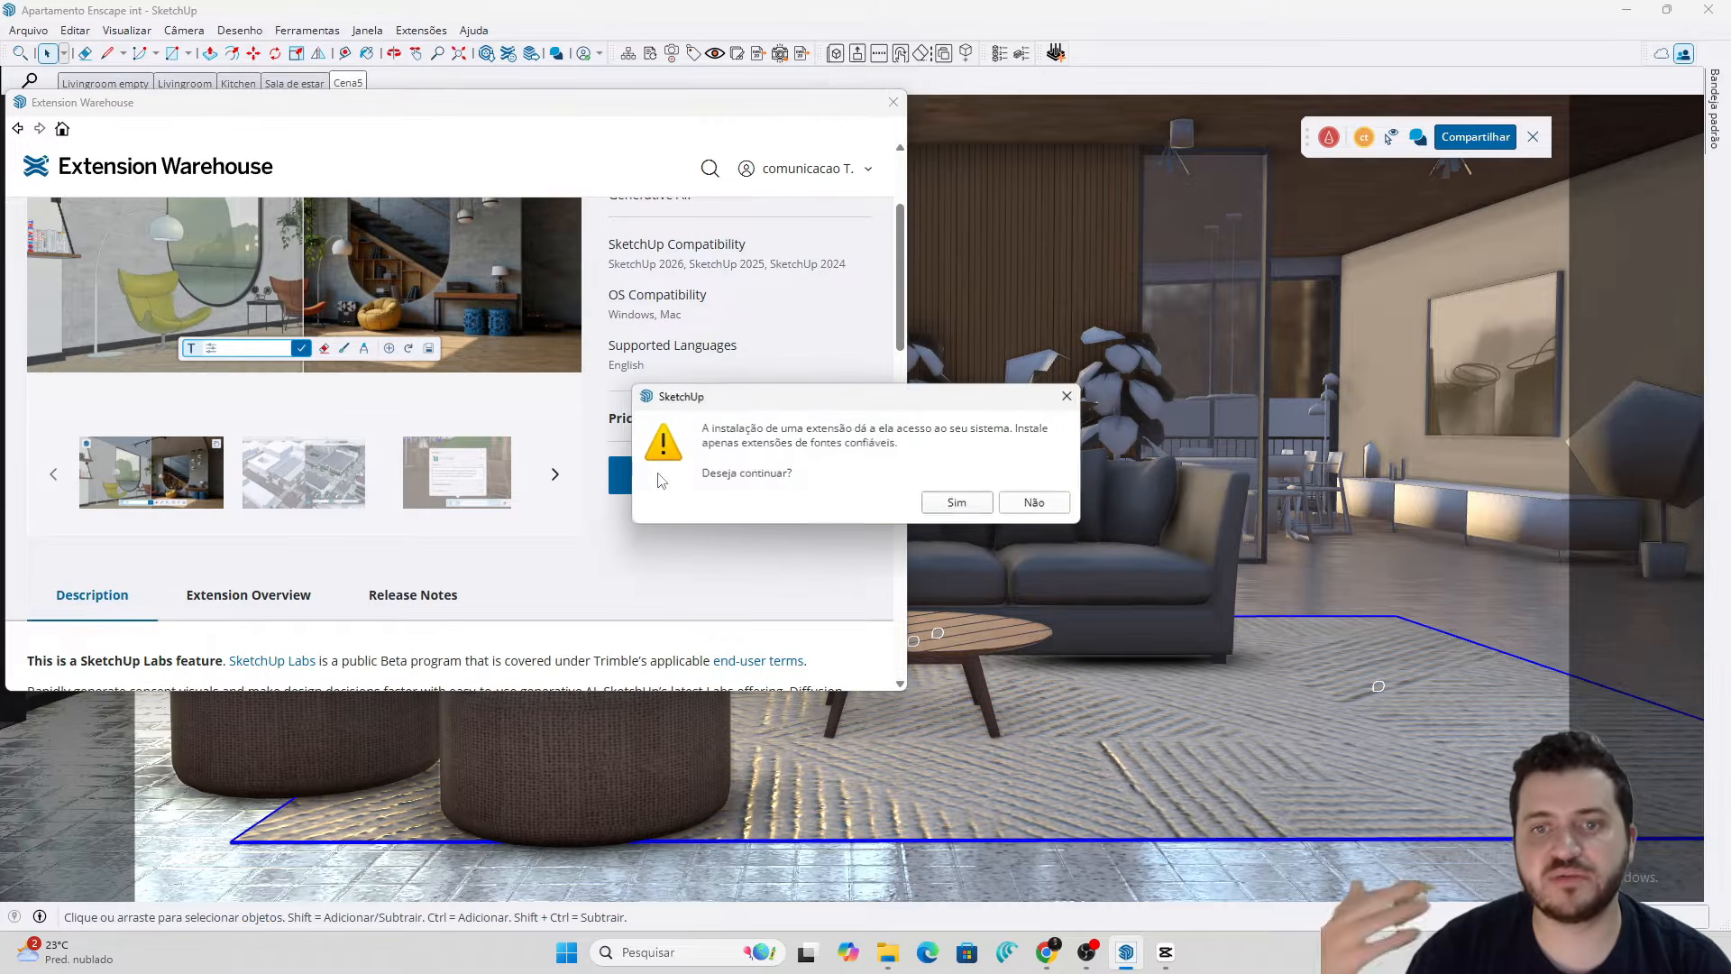
click(933, 501)
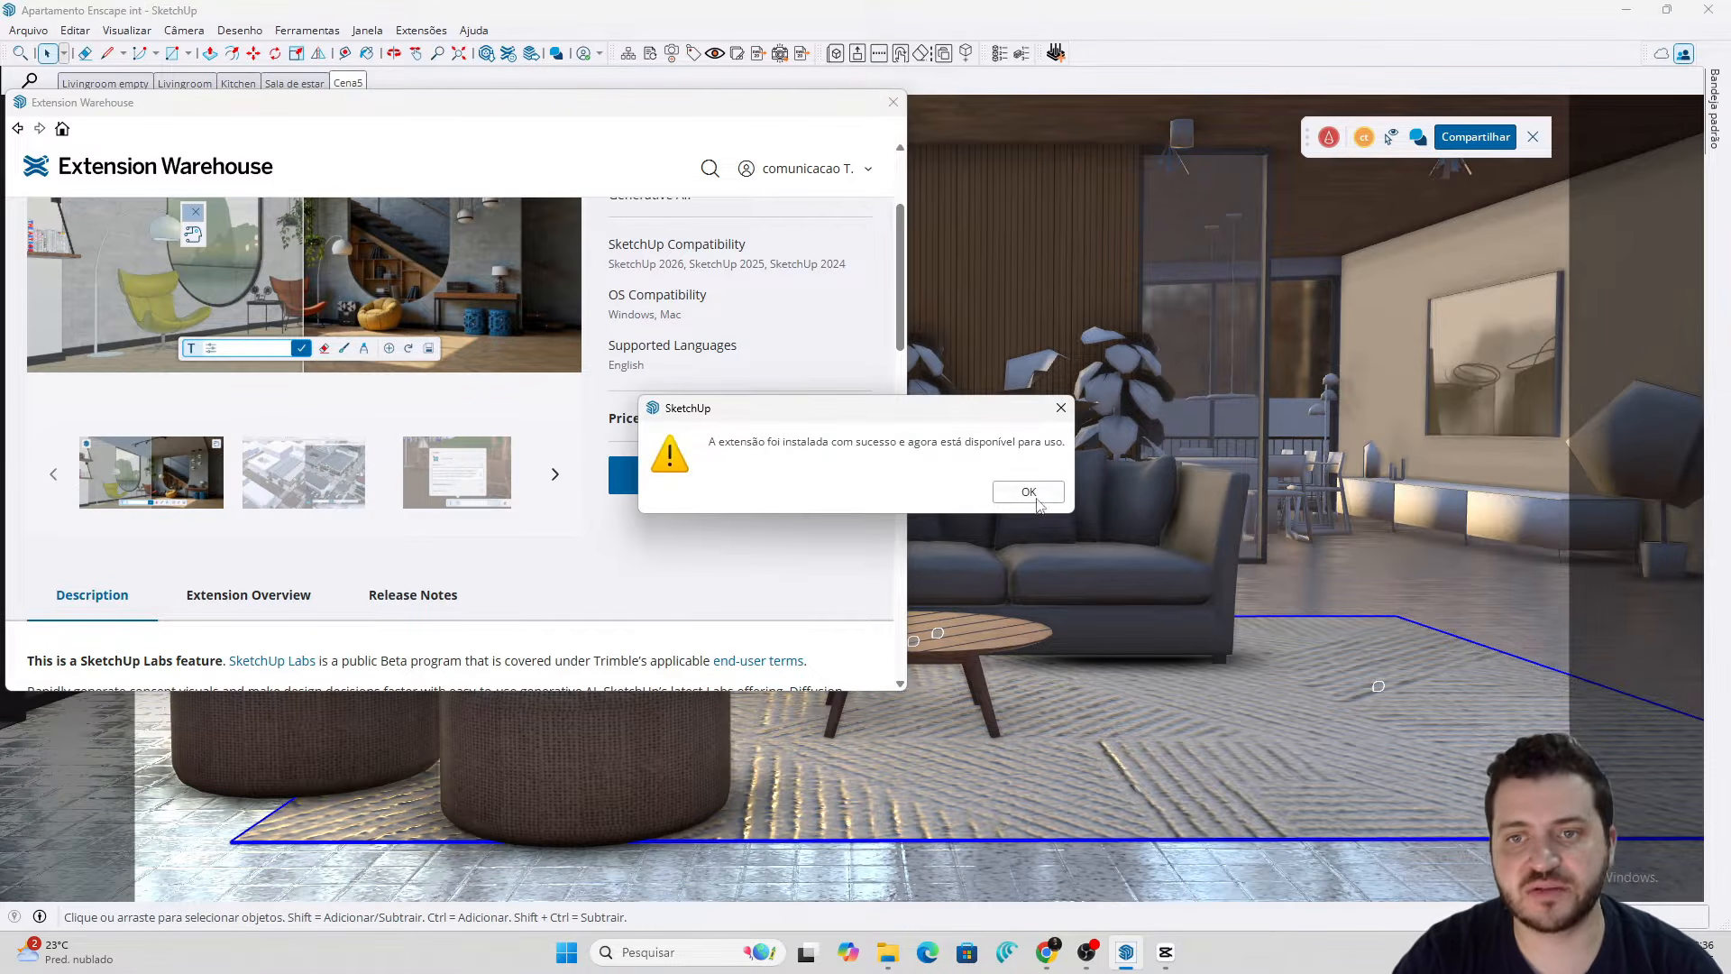
click(1028, 498)
click(892, 102)
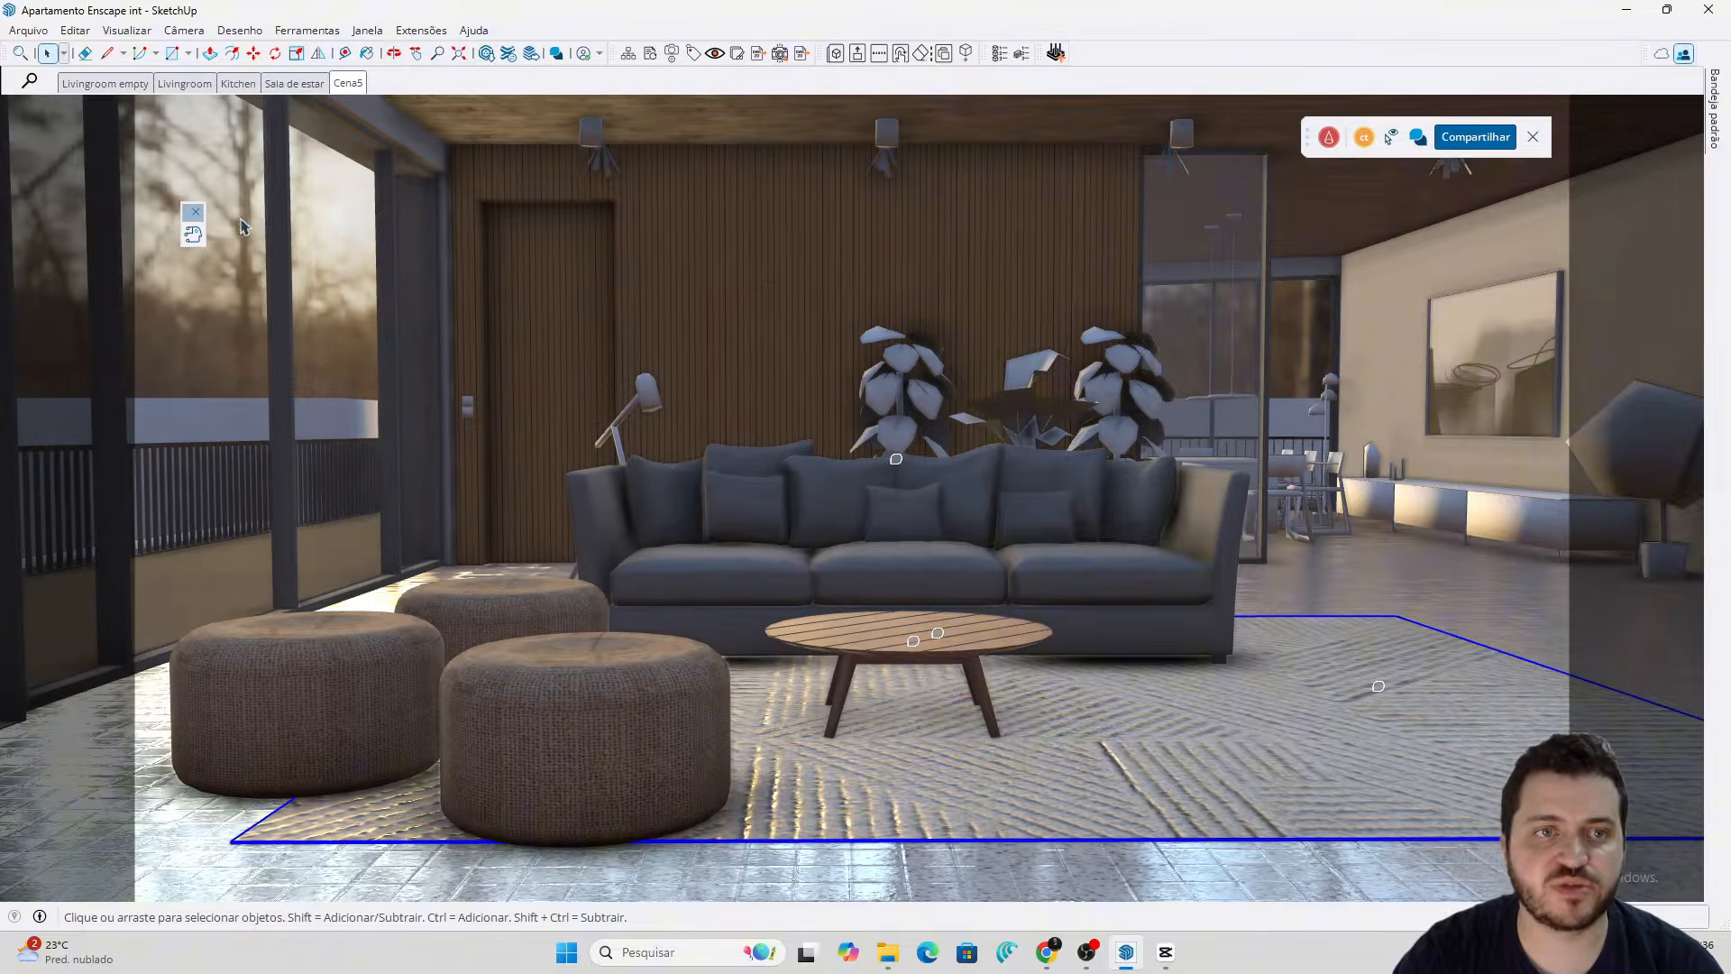
Launch Diffusion on the current living room view and shrink its window to fit fully over the model
drag(187, 222, 198, 171)
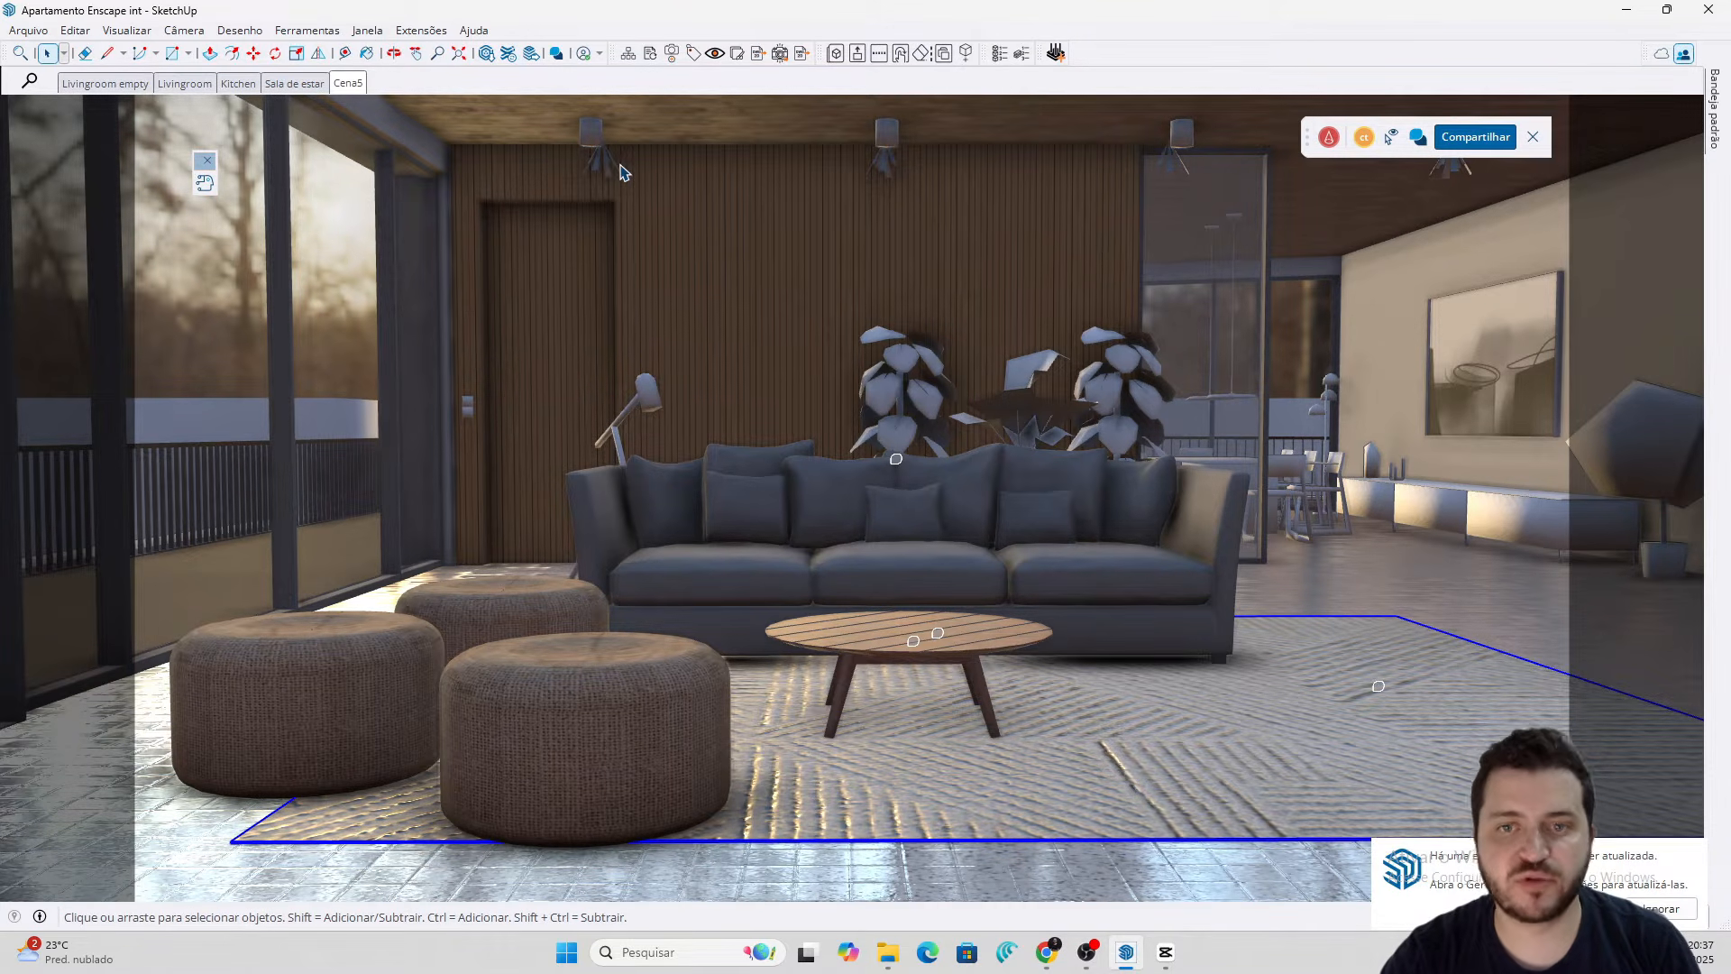
click(214, 186)
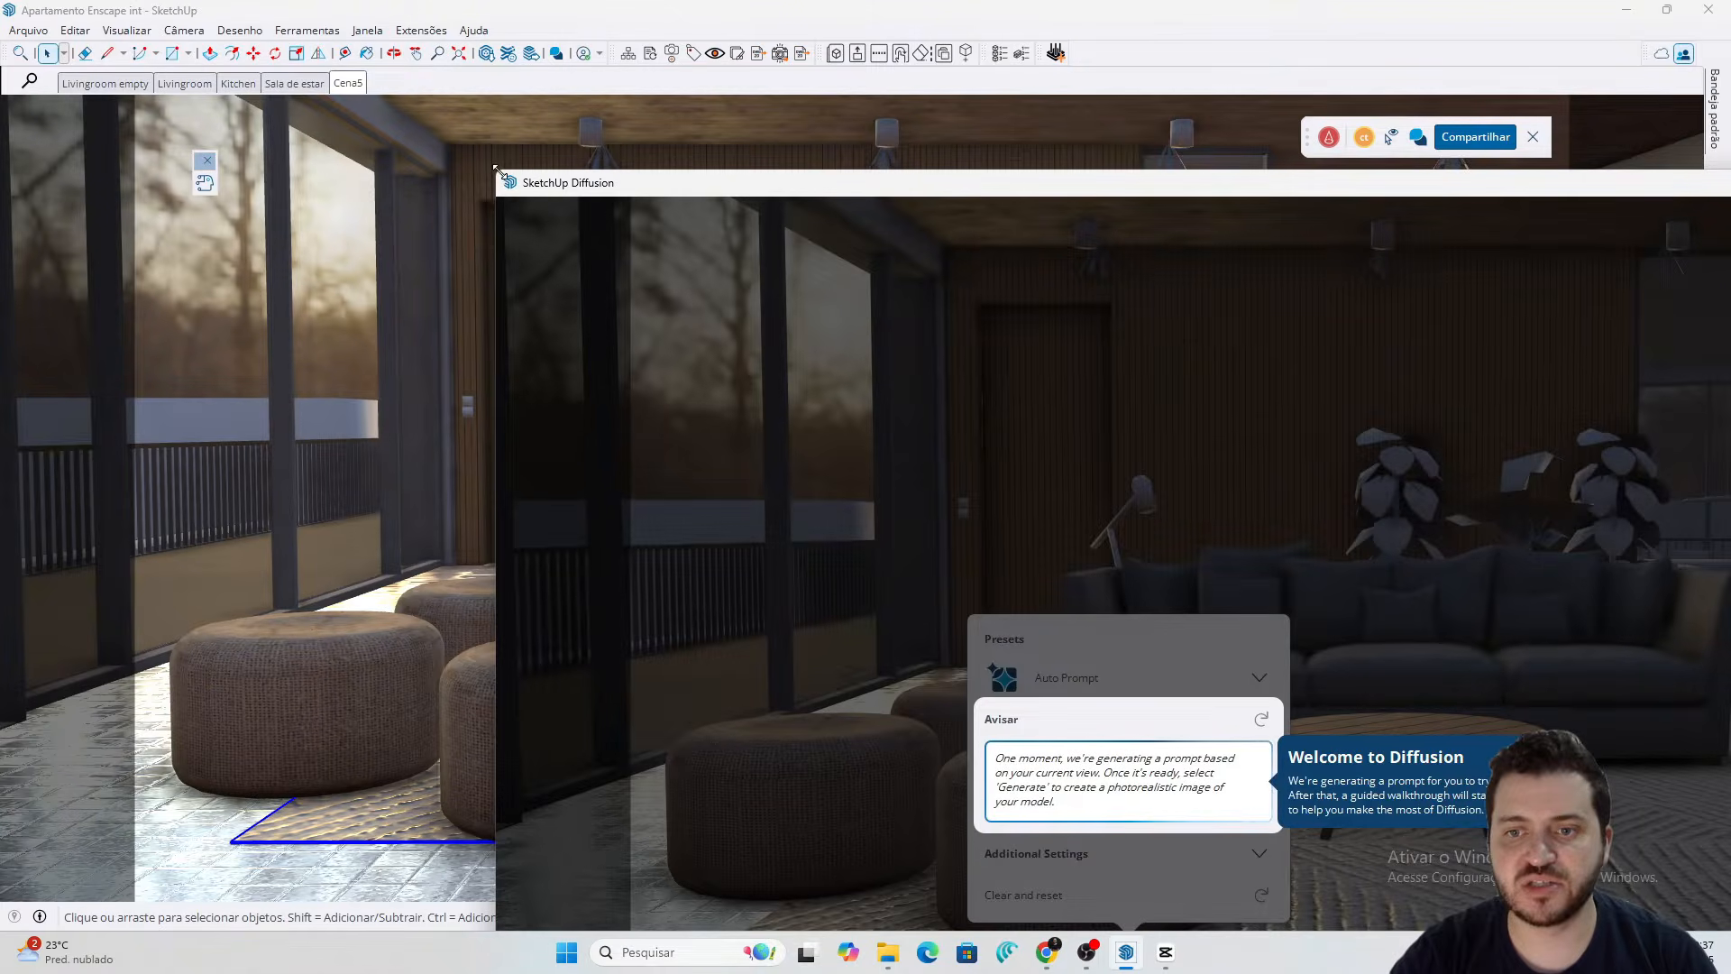
drag(494, 168, 1043, 433)
mouse_move(1200, 450)
mouse_down()
mouse_move(712, 241)
mouse_move(406, 181)
mouse_move(354, 128)
mouse_up()
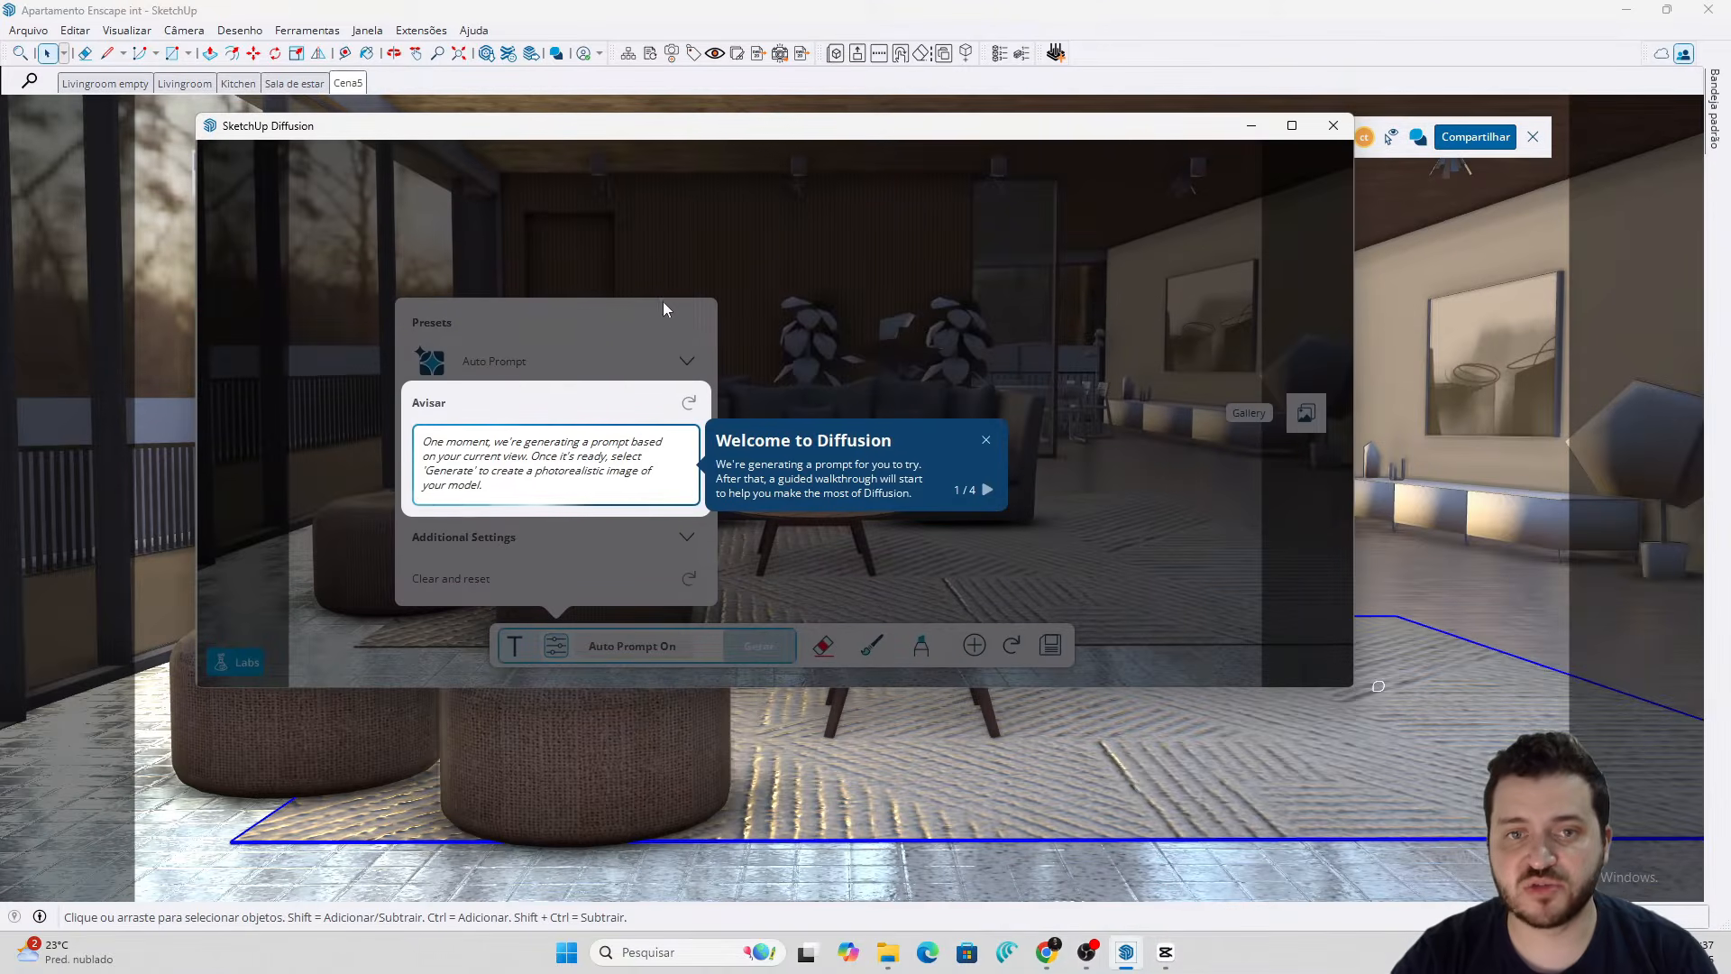
Dismiss Diffusion's welcome walkthrough and prompt settings, then shift its window slightly to show the captured view
click(986, 441)
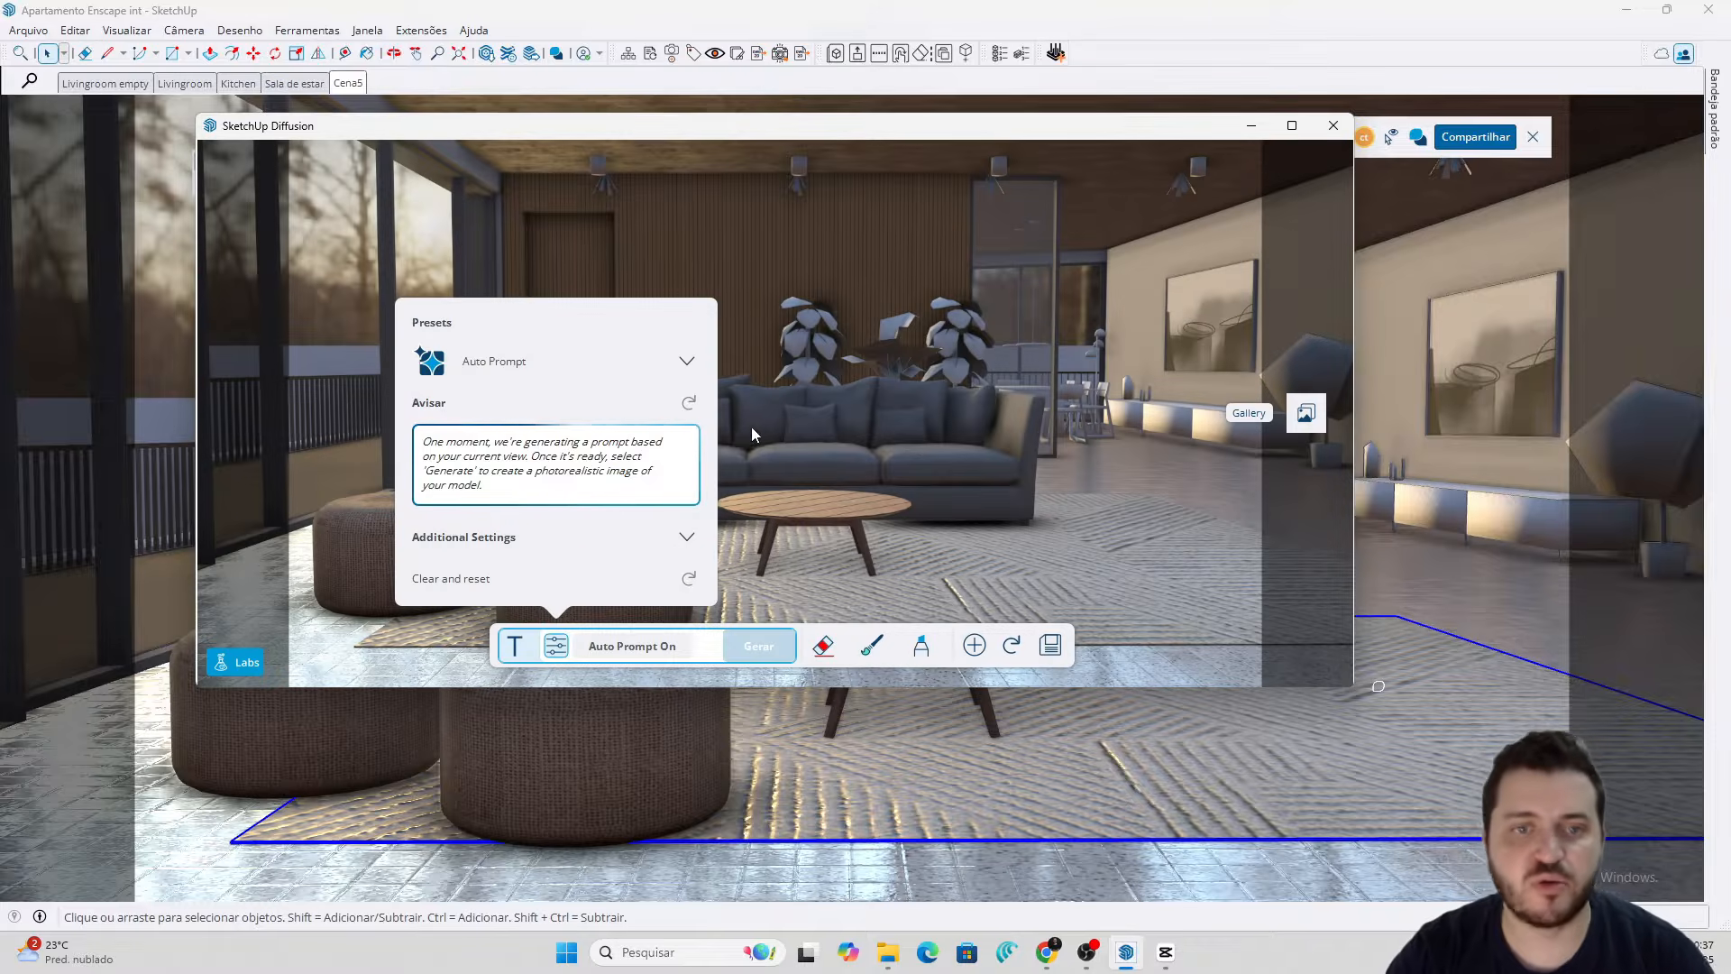
click(815, 429)
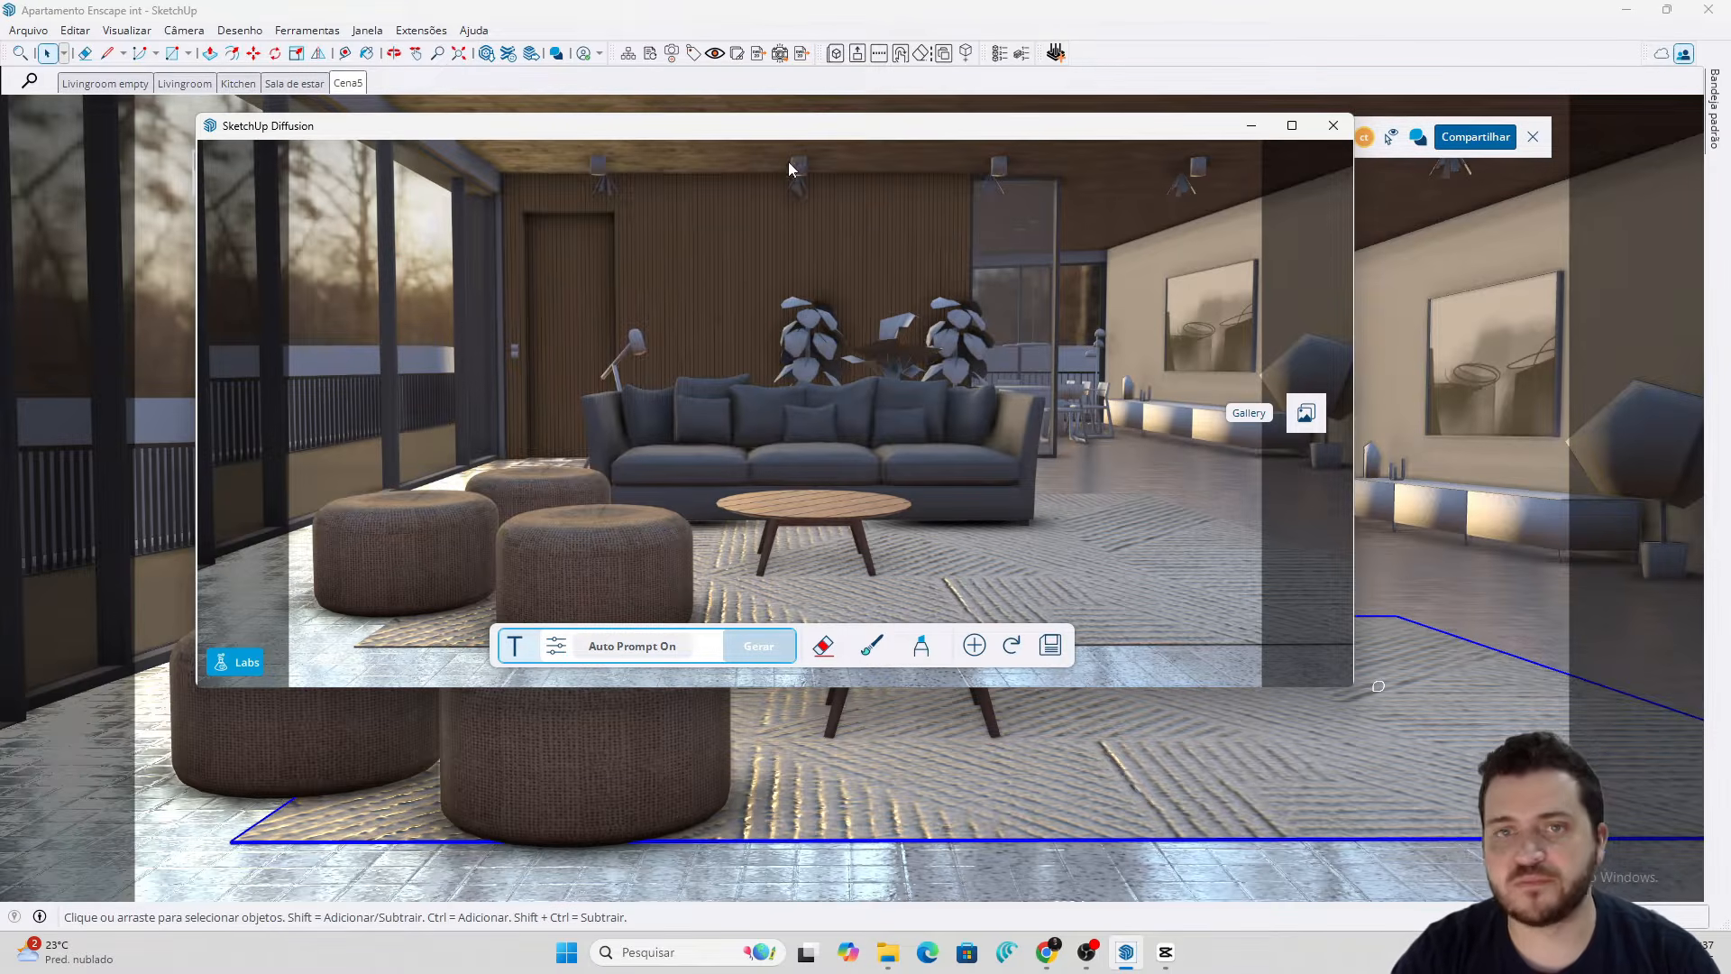
mouse_move(771, 135)
mouse_down()
mouse_move(1103, 522)
mouse_move(769, 149)
mouse_up()
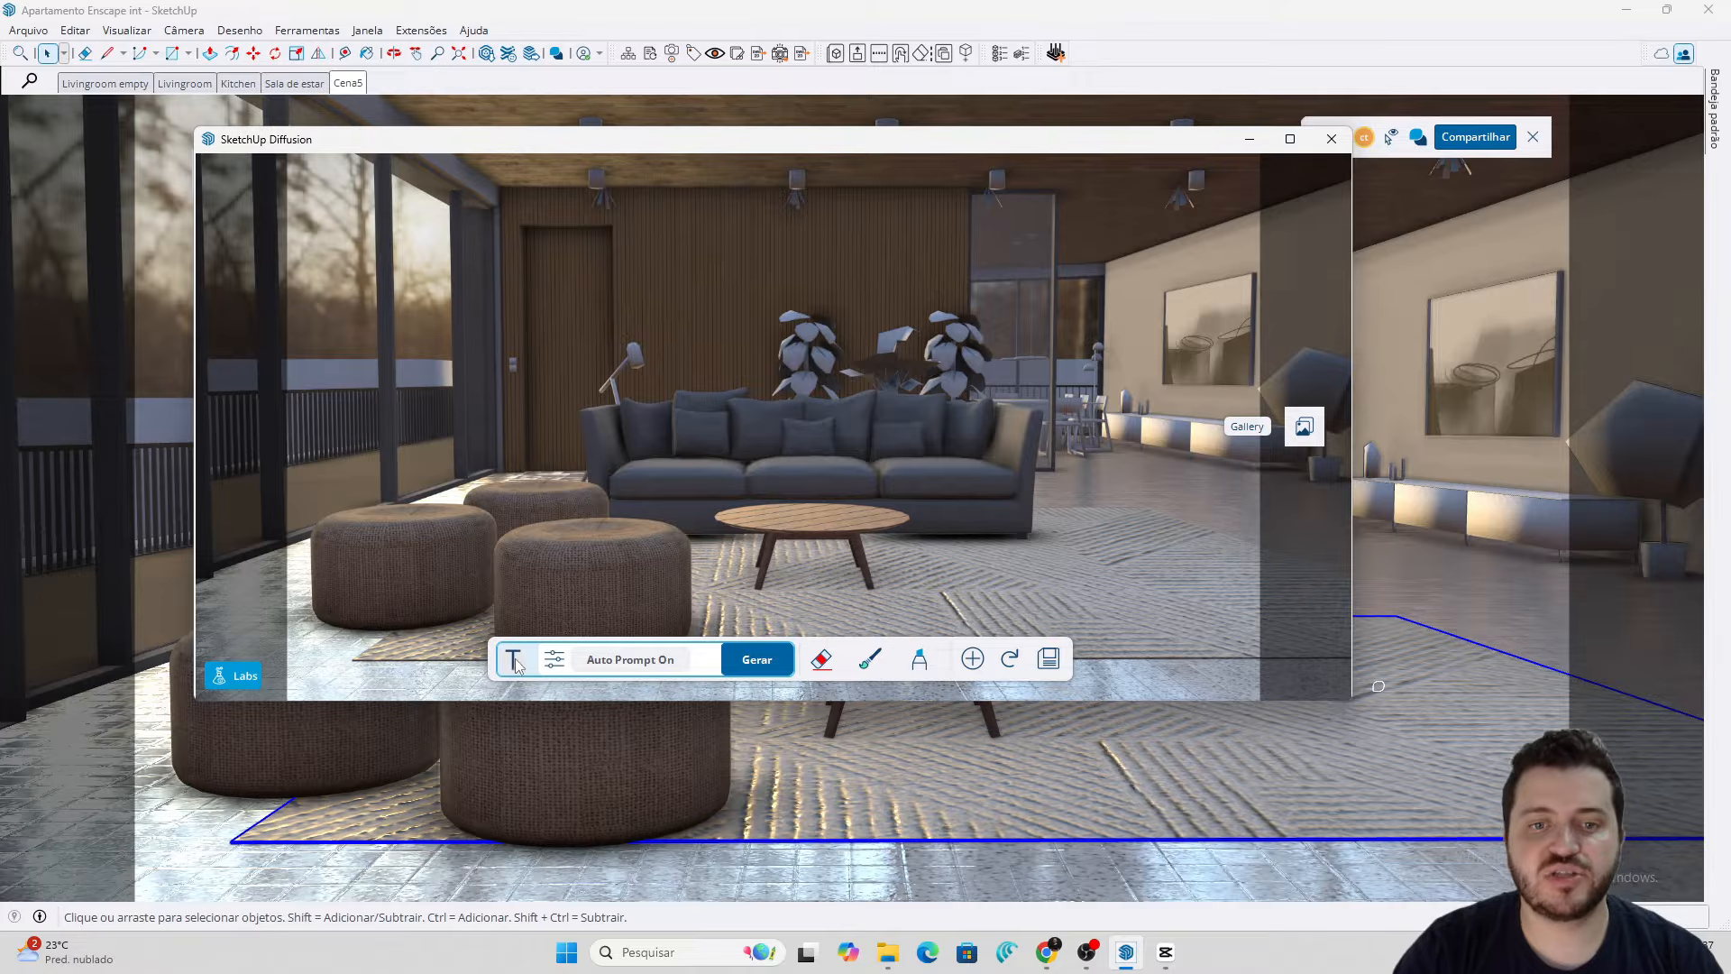
Review the presets and generated prompt, keep Auto Prompt, set Respect model geometry to 0.70 and generate the living room images
click(554, 661)
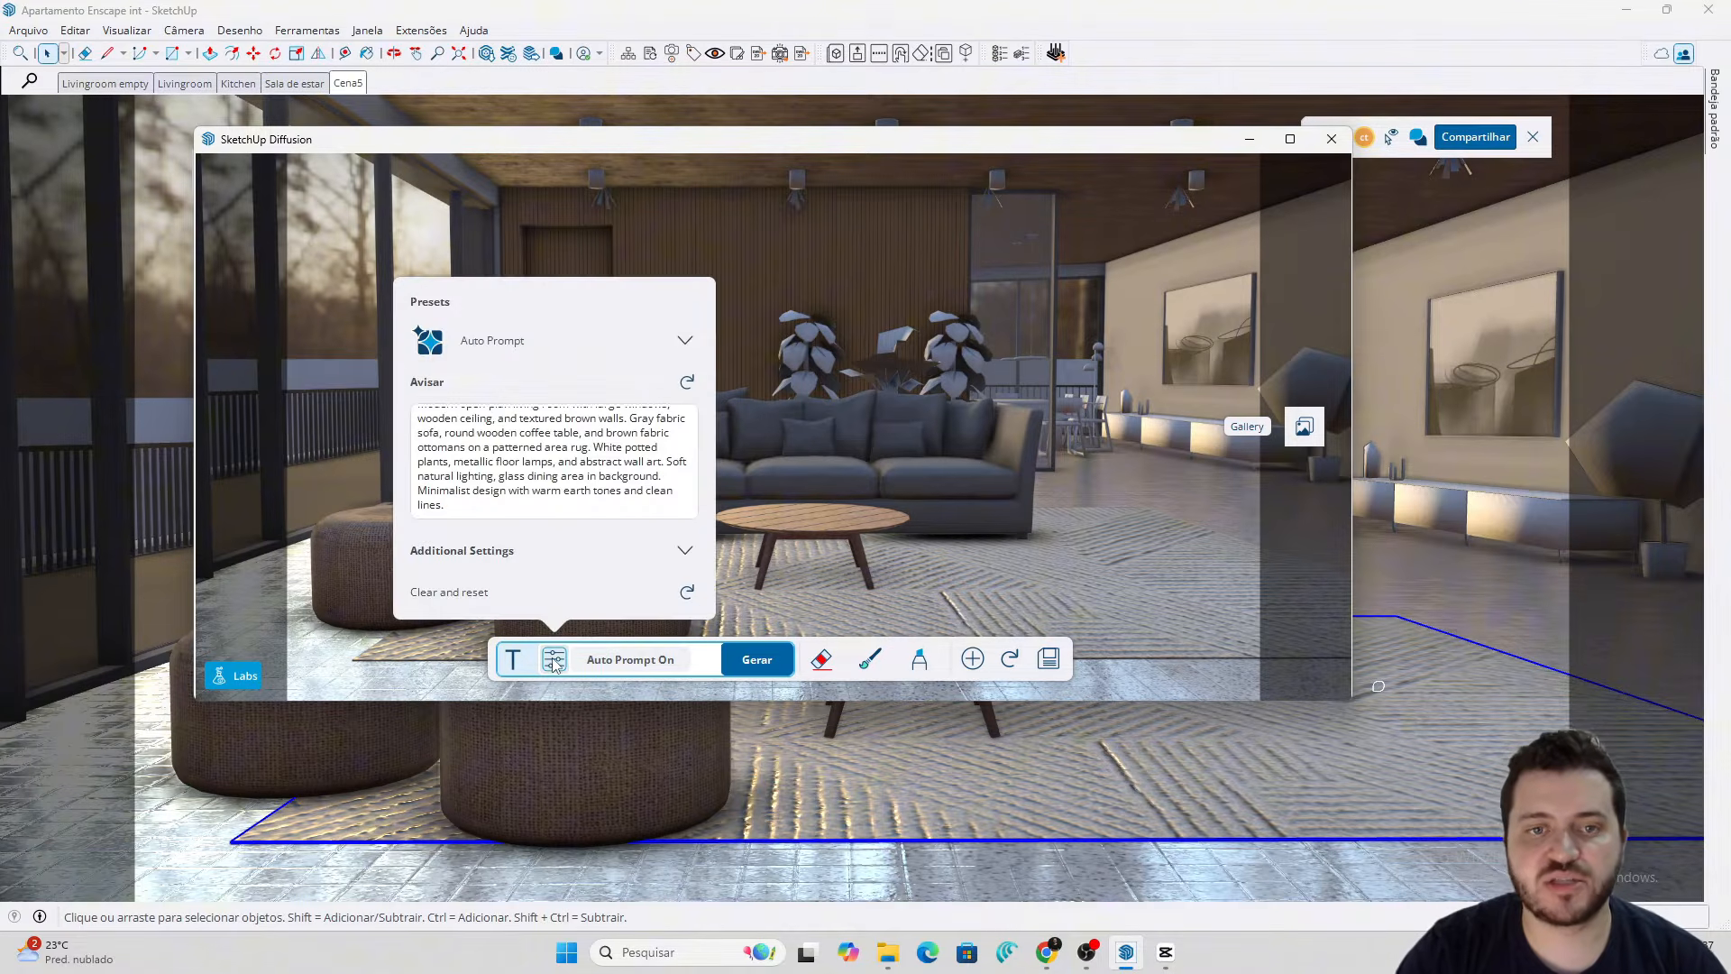
click(602, 333)
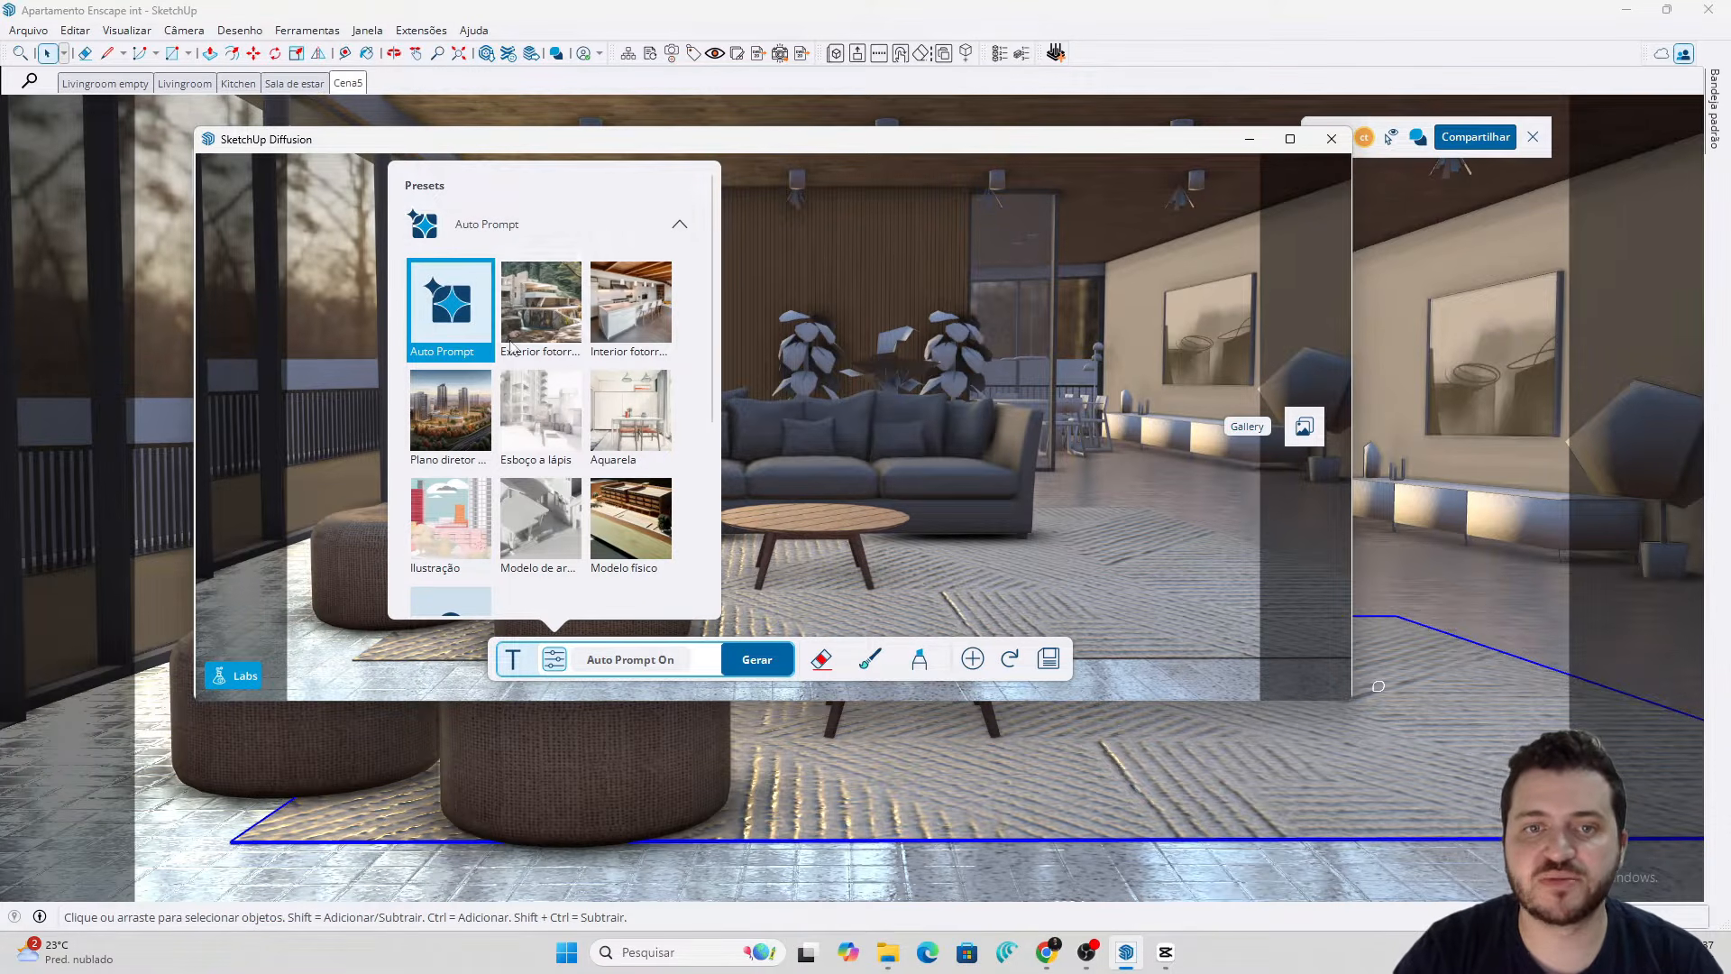
click(679, 223)
scroll(609, 510, up, 1)
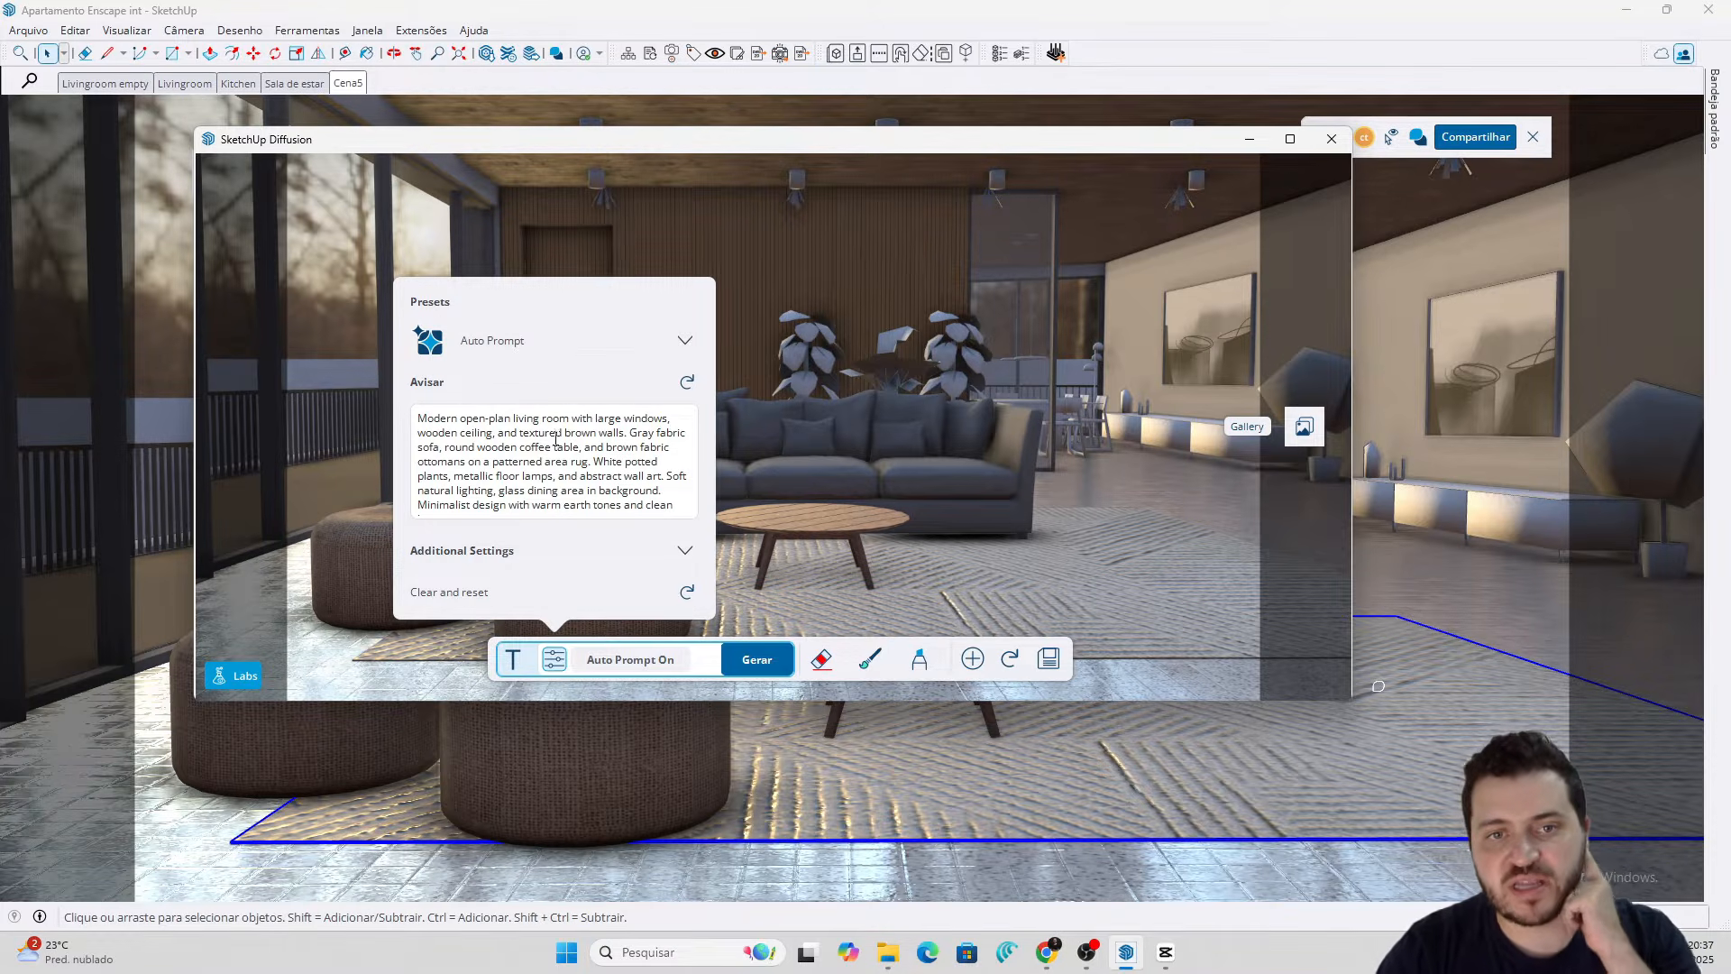
click(541, 549)
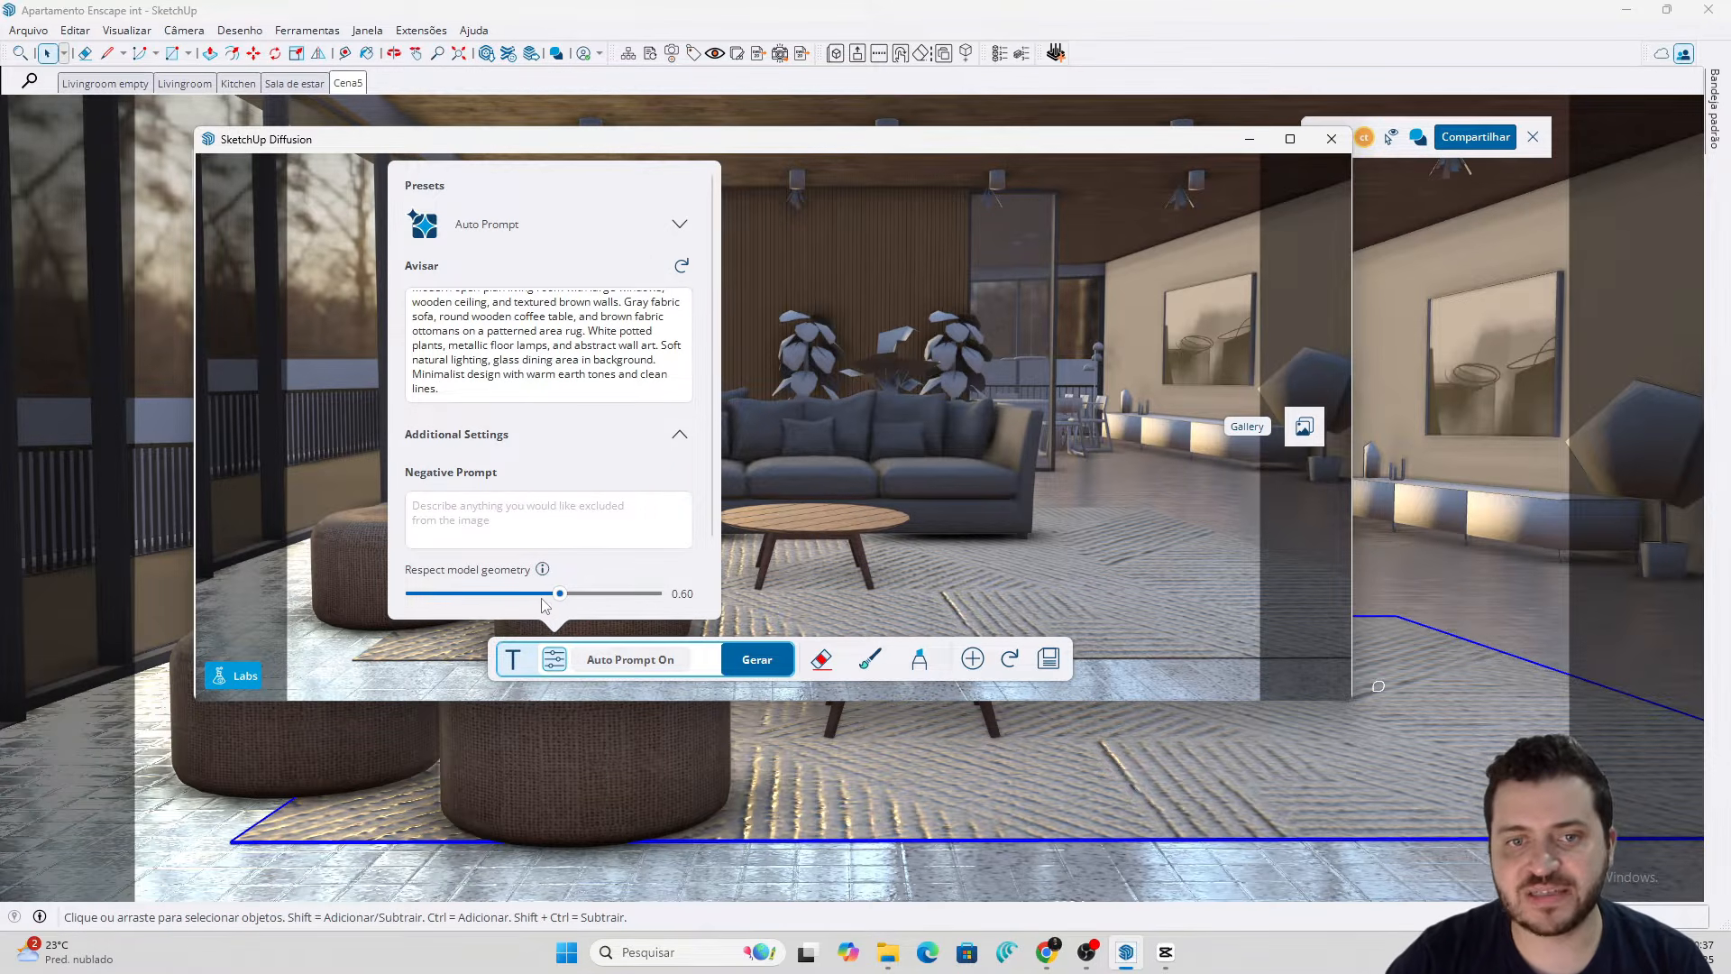
drag(560, 596, 591, 601)
drag(604, 601, 585, 603)
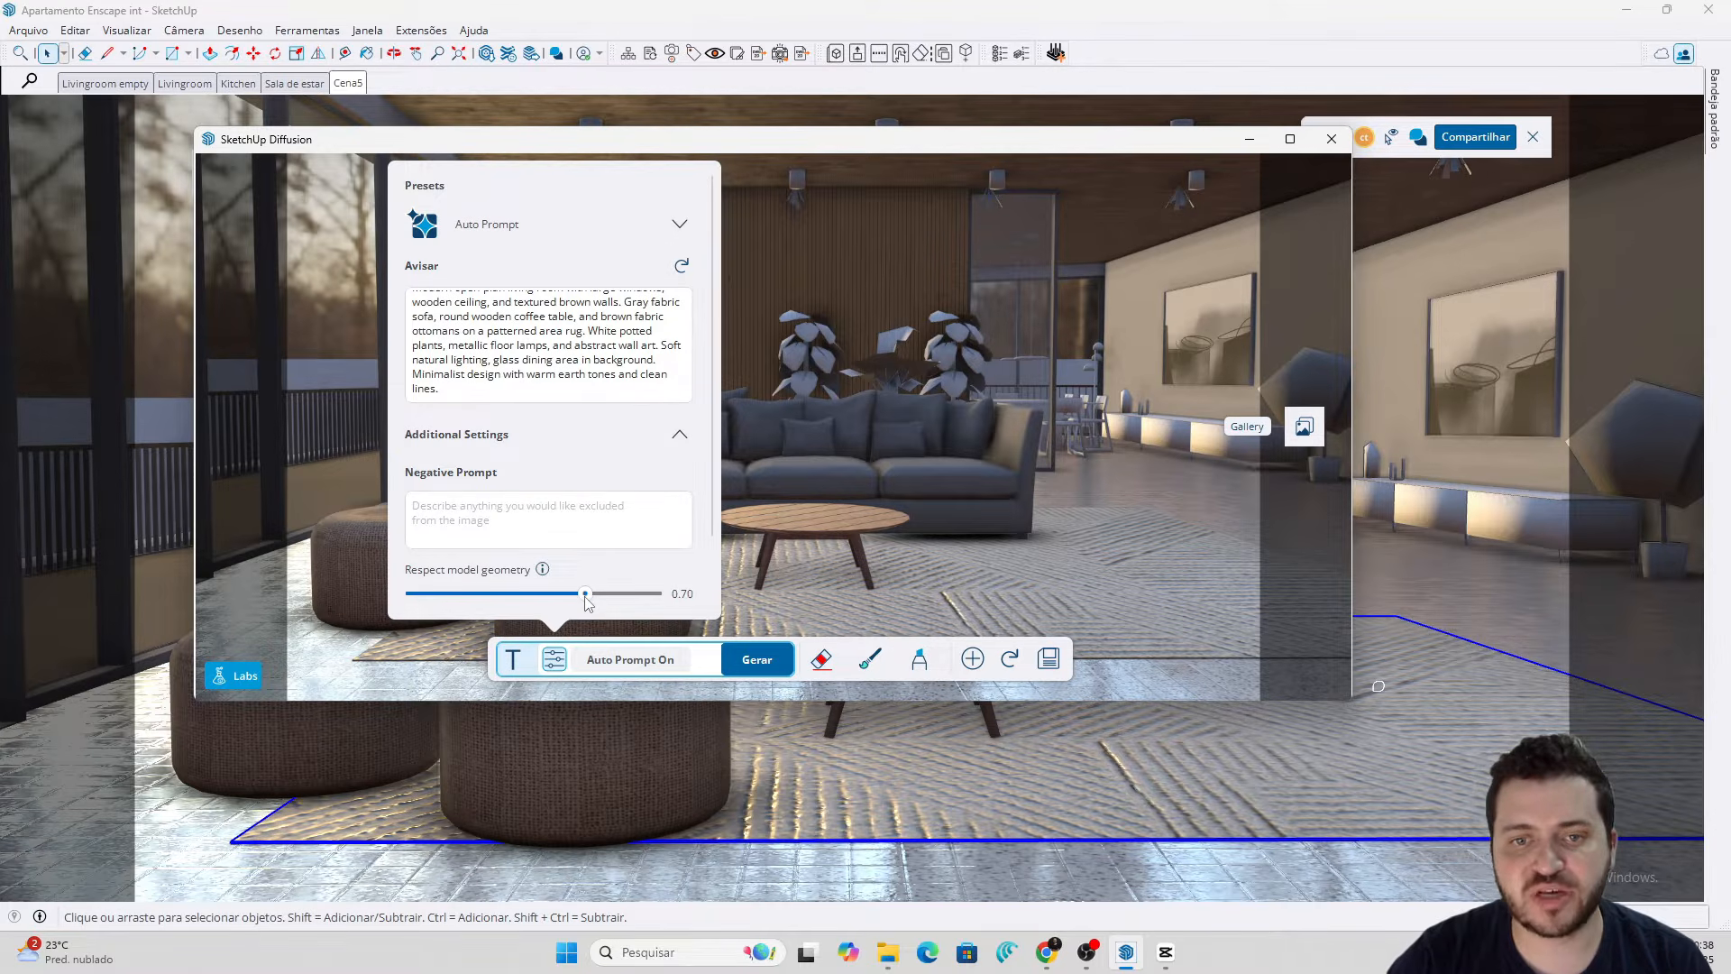
click(758, 660)
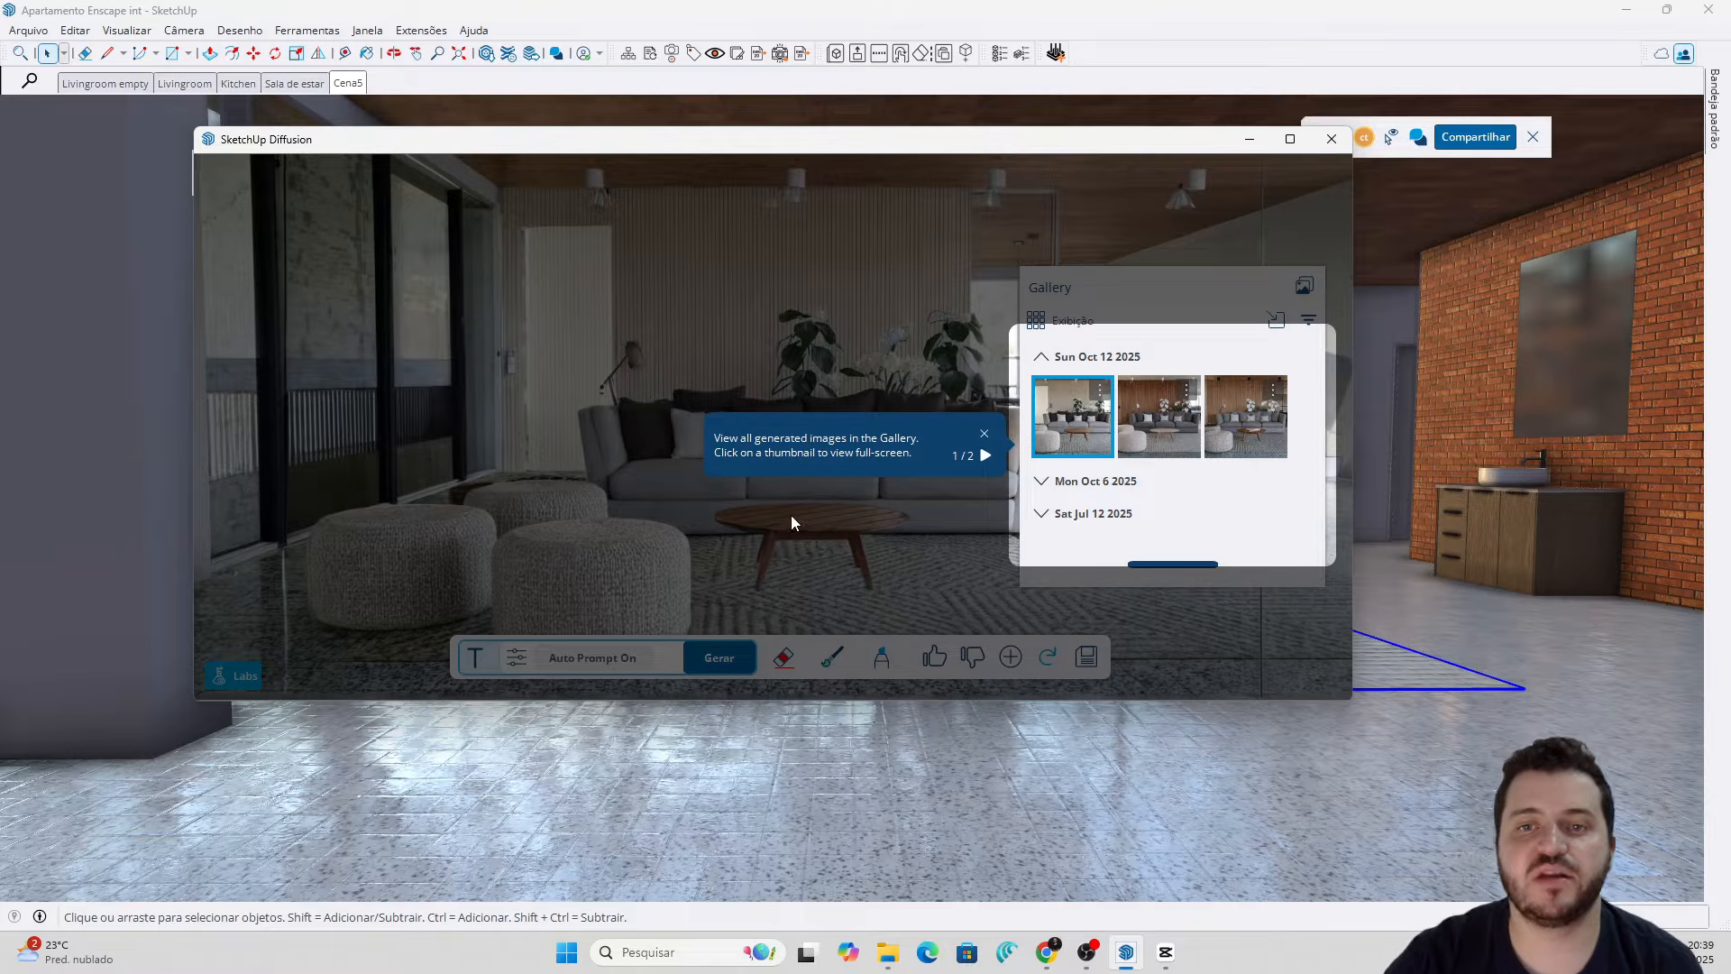
Dismiss the gallery tip, maximize the Diffusion window and compare the newly generated Sun Oct 12 2025 living room images
click(983, 434)
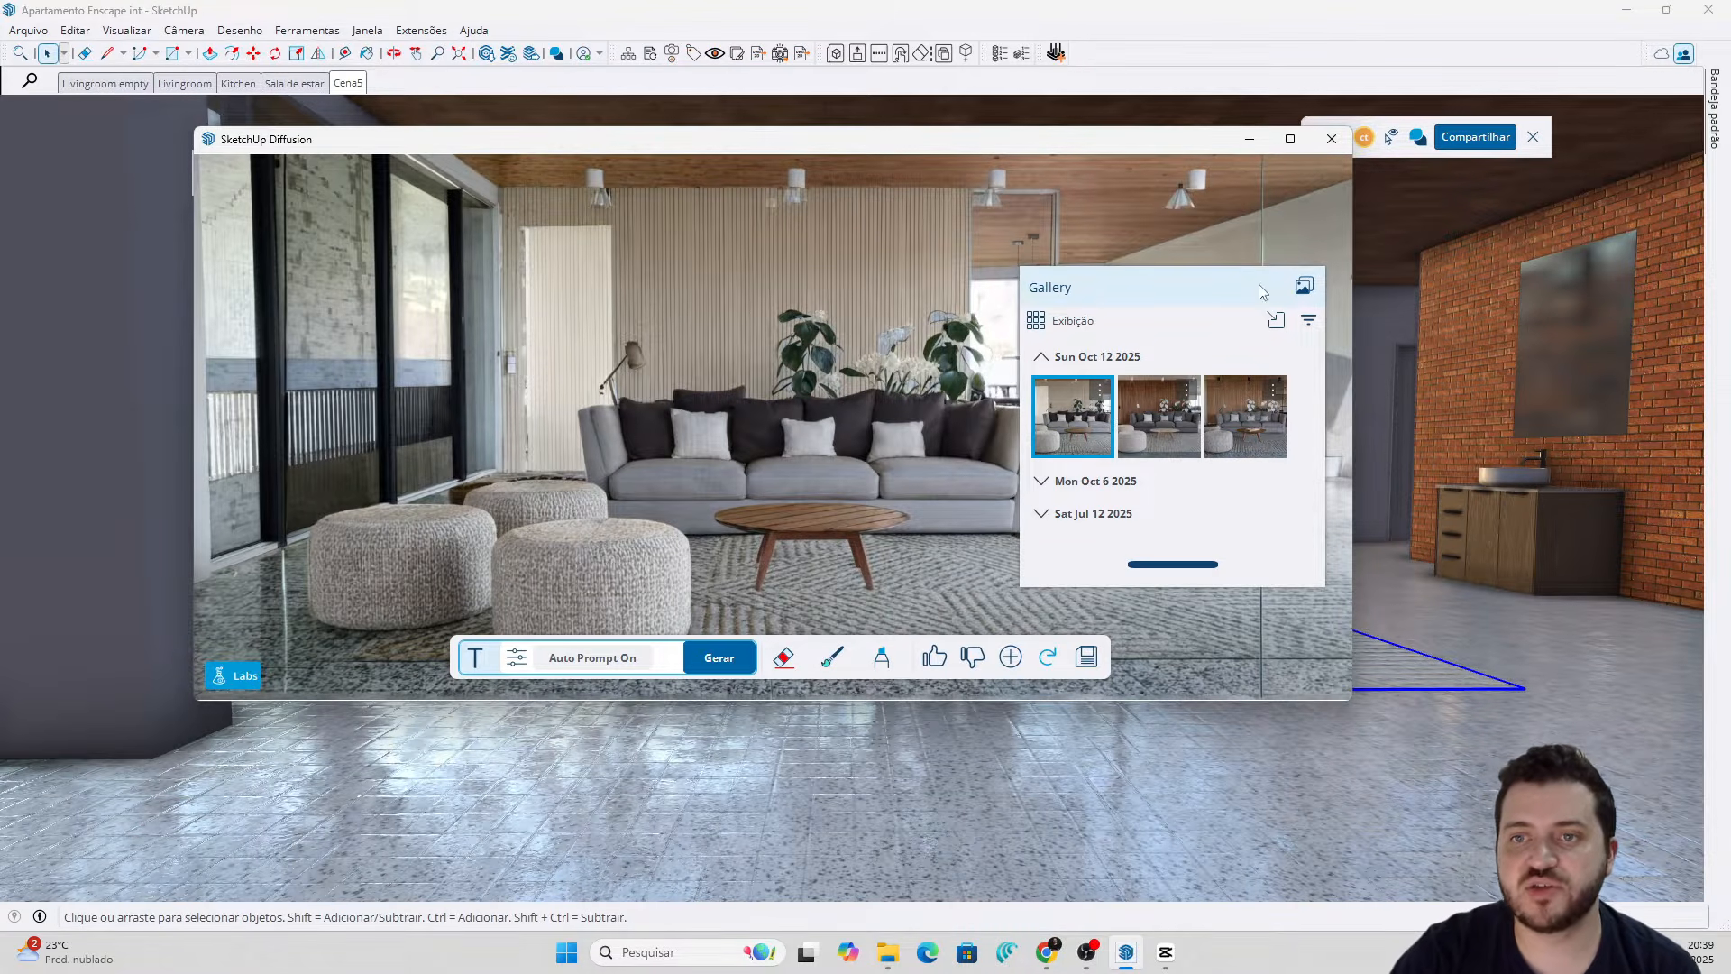
click(1152, 424)
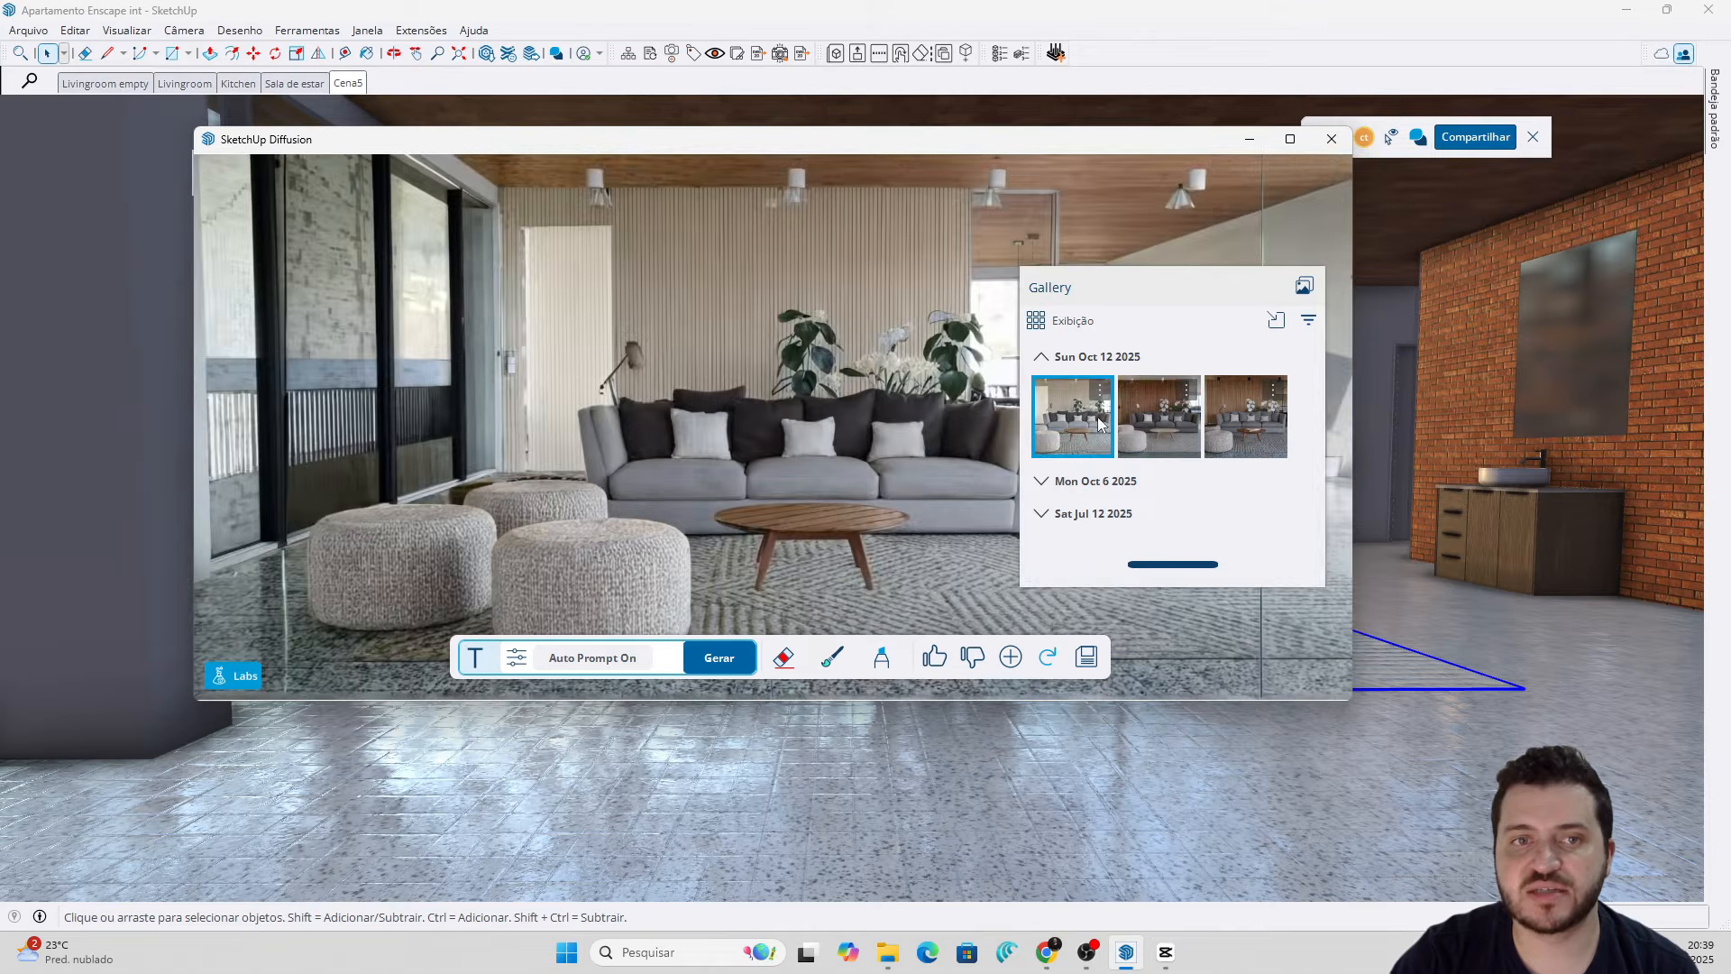
click(1225, 415)
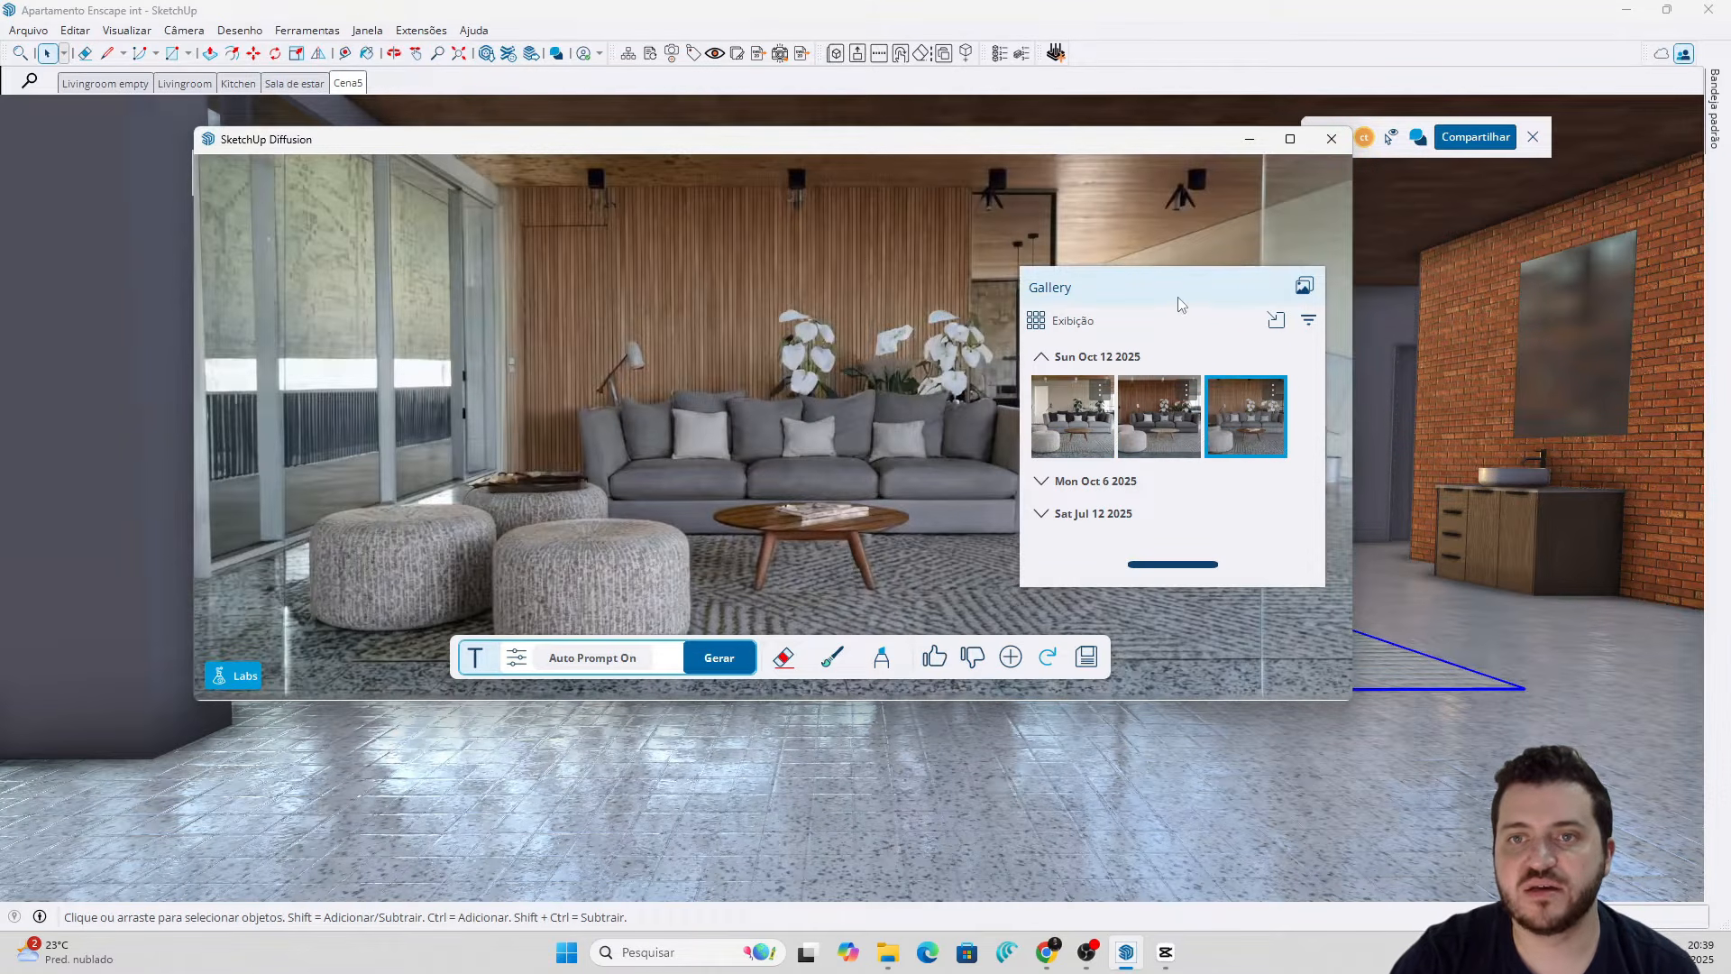
click(1290, 137)
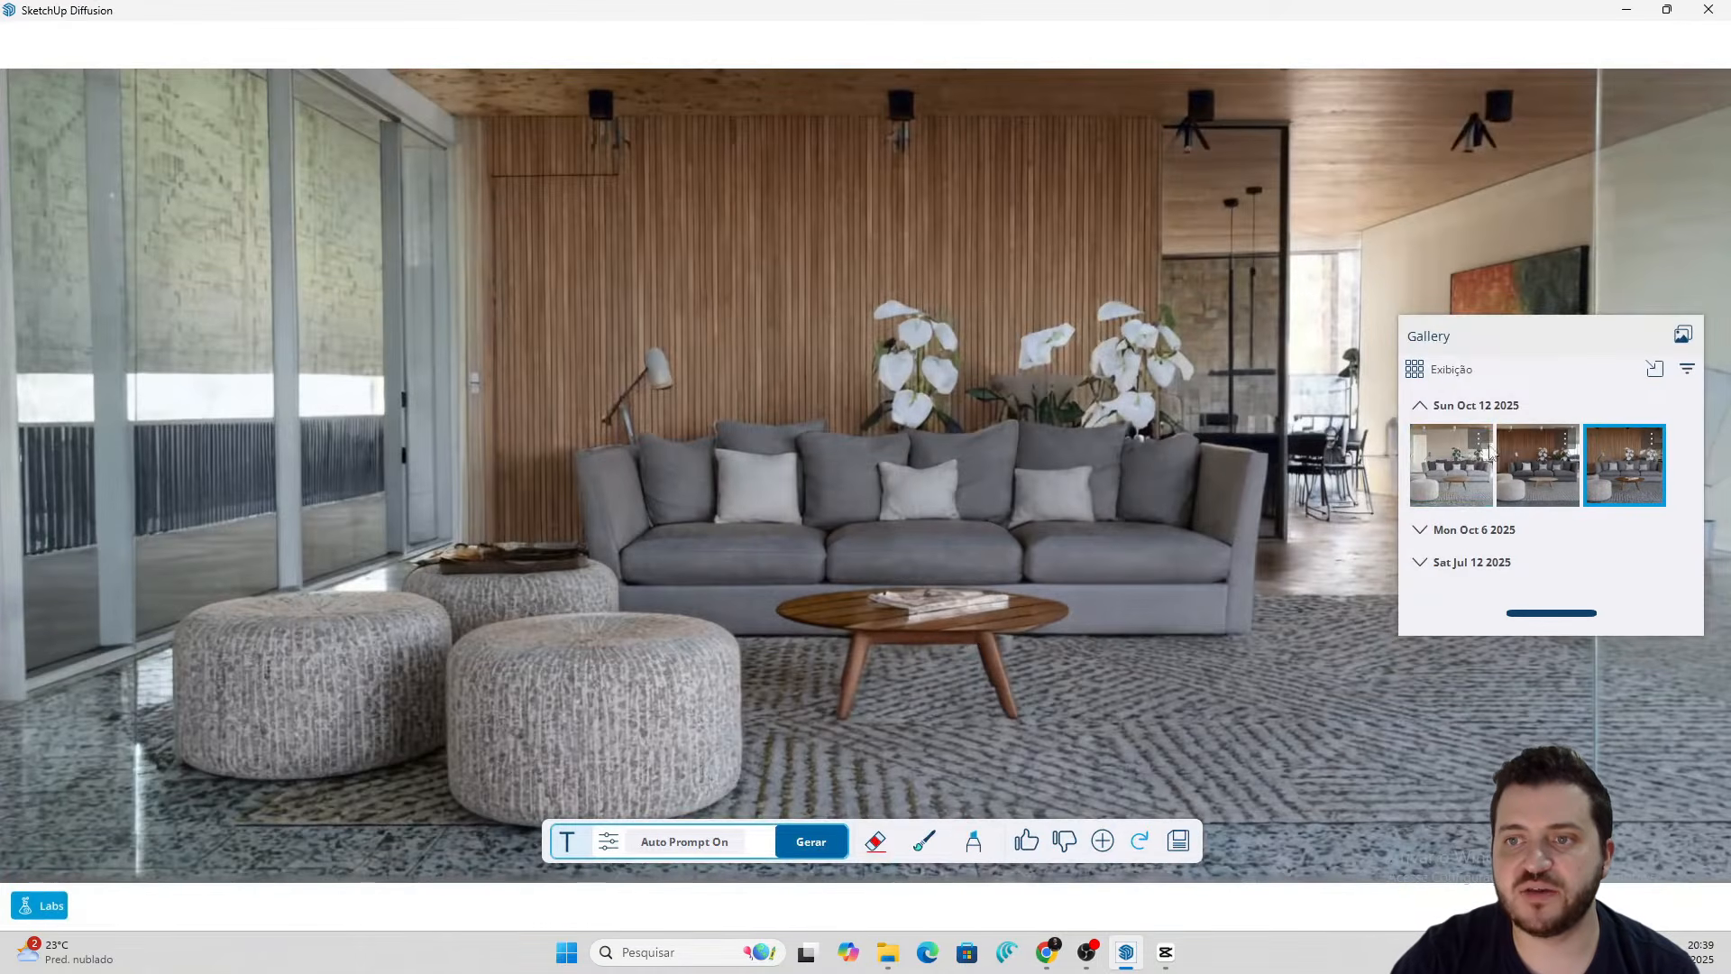
click(1443, 472)
click(1539, 458)
click(1462, 462)
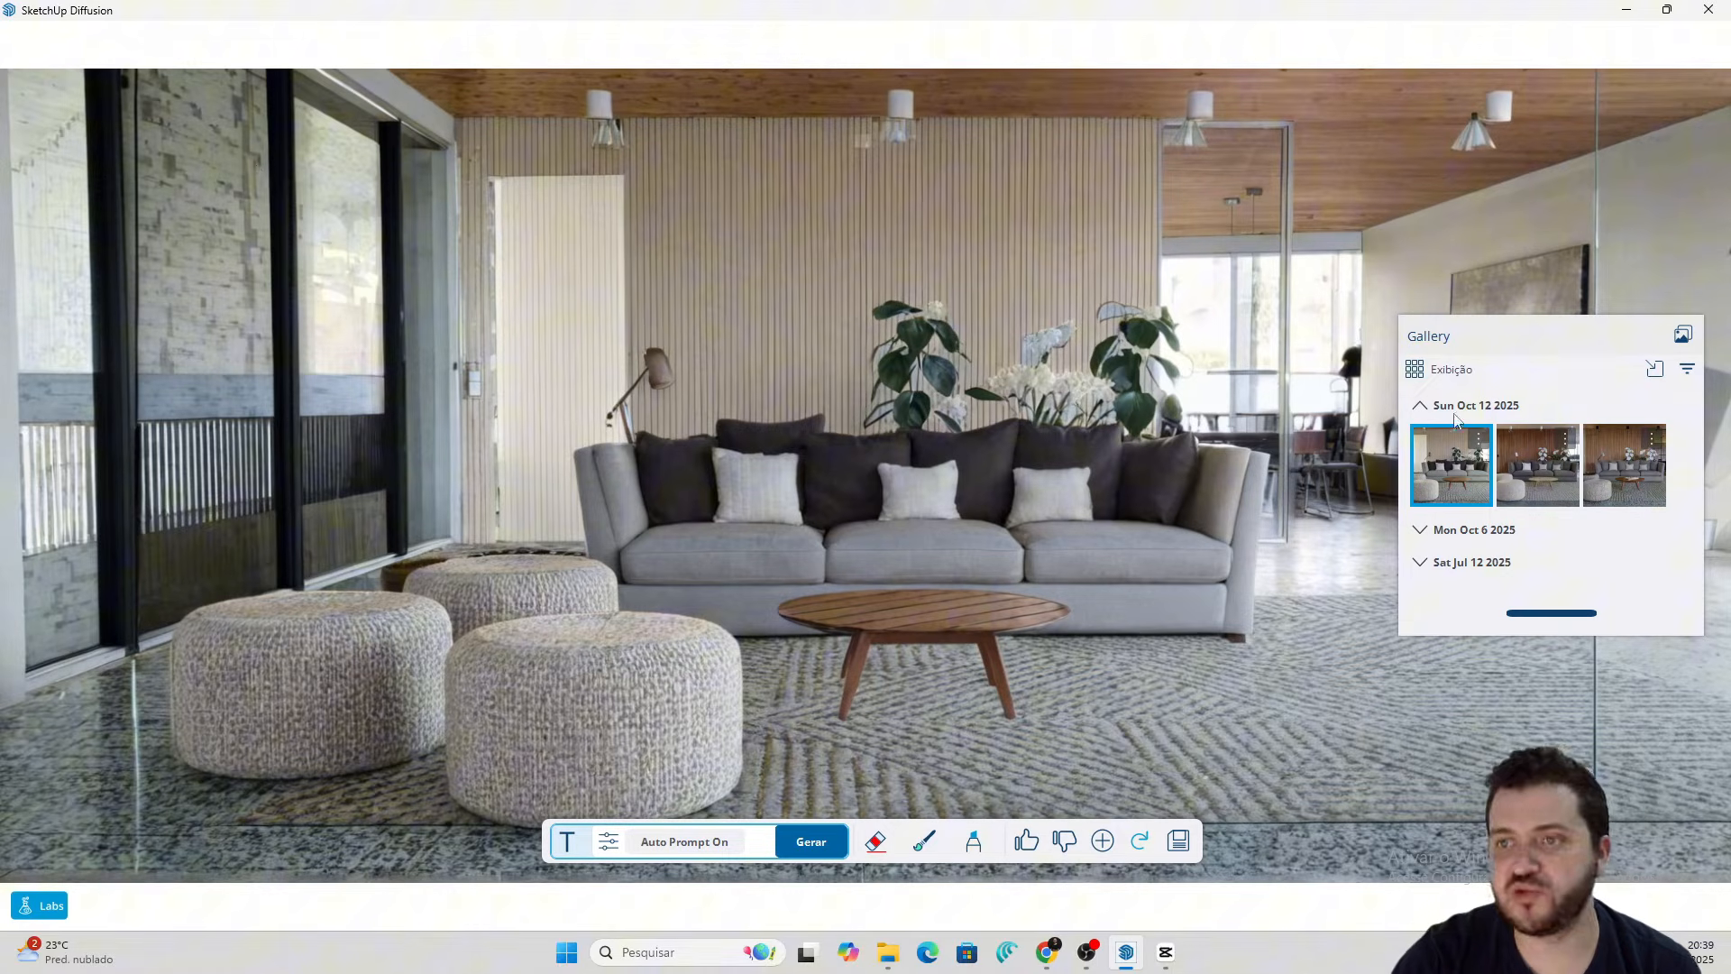
click(1518, 465)
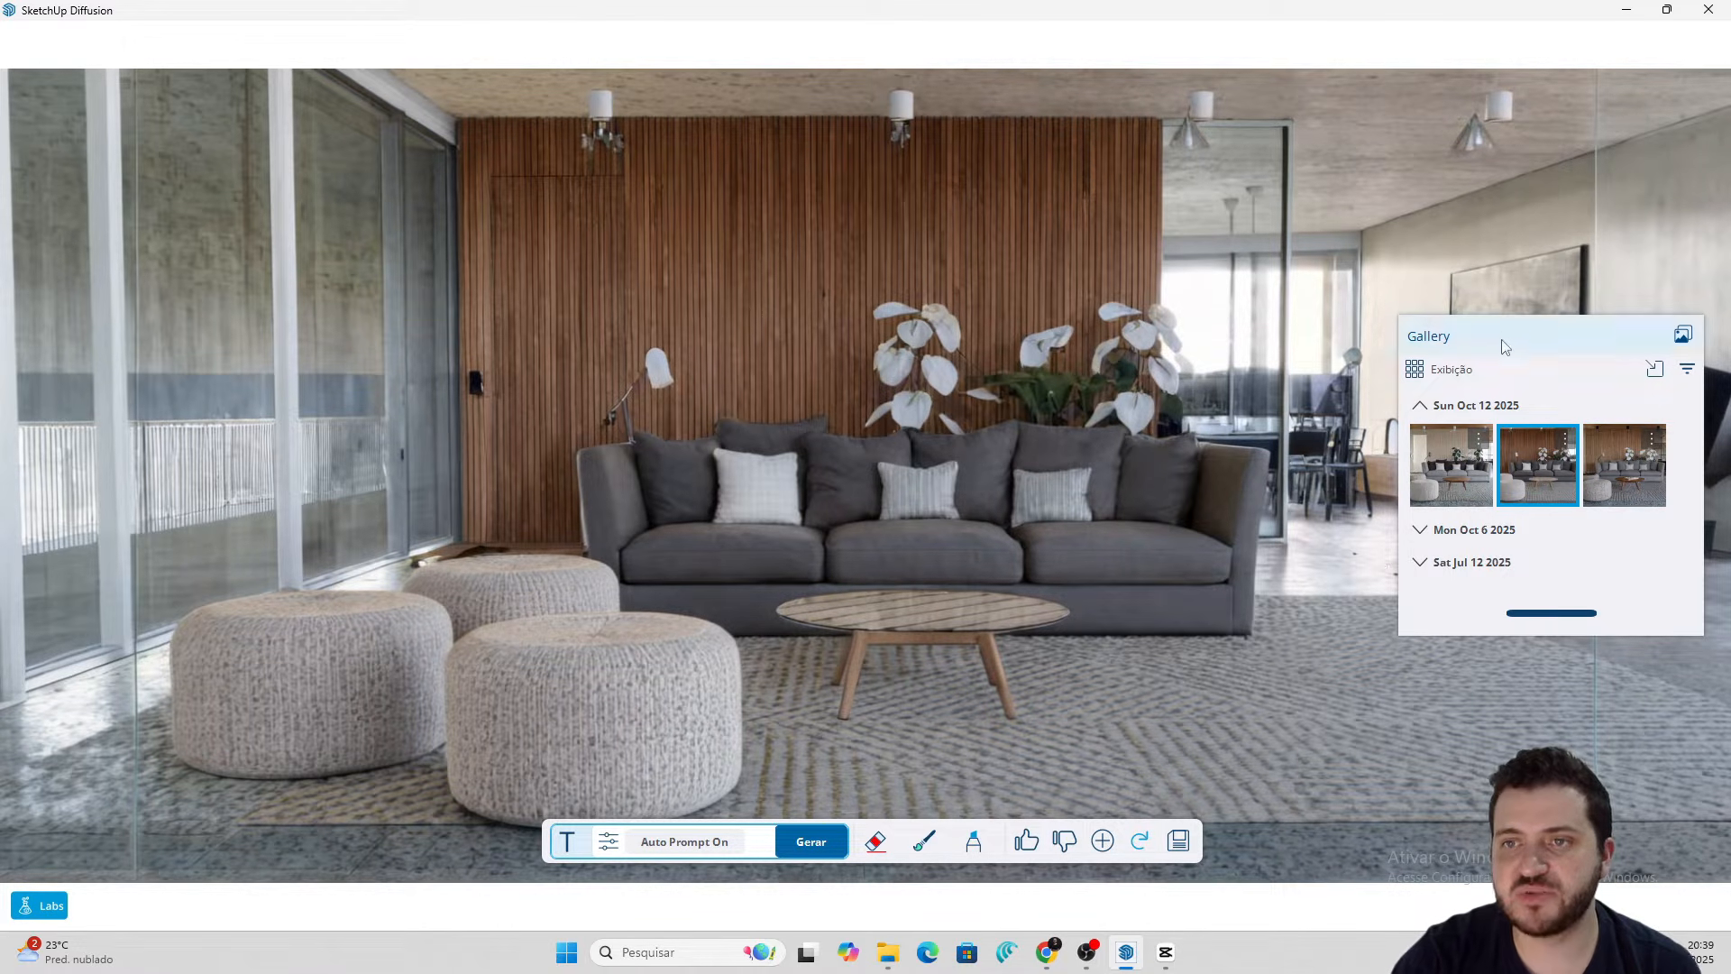
click(1653, 456)
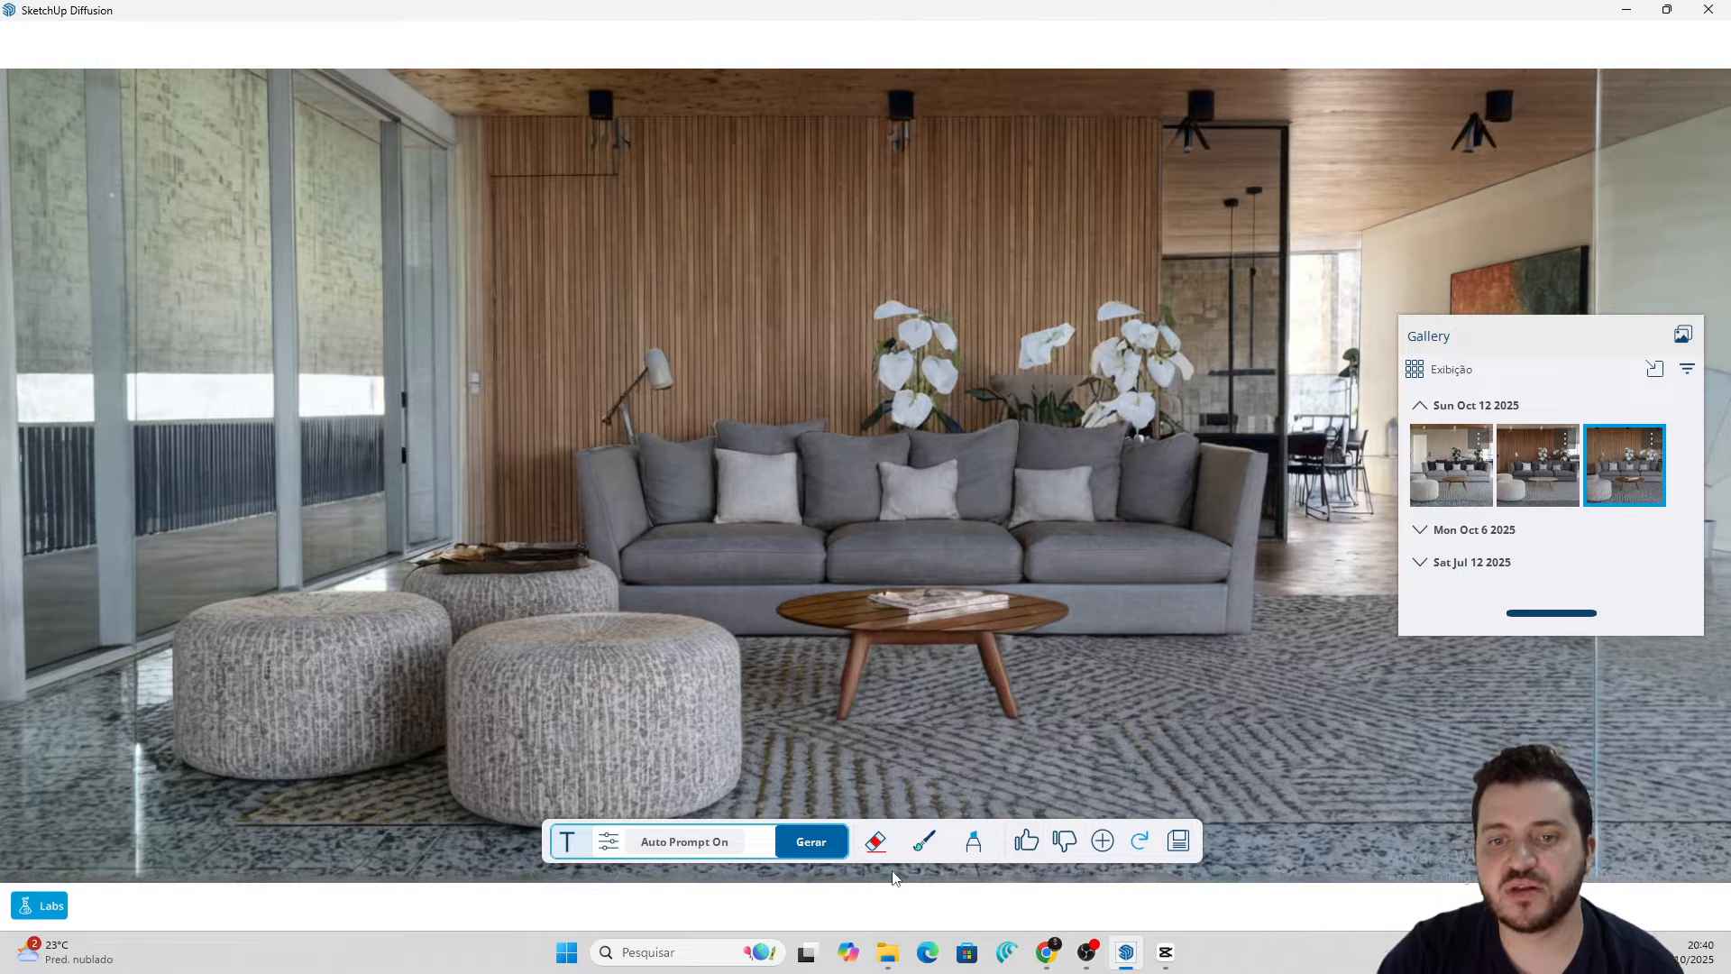
Mask the lamp parts under the four ceiling spotlights with the eraser at a 34 px brush diameter and generate the cleaned images
click(875, 841)
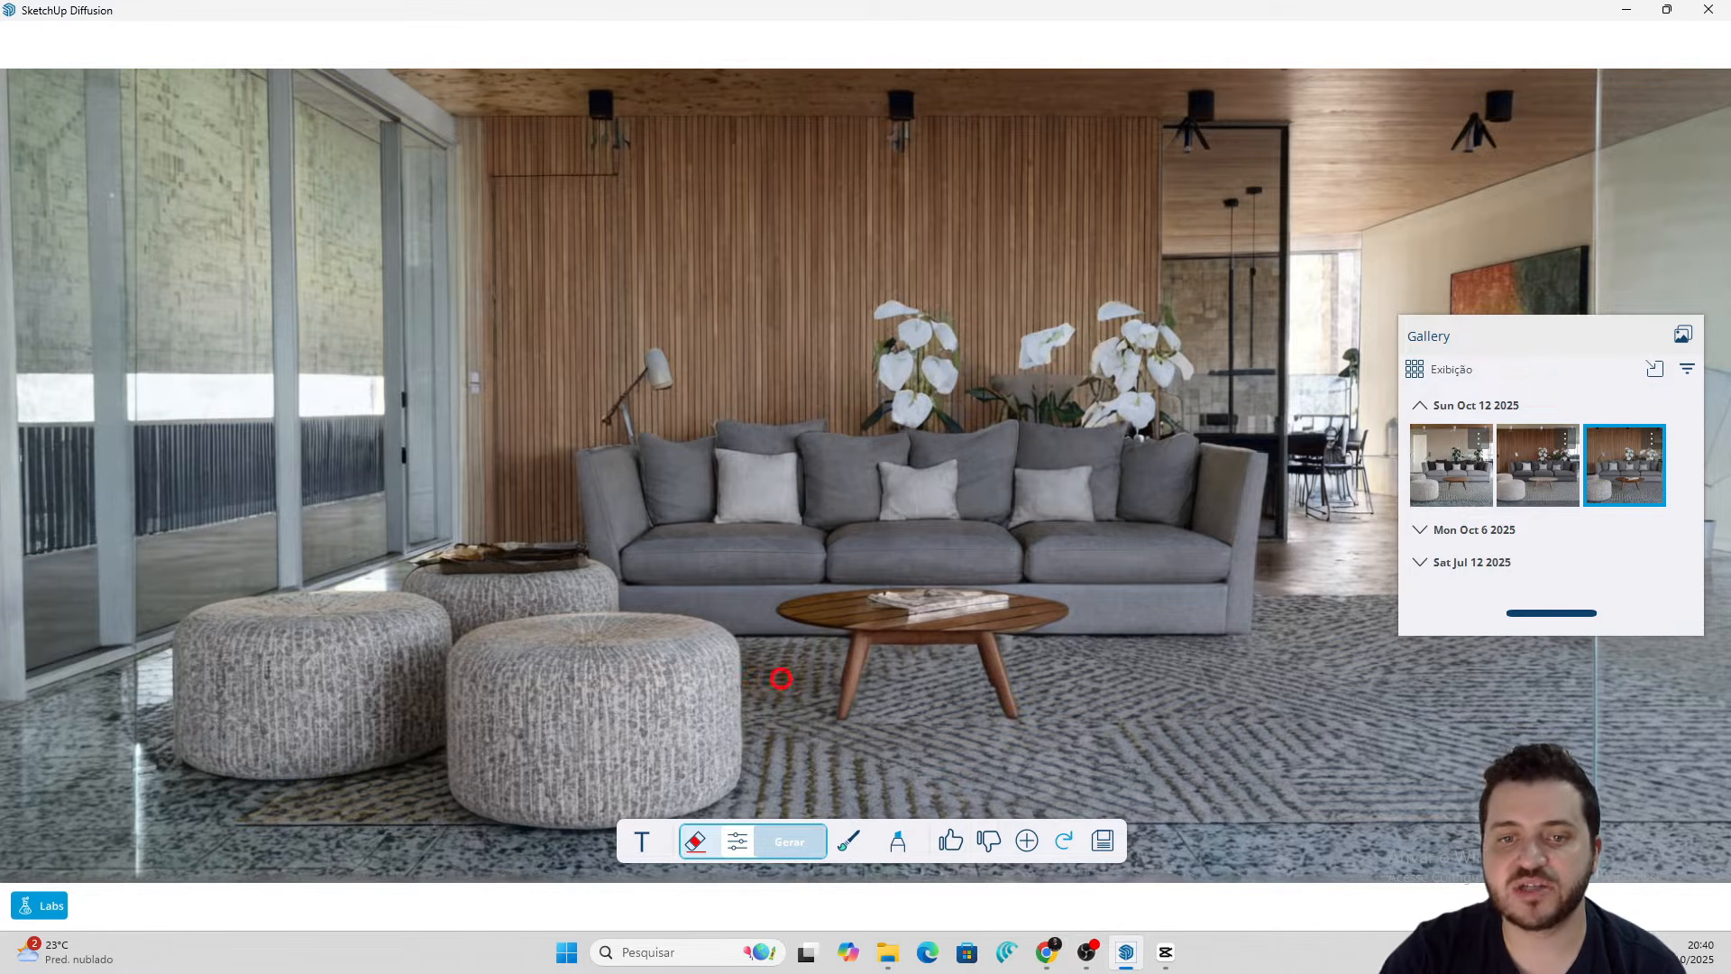
click(737, 841)
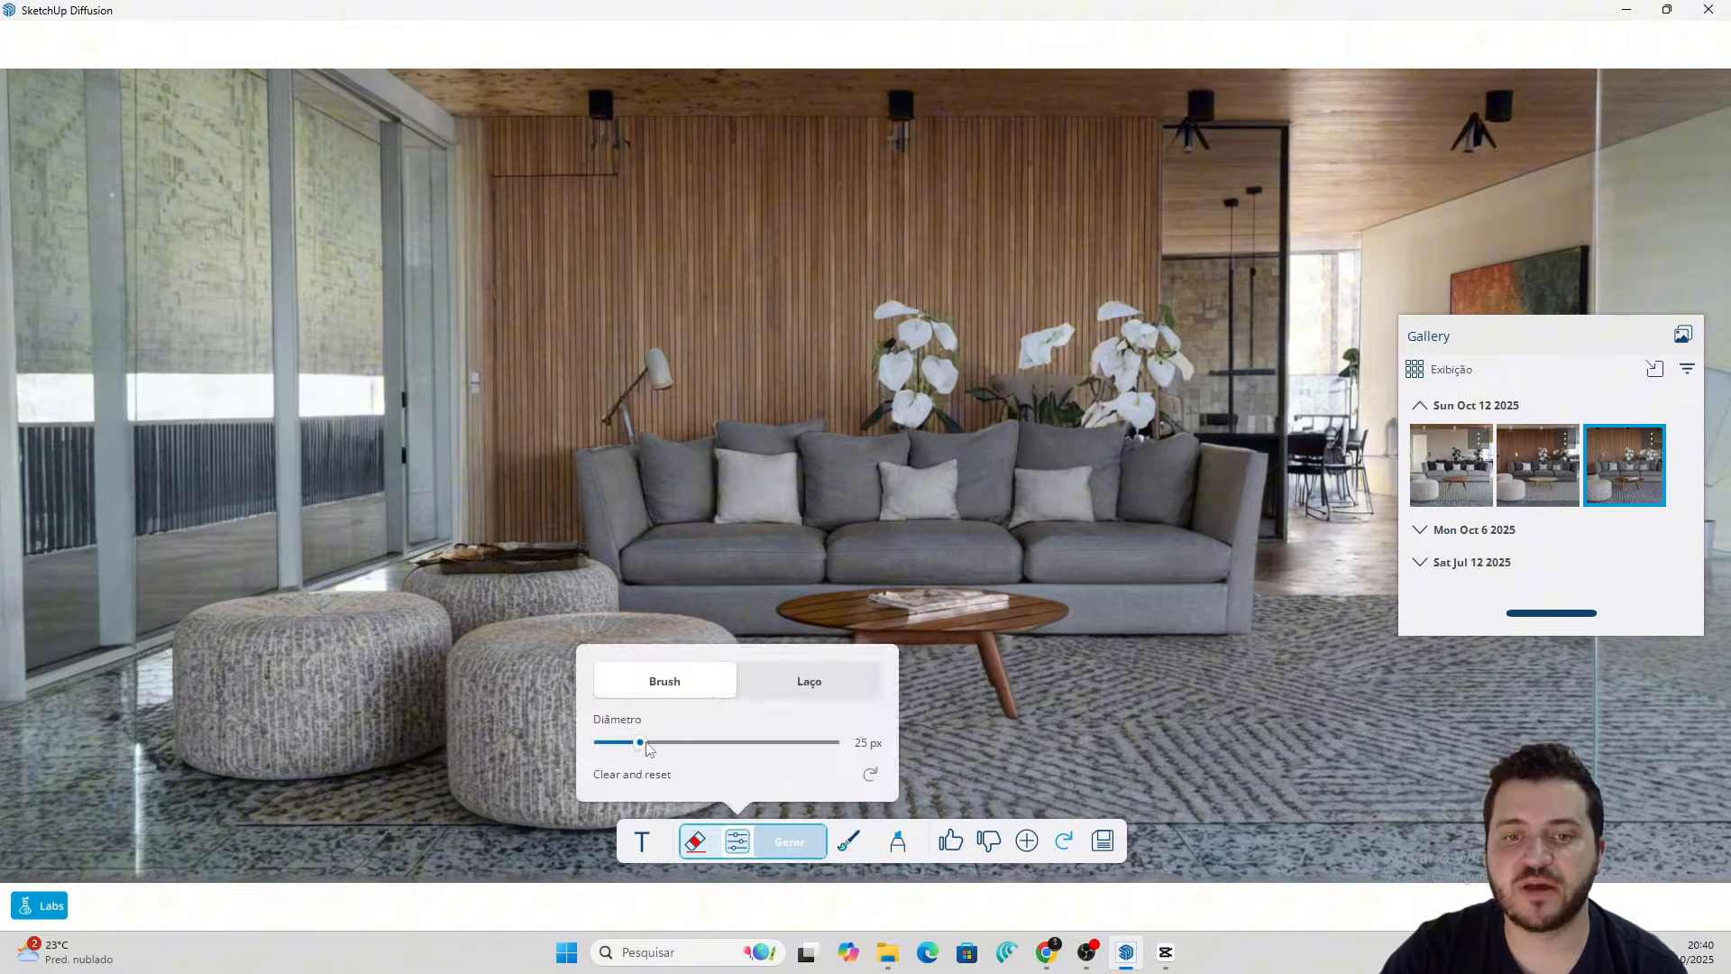
drag(646, 747, 664, 747)
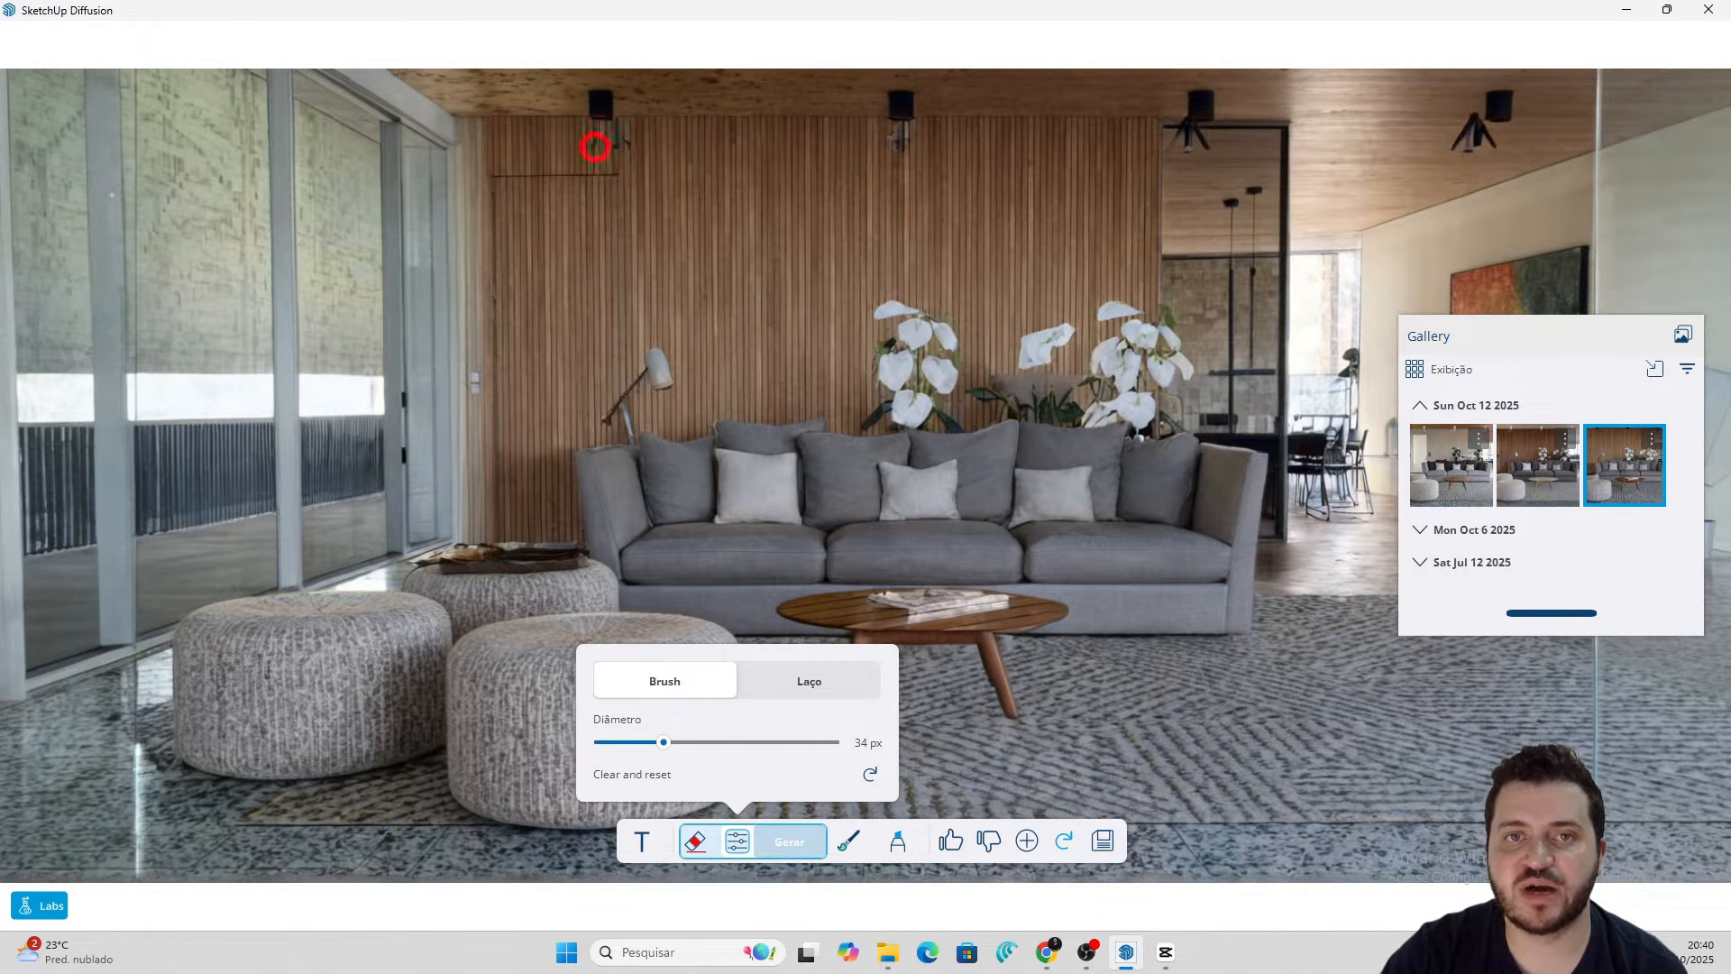
drag(595, 146, 640, 145)
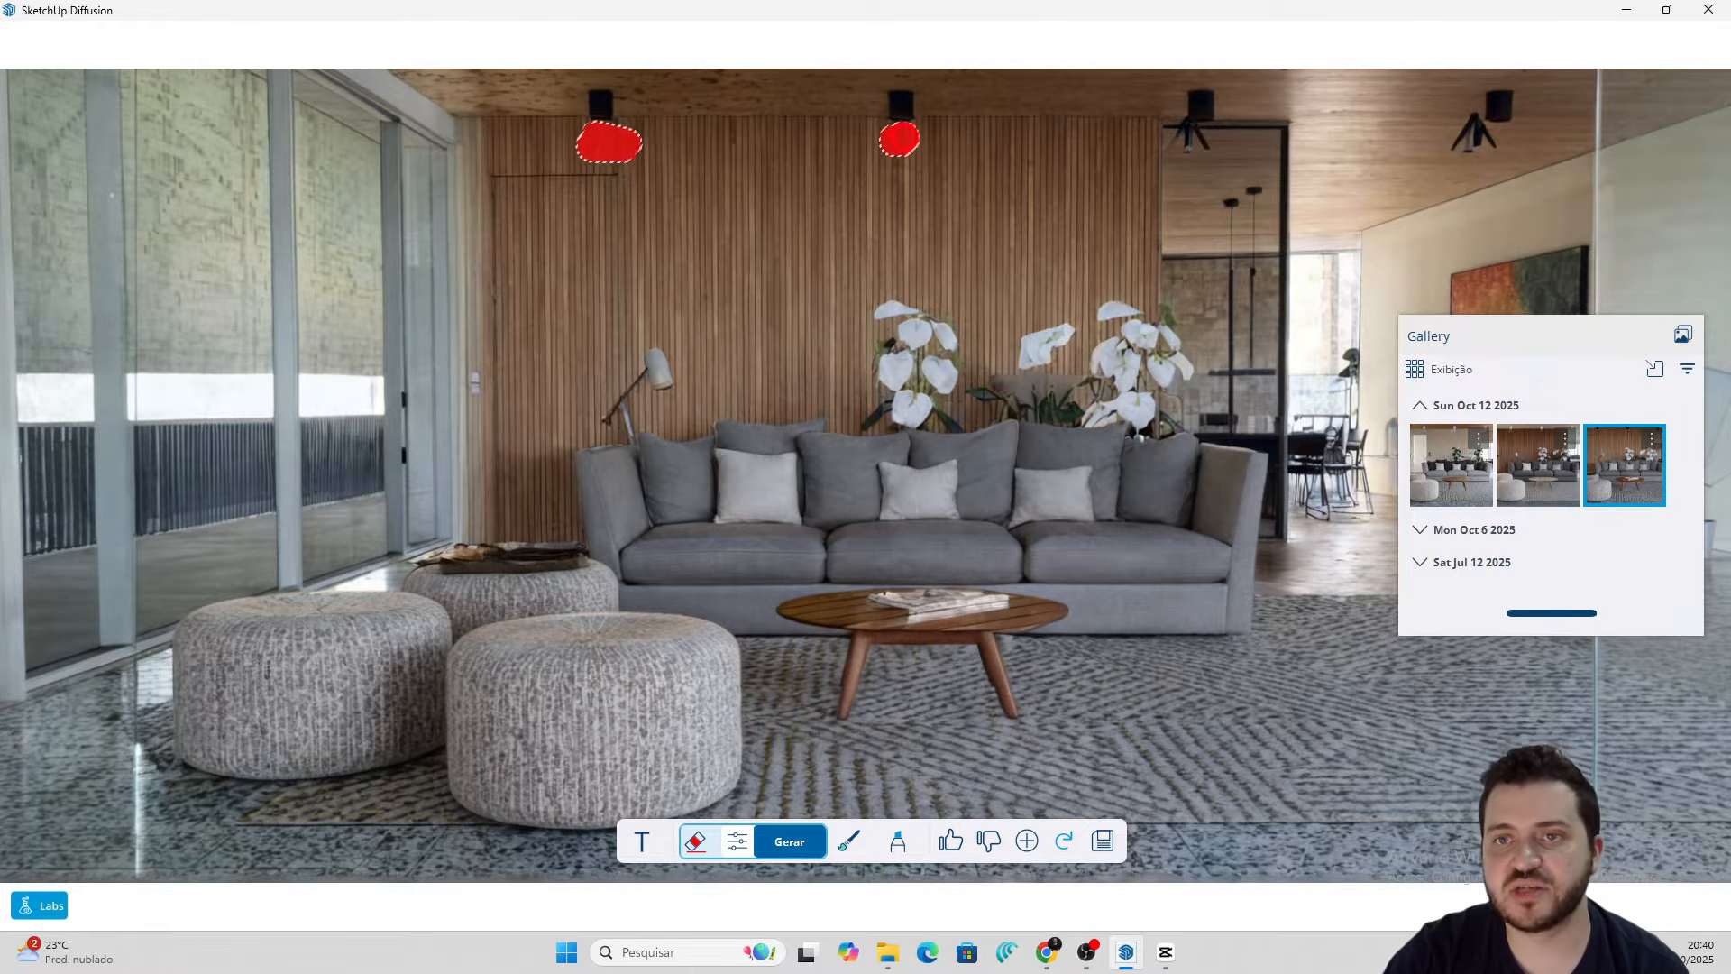
drag(1163, 144, 1184, 139)
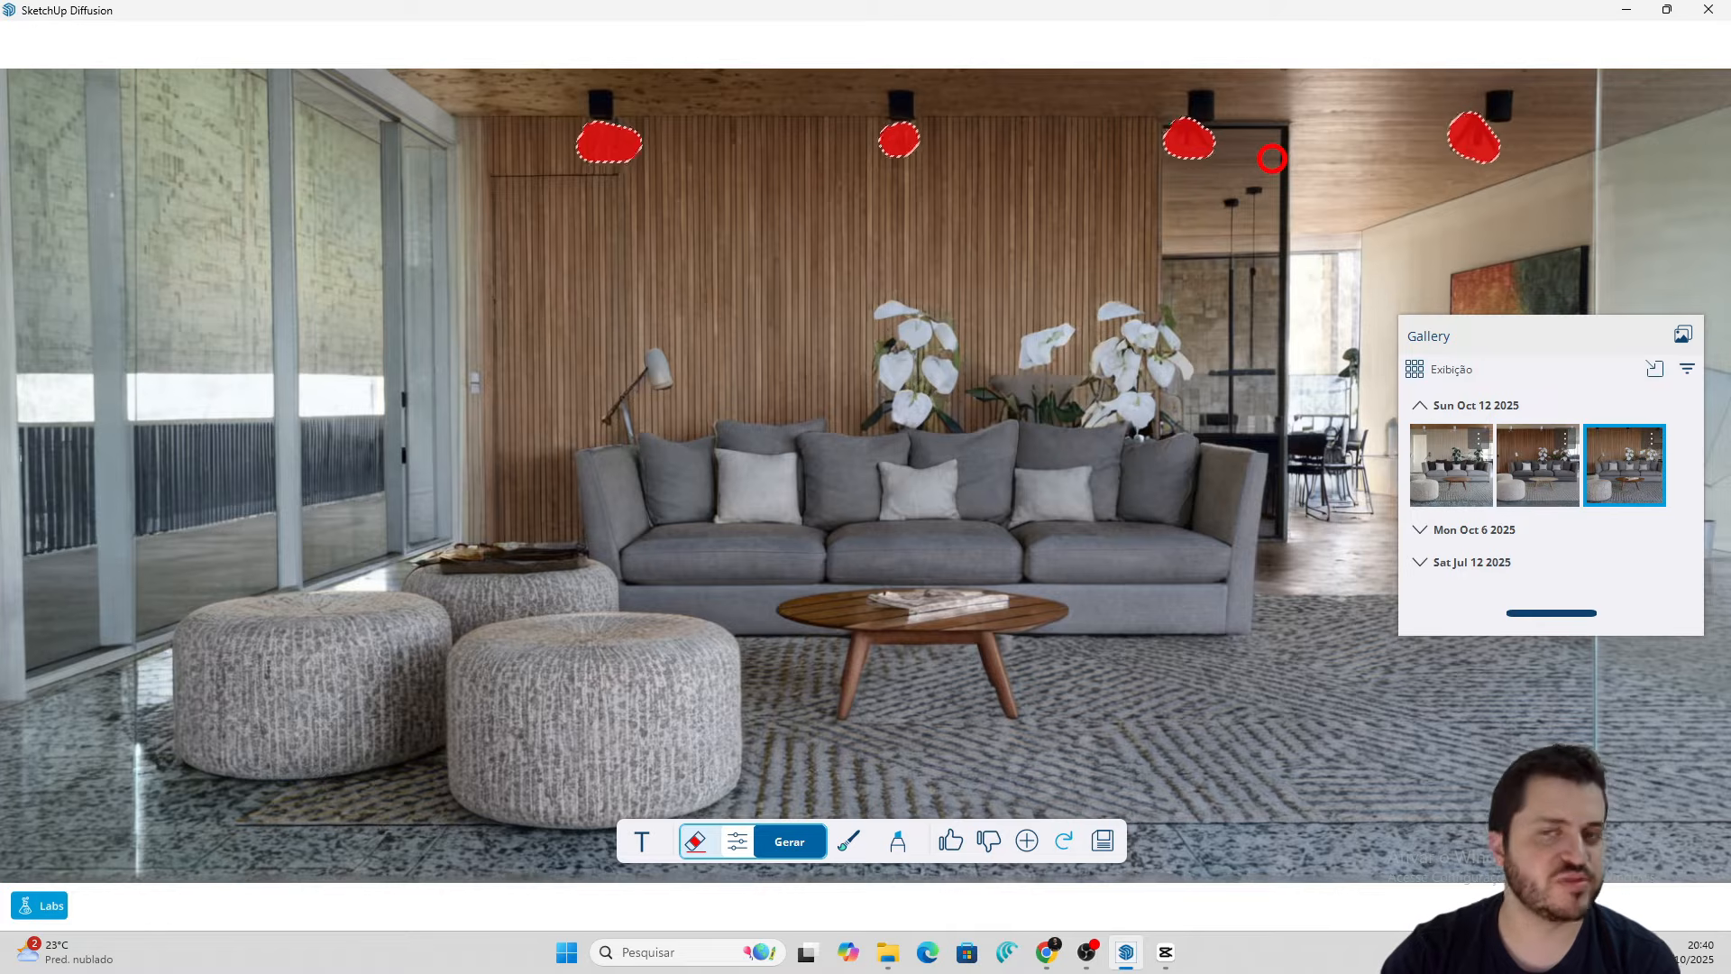
click(789, 840)
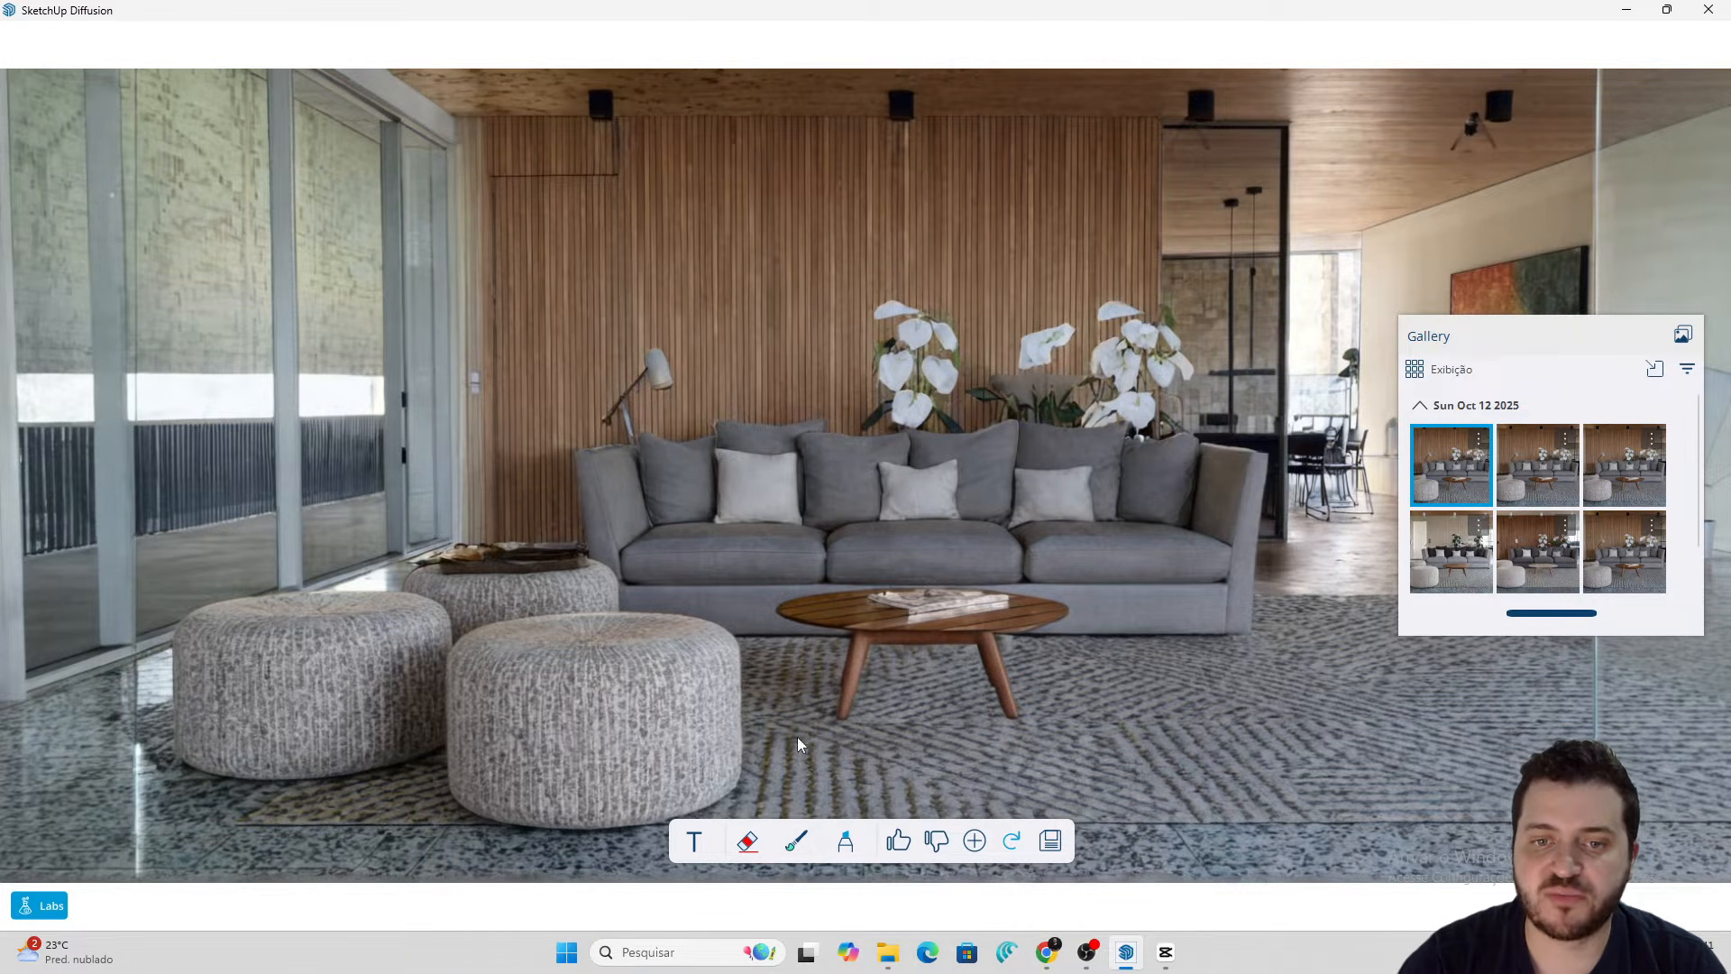
Sketch a vase with a stem on the coffee table, generate it with the prompt "Crie um vaso de planta" and return to Diffusion
click(845, 843)
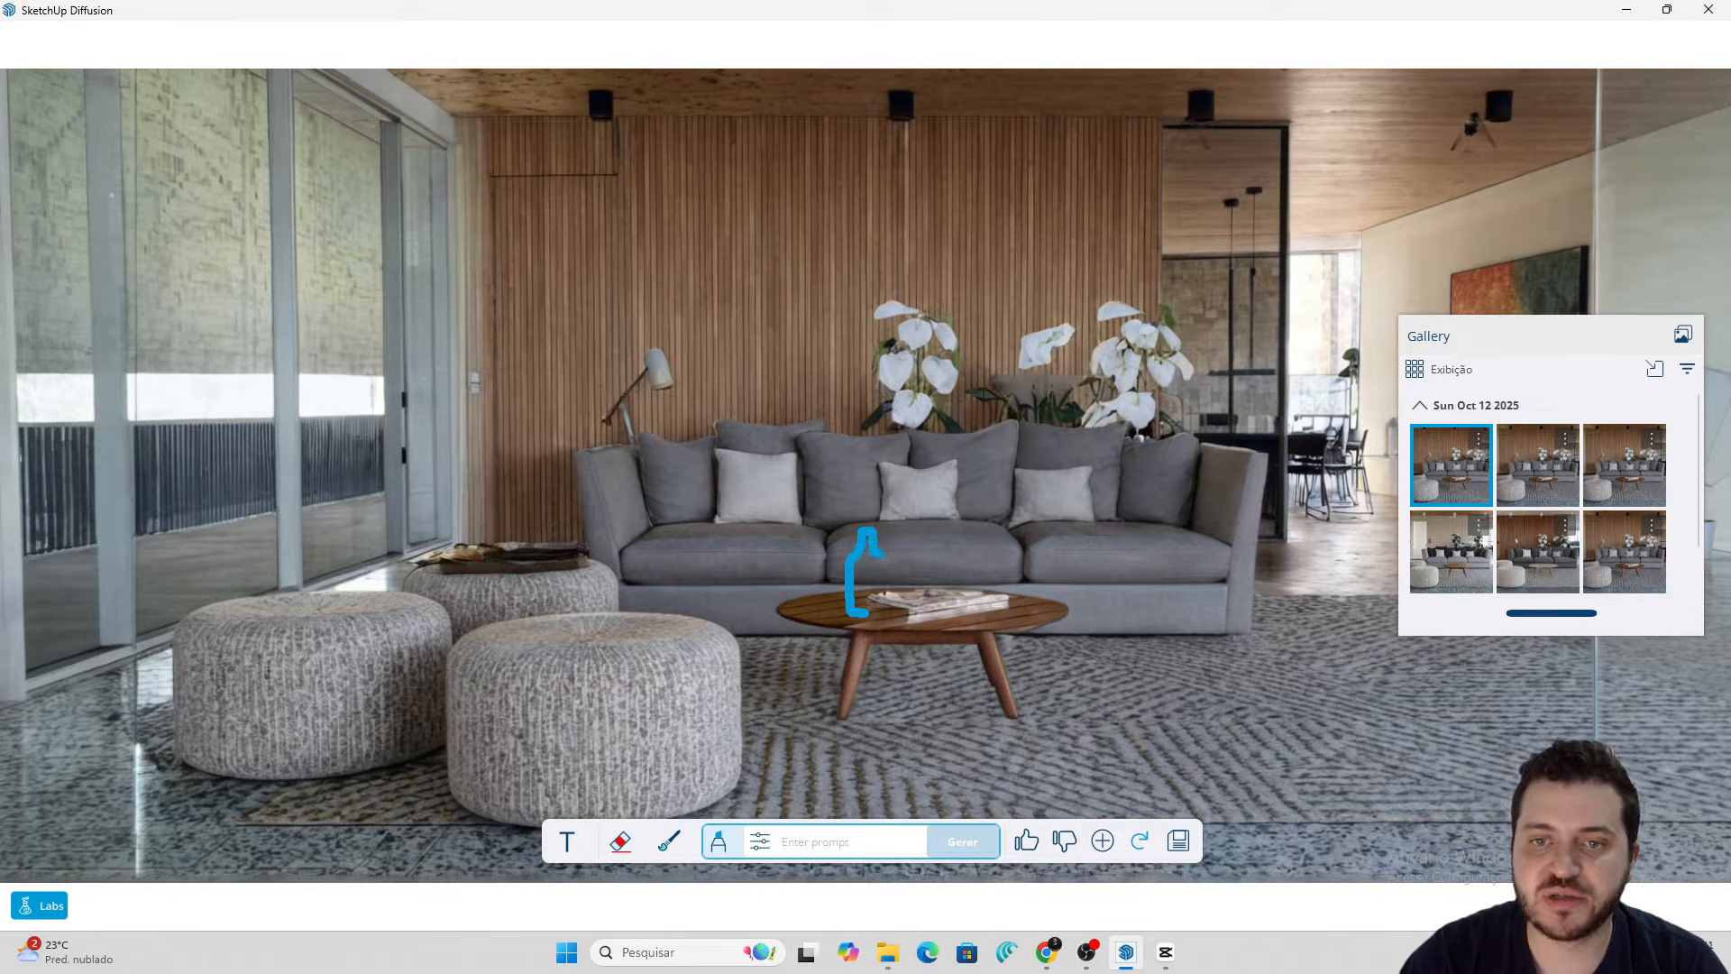
mouse_move(879, 557)
mouse_down()
mouse_move(879, 588)
mouse_move(879, 498)
mouse_up()
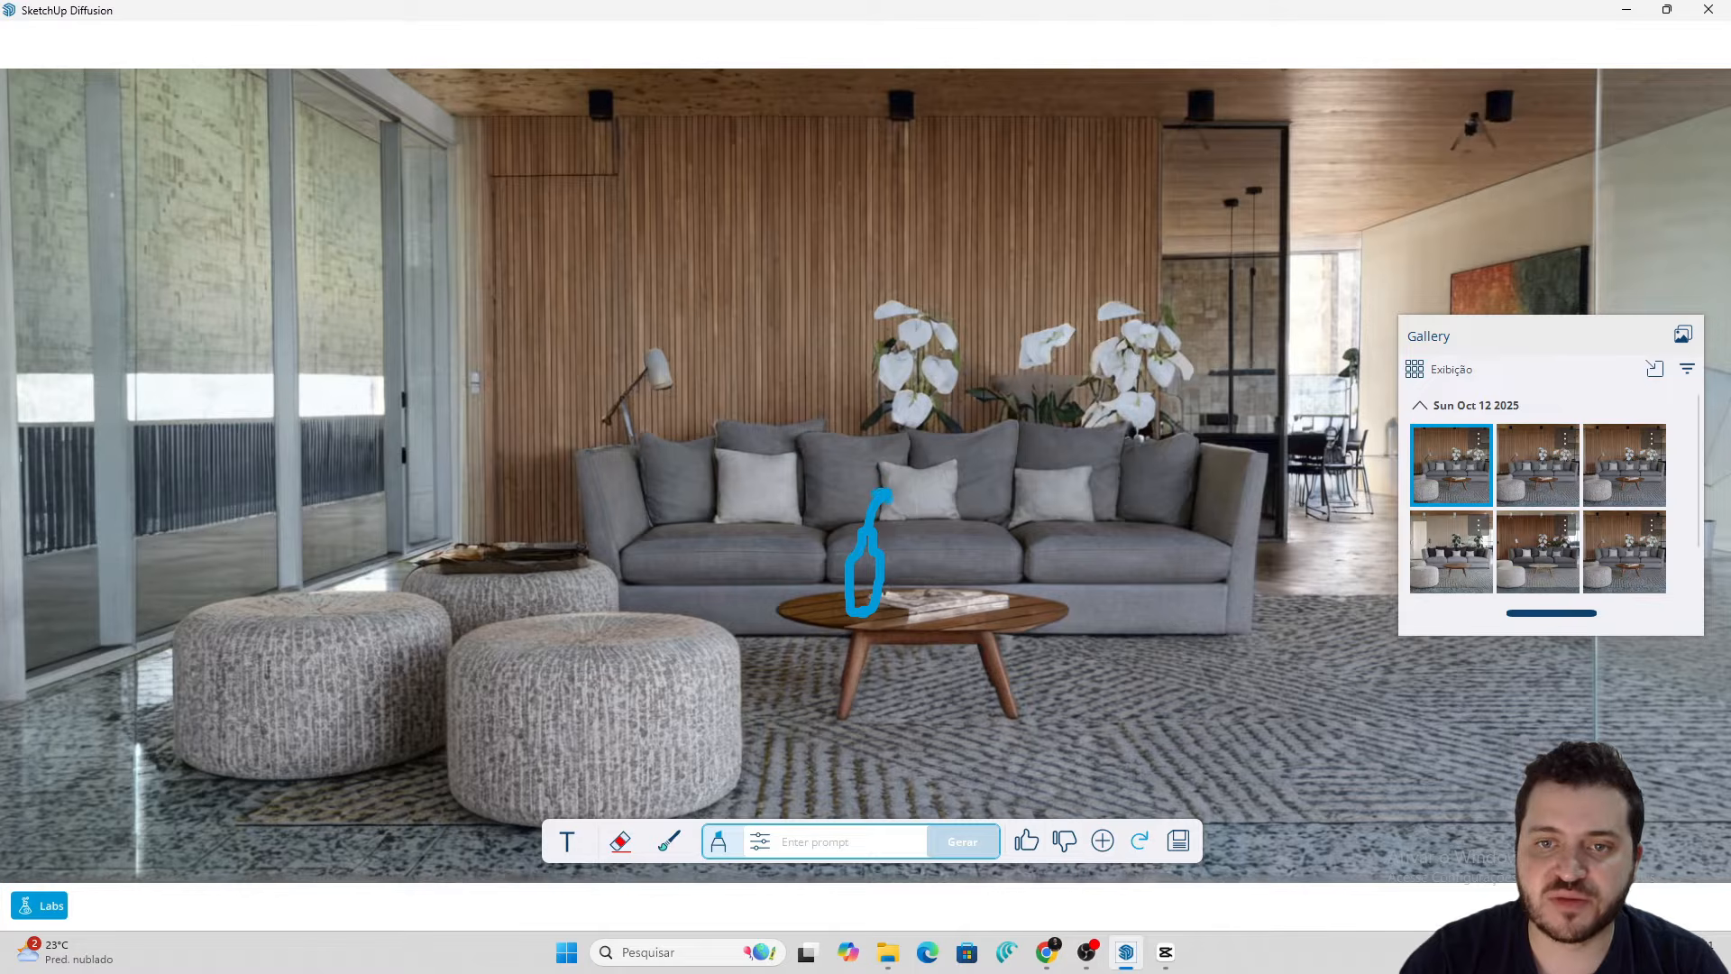
click(795, 838)
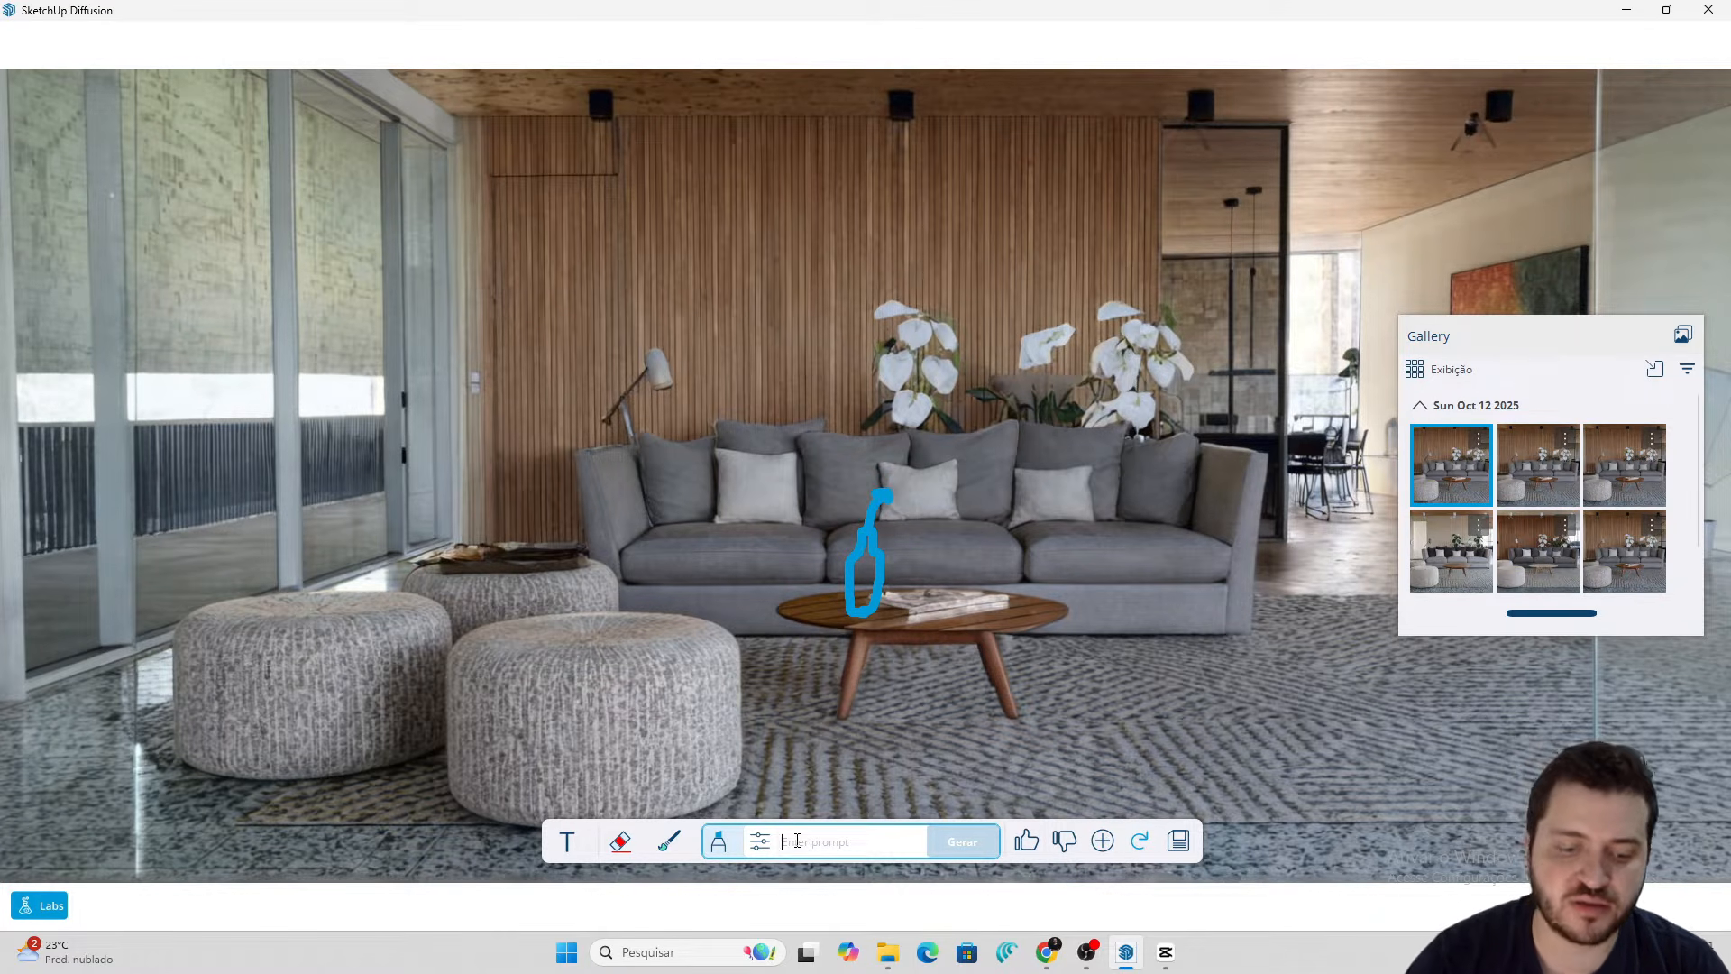
text(c)
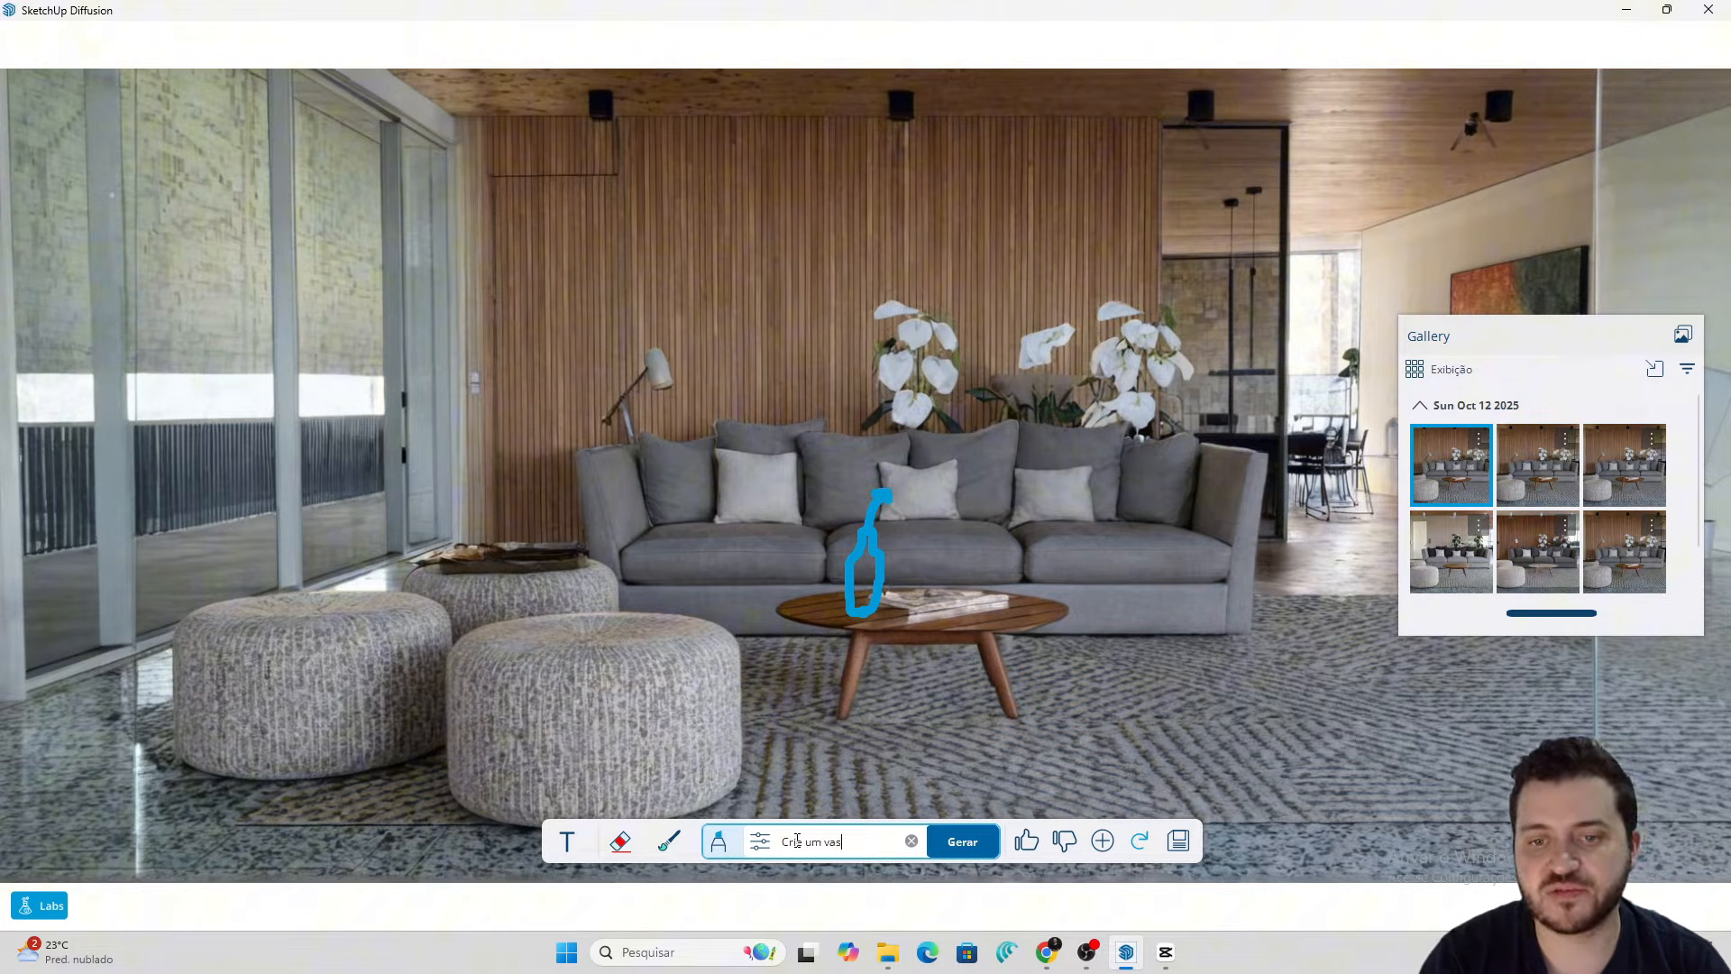
text(rie um vaso de planta)
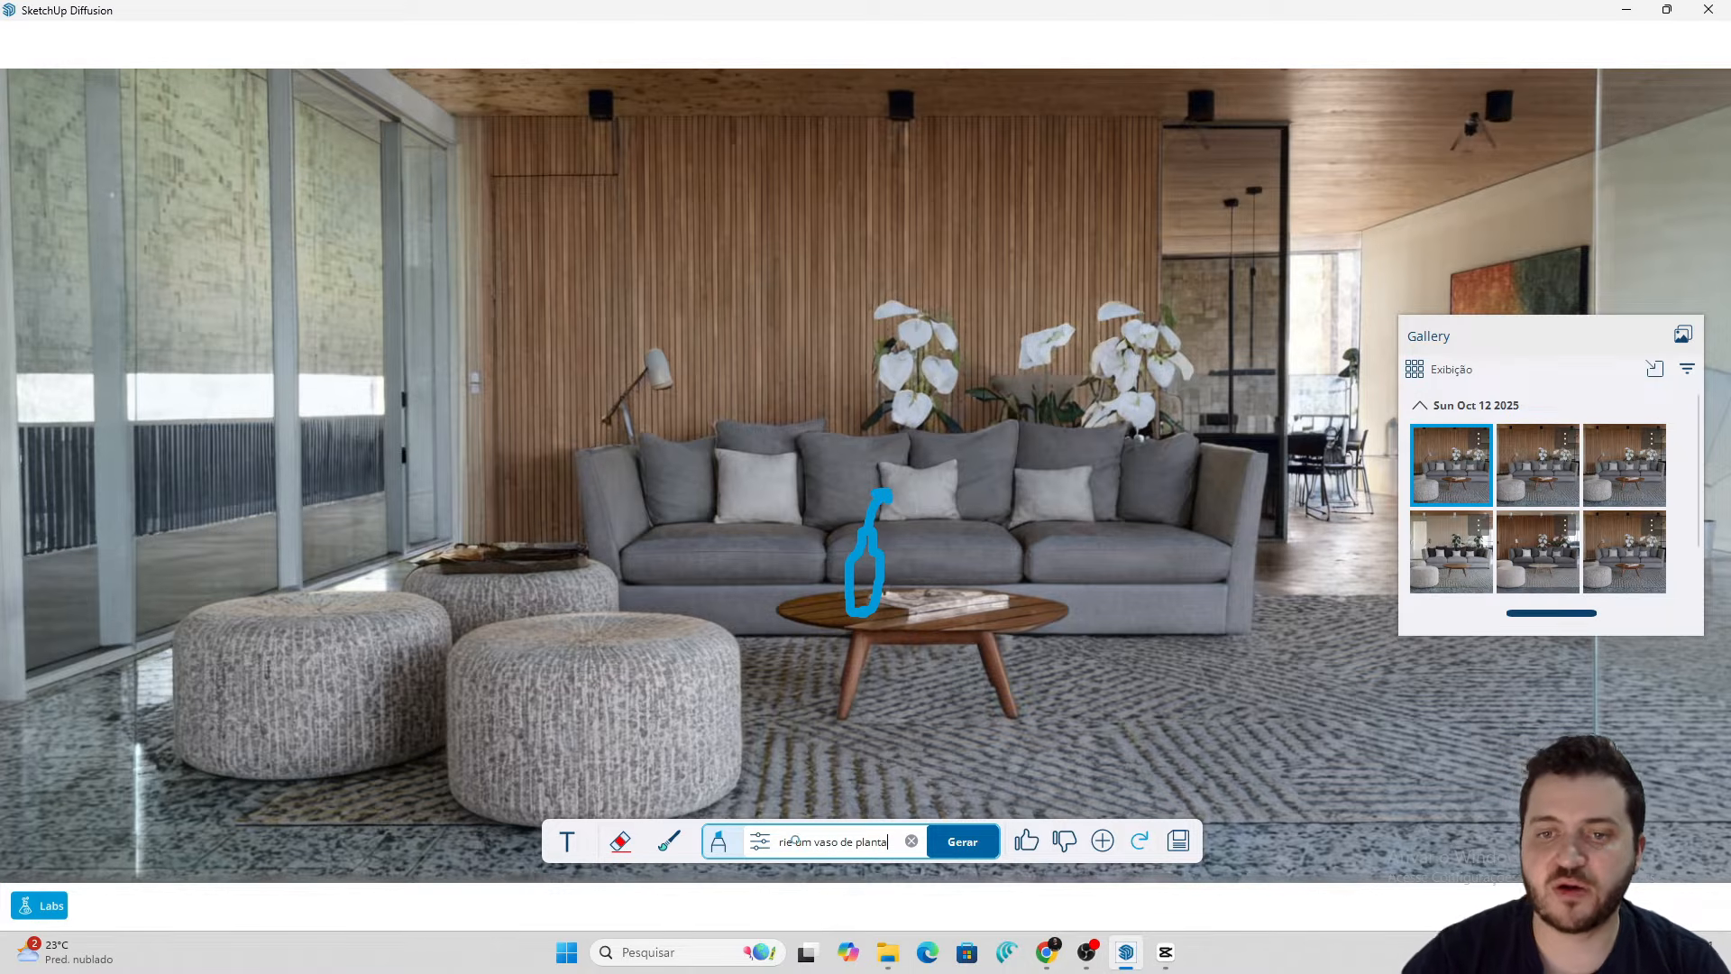
key(Return)
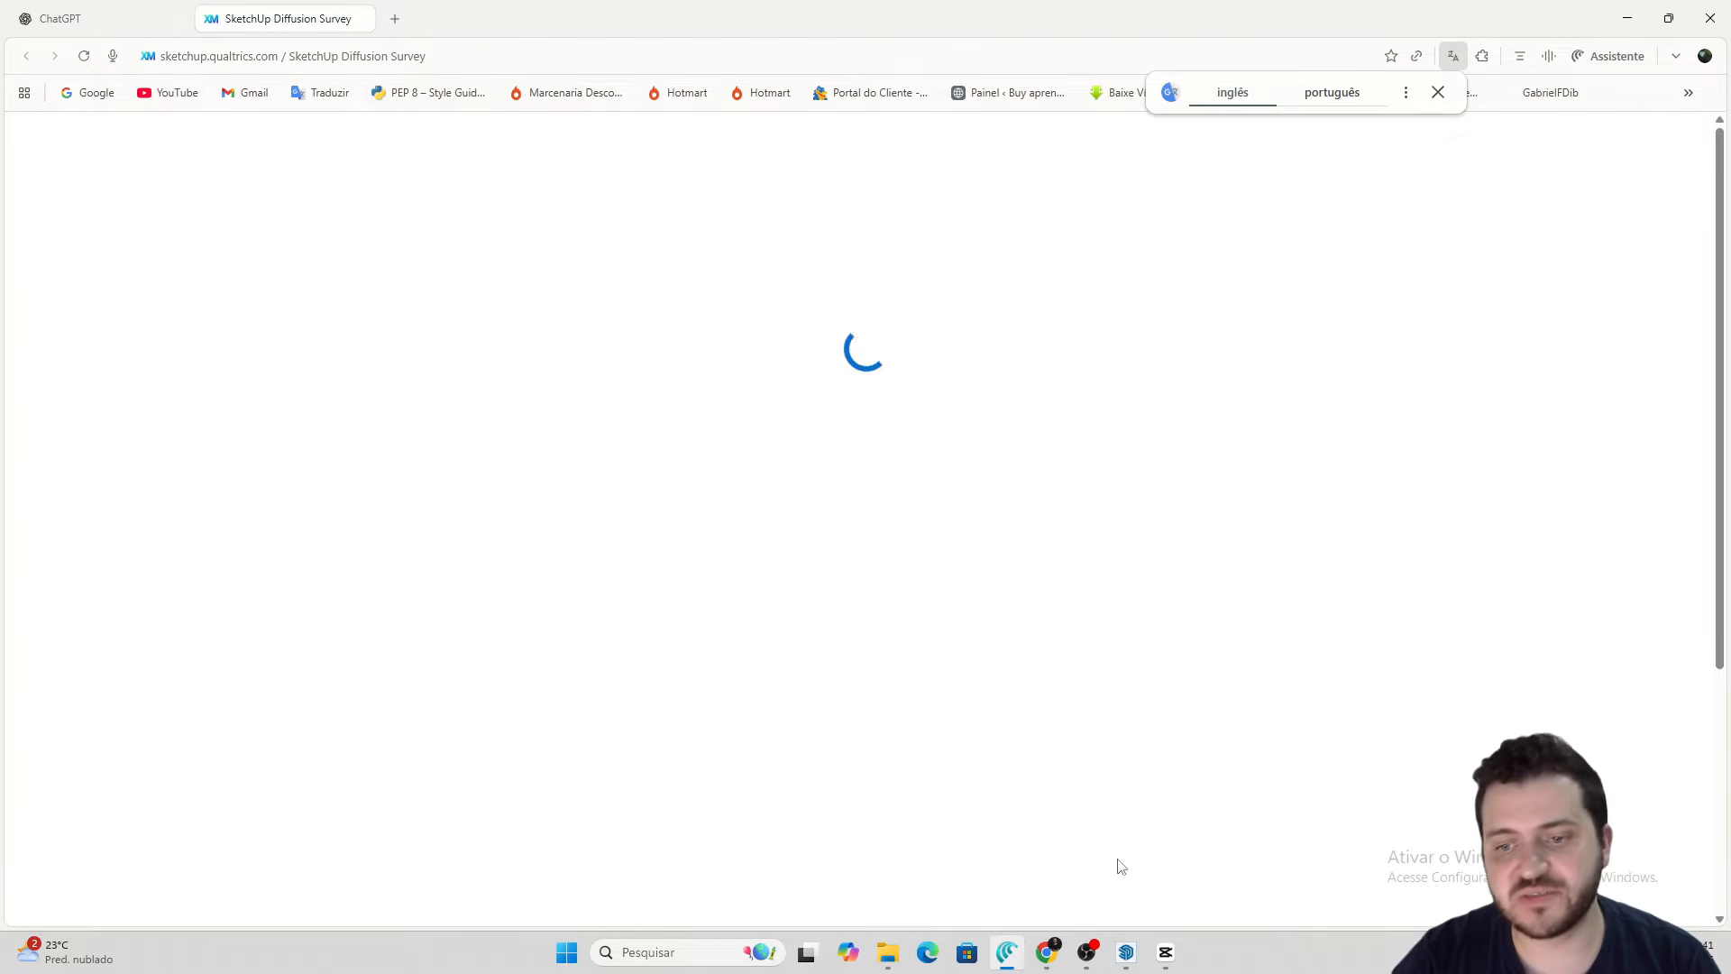
click(1127, 952)
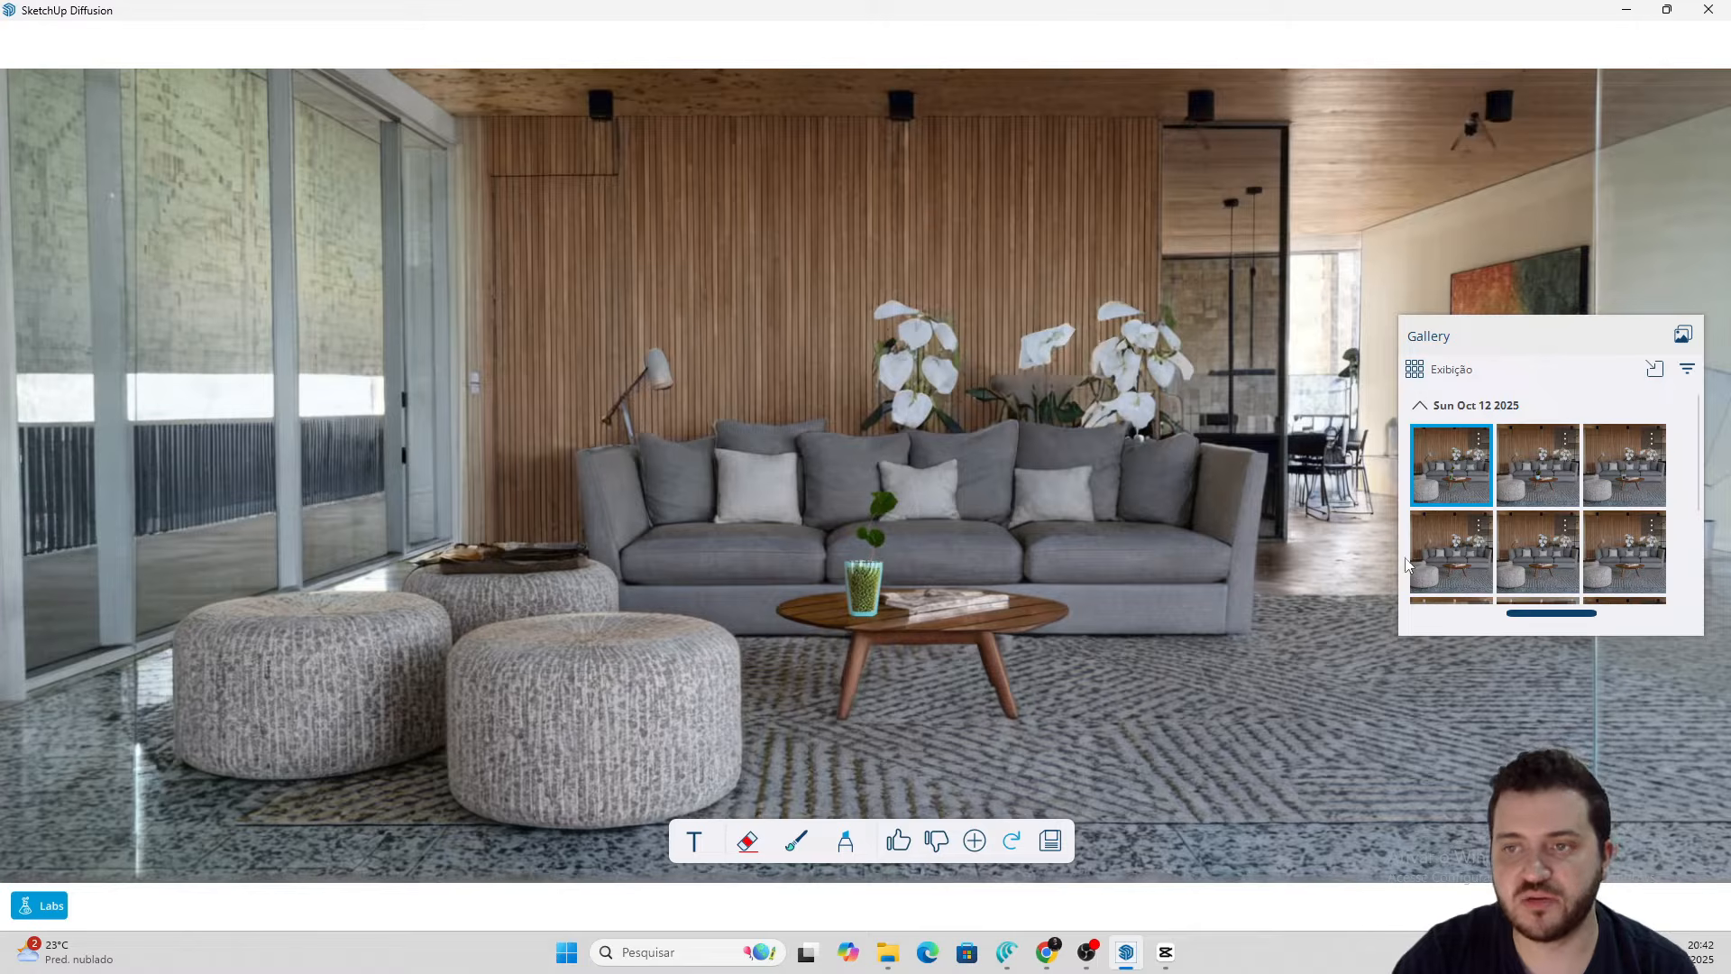
Compare the three generated plant vase variations in the Sun Oct 12 2025 gallery group
click(1521, 463)
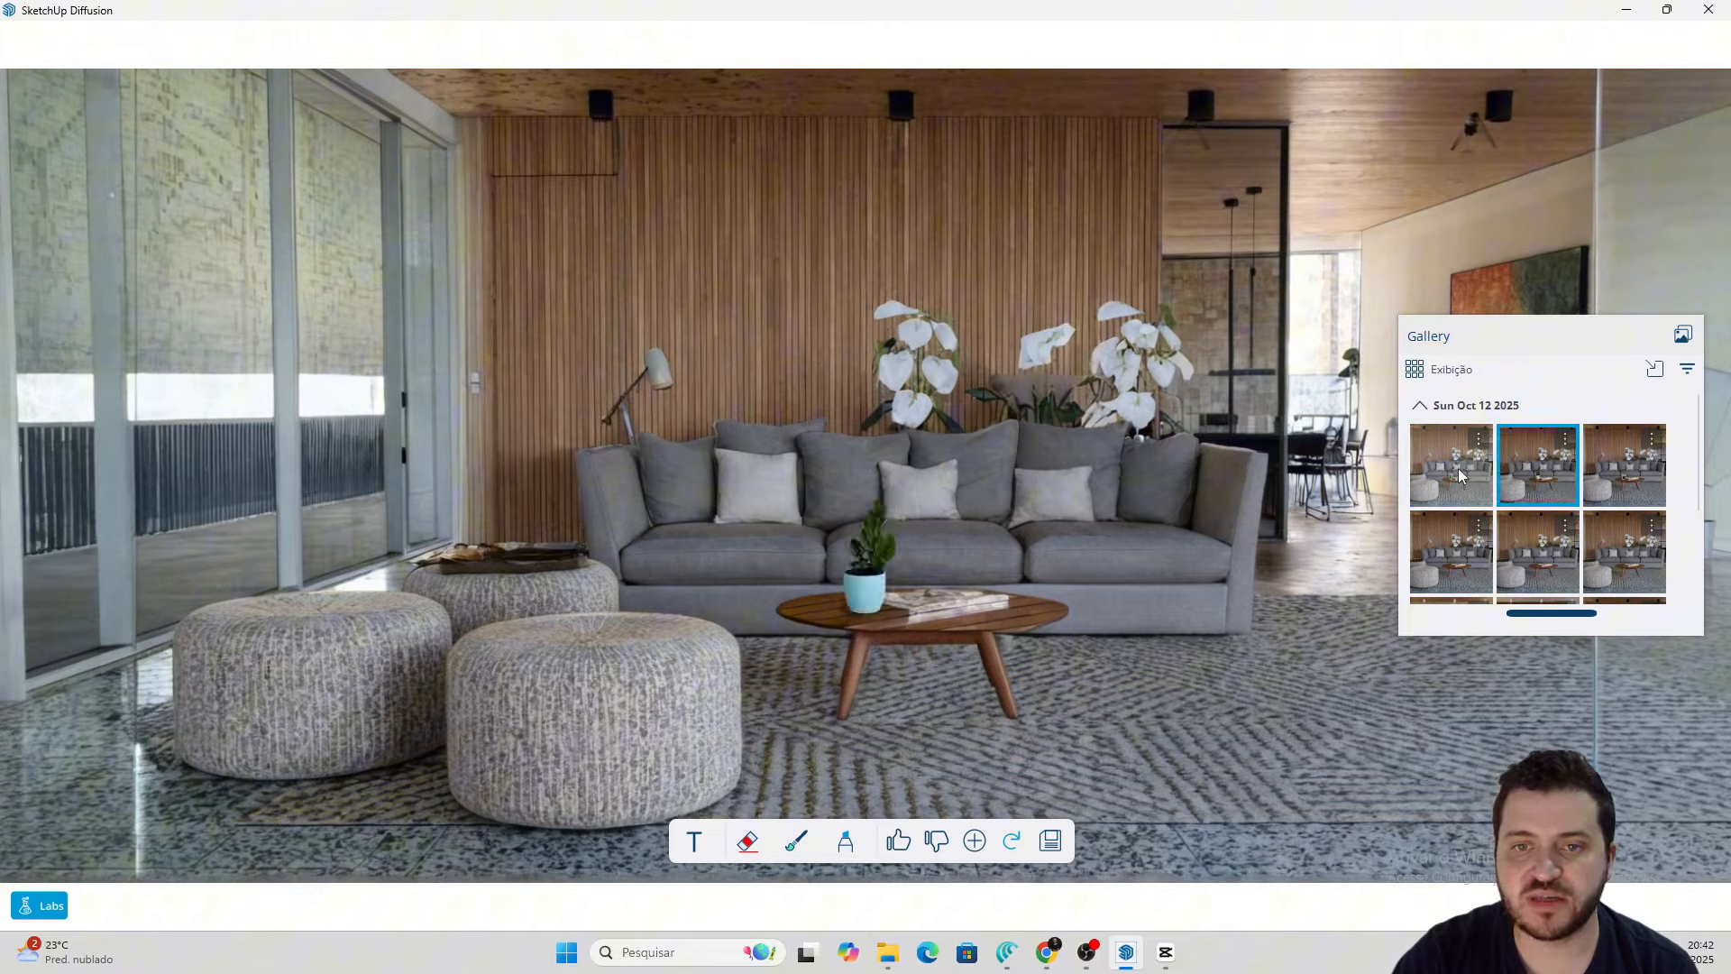
click(1593, 463)
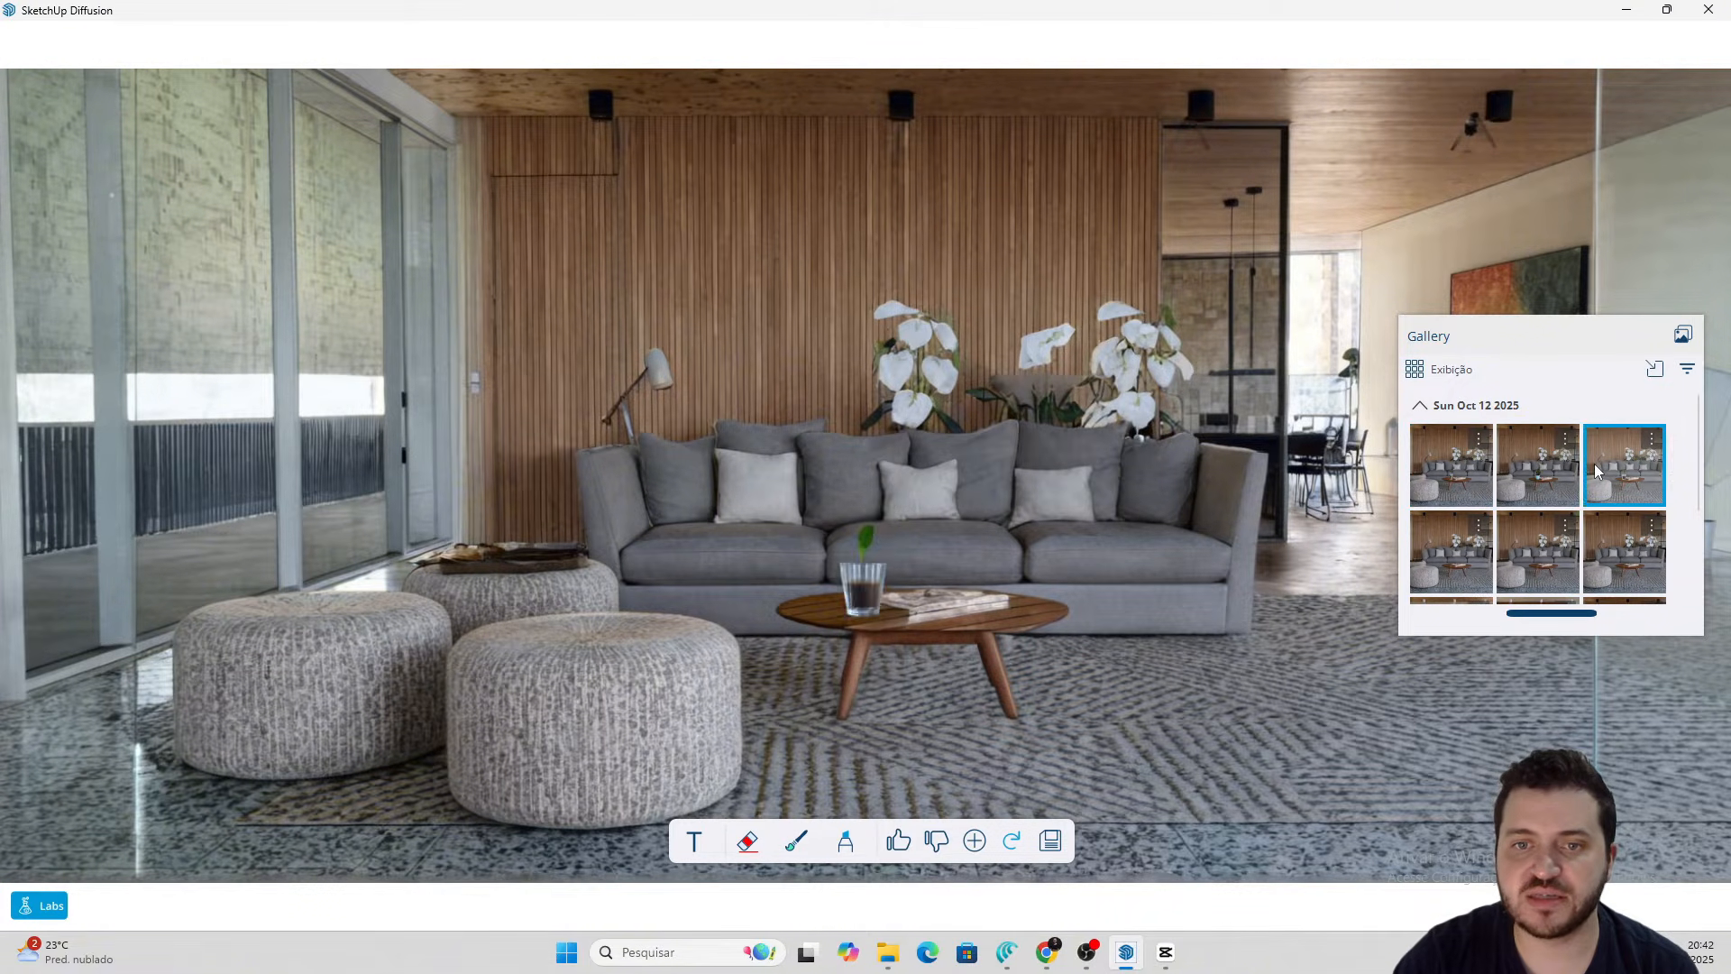
click(1545, 463)
click(1471, 463)
click(1524, 463)
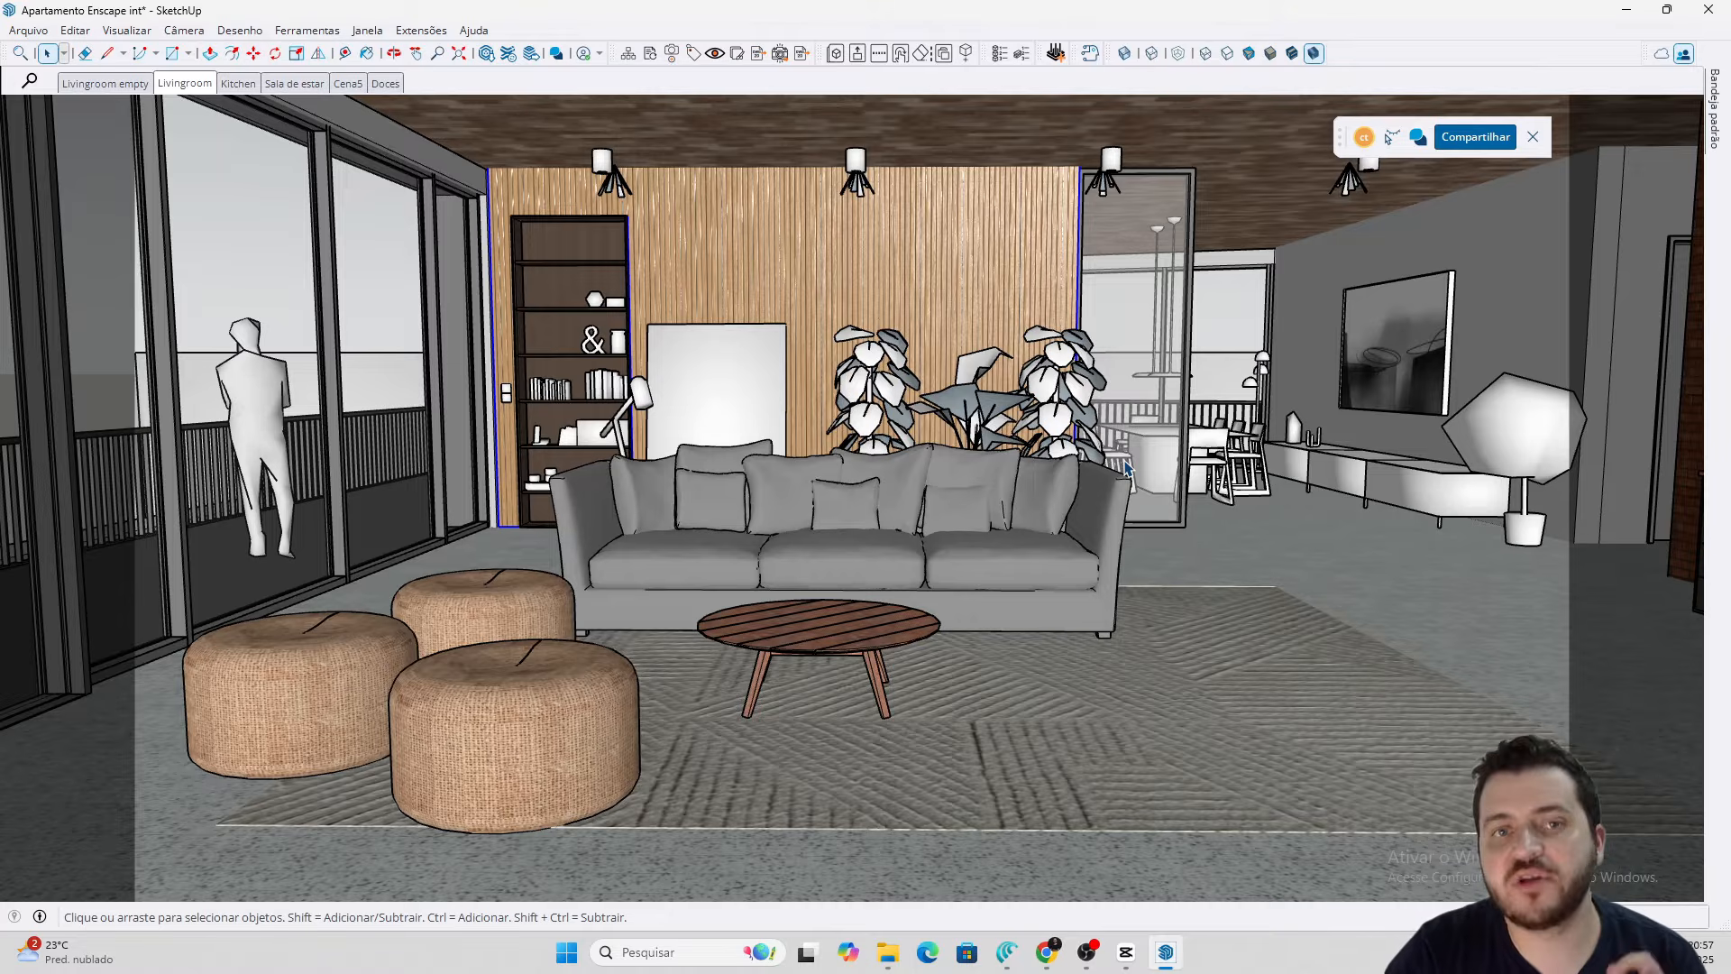
Open 3D Warehouse over the apartment model in SketchUp
middle_drag(879, 379, 942, 413)
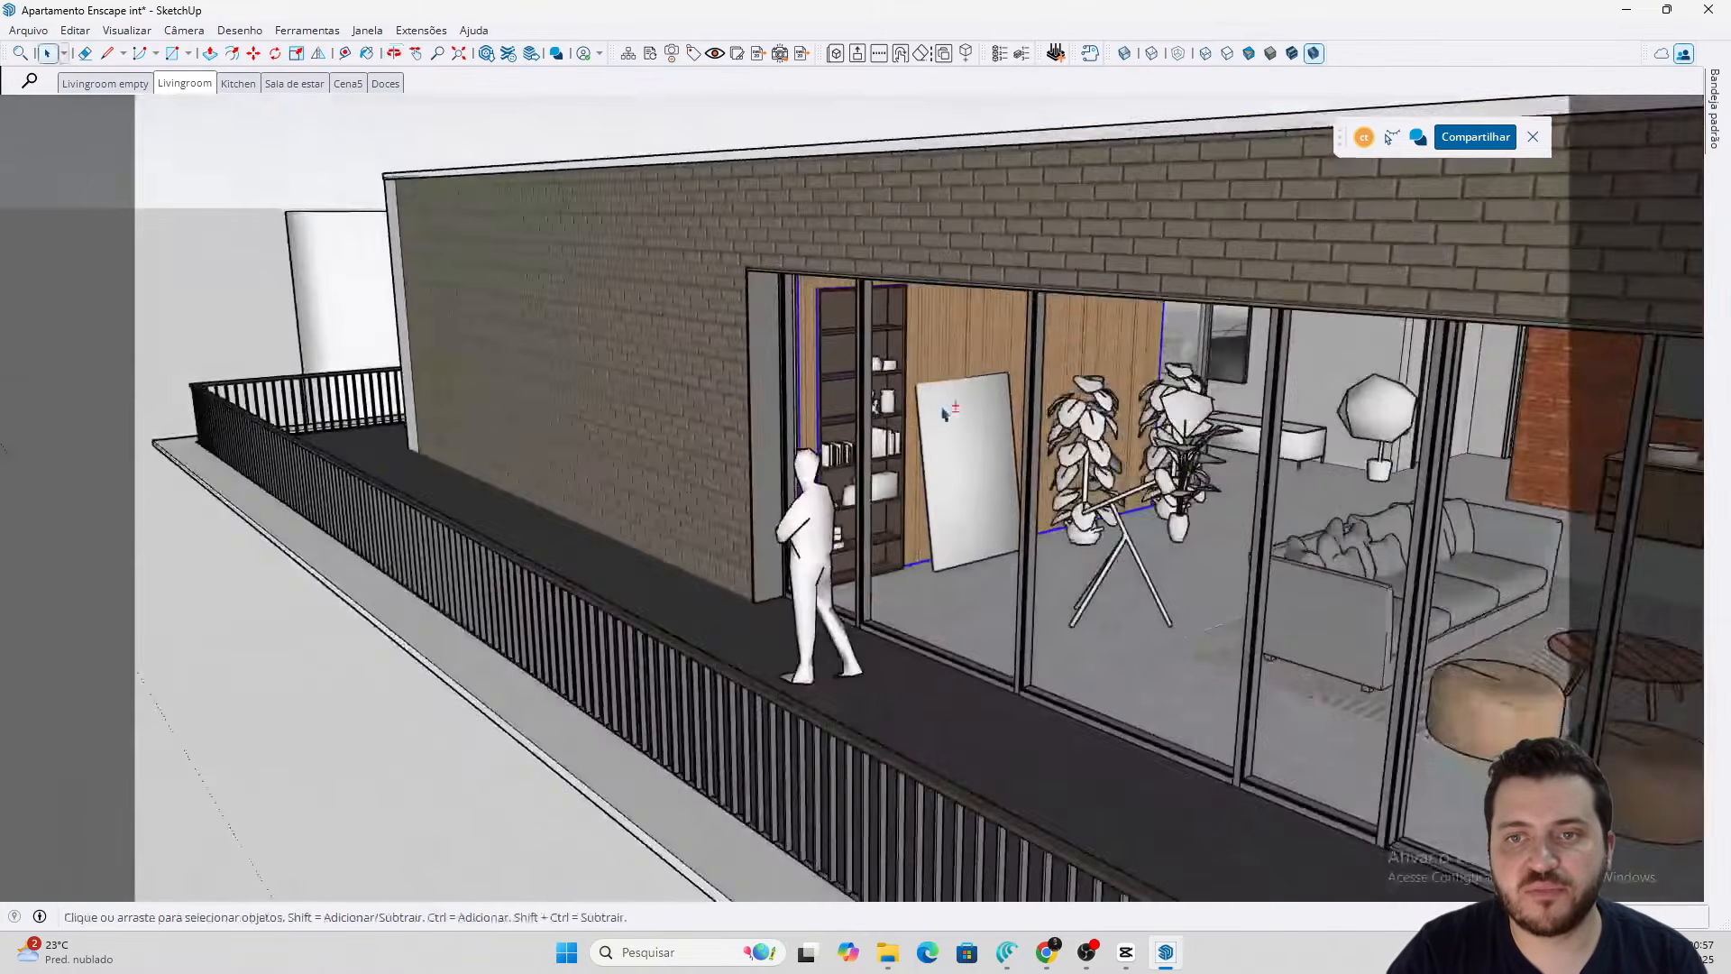
scroll(944, 413, down, 5)
scroll(1219, 523, up, 6)
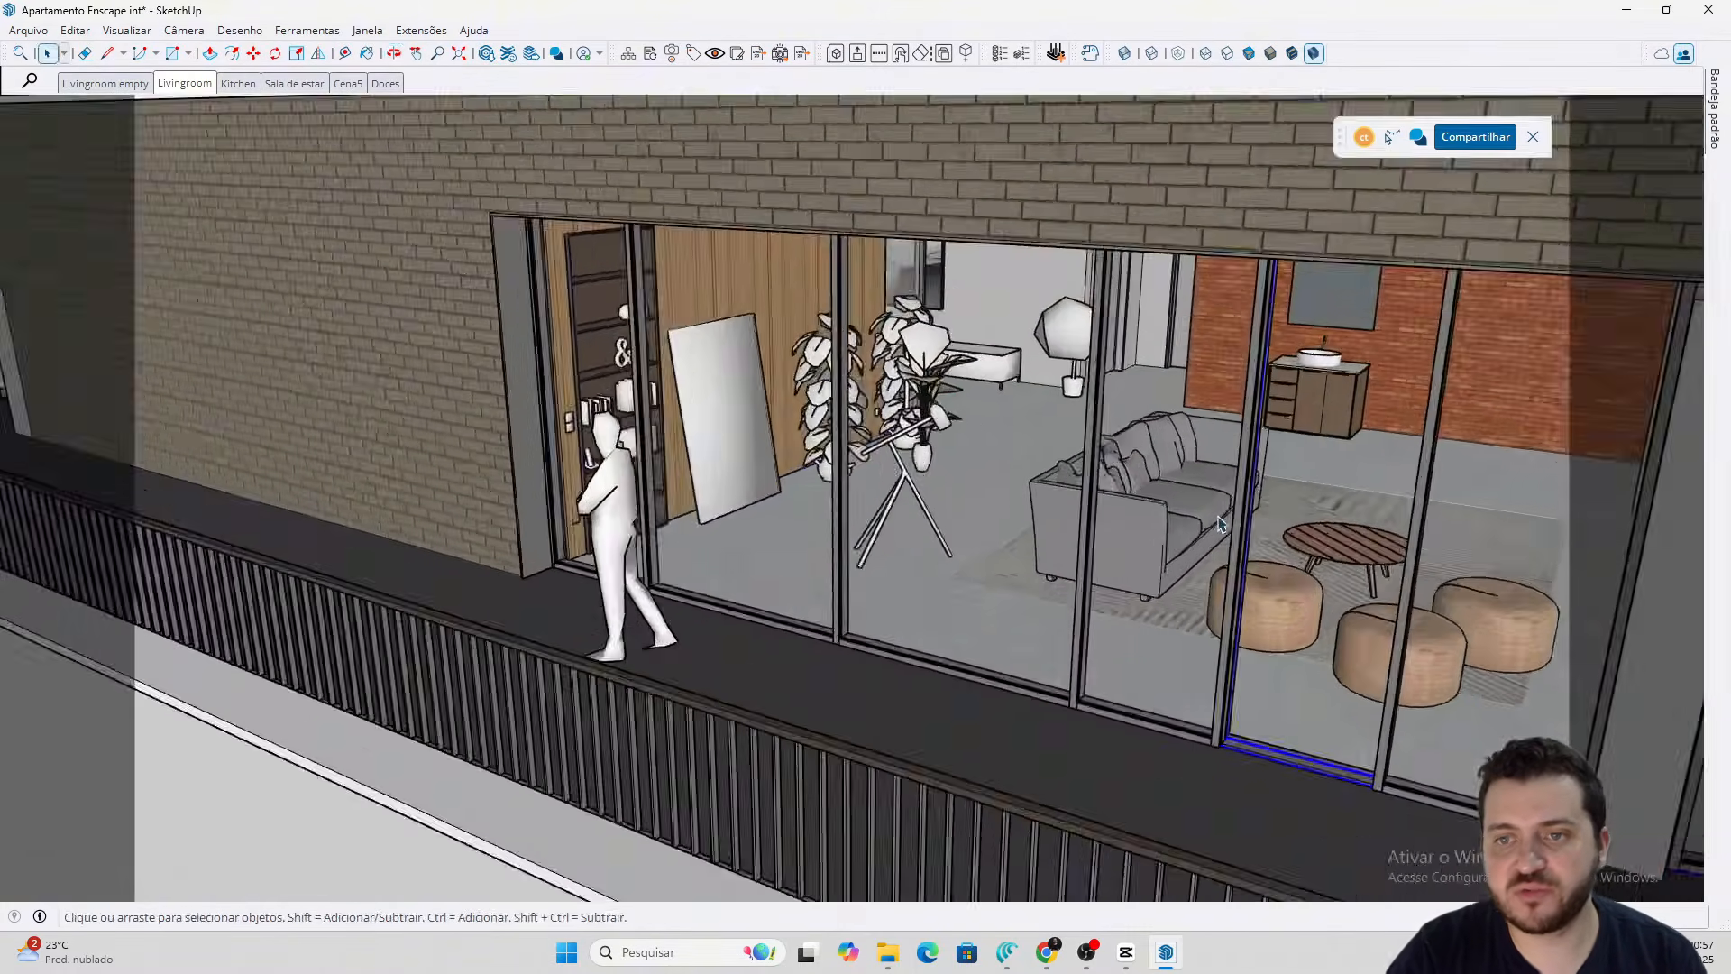
click(366, 32)
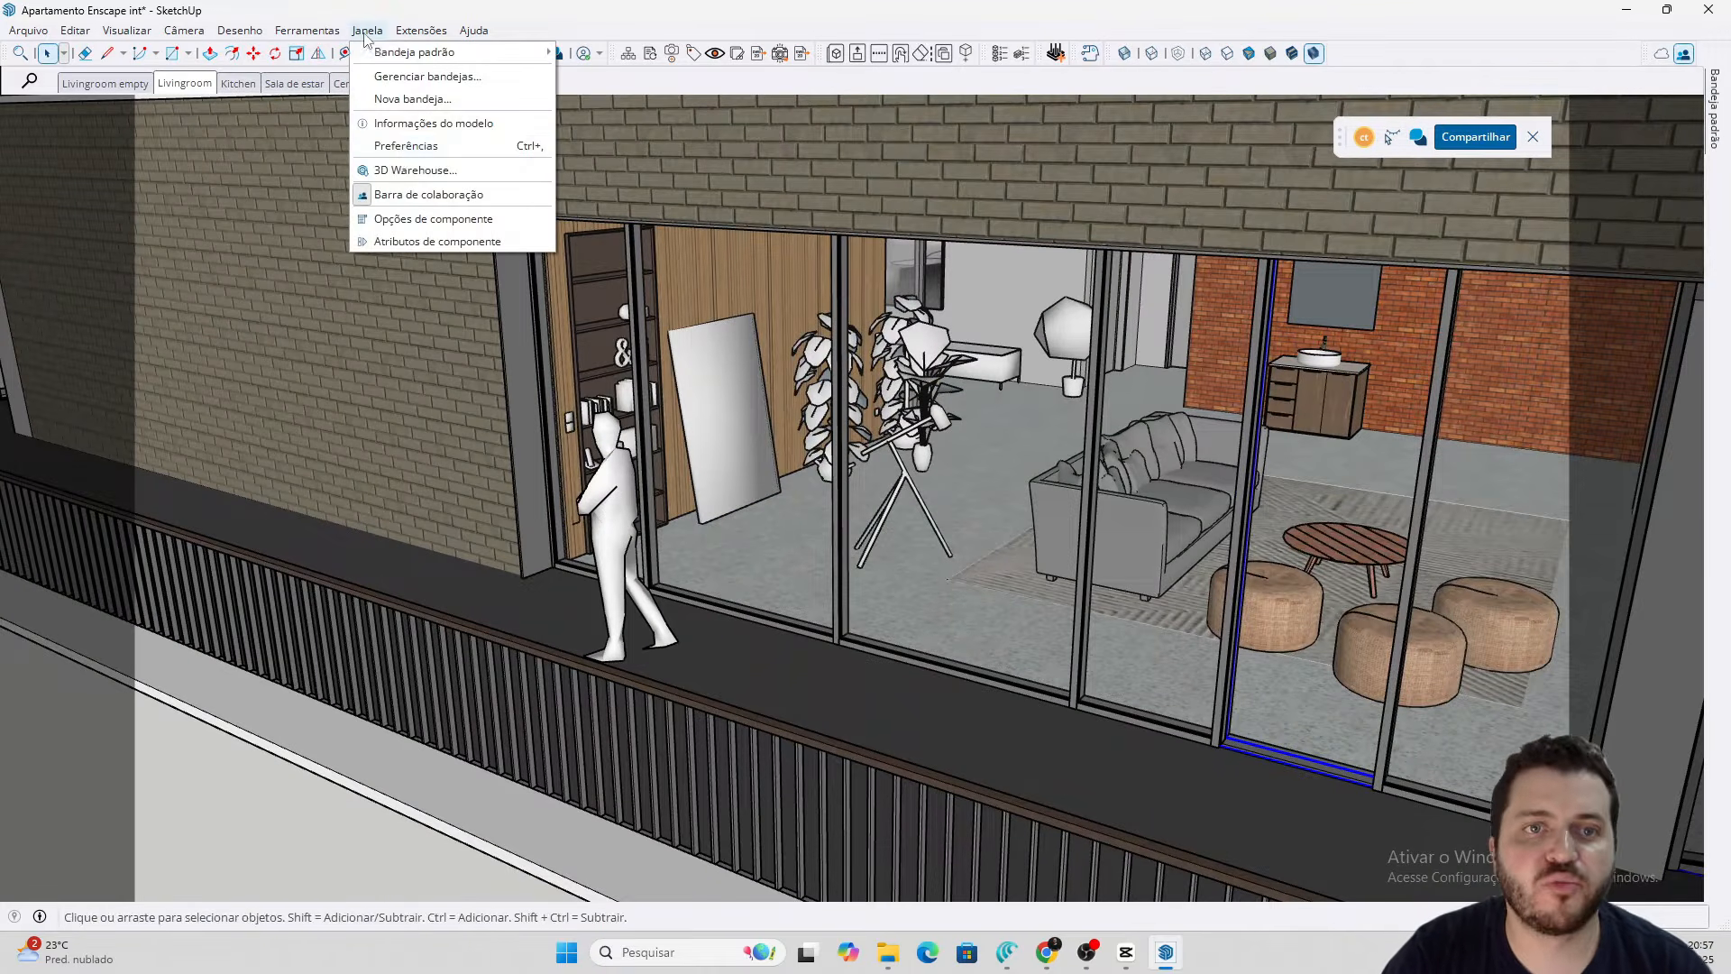
click(397, 170)
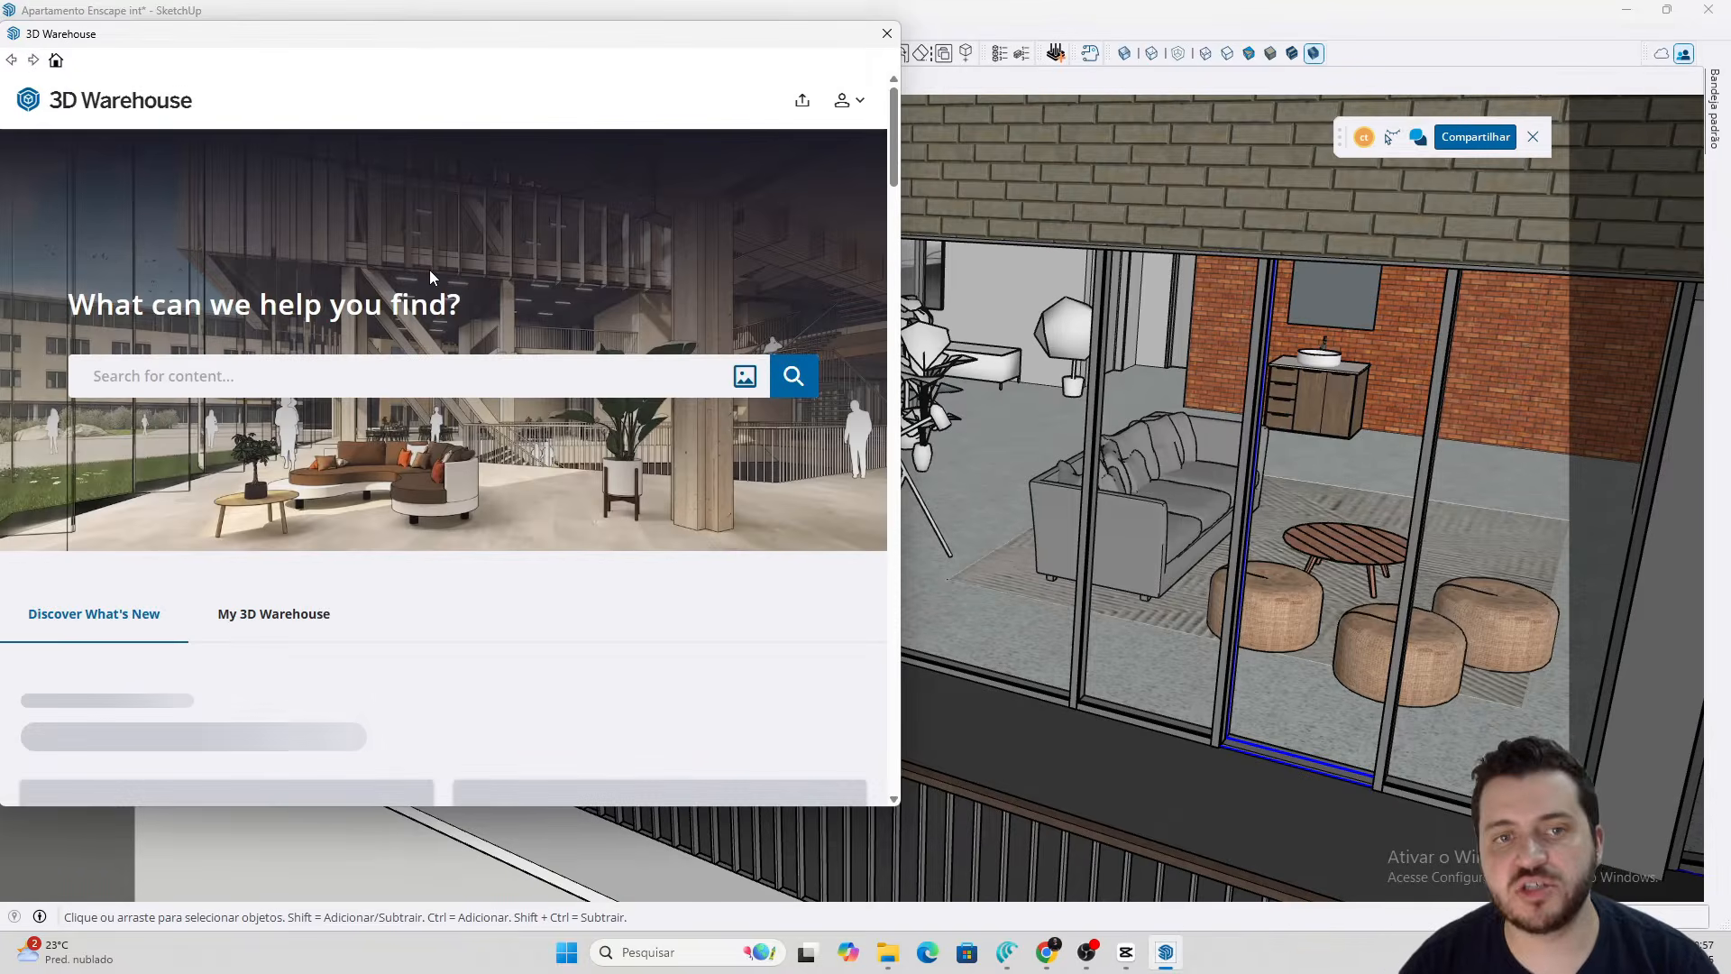
Browse the sizable Live Components featured in 3D Warehouse, from framed and tile walls to doors and windows
scroll(429, 269, down, 5)
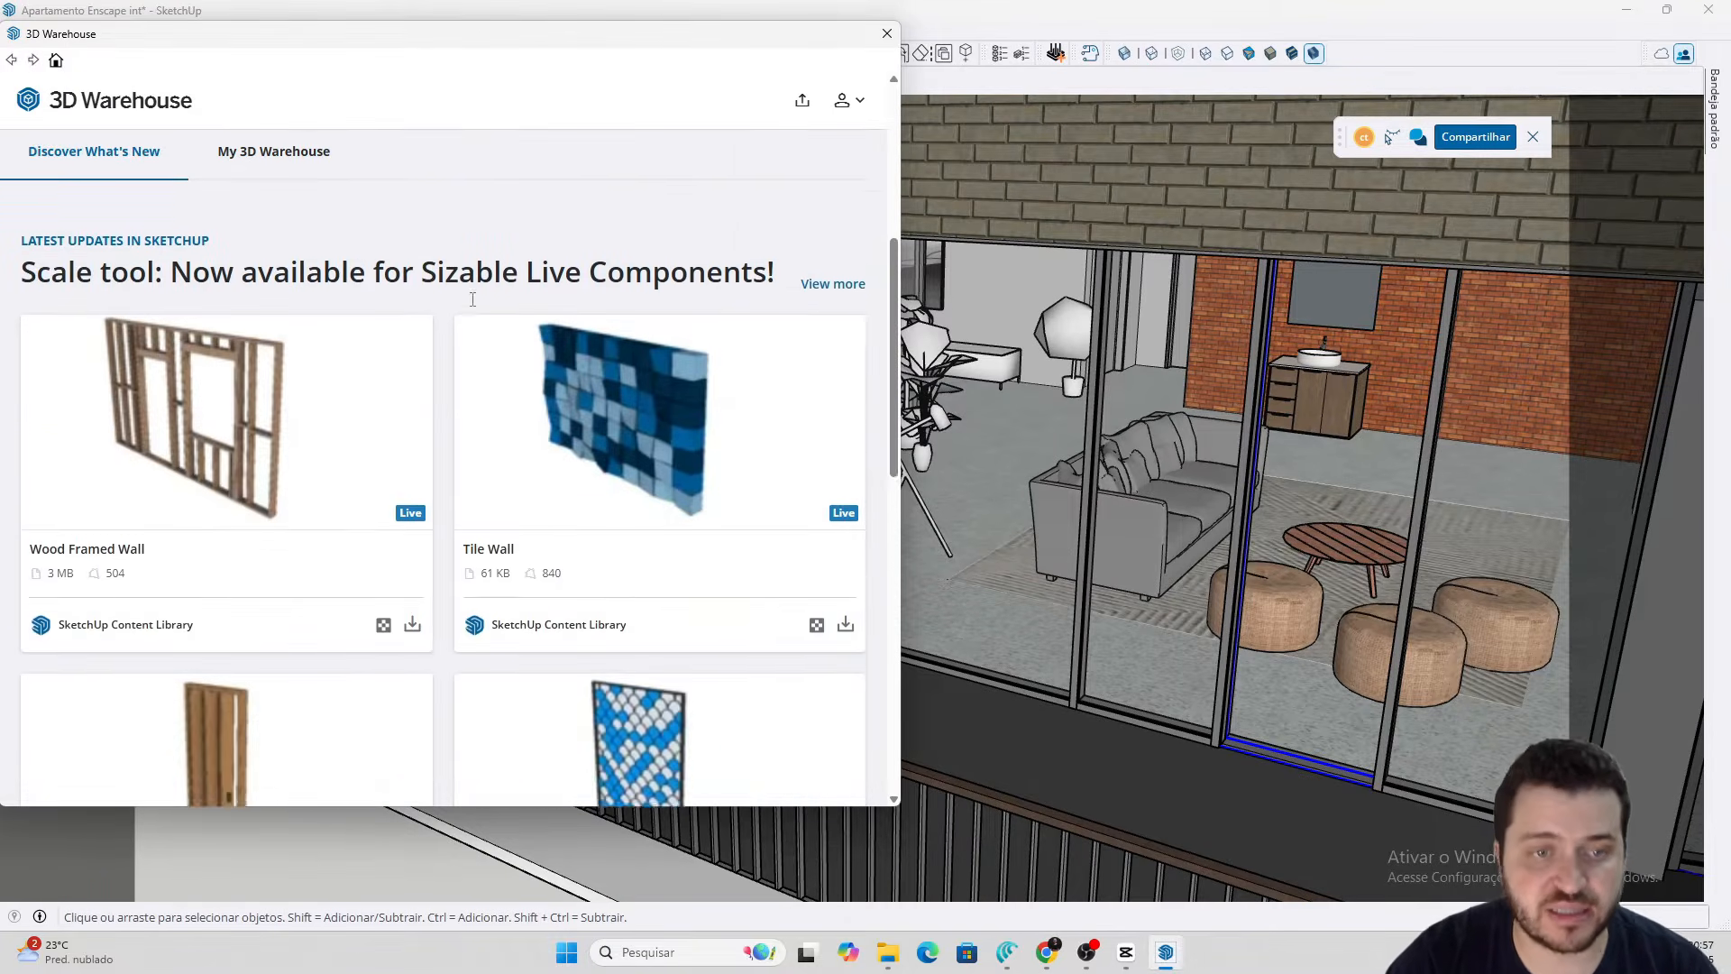
scroll(472, 300, down, 6)
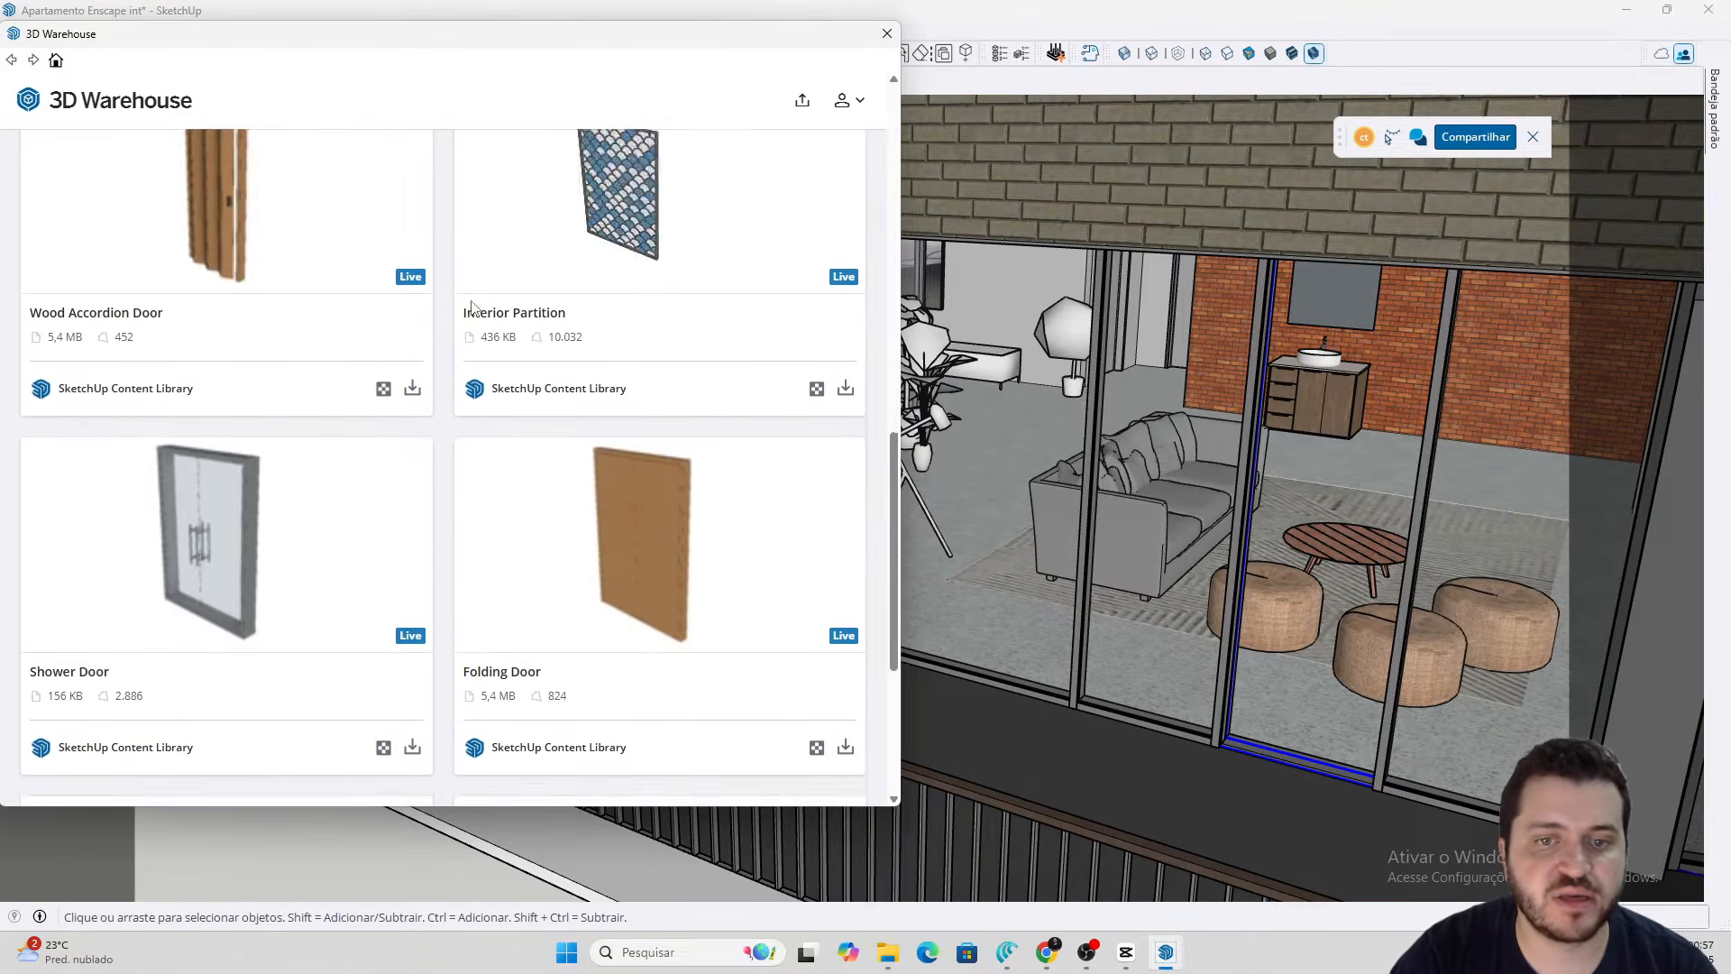
scroll(460, 361, up, 8)
scroll(324, 478, down, 10)
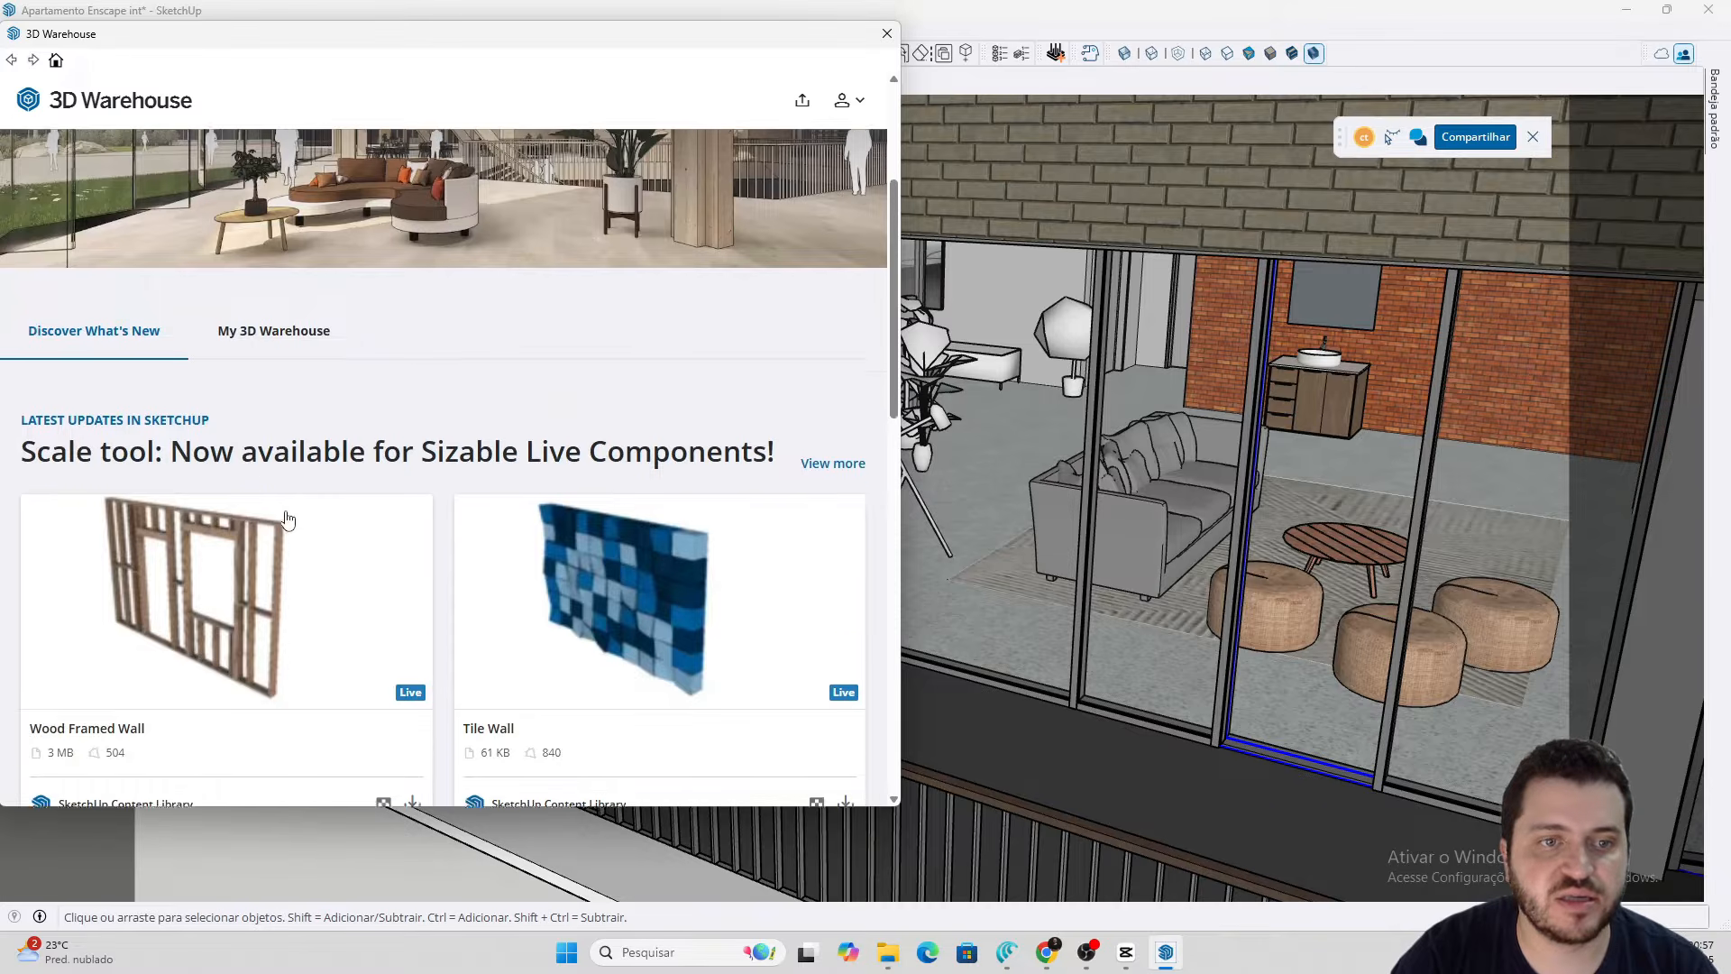
scroll(315, 495, down, 2)
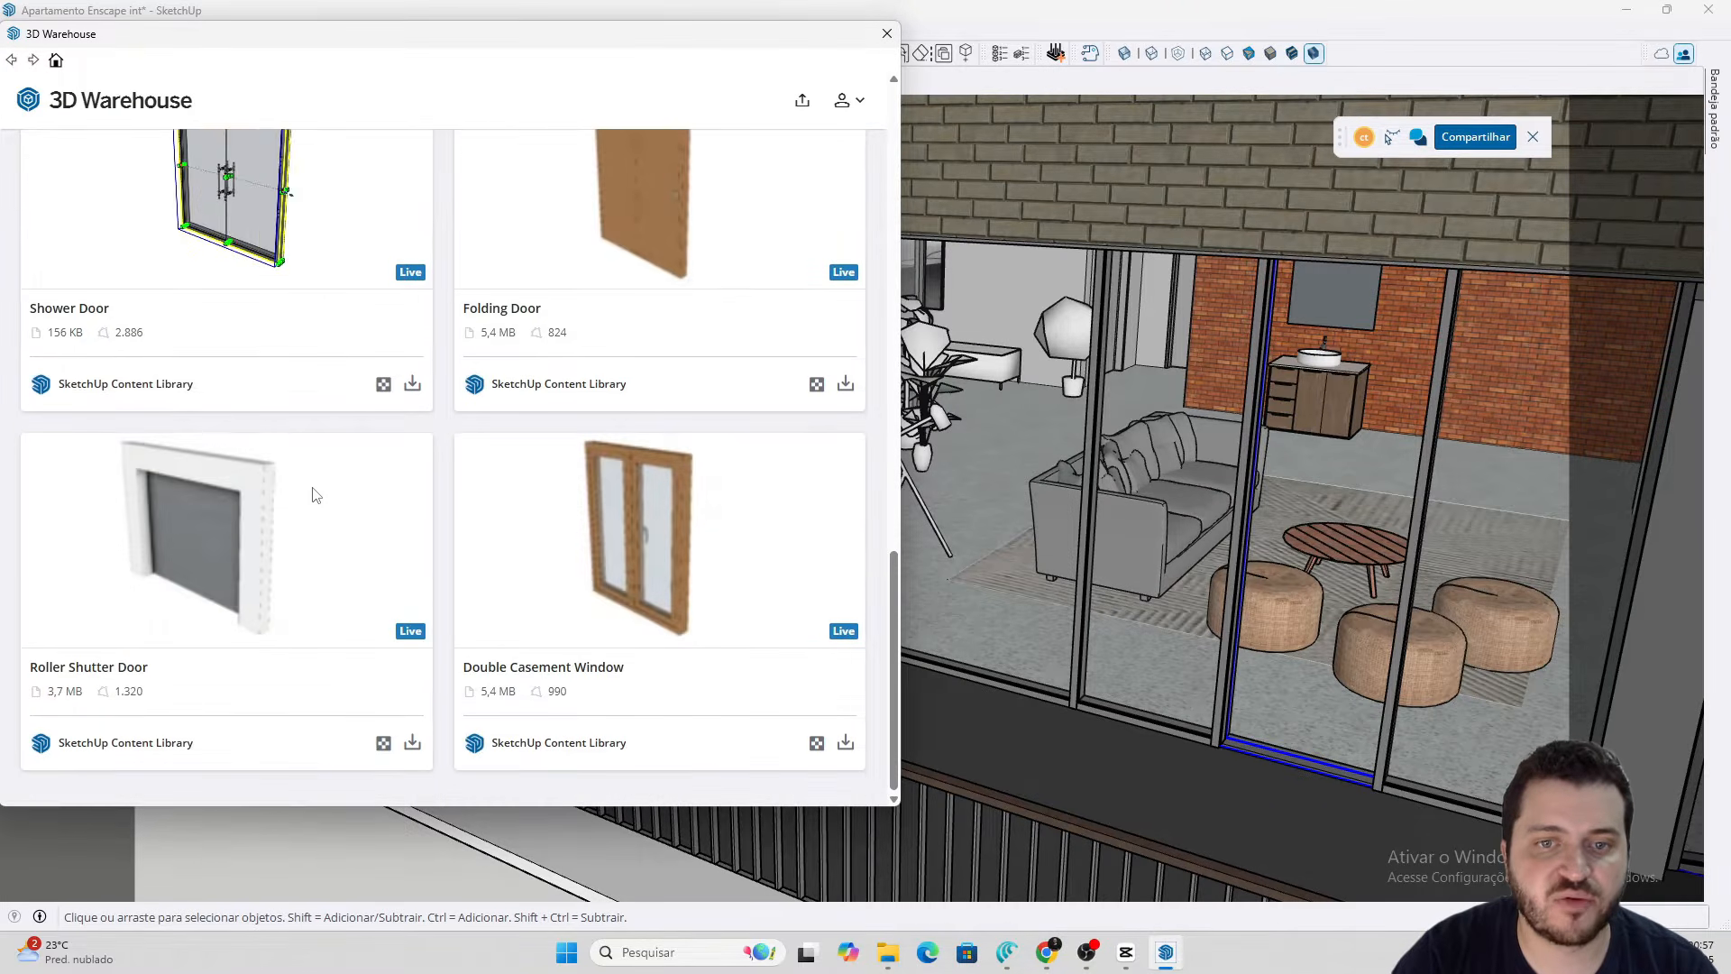
scroll(327, 535, up, 1)
scroll(327, 535, up, 9)
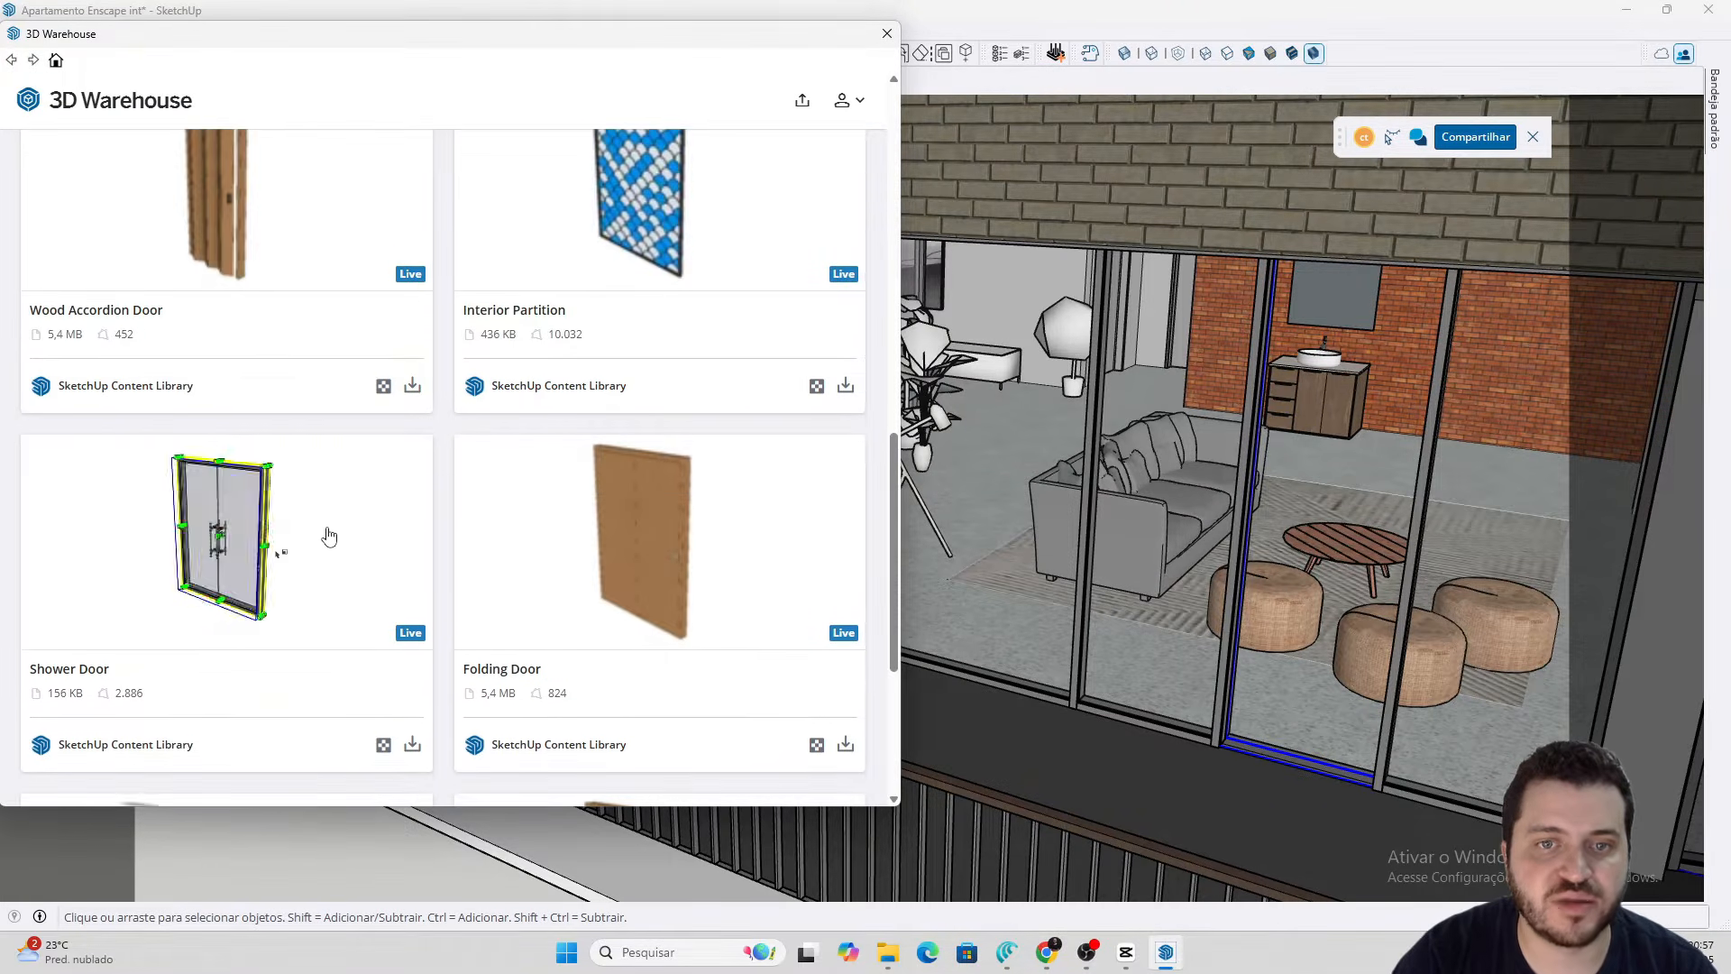
scroll(451, 541, up, 1)
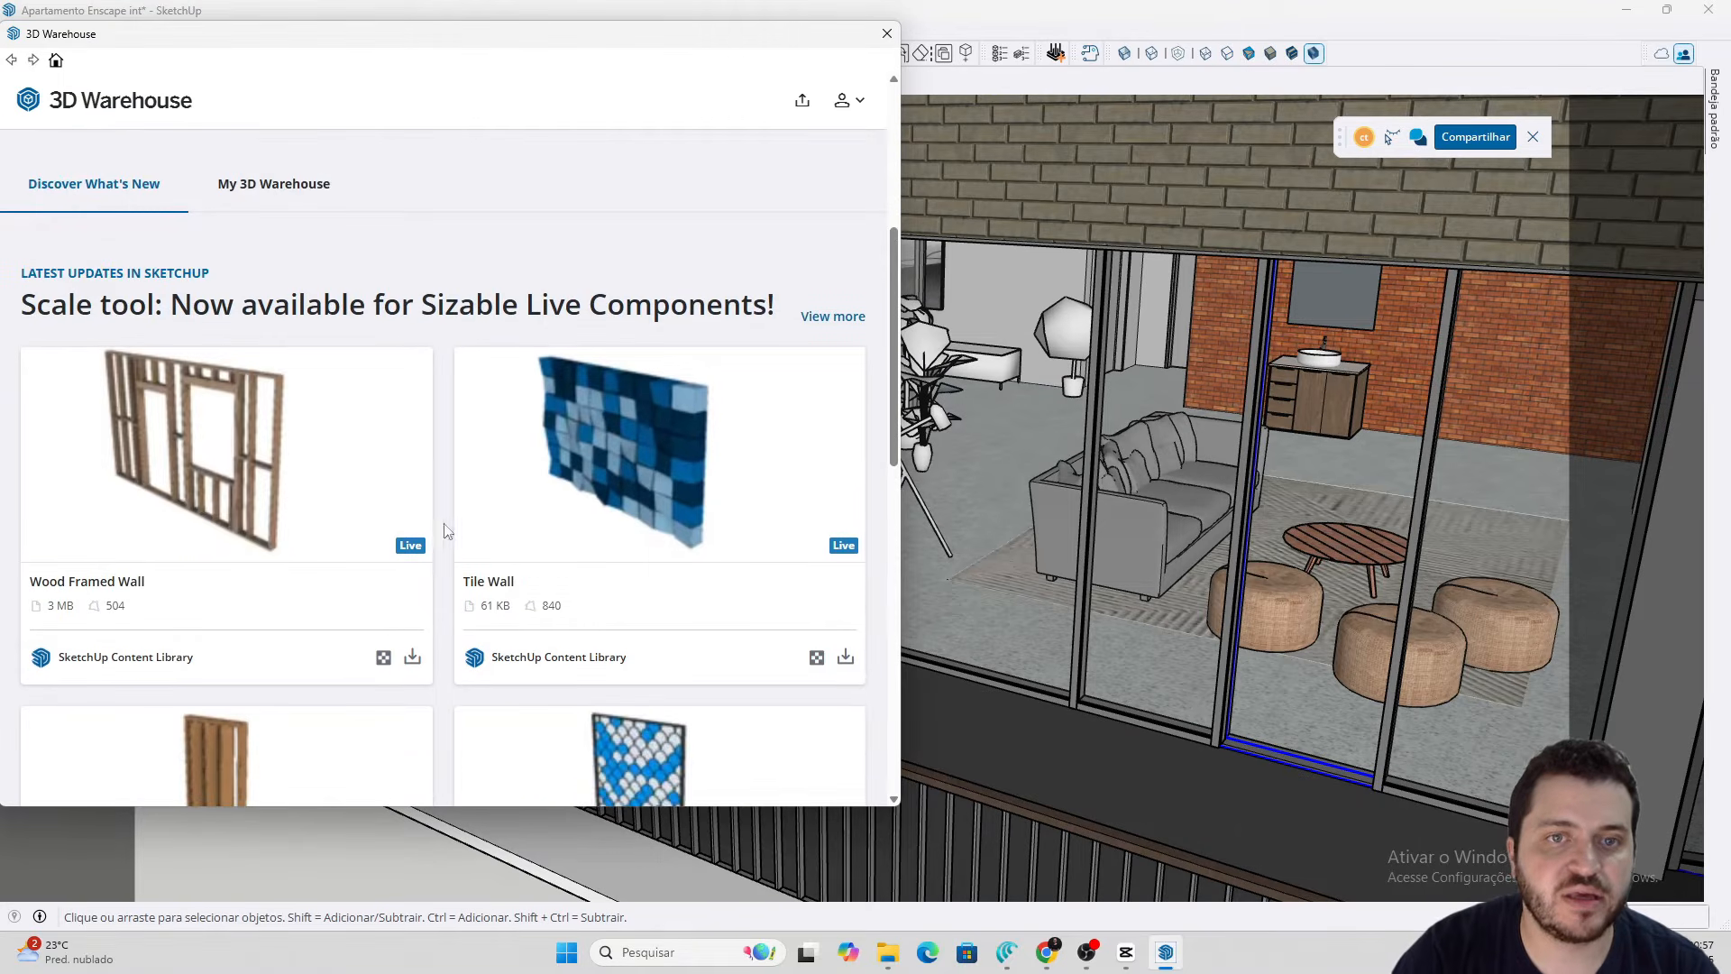
Load the Wood Framed Wall live component into the model and place it at the floor corner where the glass partition ends behind the sofa
click(412, 656)
click(402, 442)
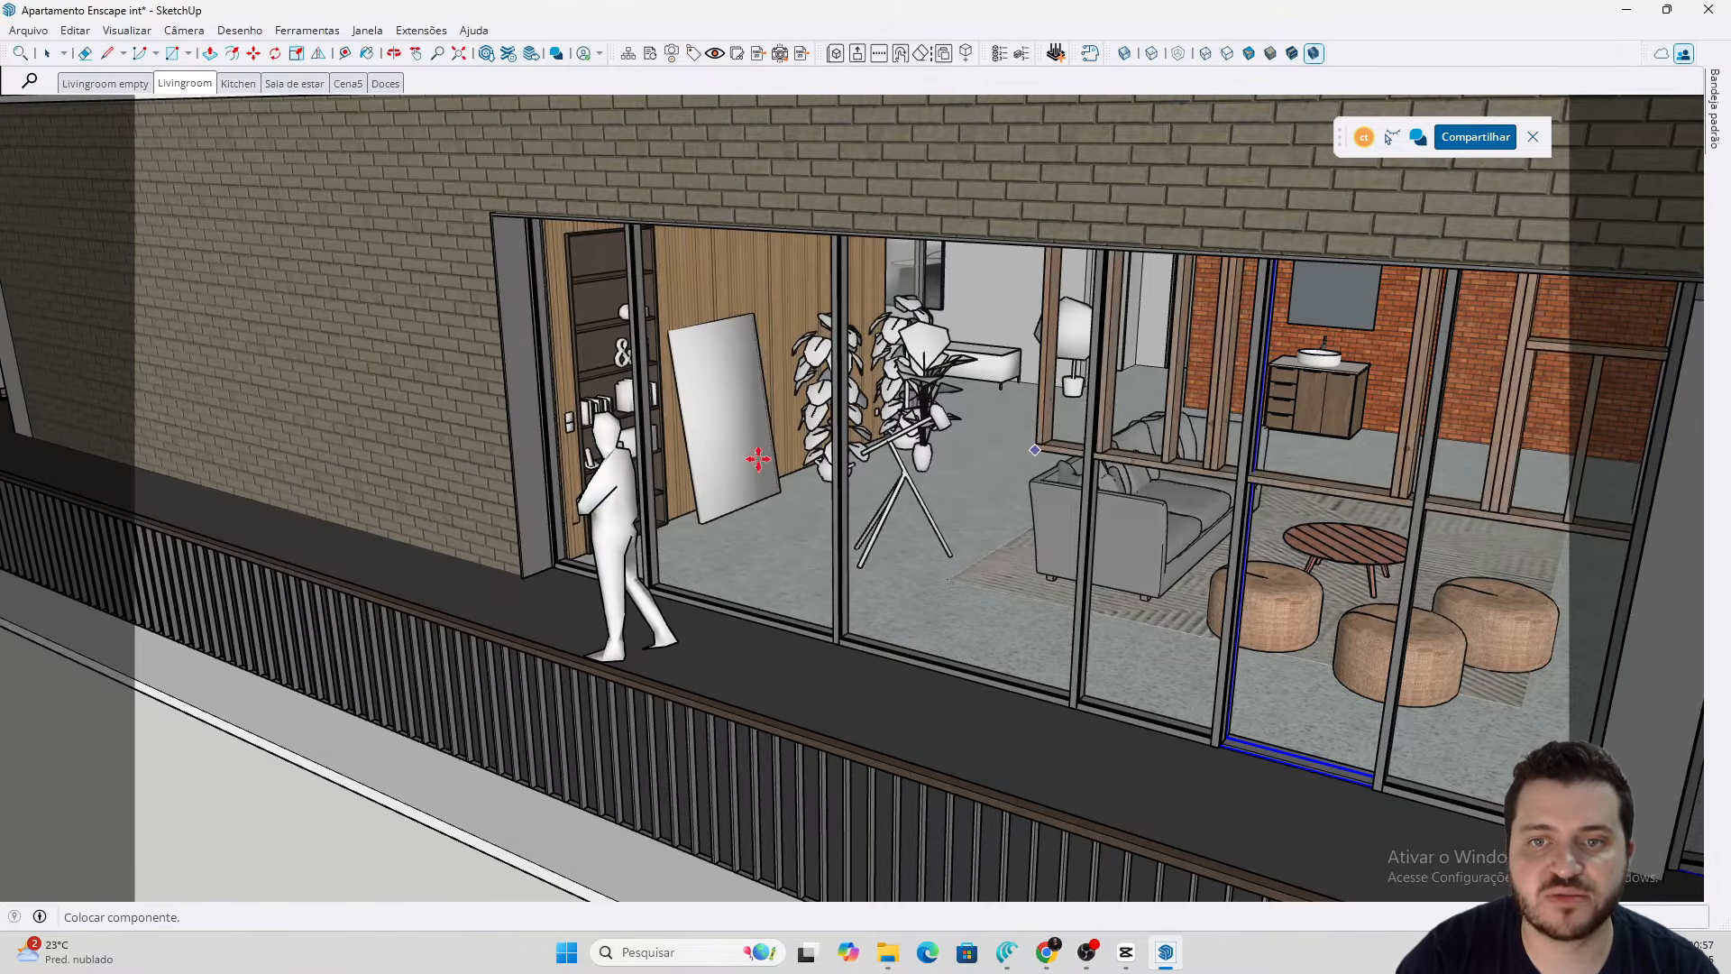
scroll(1156, 399, up, 4)
middle_drag(1156, 399, 1051, 437)
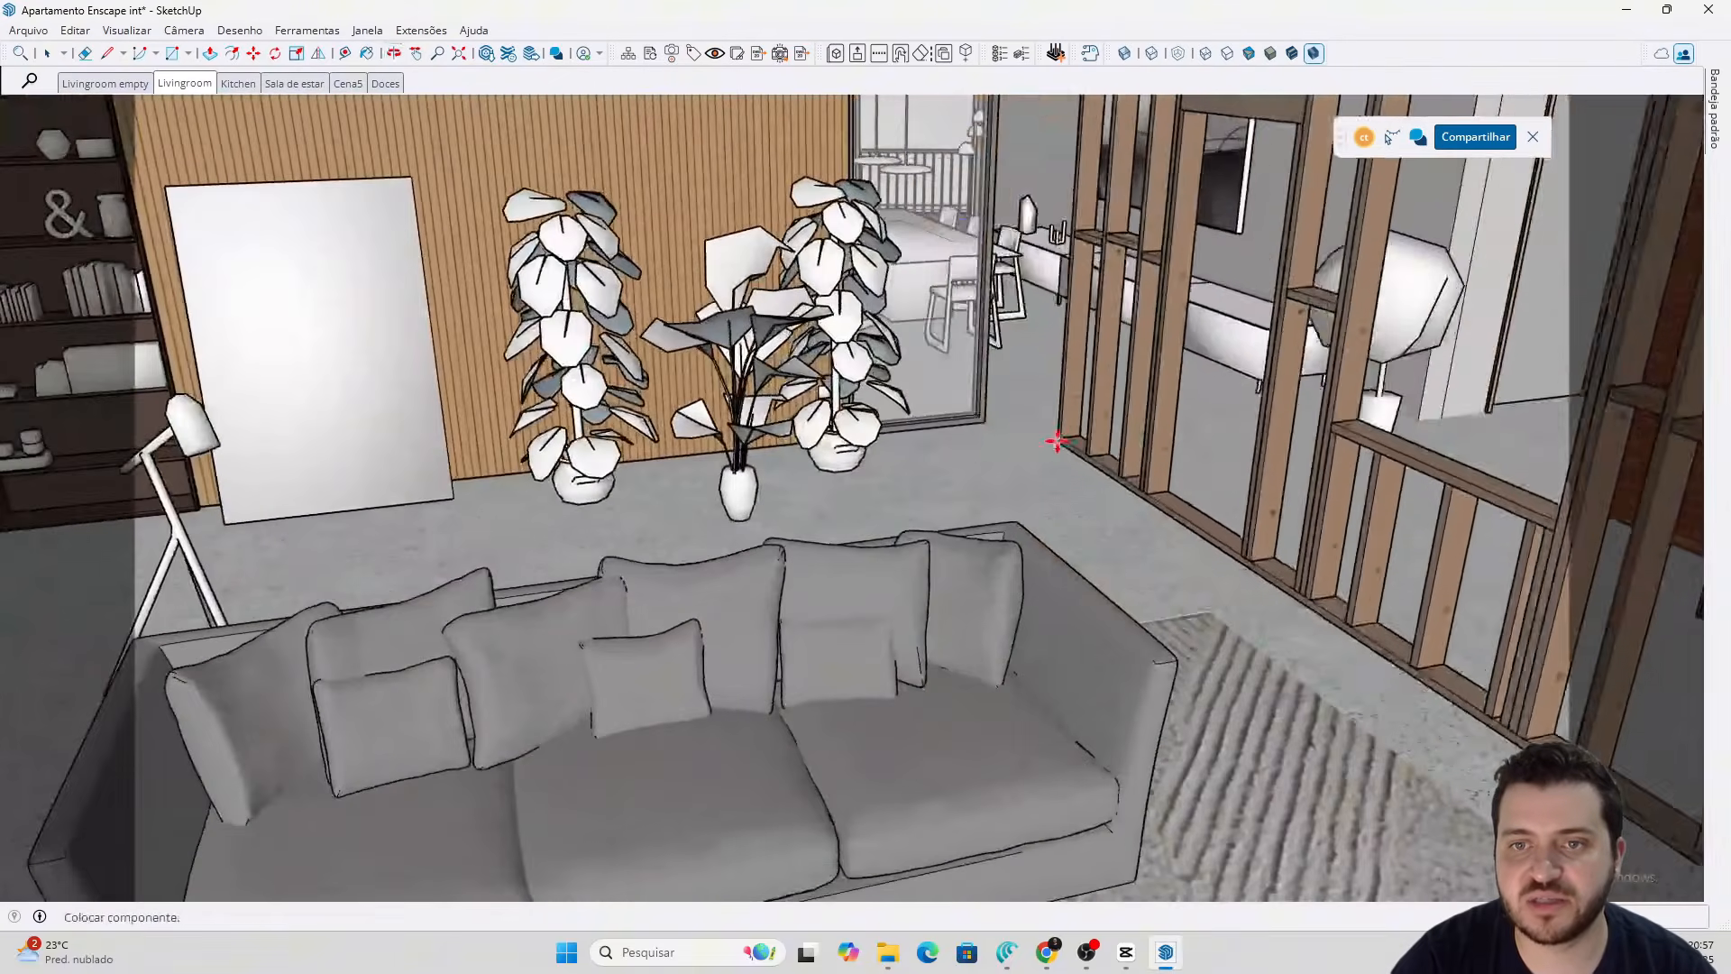
click(989, 425)
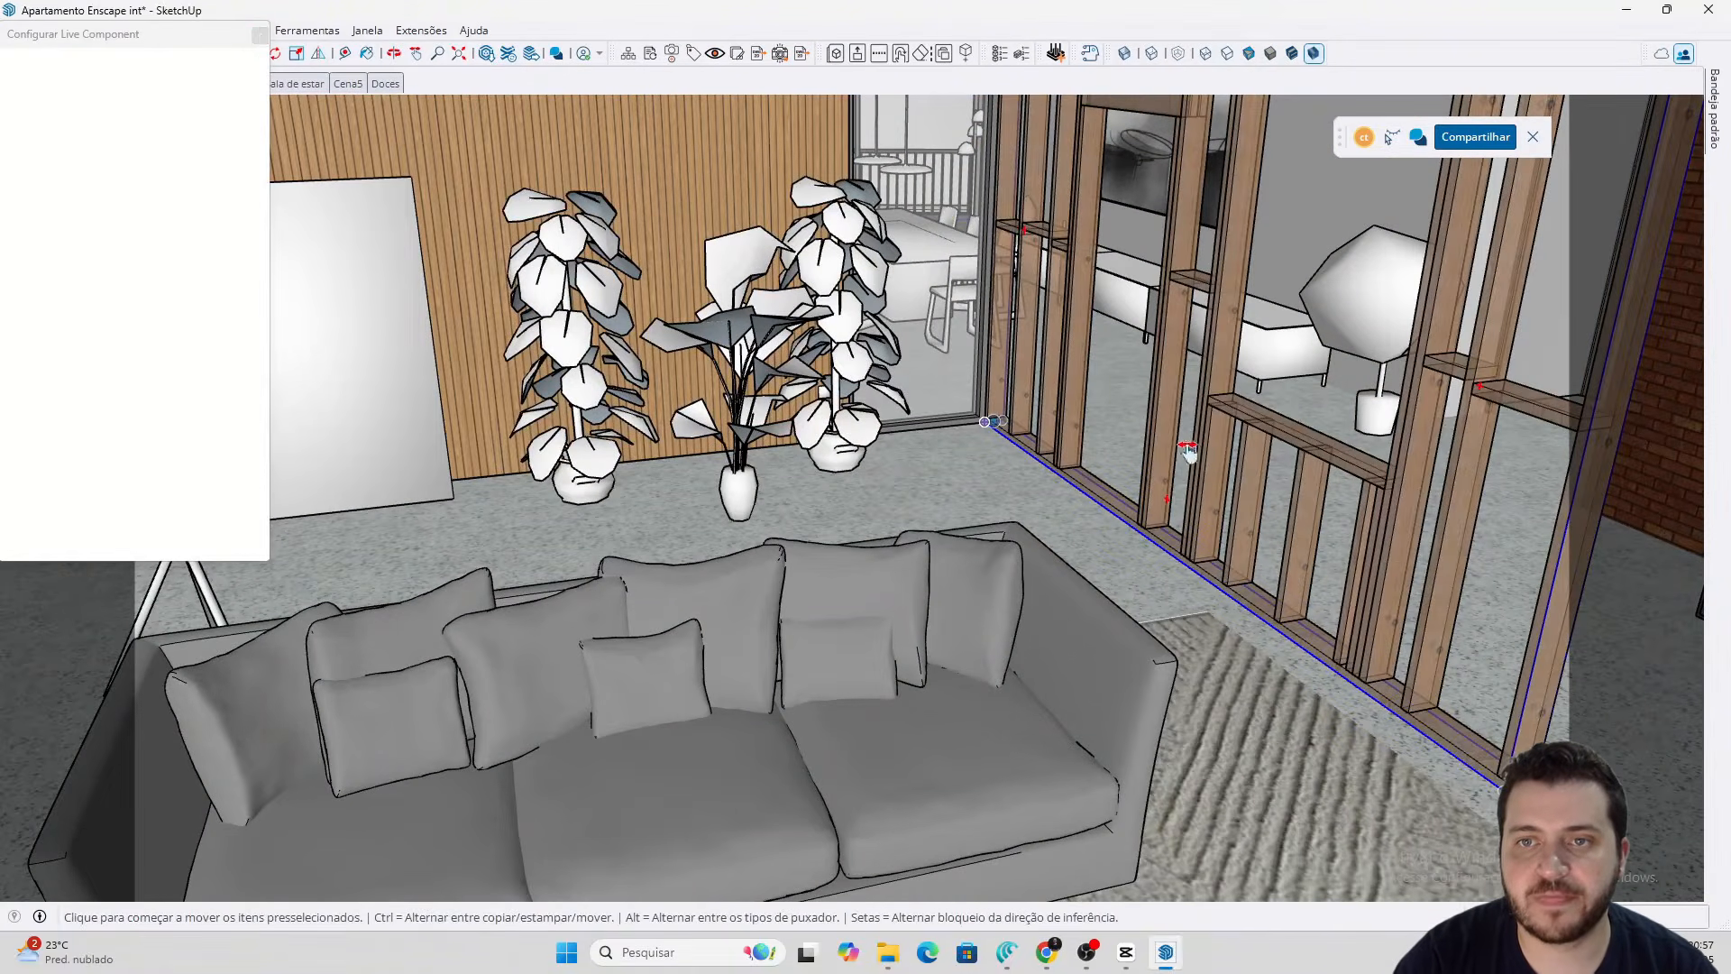
Measure from the framed wall's base corner up to the ceiling and set the wall component's height to 310 cm
middle_drag(1163, 446, 959, 625)
middle_drag(1000, 517, 997, 441)
scroll(1016, 432, down, 2)
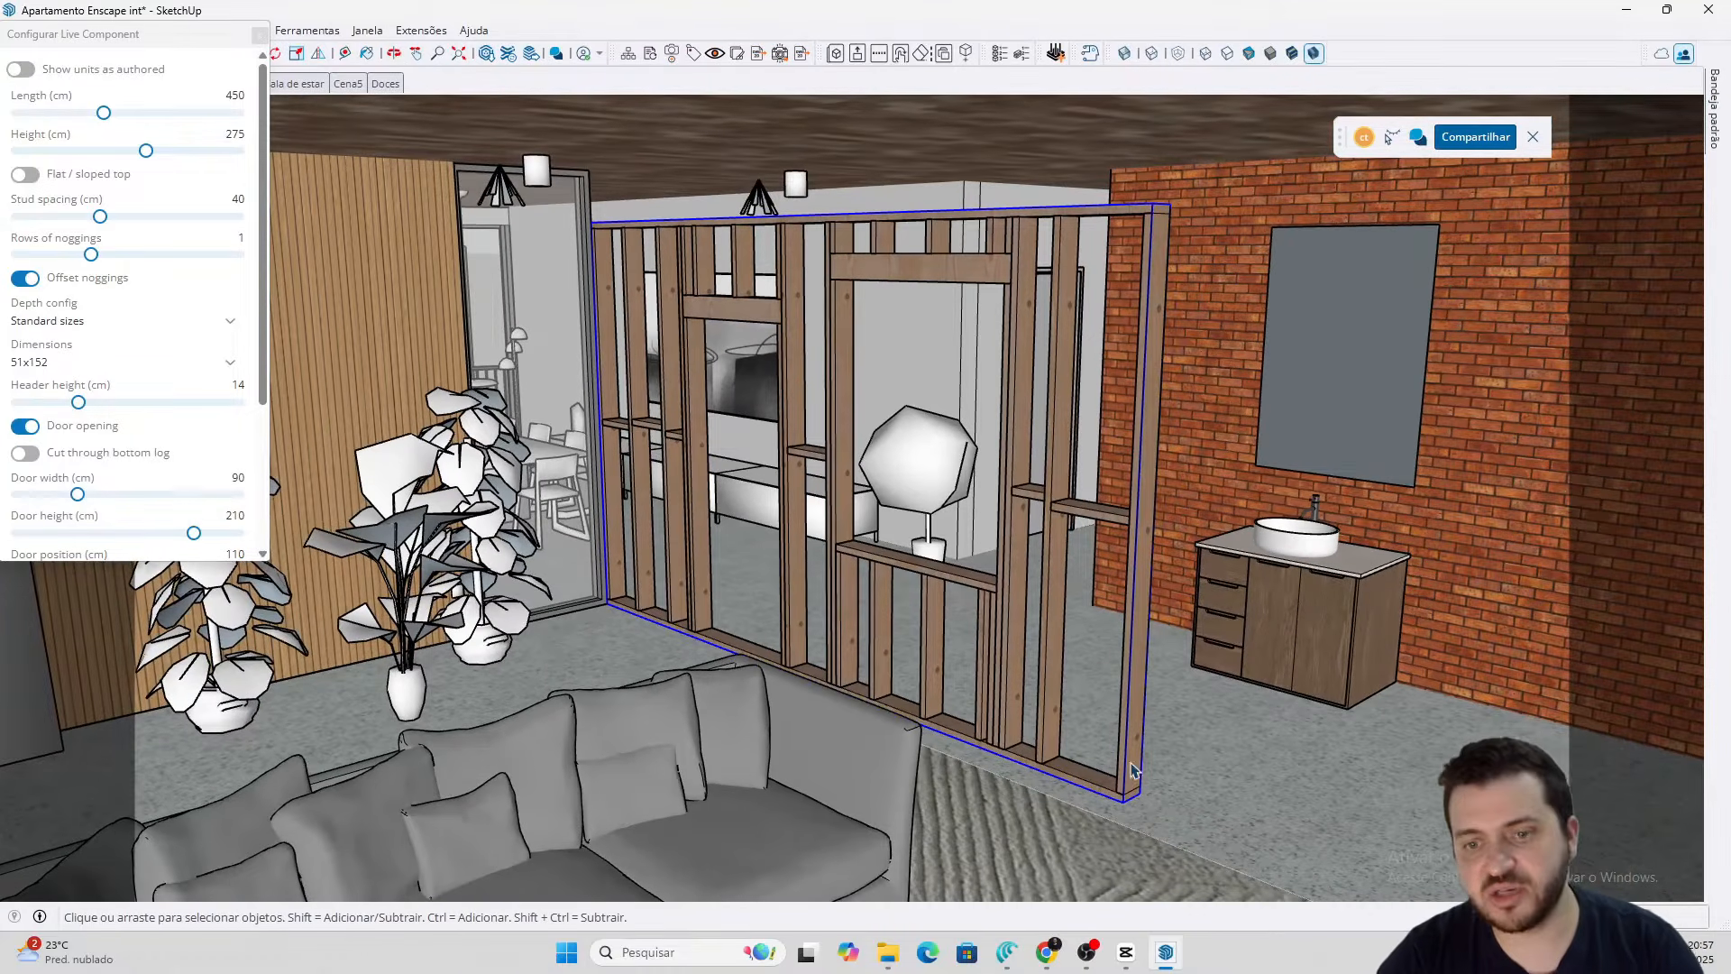
key(t)
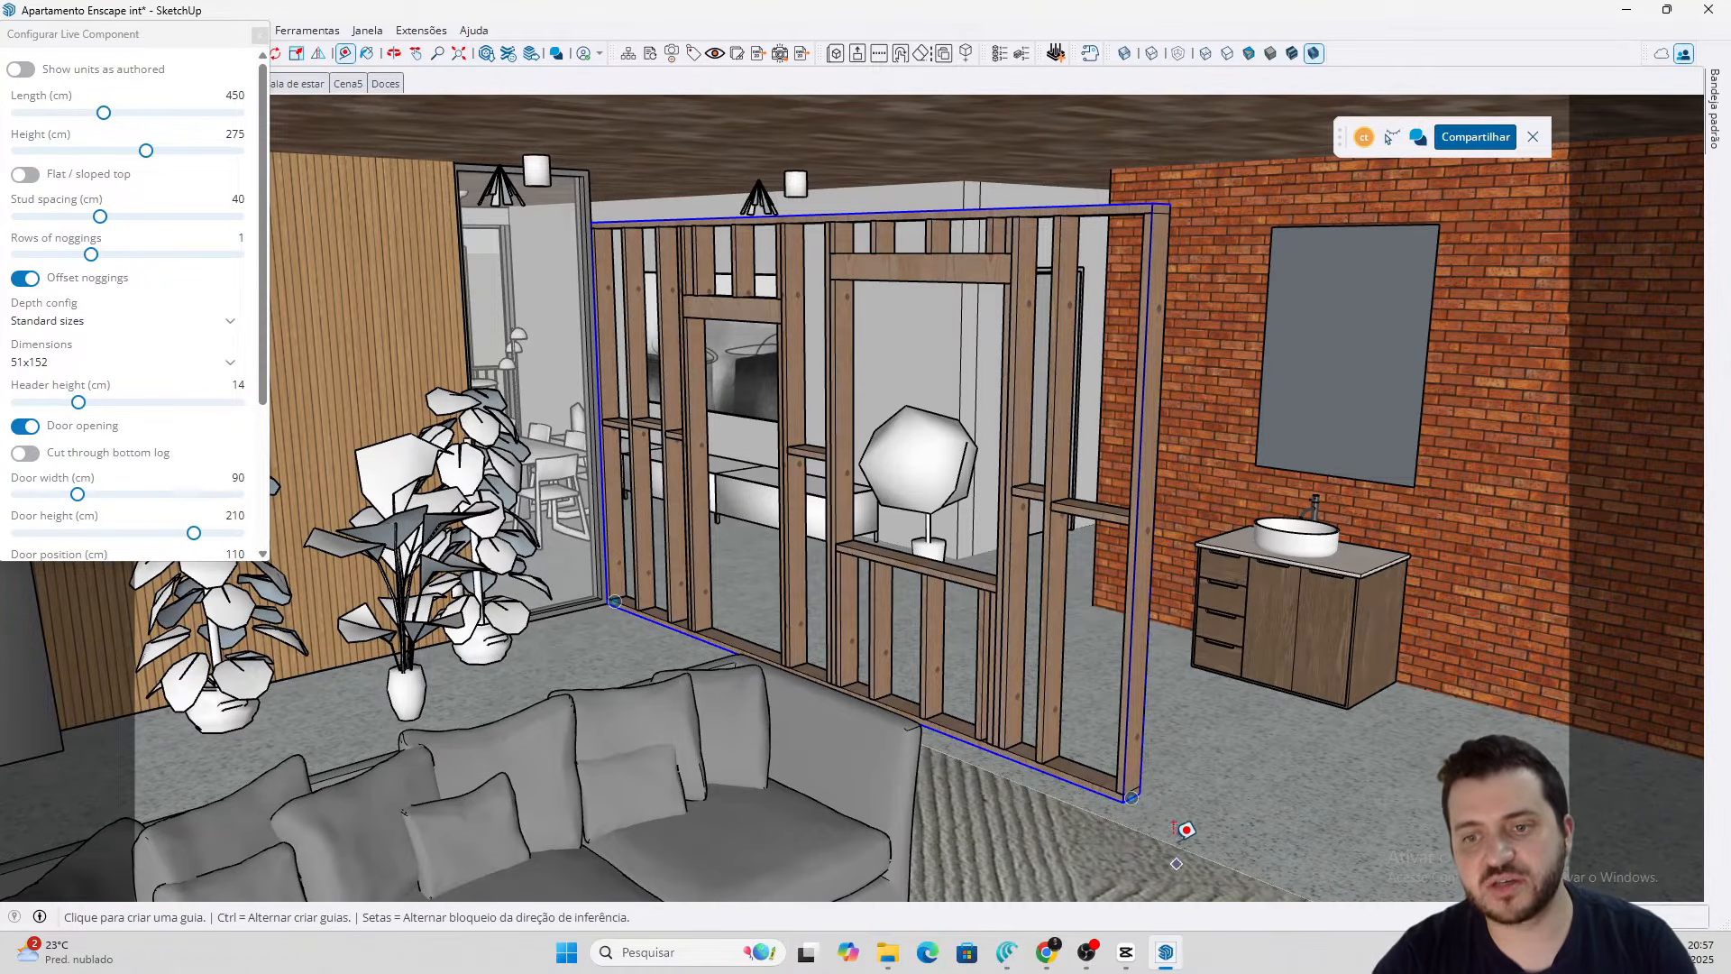
click(1131, 796)
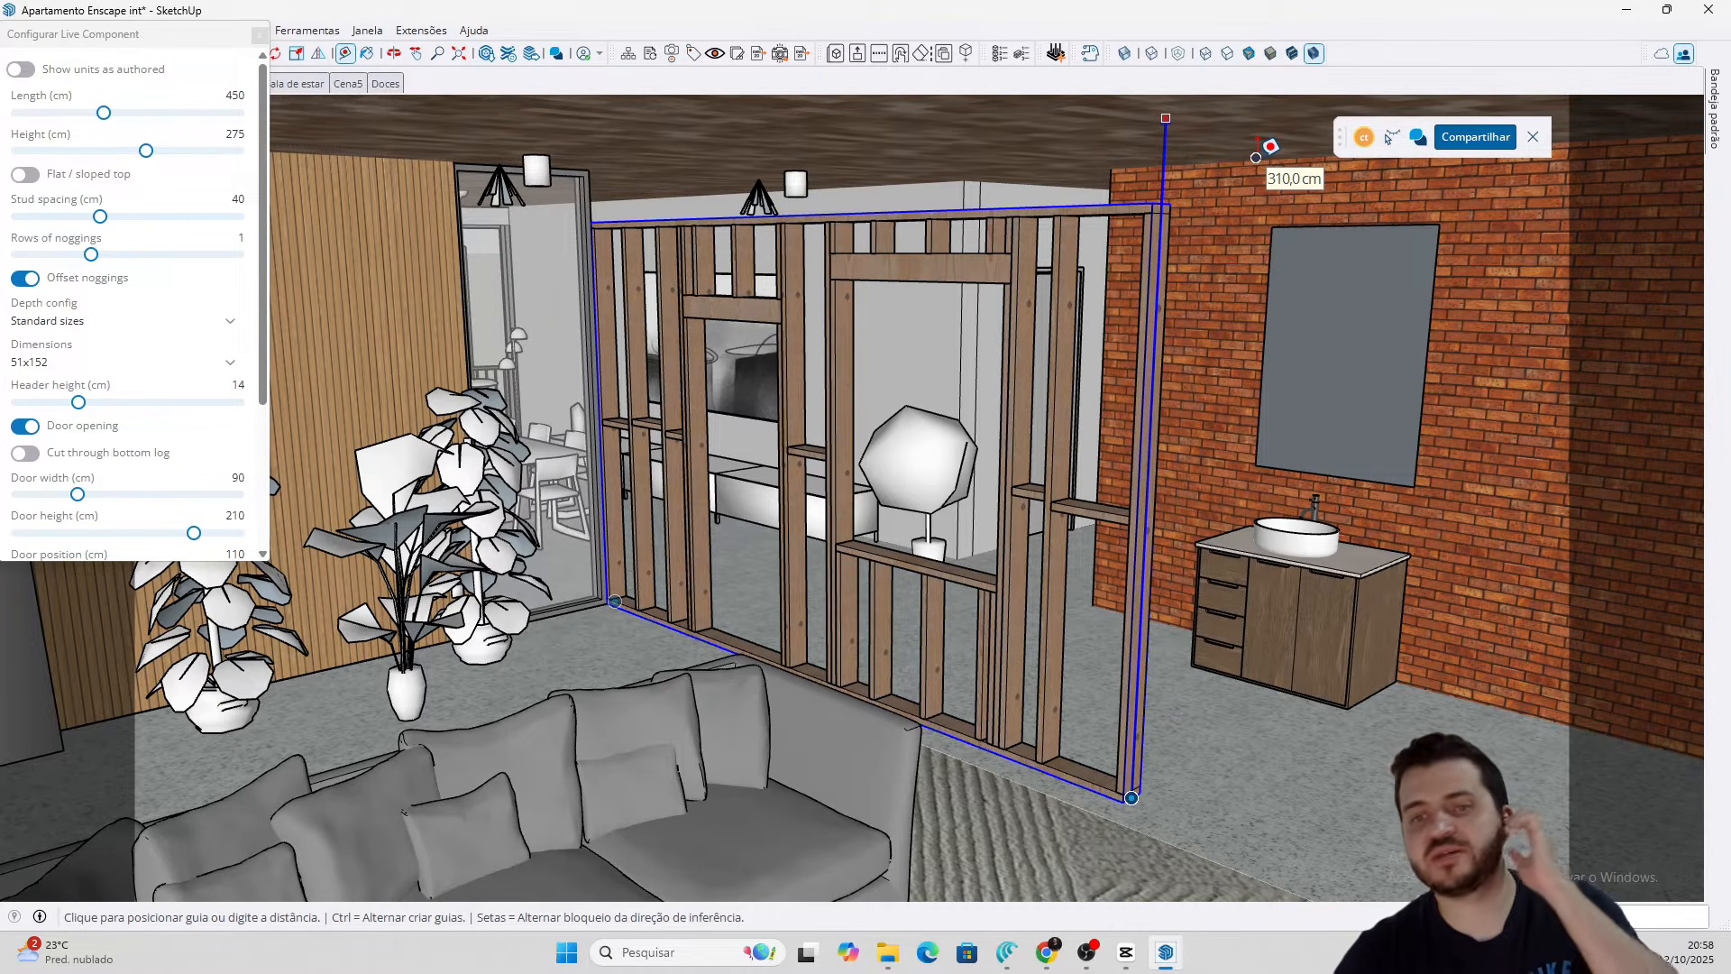
key(Escape)
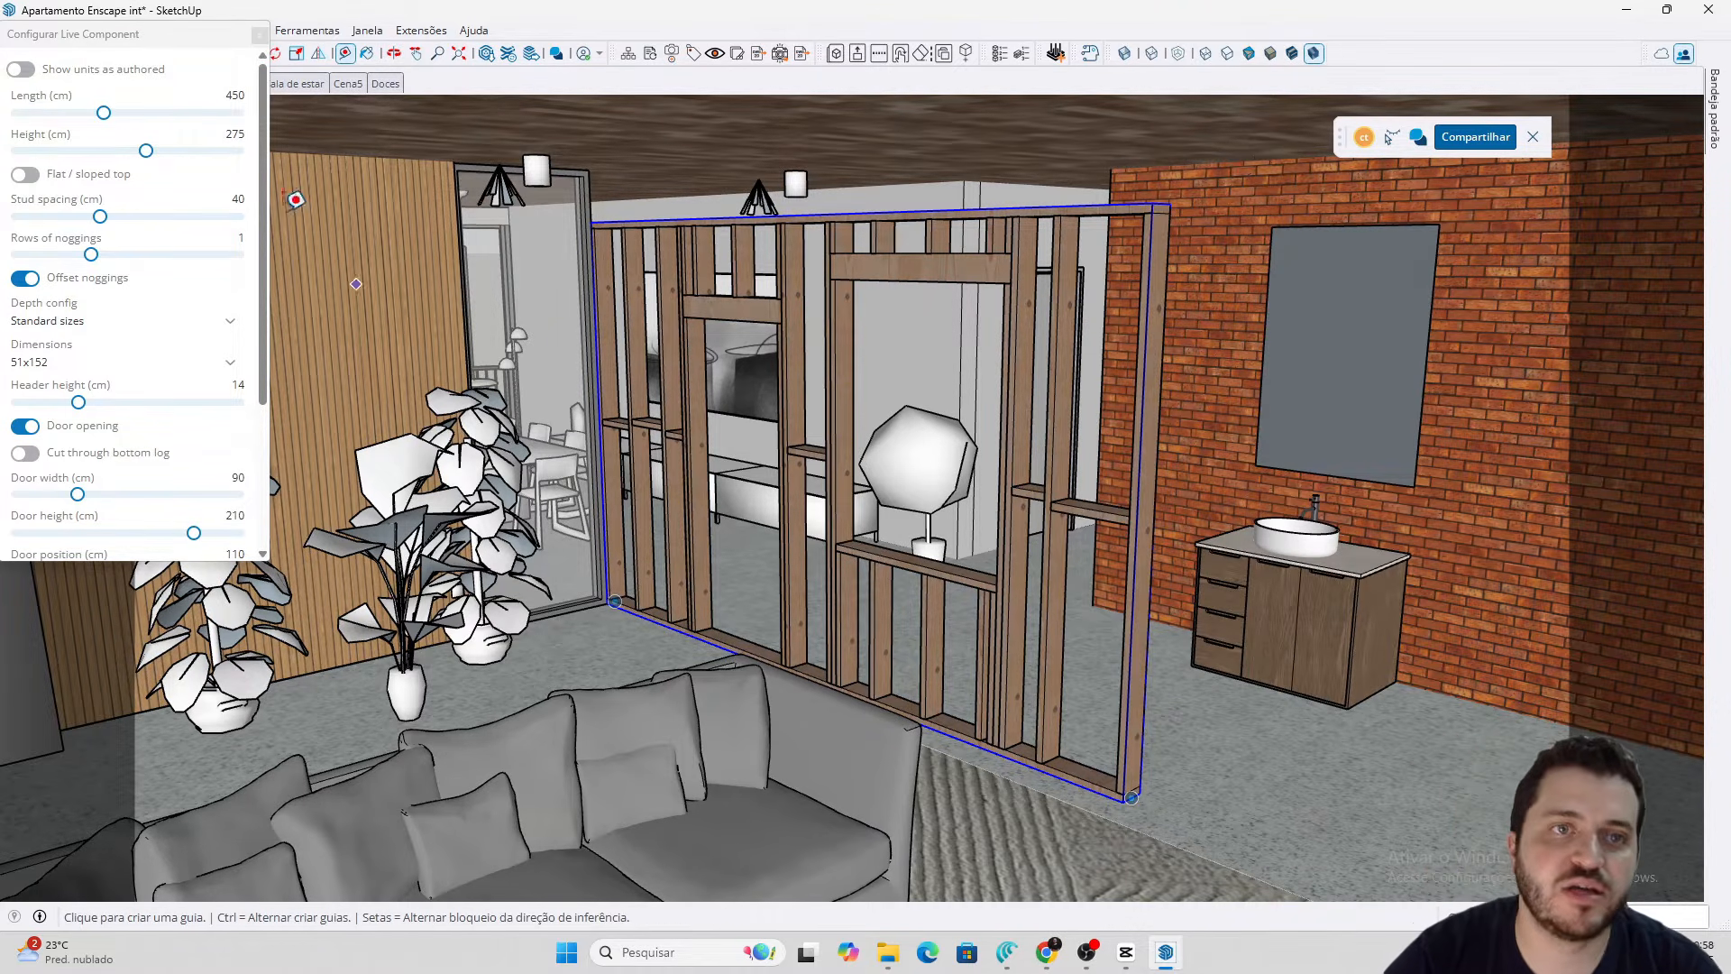
click(235, 133)
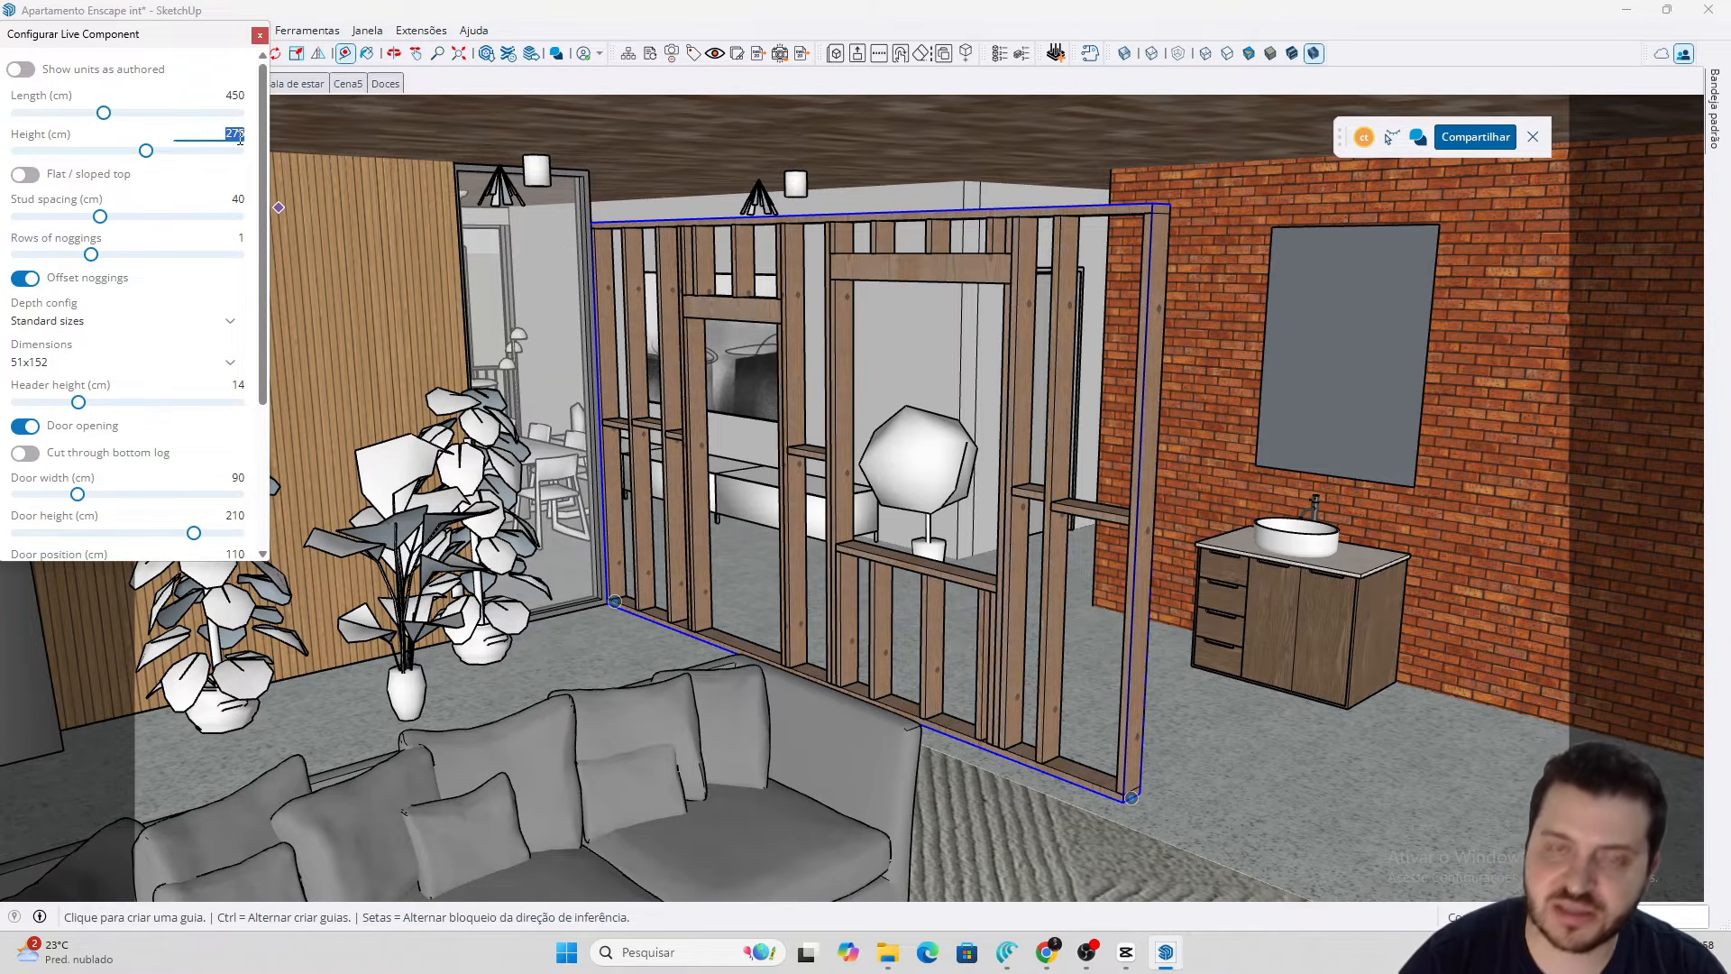
text(310)
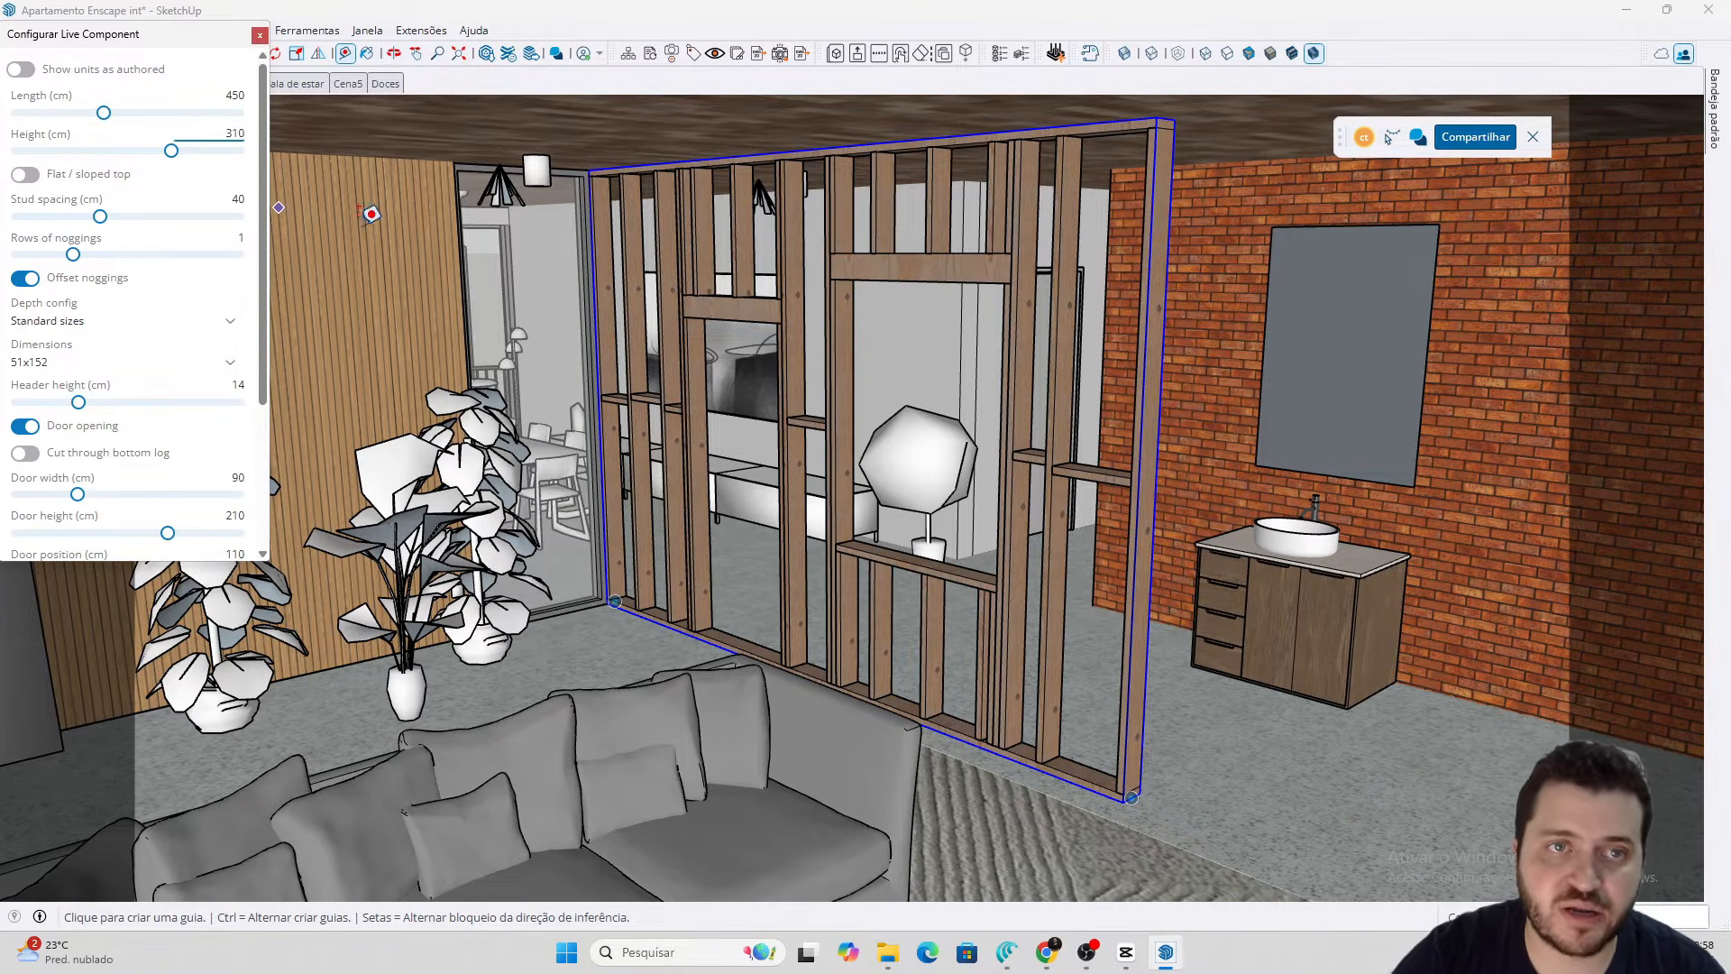
Try to scale the framed wall's height up to the ceiling, and undo the scaling
key(s)
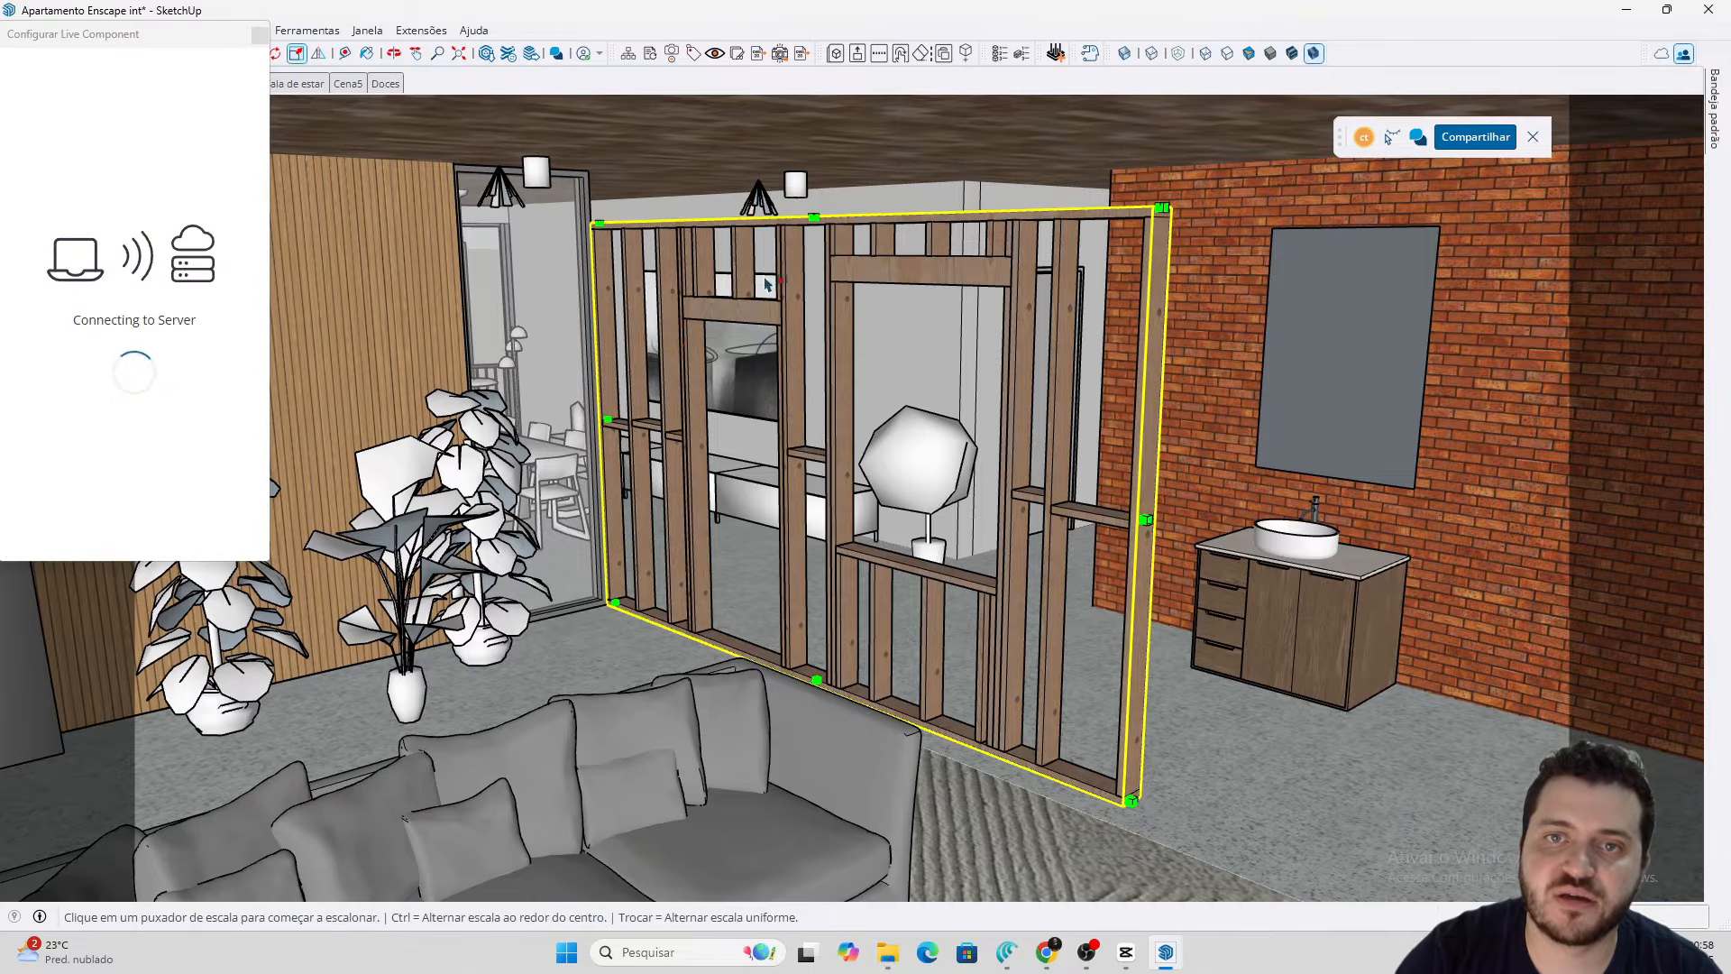
click(814, 217)
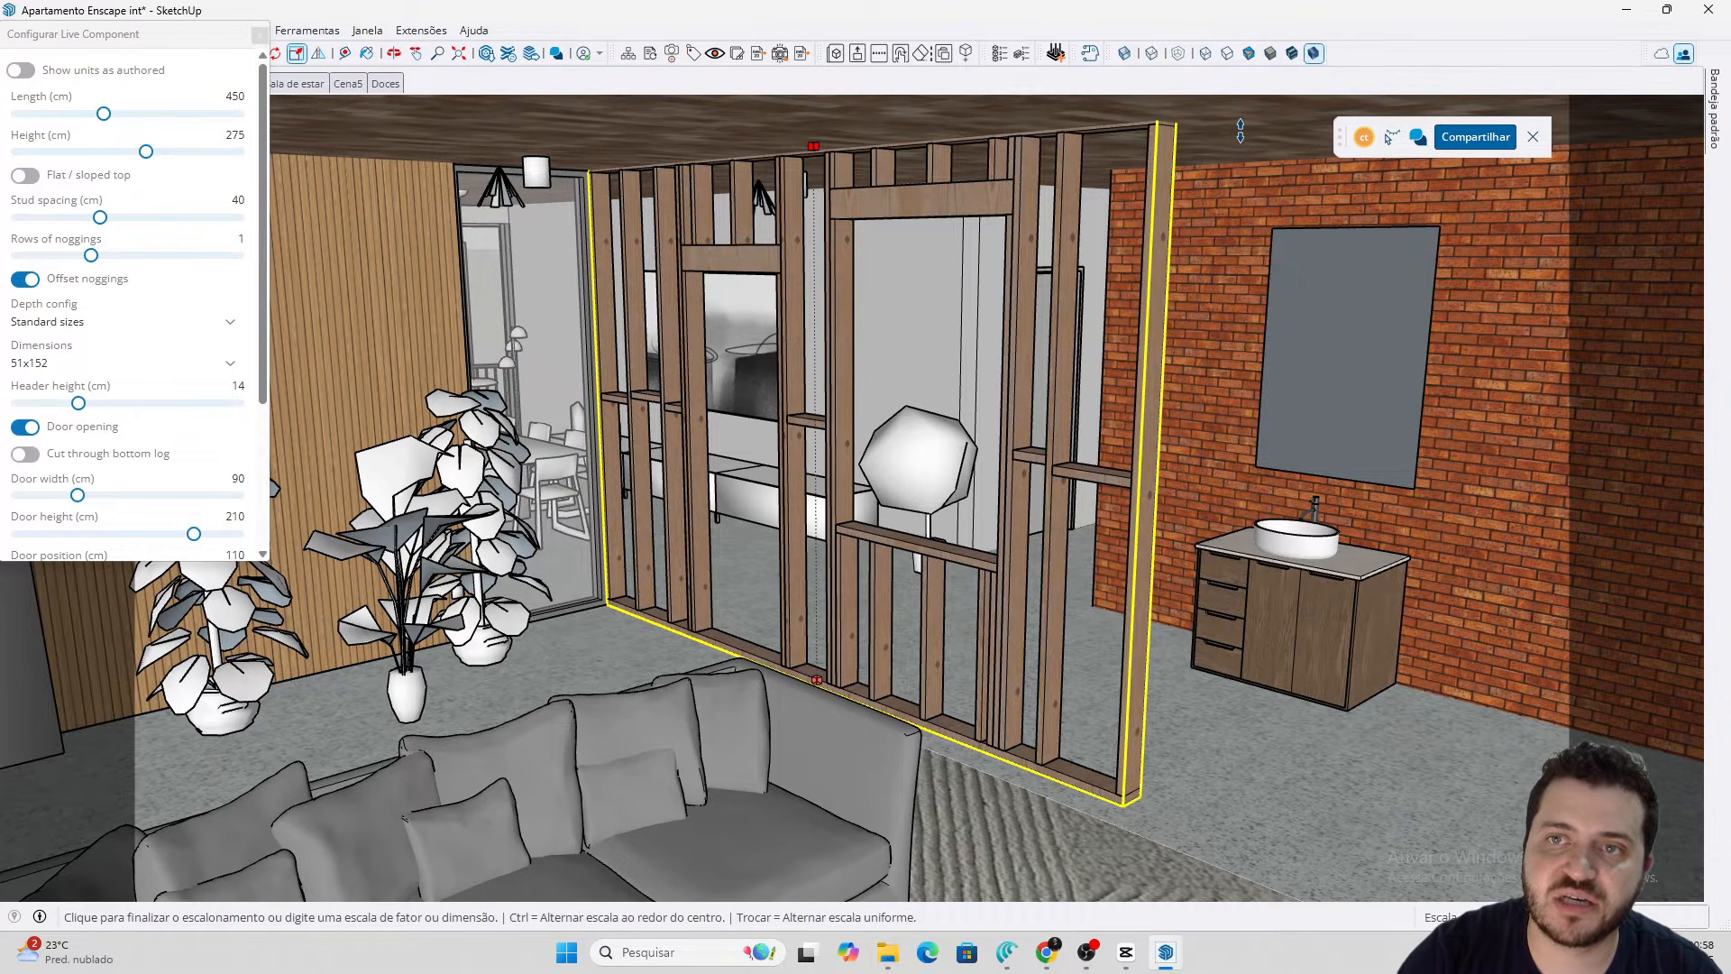
click(1261, 128)
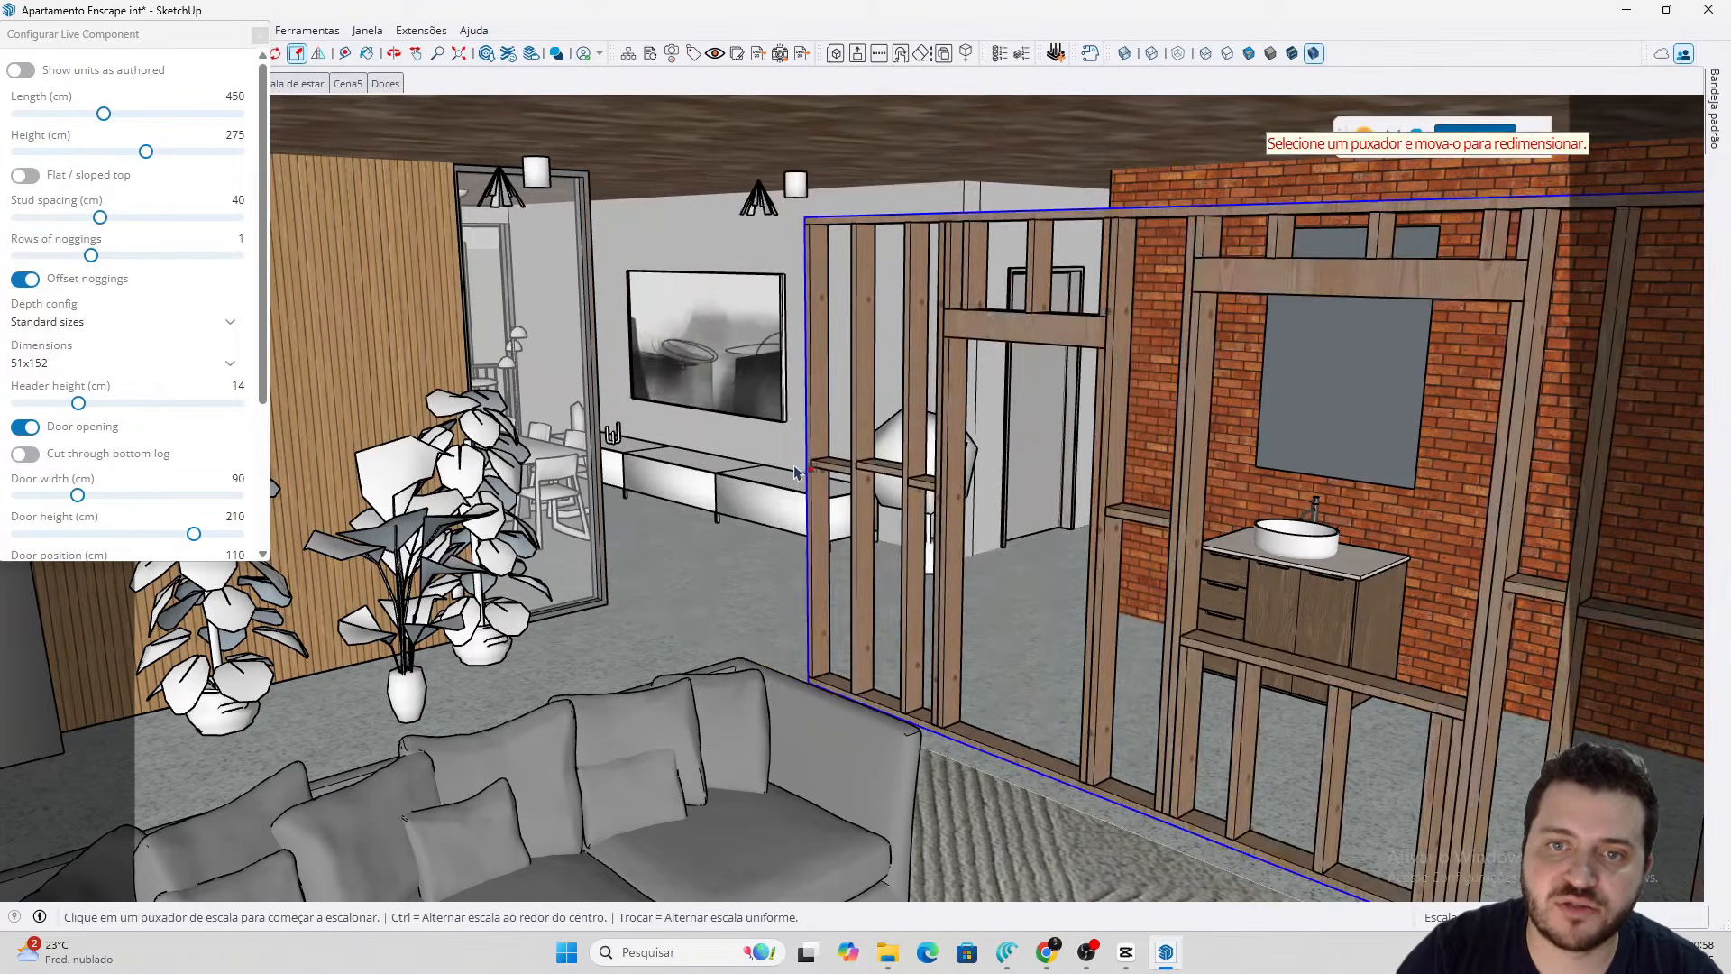
key(ctrl+z)
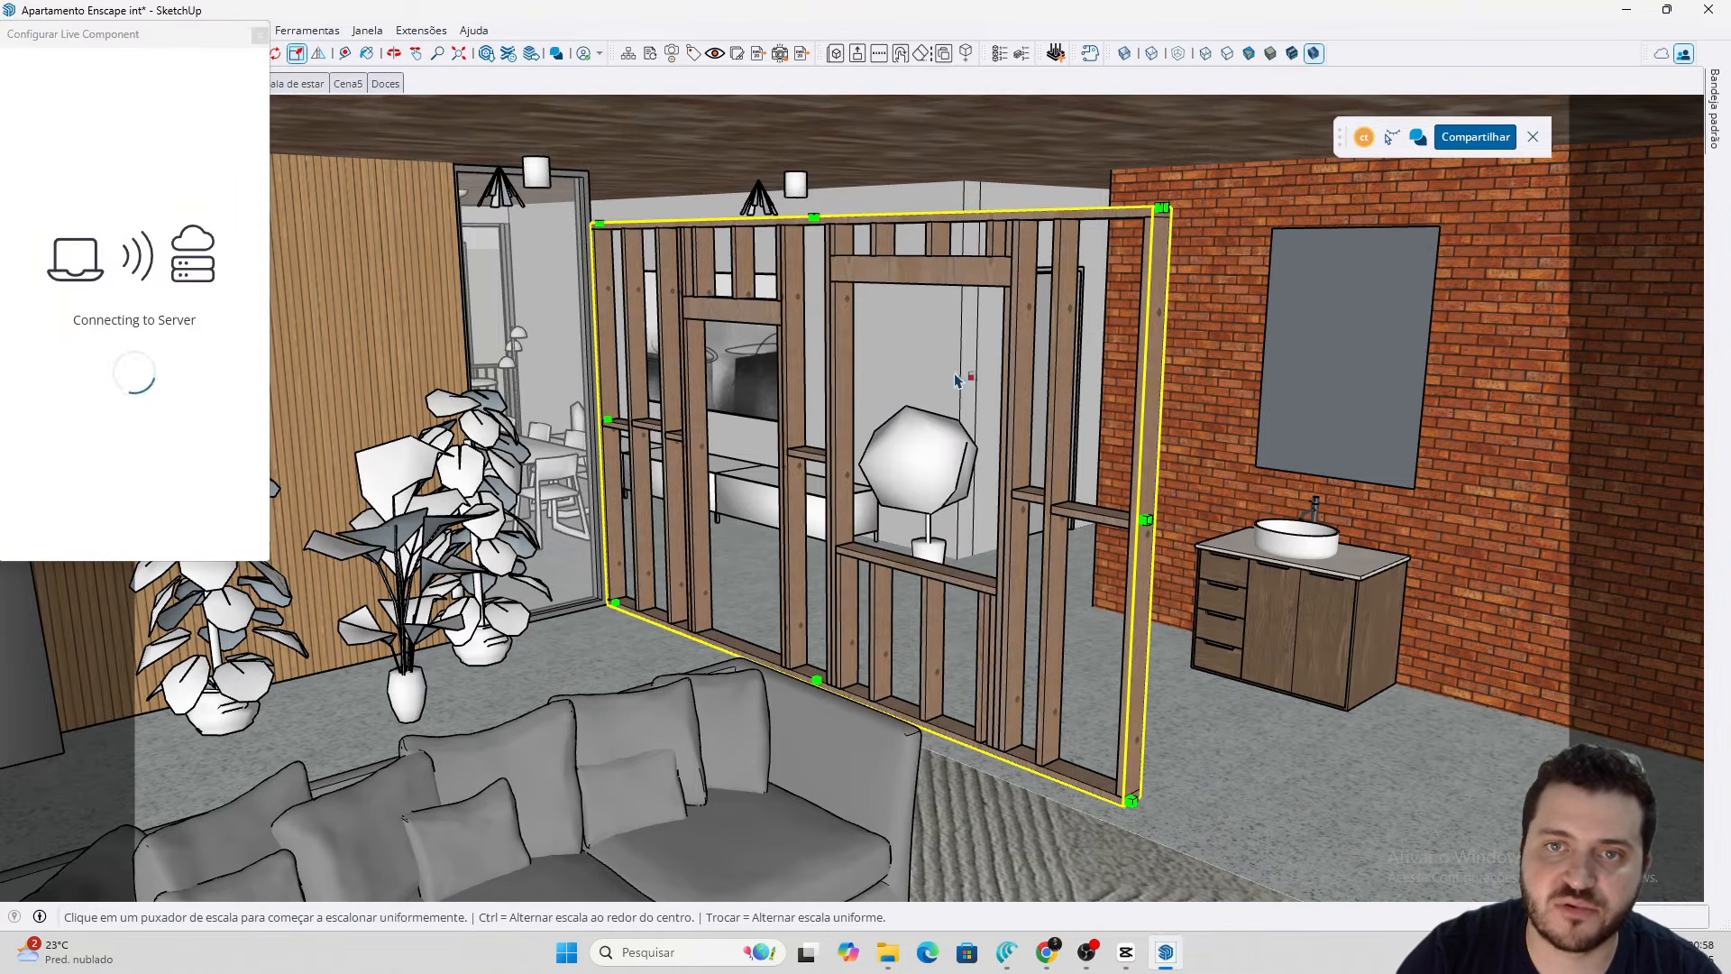
Scale the framed wall from its upper corner to the white side wall, about 760.5 cm long and 305 cm high
middle_drag(1072, 491, 719, 275)
click(717, 268)
middle_drag(1134, 367, 1006, 296)
shift+middle_drag(1101, 241, 1058, 364)
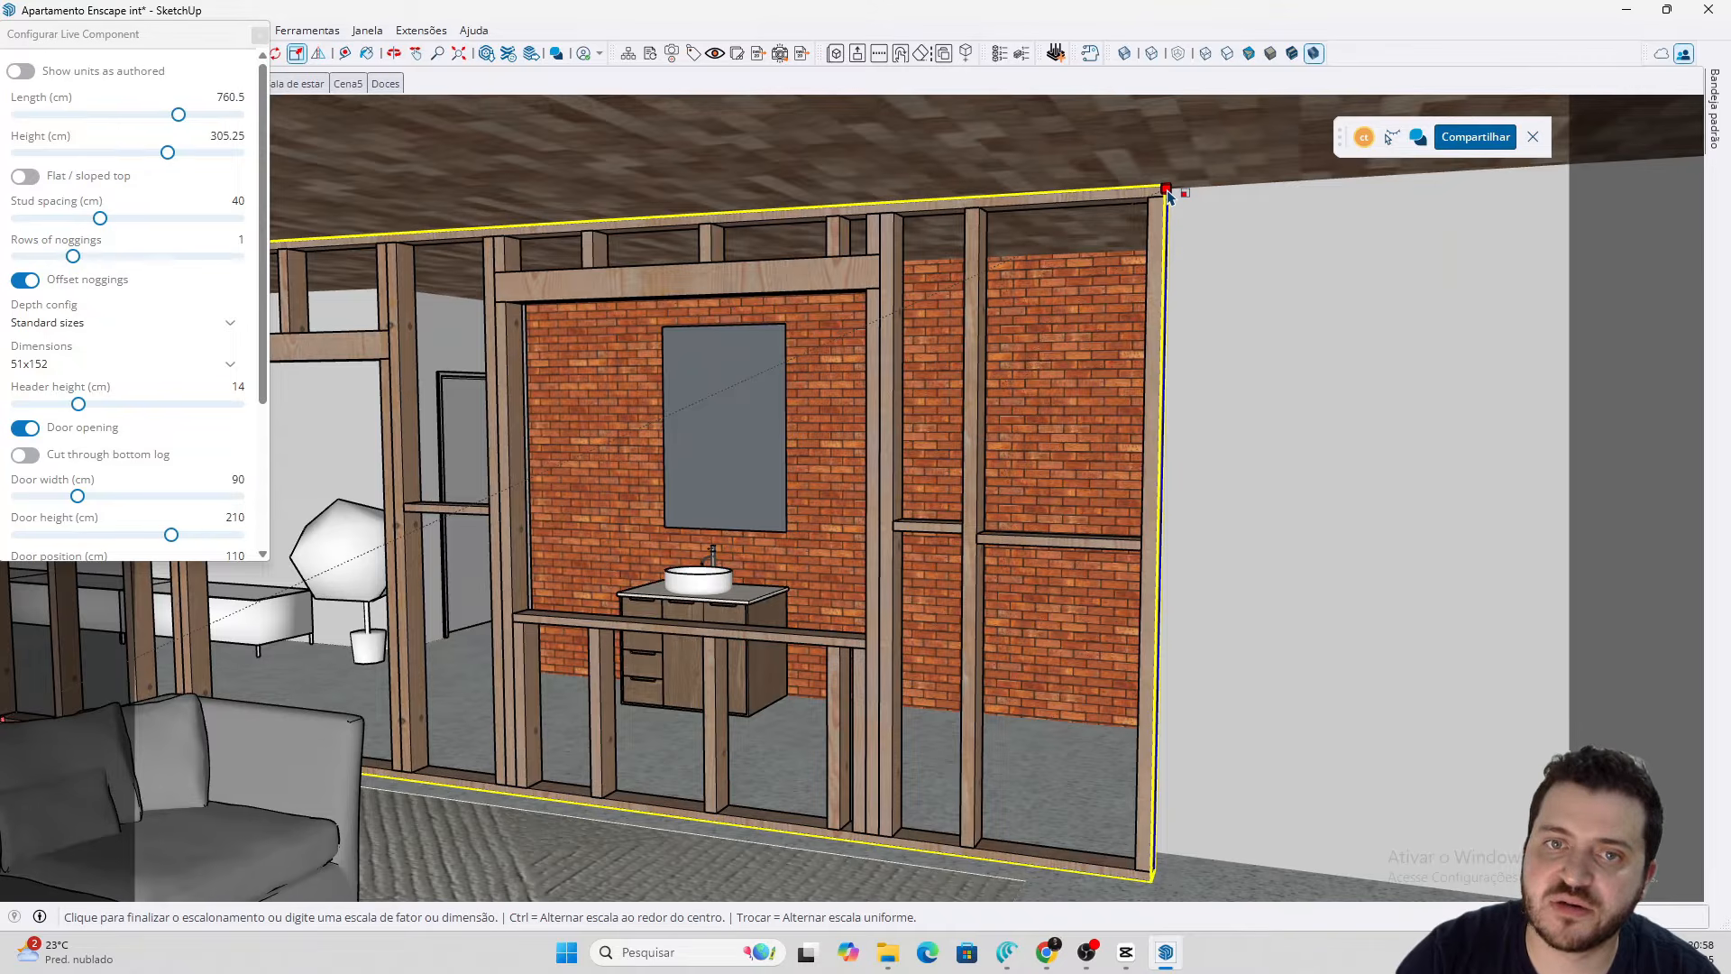
click(1167, 194)
middle_drag(983, 320, 947, 338)
key(s)
middle_drag(1037, 396, 870, 428)
key(space)
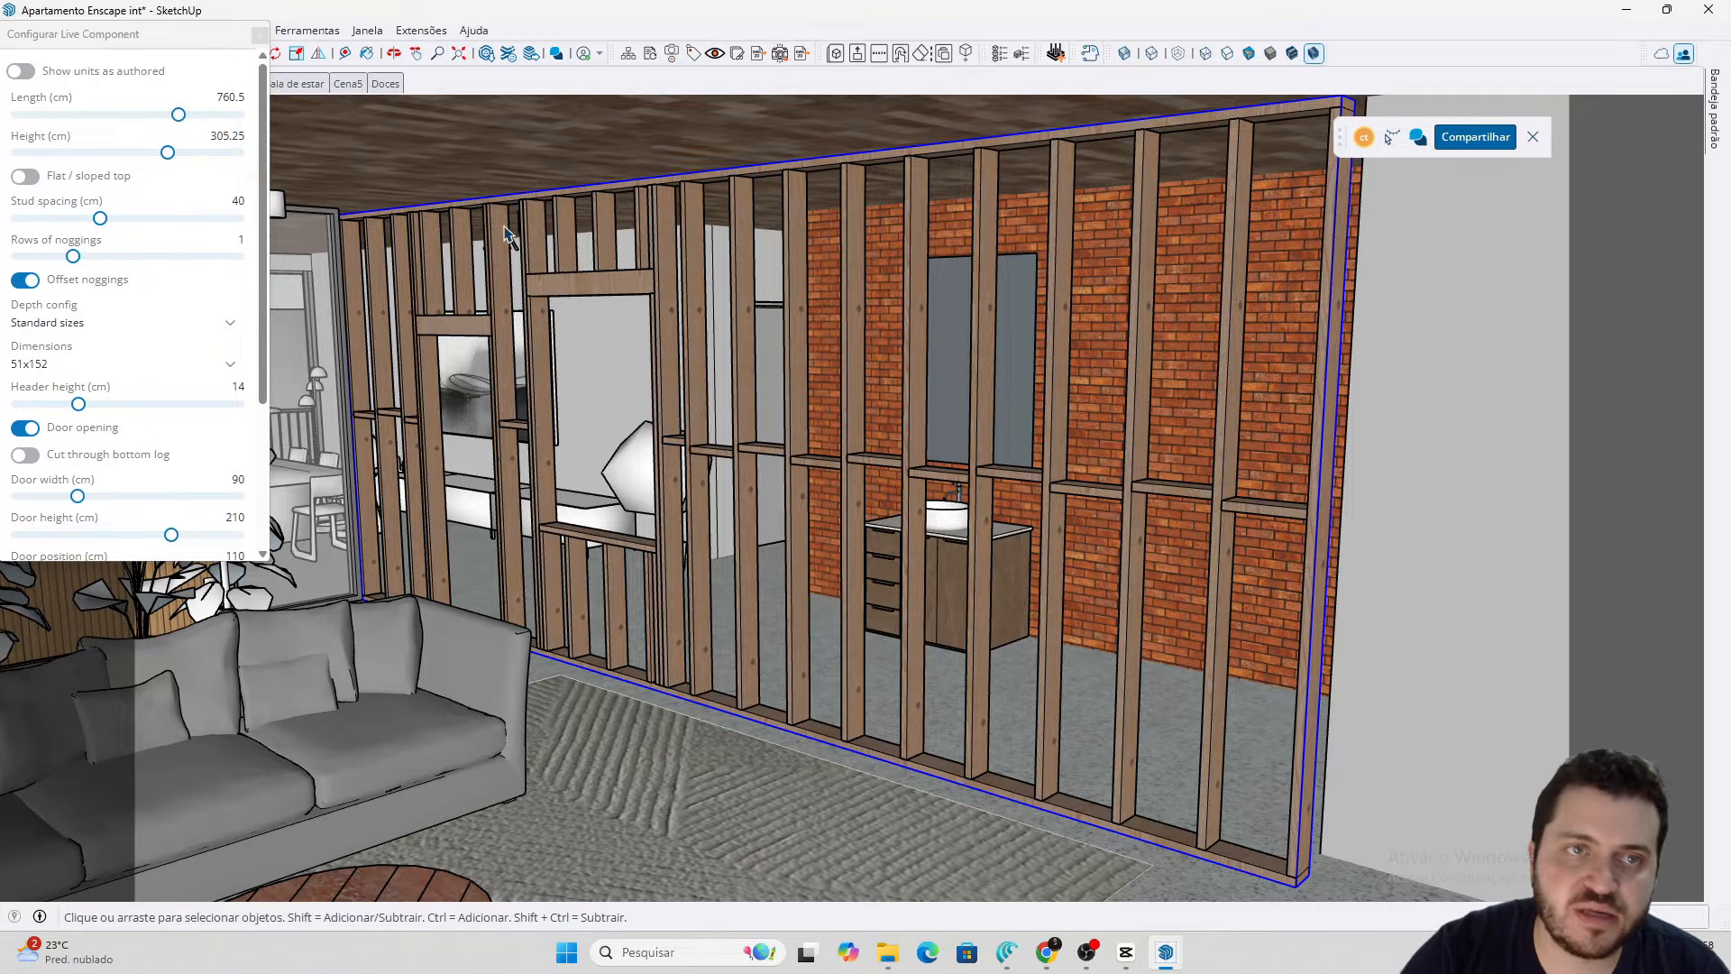
Set the stretched framed wall's height to 310 cm in its live component settings
double_click(223, 134)
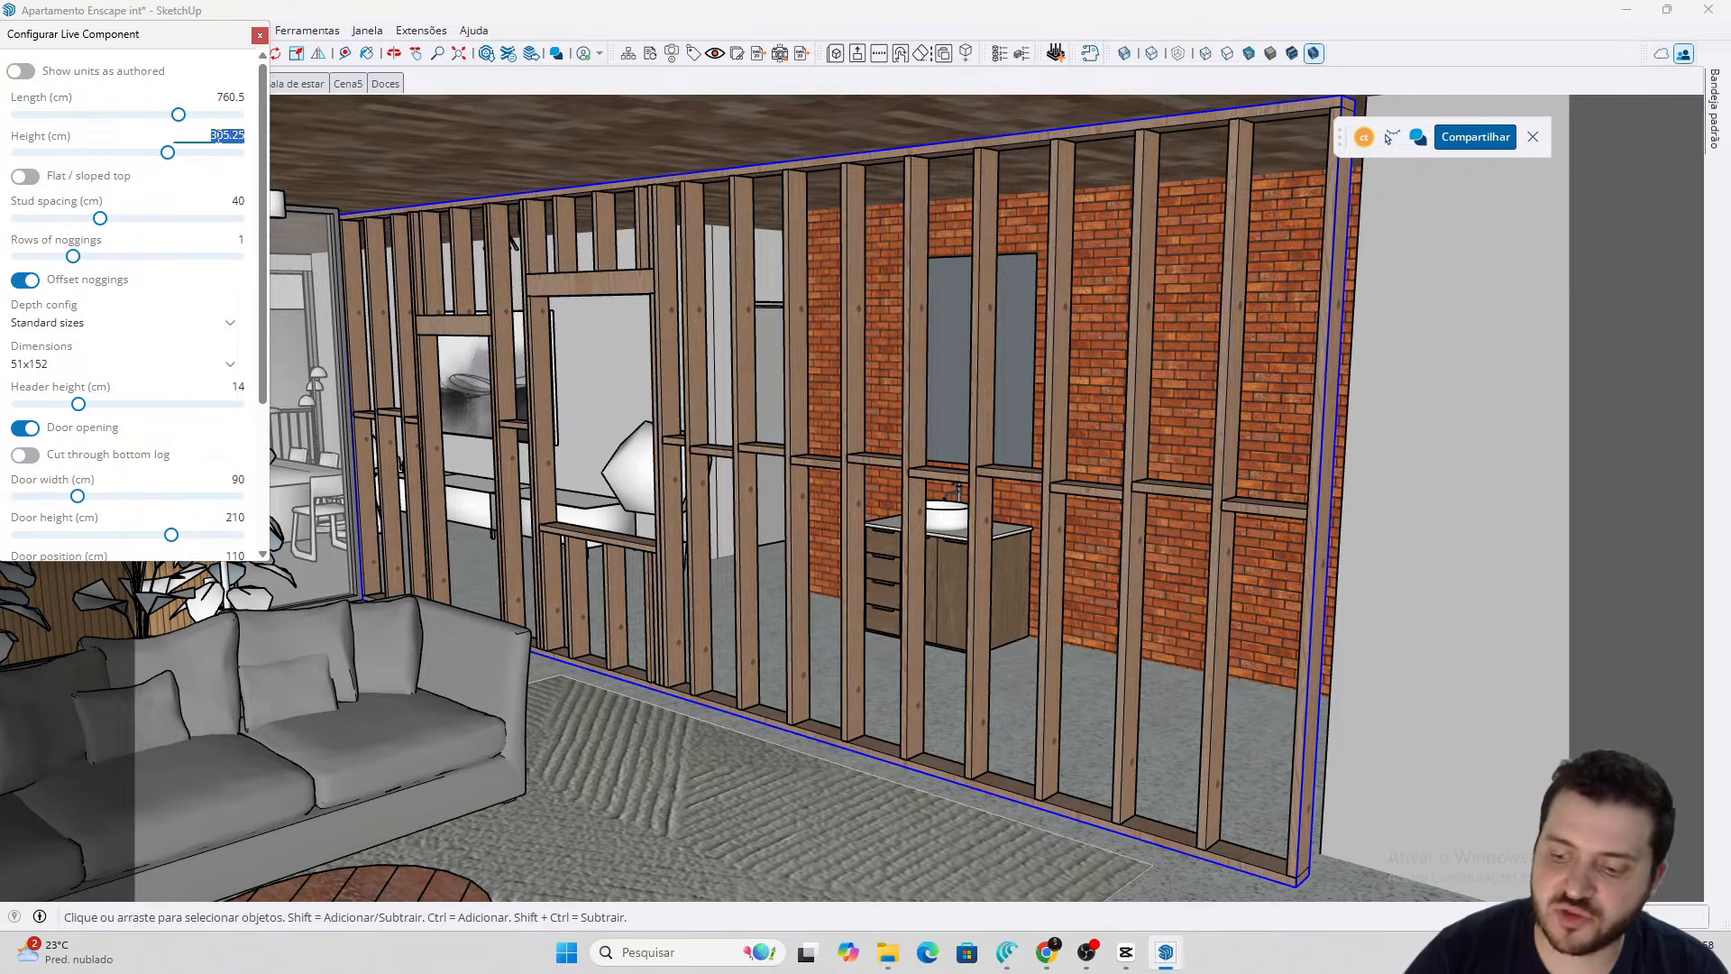
text(310)
key(Return)
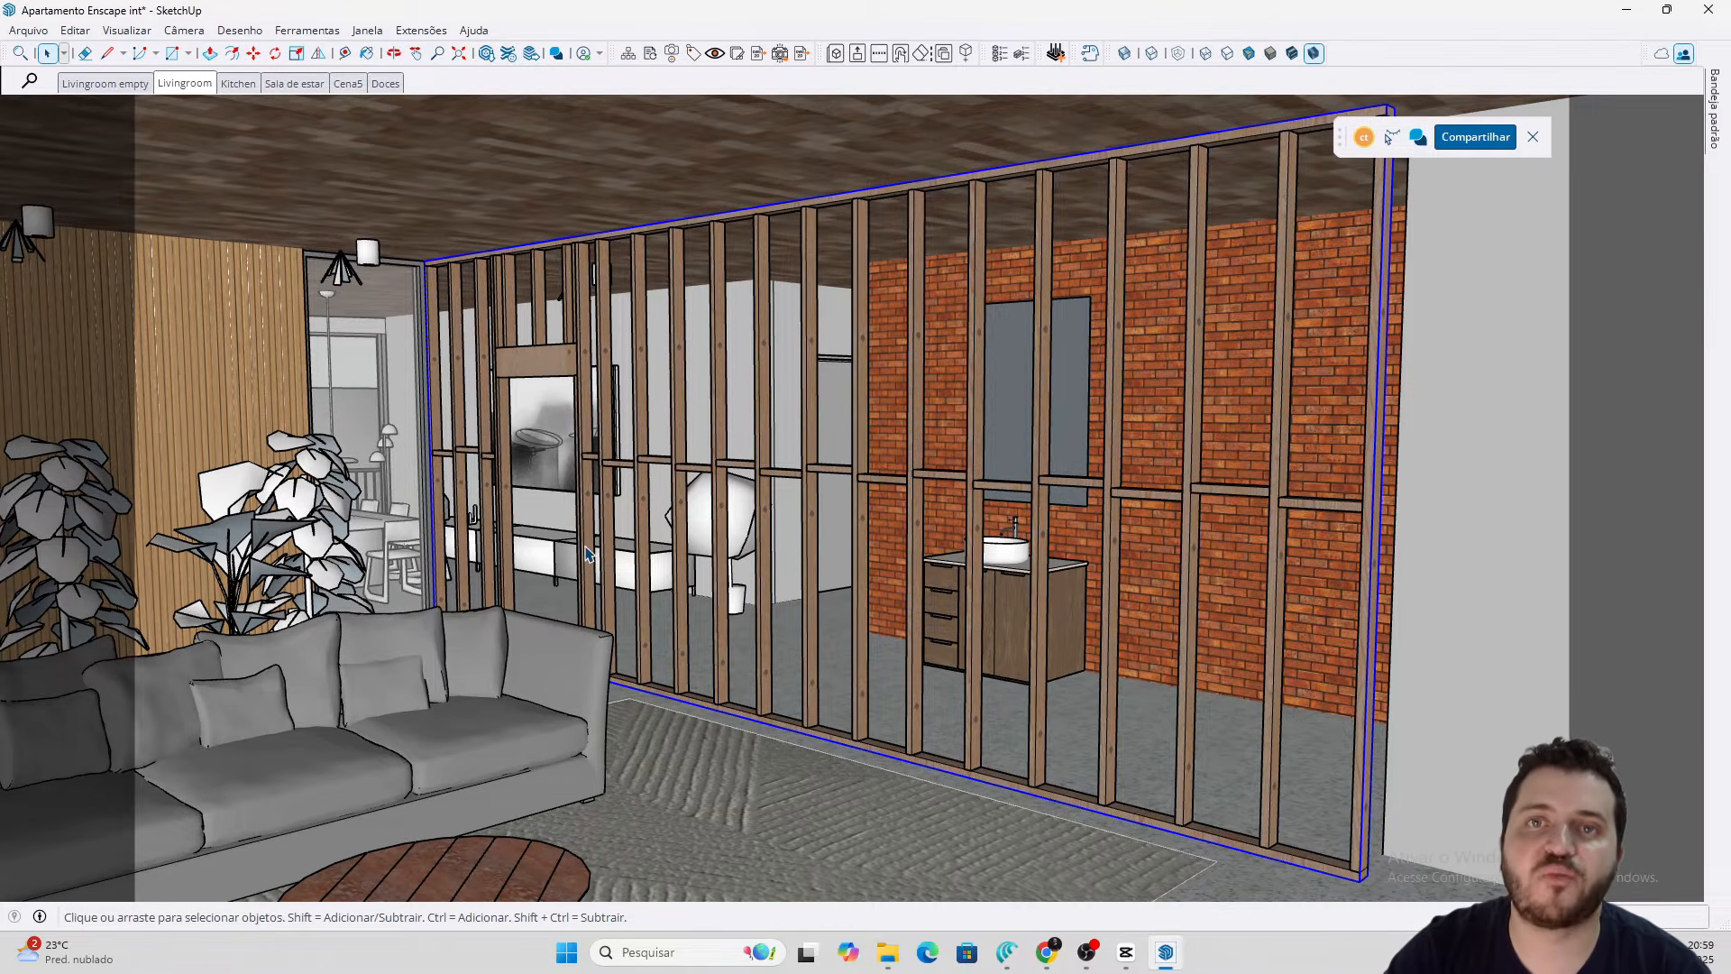
Switch to the Doces scene and close the floating collaboration bar
middle_drag(590, 553, 696, 552)
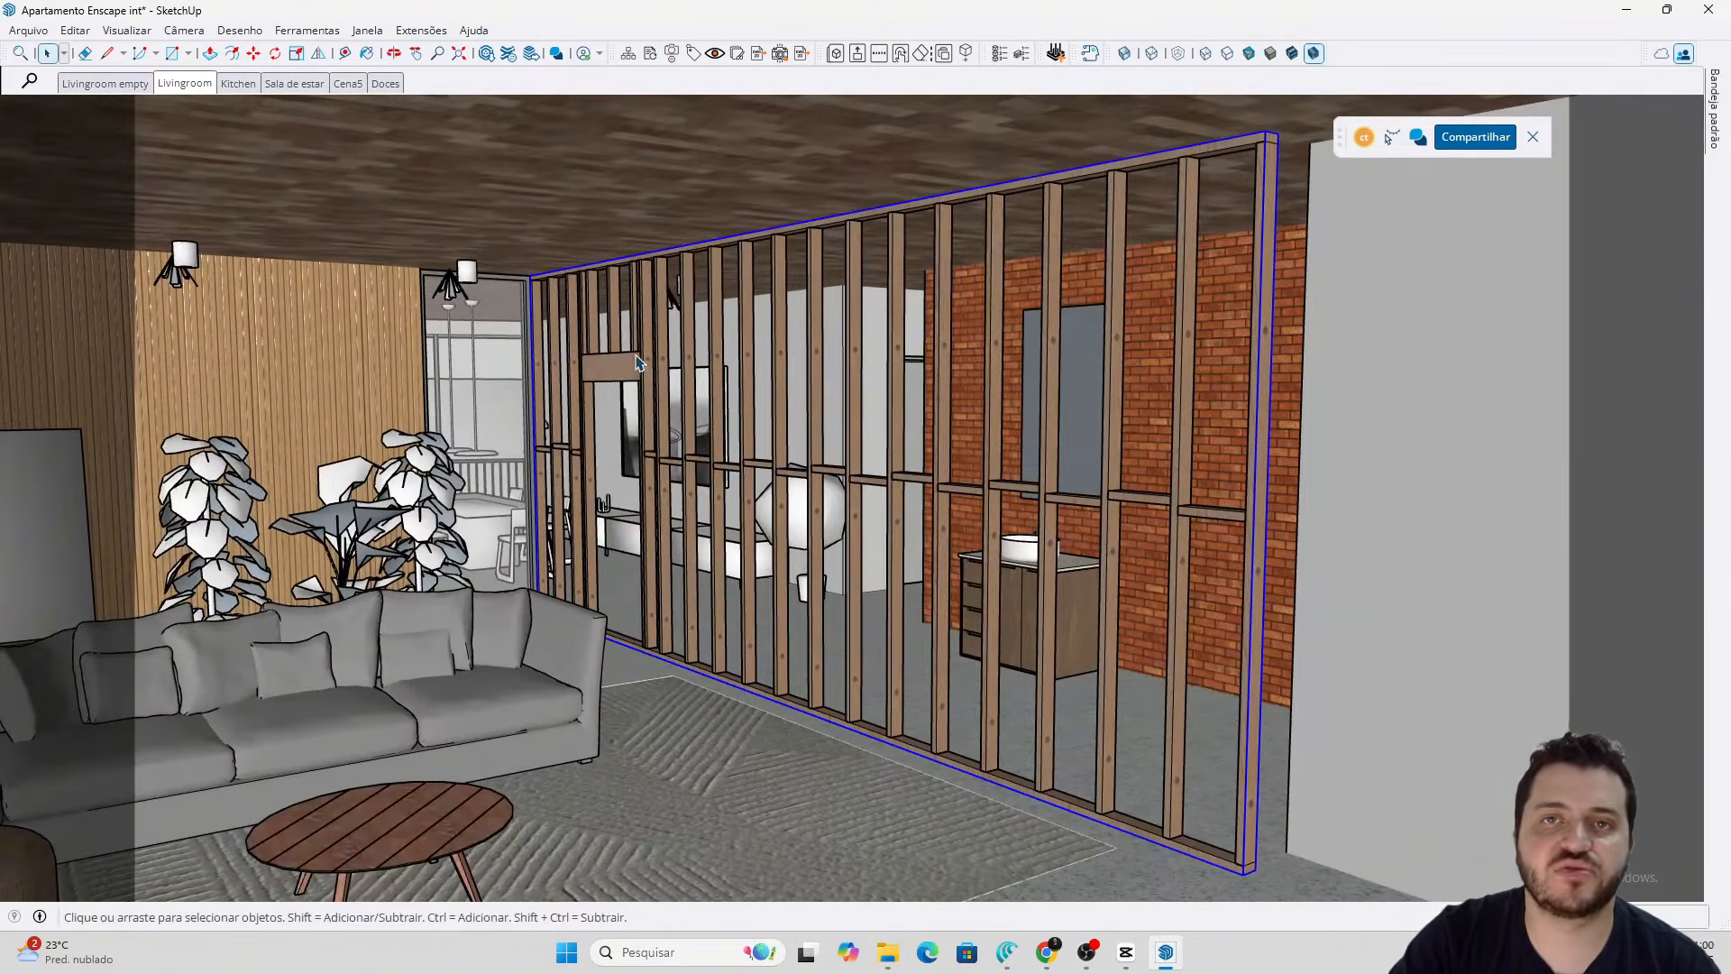
click(383, 85)
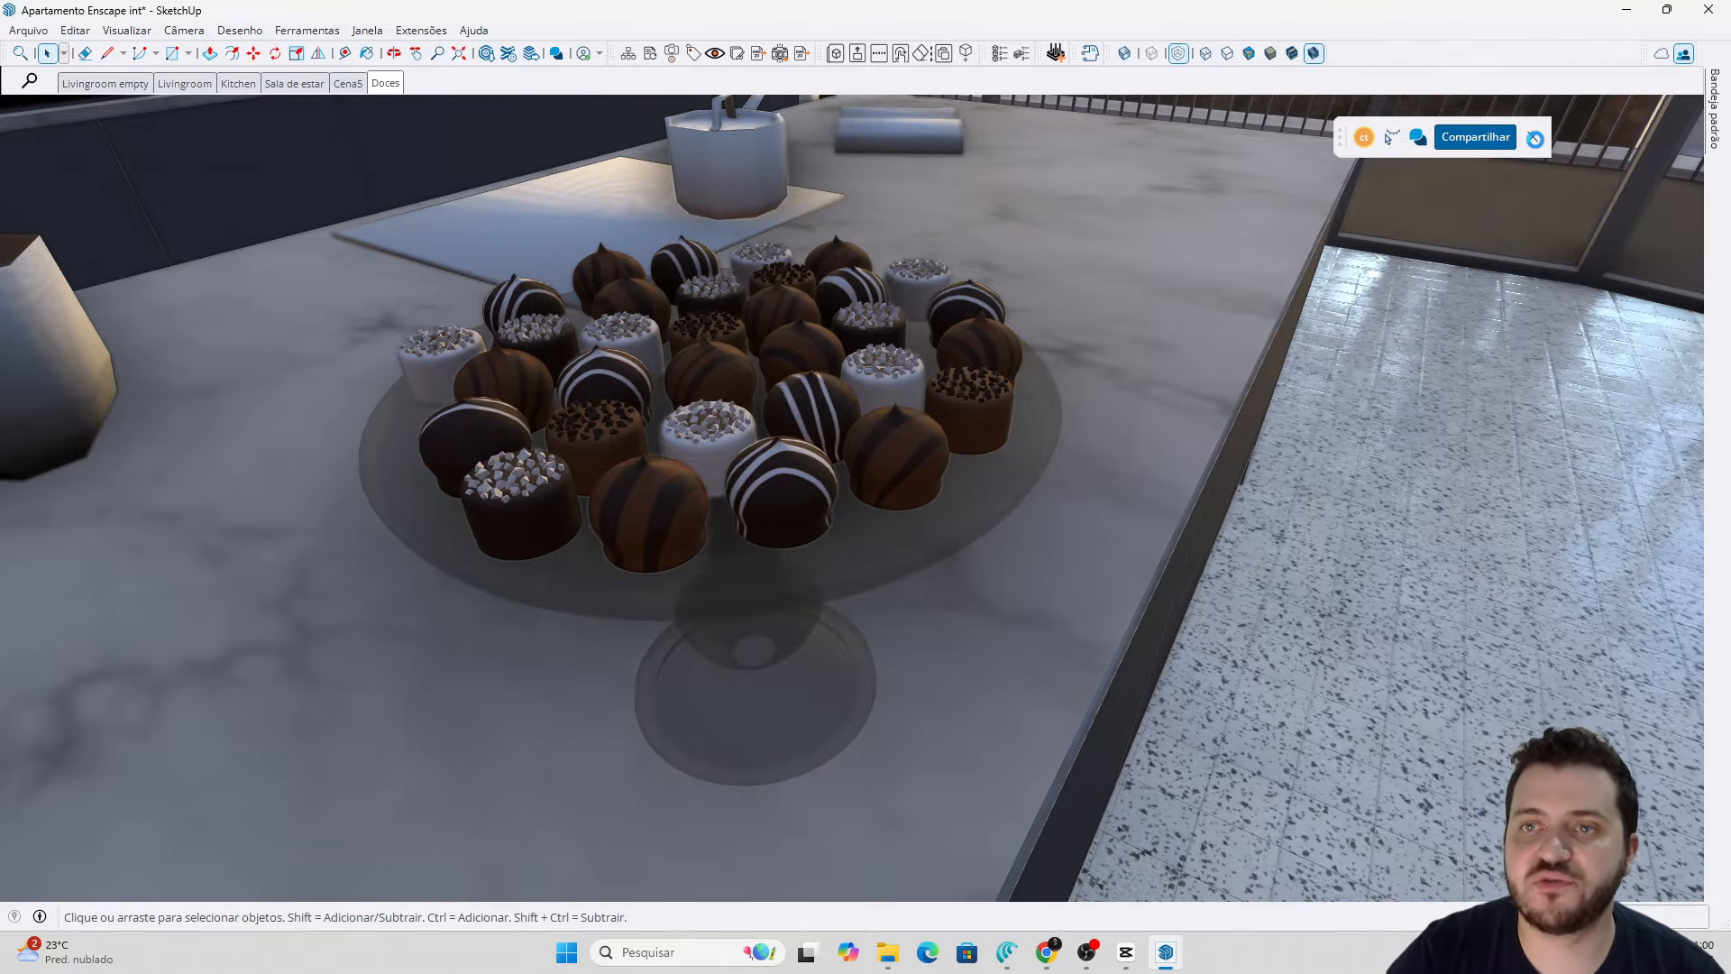
click(1532, 137)
Collapse the entity information, show the materials and pick Plywood_01_1K from the Madeiras collection
mouse_move(1710, 113)
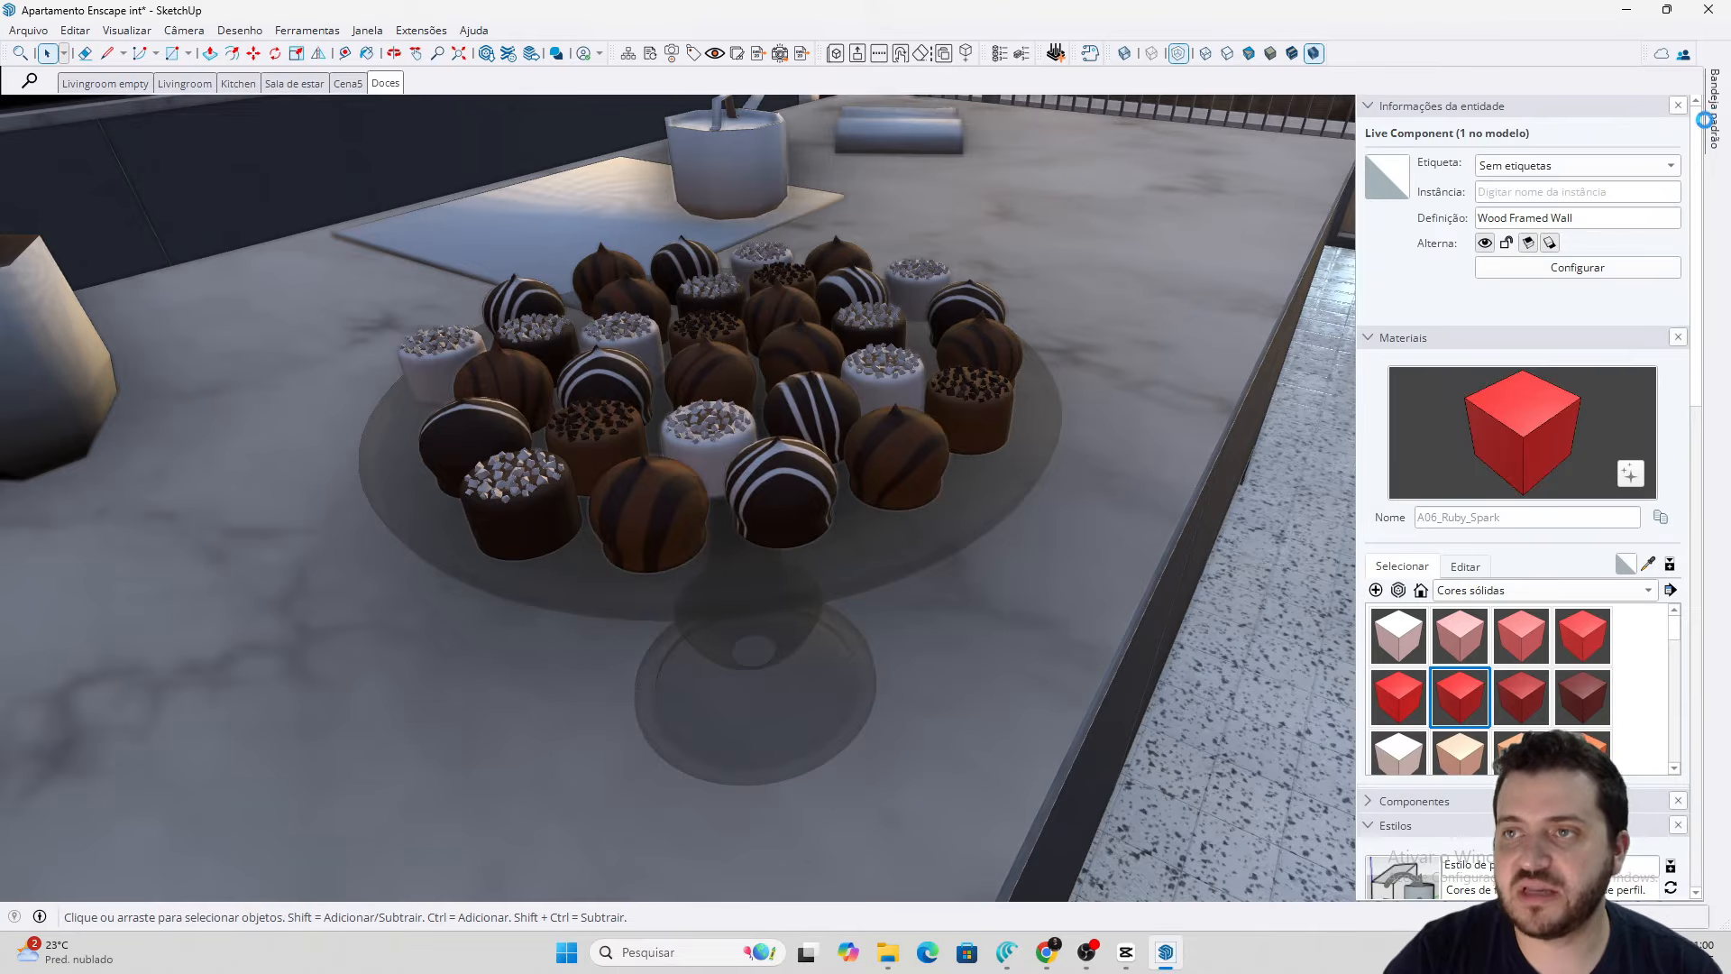
click(1404, 106)
click(1395, 130)
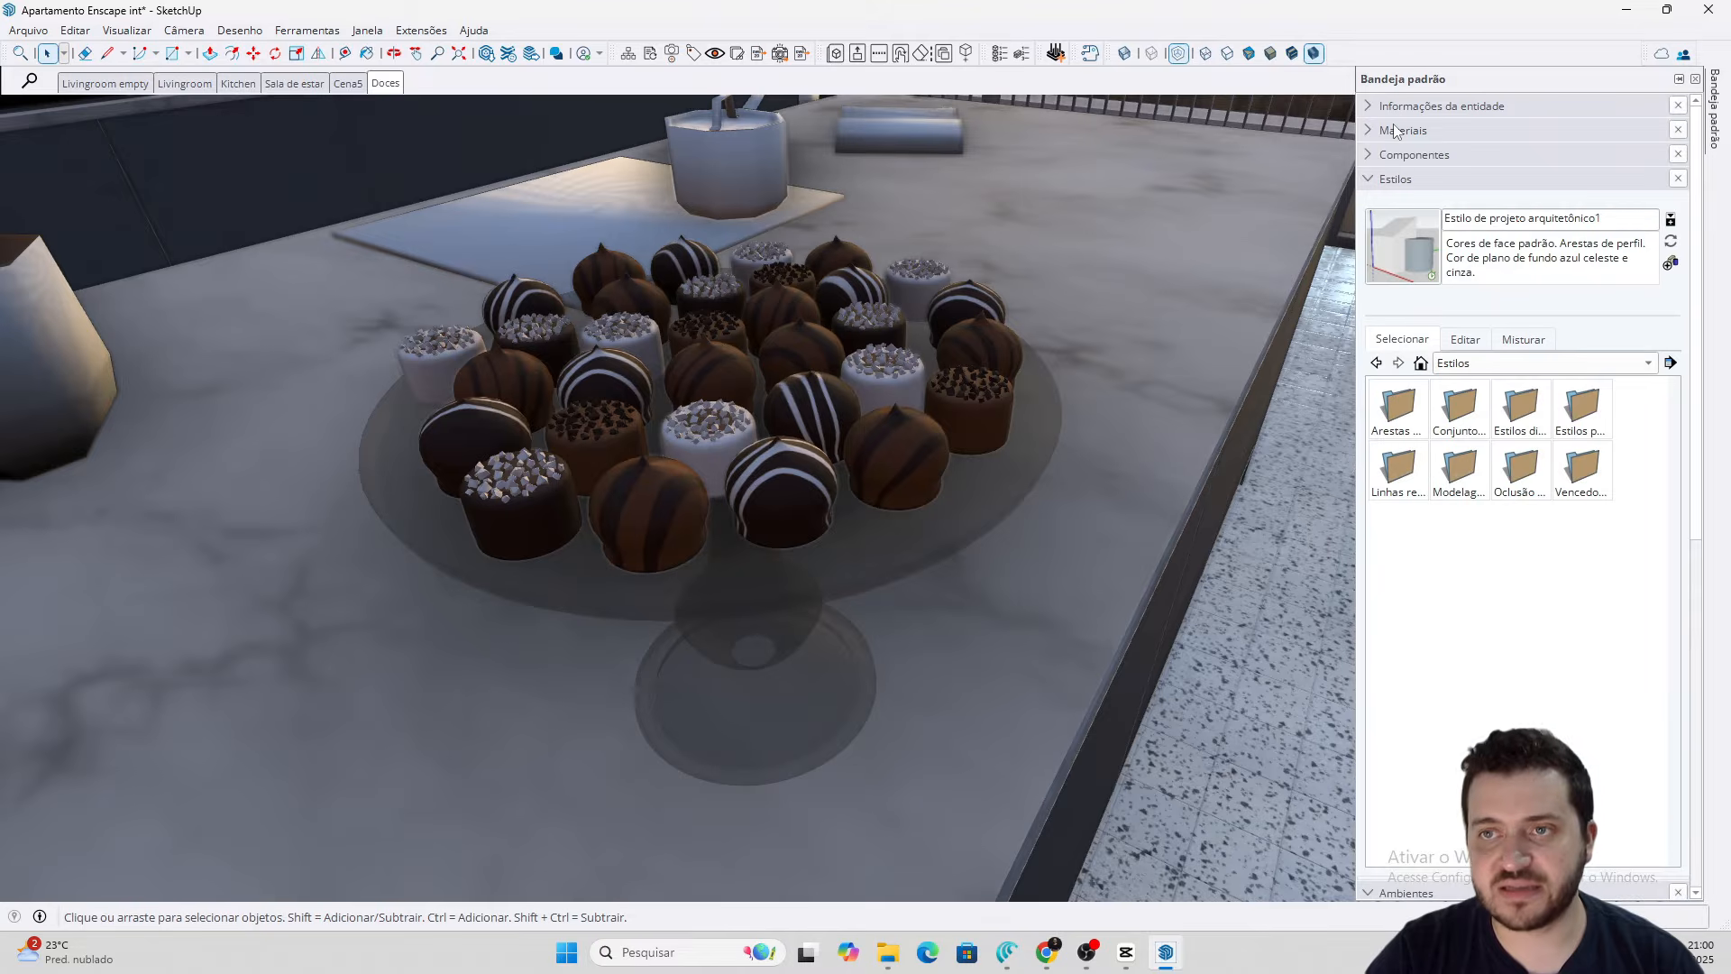
click(1402, 131)
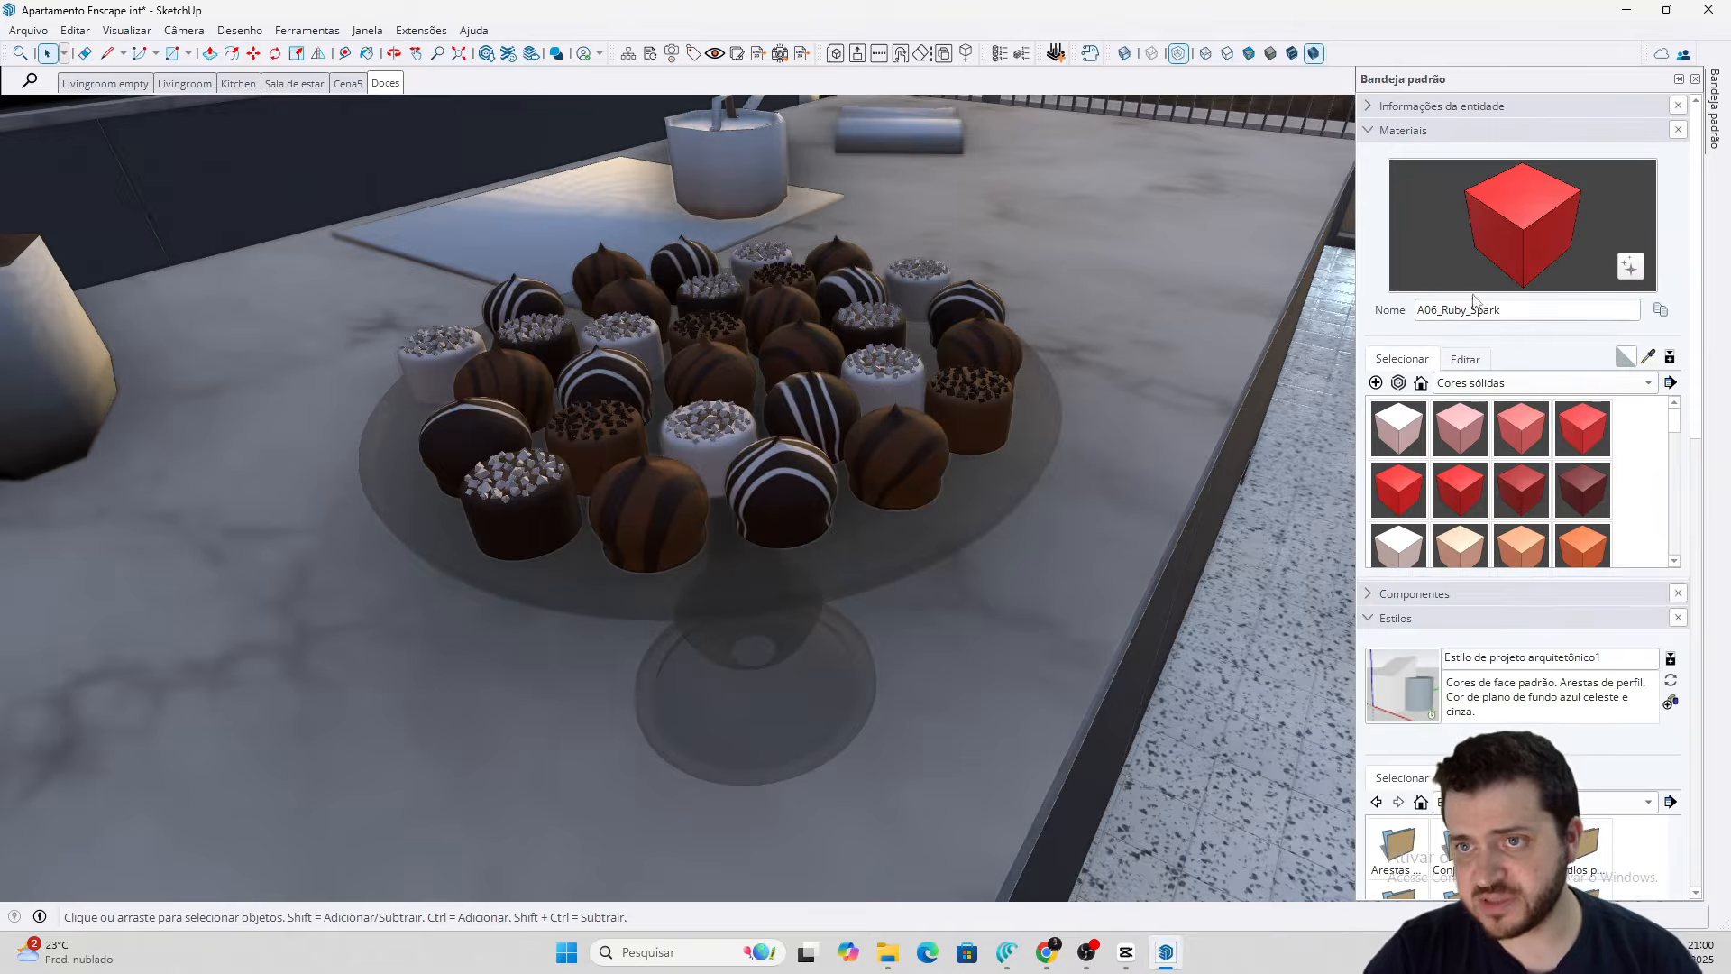
click(1484, 382)
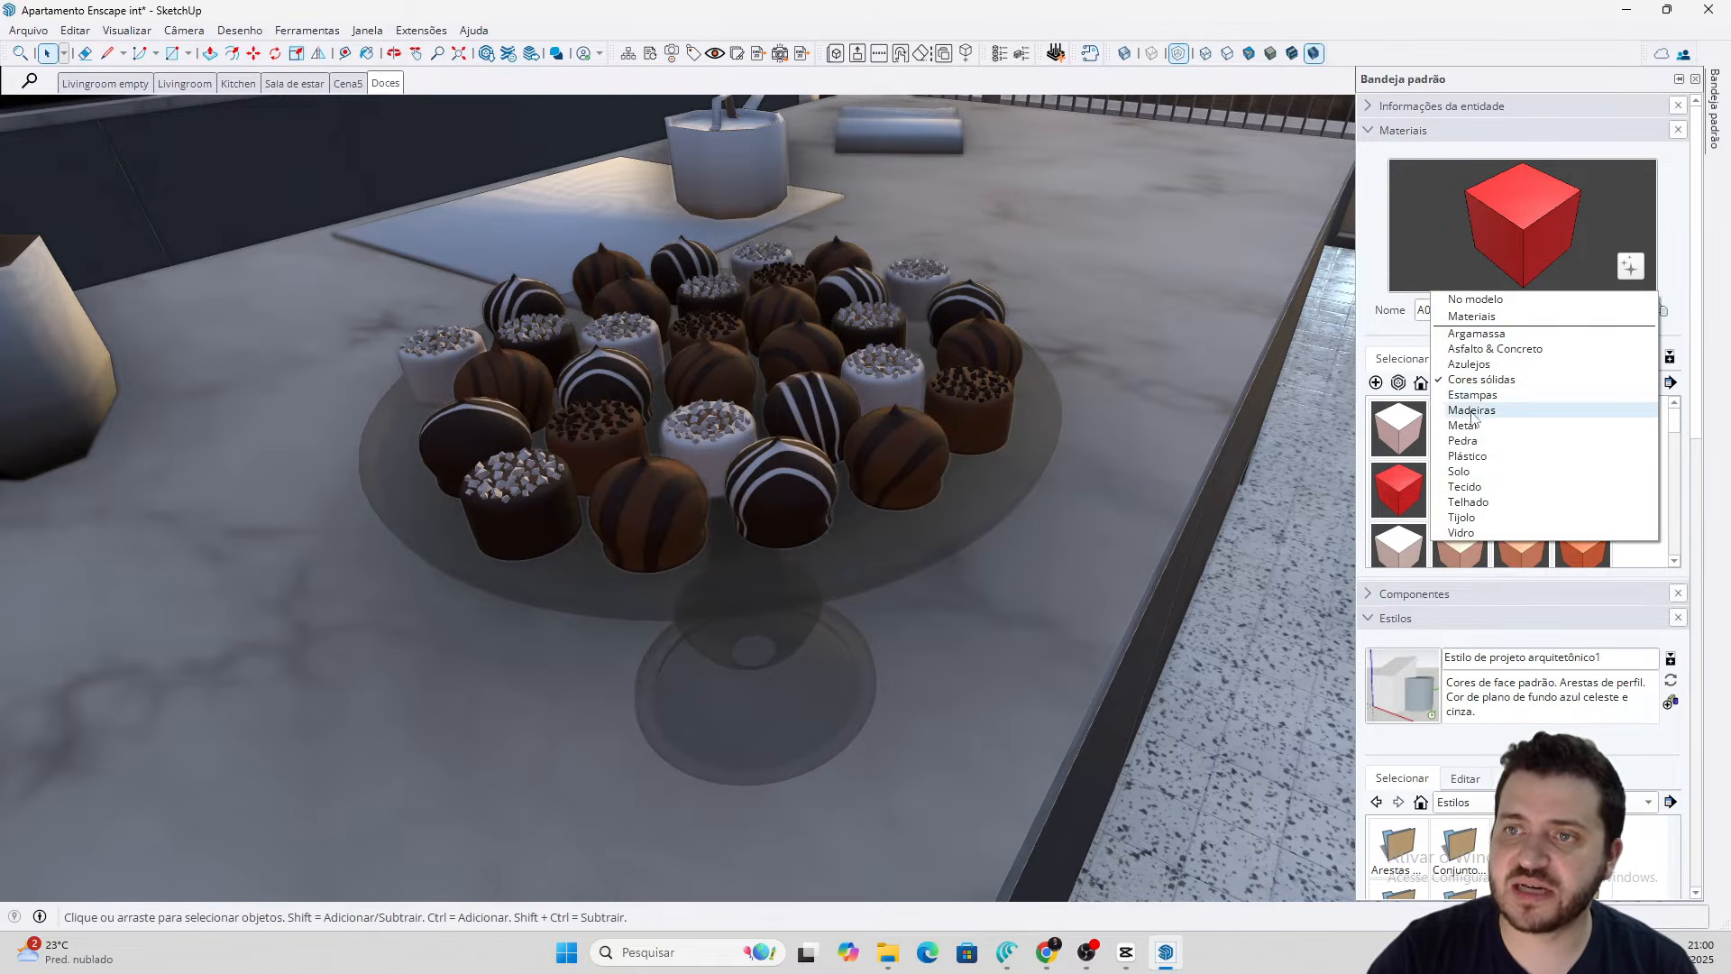
click(1496, 312)
click(1400, 428)
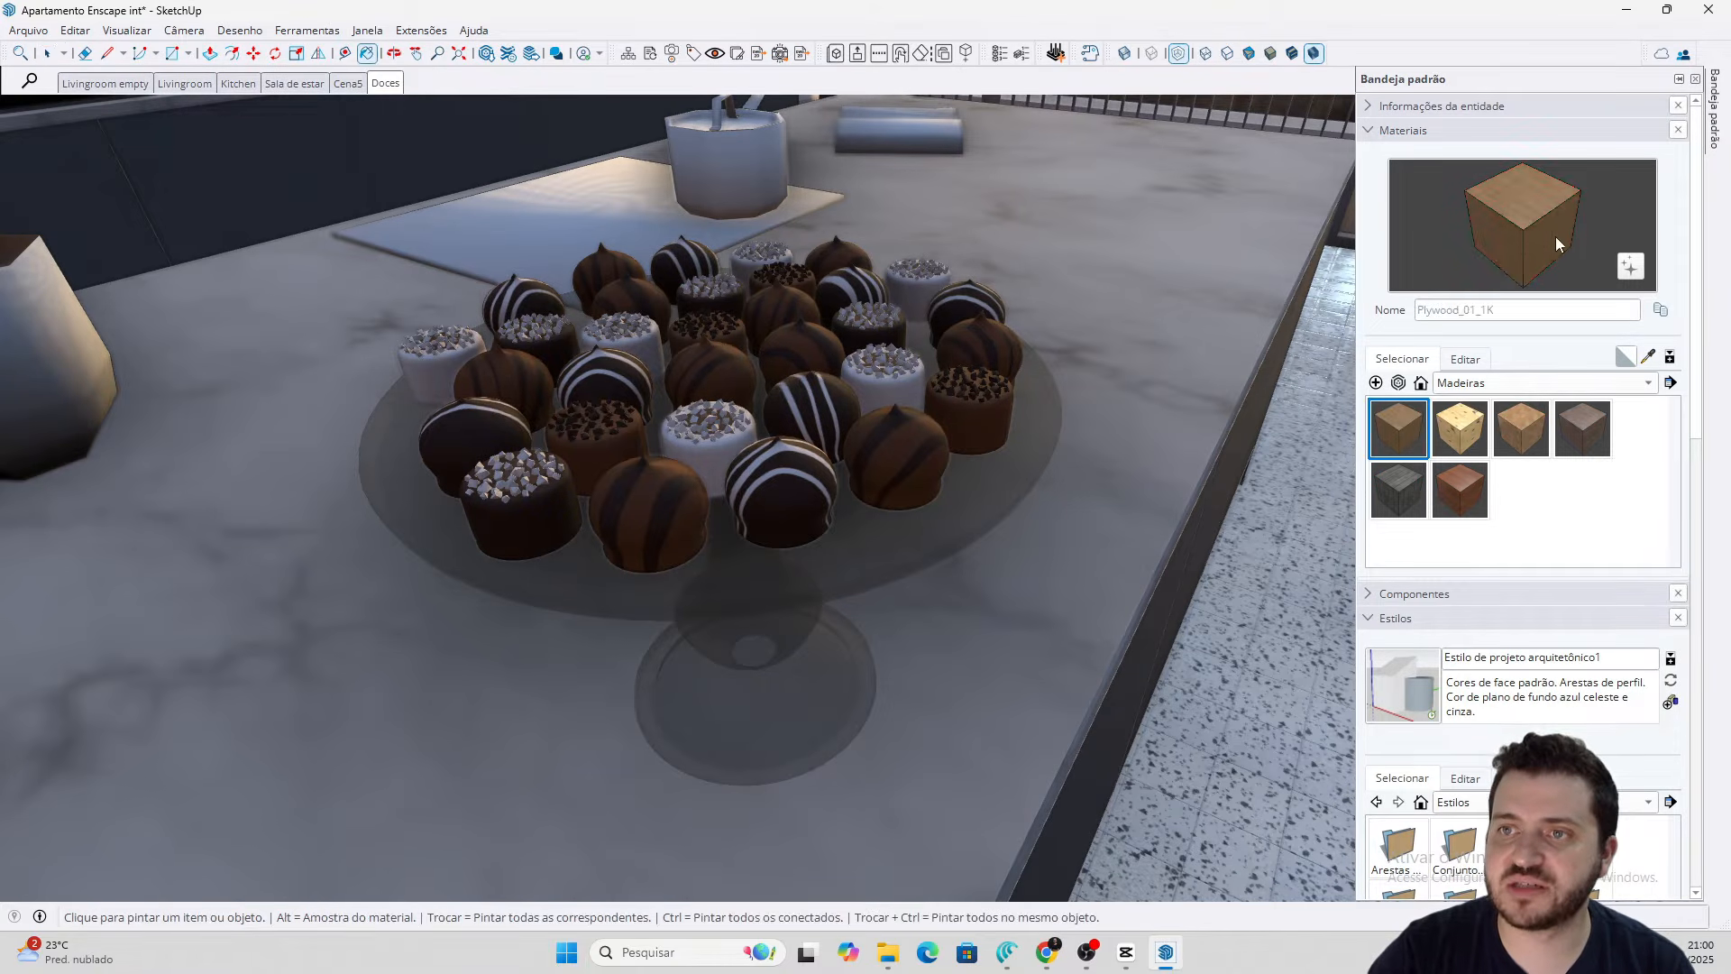
Try the cube and flat thumbnails for the plywood material's preview and return to the automatic thumbnail
right_click(1534, 224)
click(1529, 213)
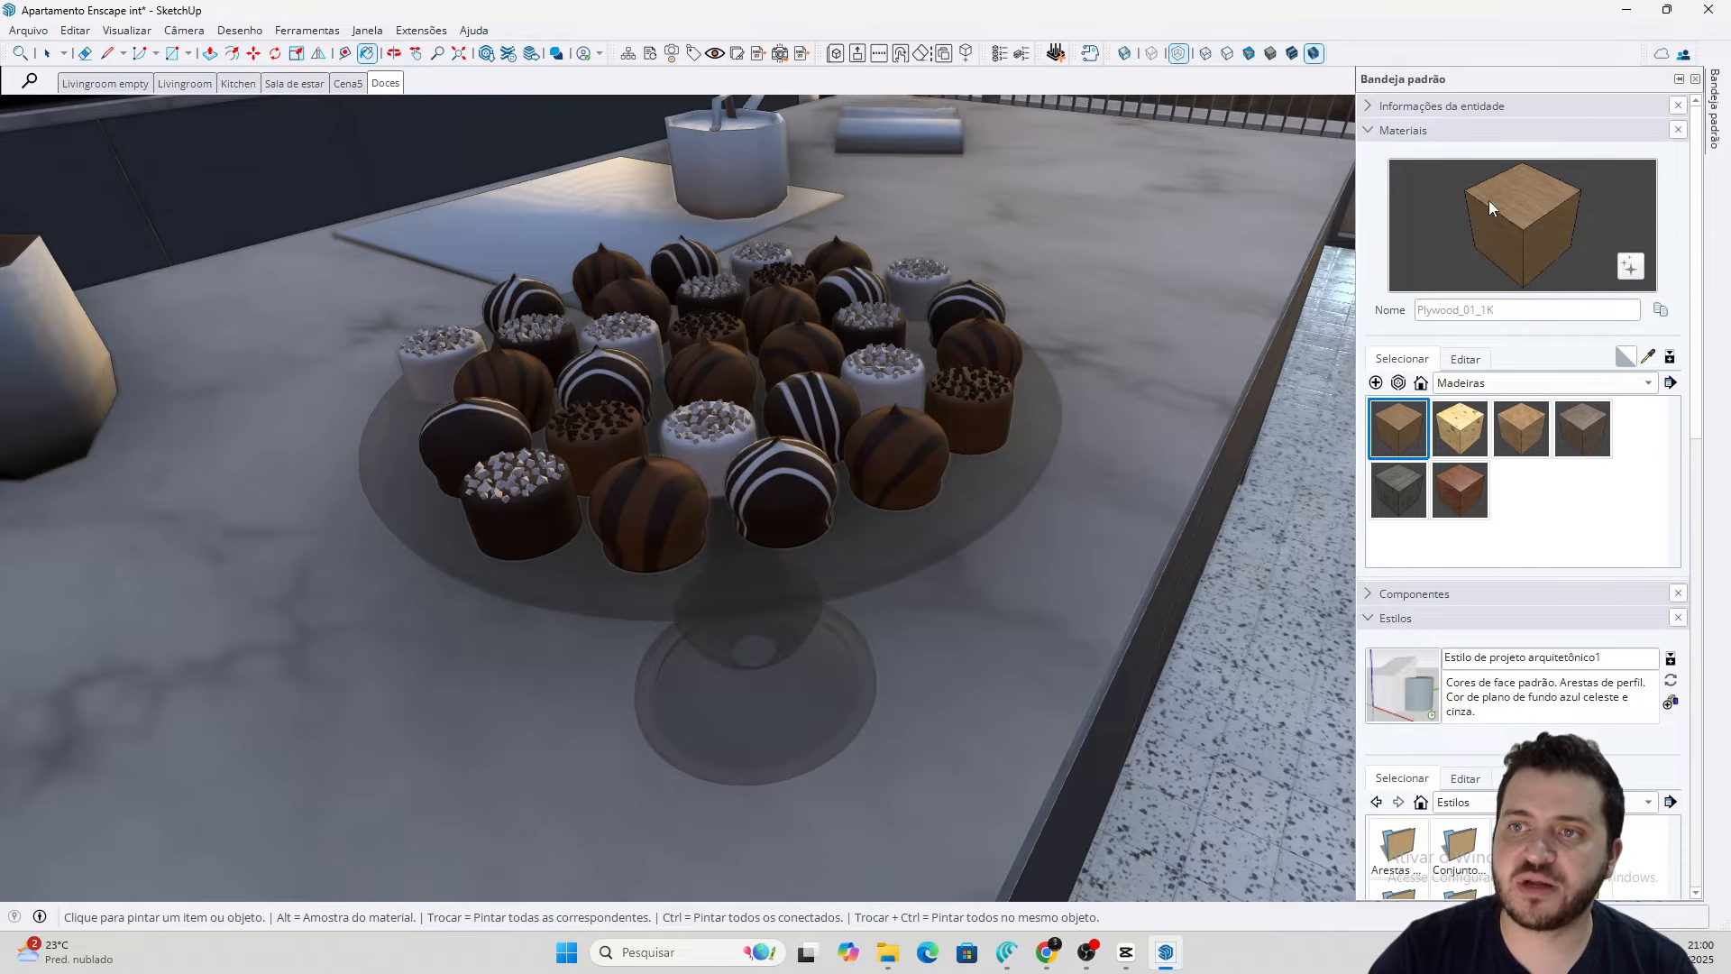
right_click(1515, 199)
click(1524, 235)
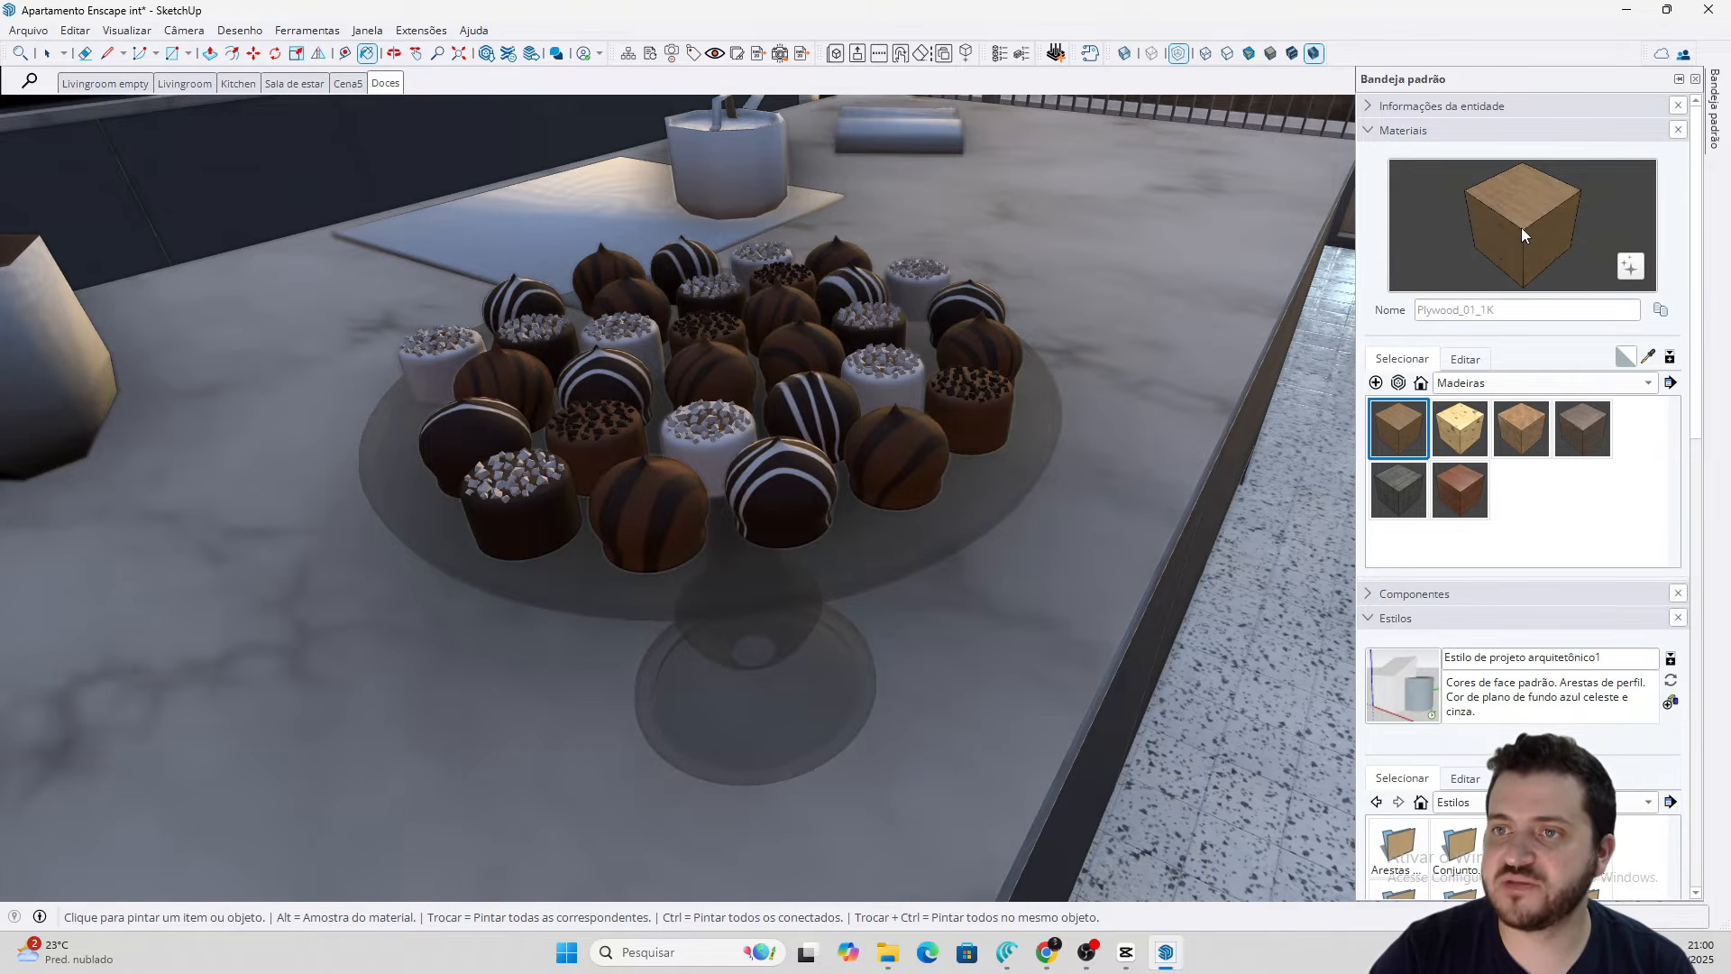
right_click(1524, 235)
click(1554, 287)
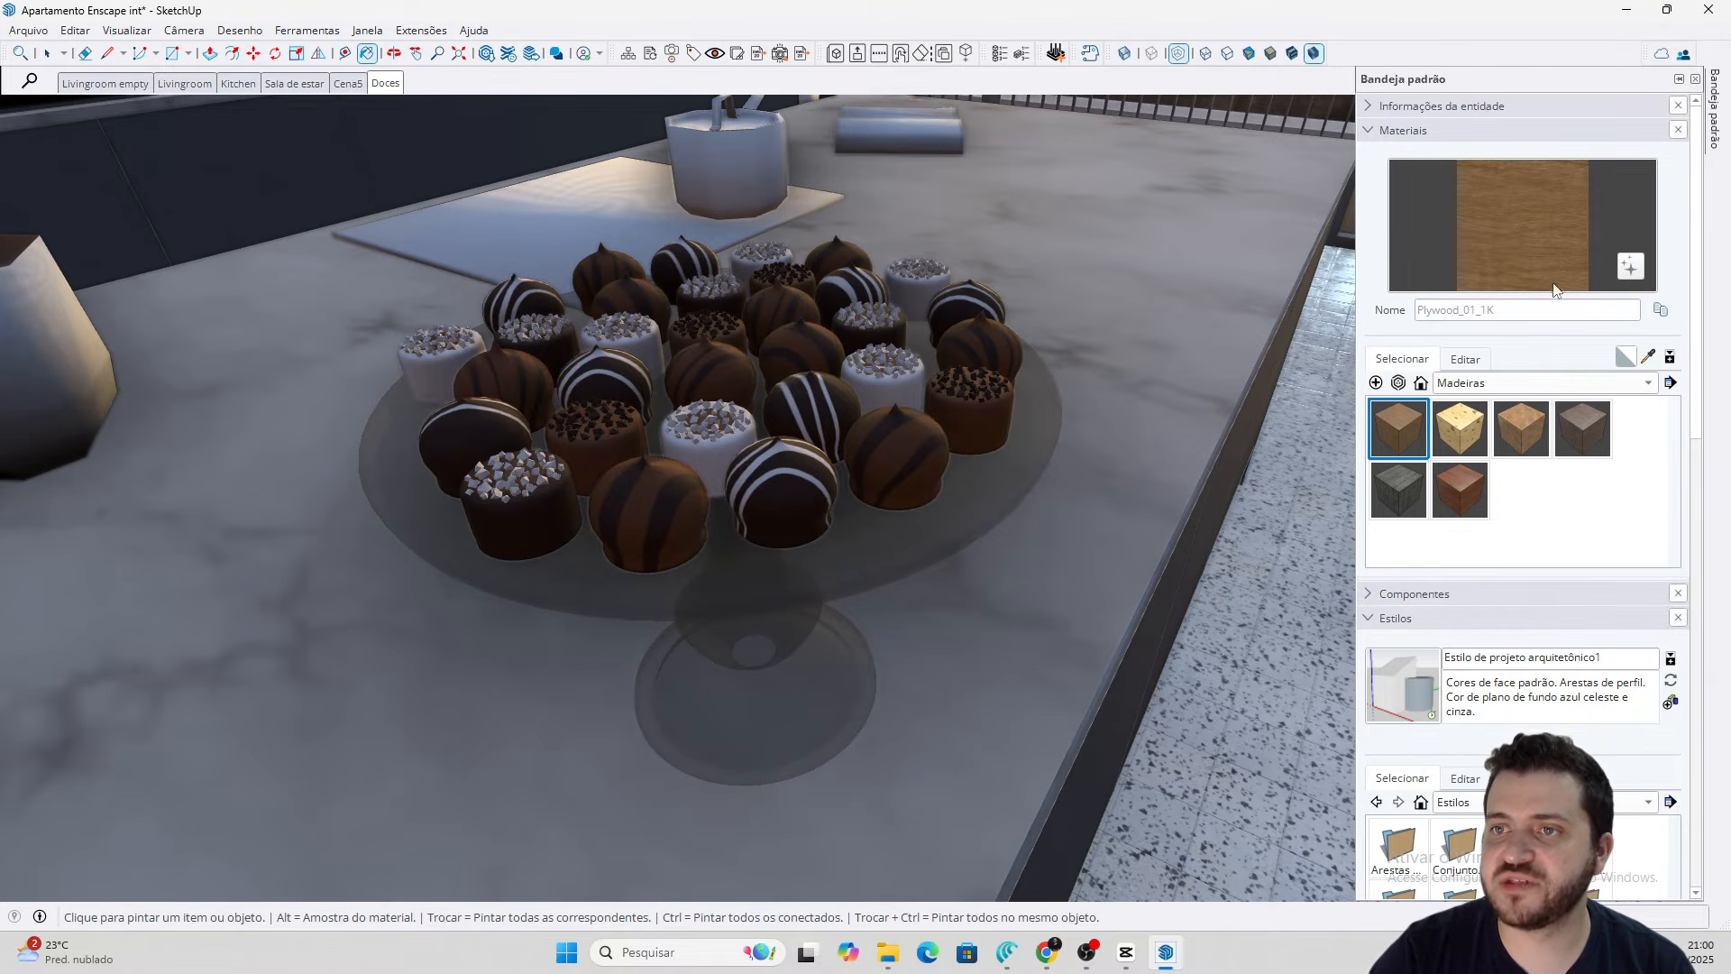
right_click(1542, 231)
click(1563, 246)
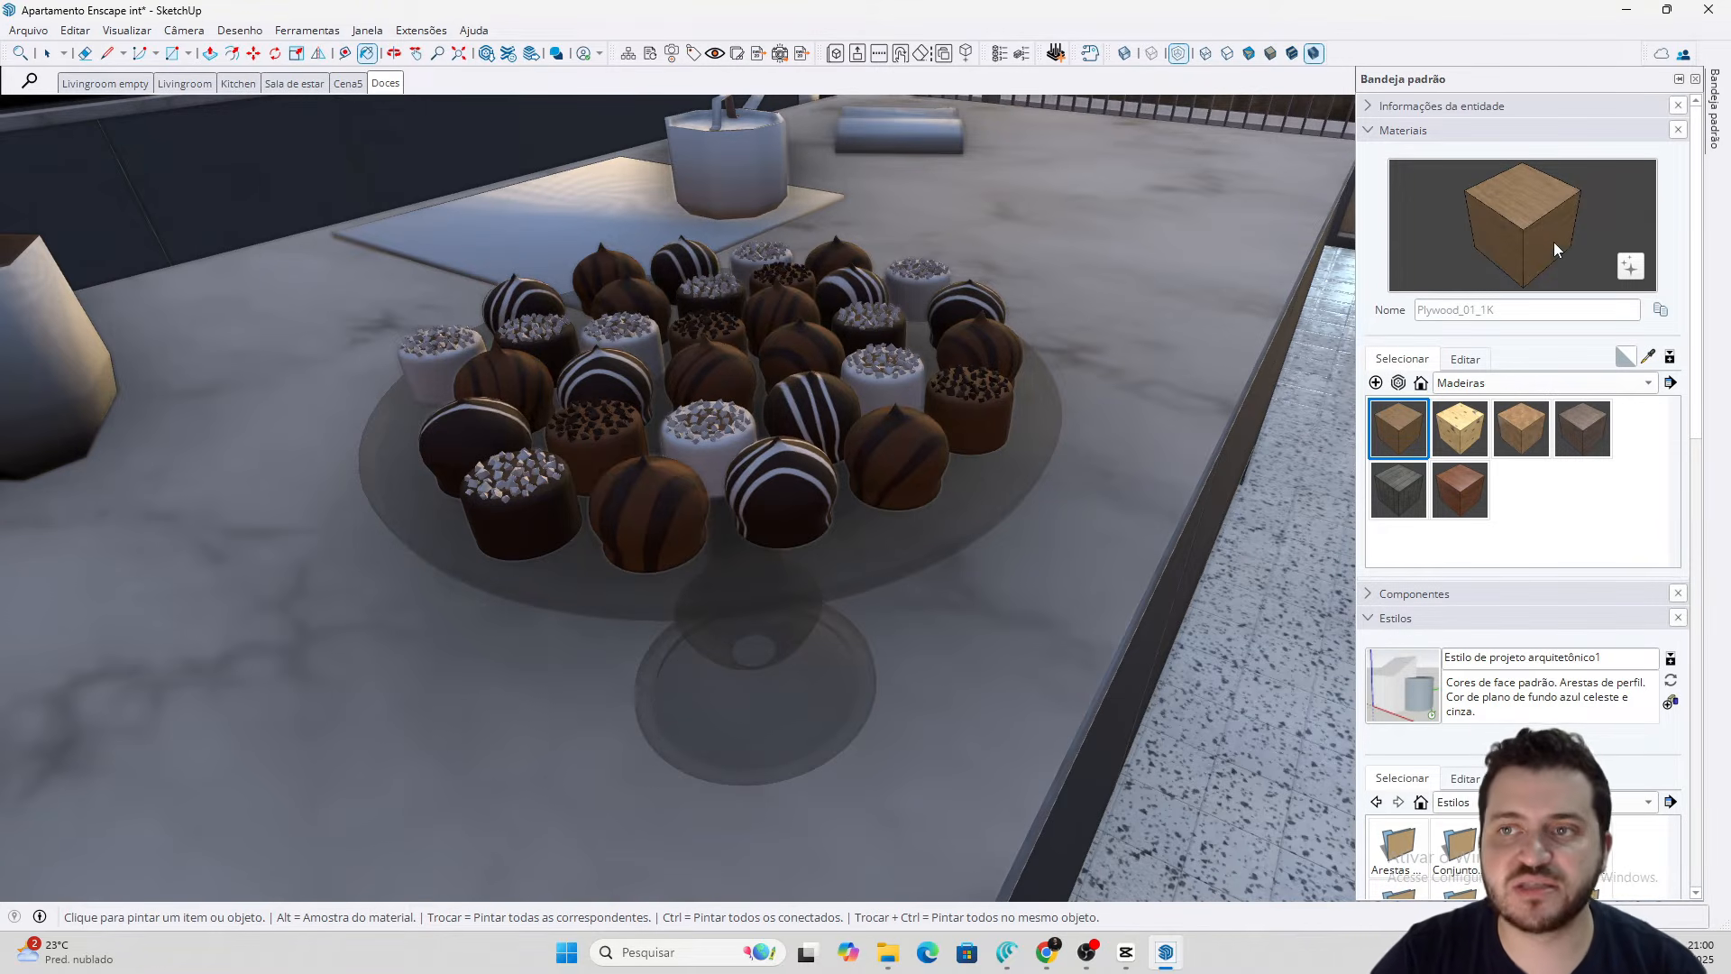
right_click(1554, 241)
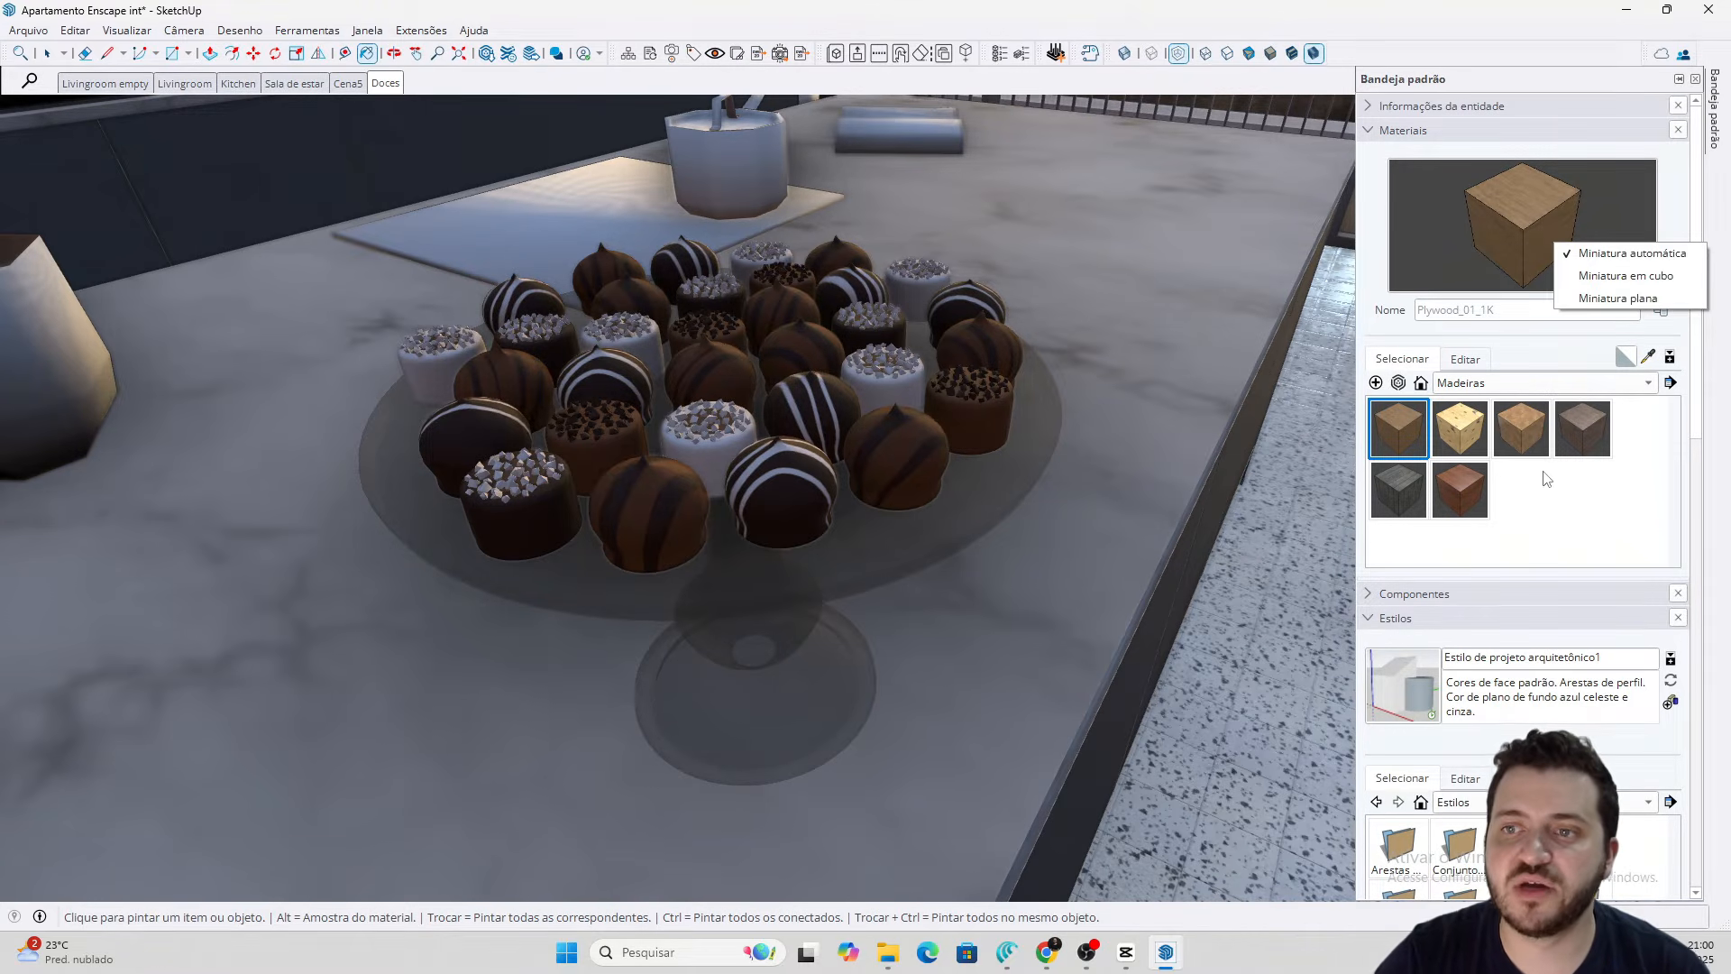
click(1567, 502)
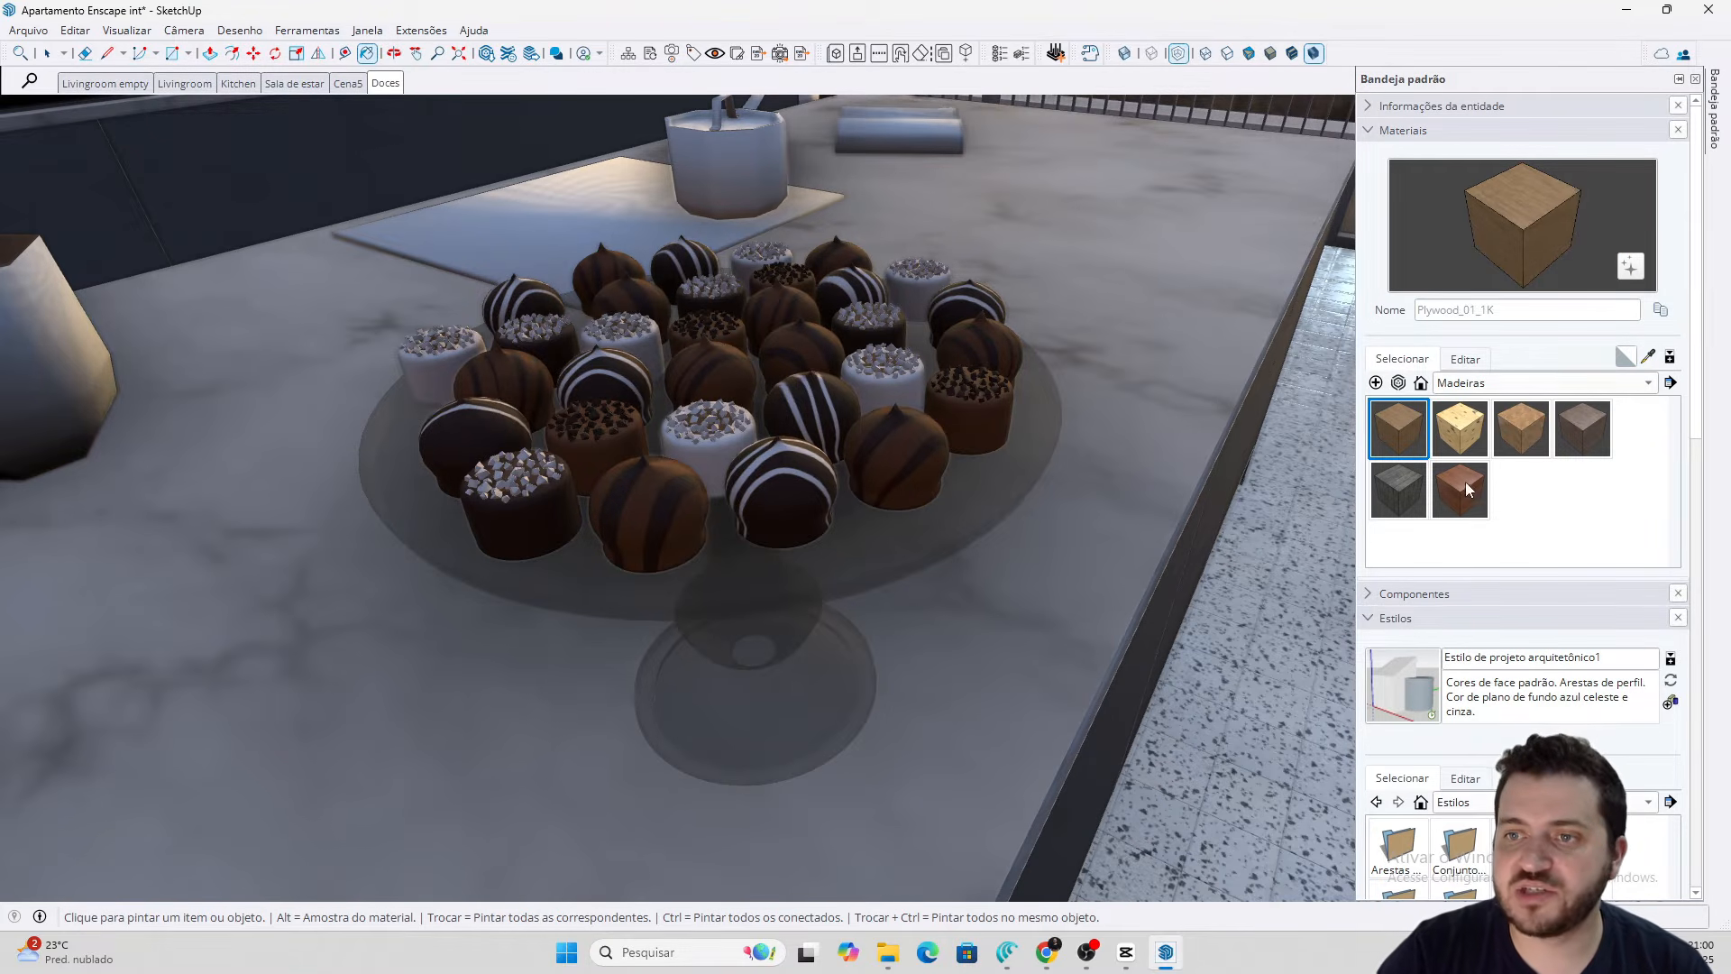
Sample the speckled floor tile material Tile_Interior_13_1K and bring up its roughness settings for editing
middle_drag(1300, 432, 948, 440)
scroll(1414, 363, up, 5)
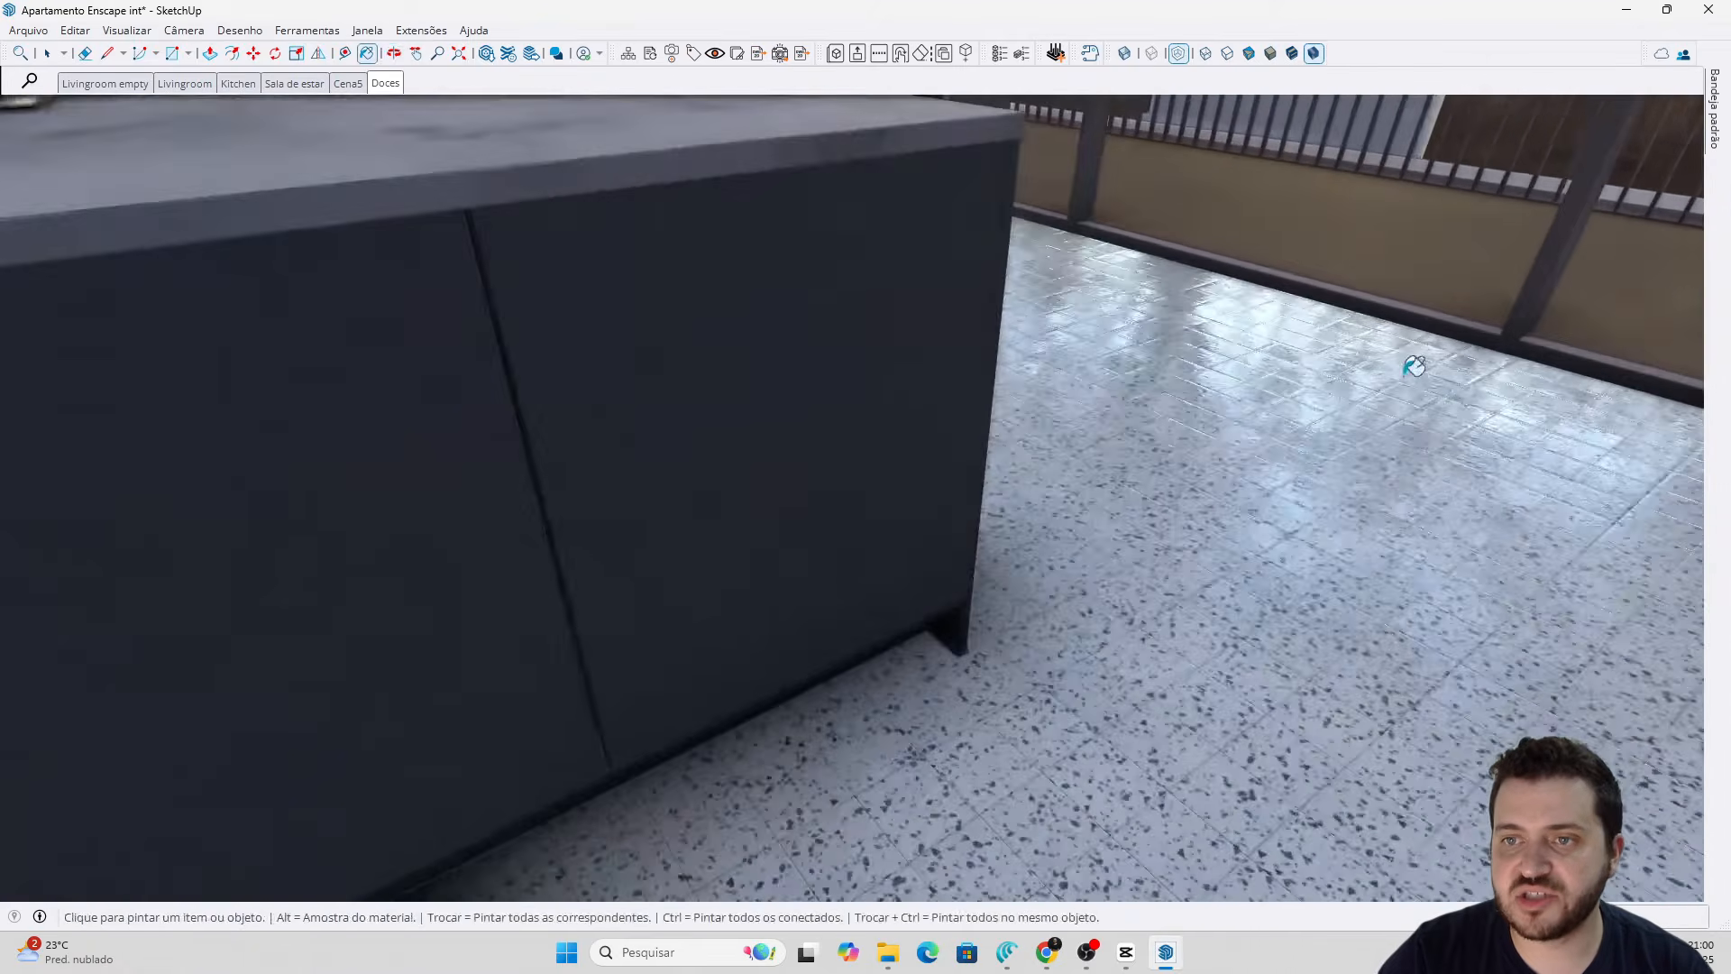
alt+click(1227, 422)
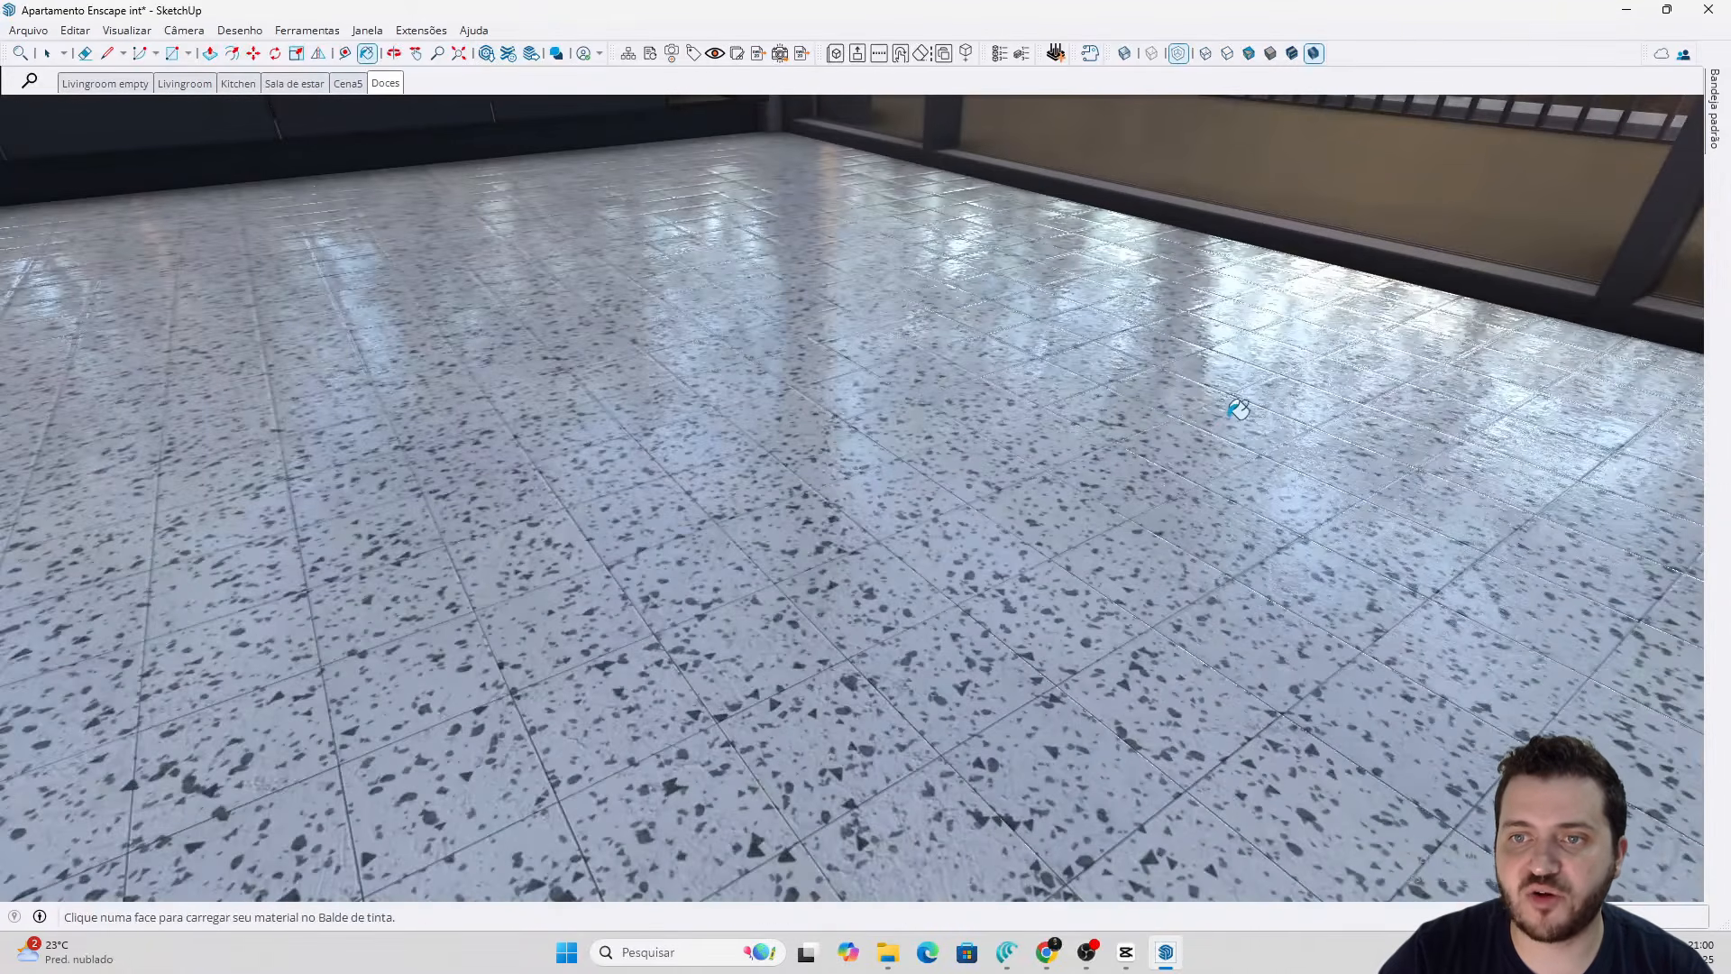
scroll(1338, 429, up, 3)
mouse_move(1698, 192)
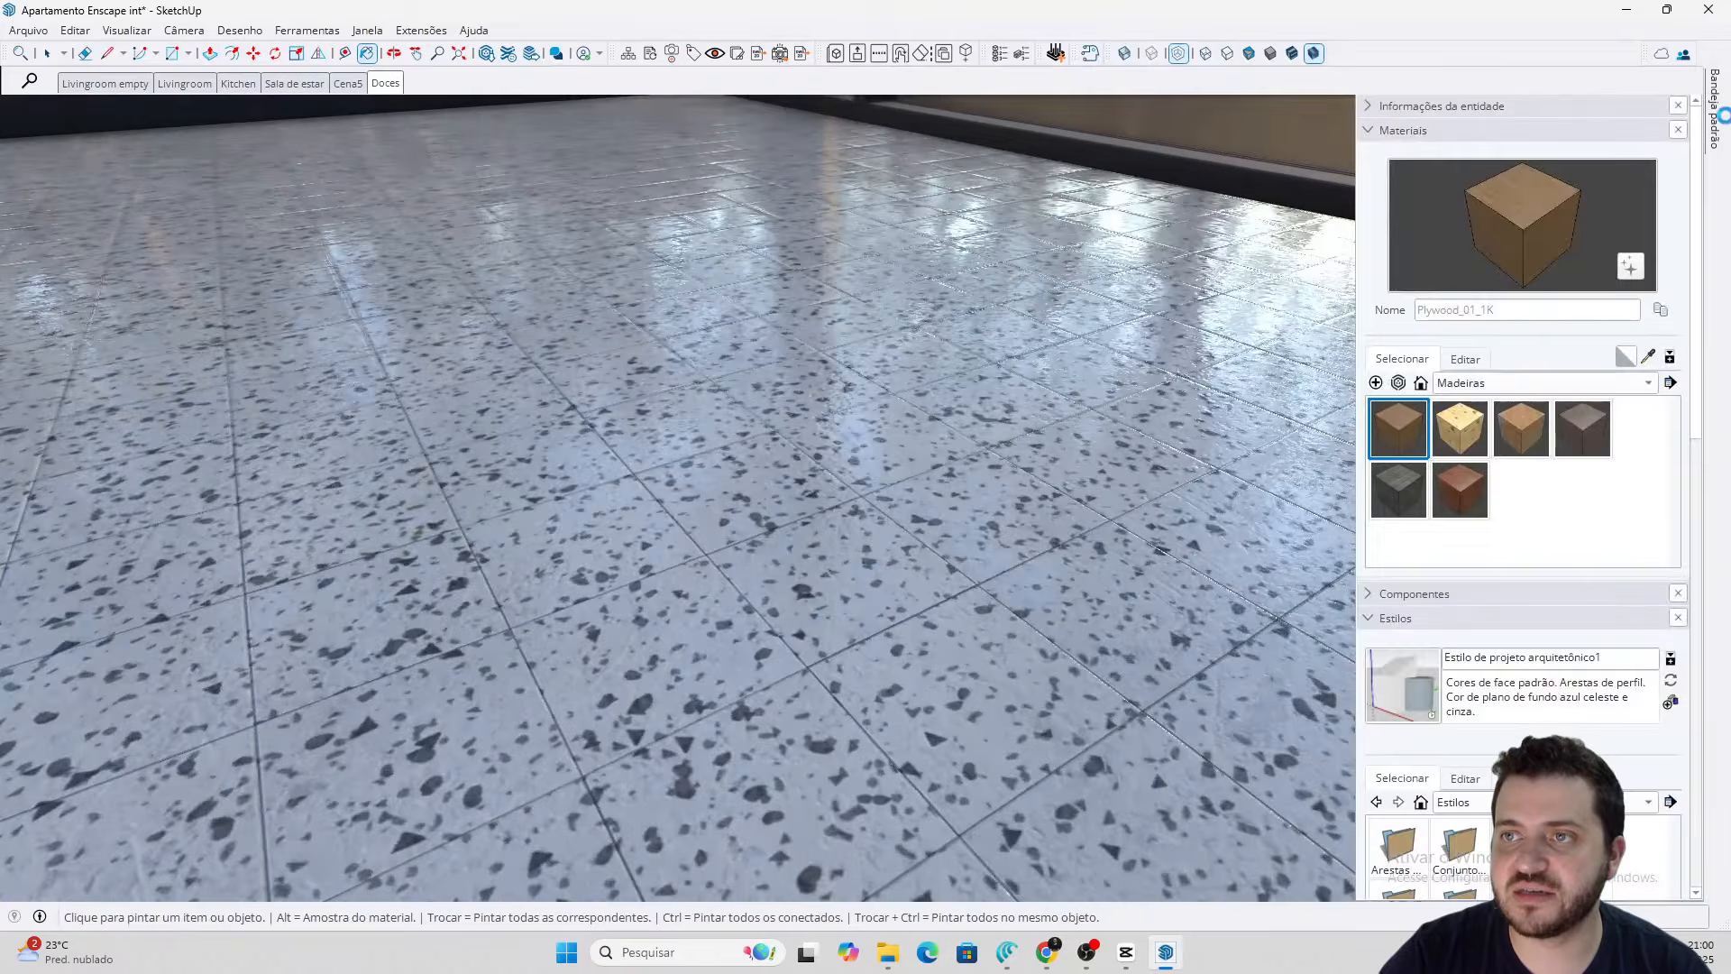
click(1467, 359)
scroll(1501, 424, down, 6)
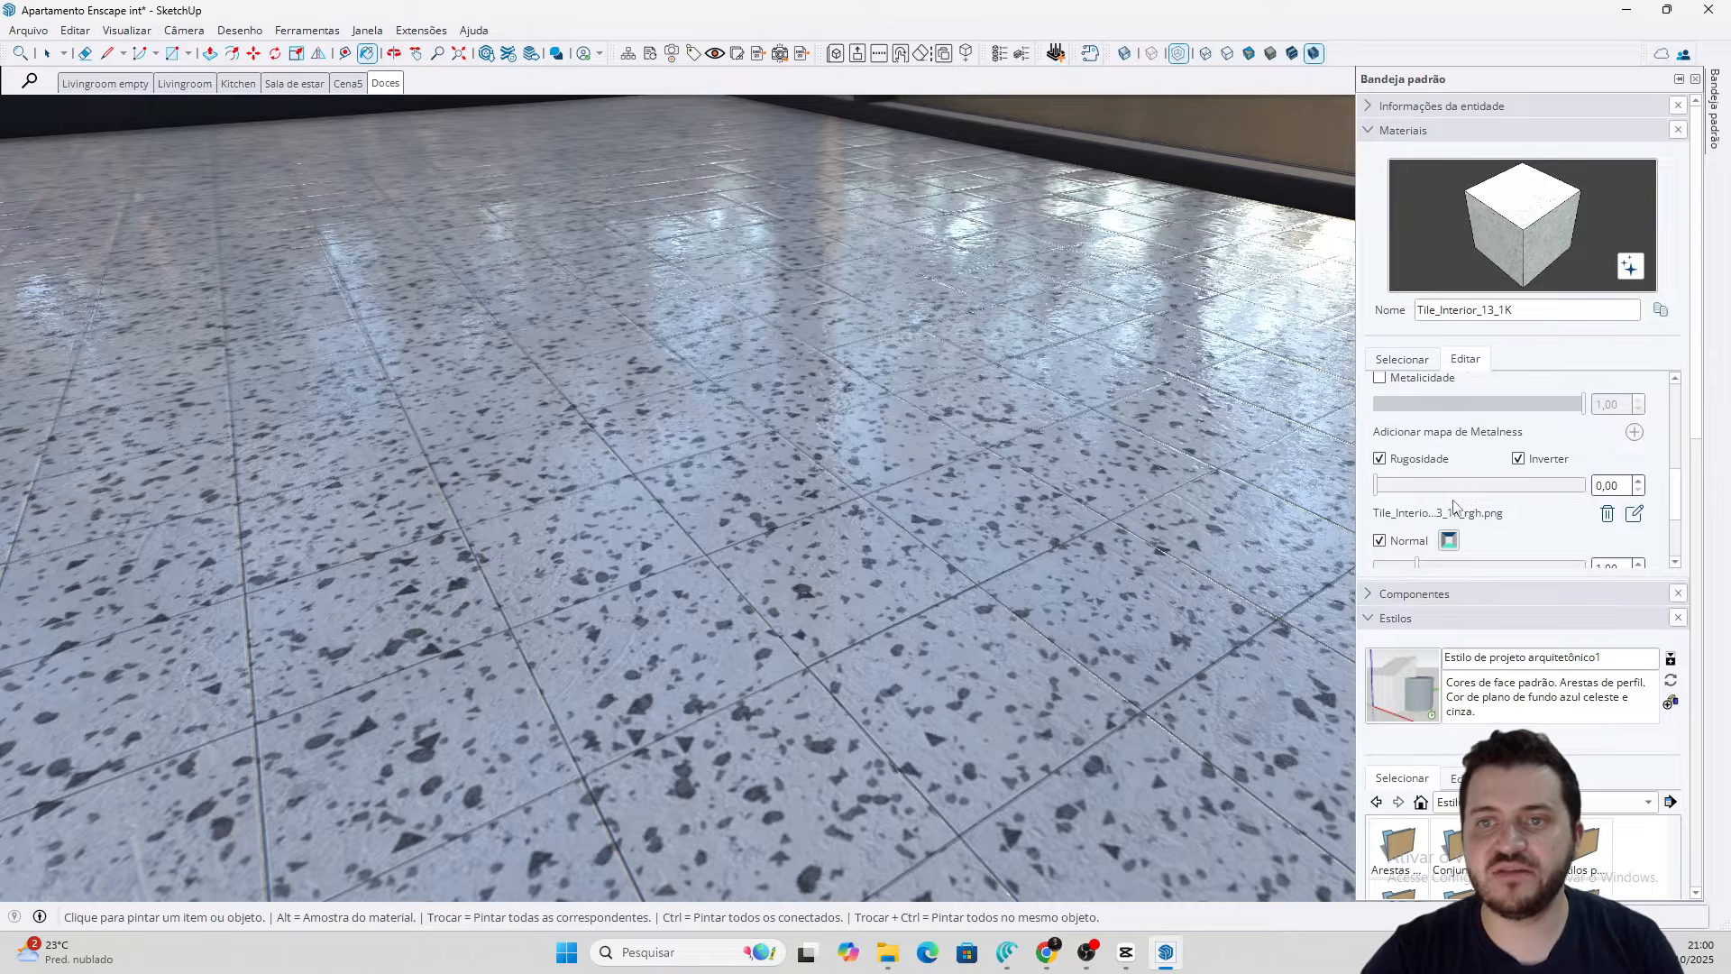
Set the floor tile material's roughness to 0,39, and turn its roughness inversion off and back on
middle_drag(1306, 502, 1323, 430)
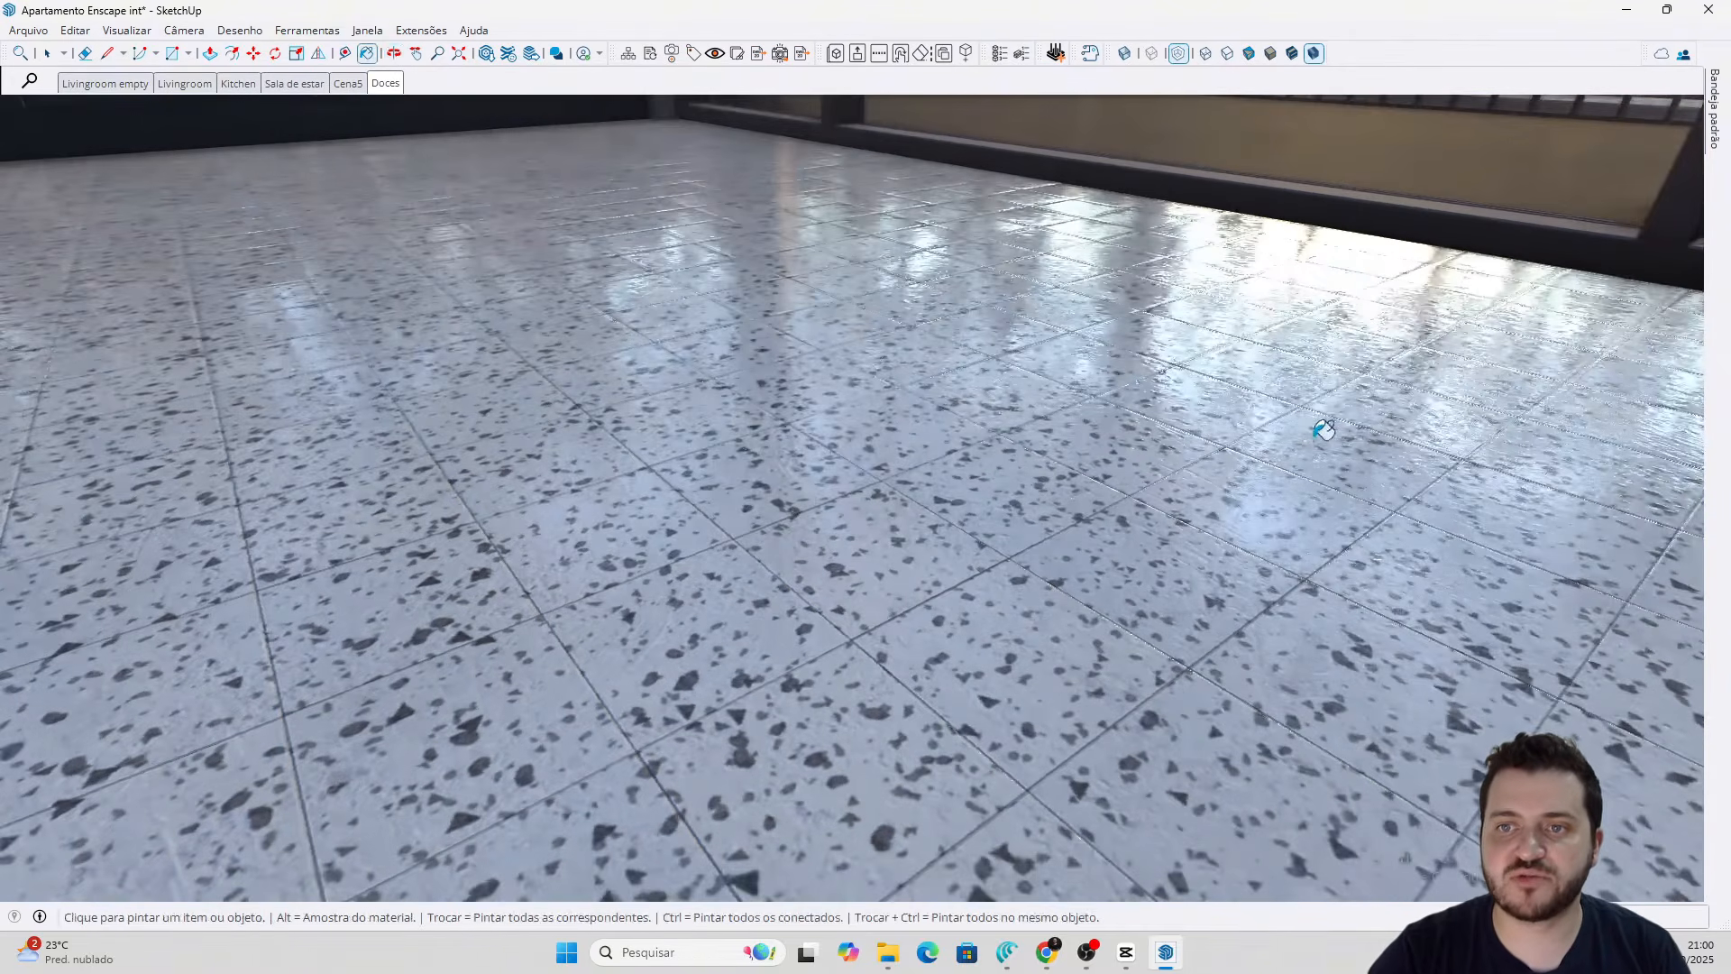
mouse_move(1727, 117)
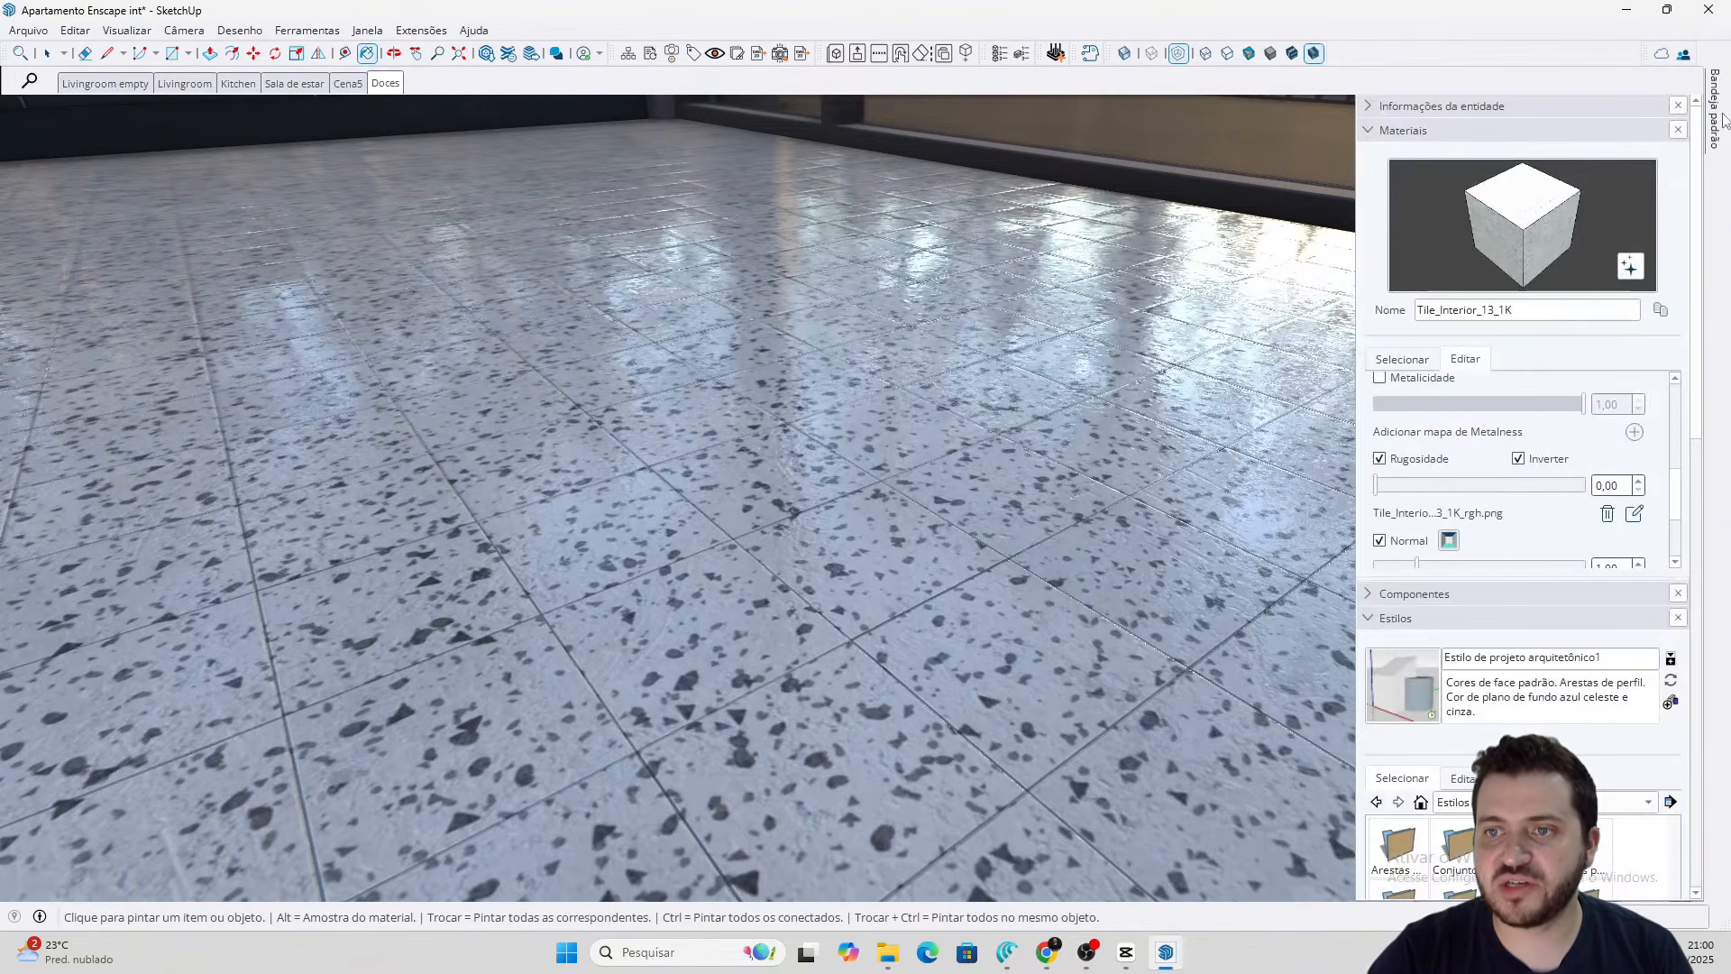
click(1399, 487)
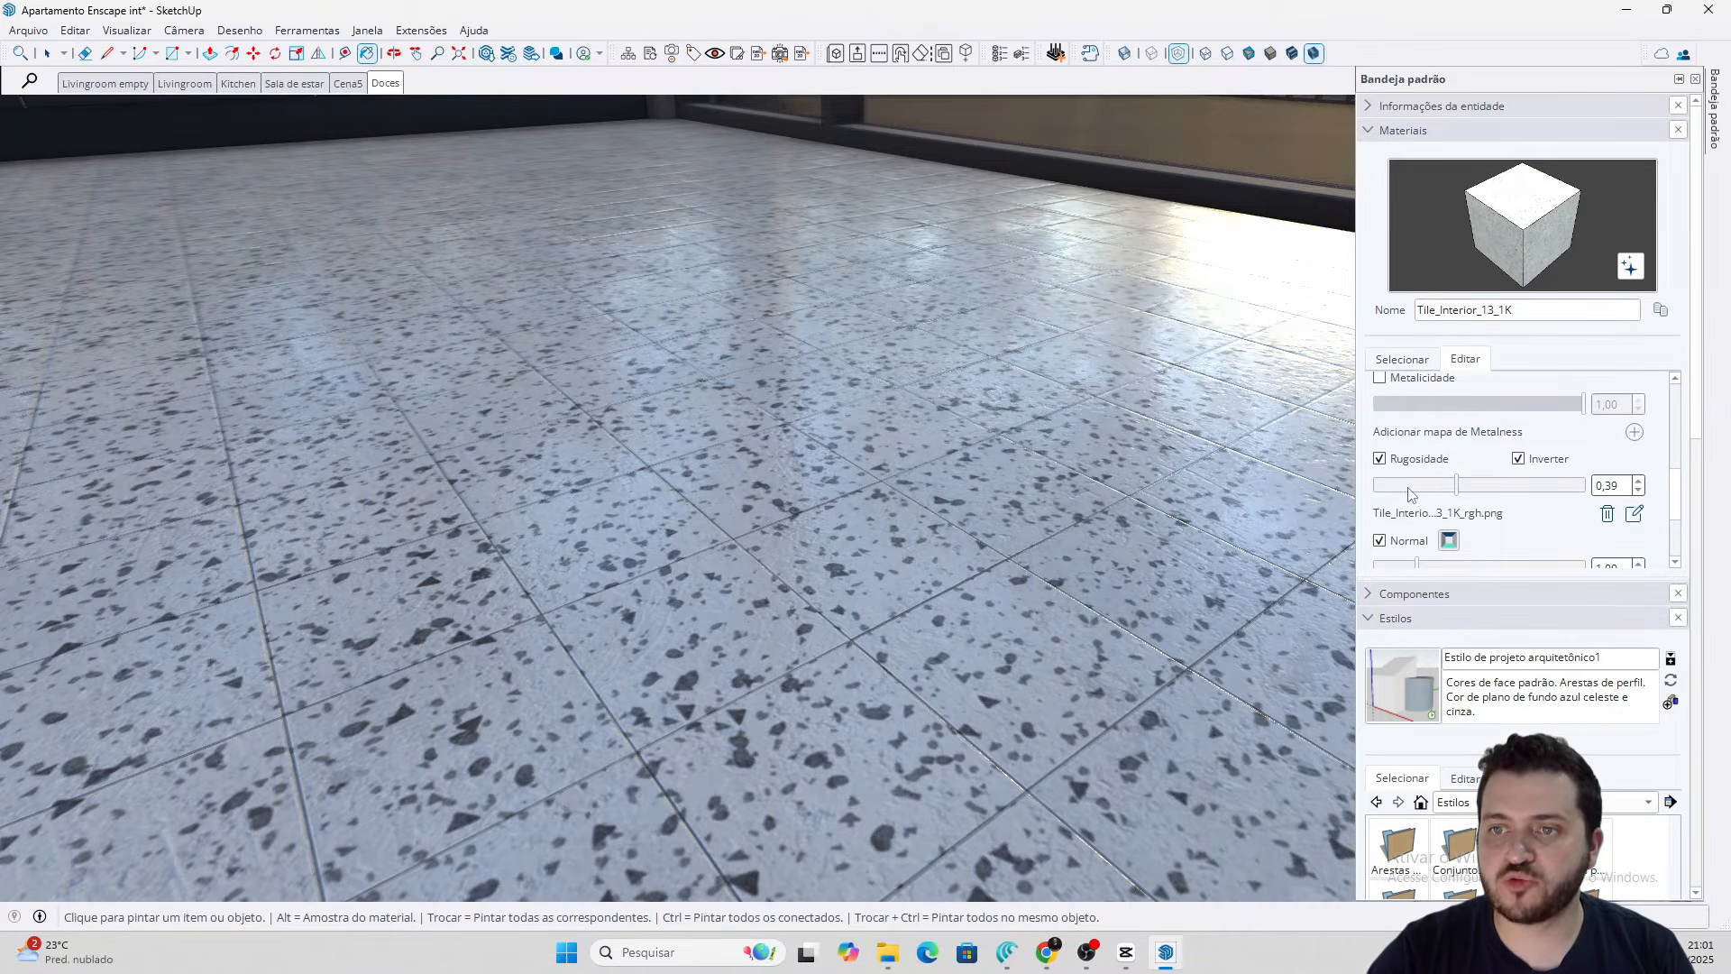
click(1519, 459)
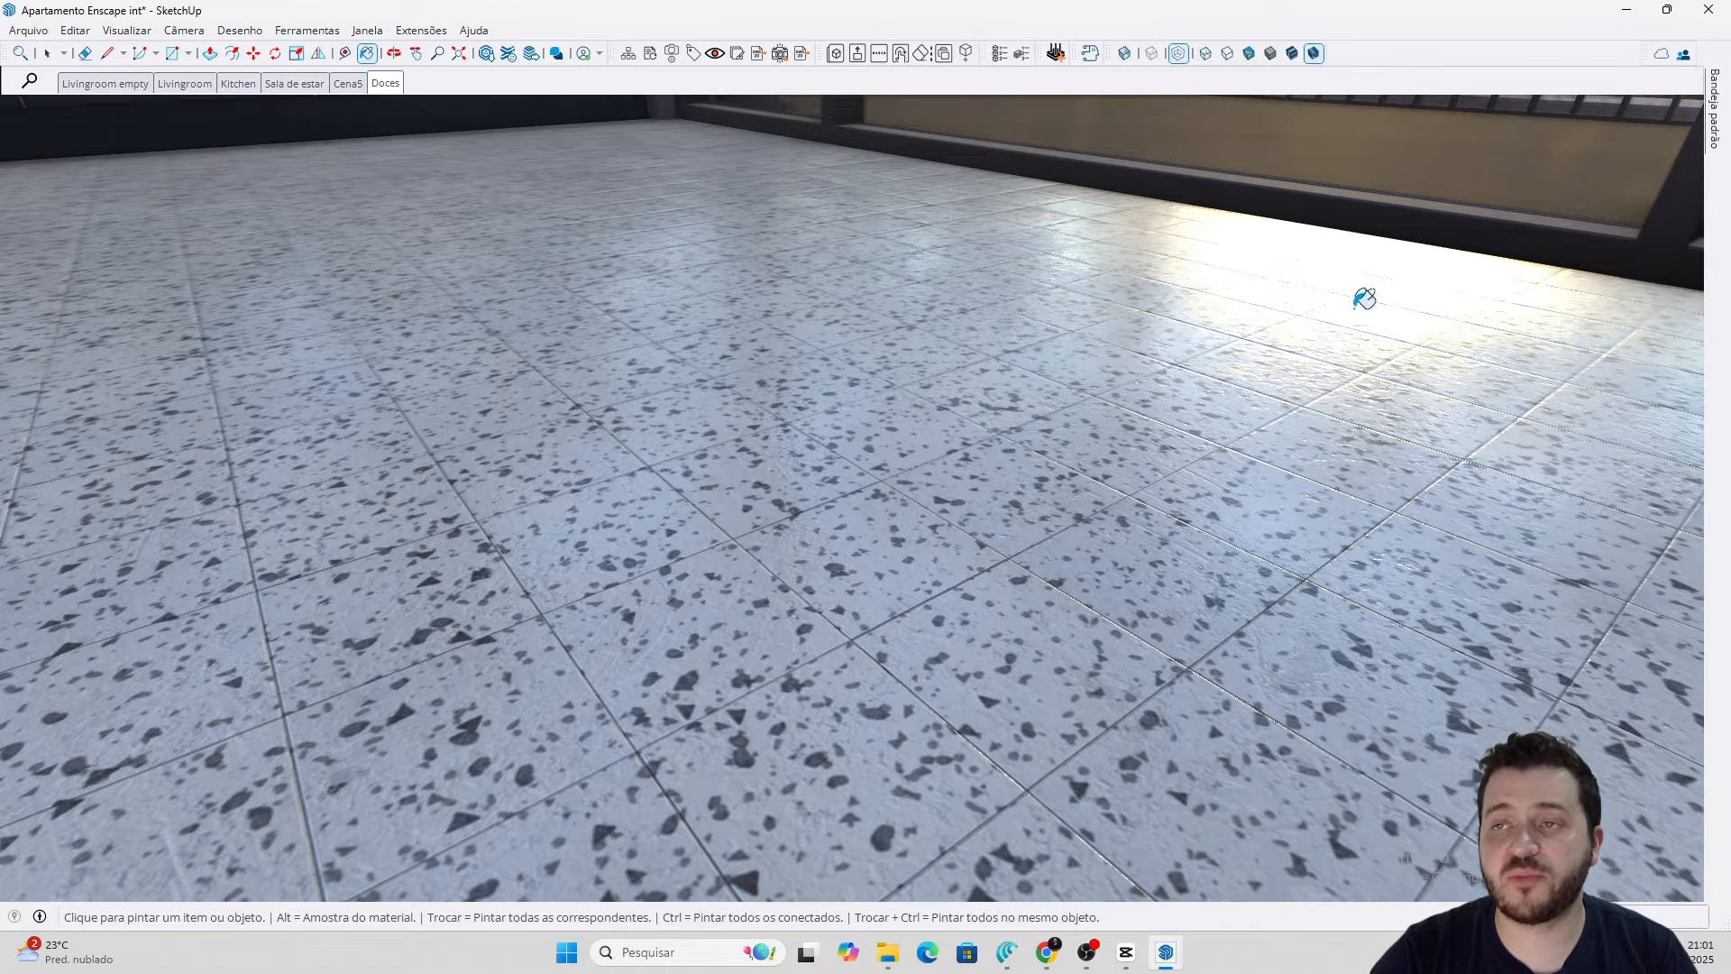
mouse_move(1720, 101)
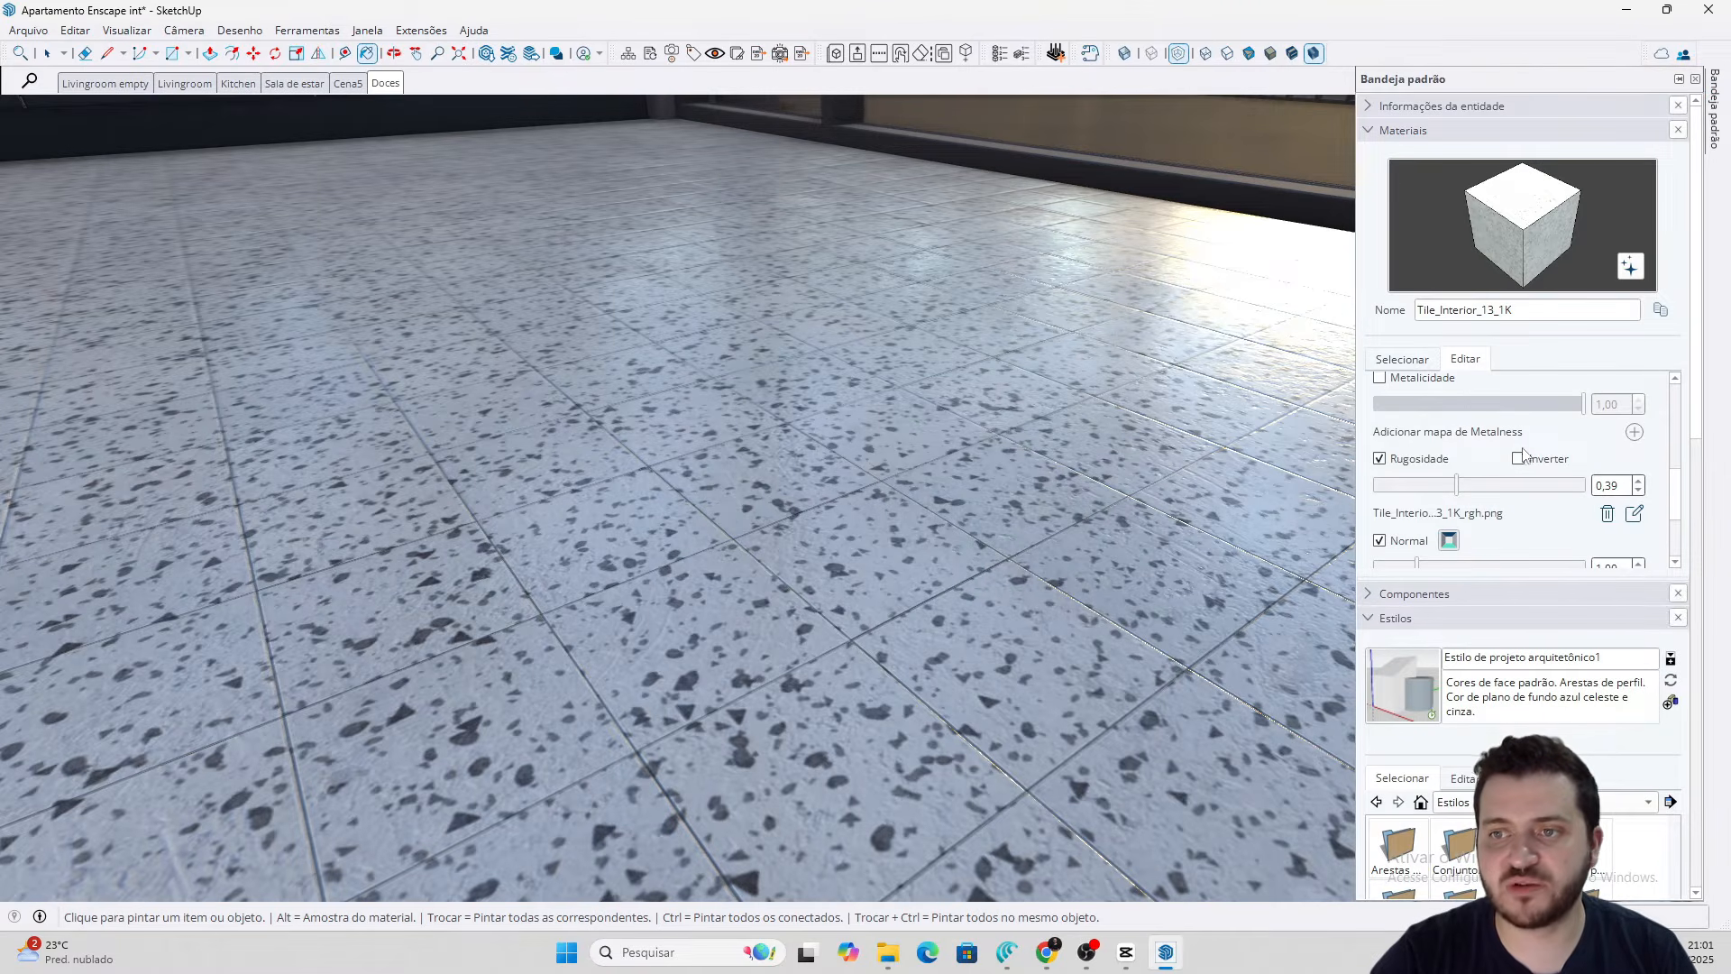
click(1518, 460)
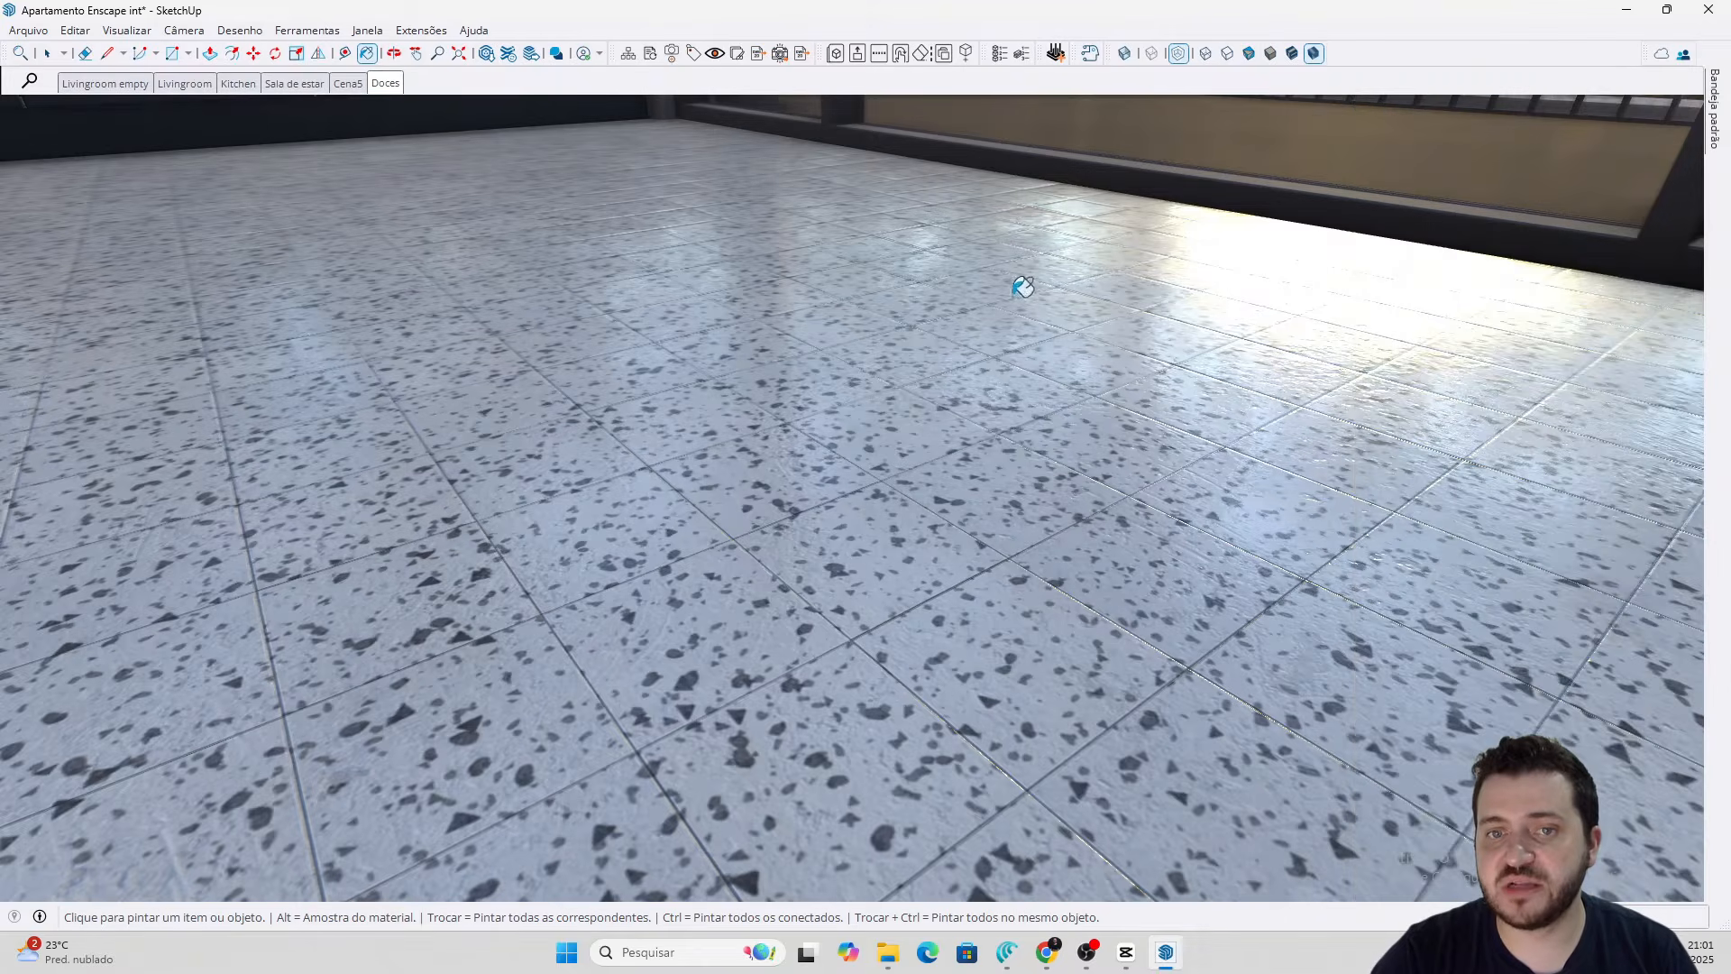
Set the floor tile material's roughness to 1,00 and turn off the roughness inversion
mouse_move(1714, 118)
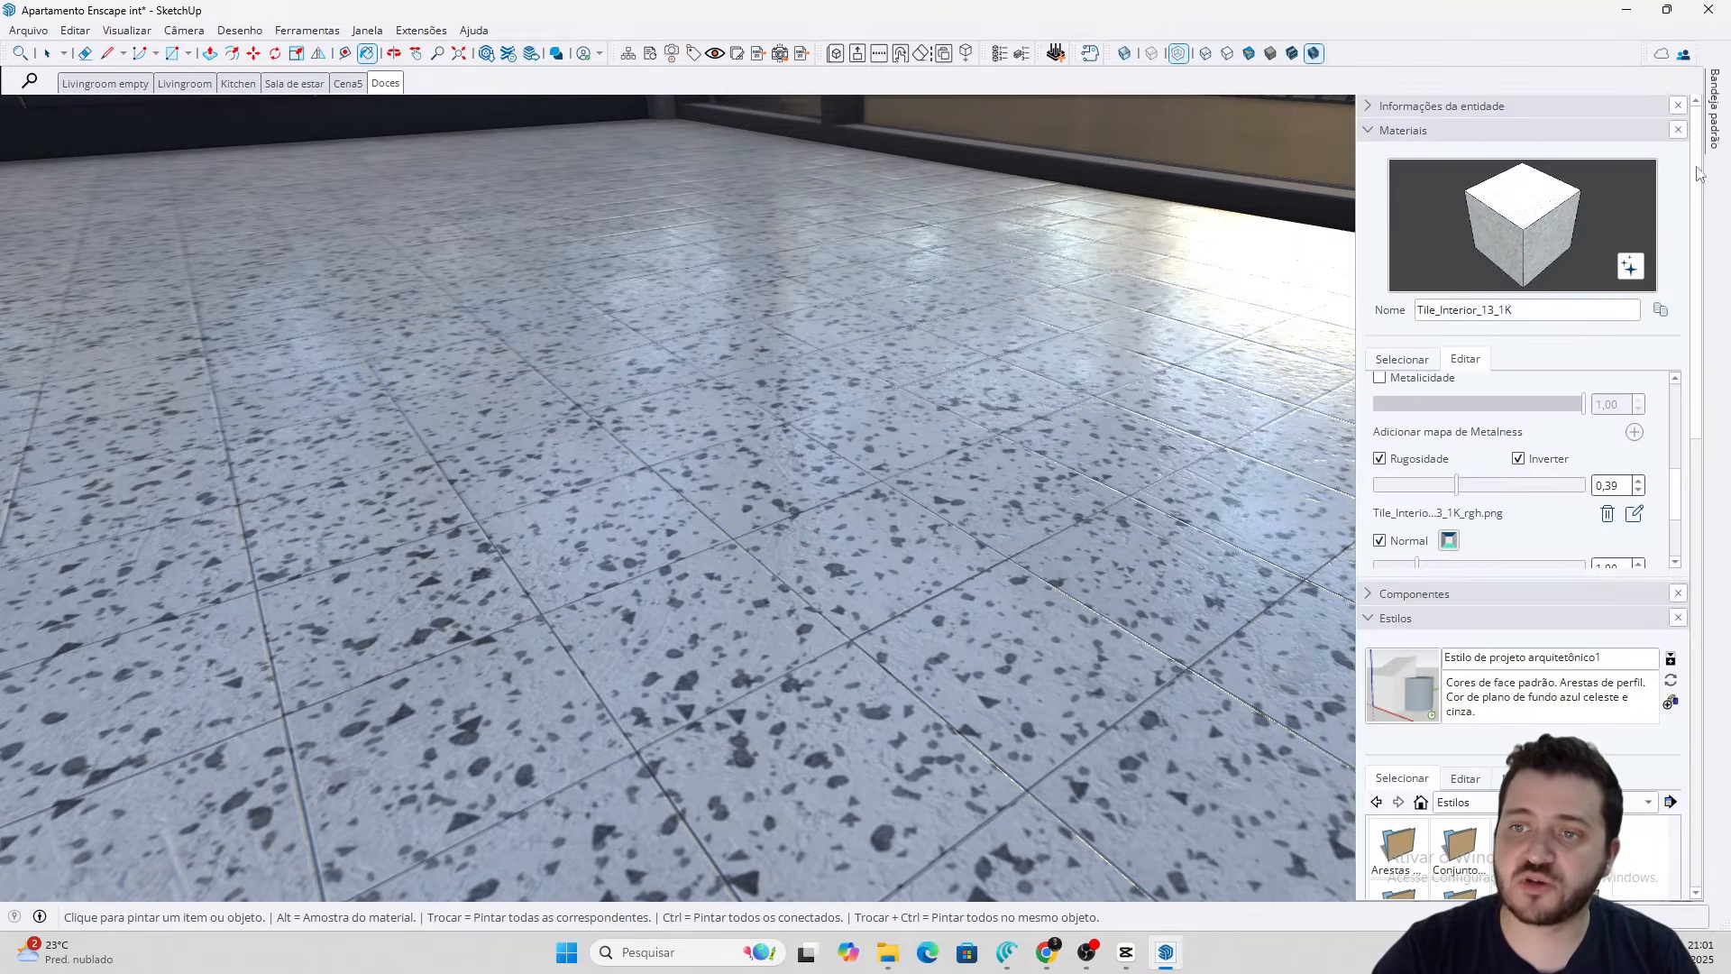
drag(1488, 495, 1583, 487)
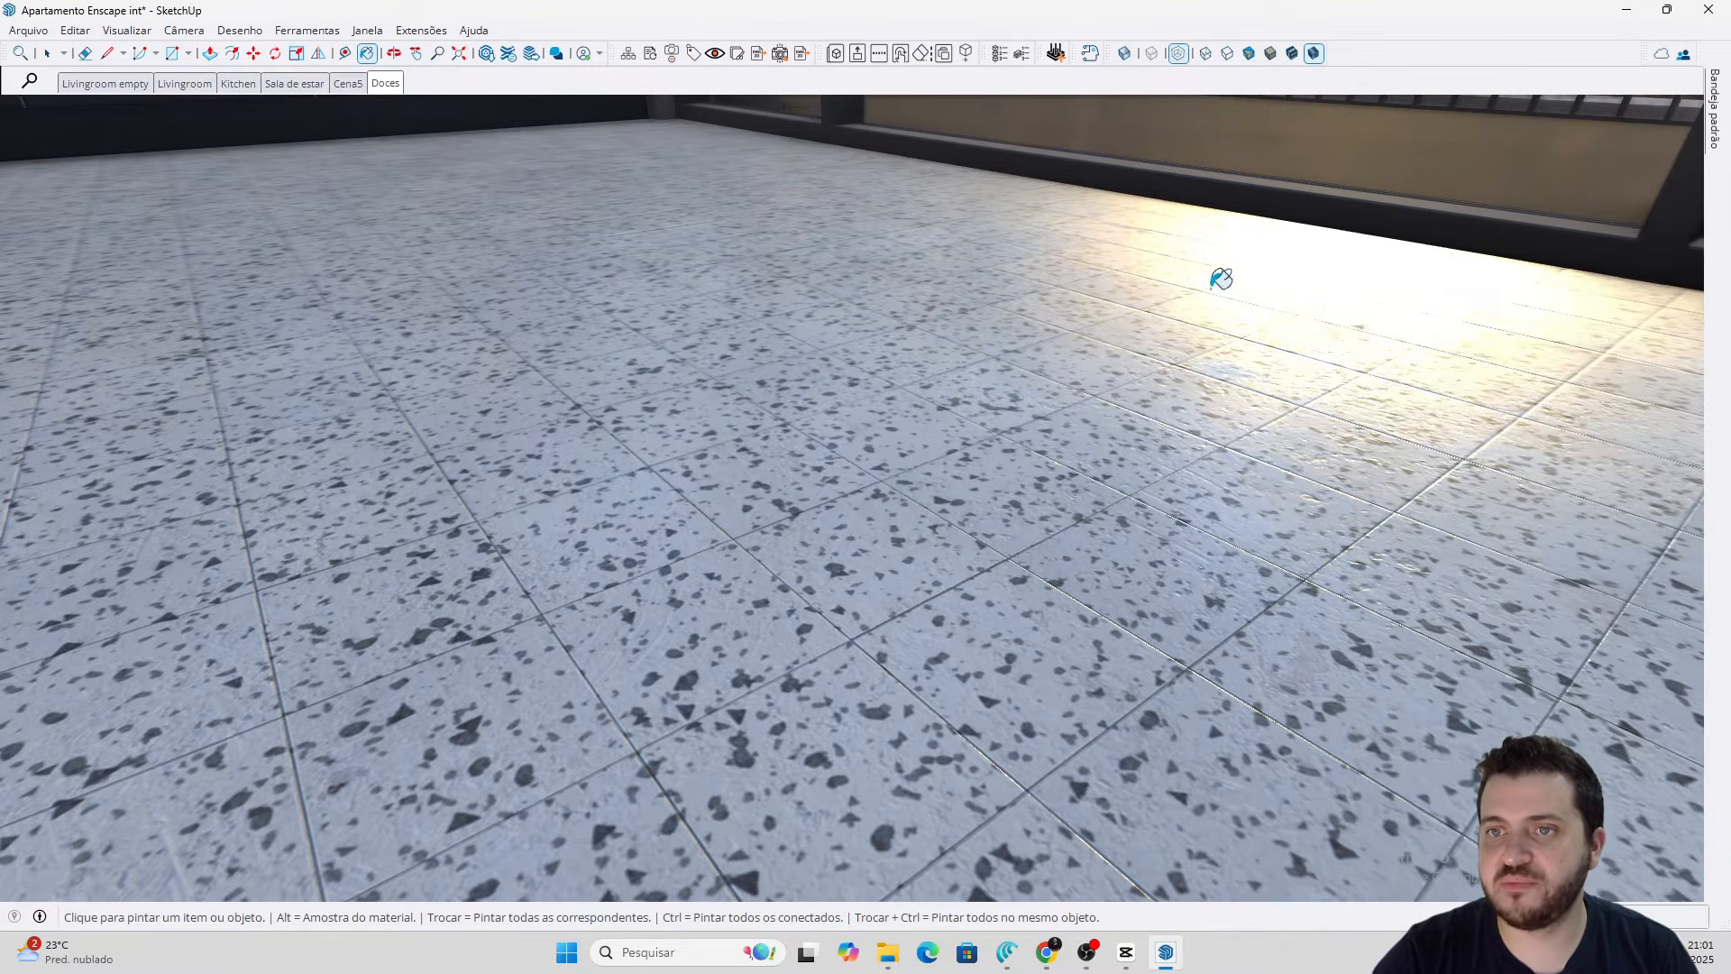
mouse_move(1713, 135)
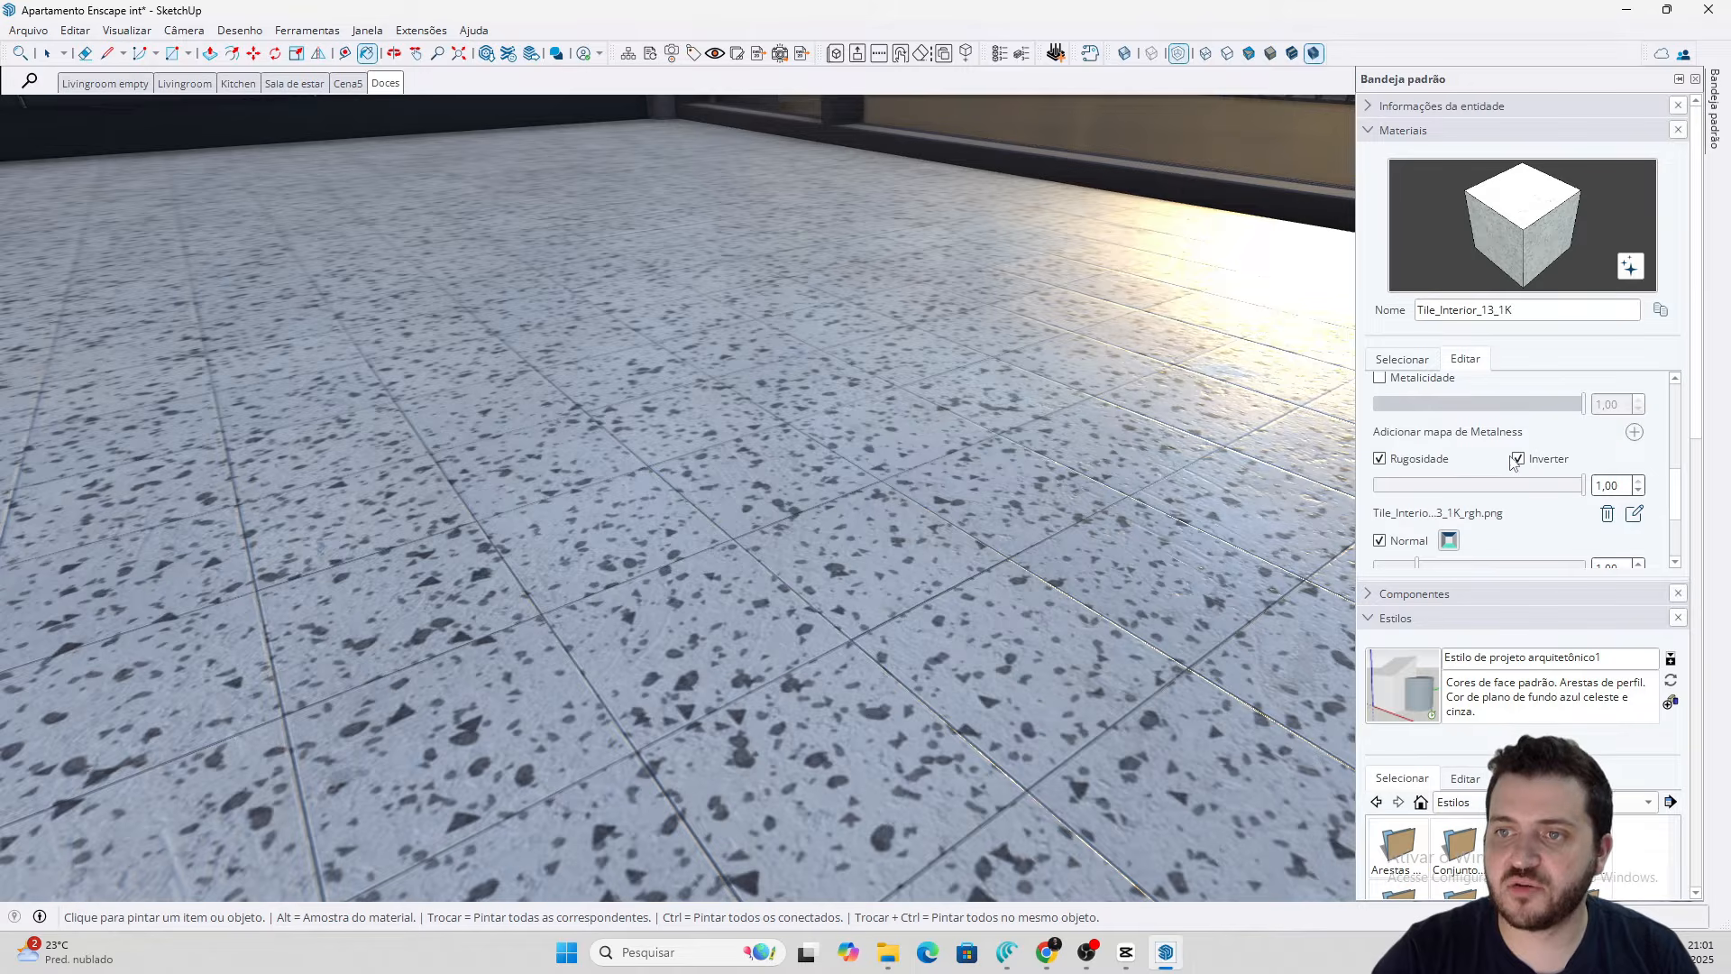
click(1518, 459)
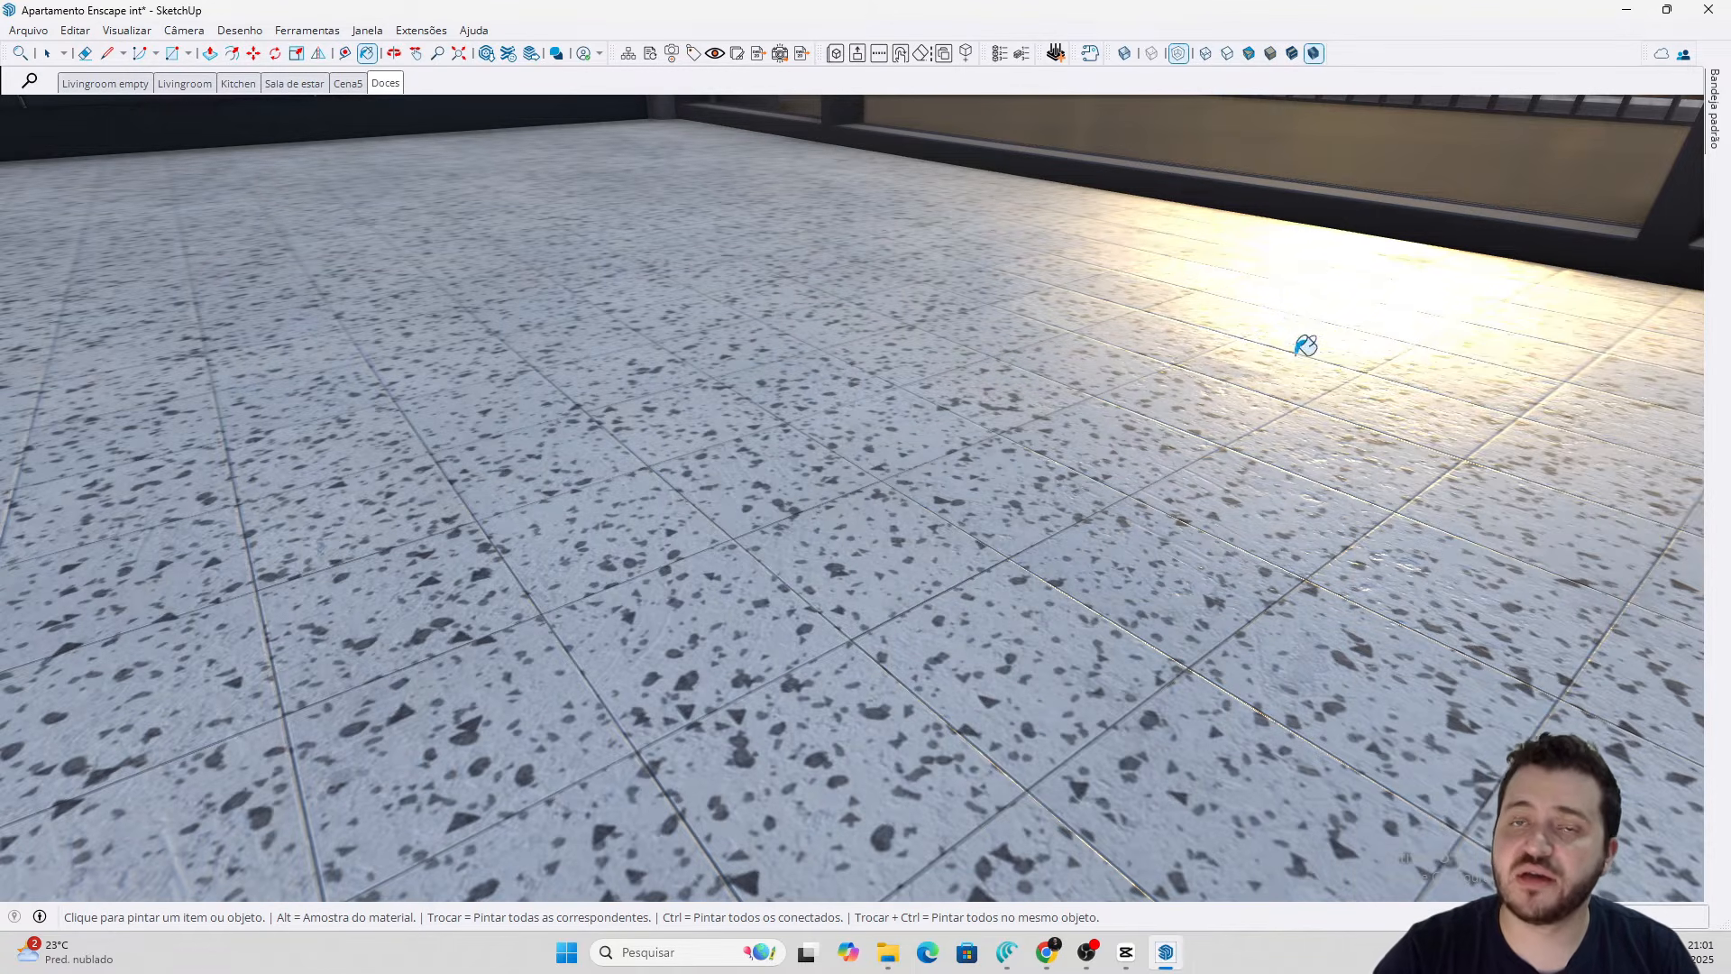
Recall the Doces scene and bring up the ambient occlusion options in the current style's face settings
click(395, 83)
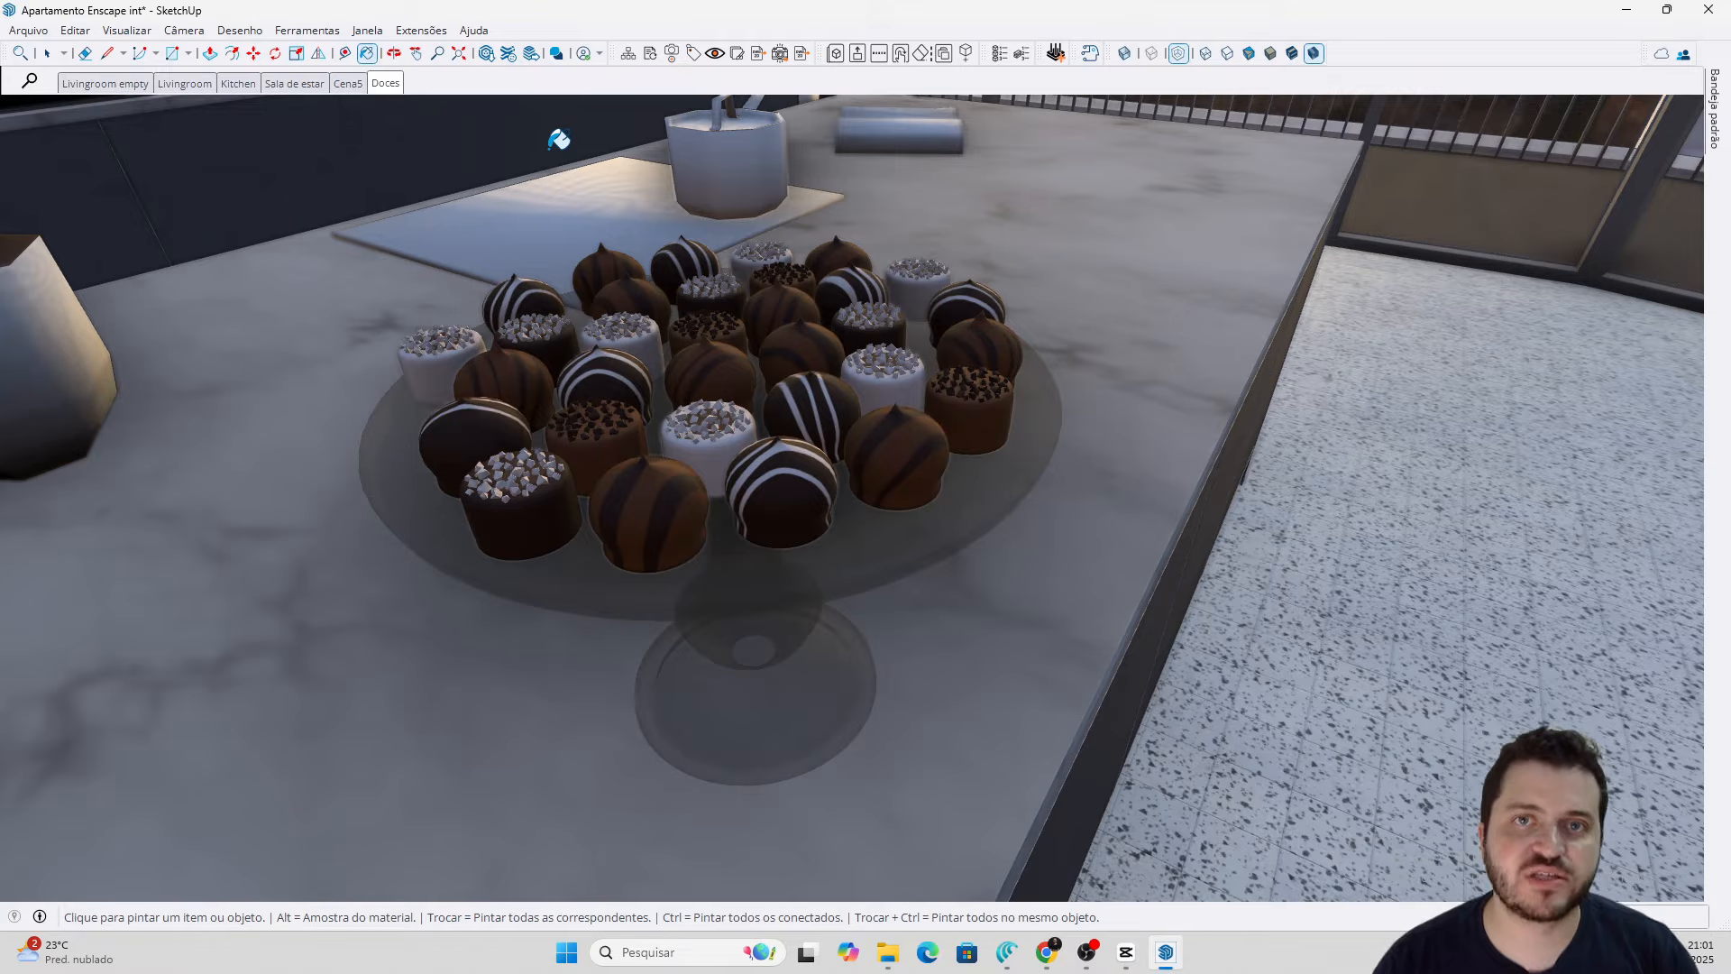
mouse_move(1710, 151)
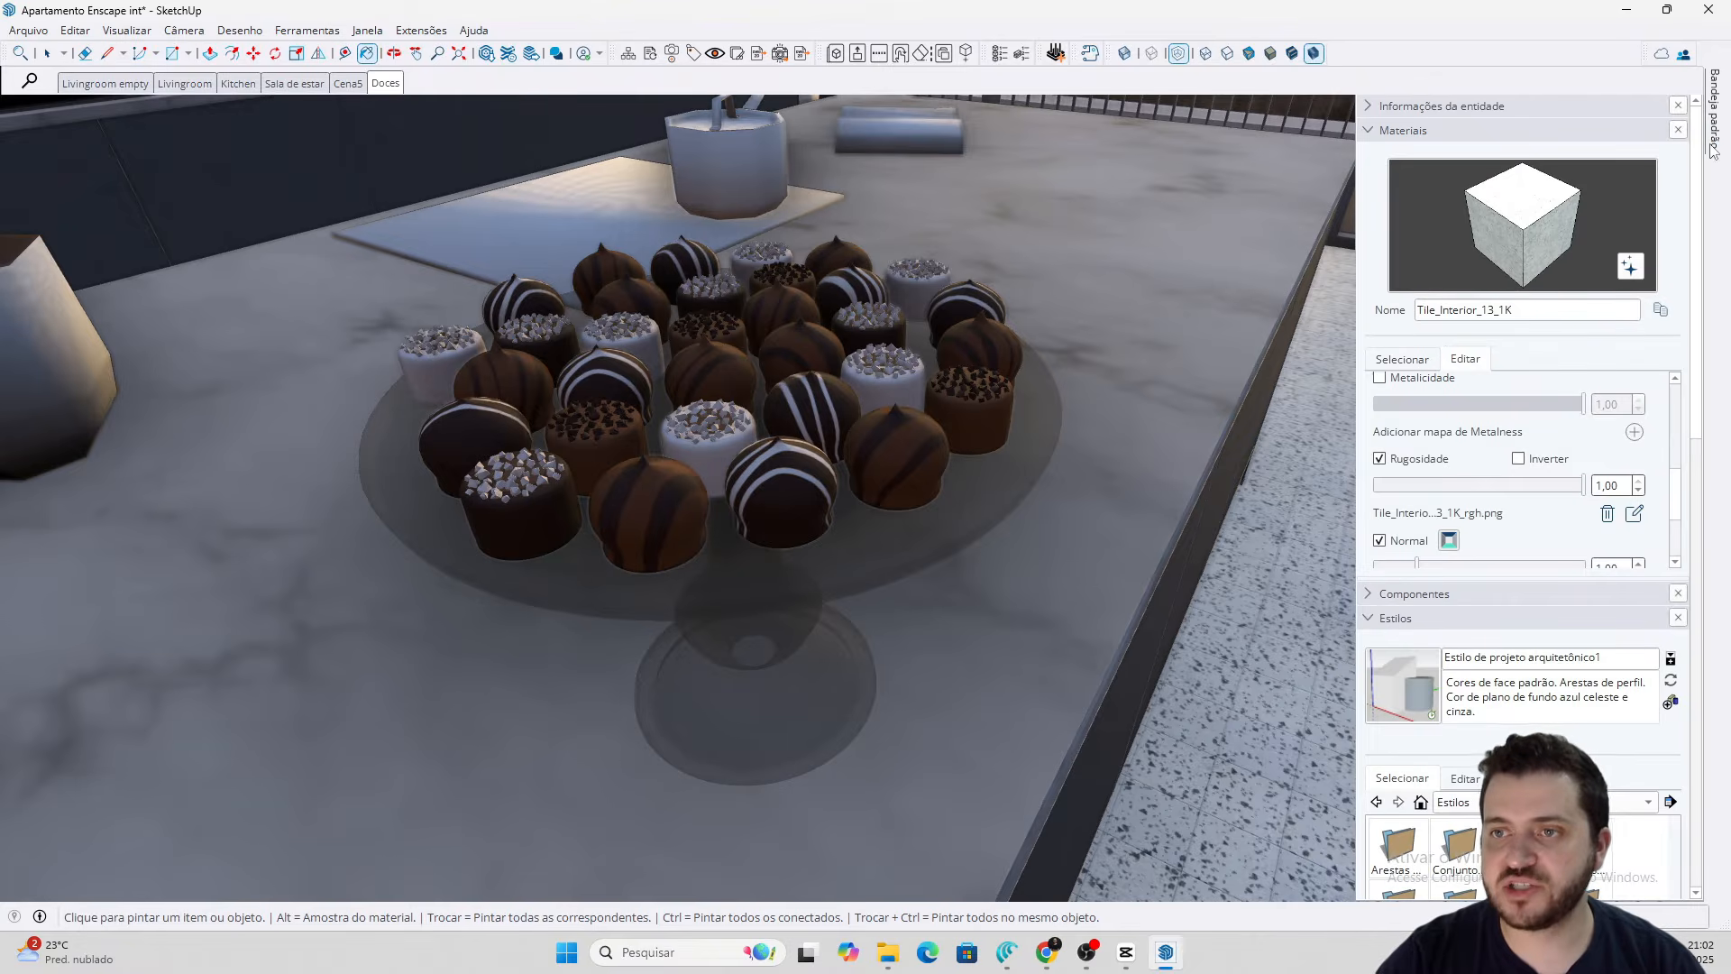
click(1417, 137)
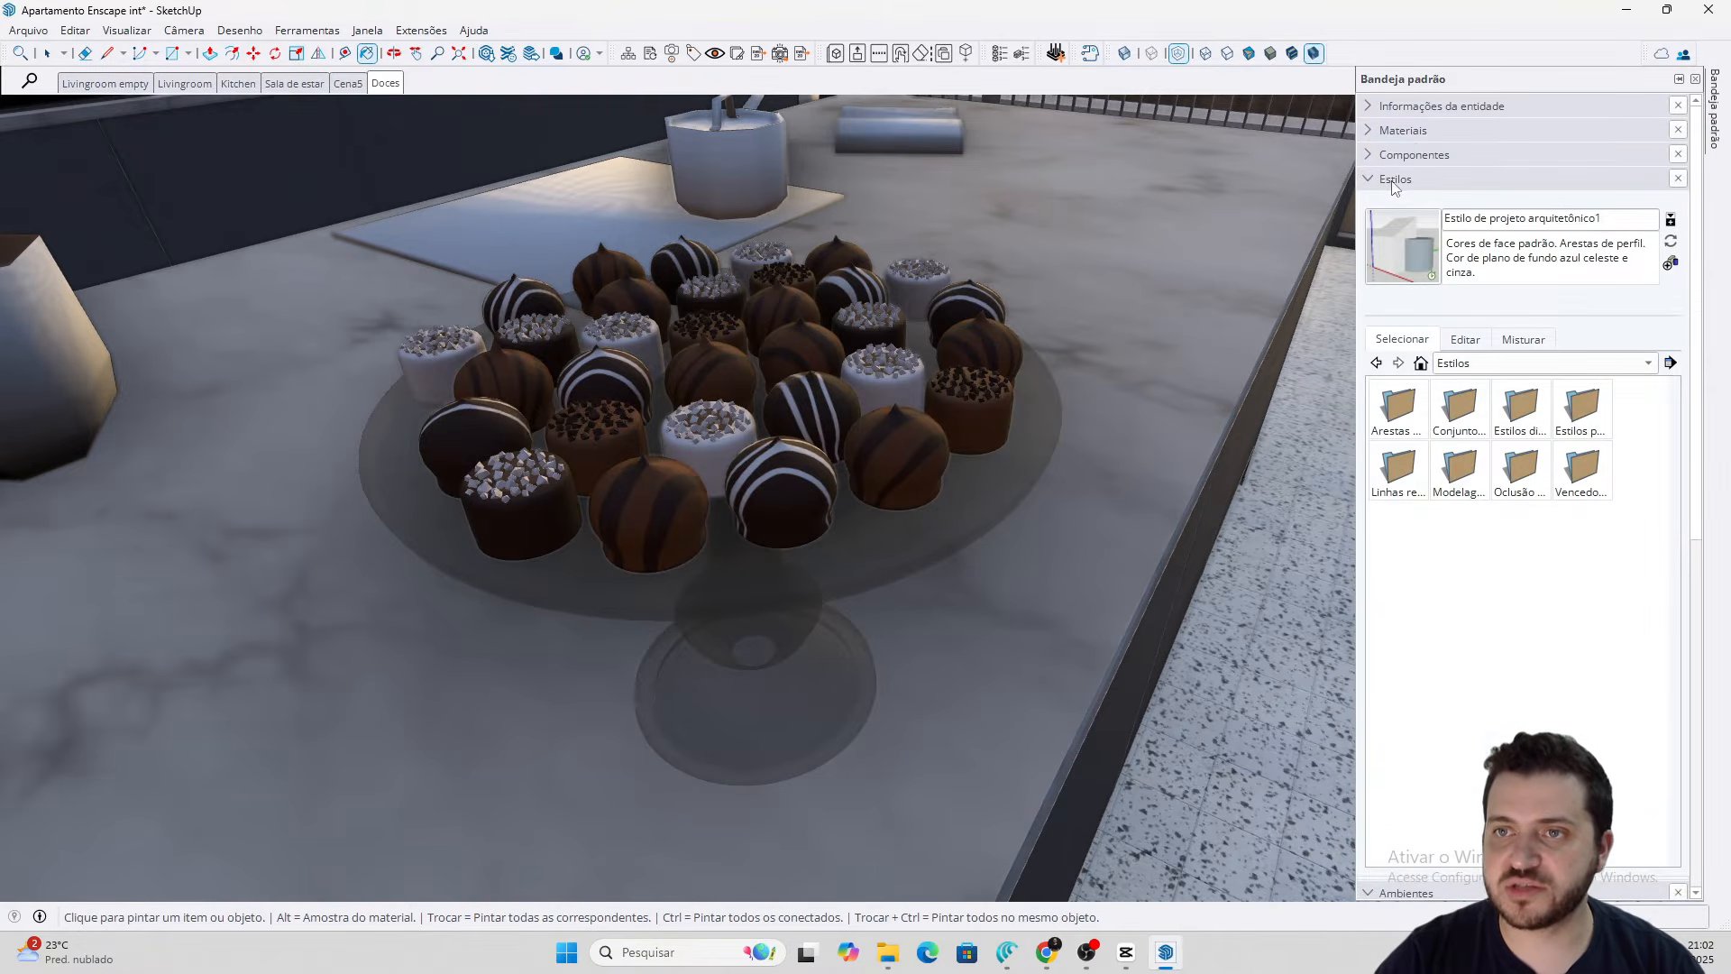
click(1394, 180)
click(1393, 180)
click(1465, 339)
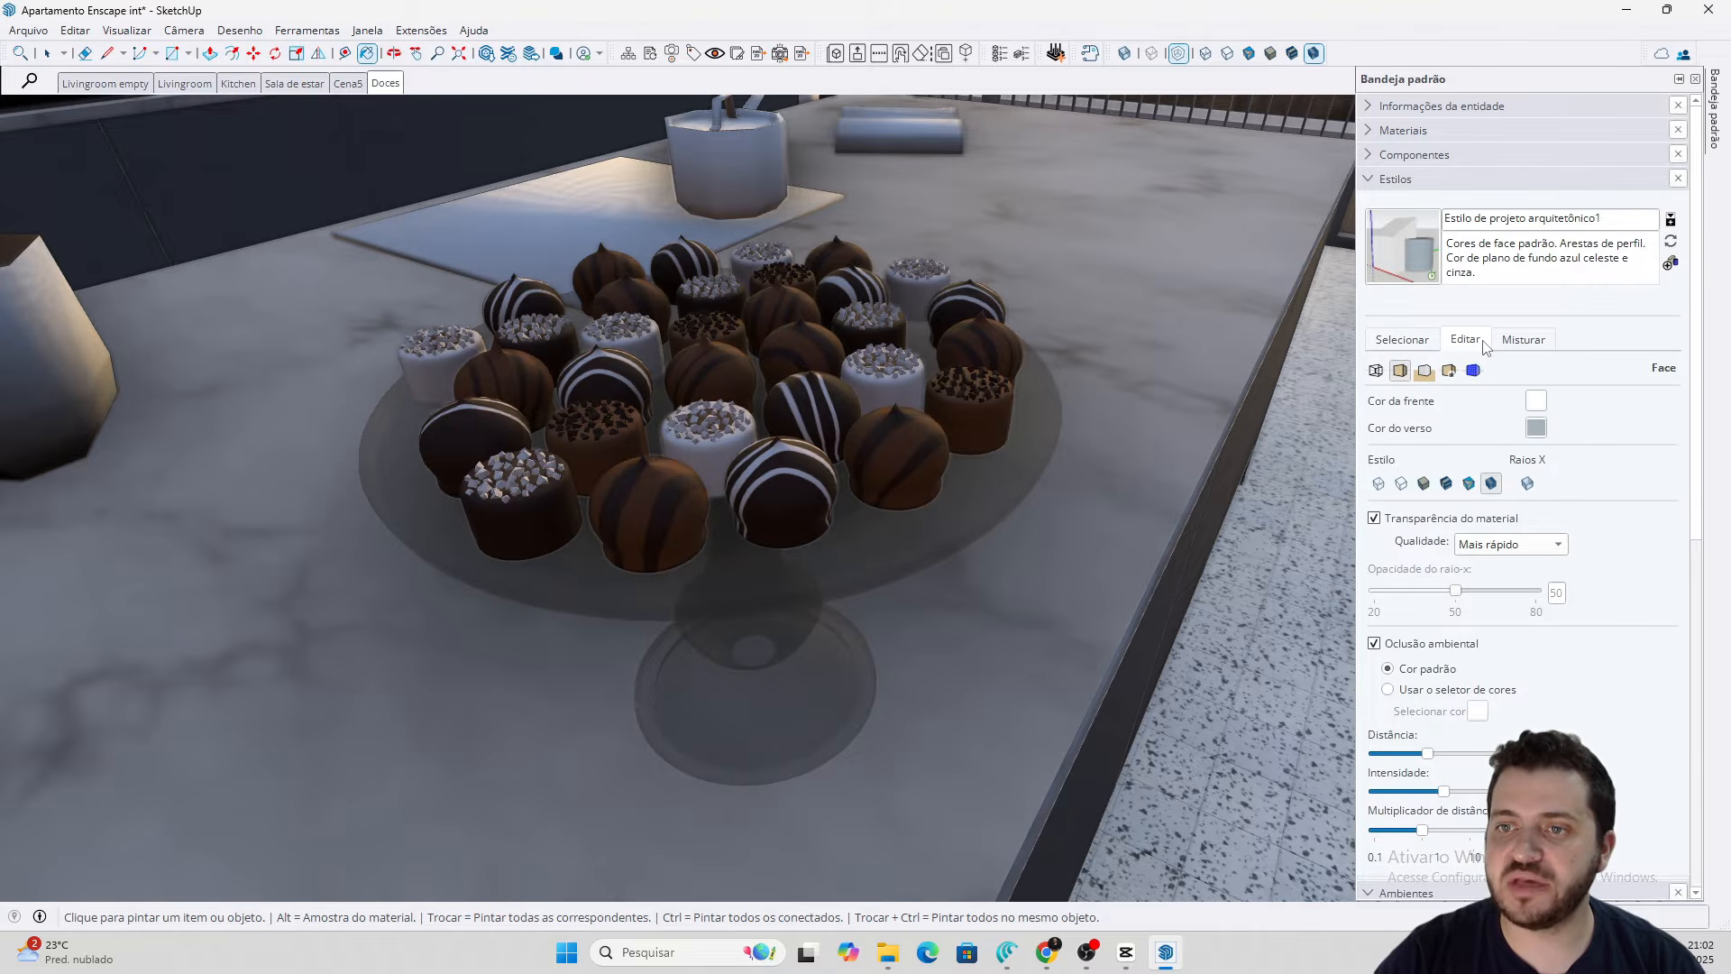
scroll(1537, 491, down, 1)
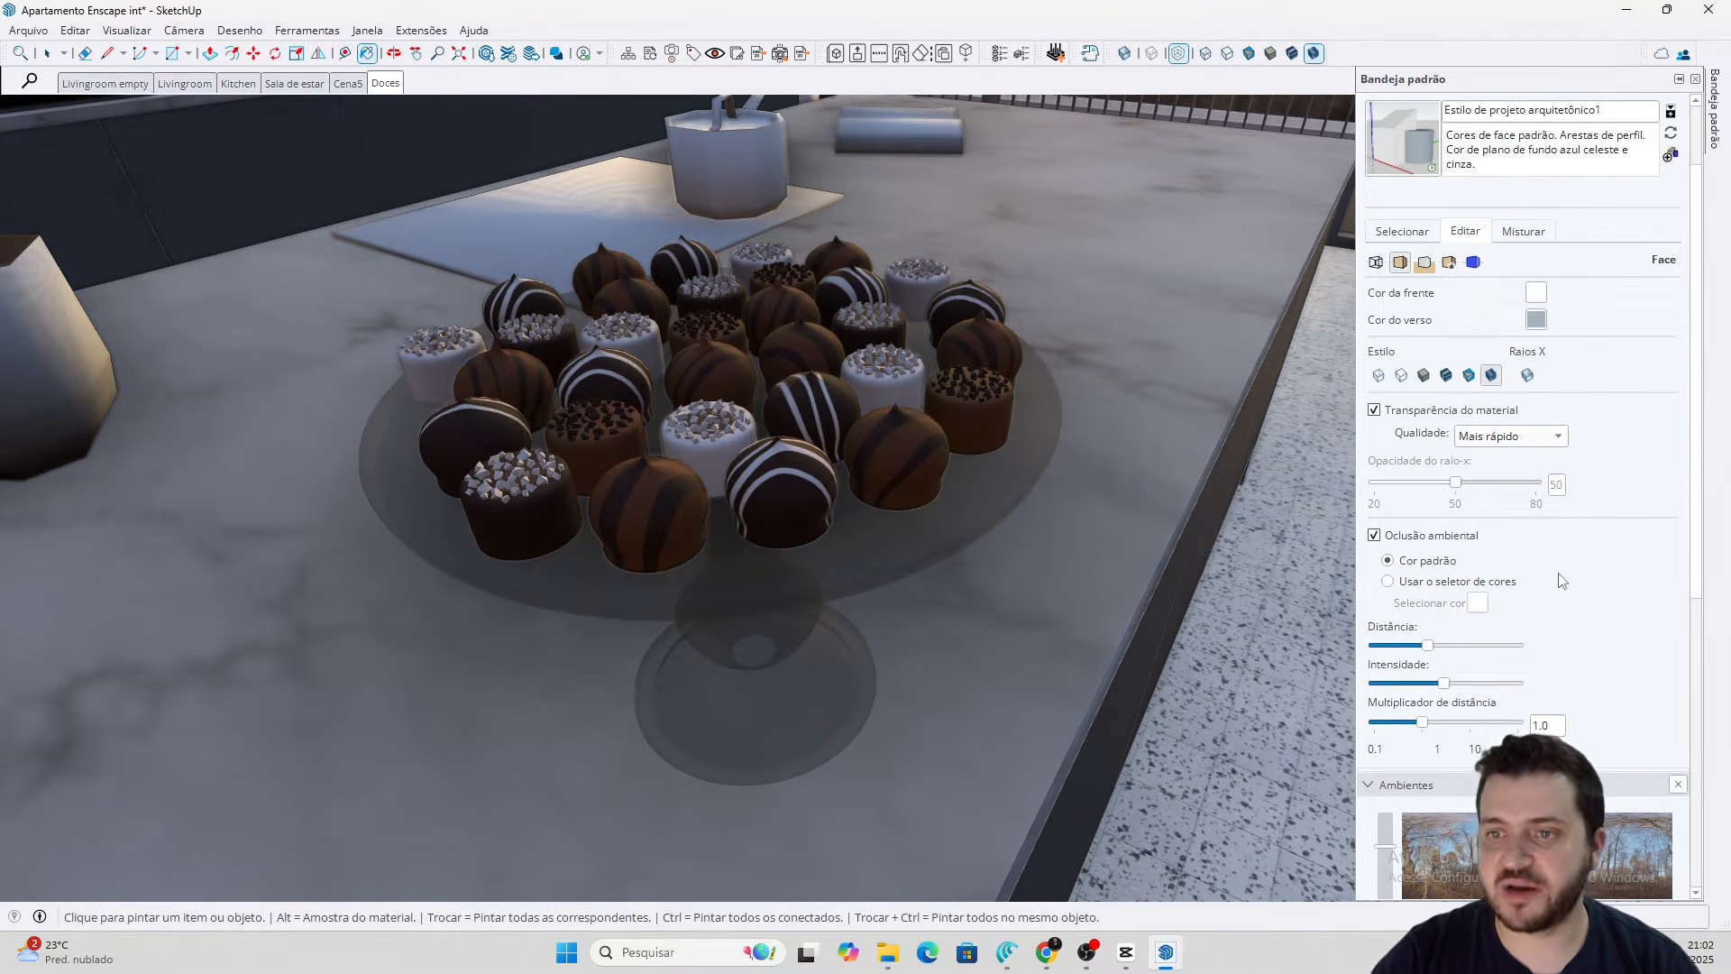
scroll(1564, 577, down, 1)
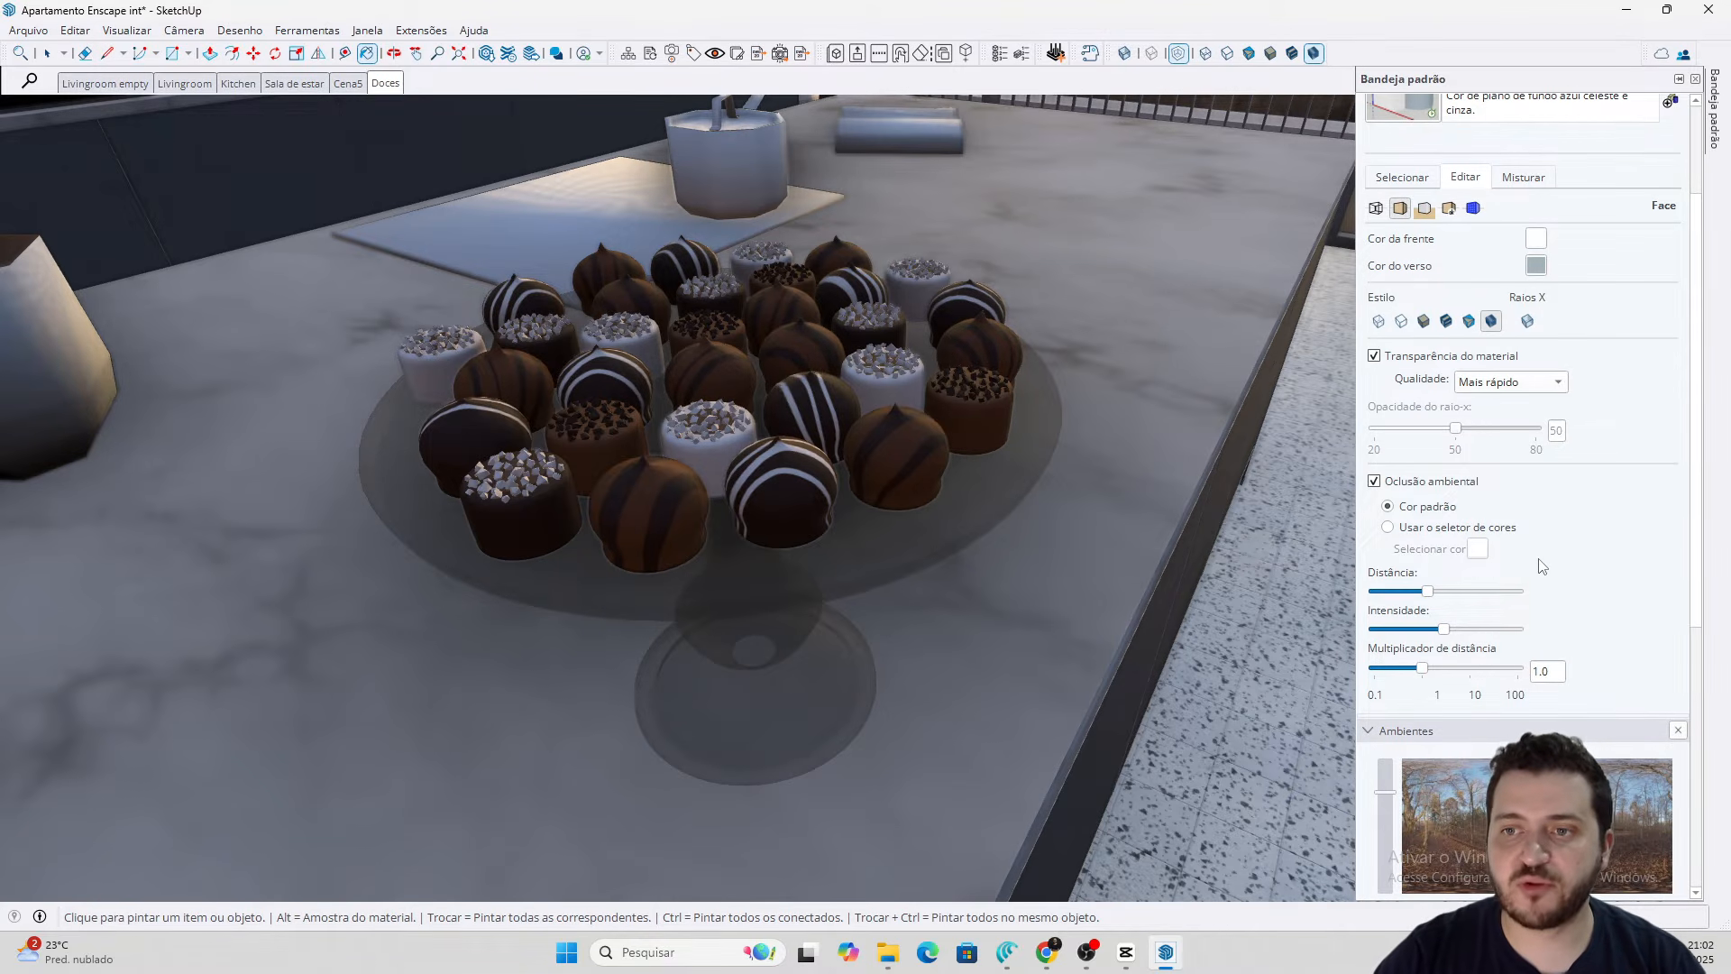
Switch the style's ambient occlusion to a custom colour and make it bright red
click(1387, 527)
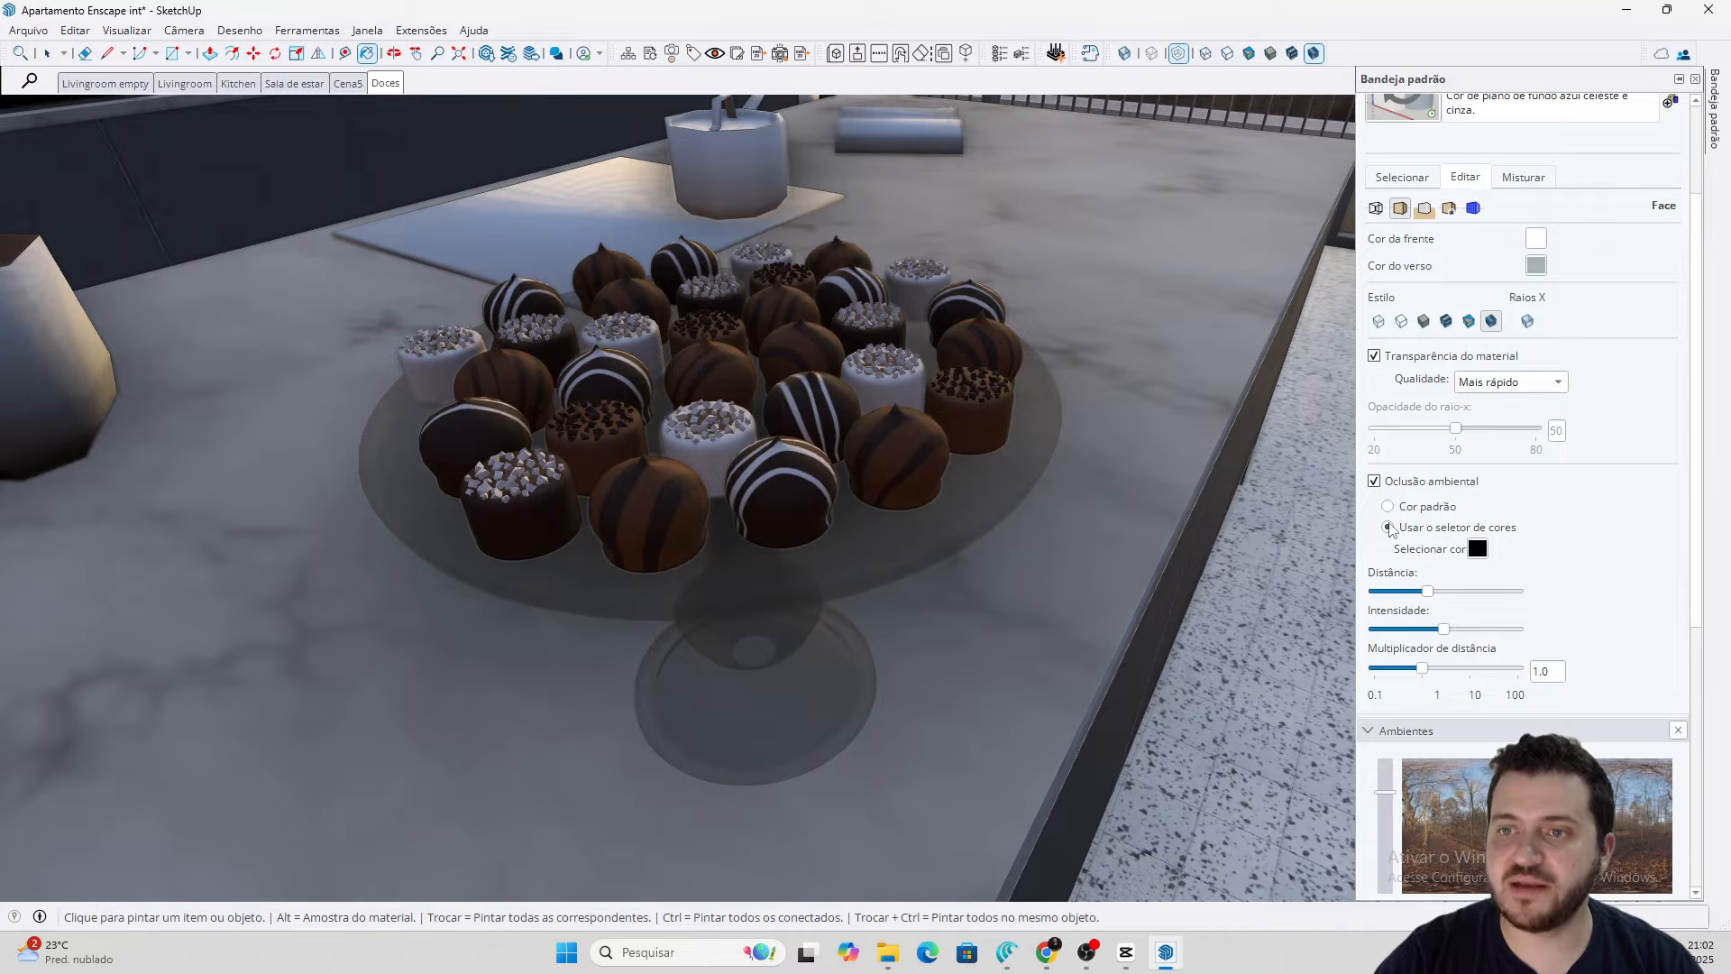
click(1476, 548)
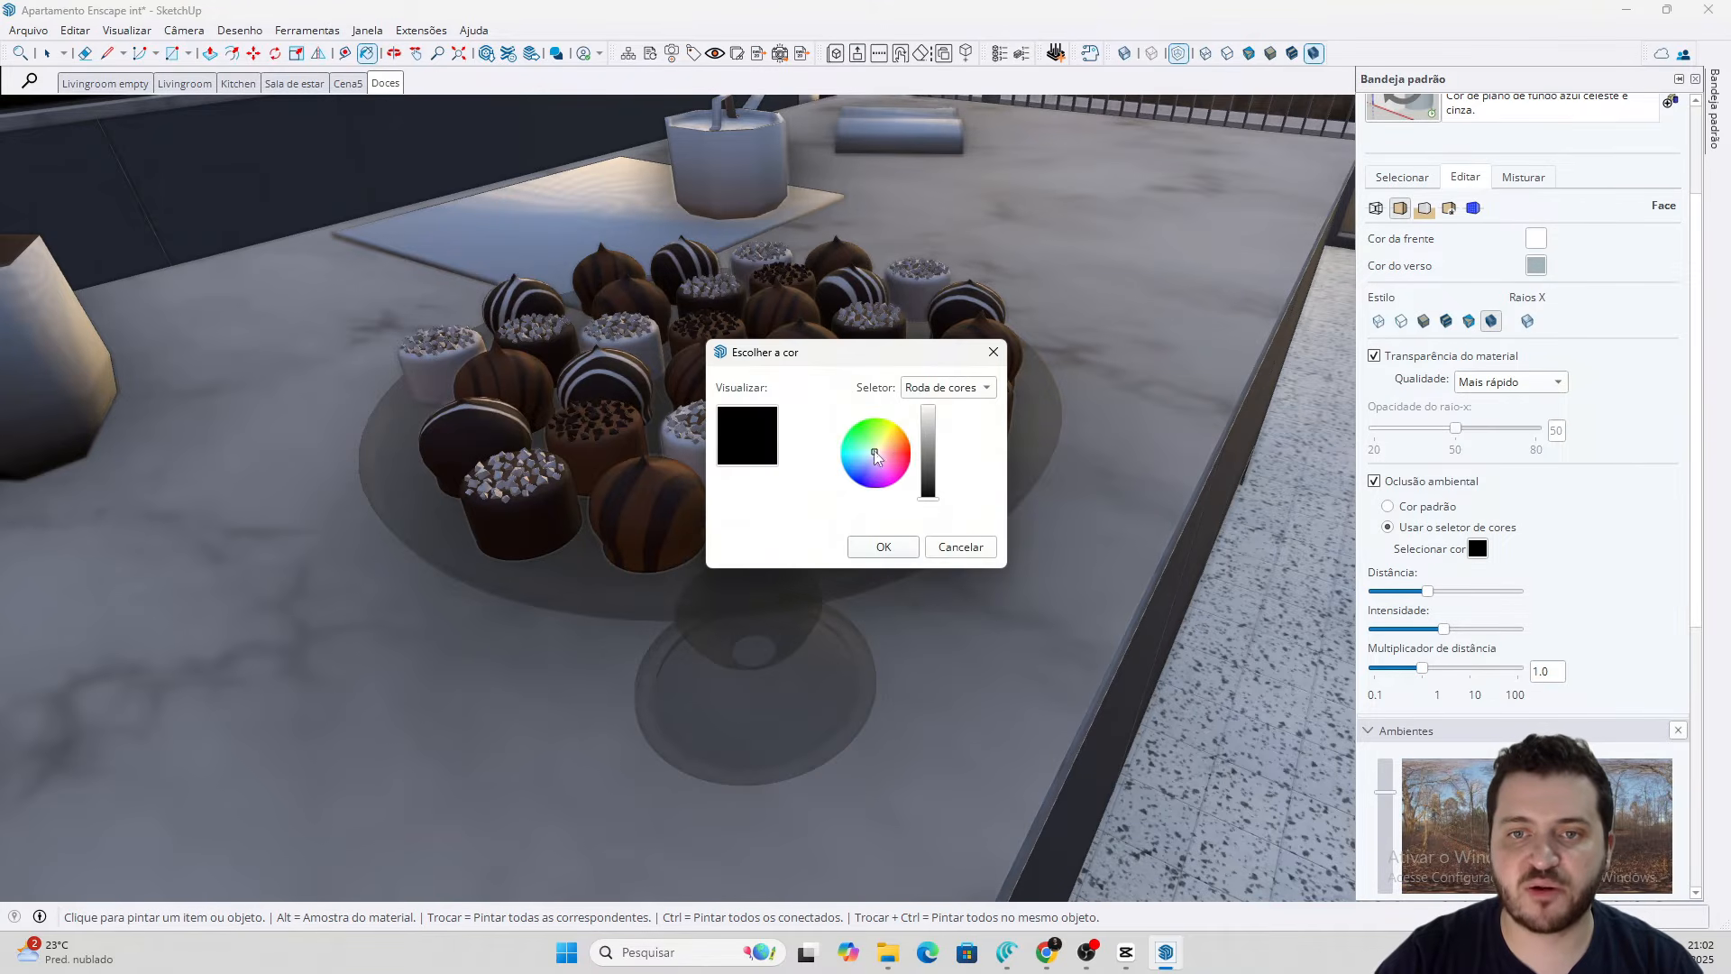
drag(875, 455, 930, 406)
click(883, 546)
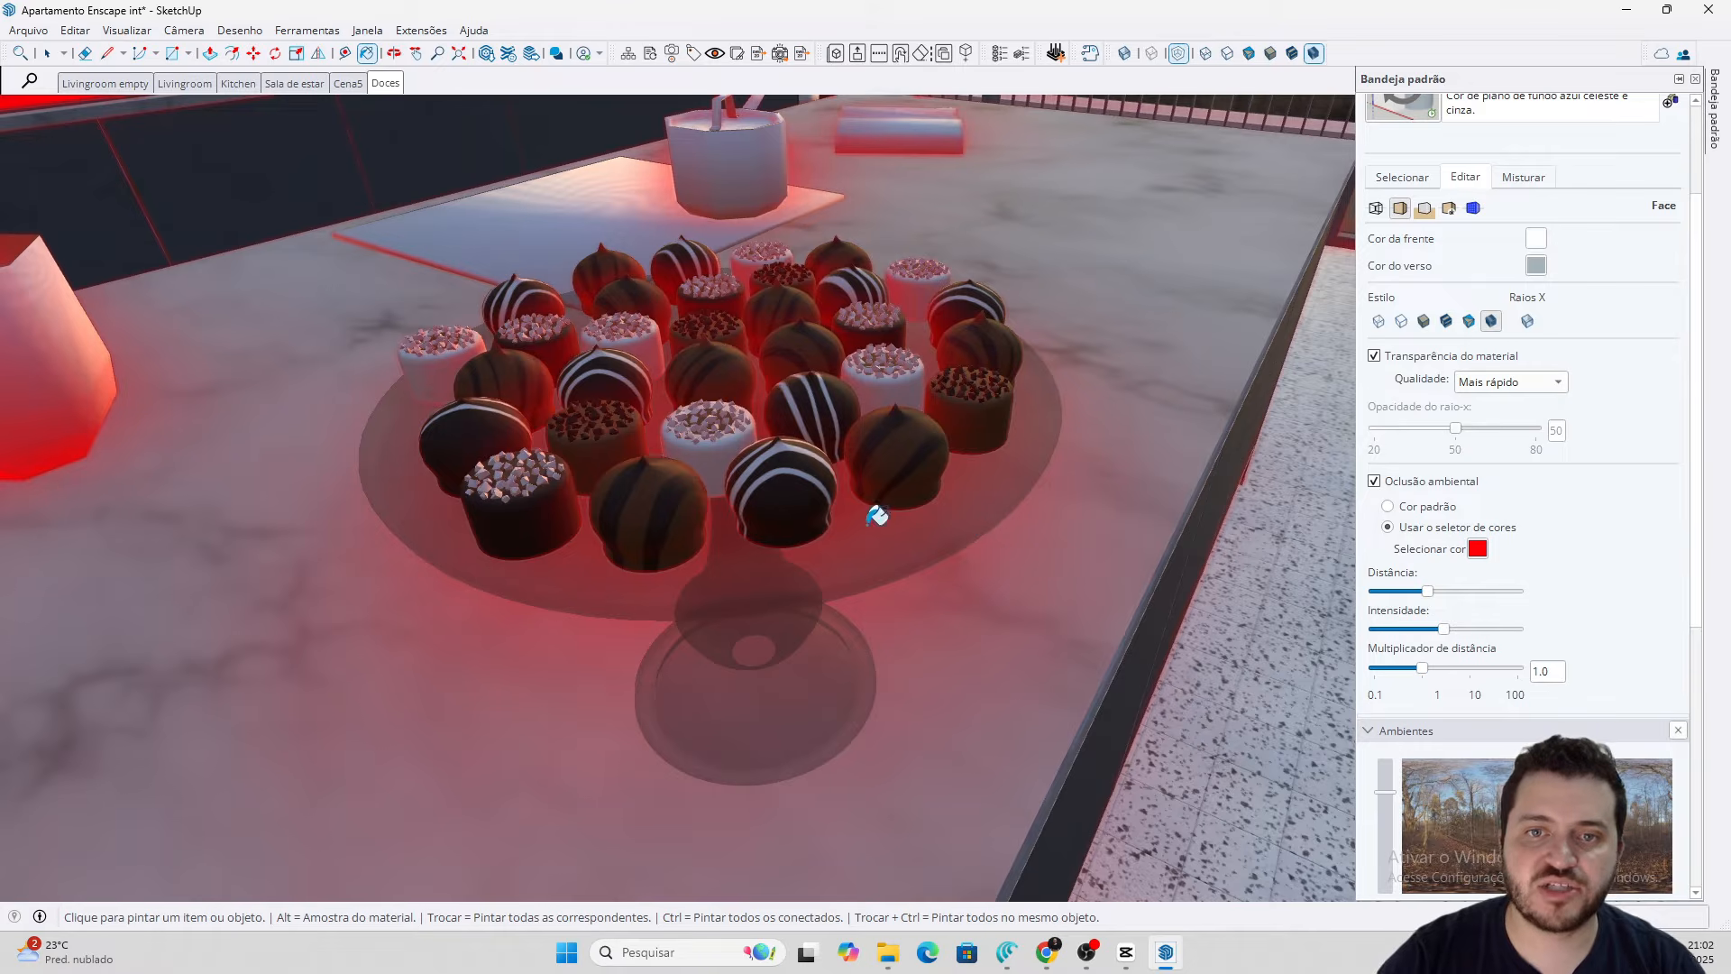
Frame the whole kitchen island, reduce the ambient occlusion distance to near its minimum and slightly raise the intensity
middle_drag(1099, 571, 862, 434)
scroll(983, 530, down, 3)
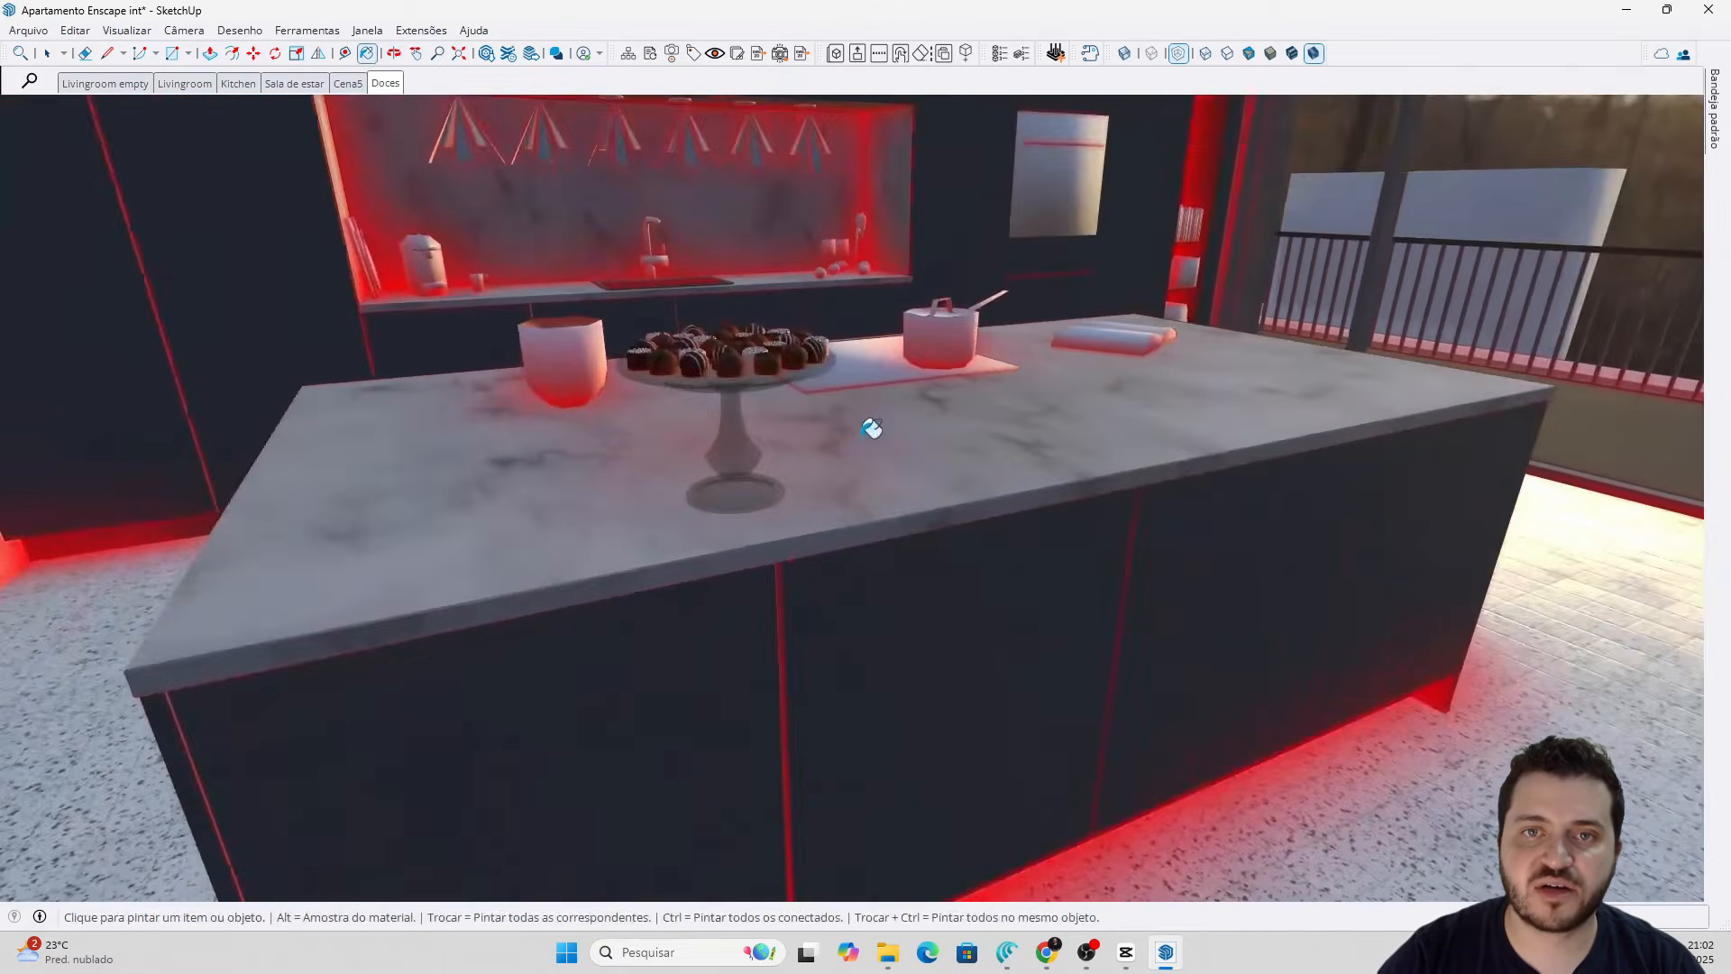
scroll(872, 428, down, 3)
mouse_move(1713, 140)
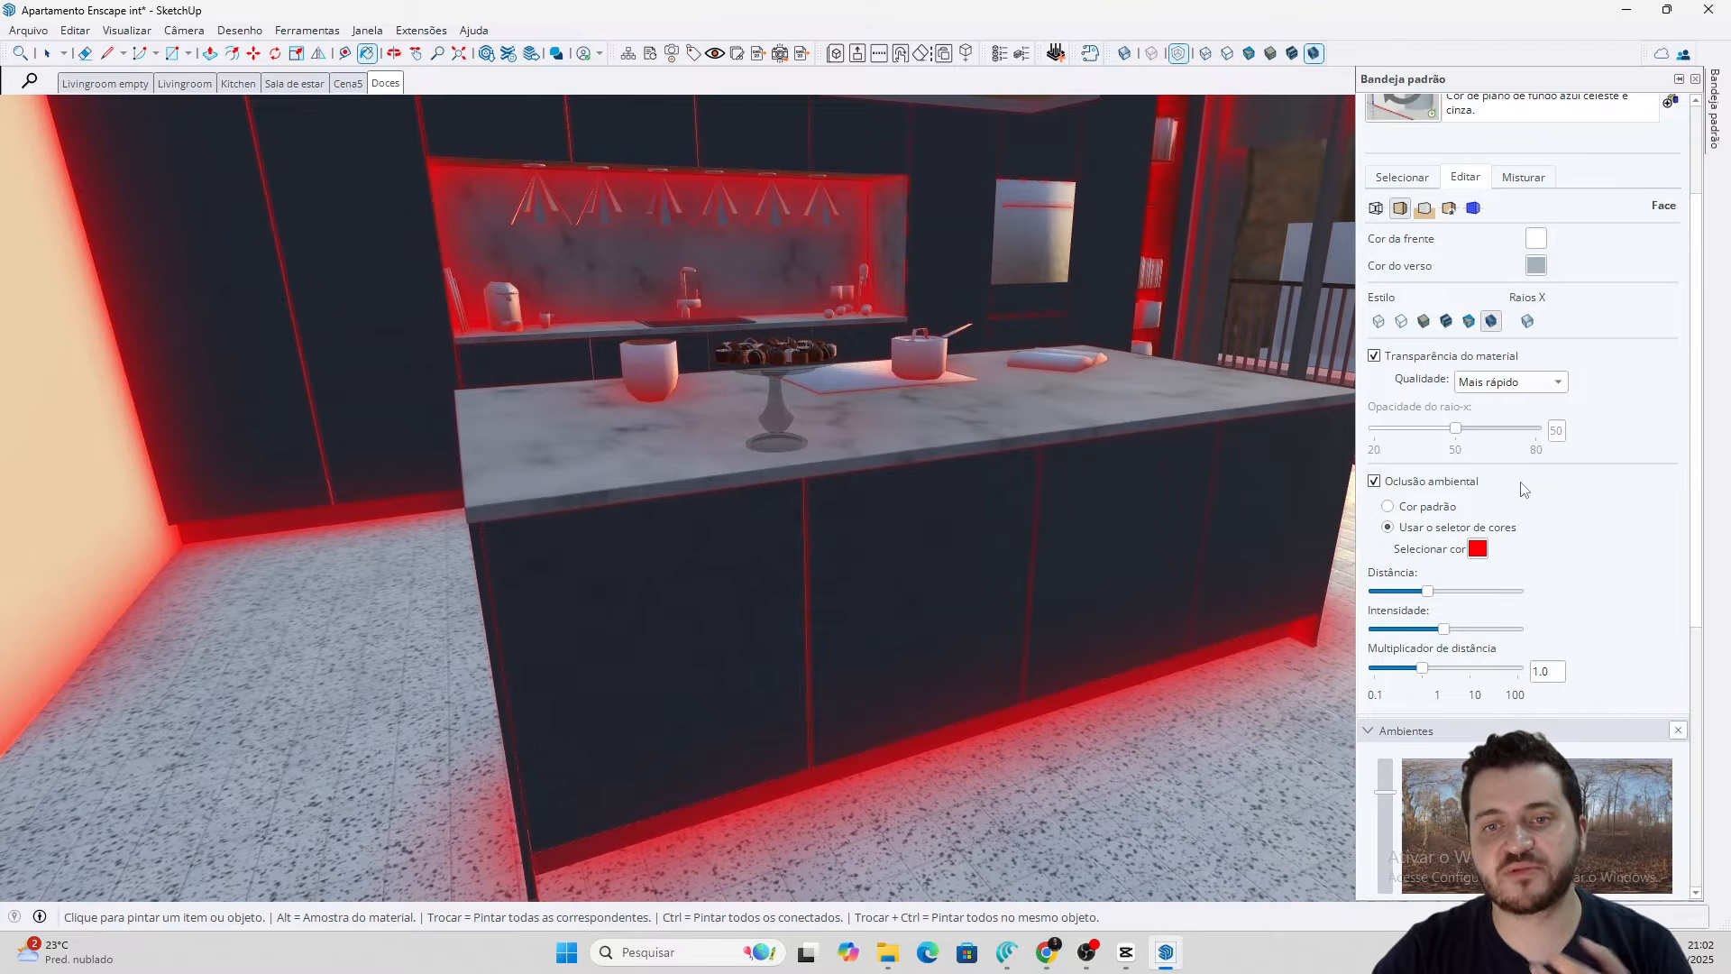
middle_drag(1108, 552, 1174, 497)
scroll(1172, 497, up, 1)
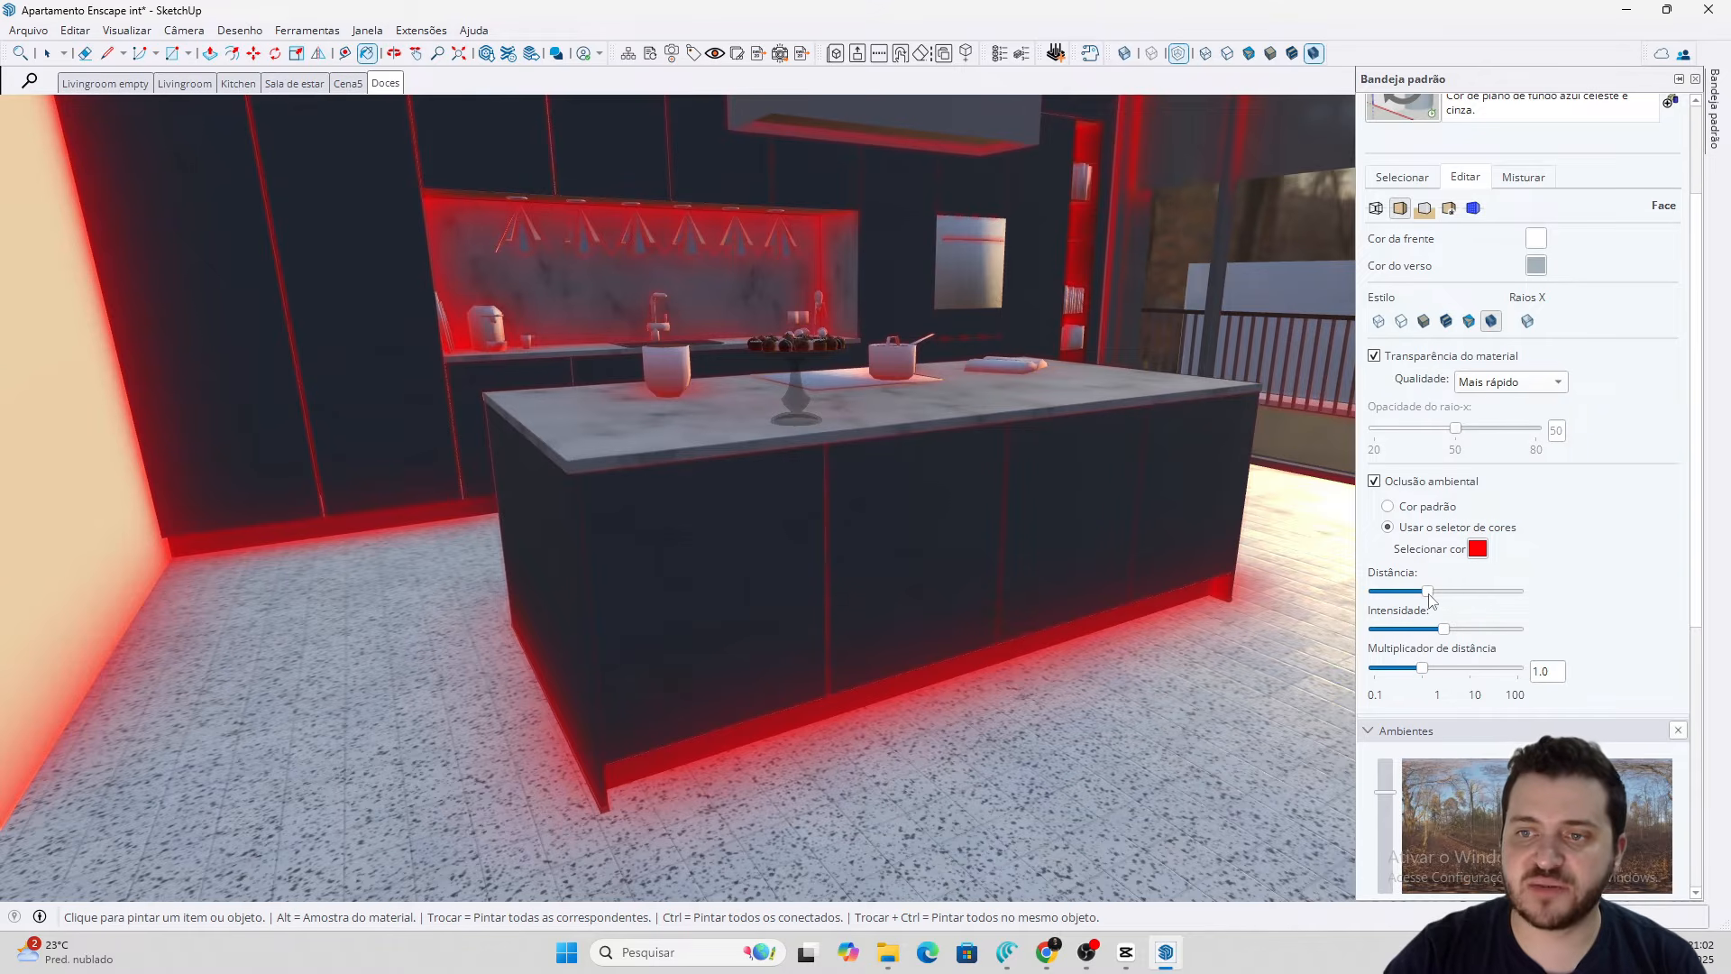
drag(1430, 600, 1461, 640)
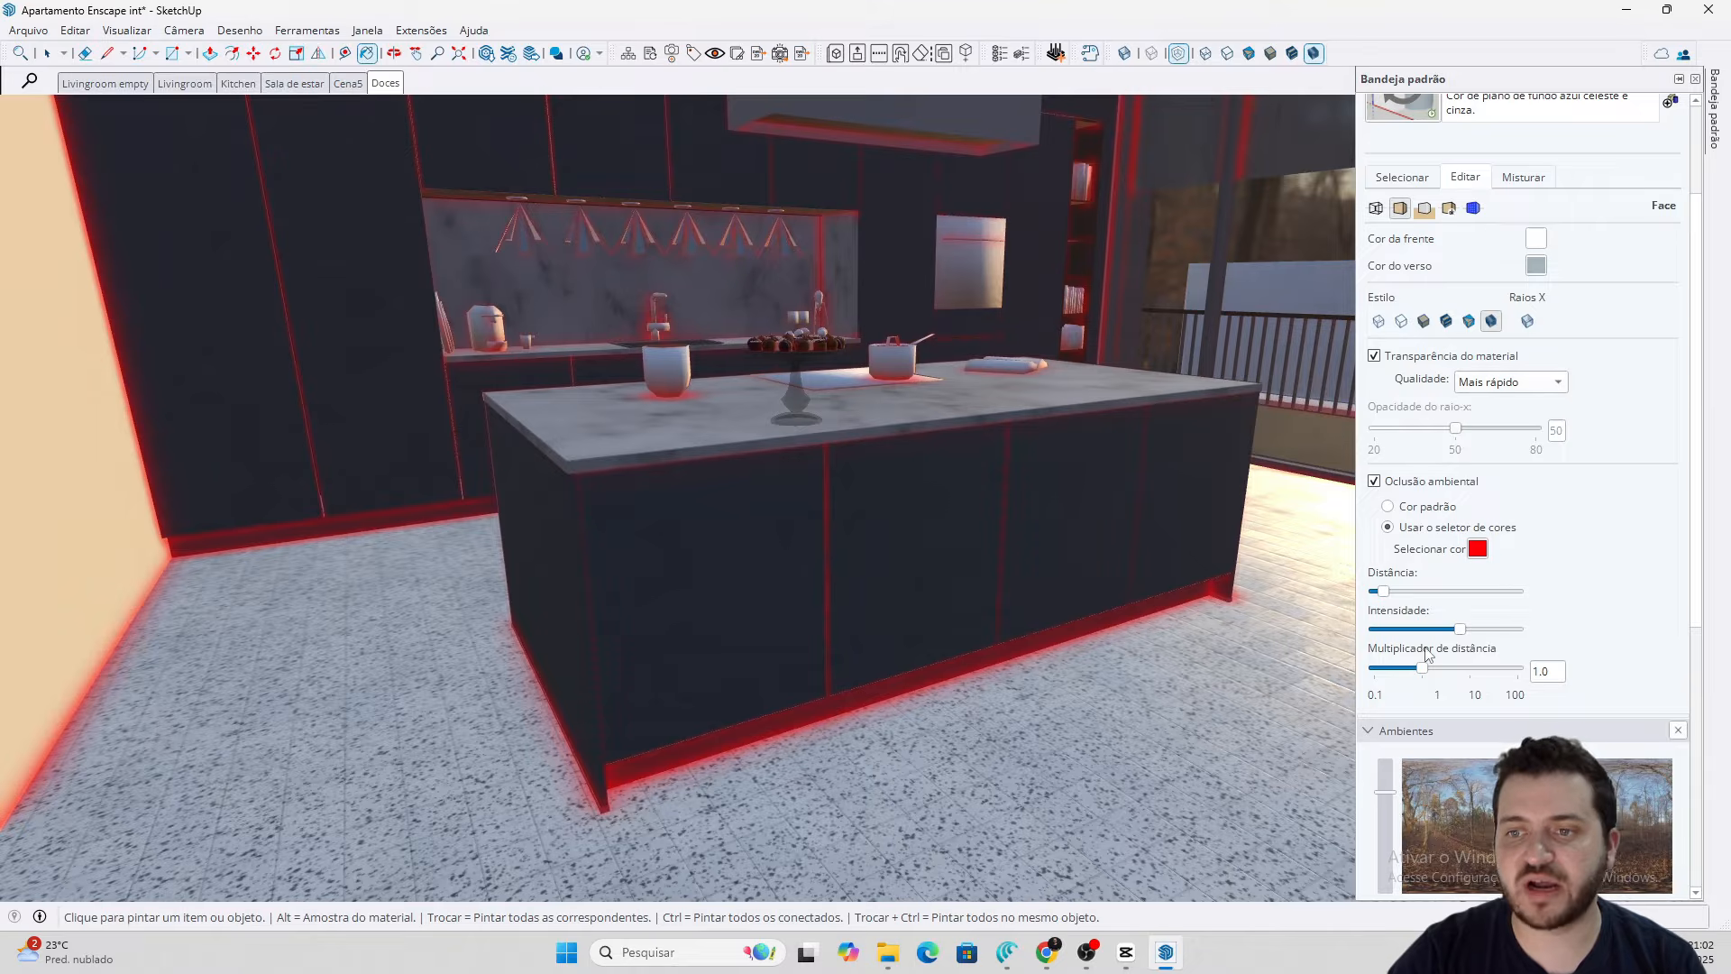
Recall the Doces scene and give its ambient occlusion a custom bright red colour
click(387, 84)
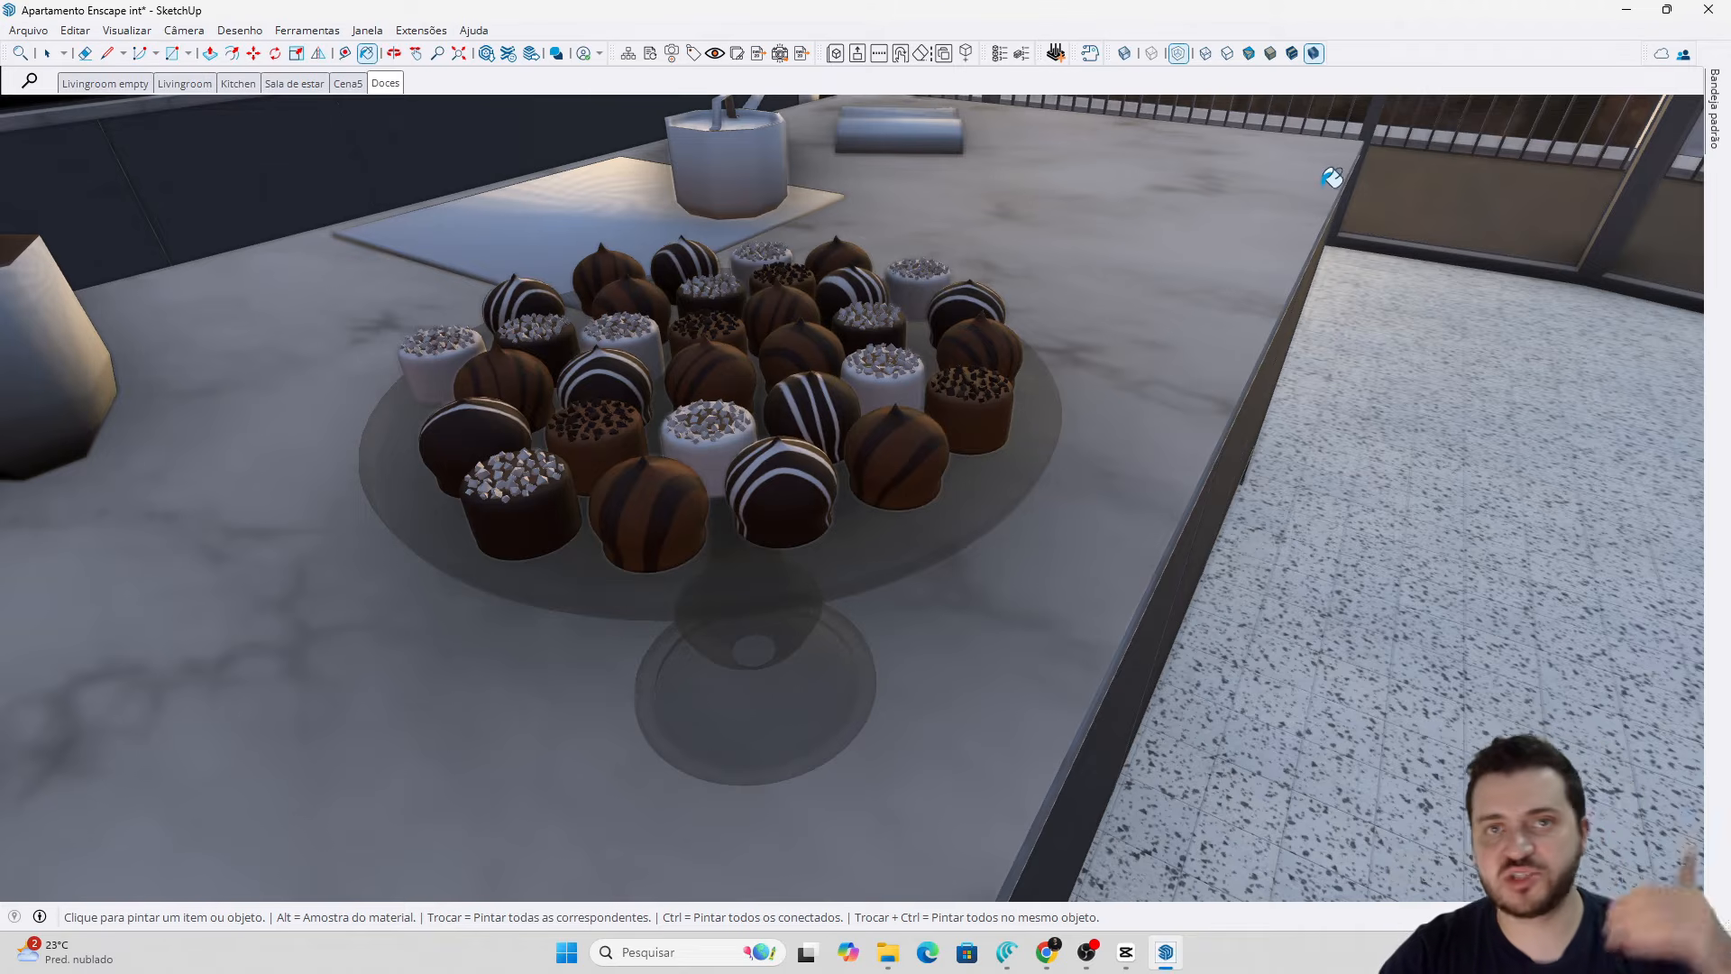
mouse_move(1712, 137)
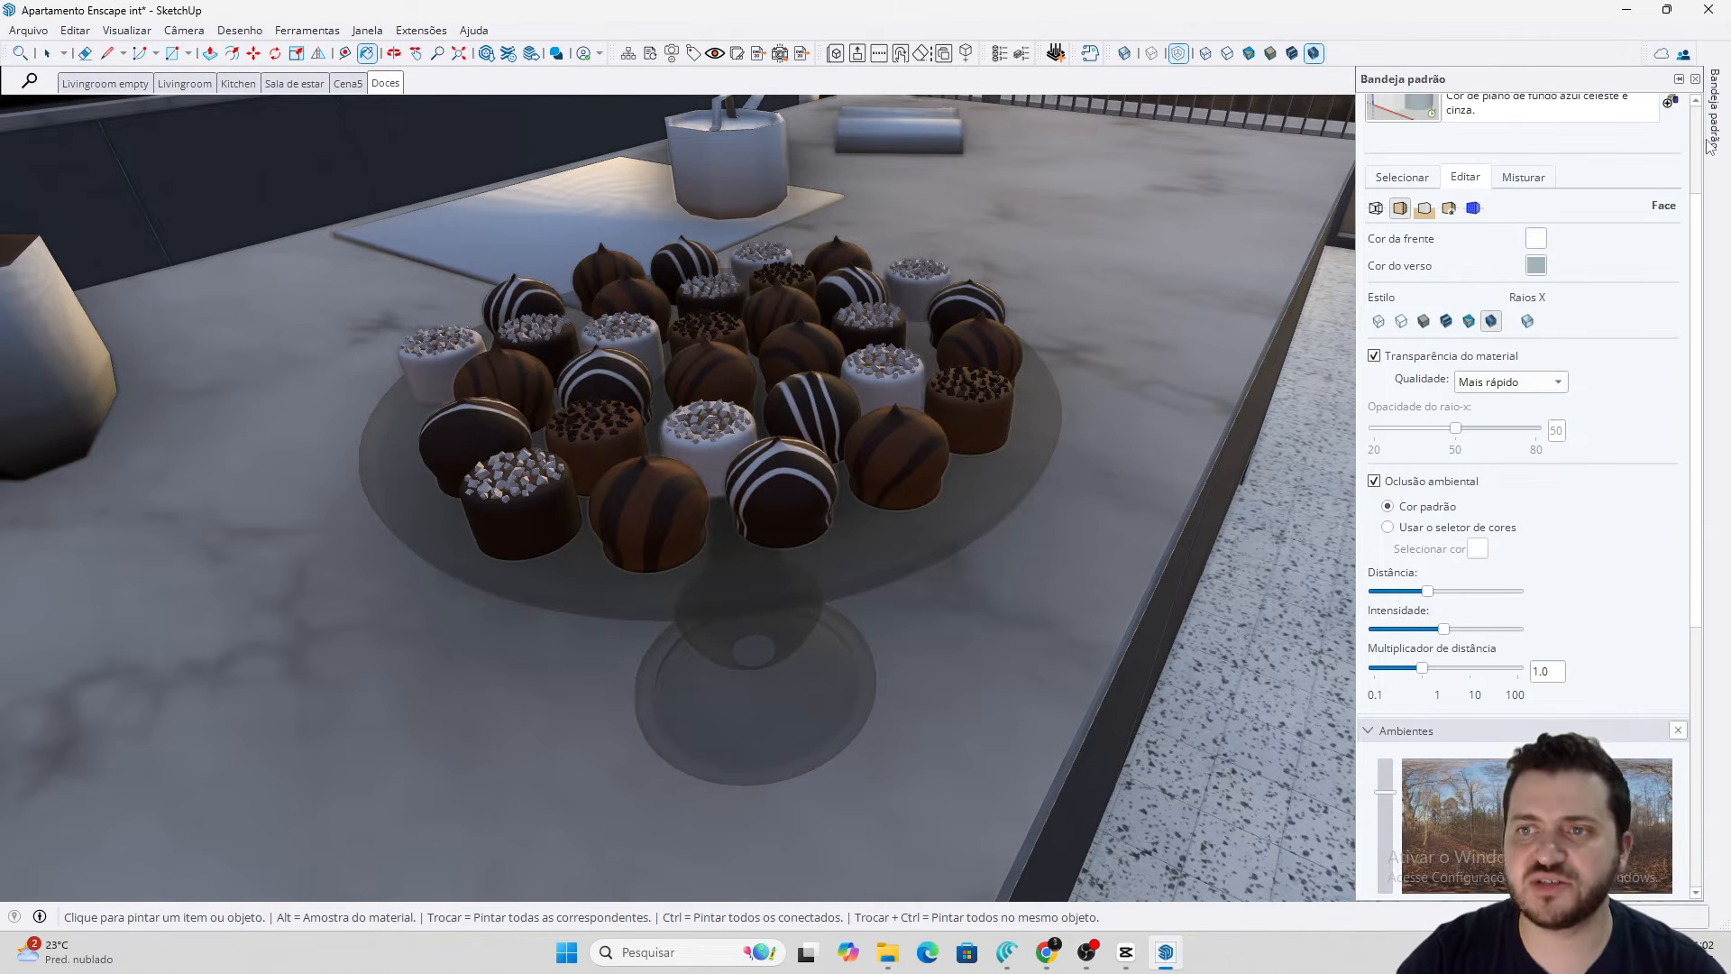
click(1413, 527)
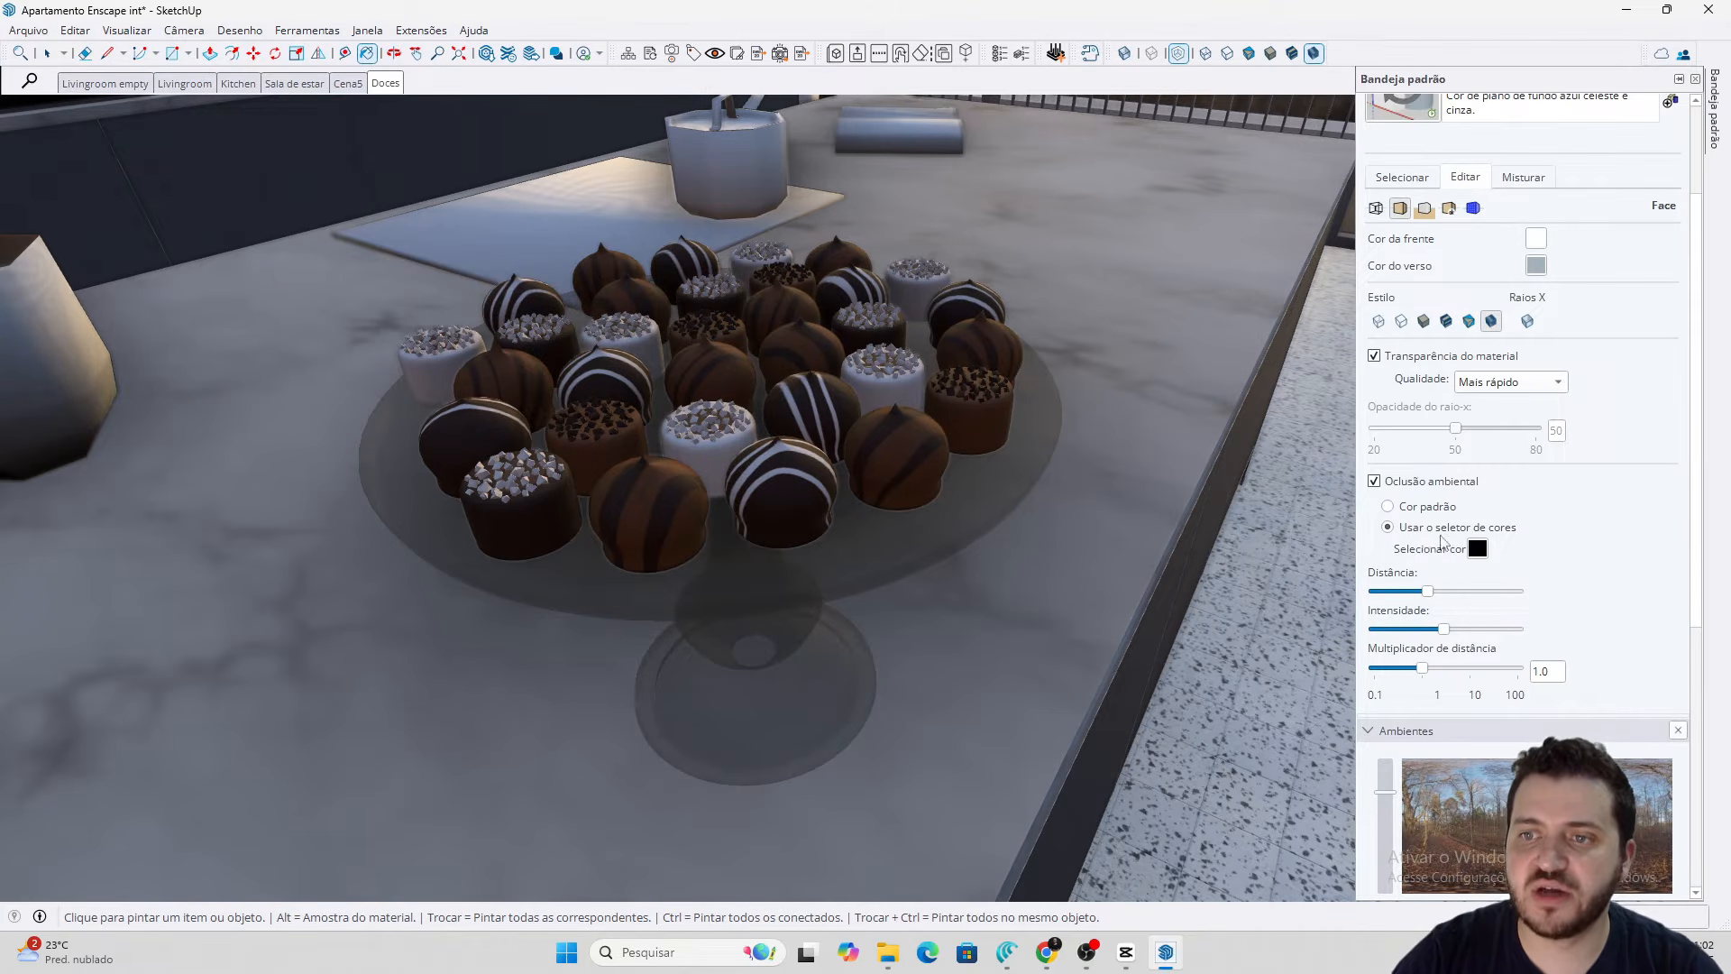
click(1477, 548)
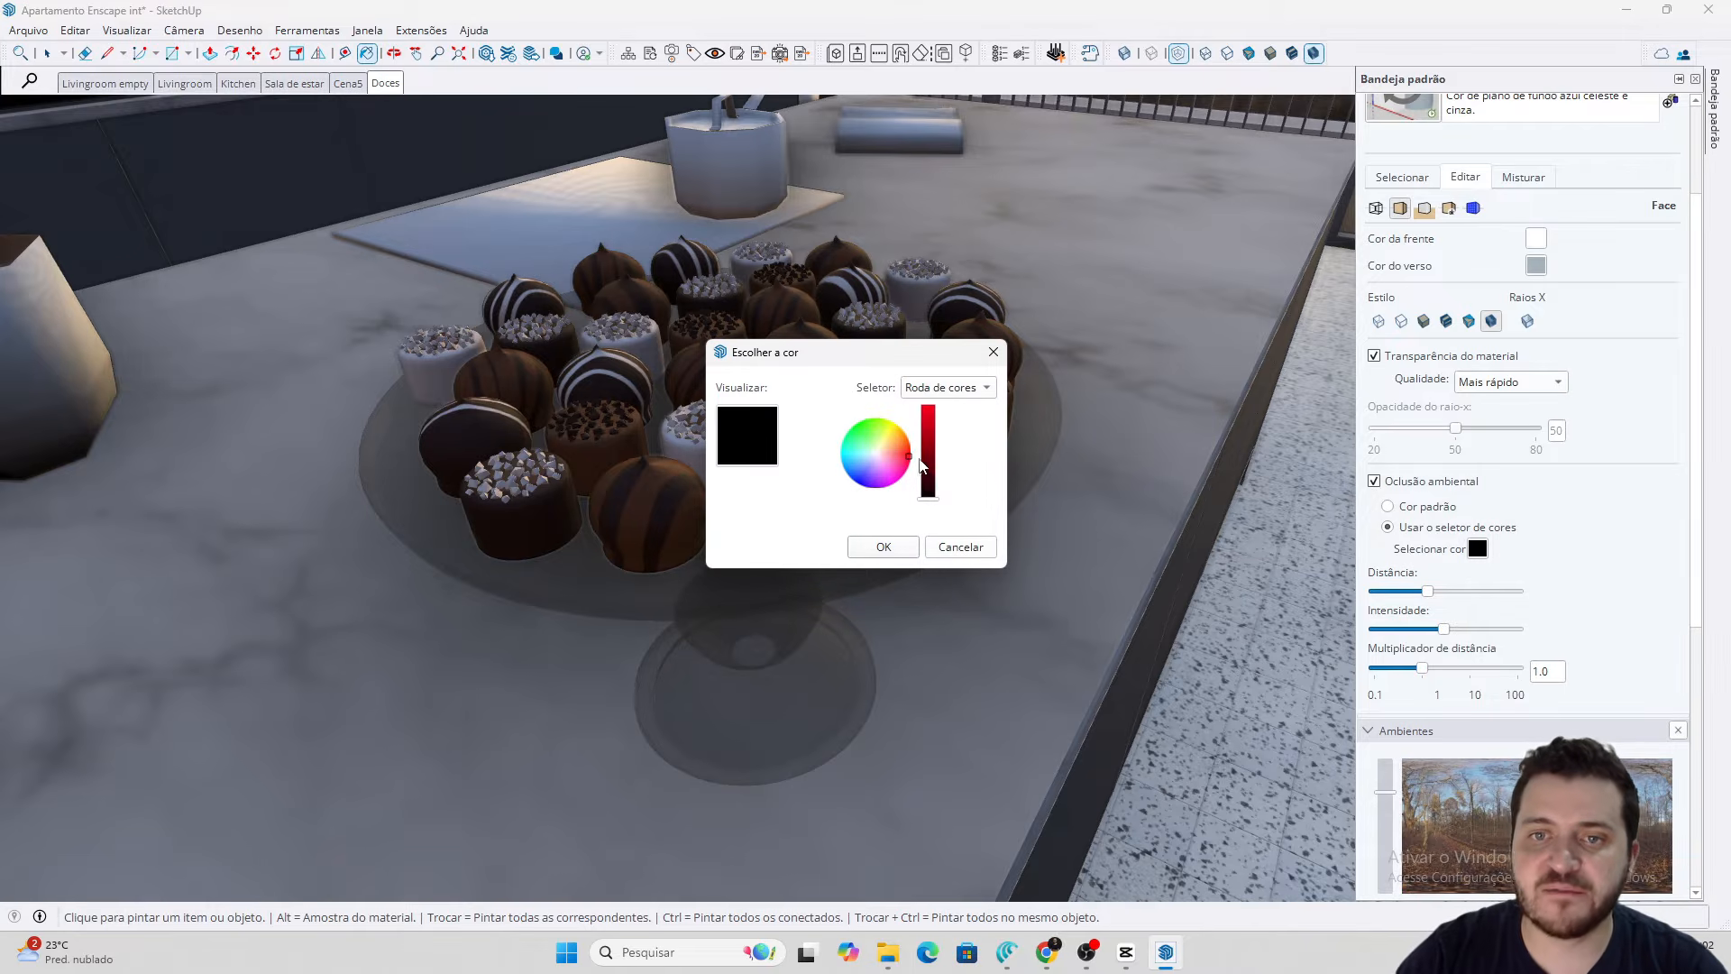
drag(928, 494, 928, 411)
click(909, 548)
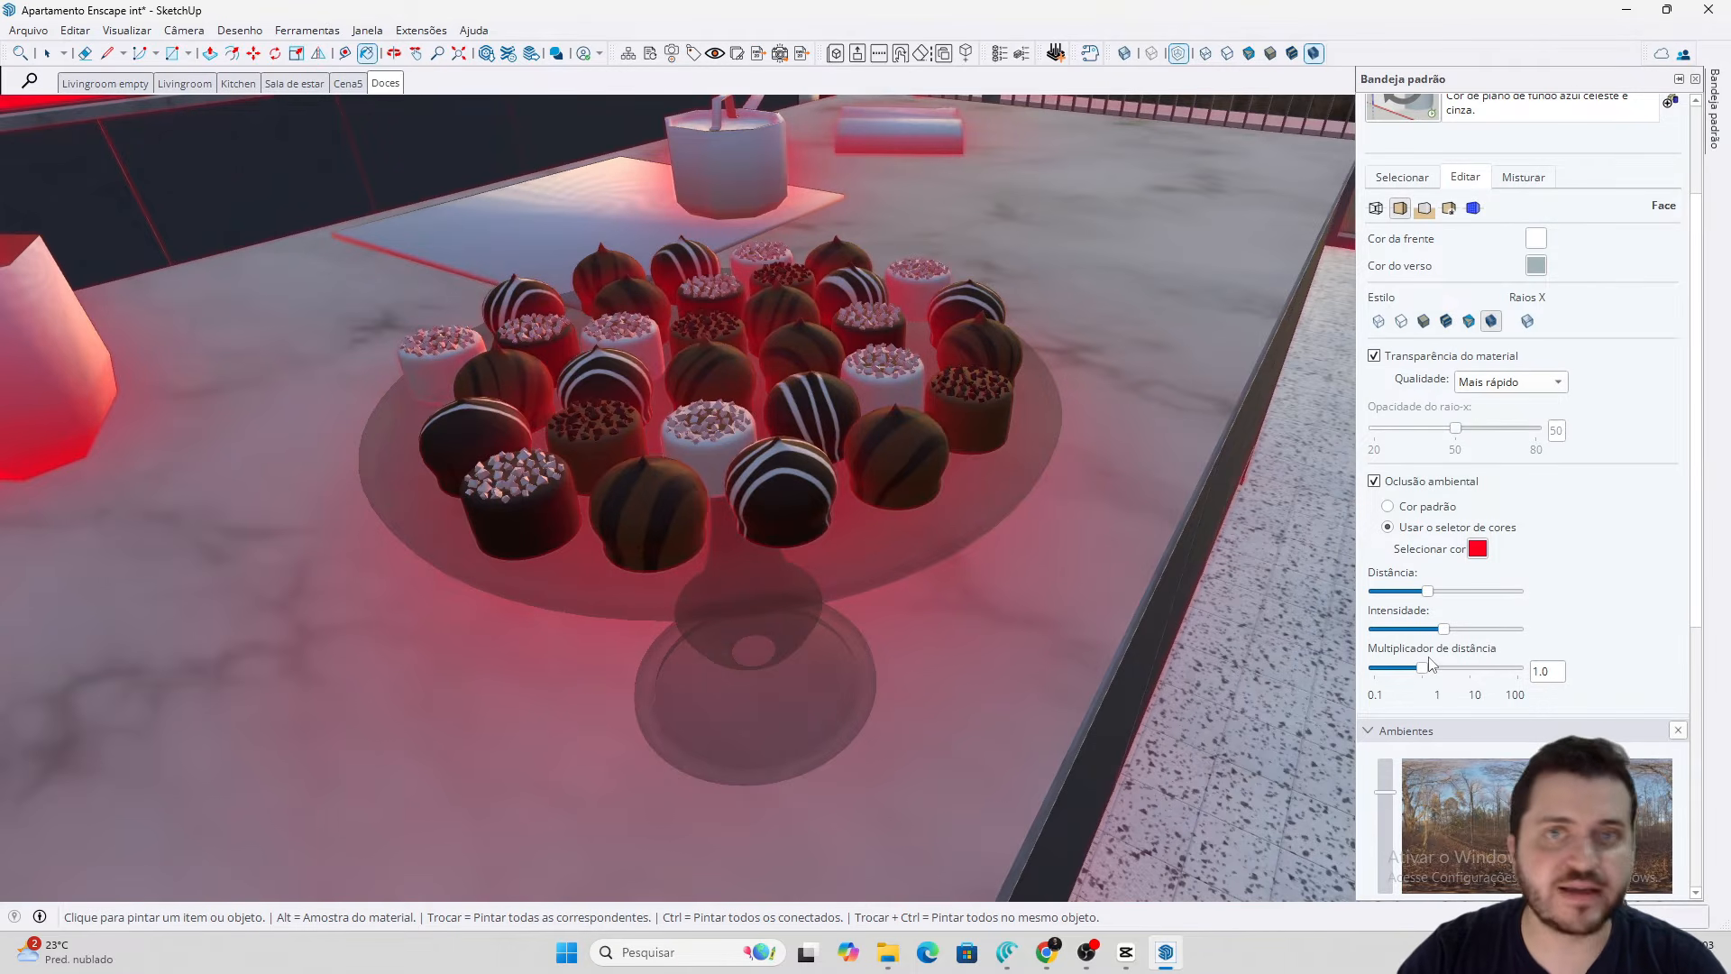
Lower the ambient occlusion distance and intensity to their minimum and inspect the effect on the island and chocolates
drag(1432, 600, 1384, 628)
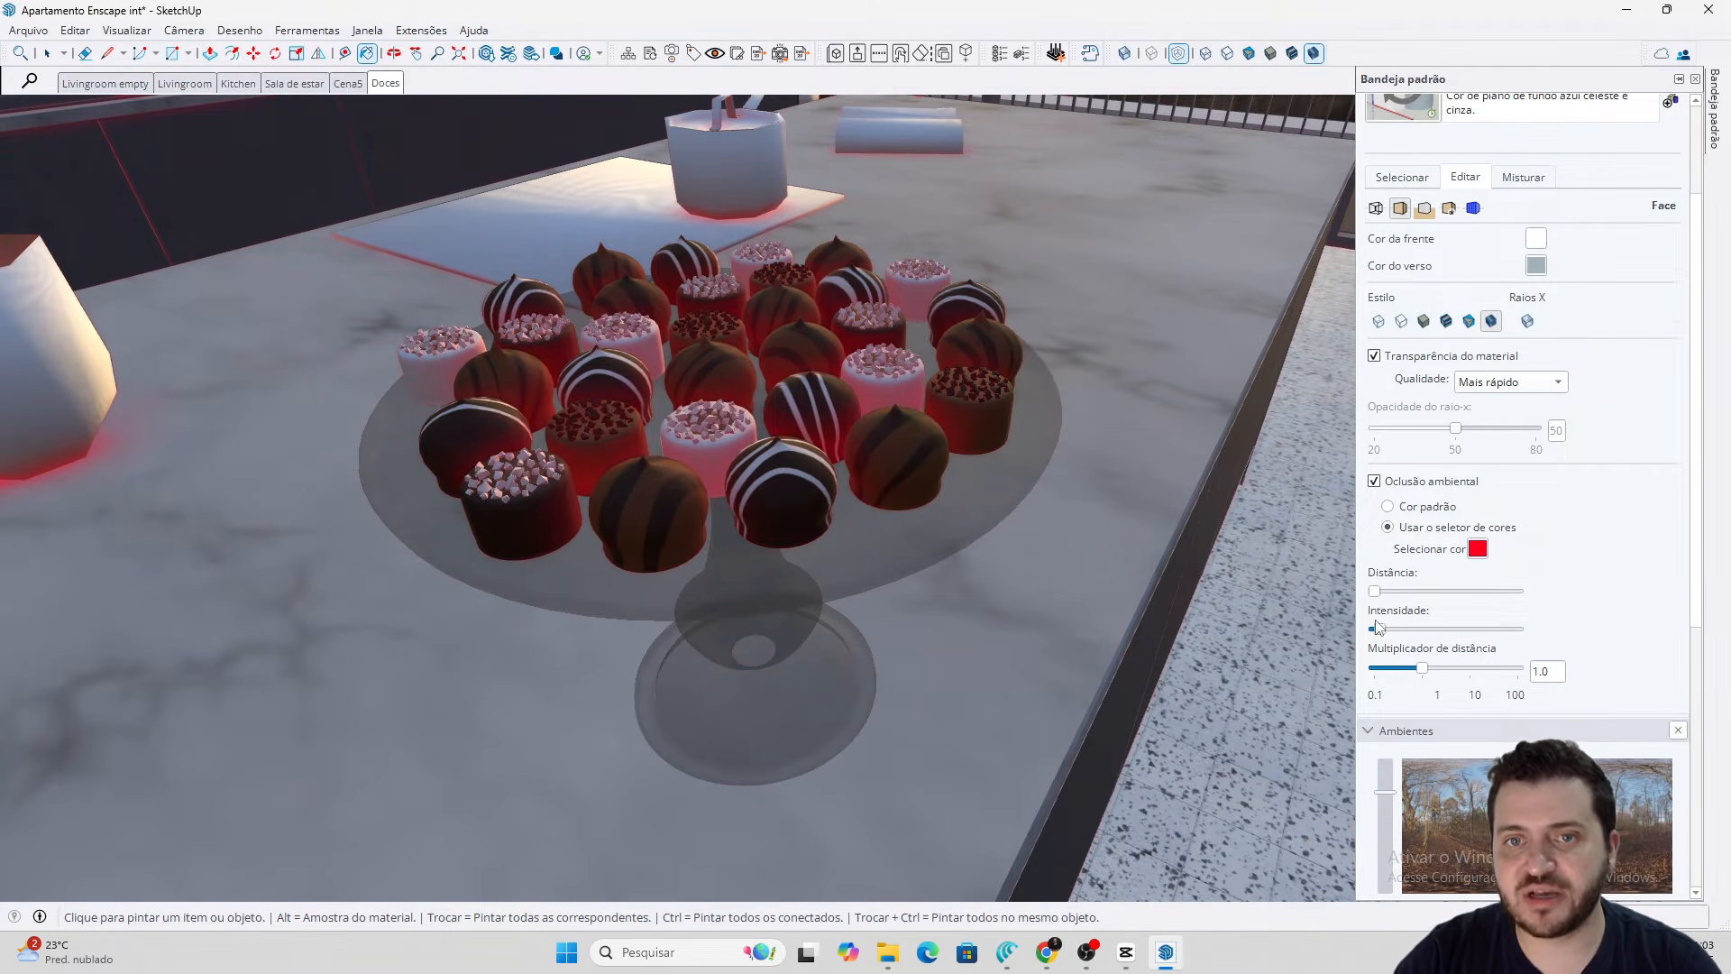
mouse_move(1236, 580)
middle_down()
mouse_move(1085, 510)
mouse_move(1016, 408)
mouse_move(1024, 360)
mouse_move(1012, 444)
mouse_move(1159, 505)
middle_up()
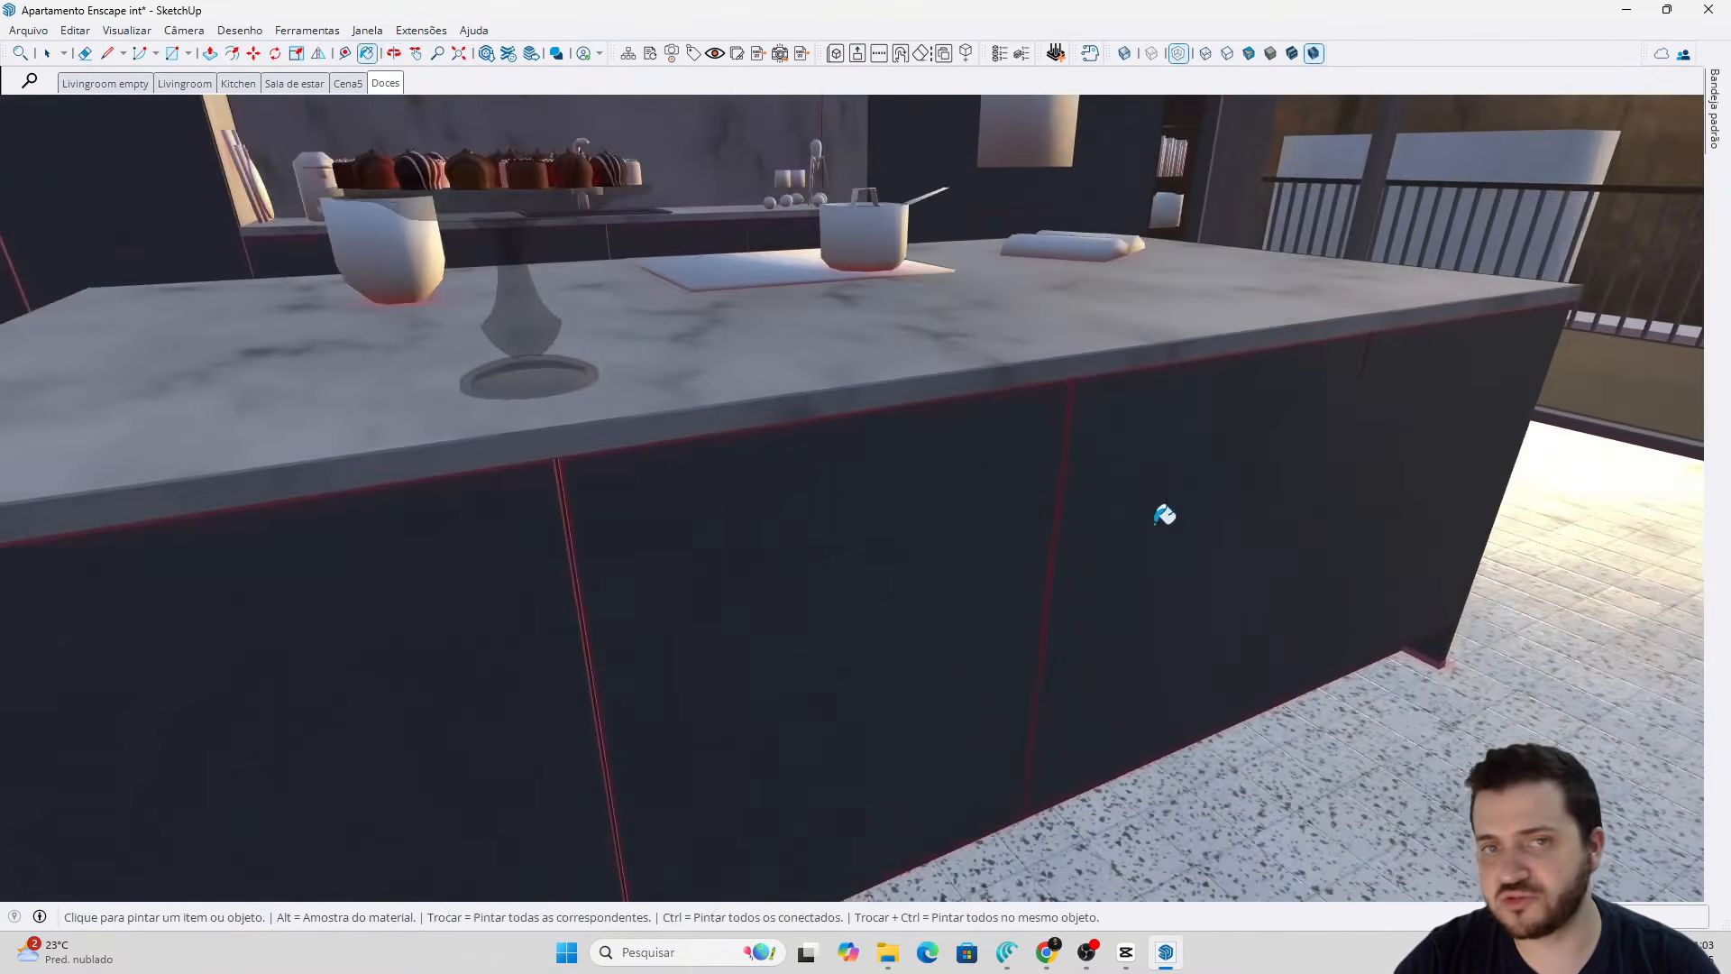
middle_drag(547, 177, 611, 255)
scroll(552, 232, up, 5)
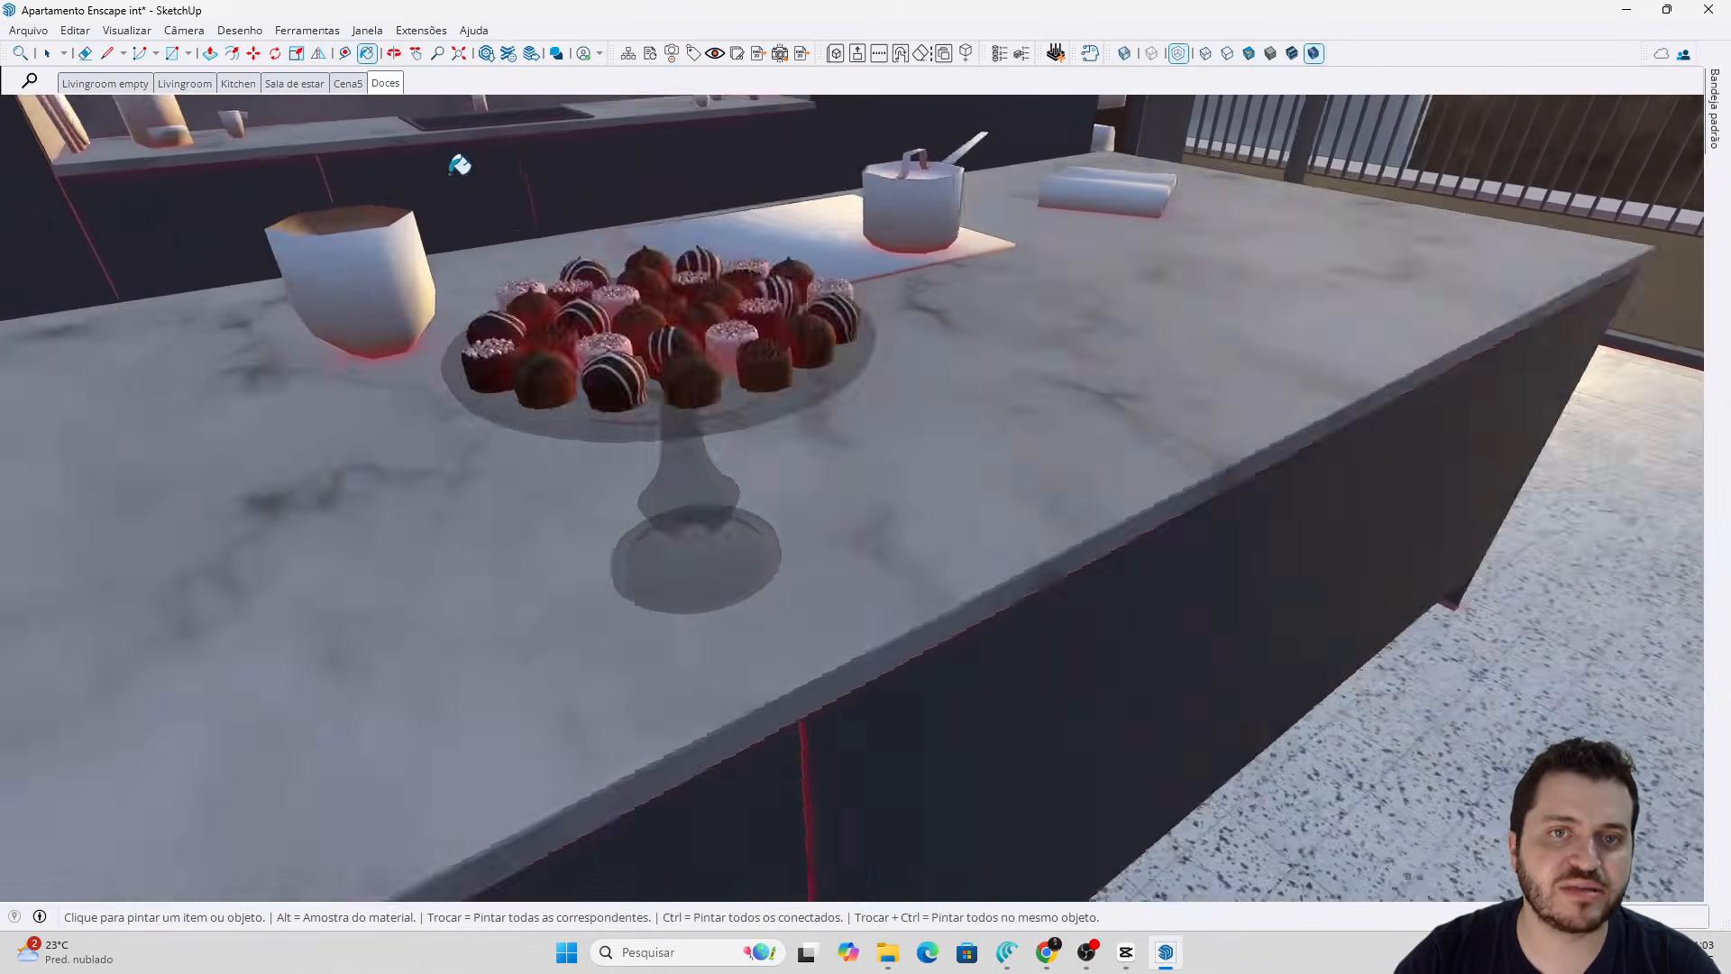
scroll(587, 273, down, 5)
scroll(631, 298, up, 6)
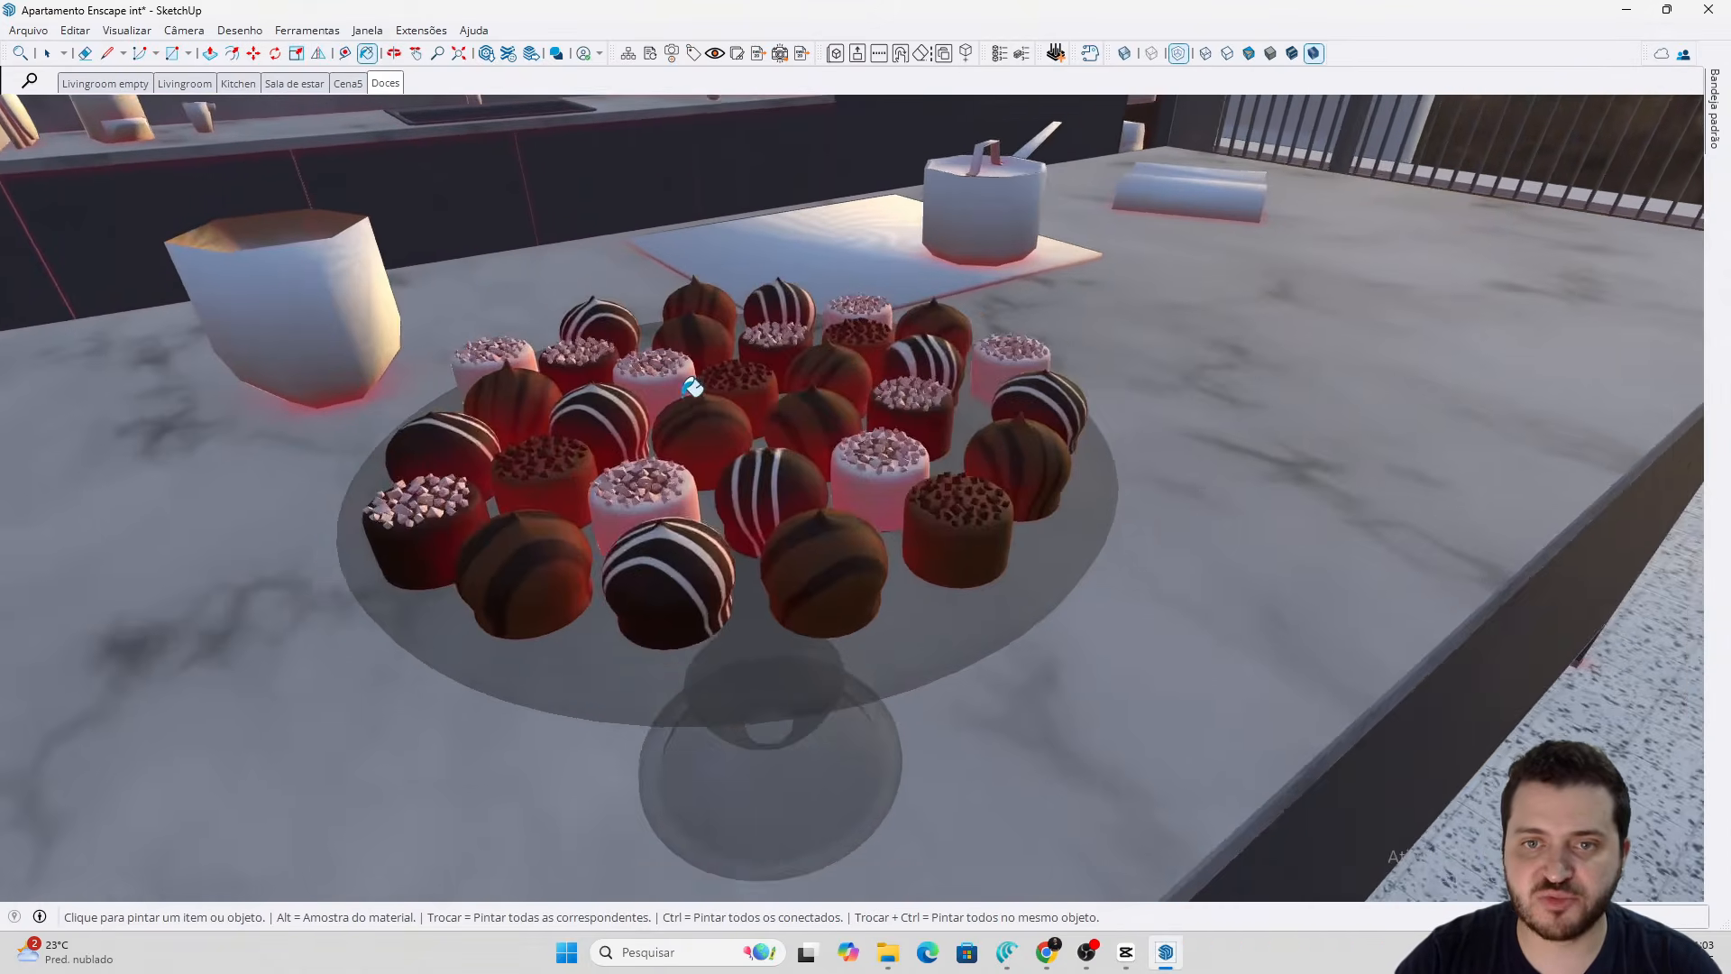
scroll(703, 397, down, 2)
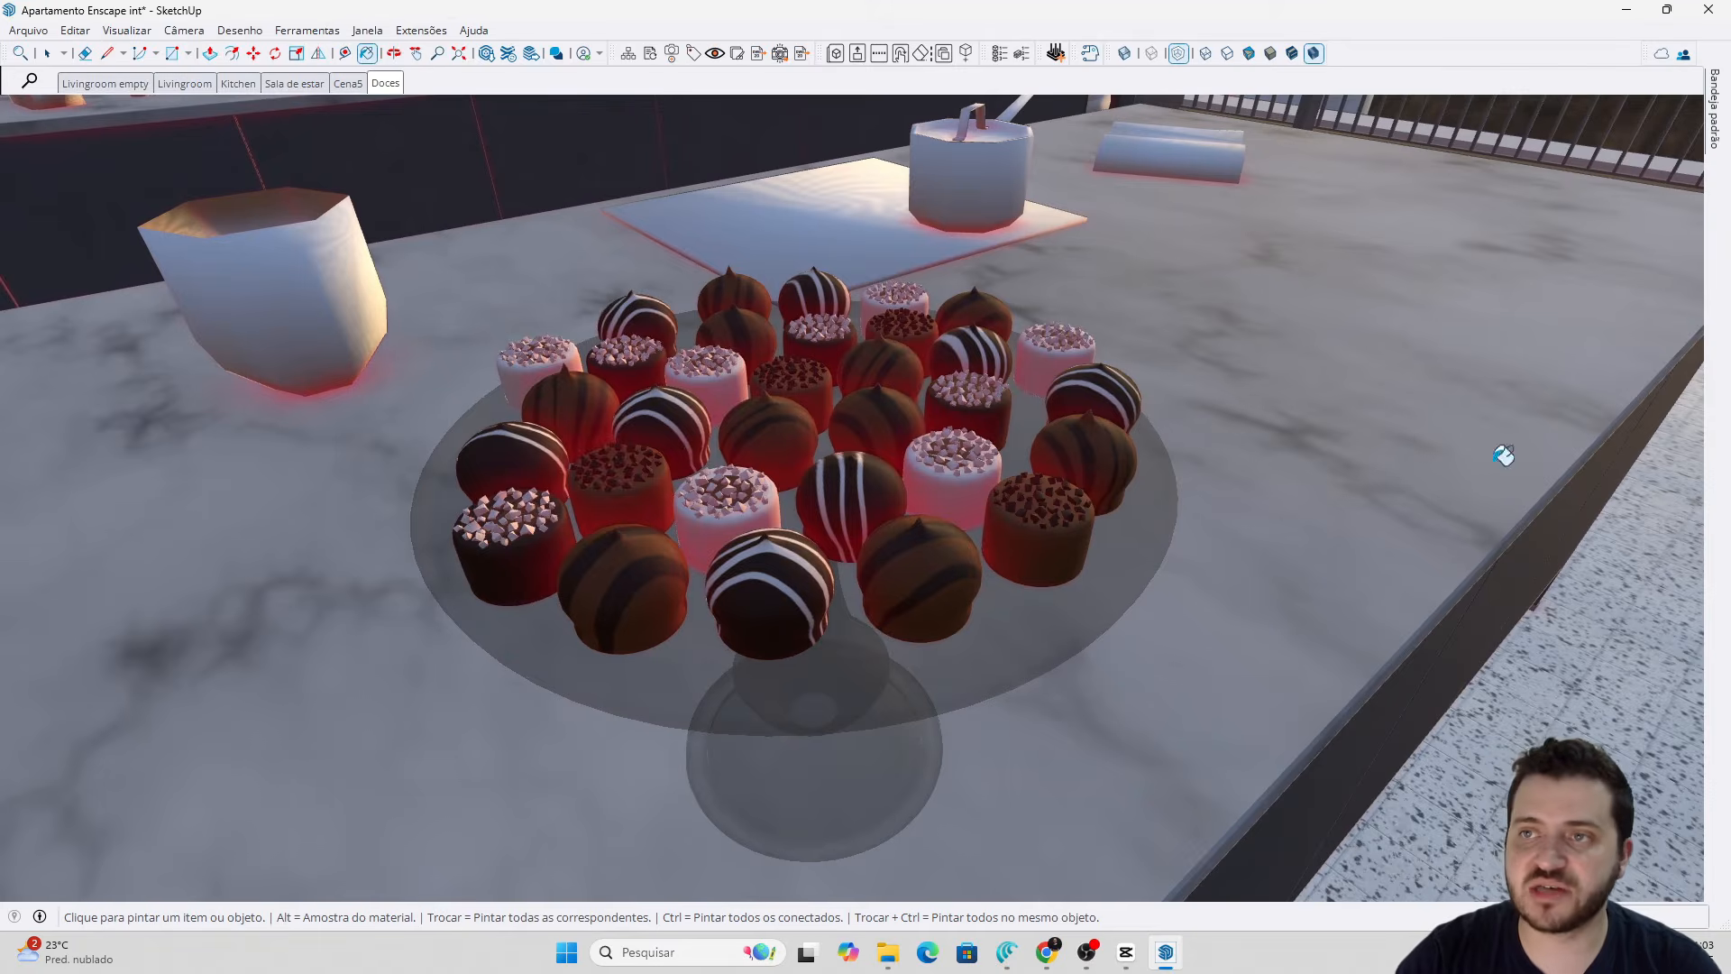
Set the ambient occlusion distance multiplier to 0.10, the intensity to about mid-range and the distance to near its minimum
mouse_move(1715, 147)
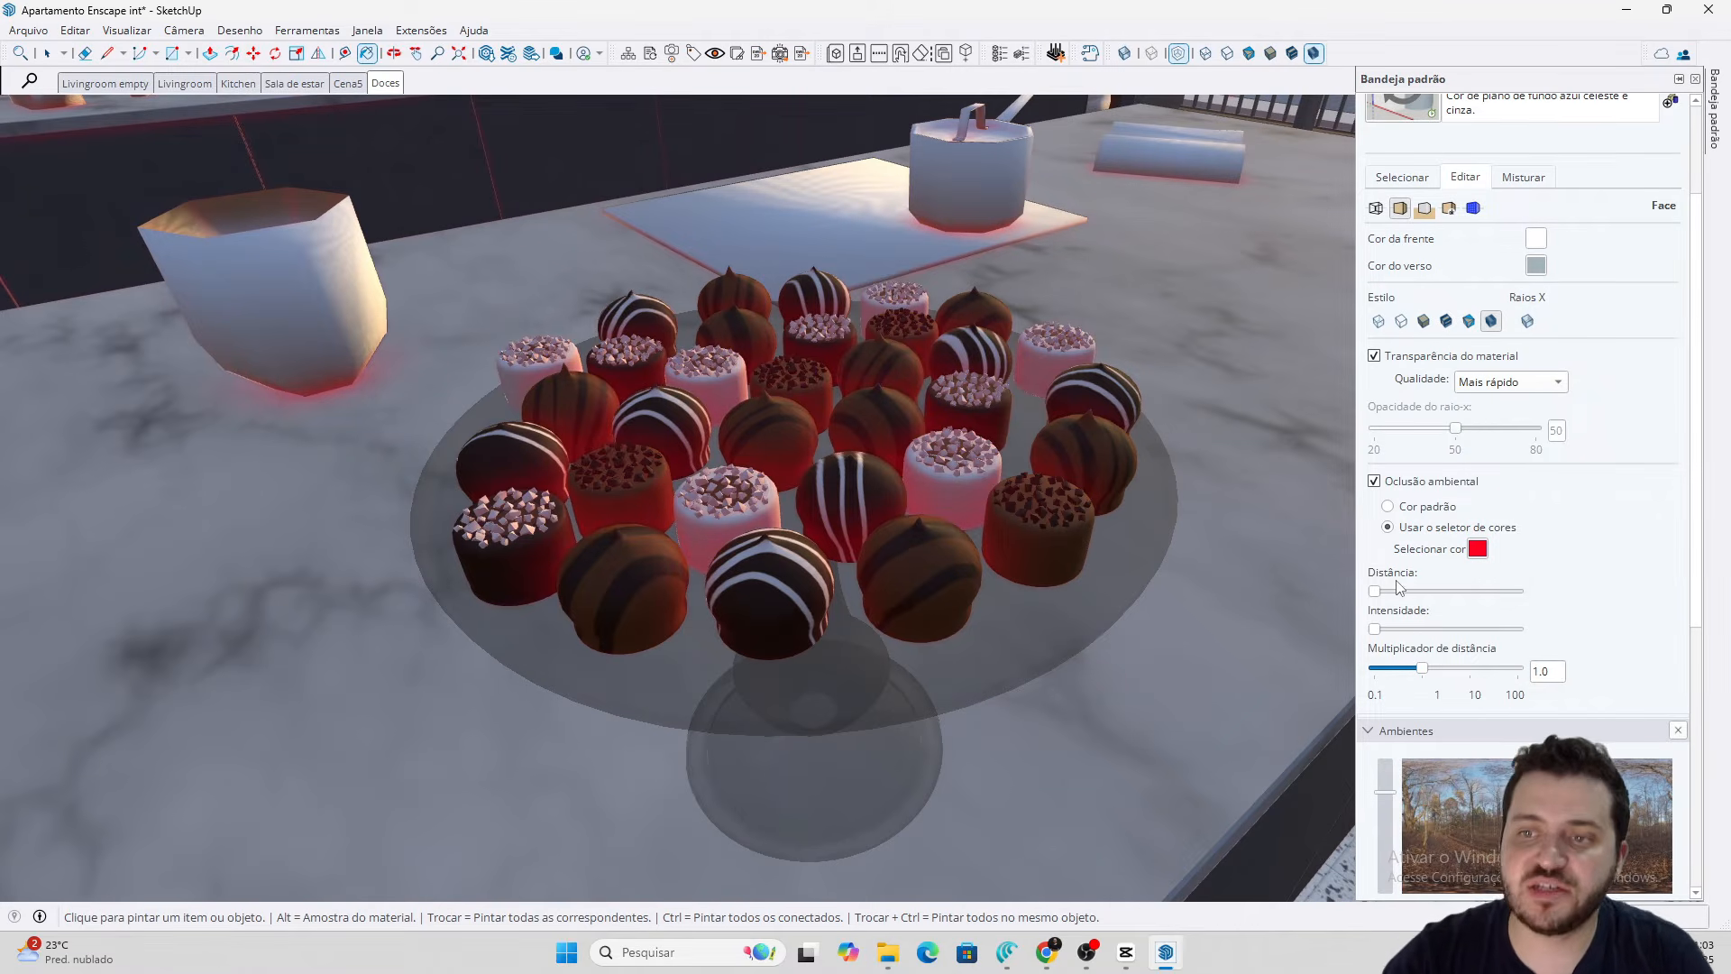
drag(1375, 591, 1377, 672)
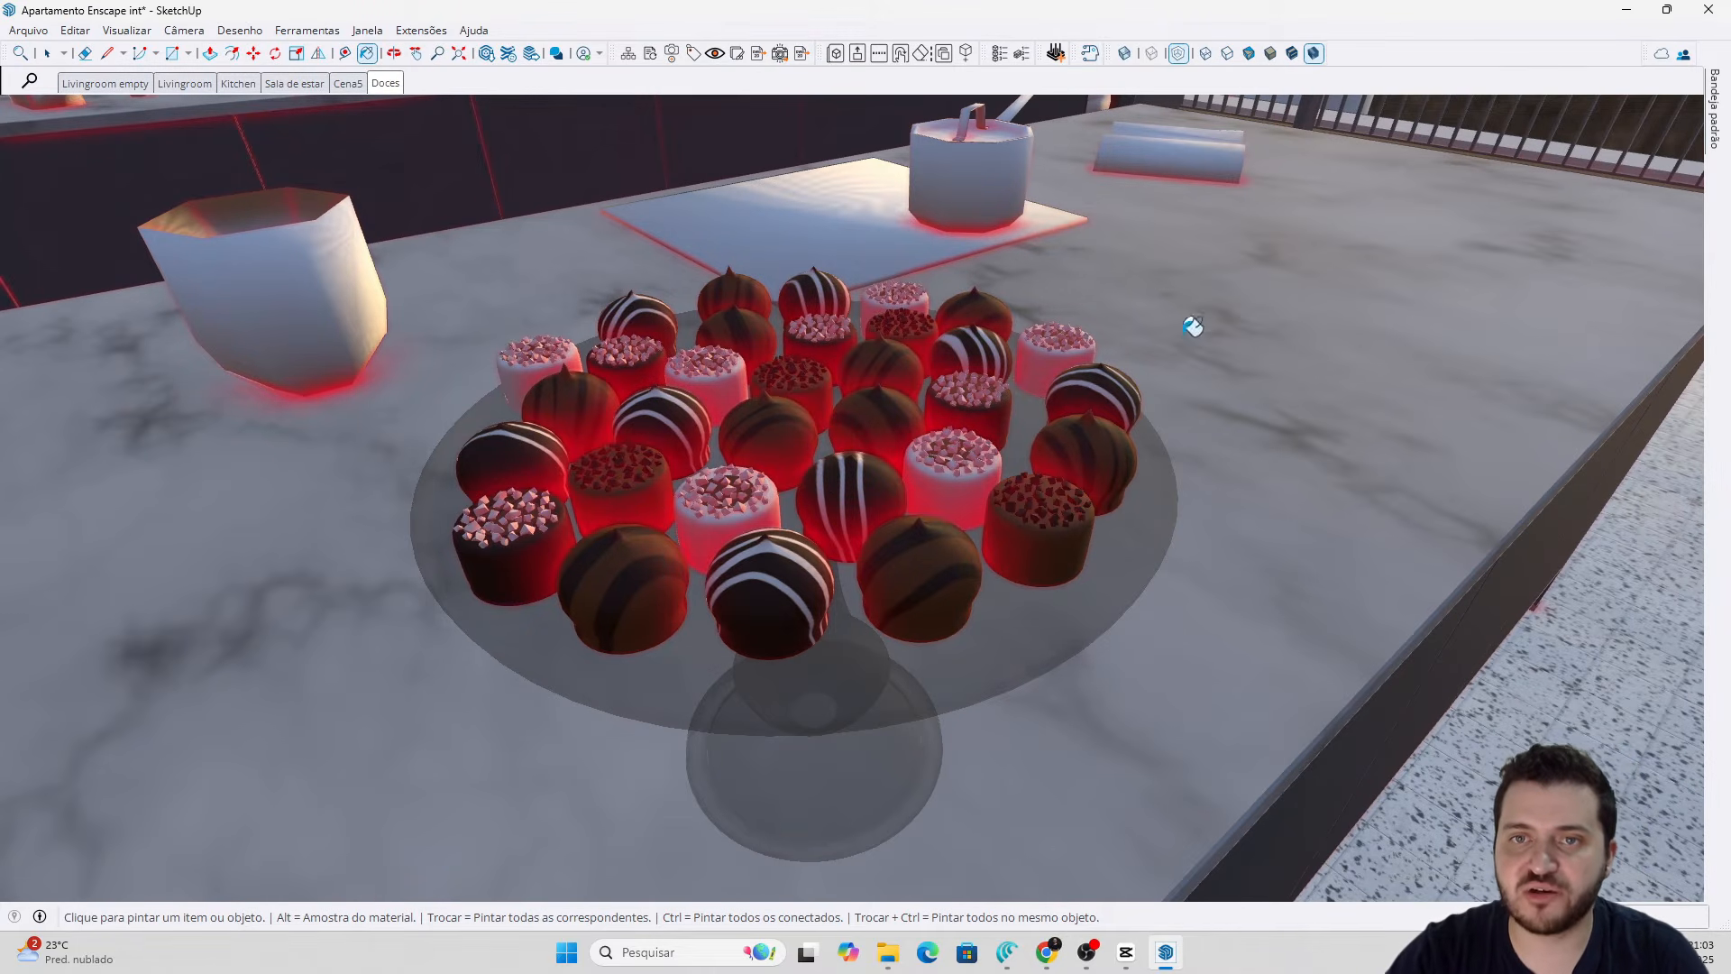
click(1715, 113)
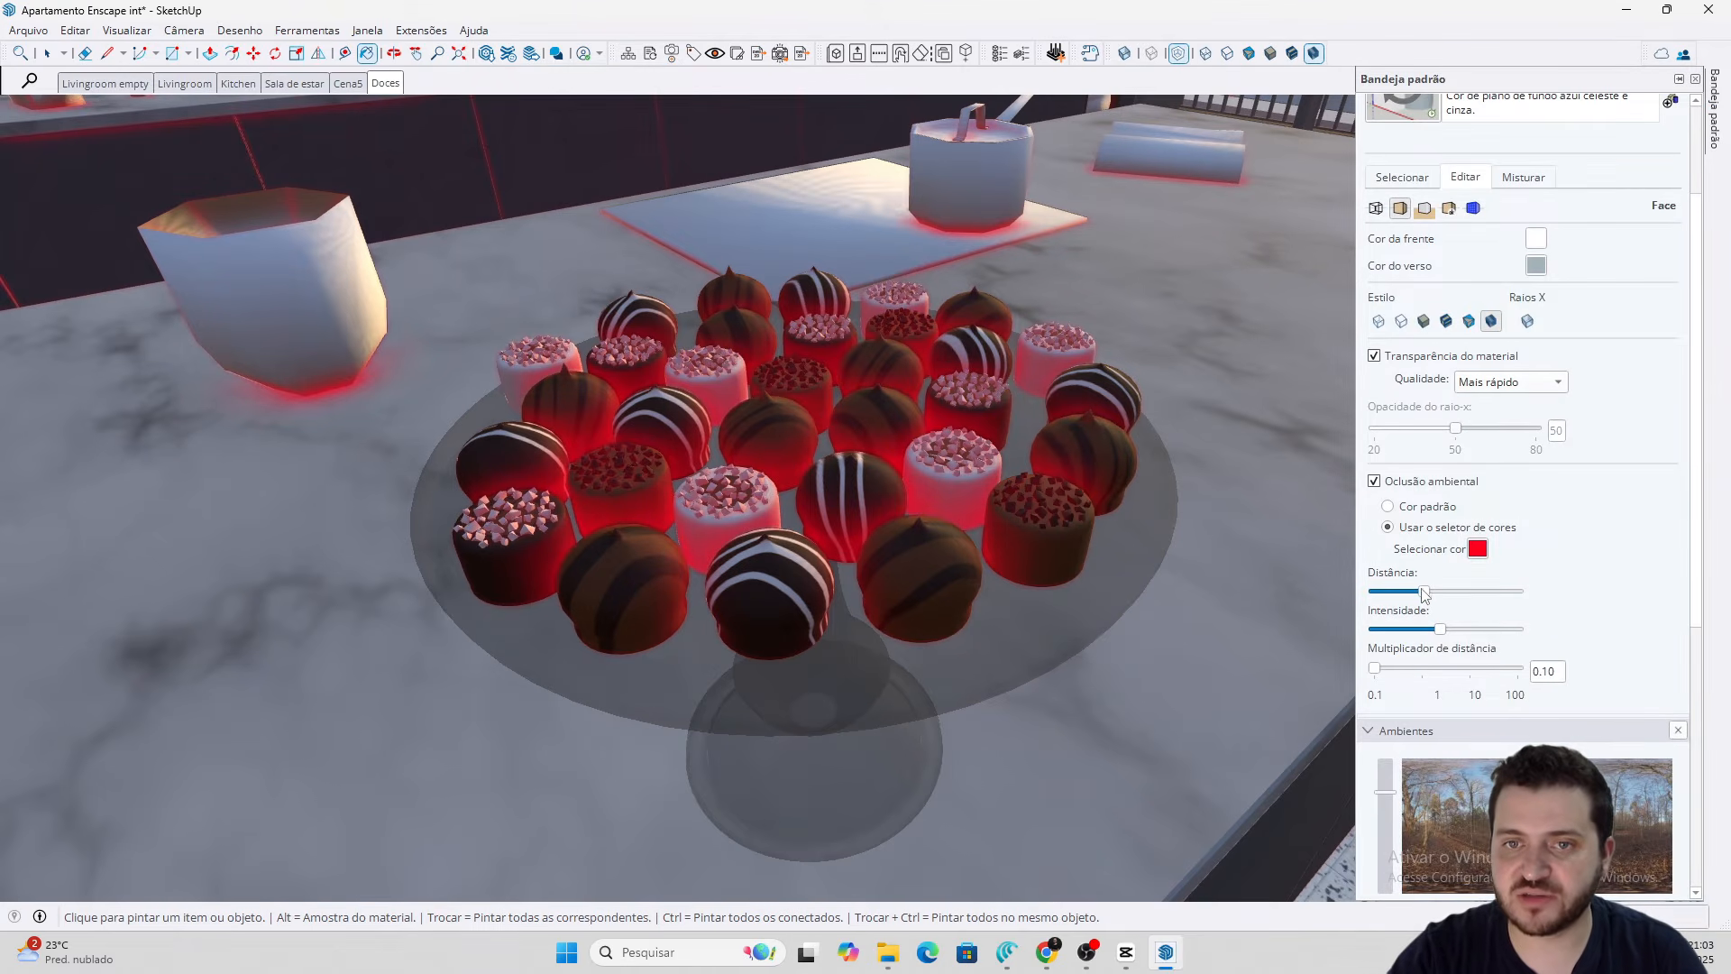
drag(1423, 592, 1385, 599)
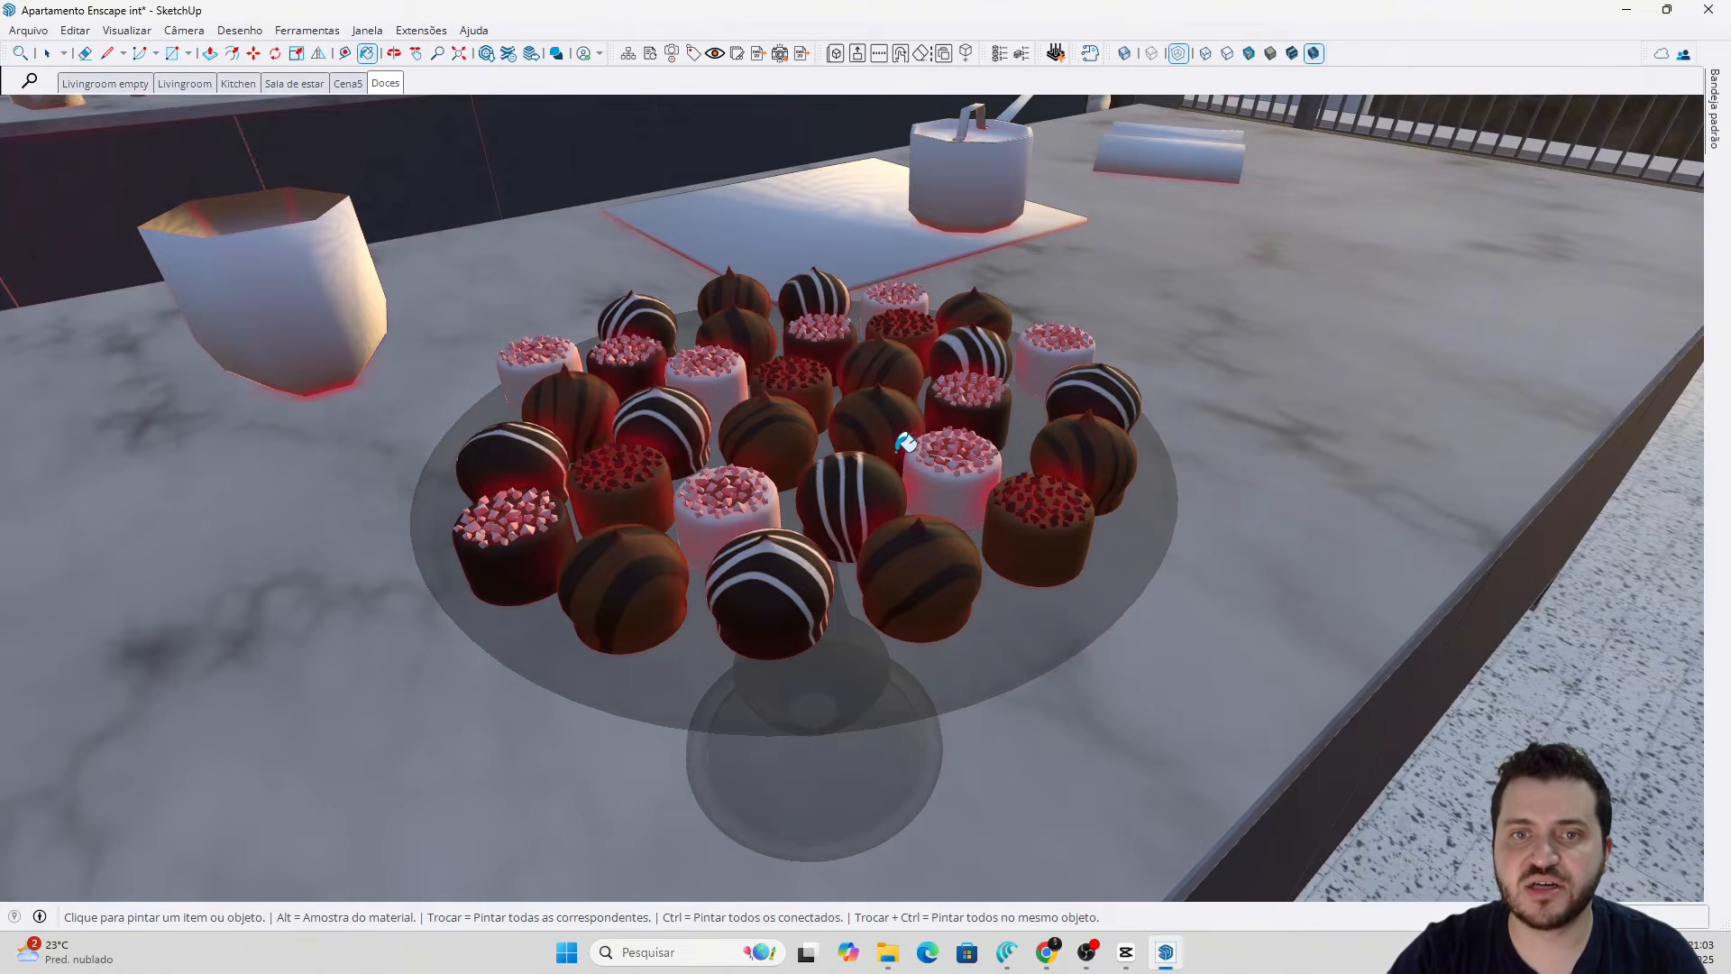
Change the ambient occlusion colour from red to a very dark, almost black pinkish grey
click(1477, 549)
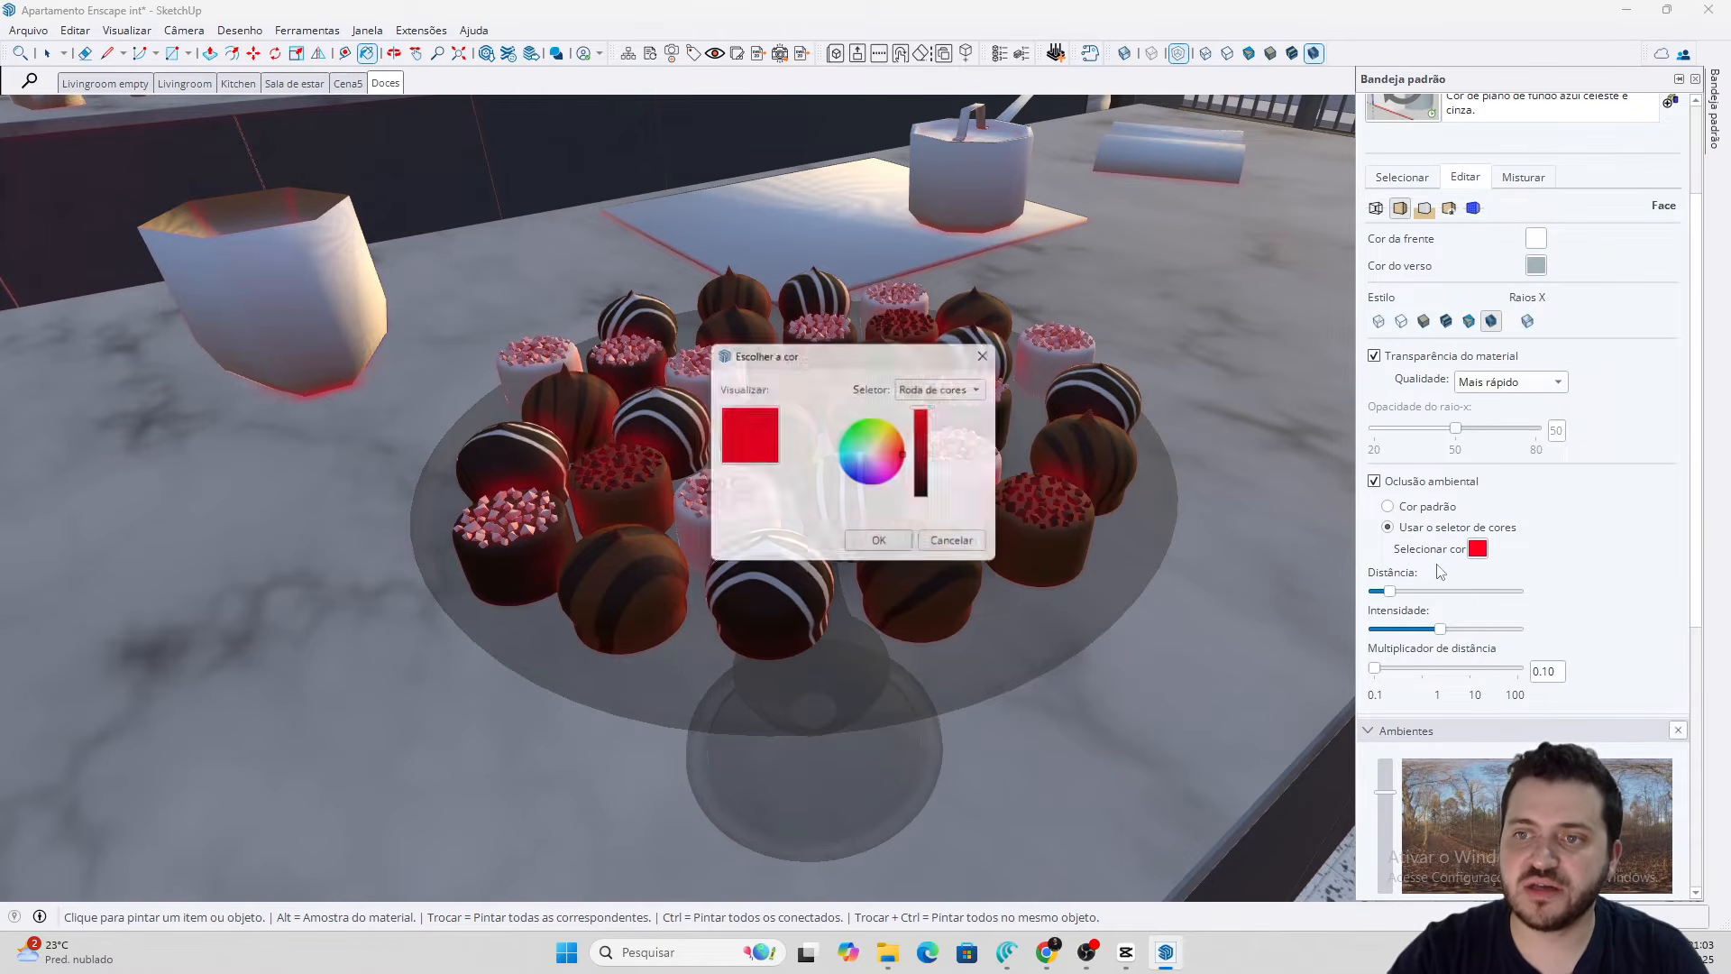
click(880, 456)
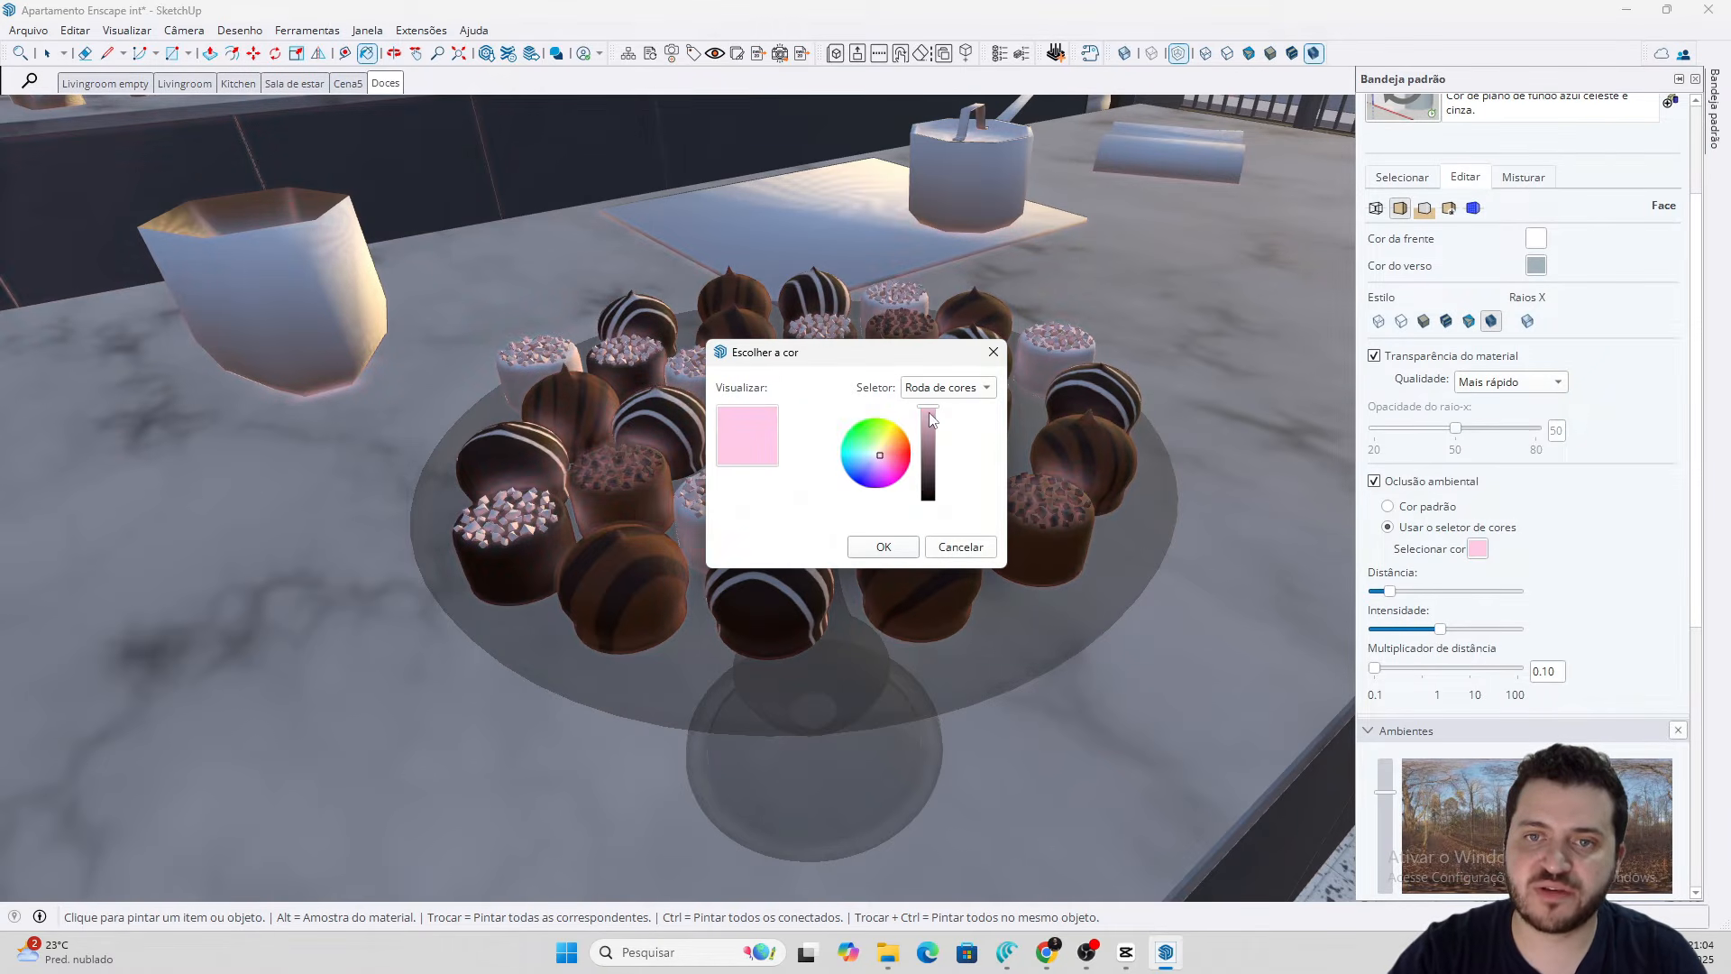
drag(928, 413, 928, 490)
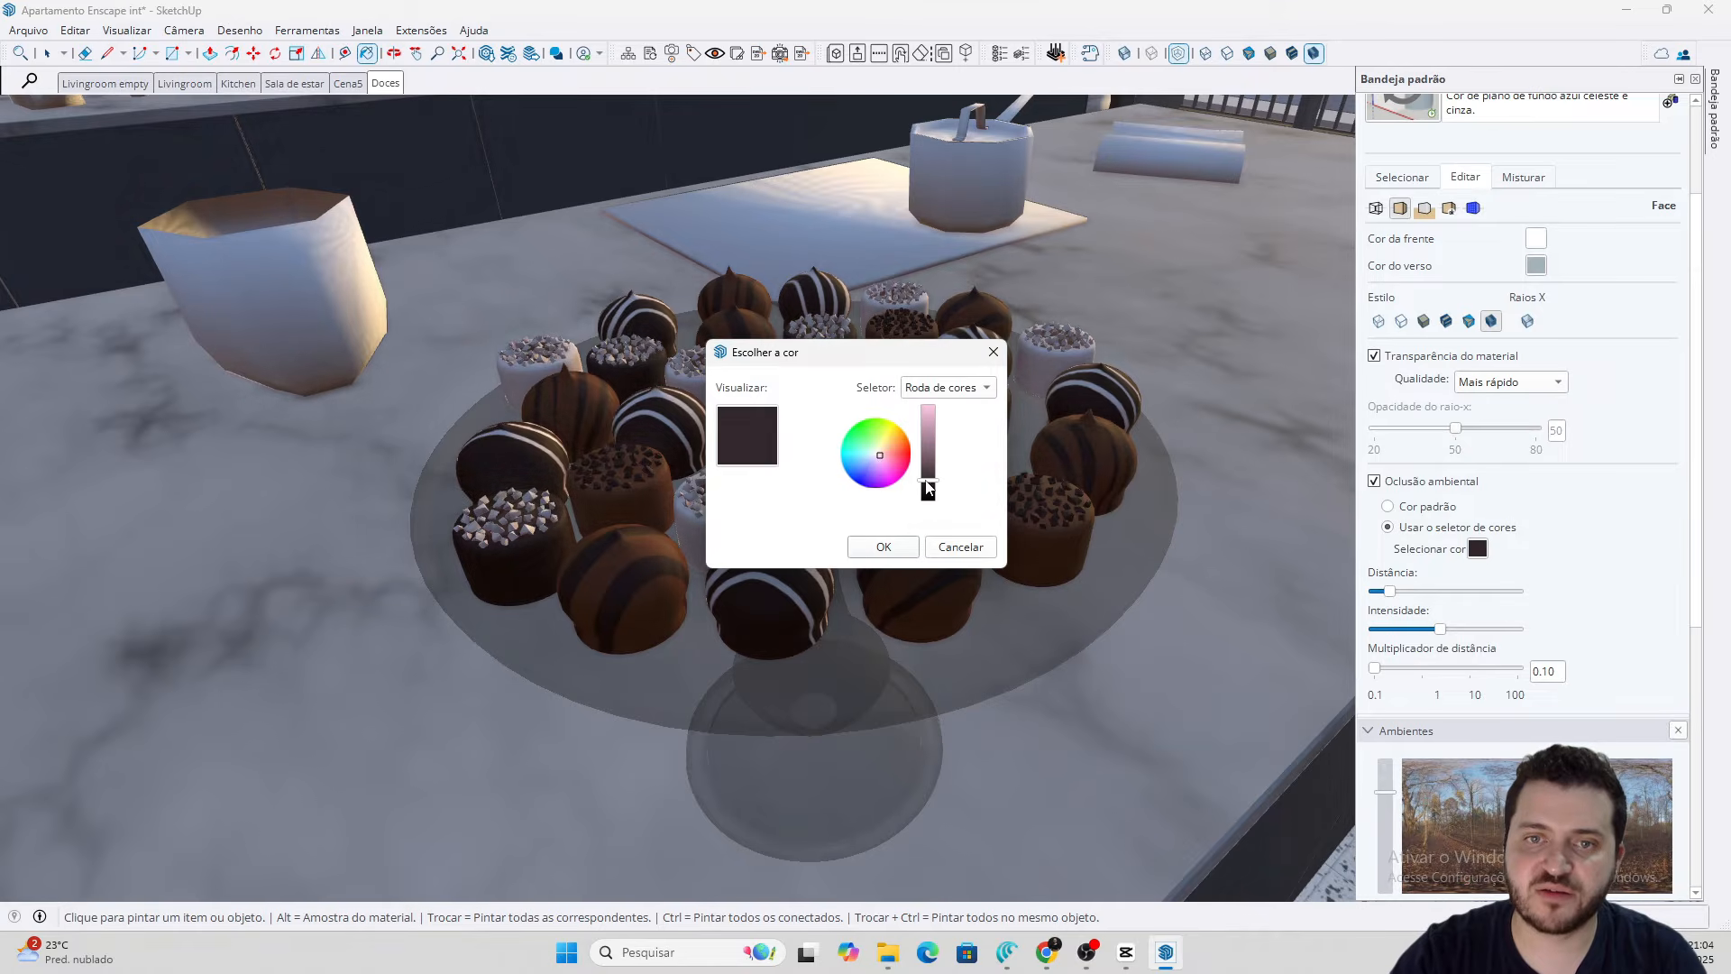
click(883, 546)
Pull back to view the whole kitchen and raise the ambient occlusion distance multiplier
mouse_move(915, 538)
middle_down()
mouse_move(893, 480)
mouse_move(990, 392)
mouse_move(1186, 379)
mouse_move(1162, 452)
mouse_move(982, 544)
mouse_move(571, 471)
middle_up()
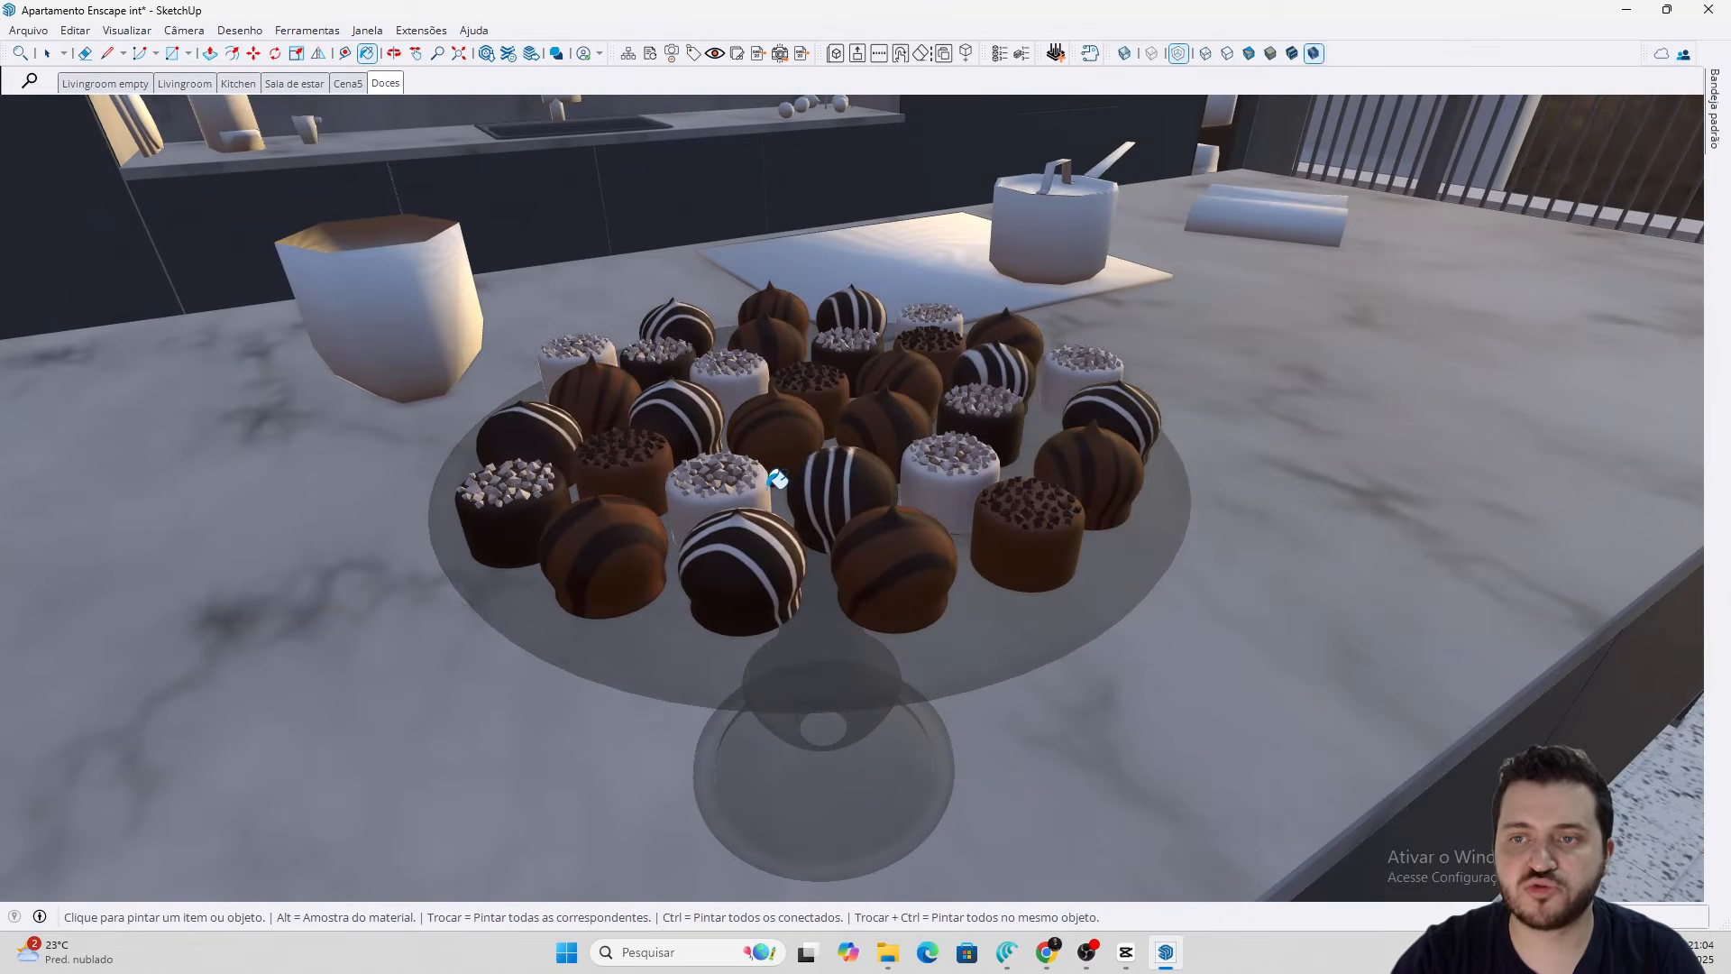
scroll(751, 442, down, 5)
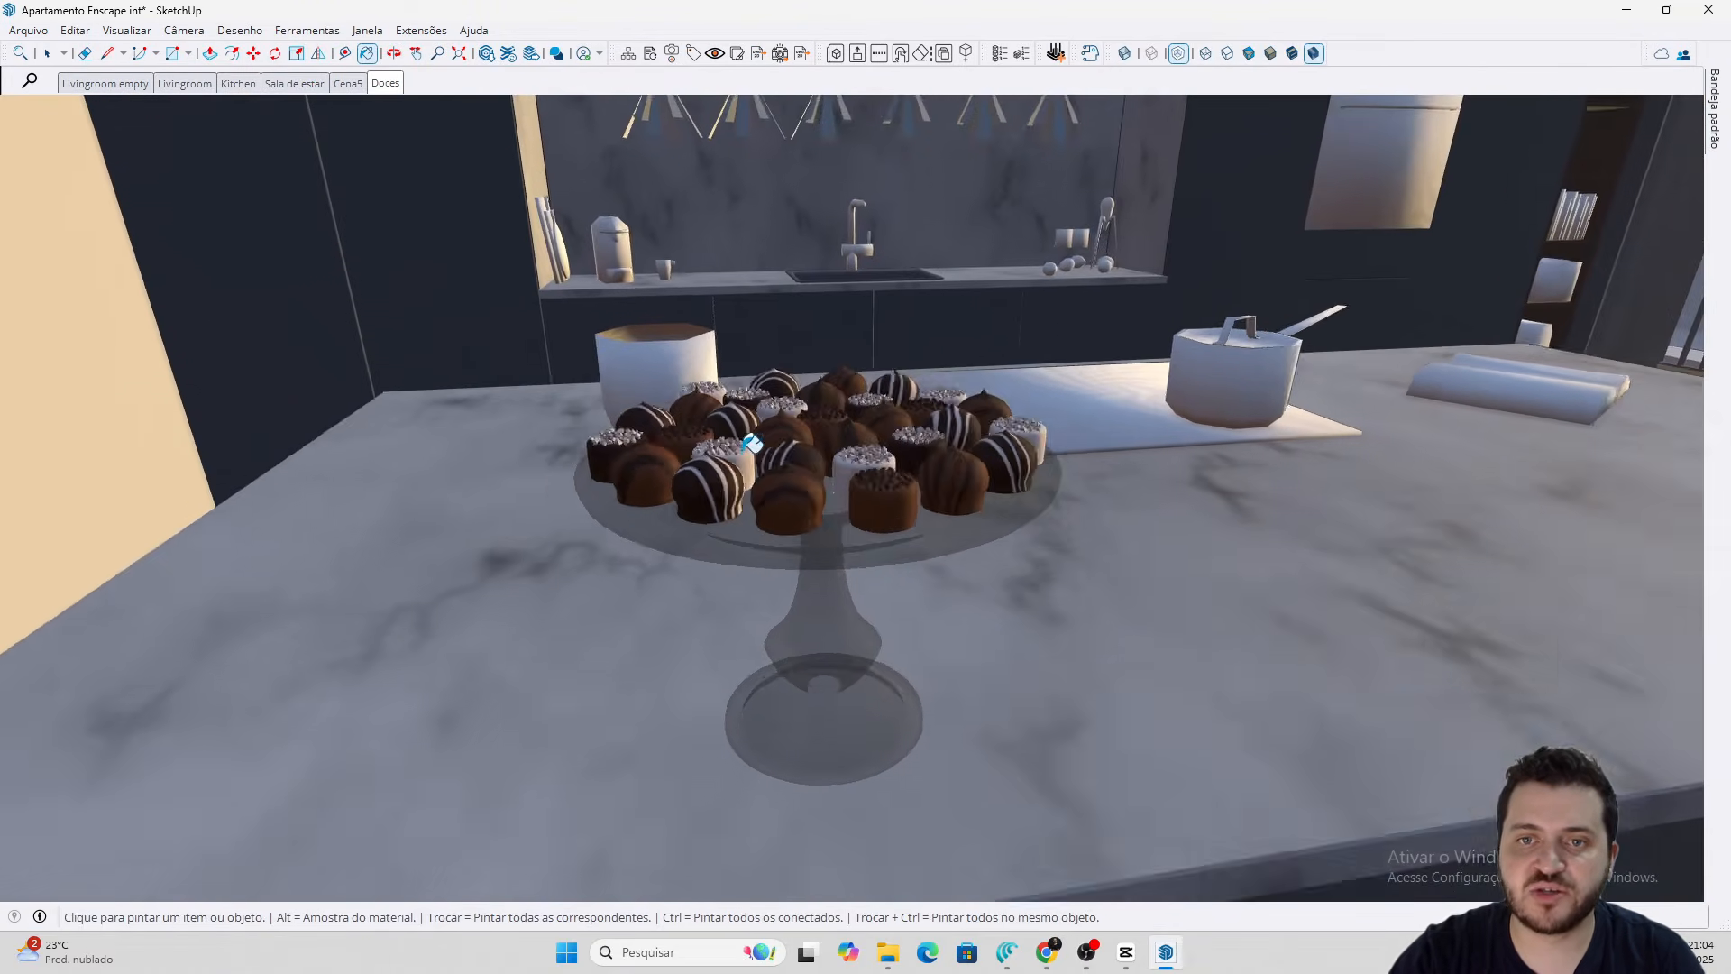
scroll(753, 469, down, 10)
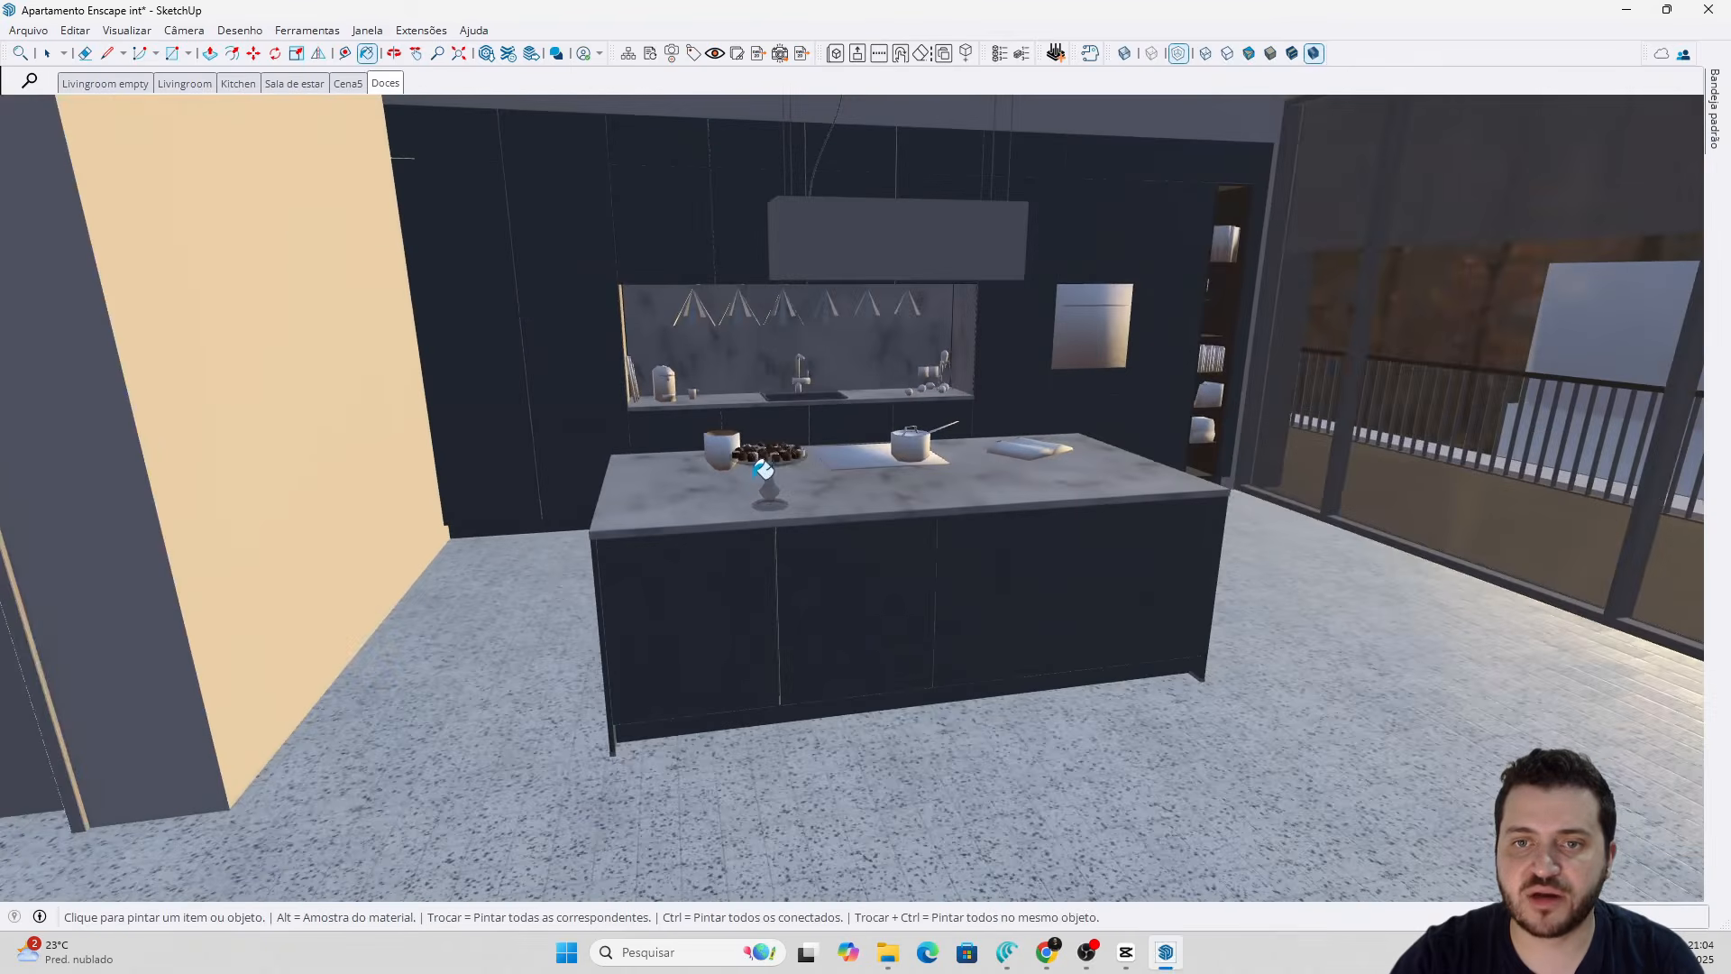
middle_drag(753, 479, 816, 430)
mouse_move(1711, 139)
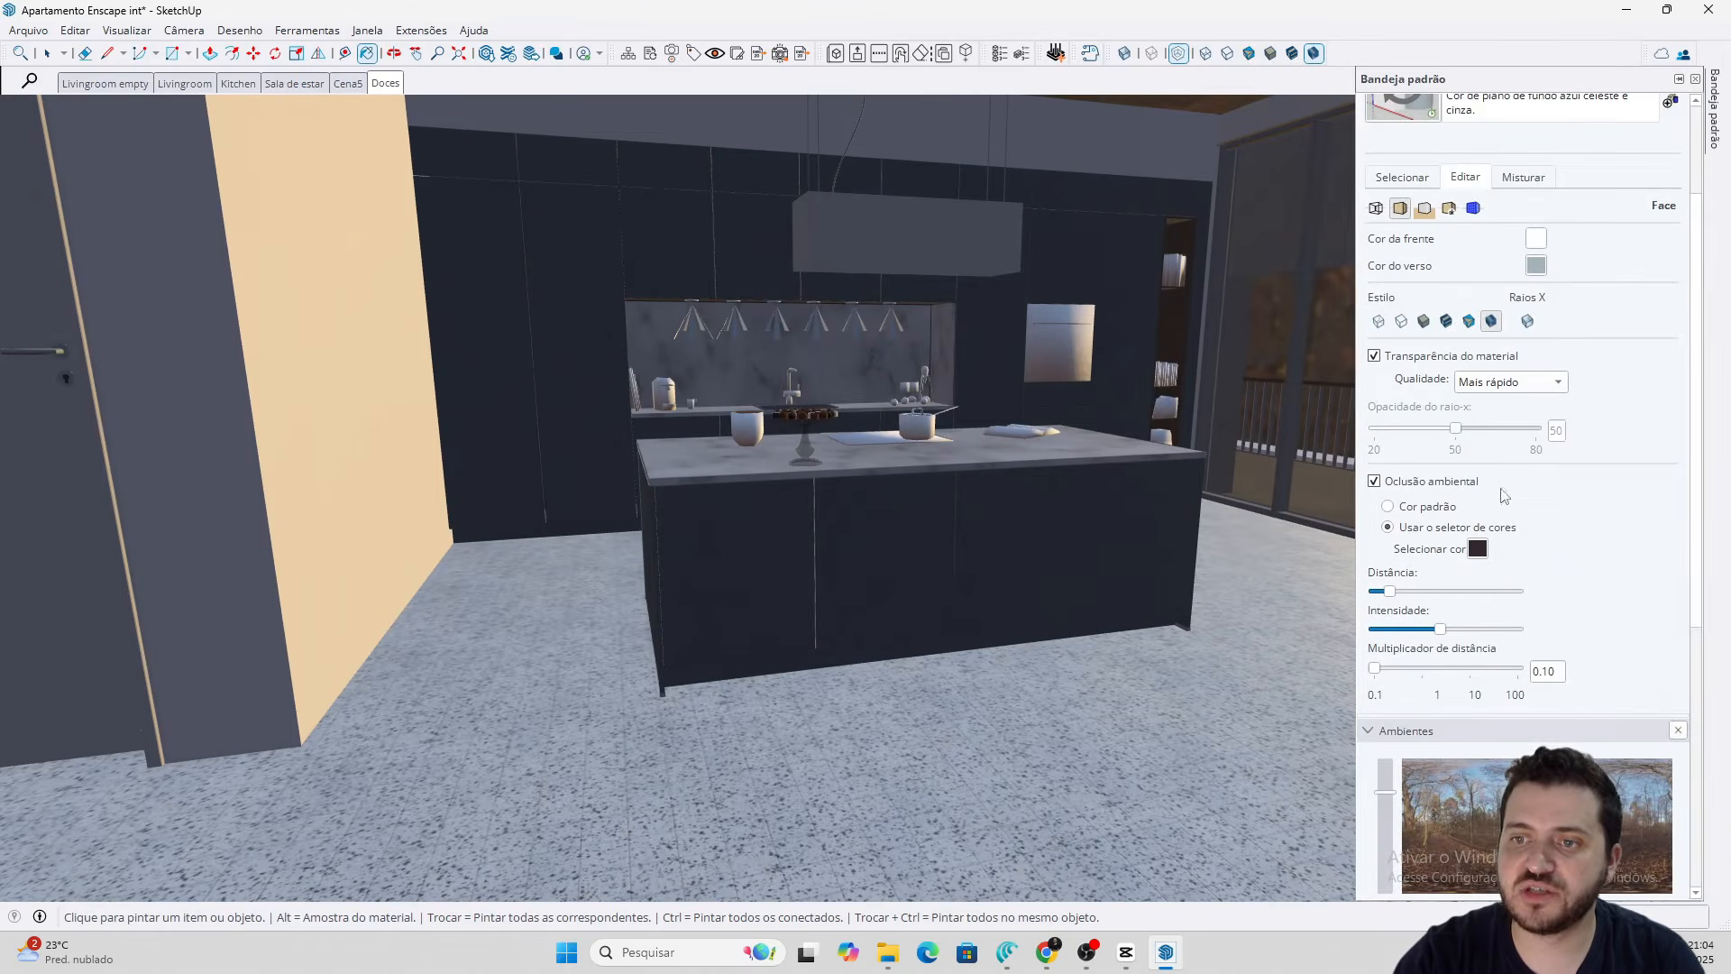
drag(1374, 668, 1439, 668)
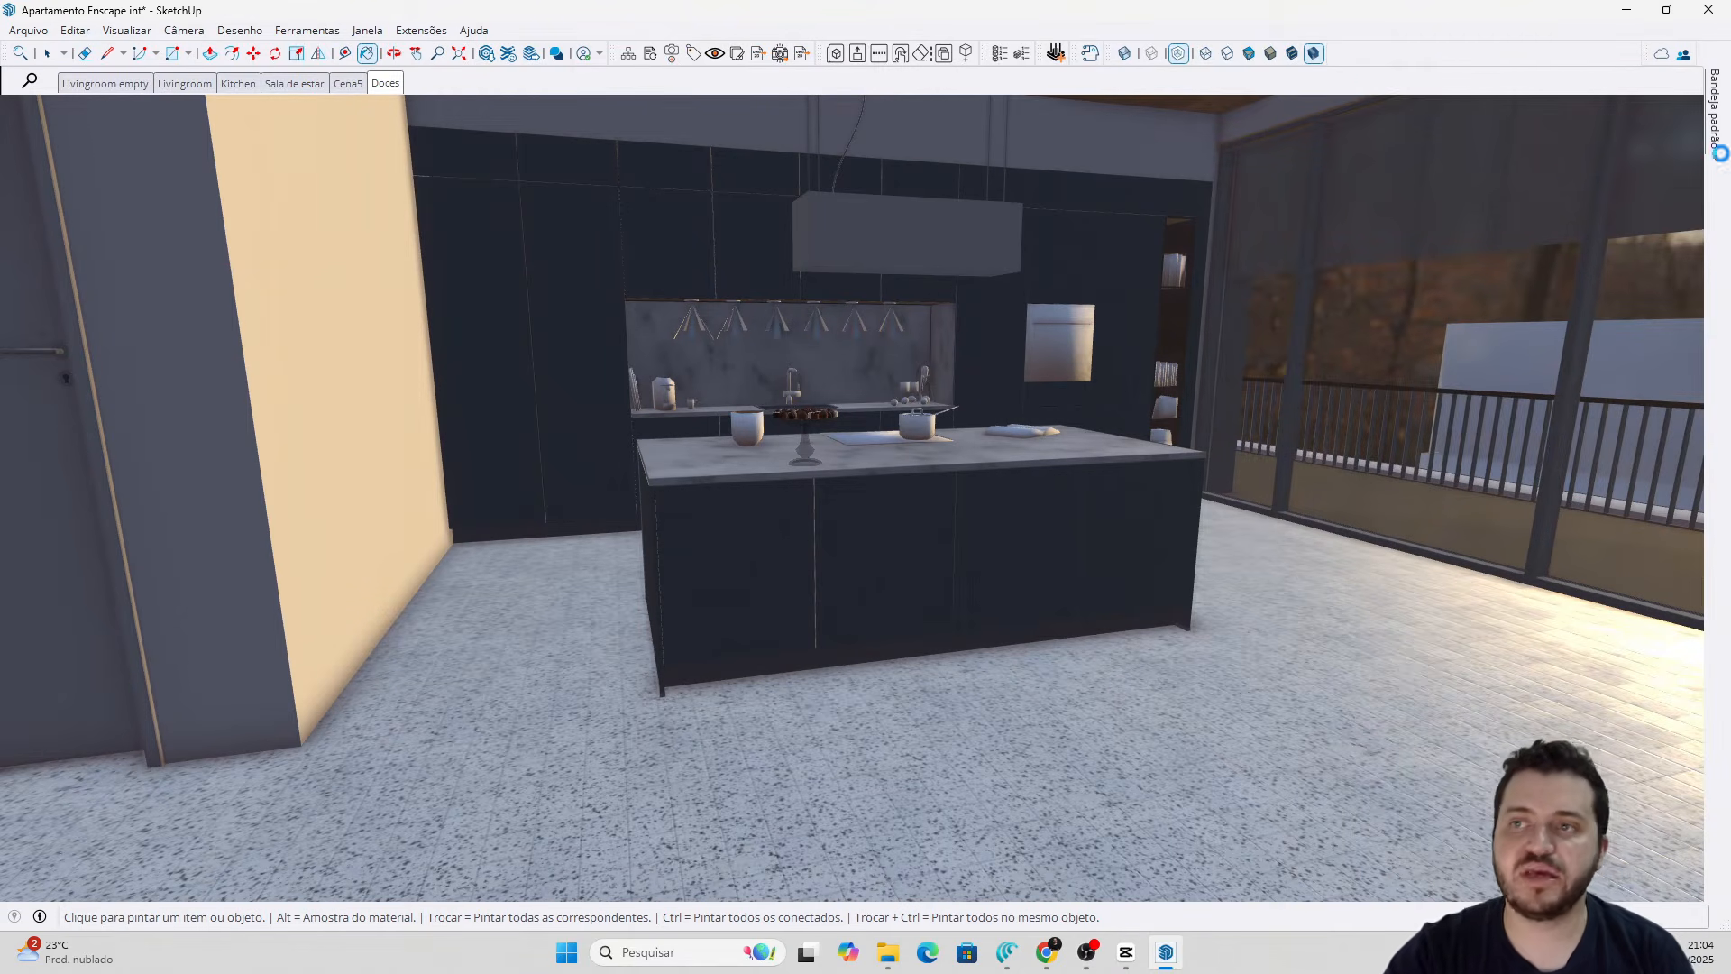
mouse_move(1720, 137)
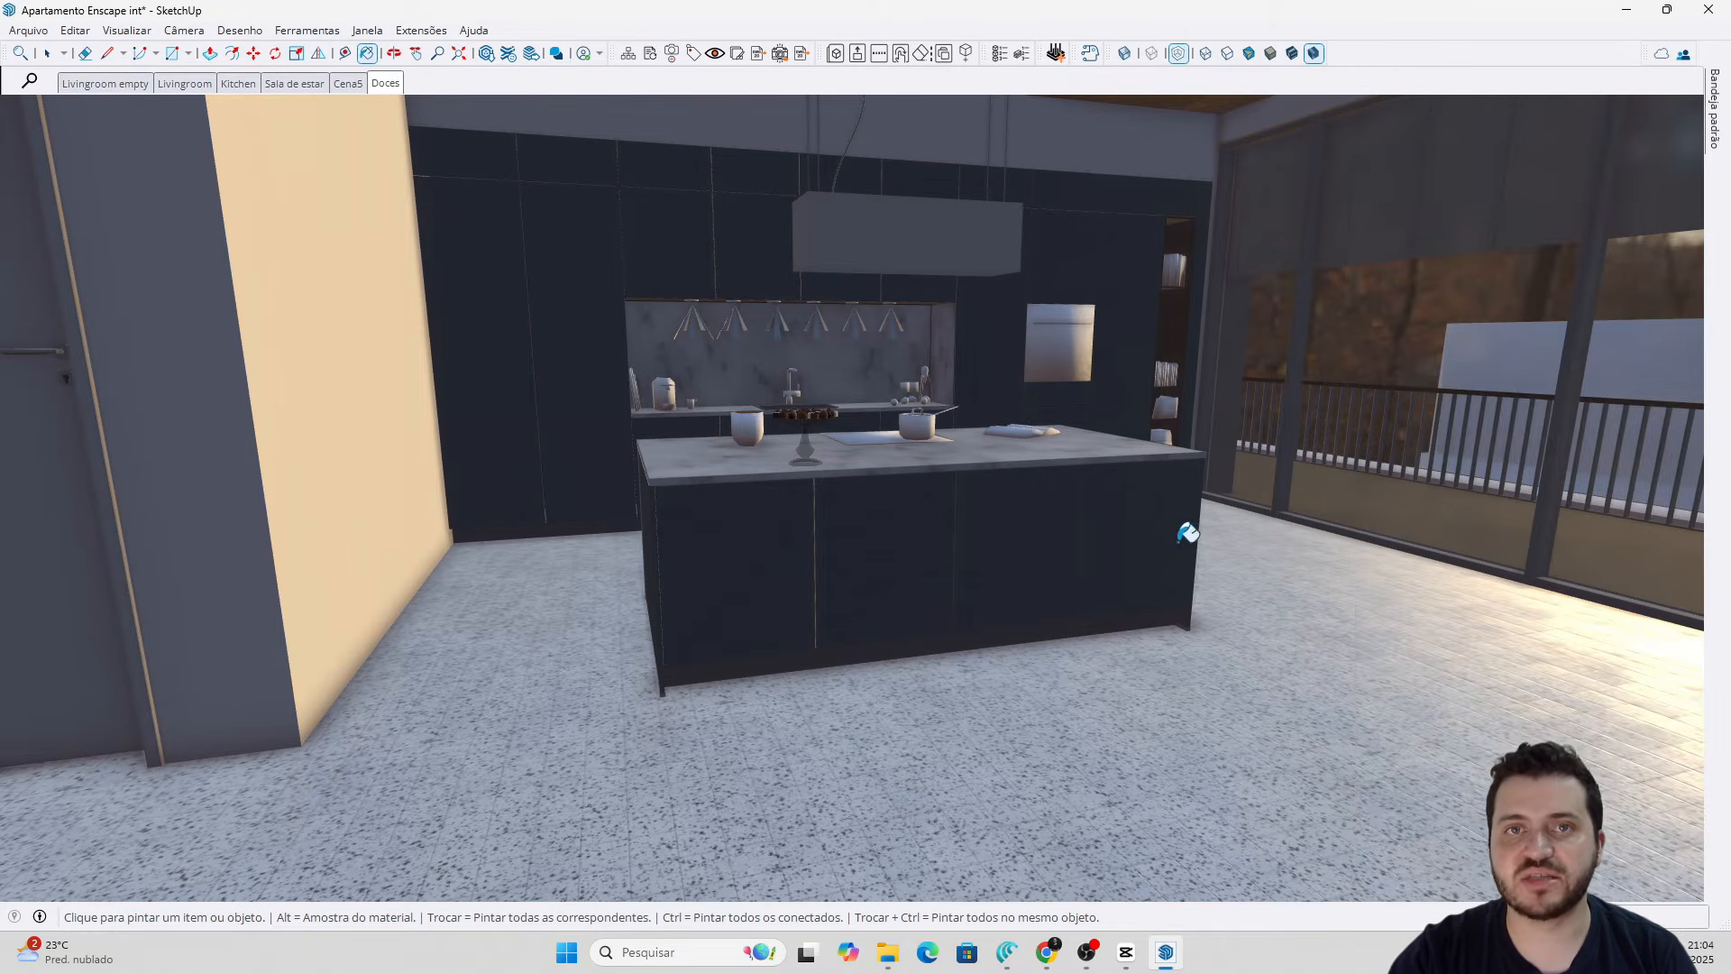
mouse_move(1186, 529)
middle_down()
mouse_move(1147, 417)
mouse_move(1163, 433)
middle_up()
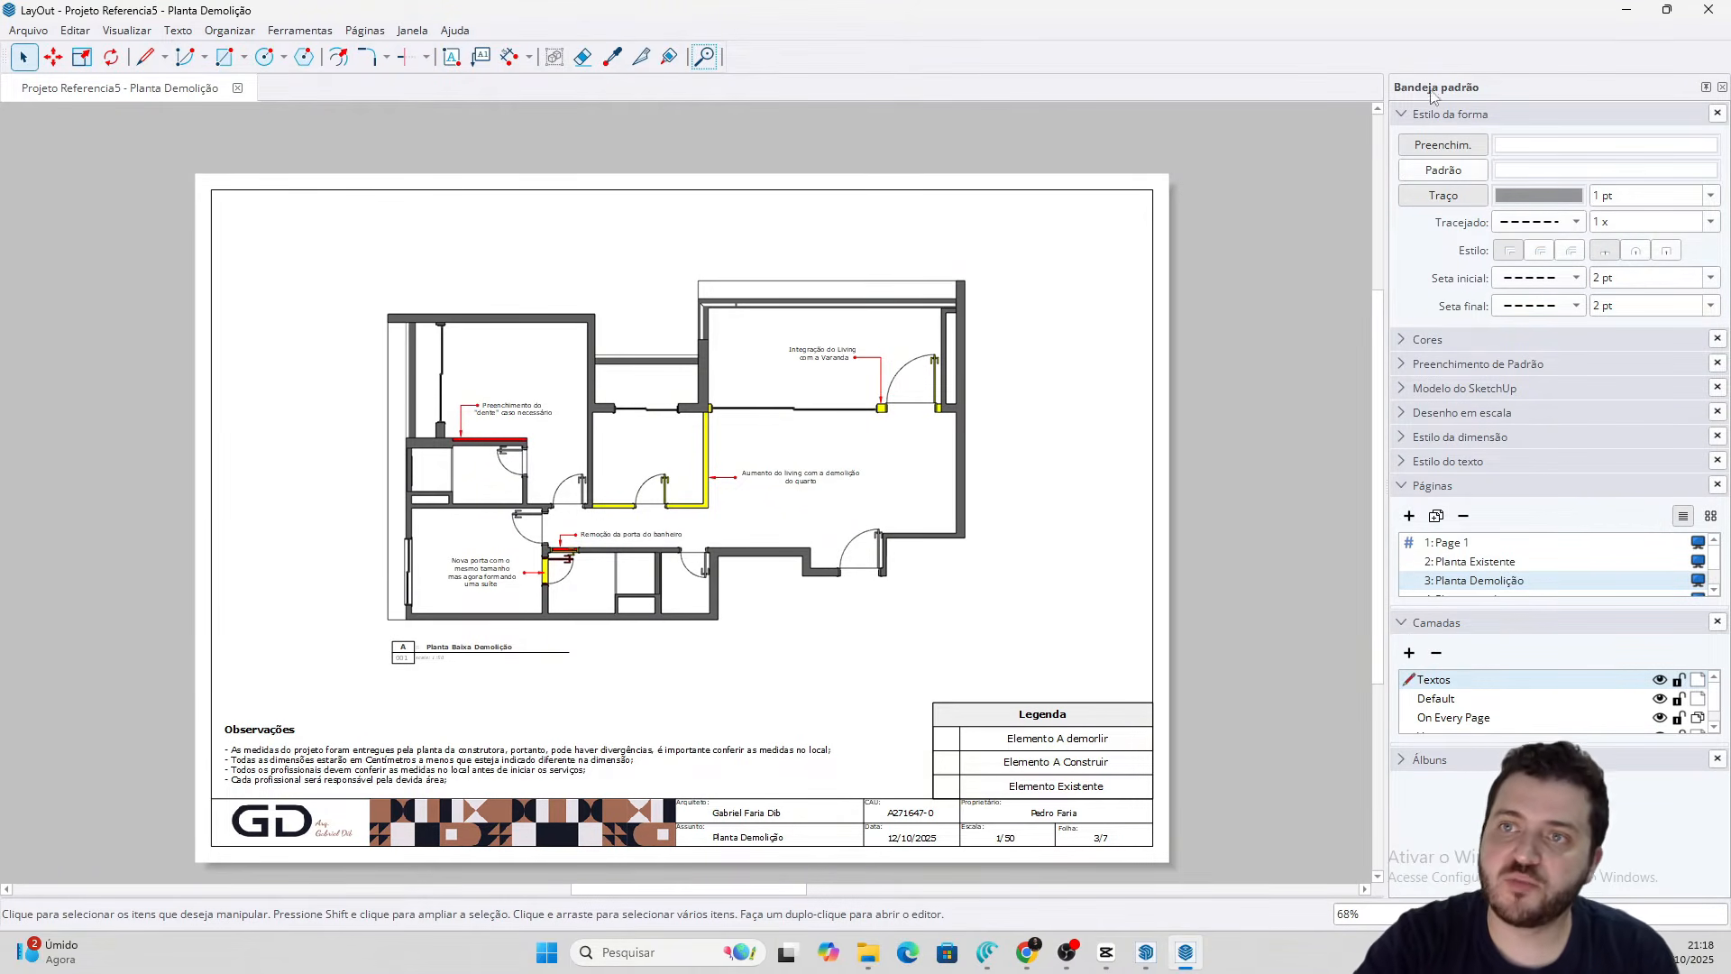
middle_drag(921, 547, 951, 508)
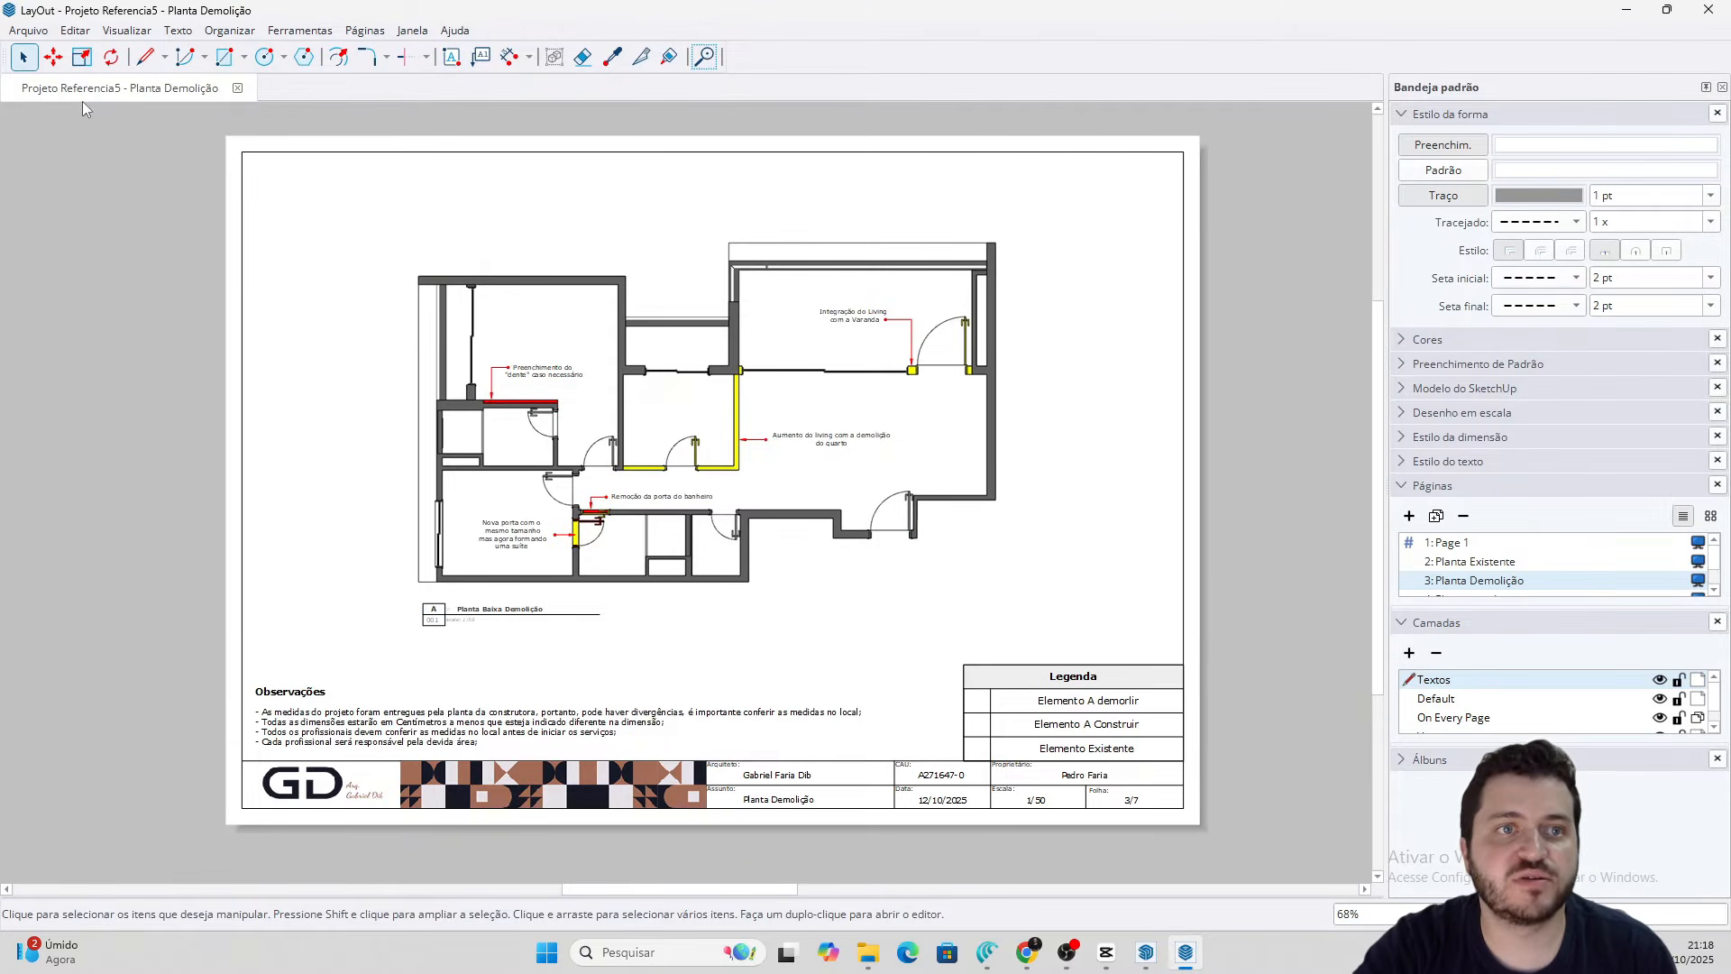
mouse_move(8, 61)
mouse_down()
mouse_move(79, 116)
mouse_move(147, 252)
mouse_move(4, 83)
mouse_move(36, 49)
mouse_move(33, 144)
mouse_move(36, 68)
mouse_up()
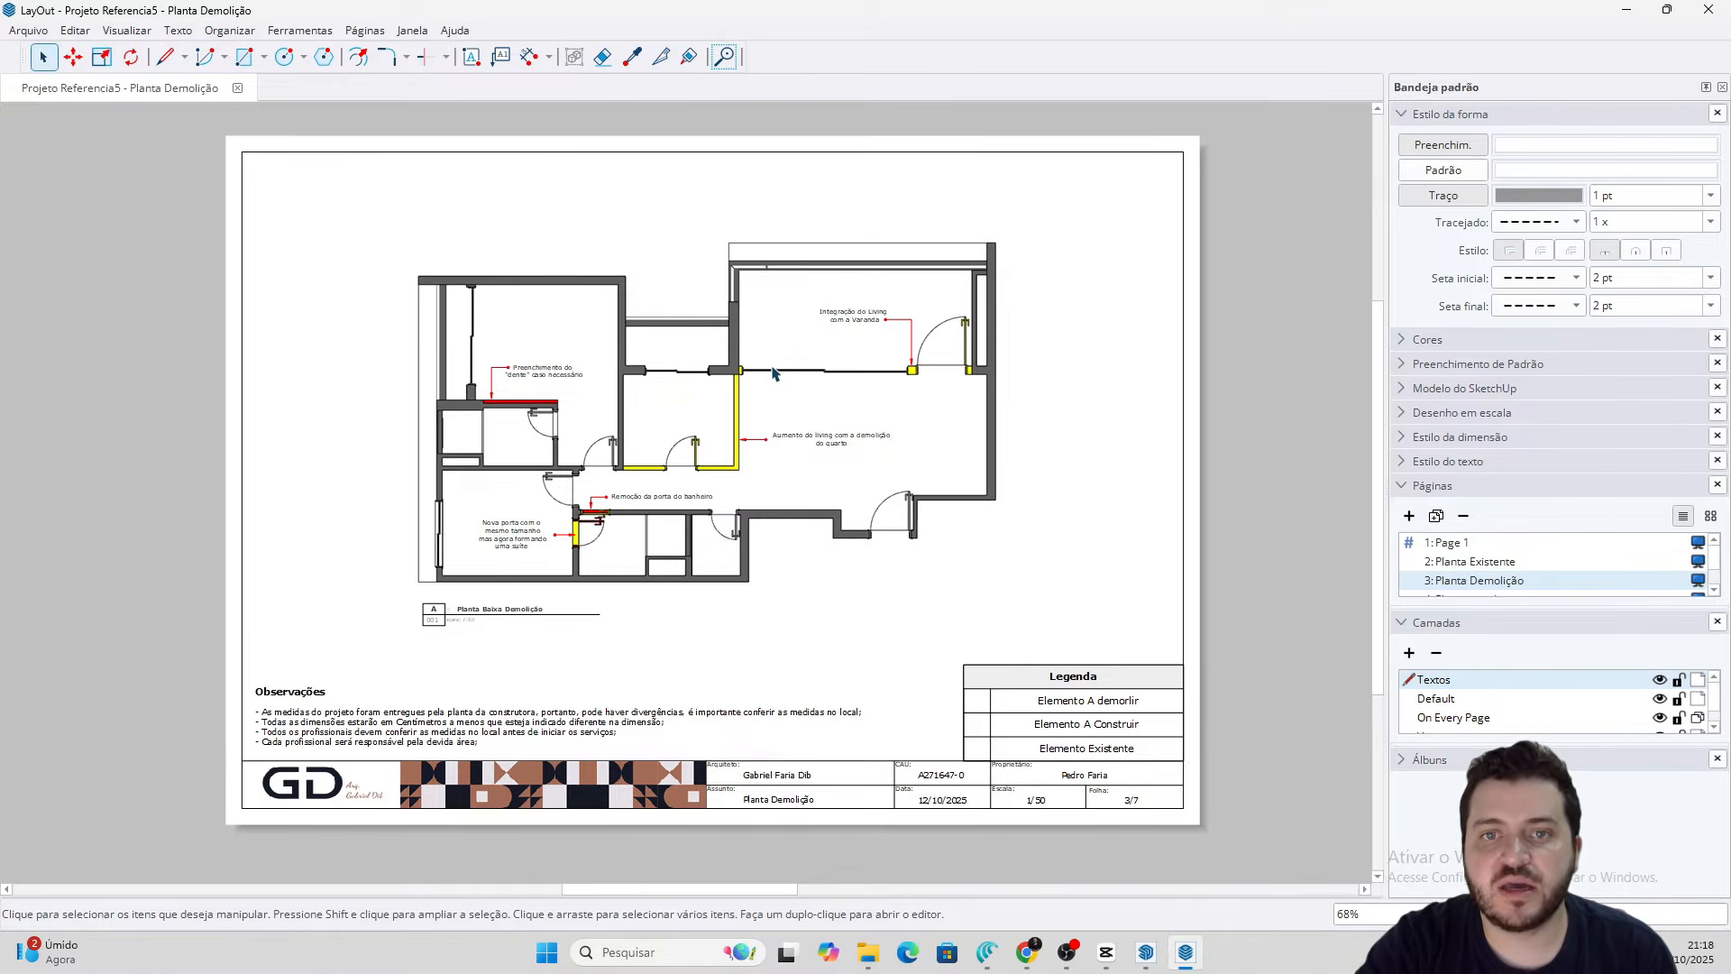
Select the demolition floor plan viewport and set its rendering mode to Hybrid (Híbrida)
click(911, 501)
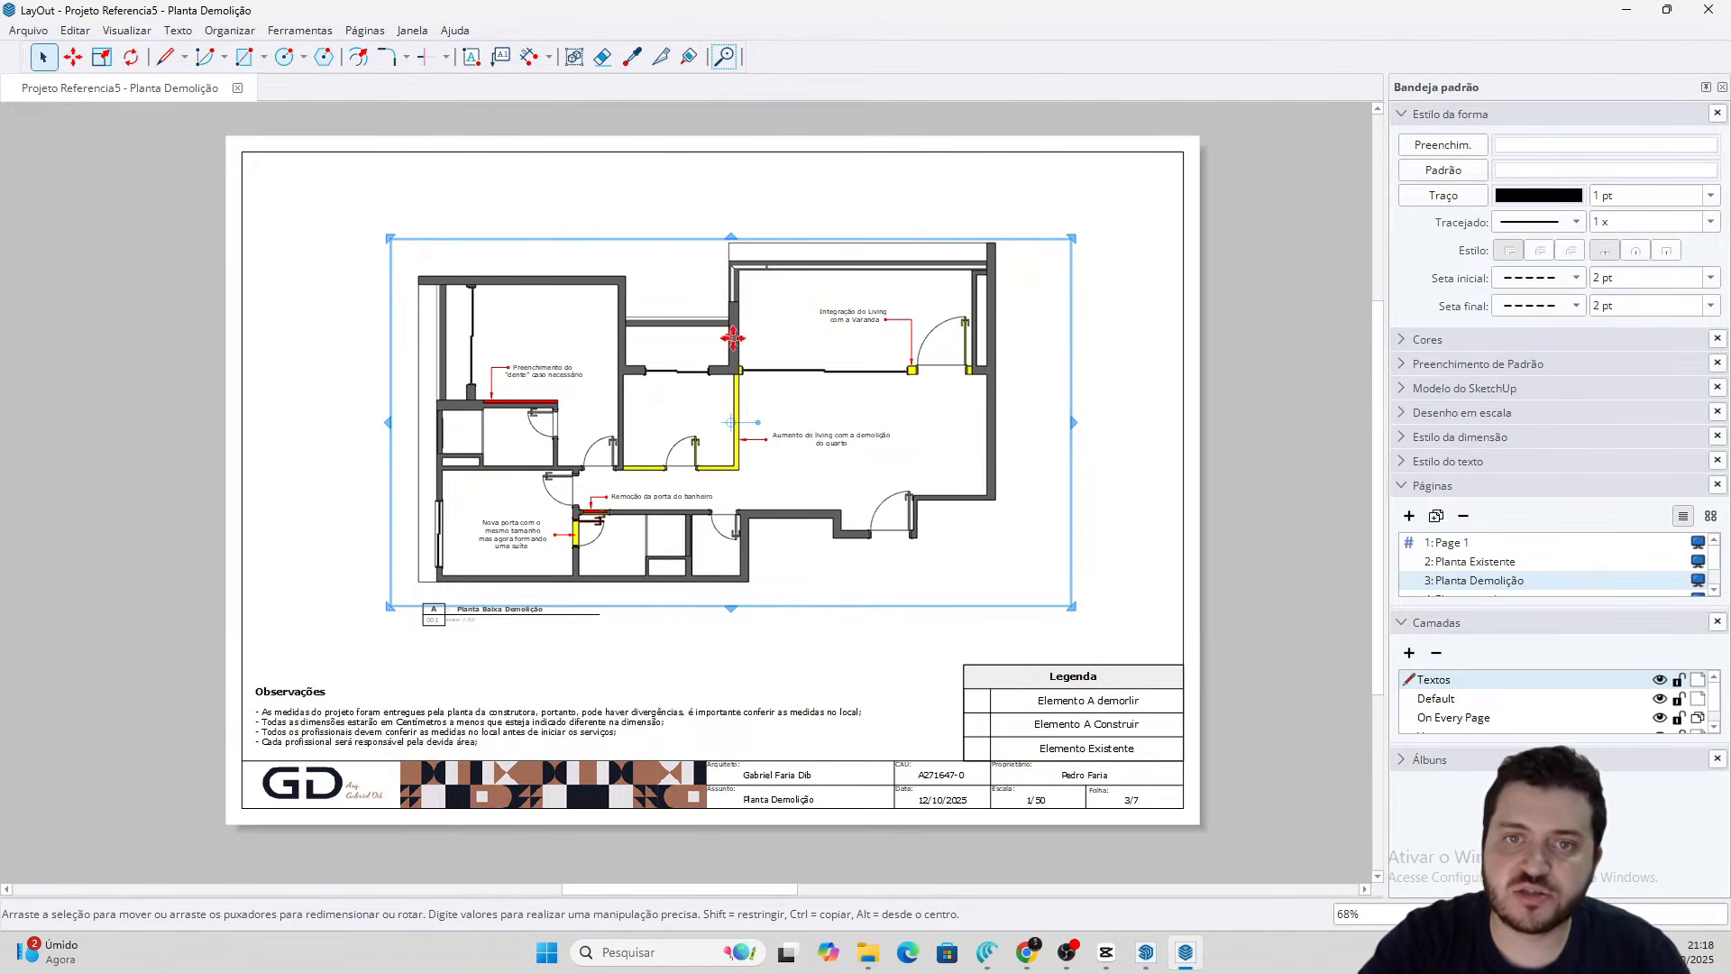
scroll(734, 338, up, 2)
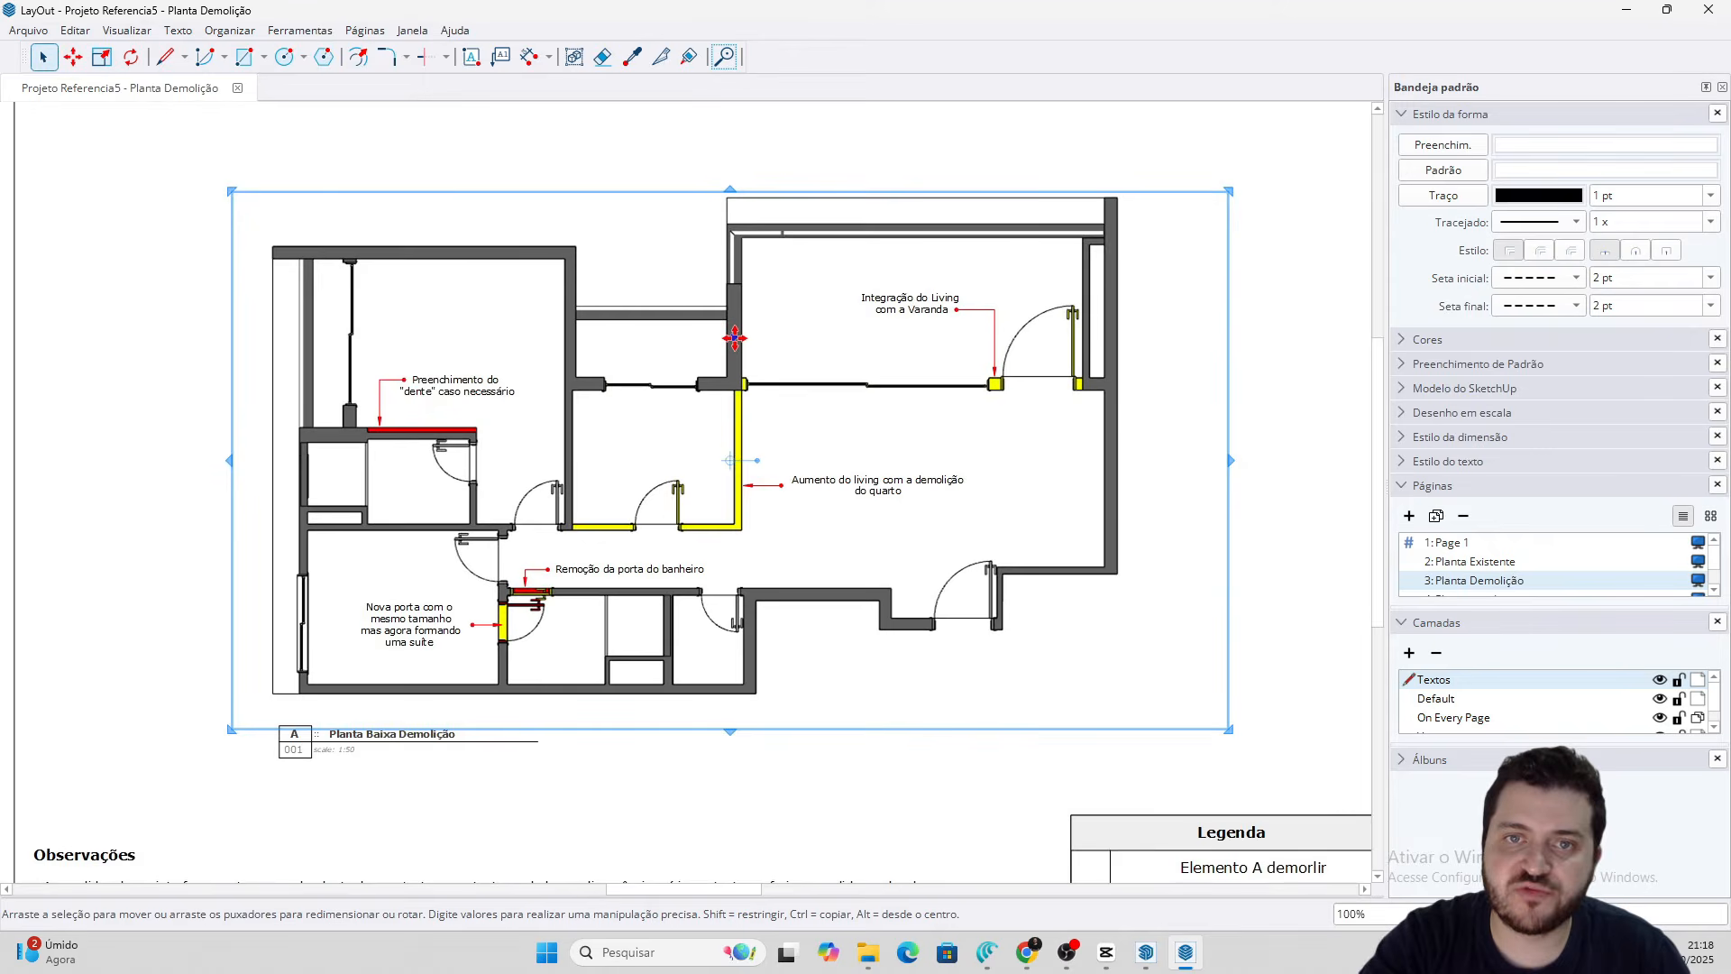
right_click(791, 392)
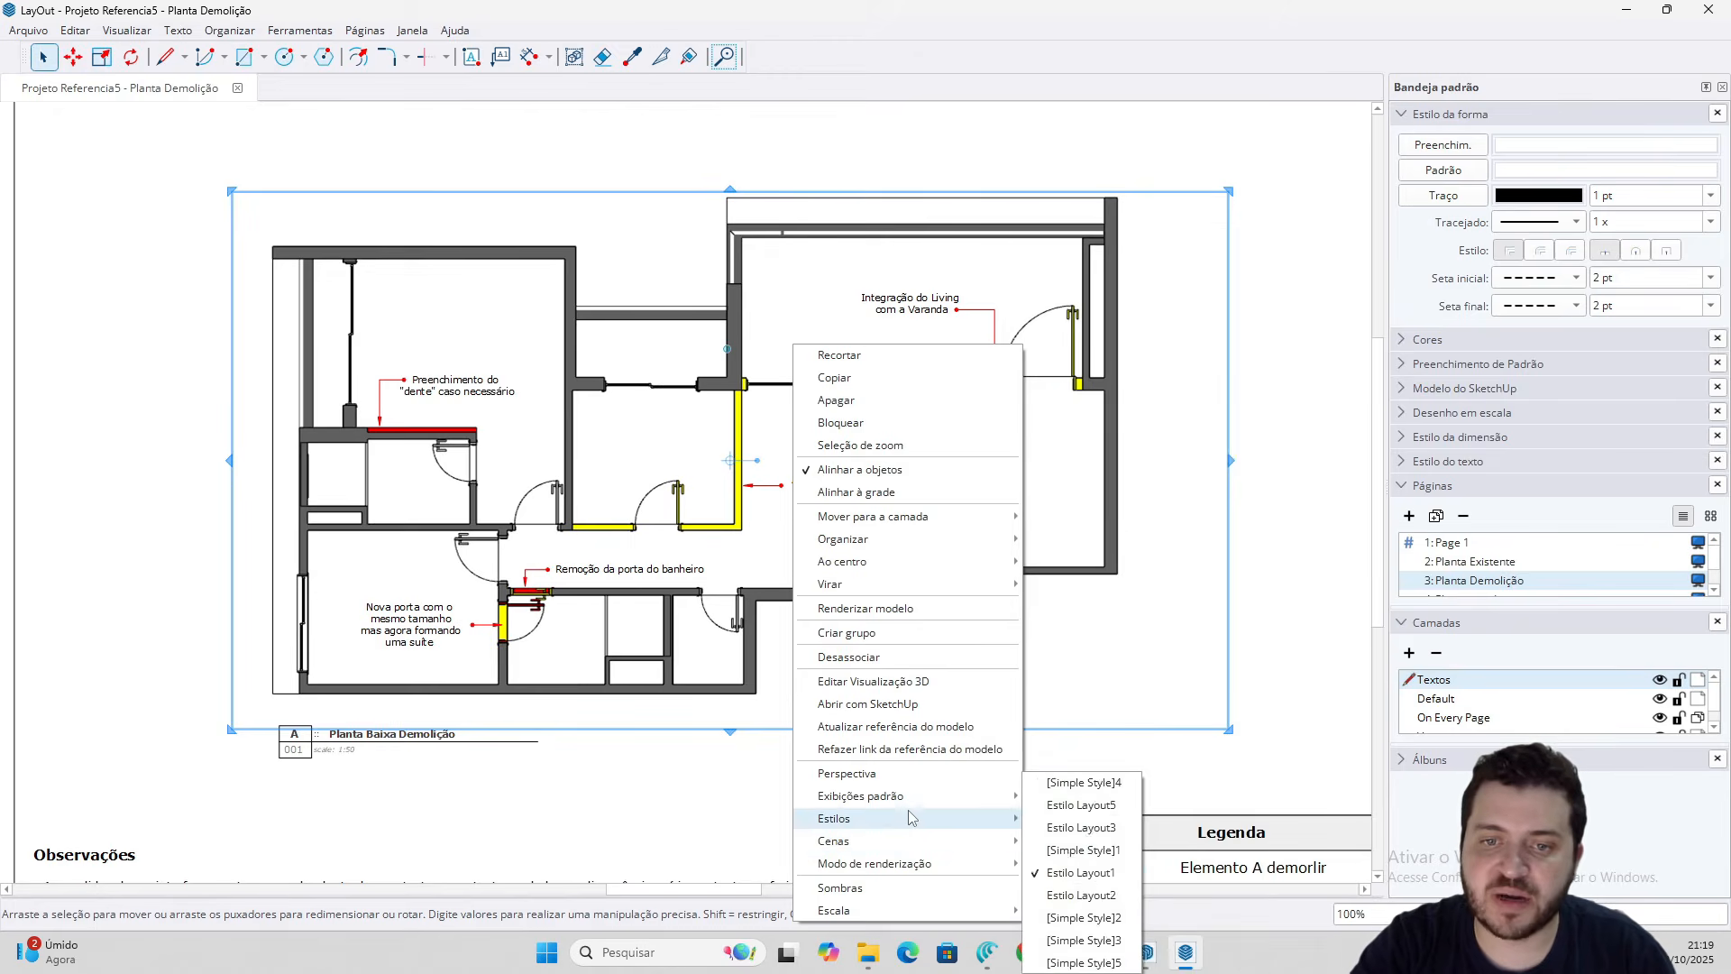
mouse_move(905, 863)
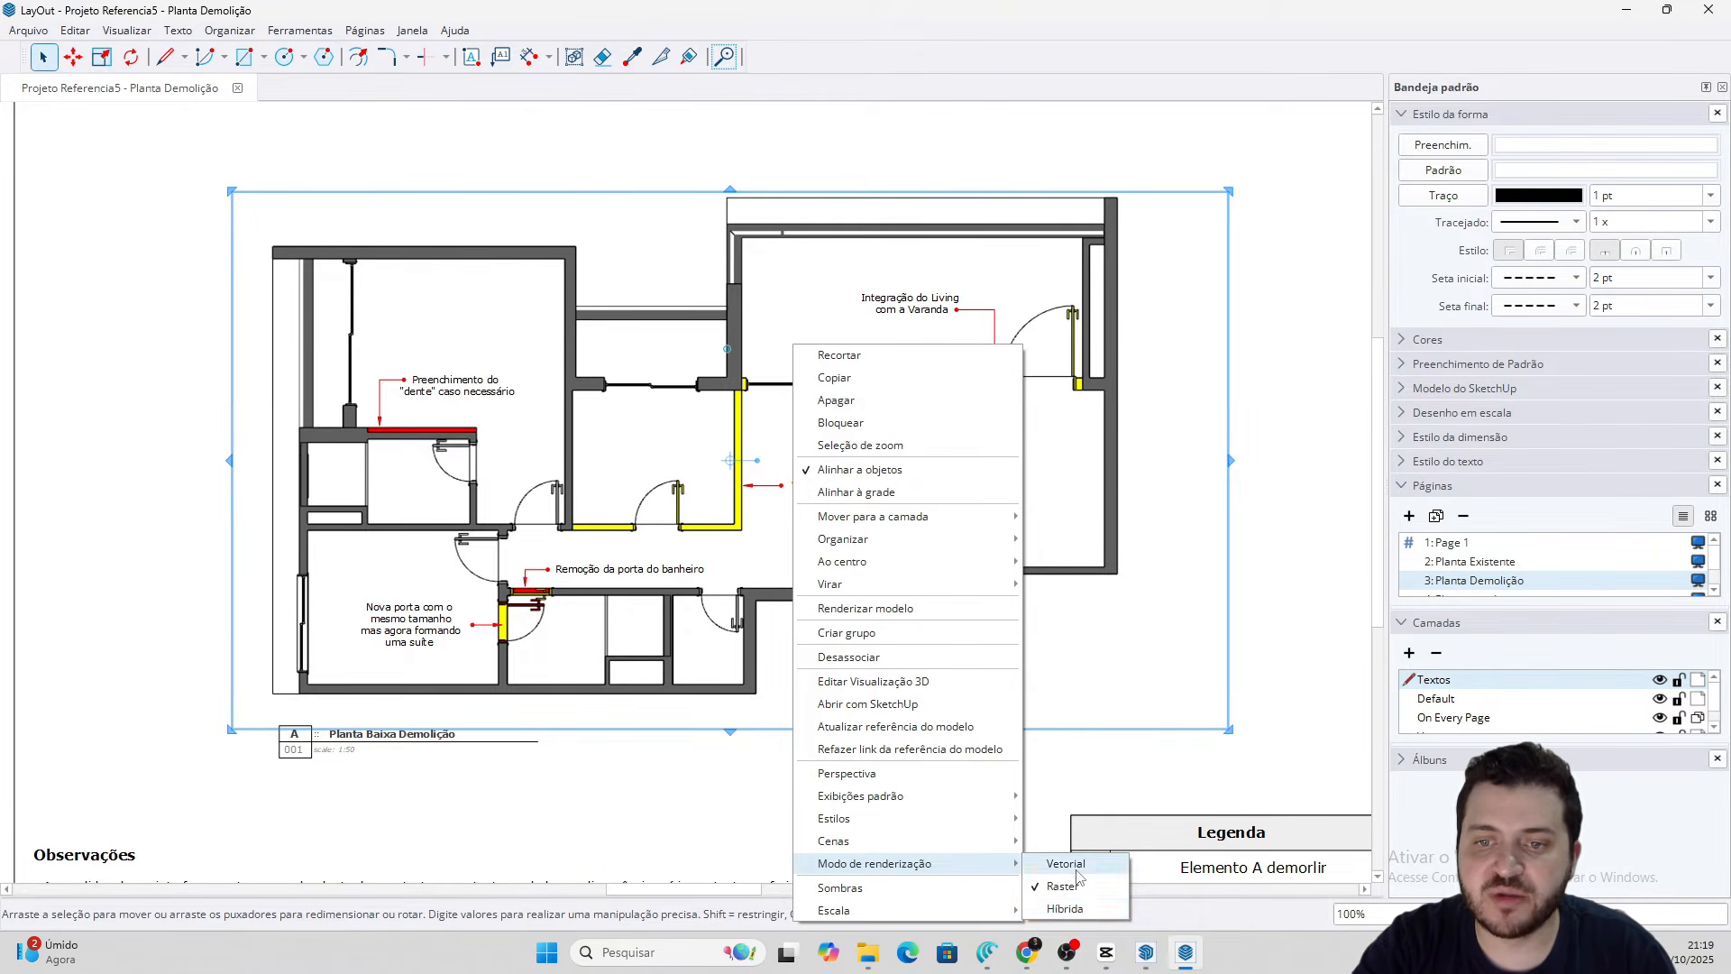
click(1075, 911)
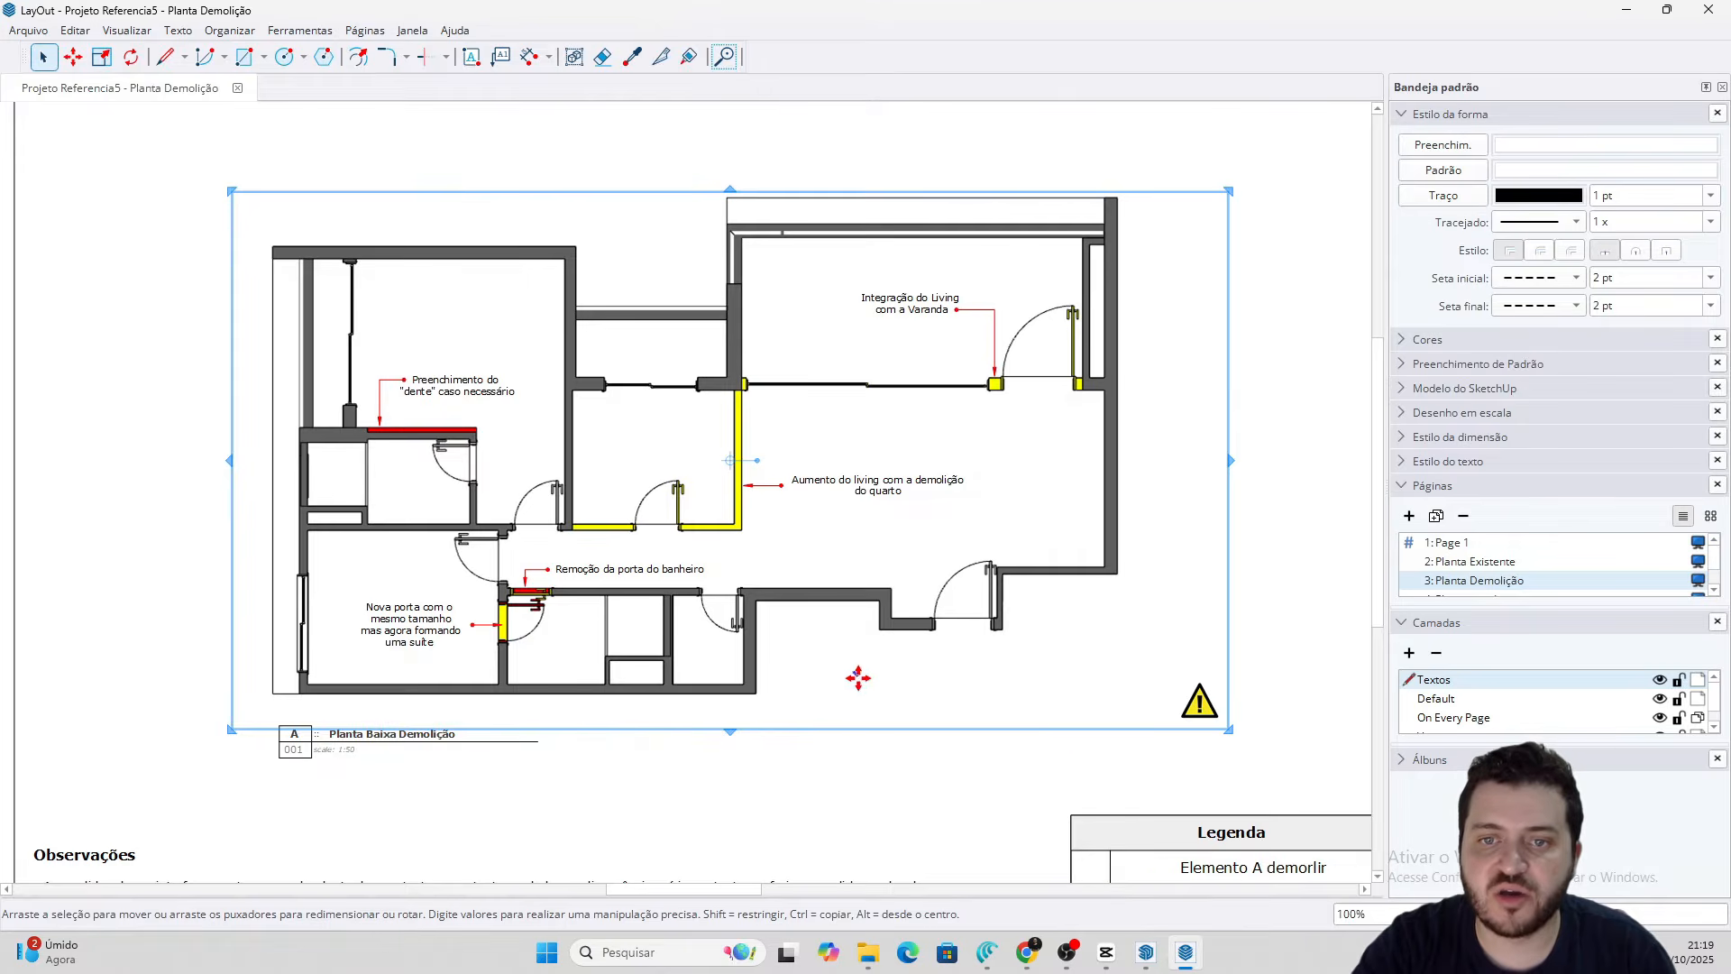
Render the model in the demolition floor plan viewport and deselect it
scroll(858, 676, down, 2)
scroll(869, 687, up, 2)
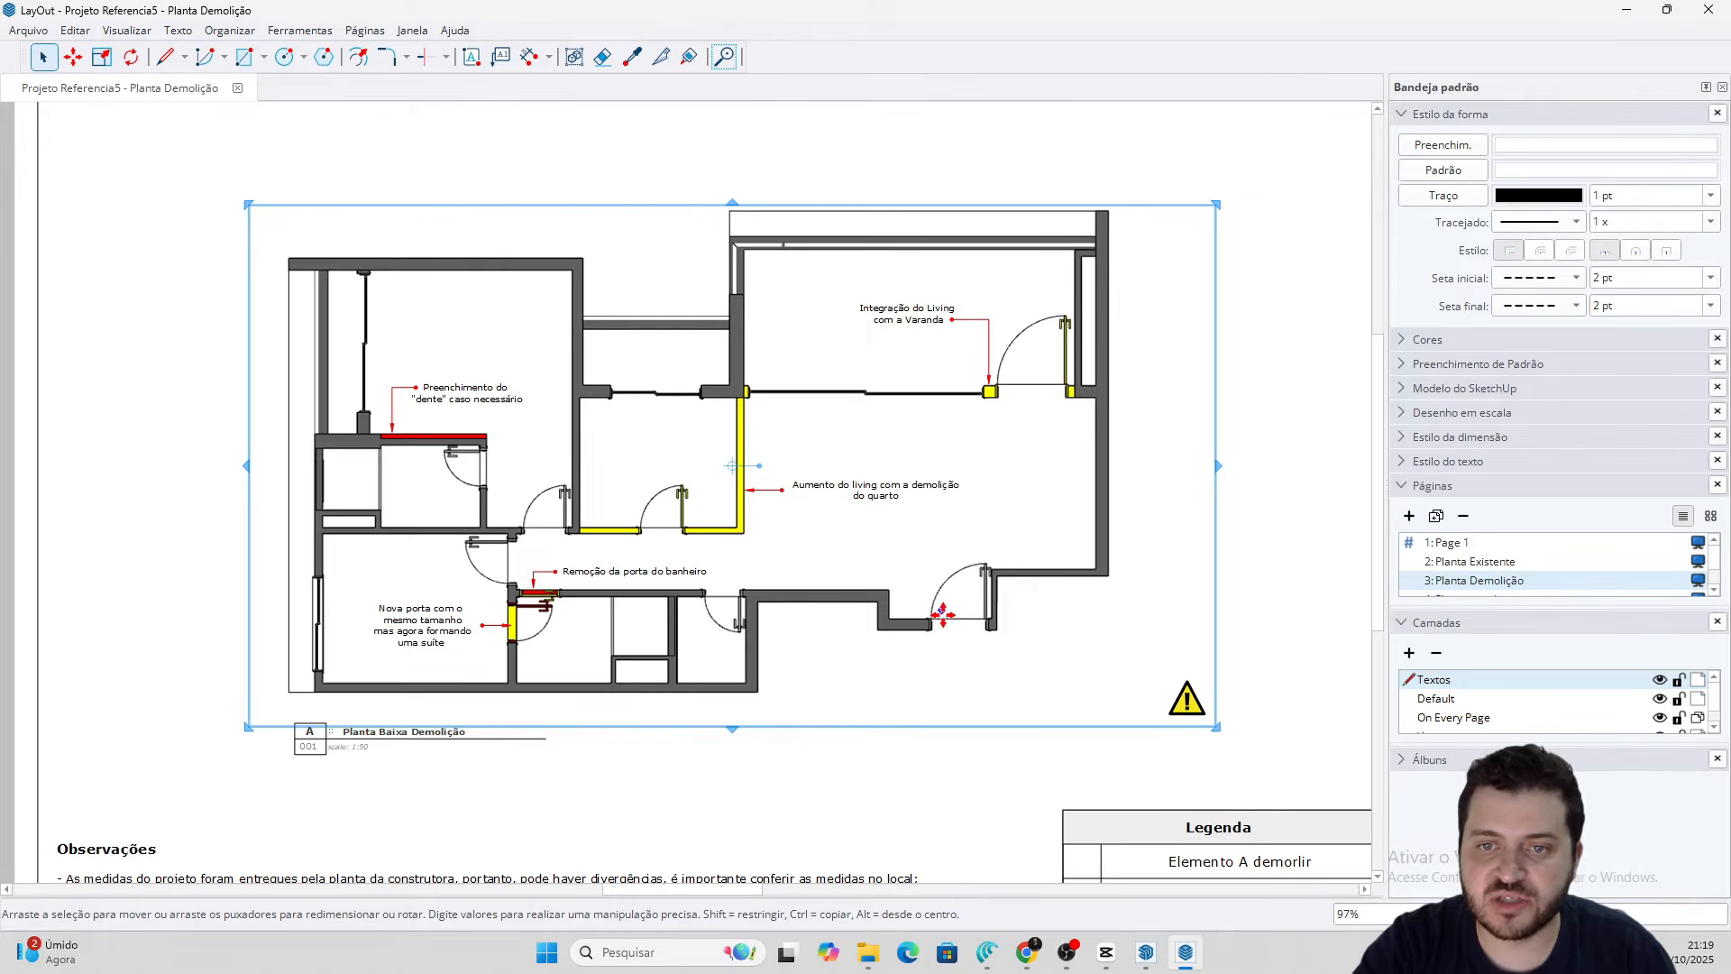
right_click(941, 661)
click(847, 777)
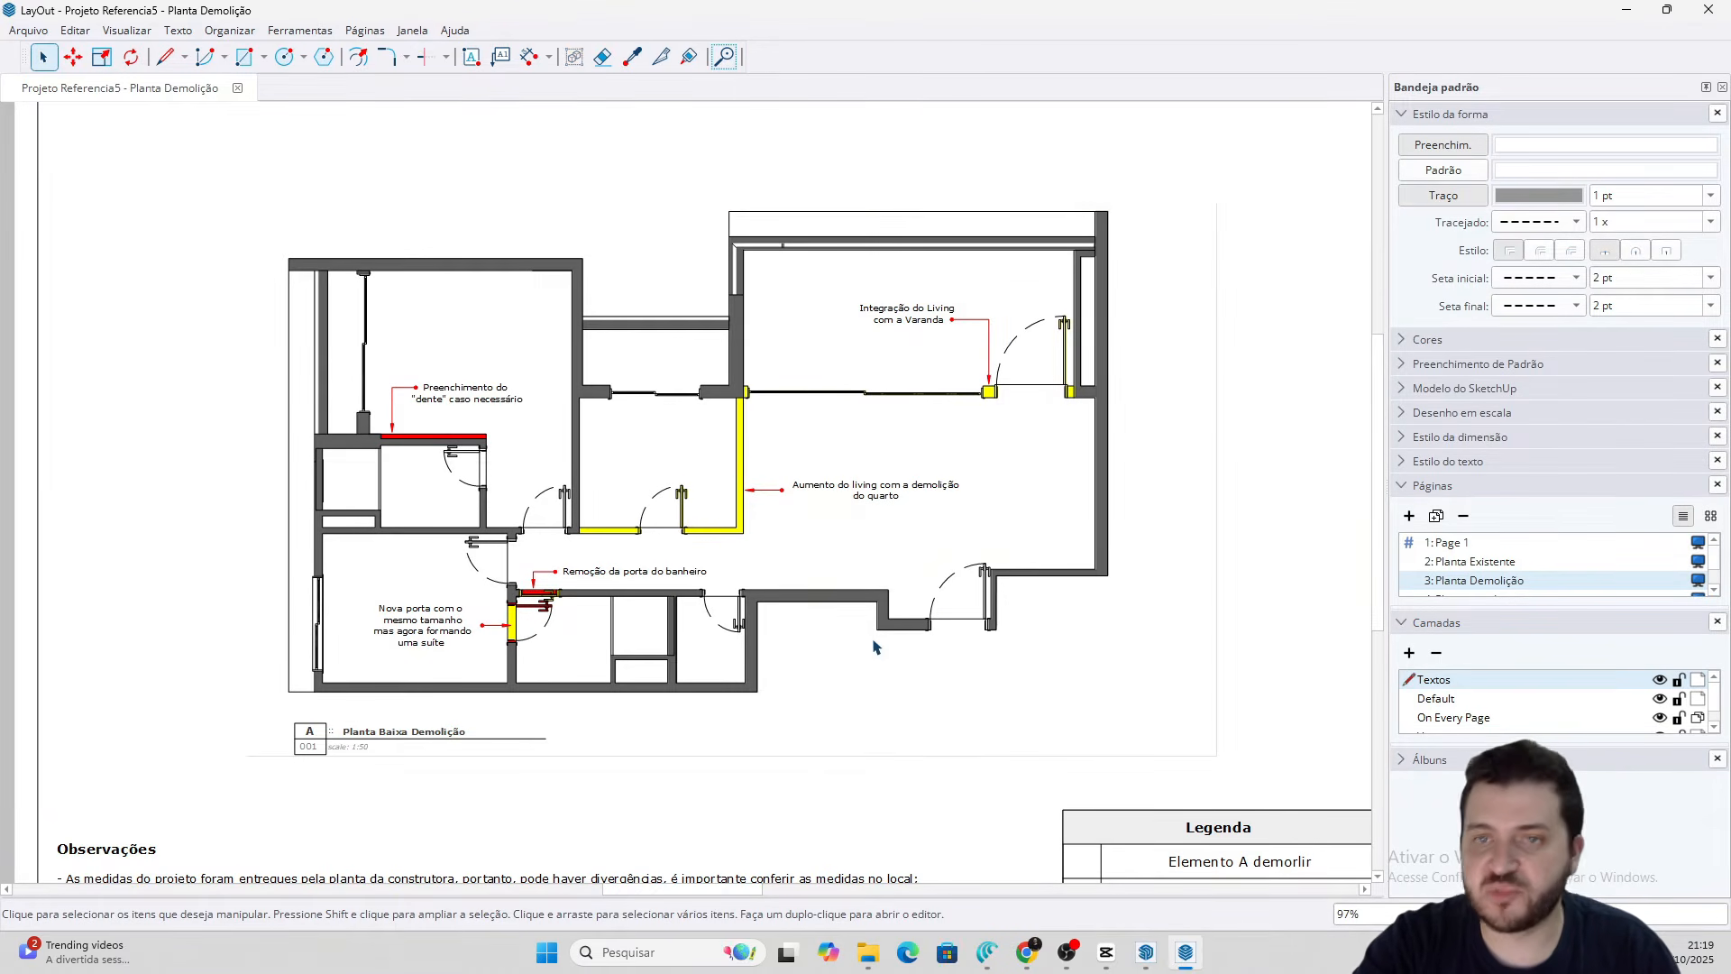
Examine how the door swings, walls and linework are drawn across the rendered demolition plan
scroll(726, 601, up, 2)
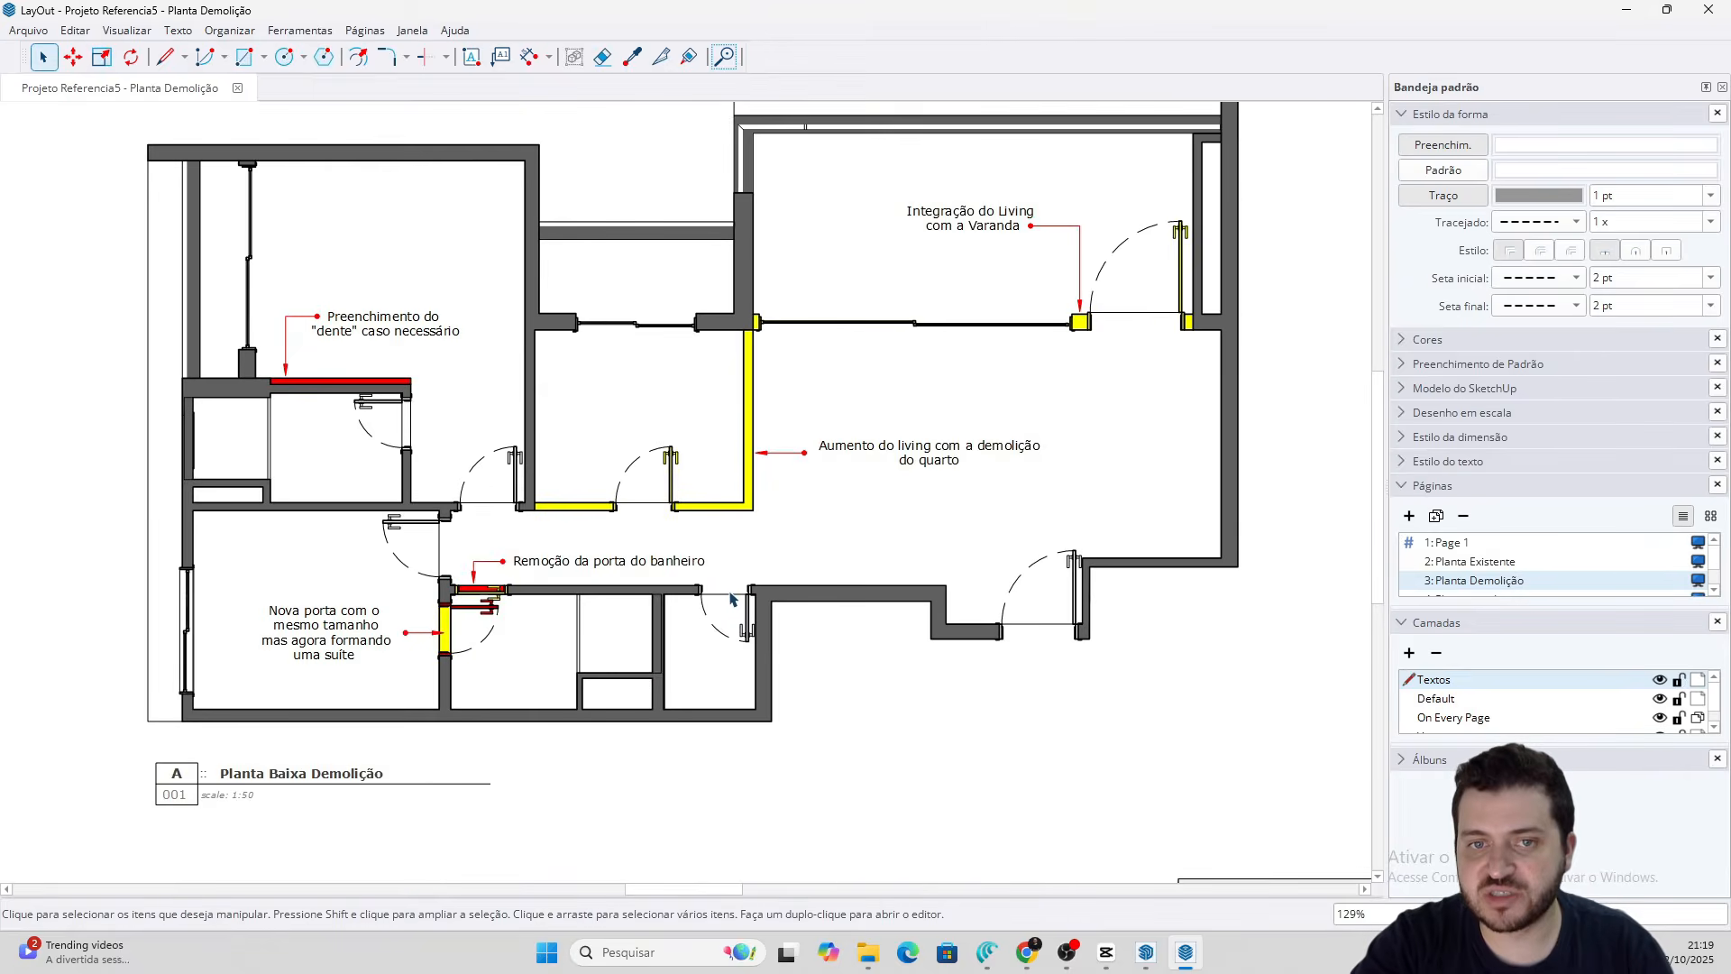
scroll(731, 599, up, 7)
middle_drag(726, 433, 844, 506)
middle_drag(580, 502, 710, 476)
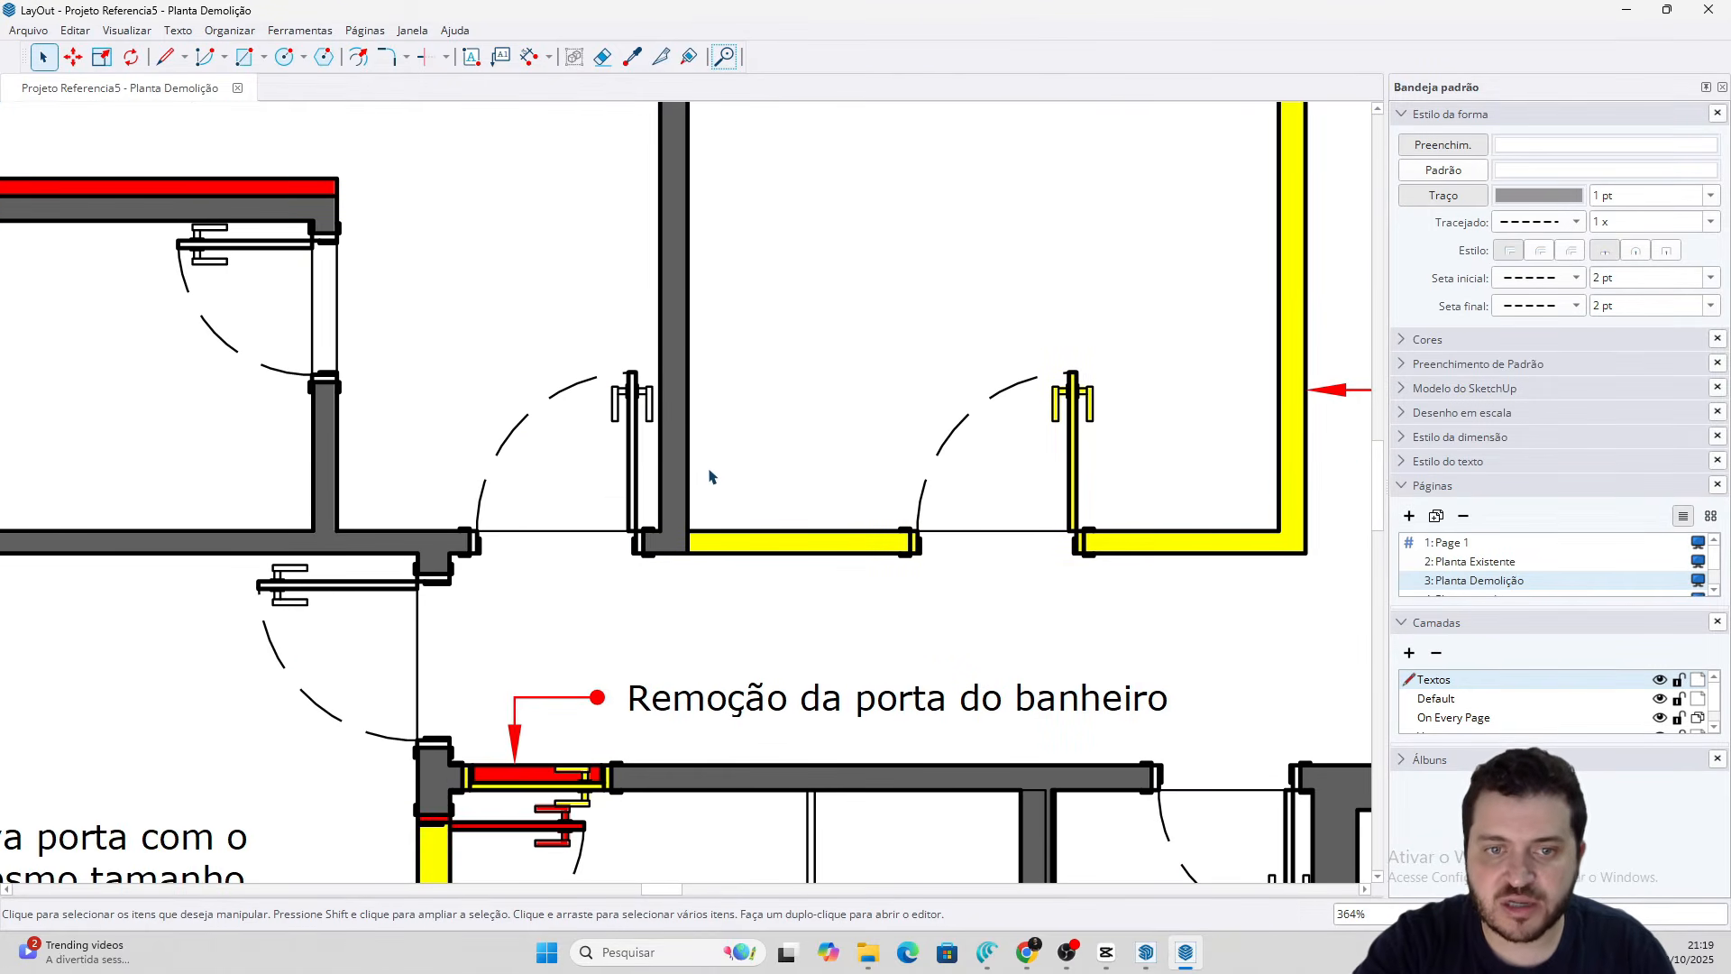
scroll(709, 476, down, 2)
middle_drag(720, 401, 790, 667)
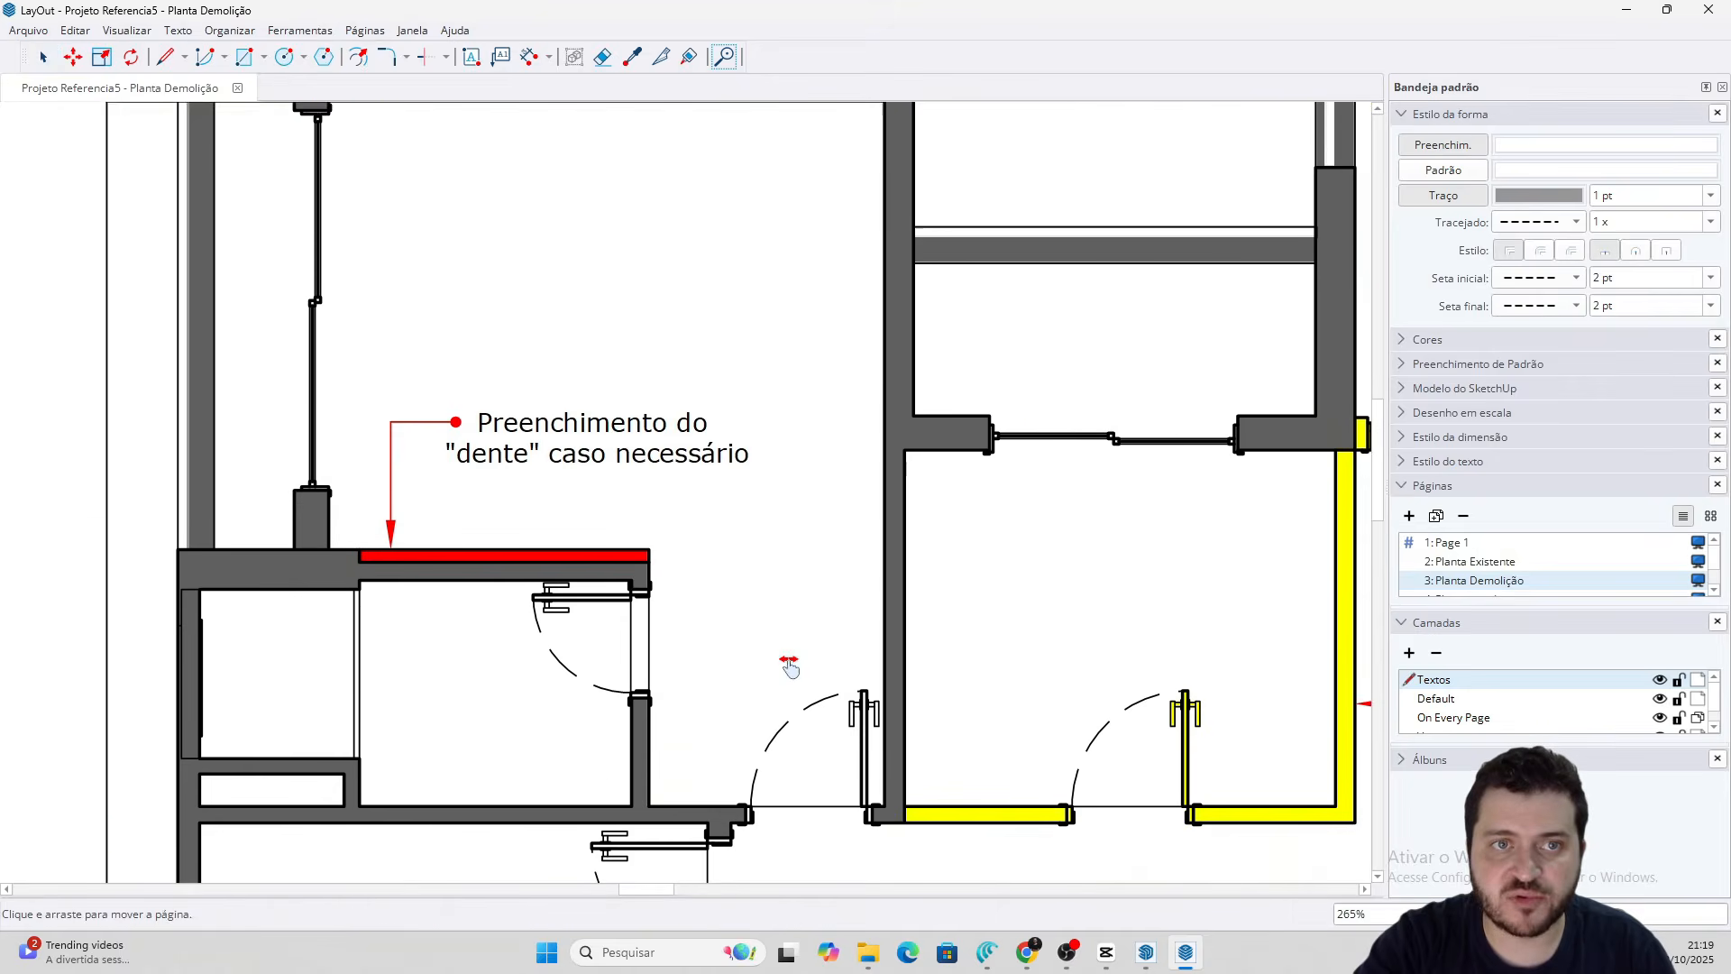
scroll(790, 667, down, 8)
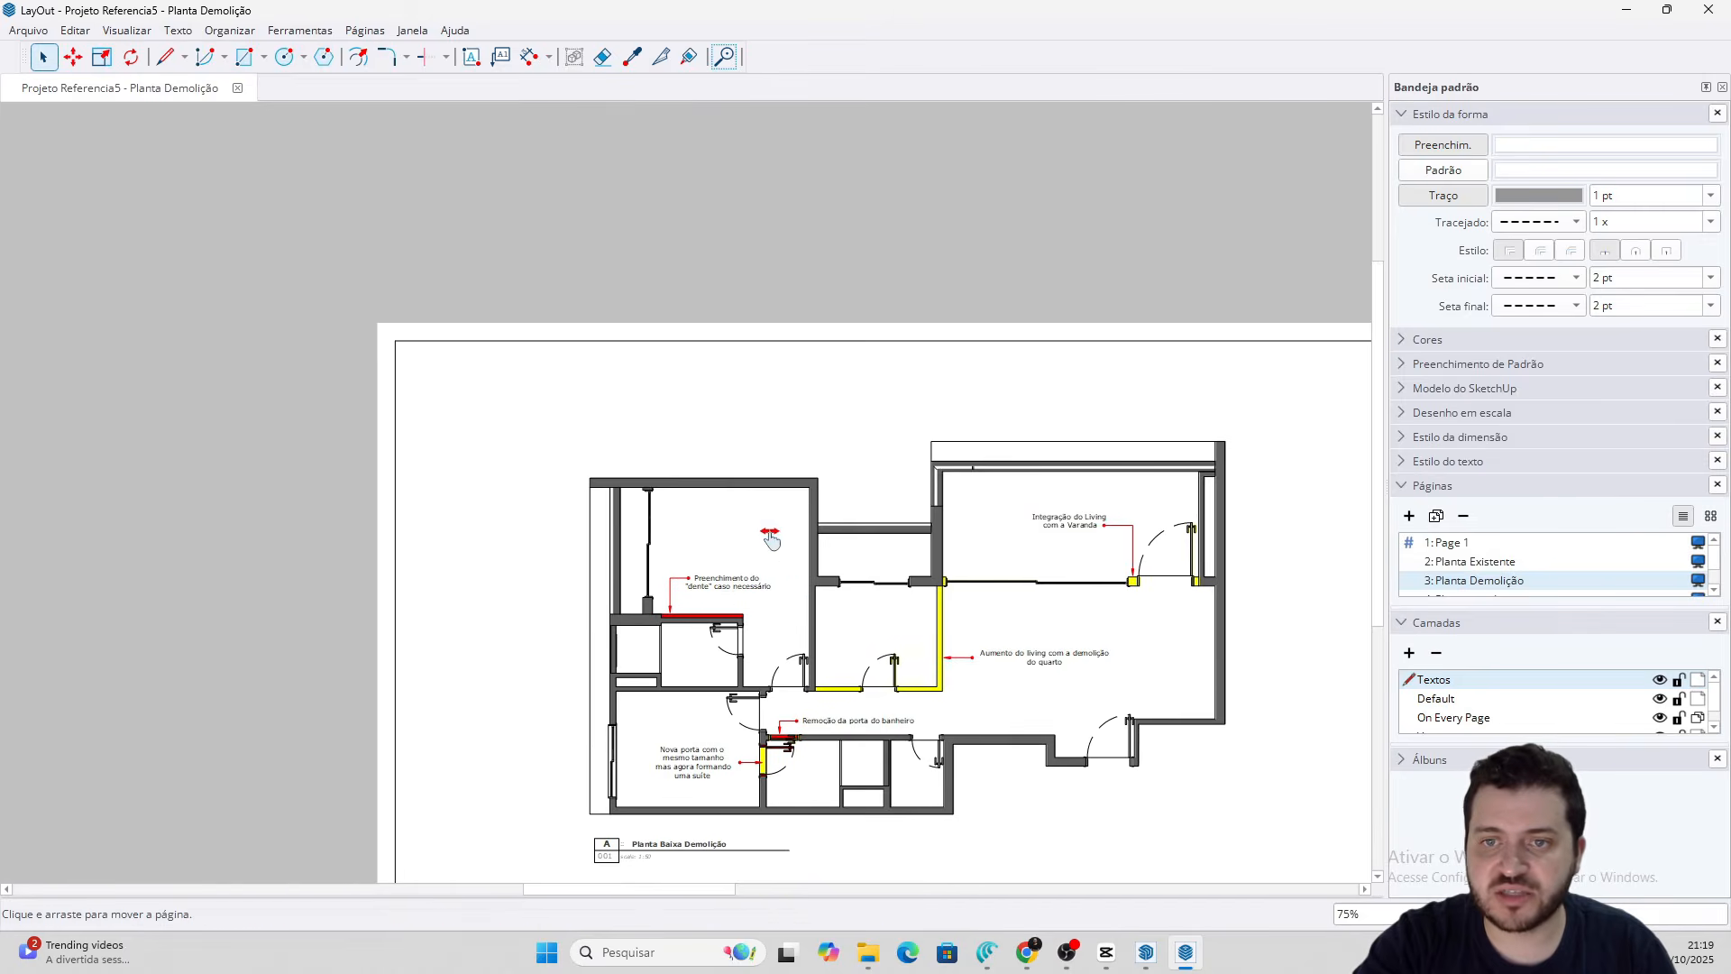
middle_drag(771, 539, 629, 370)
middle_drag(776, 506, 691, 447)
Open the Planta Existente page, change the floor plan viewport's rendering mode and check its door swings up close
click(1480, 562)
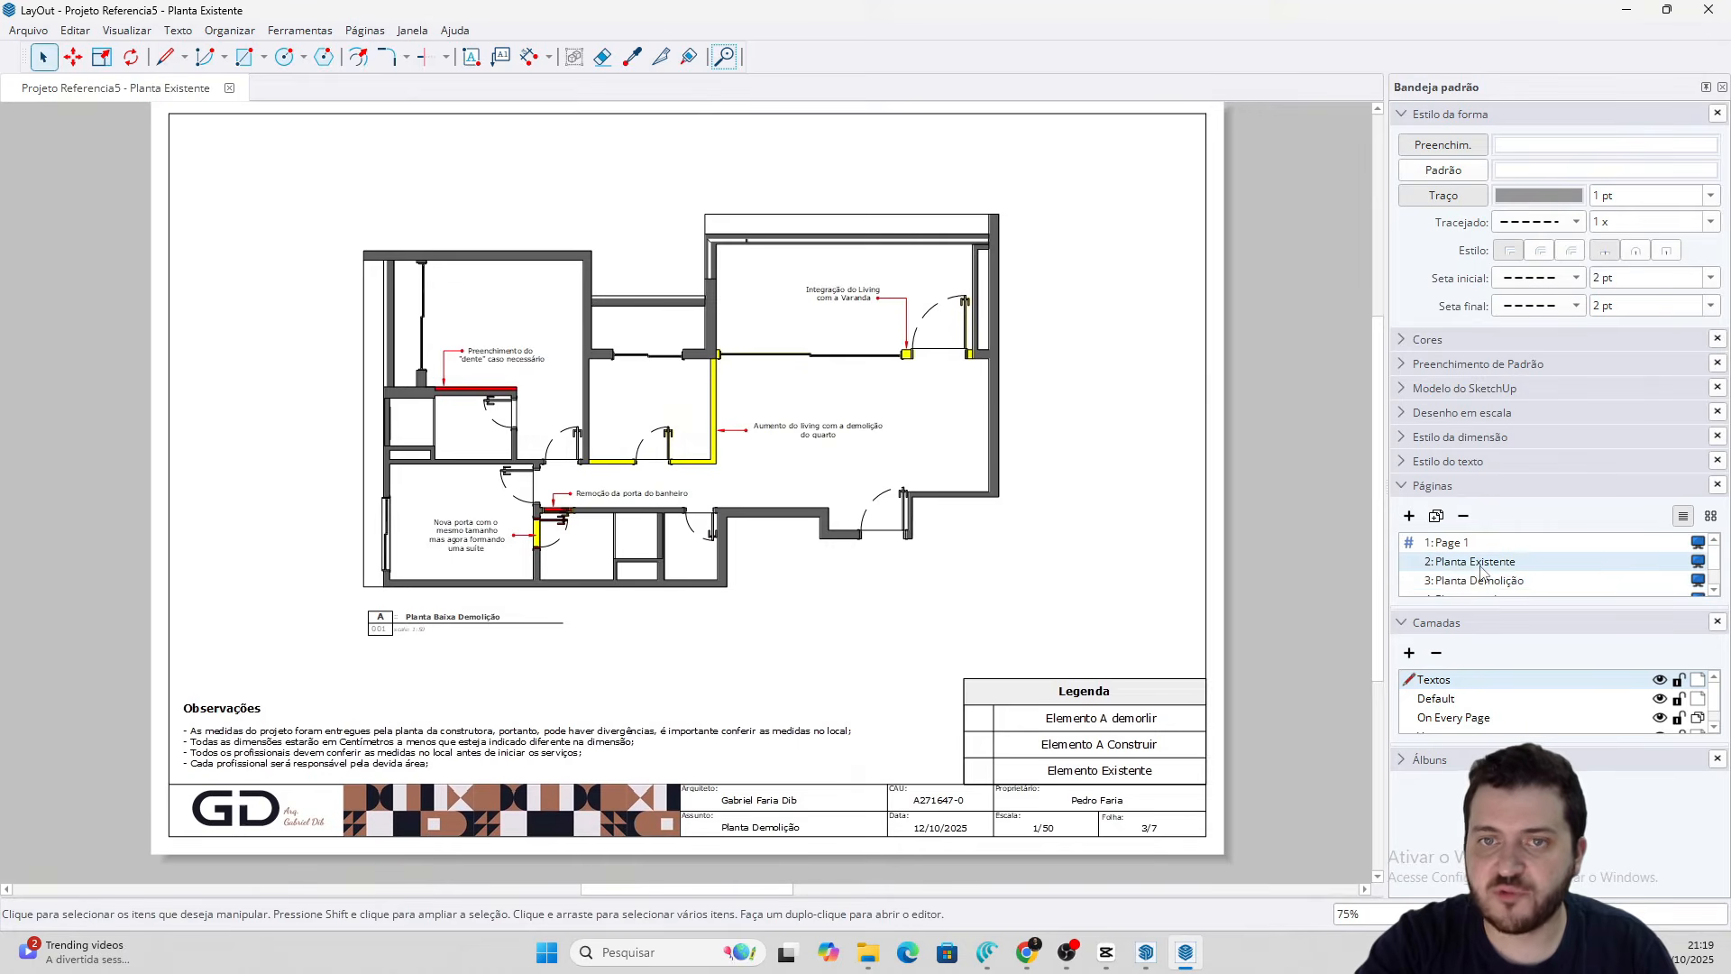
click(944, 486)
right_click(944, 487)
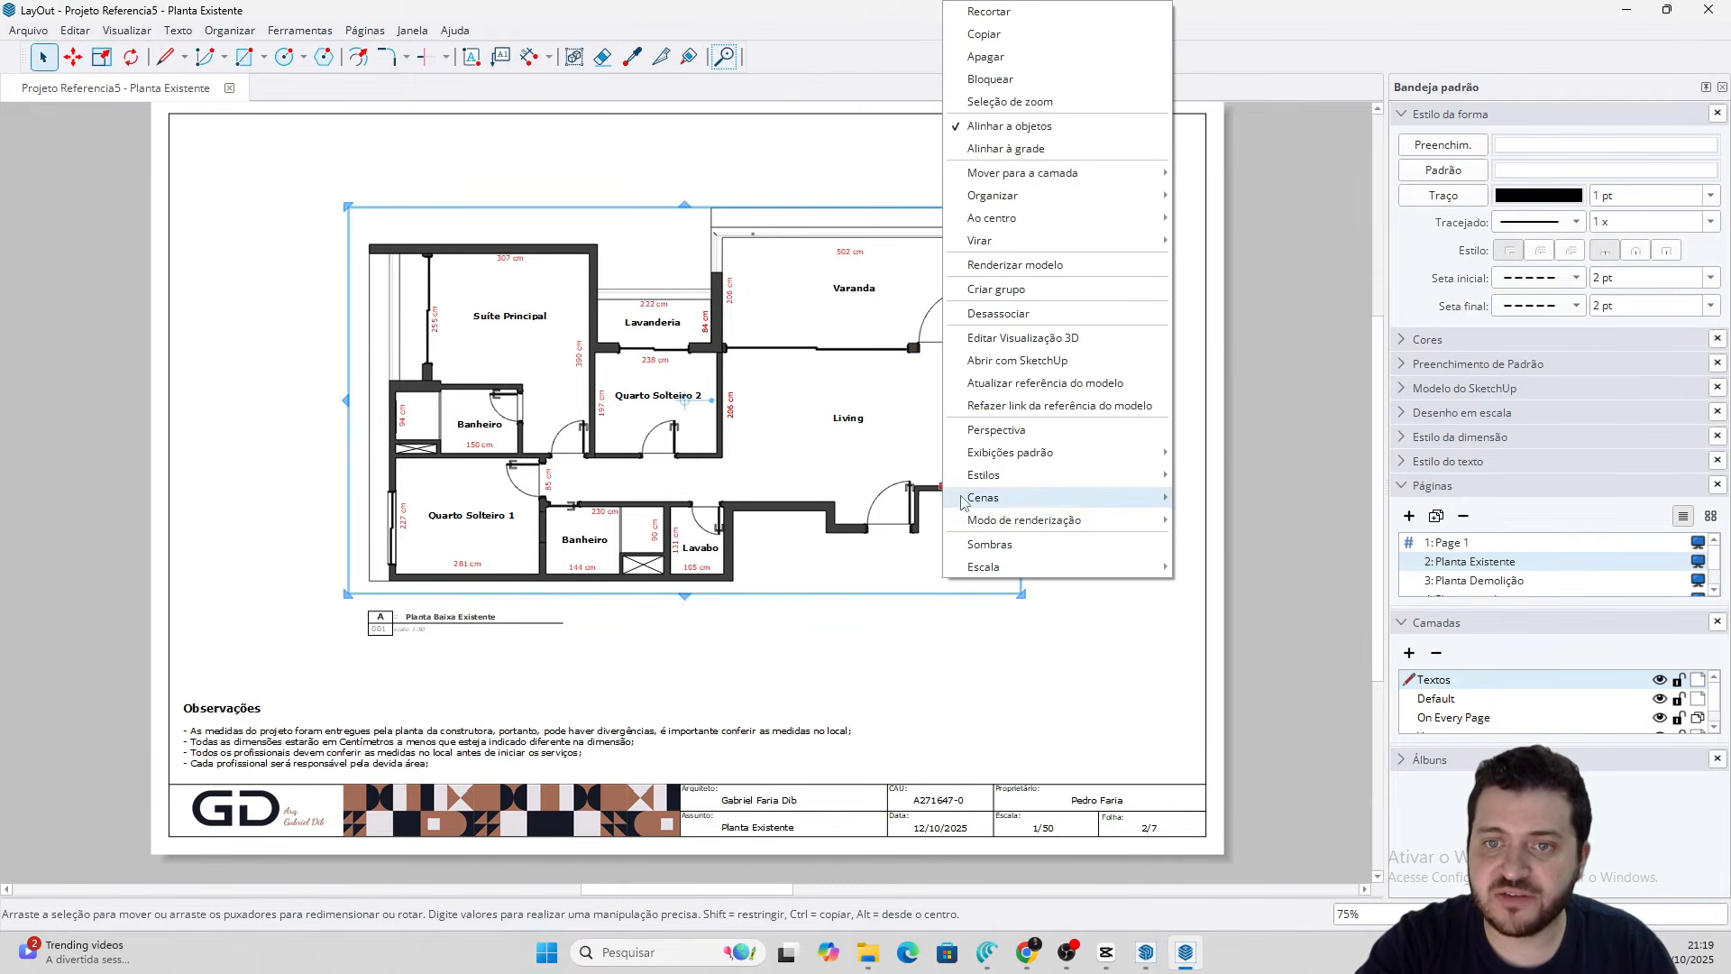
mouse_move(1019, 531)
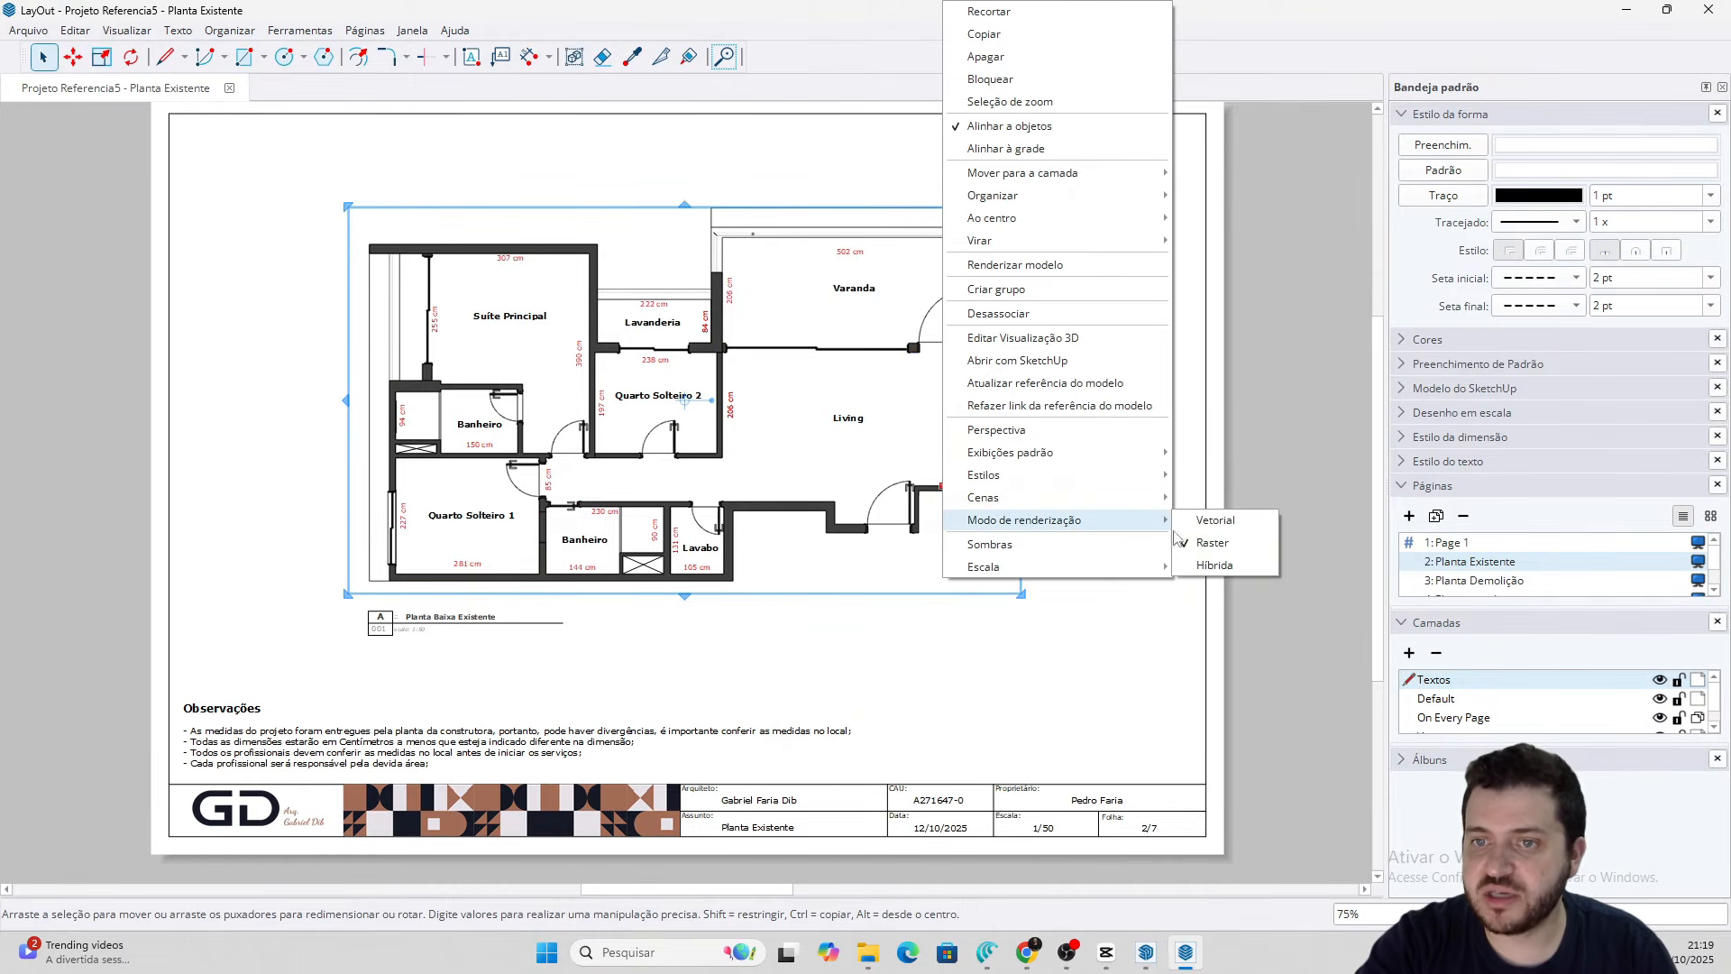
click(1211, 540)
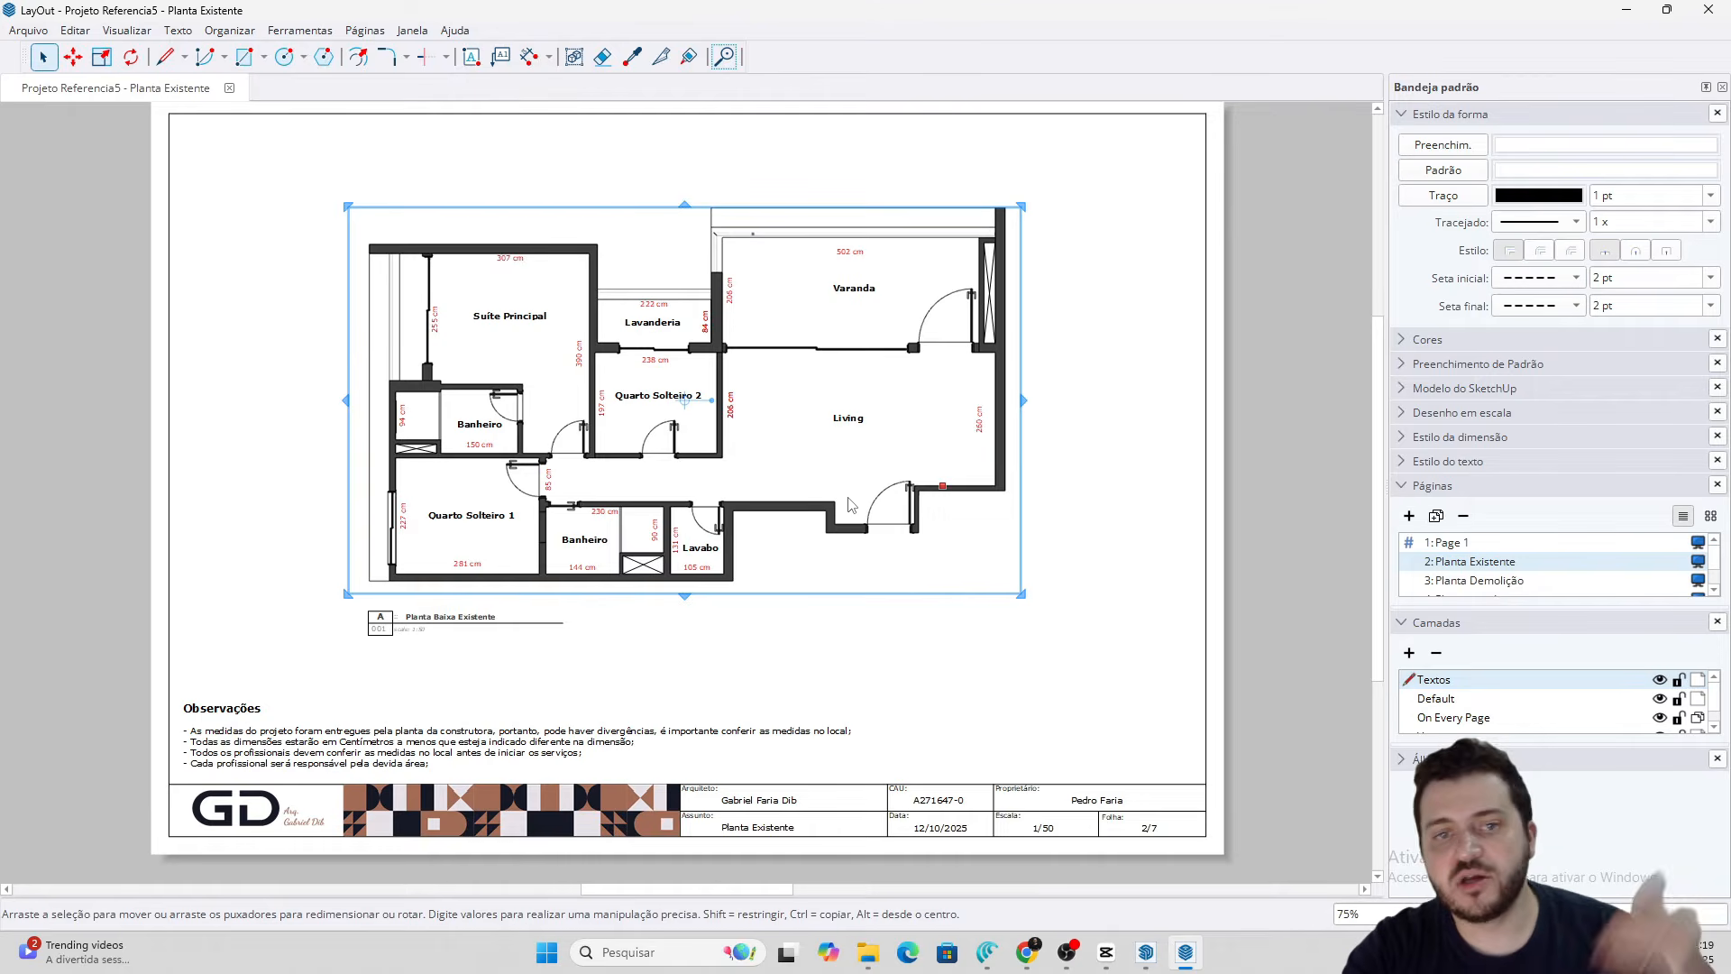
scroll(852, 502, up, 3)
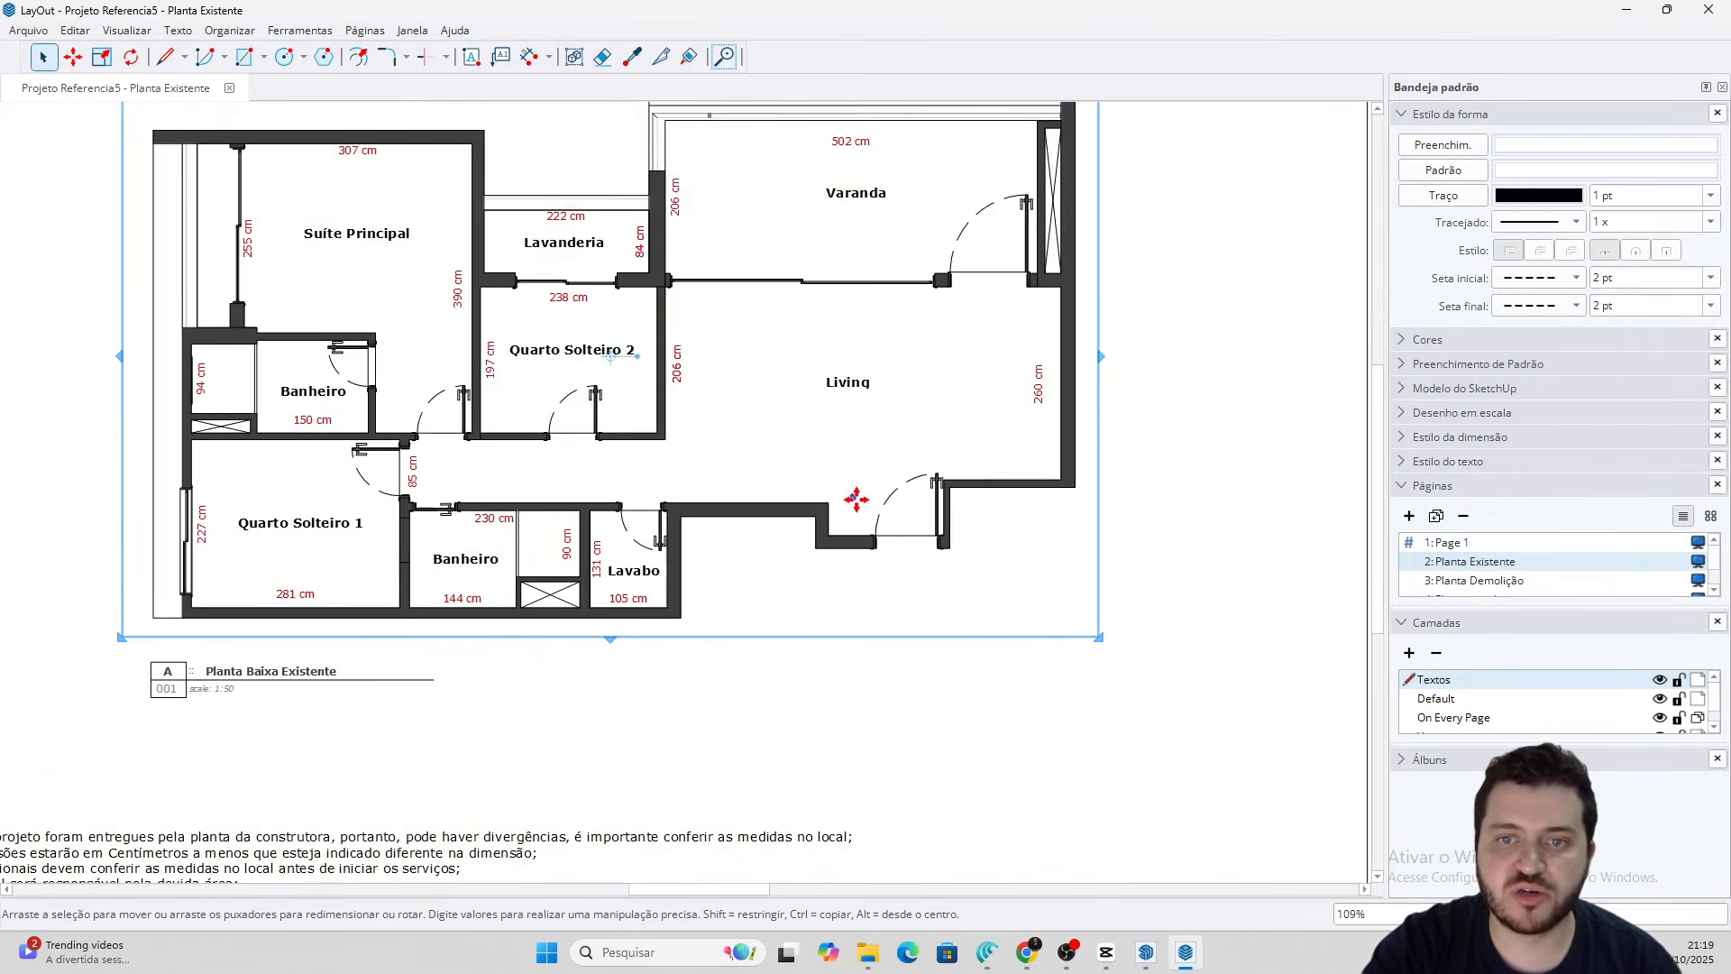
scroll(861, 501, up, 4)
scroll(549, 491, down, 2)
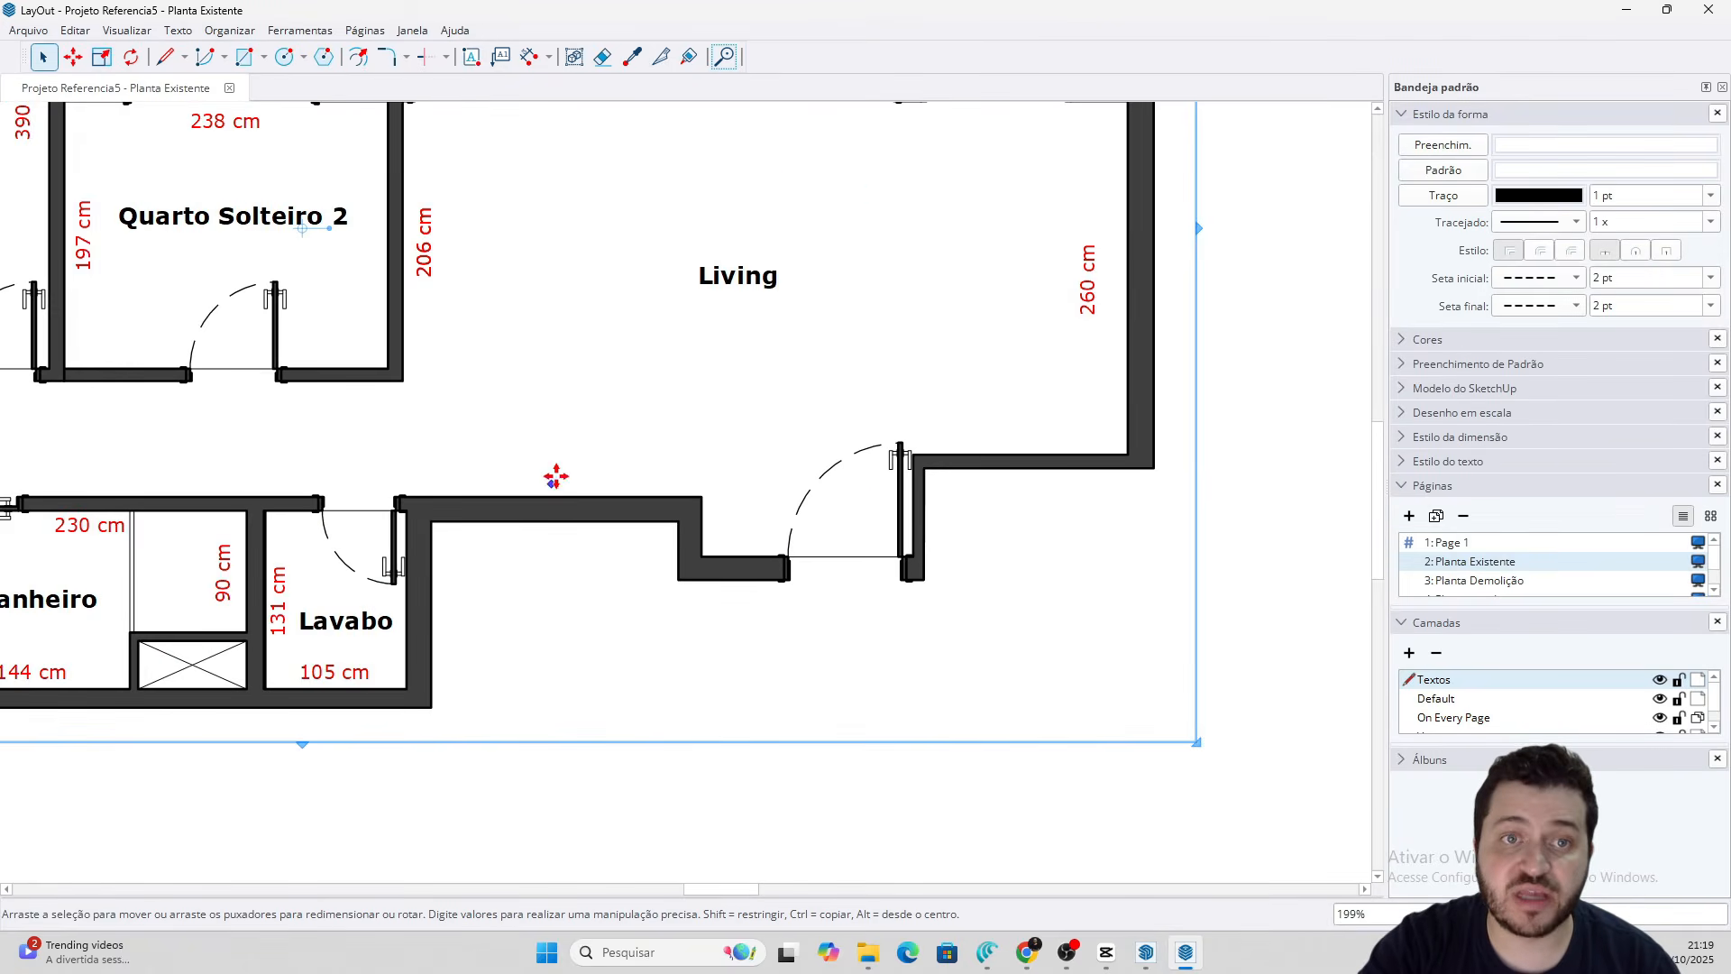
scroll(557, 477, down, 2)
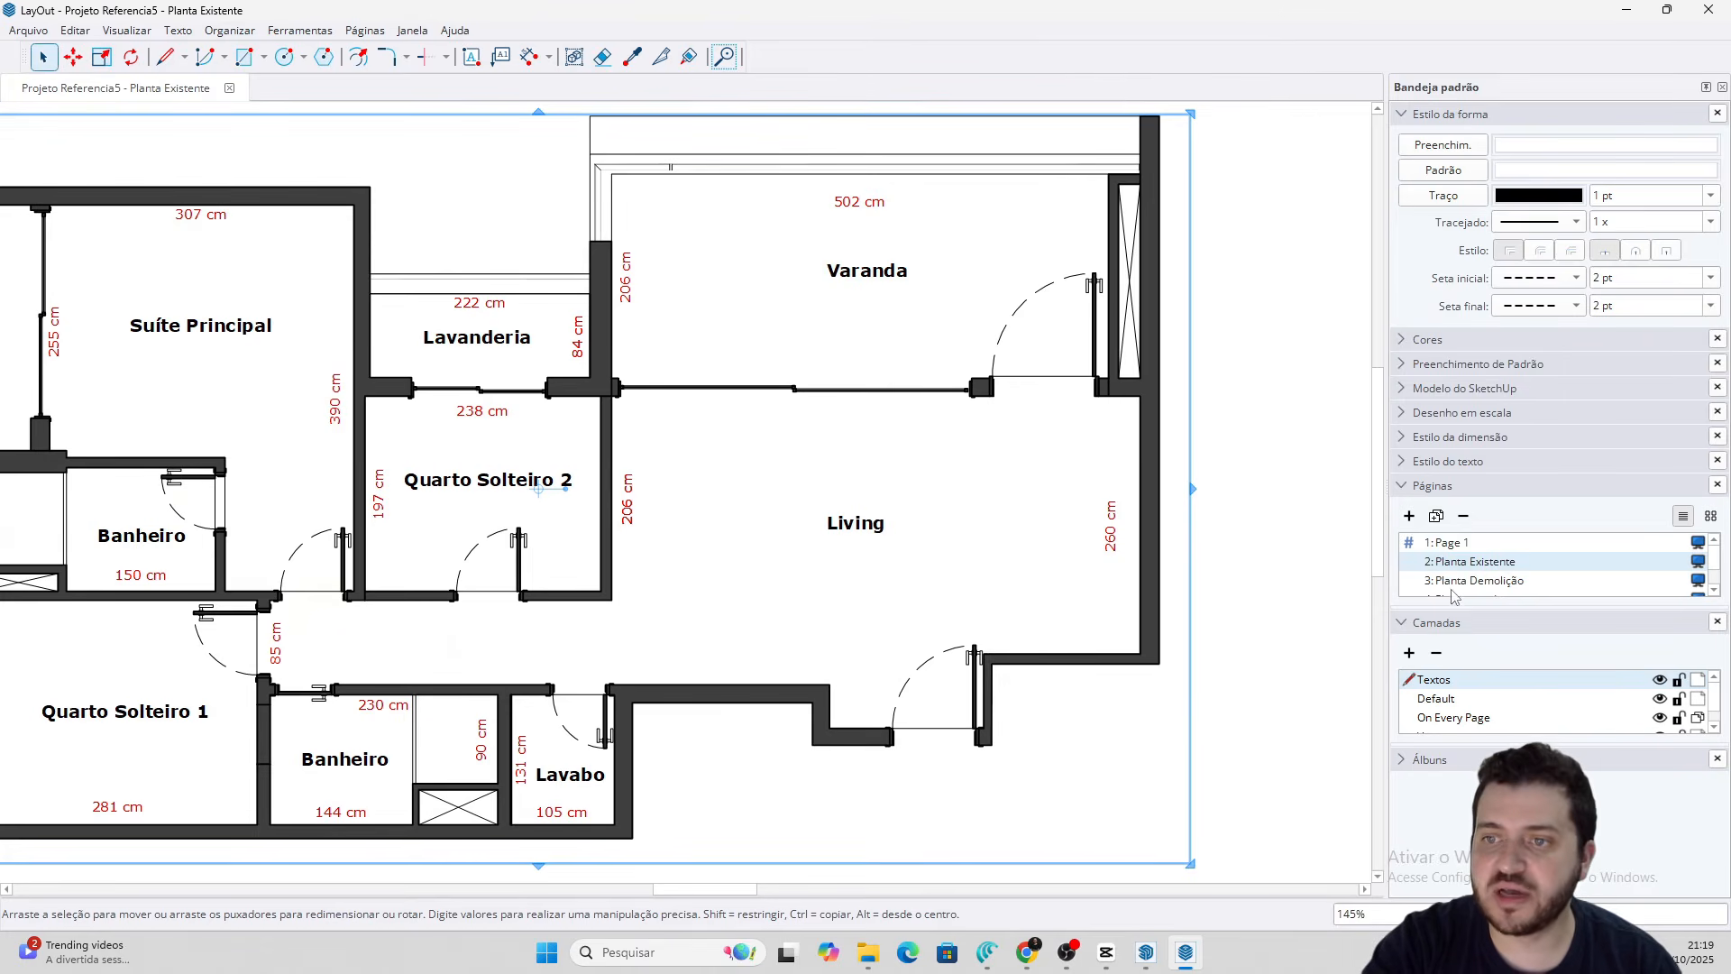
Browse through the Planta de Forro page to the Planta com Layout page and view the furnished floor plan
scroll(1453, 590, down, 1)
click(1458, 563)
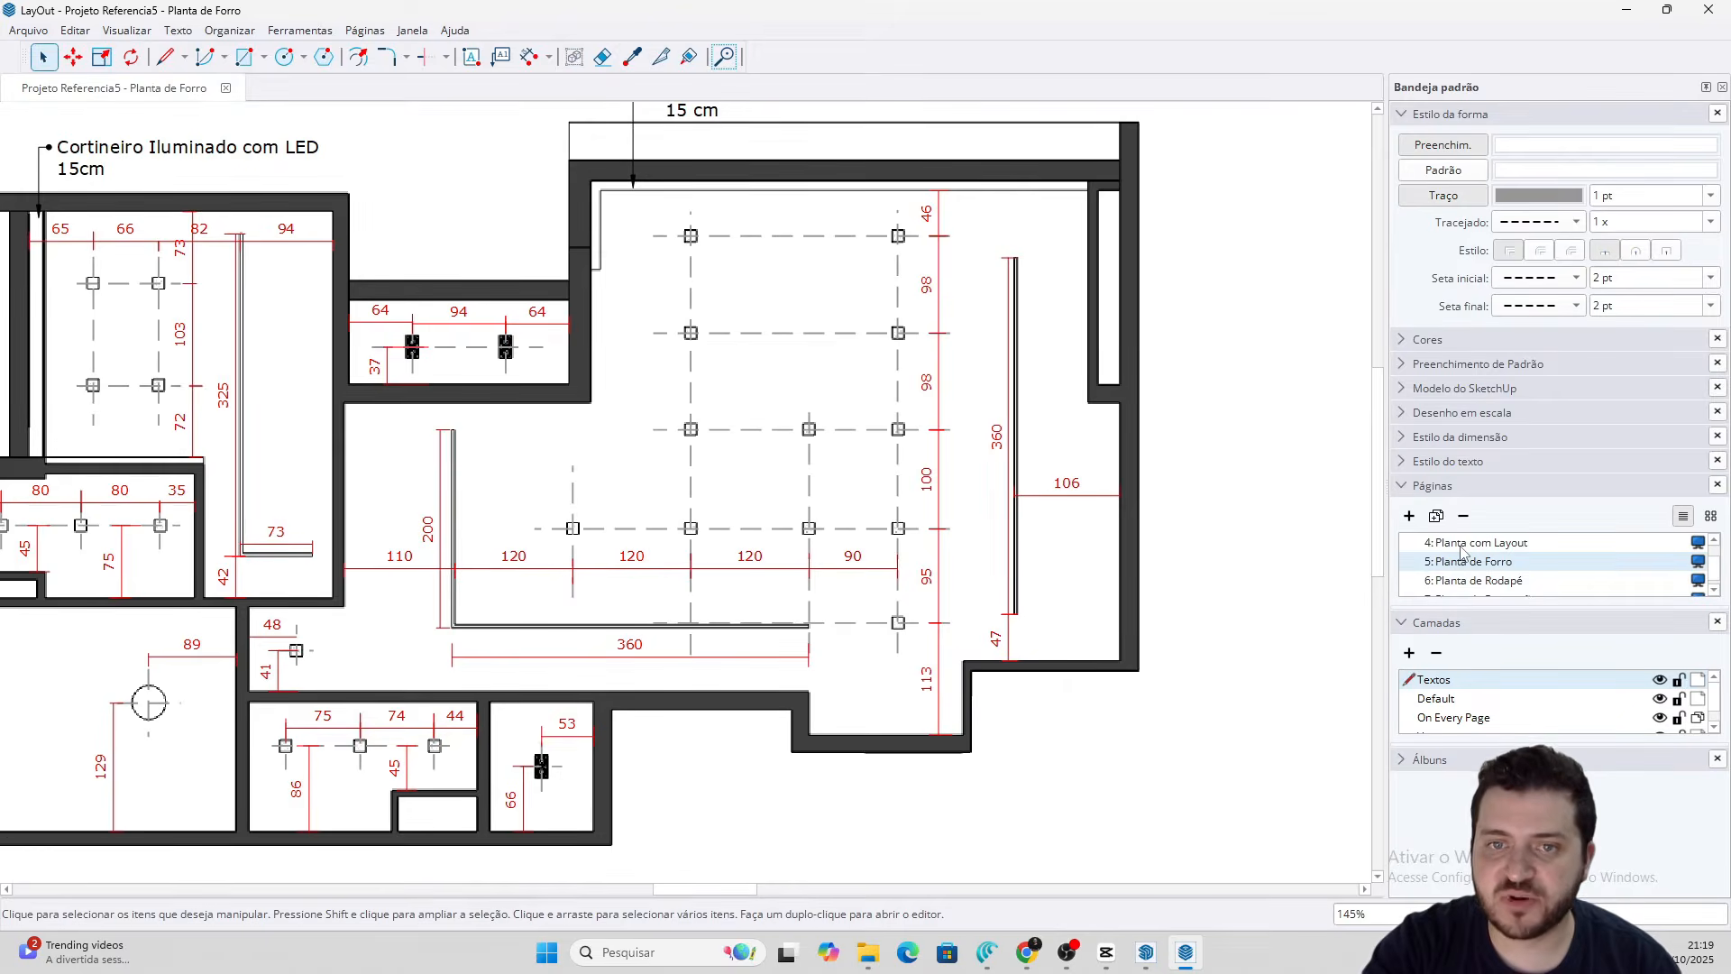
click(1462, 544)
scroll(1184, 602, down, 2)
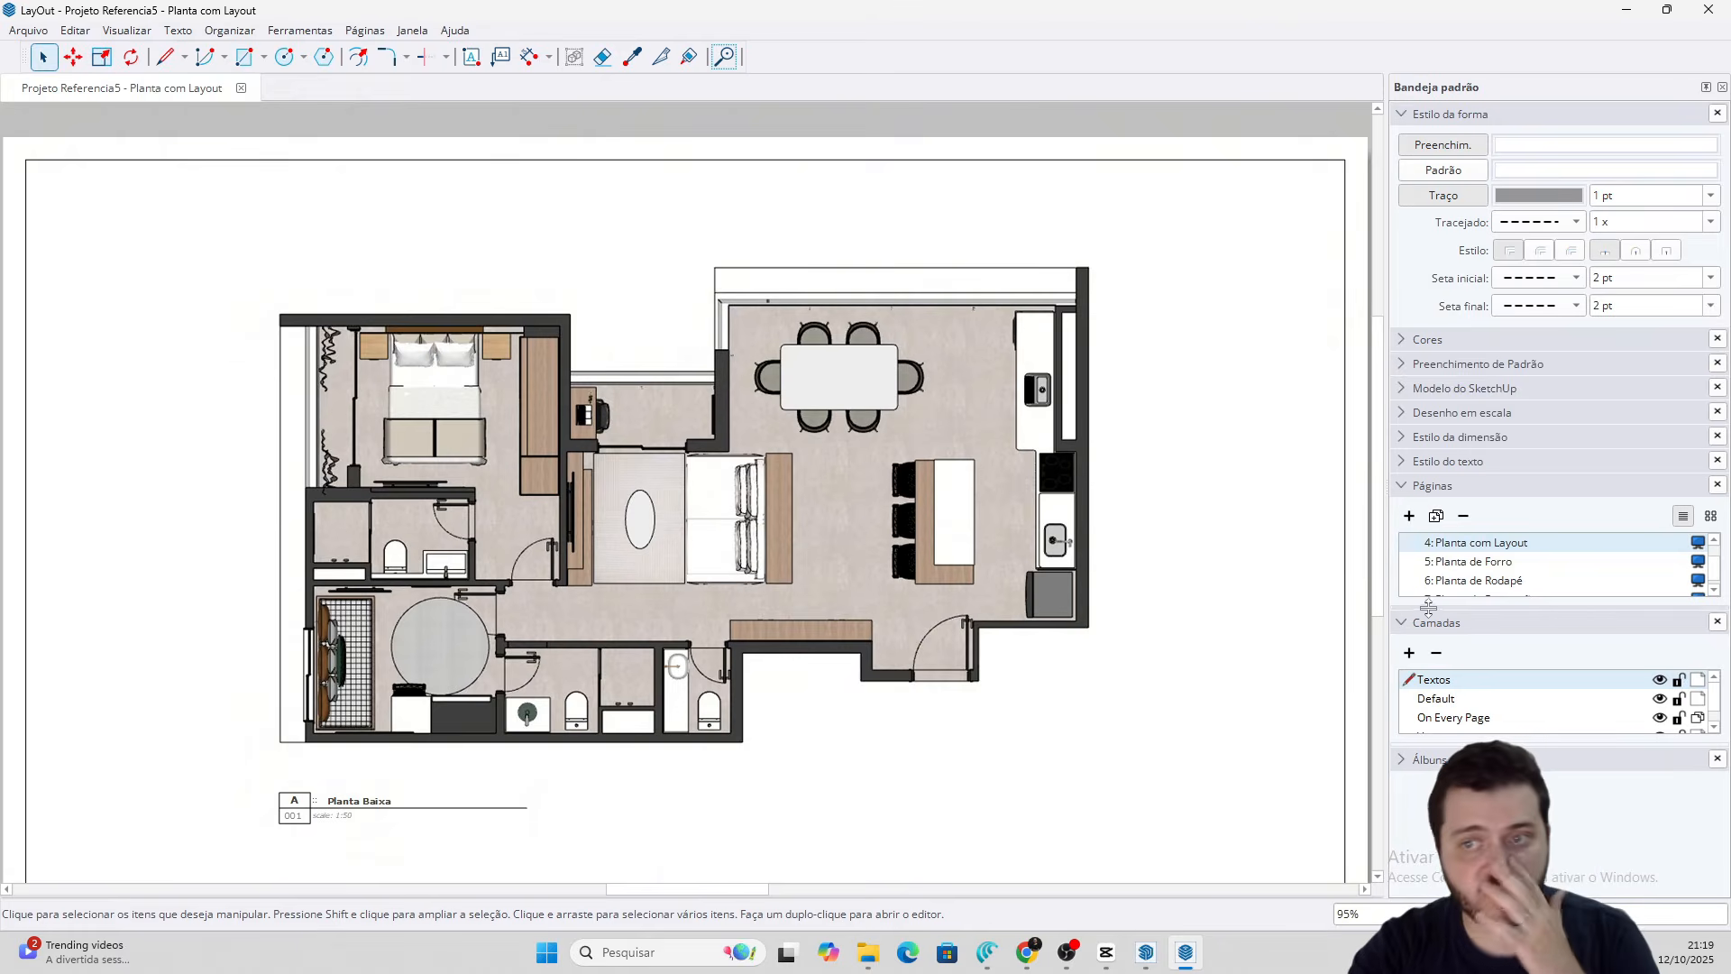
scroll(1478, 588, up, 1)
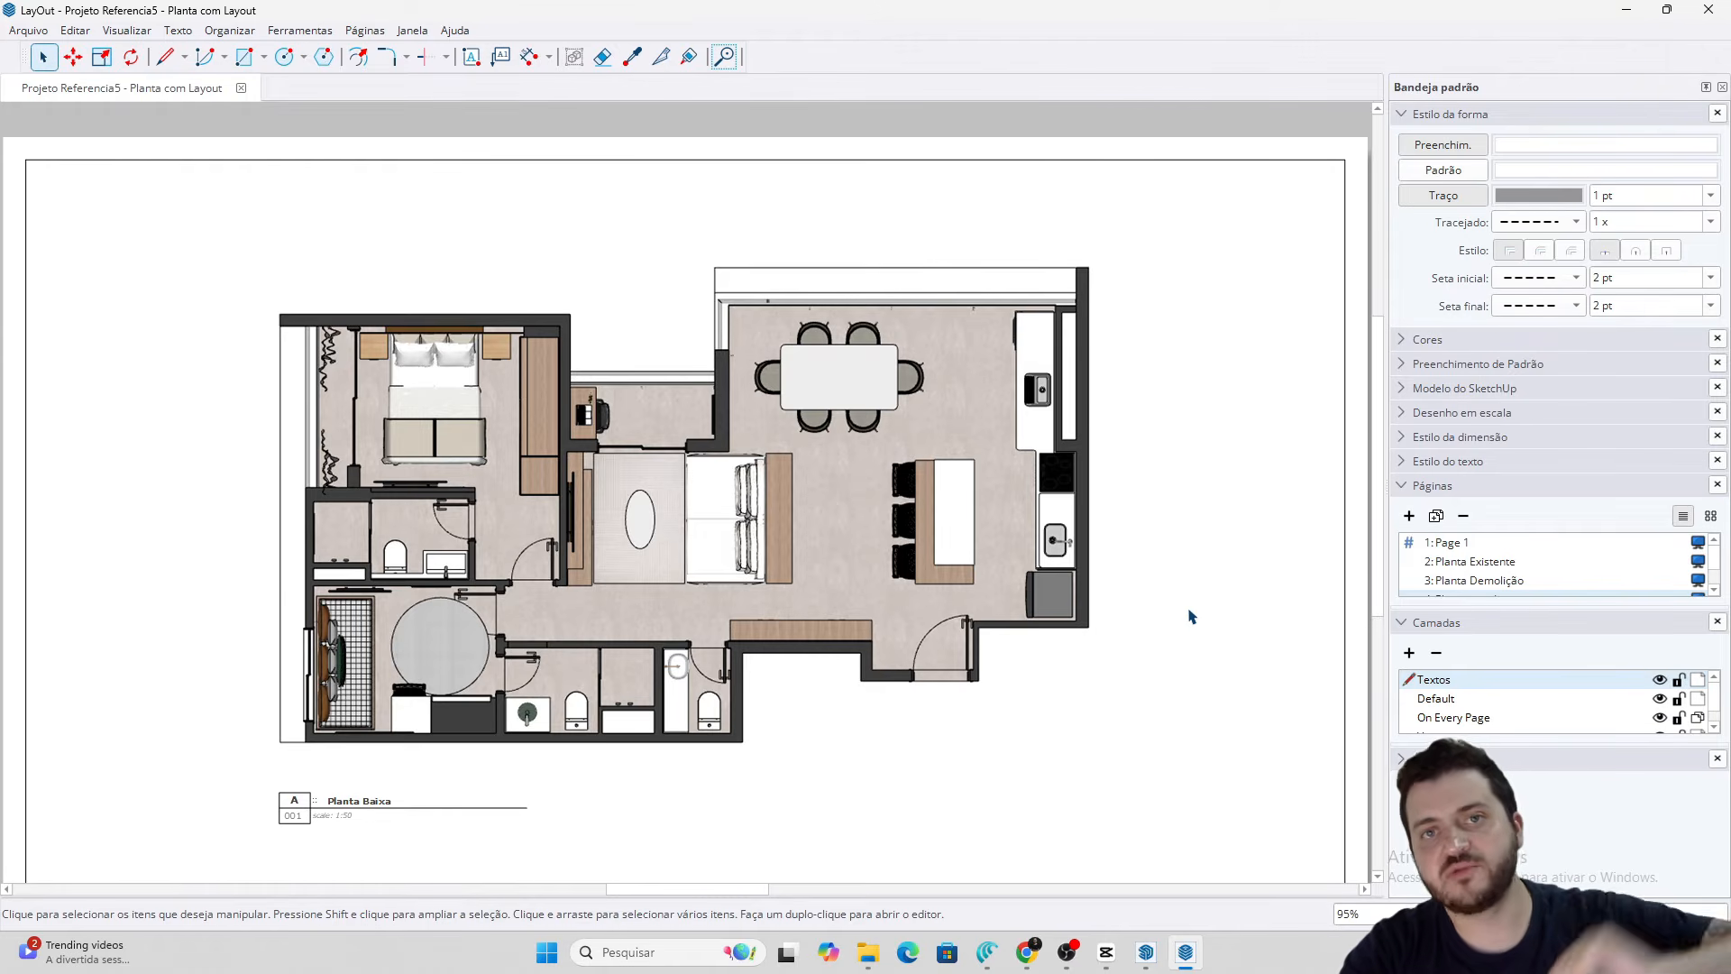
scroll(1190, 613, down, 3)
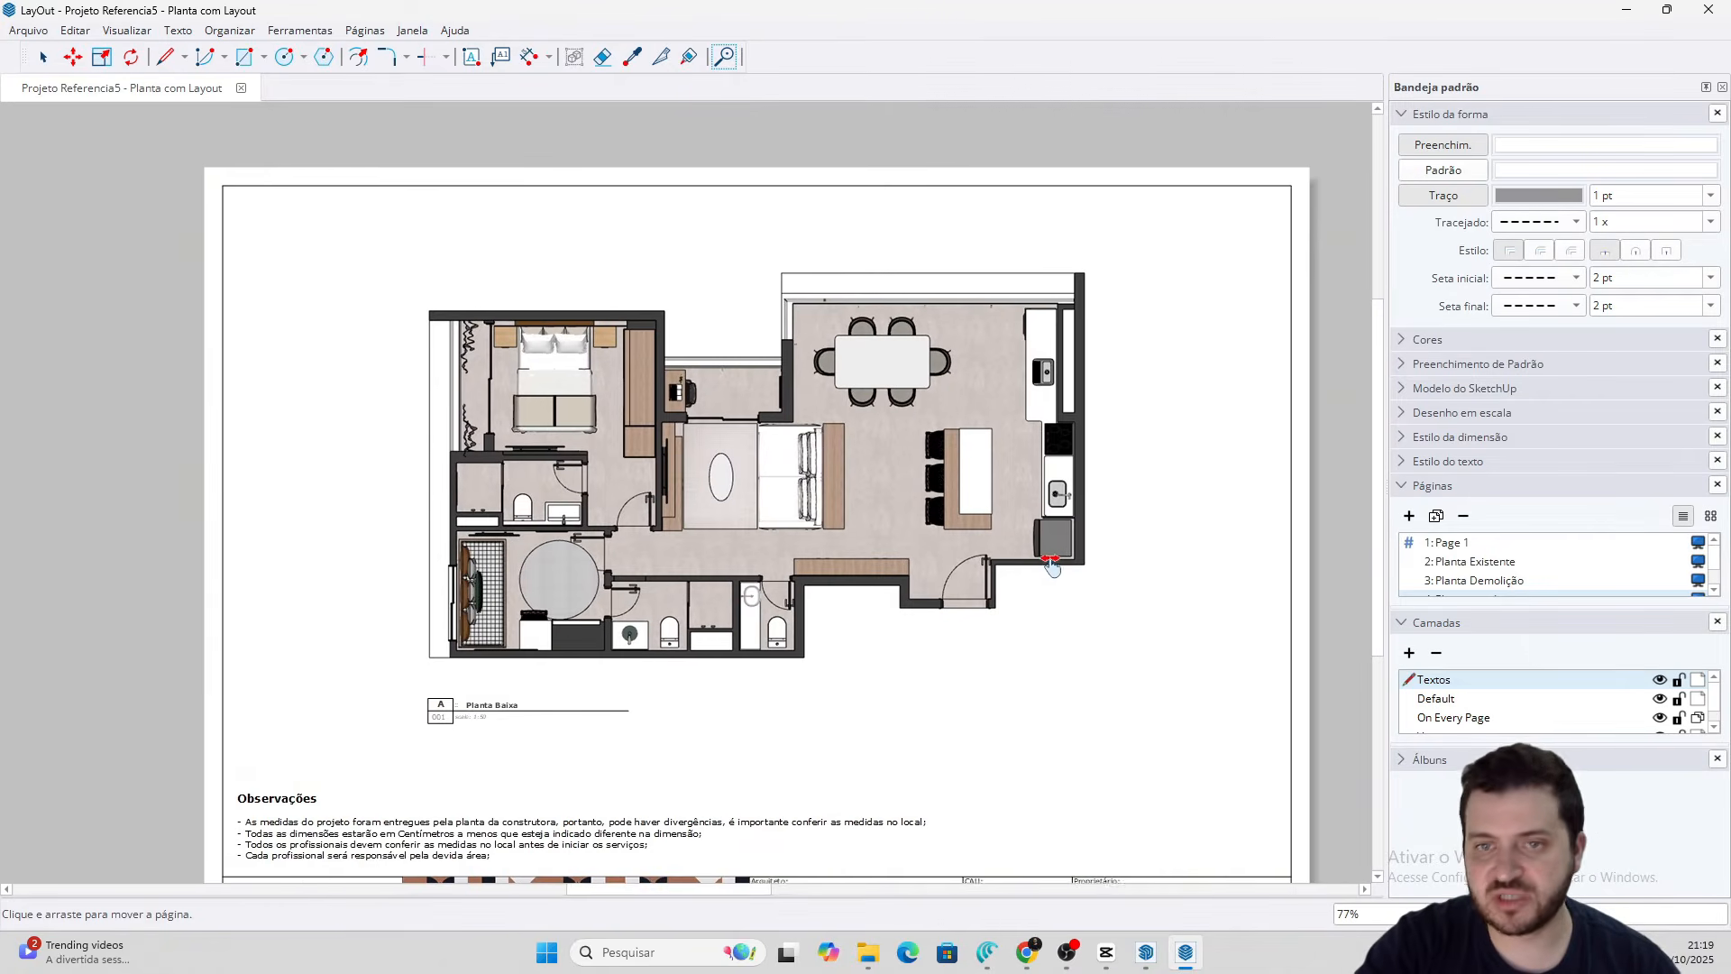
middle_drag(1051, 567, 1048, 571)
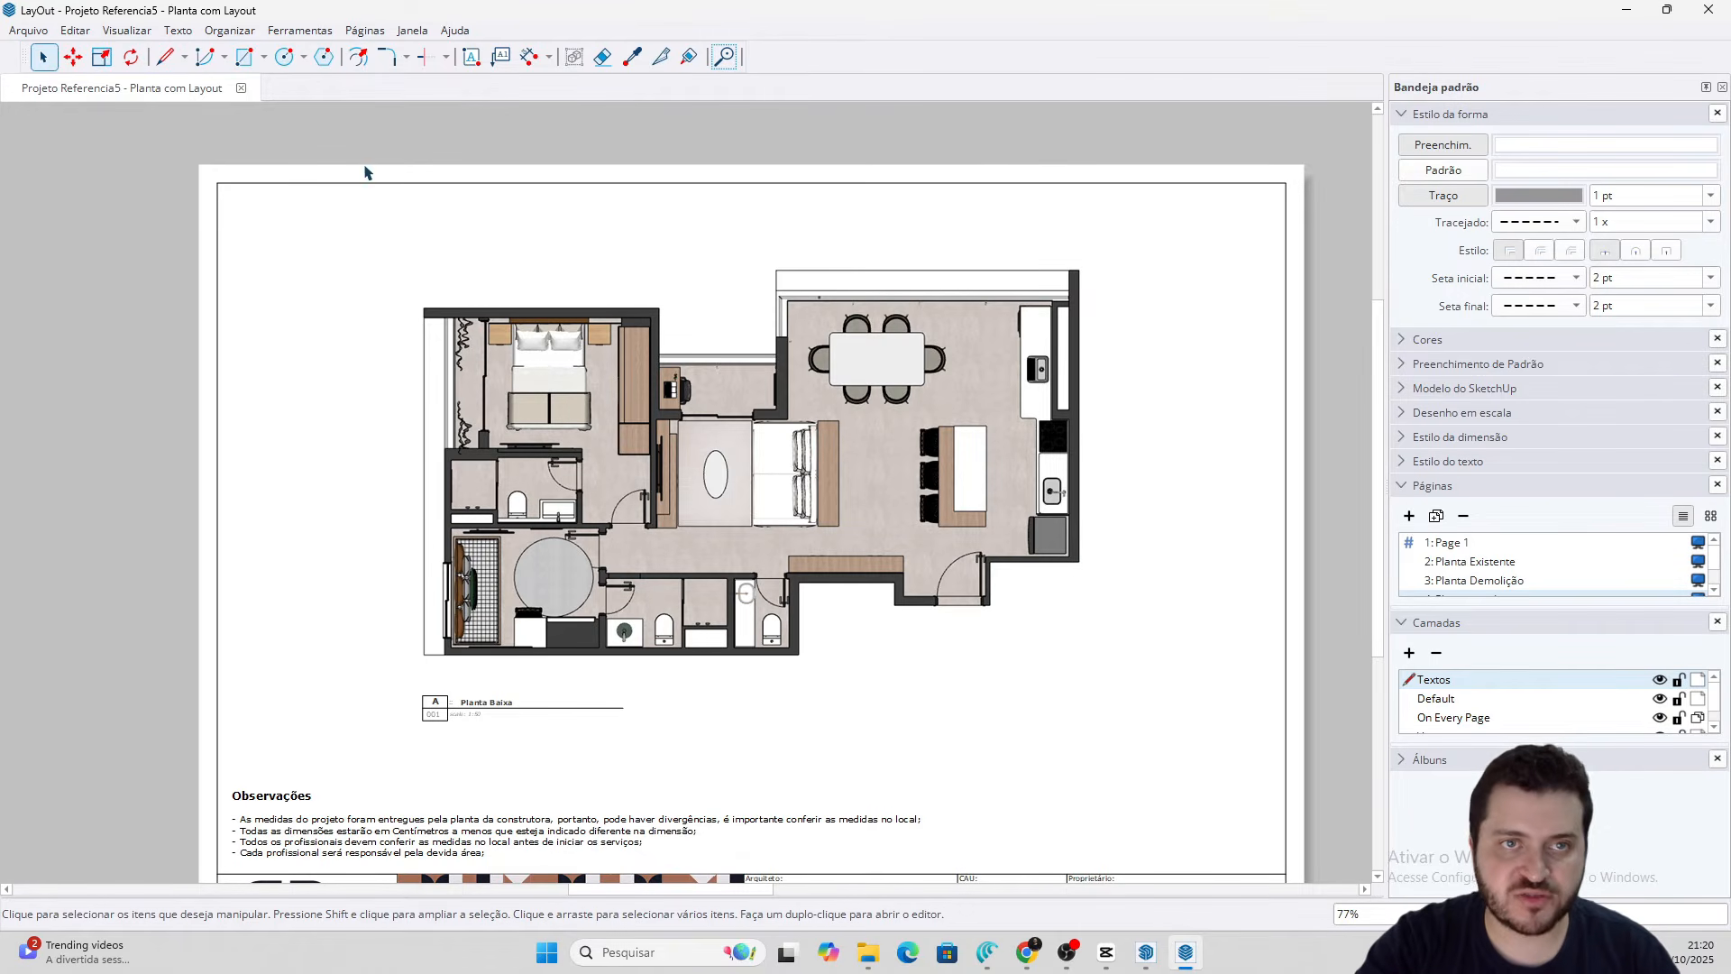
Draw a nearly square dashed rectangle about 26.3 mm high in the empty area above and beside the furnished plan
scroll(342, 261, up, 4)
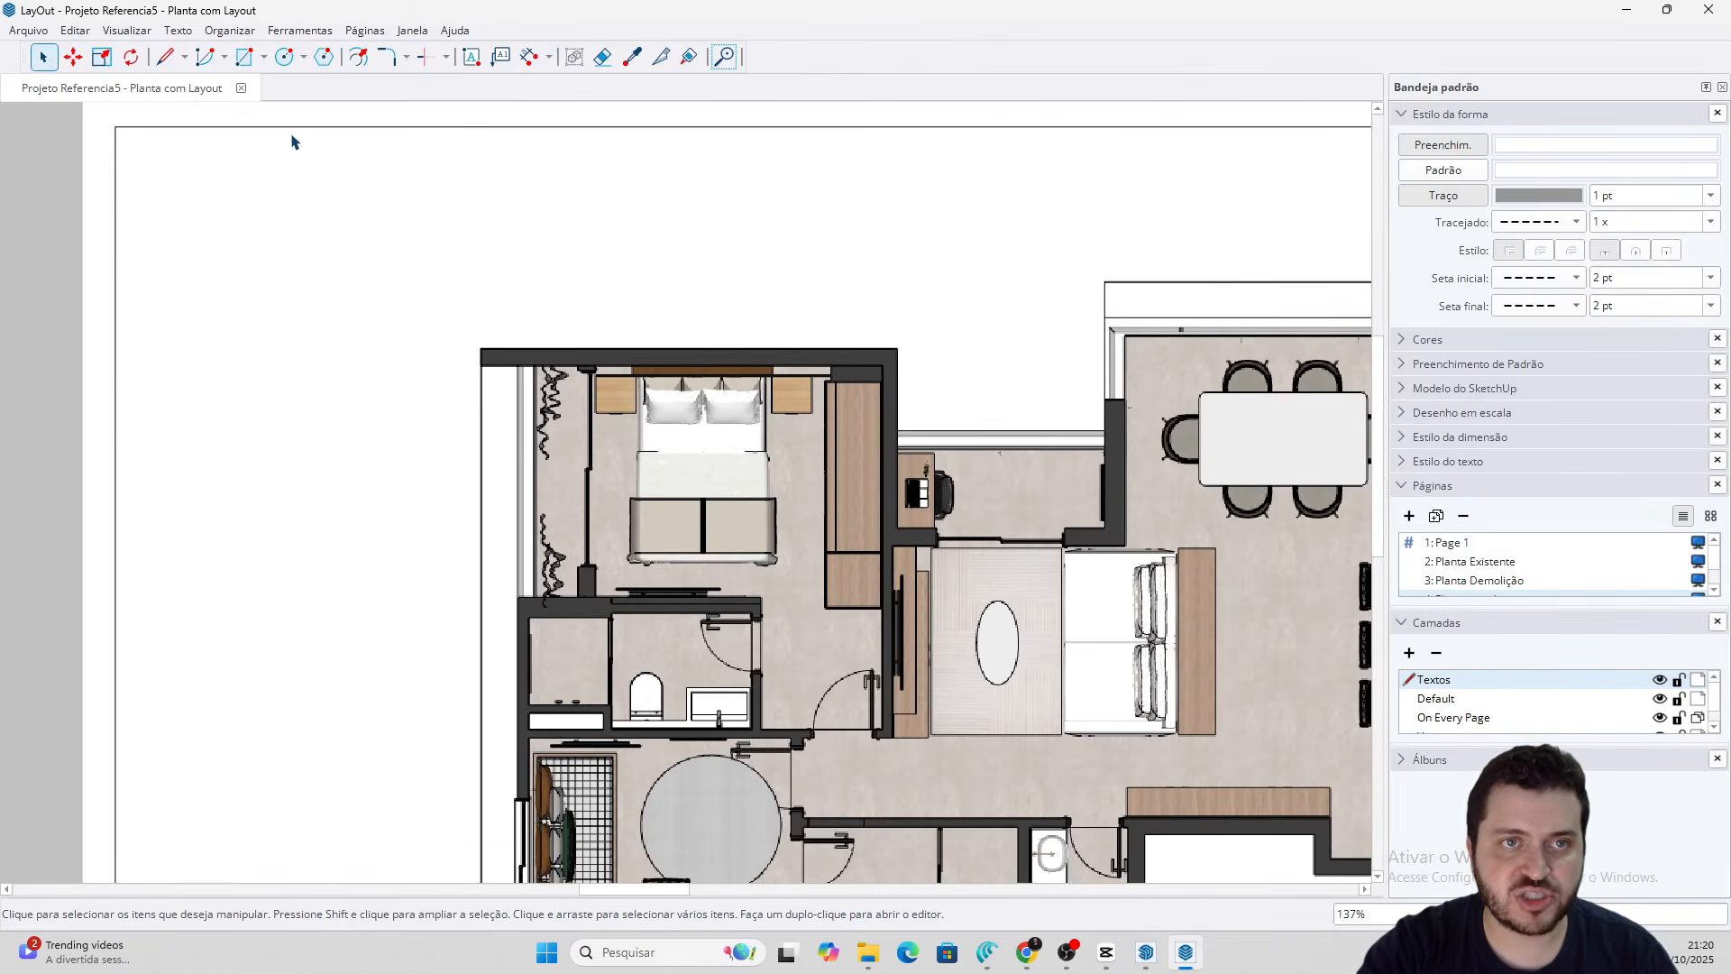
click(246, 57)
drag(222, 221, 355, 336)
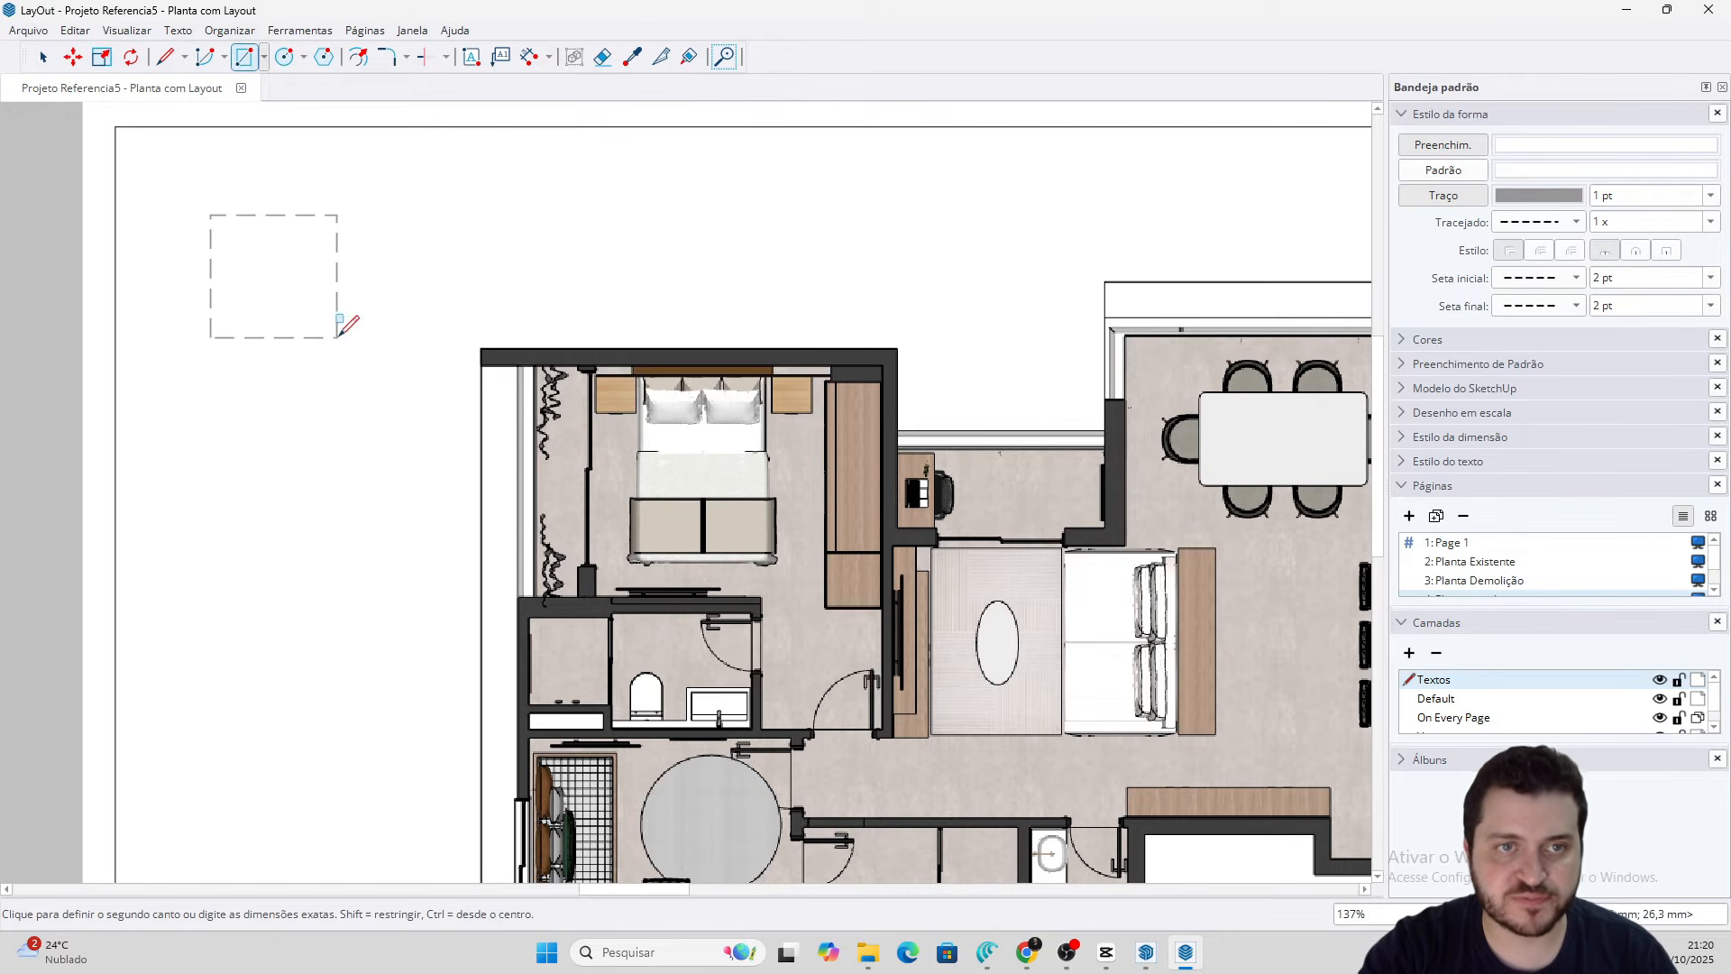
scroll(289, 266, up, 4)
middle_drag(264, 236, 376, 350)
key(space)
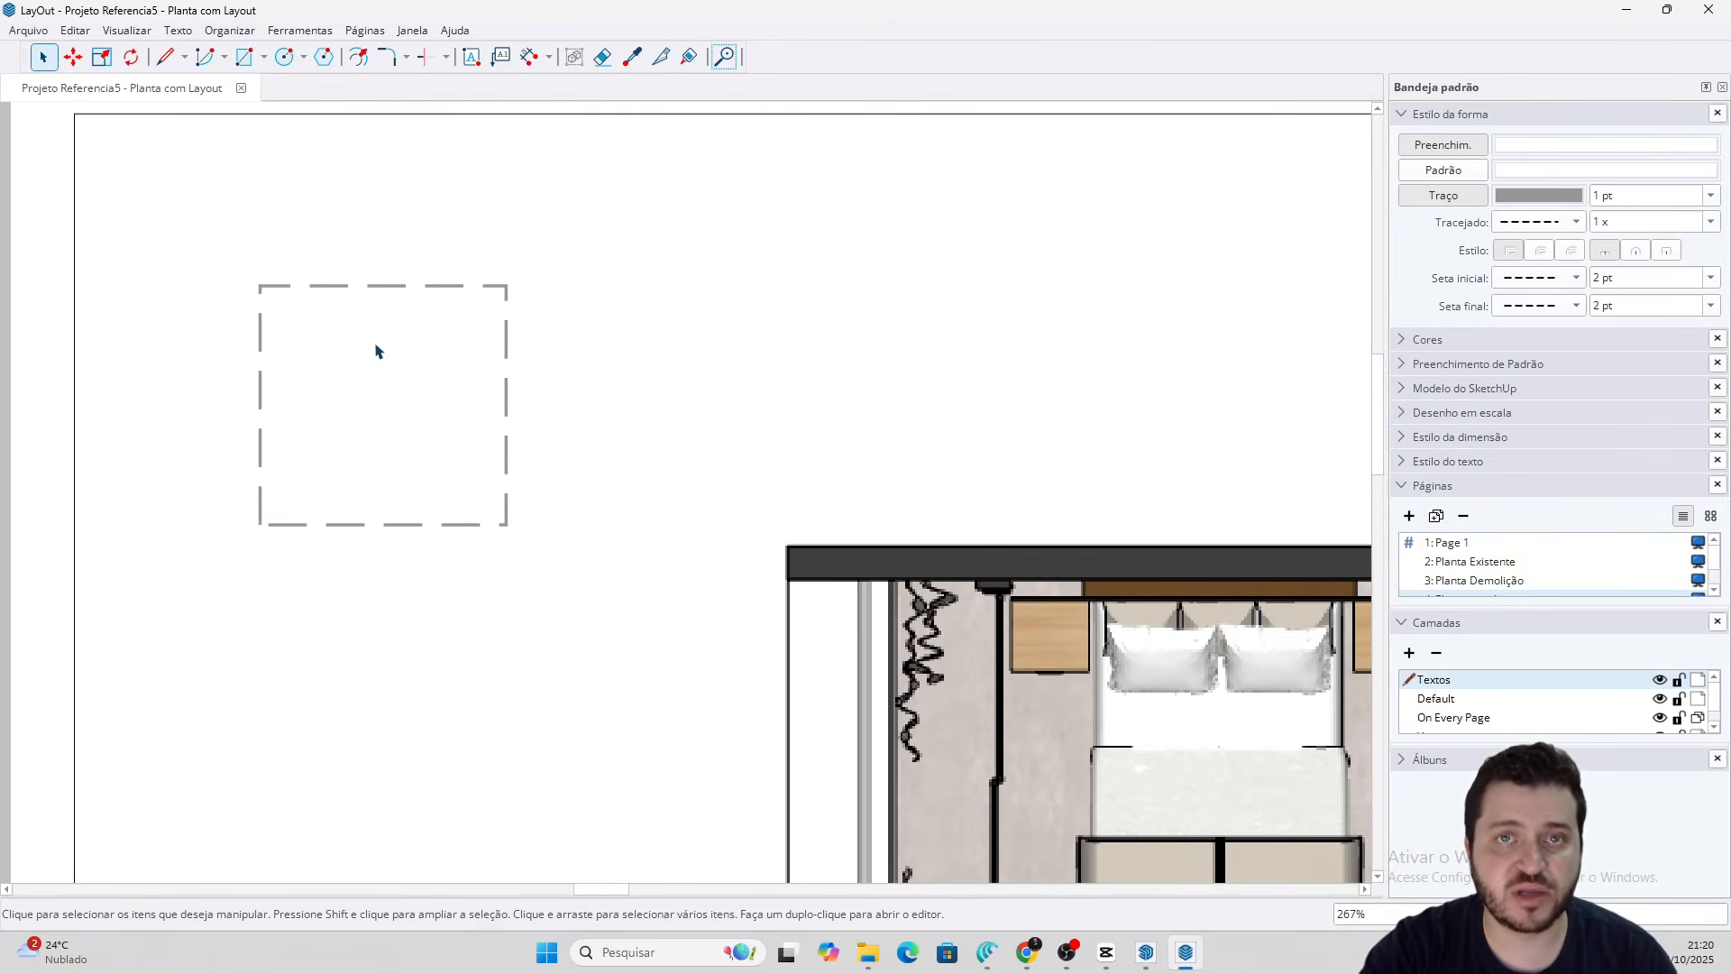
Round all four corners of the dashed rectangle with the Fillet tool
click(389, 58)
click(261, 338)
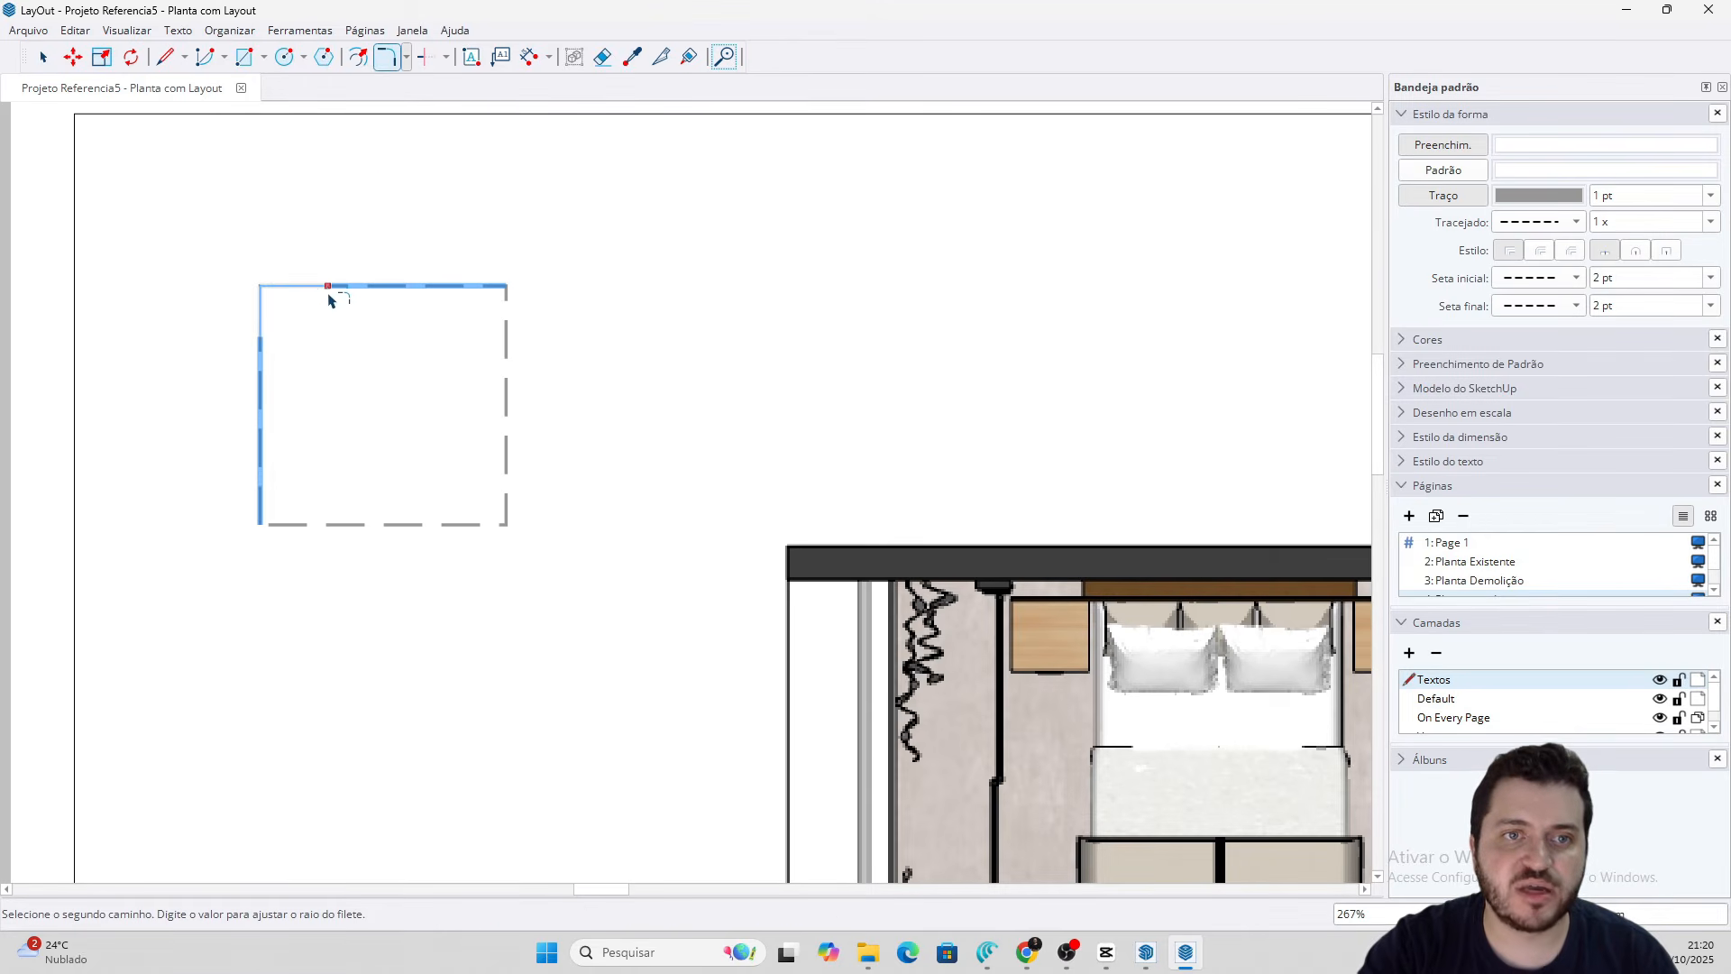
click(327, 287)
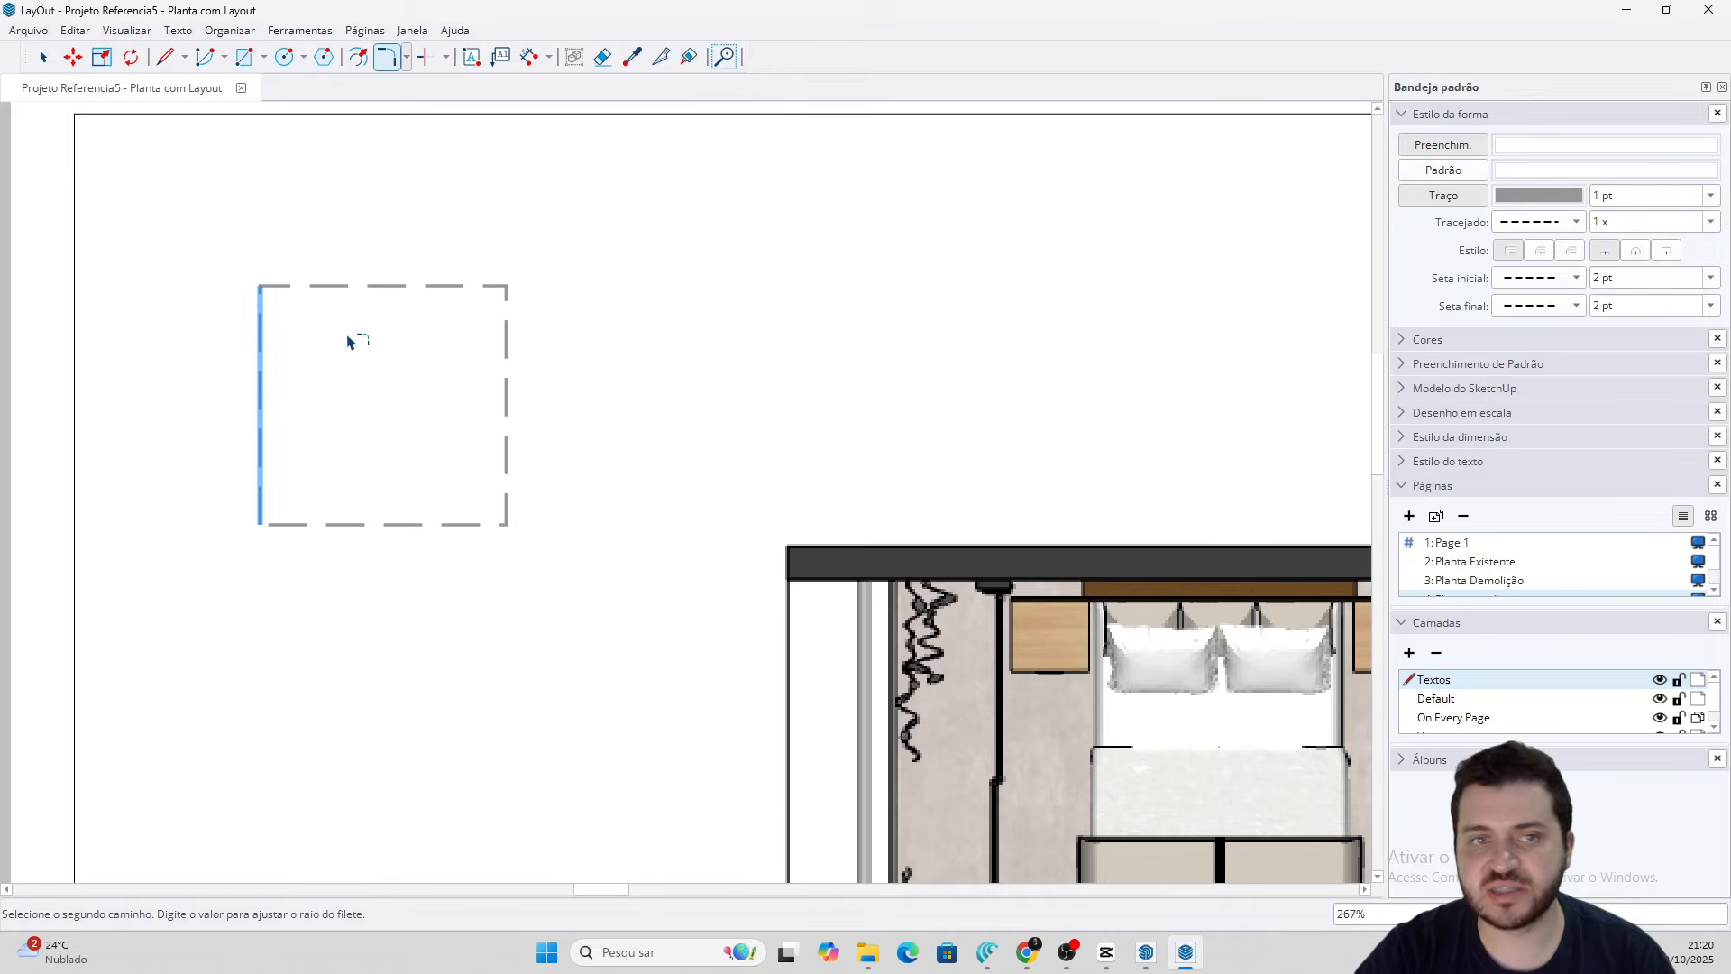
click(303, 286)
click(430, 287)
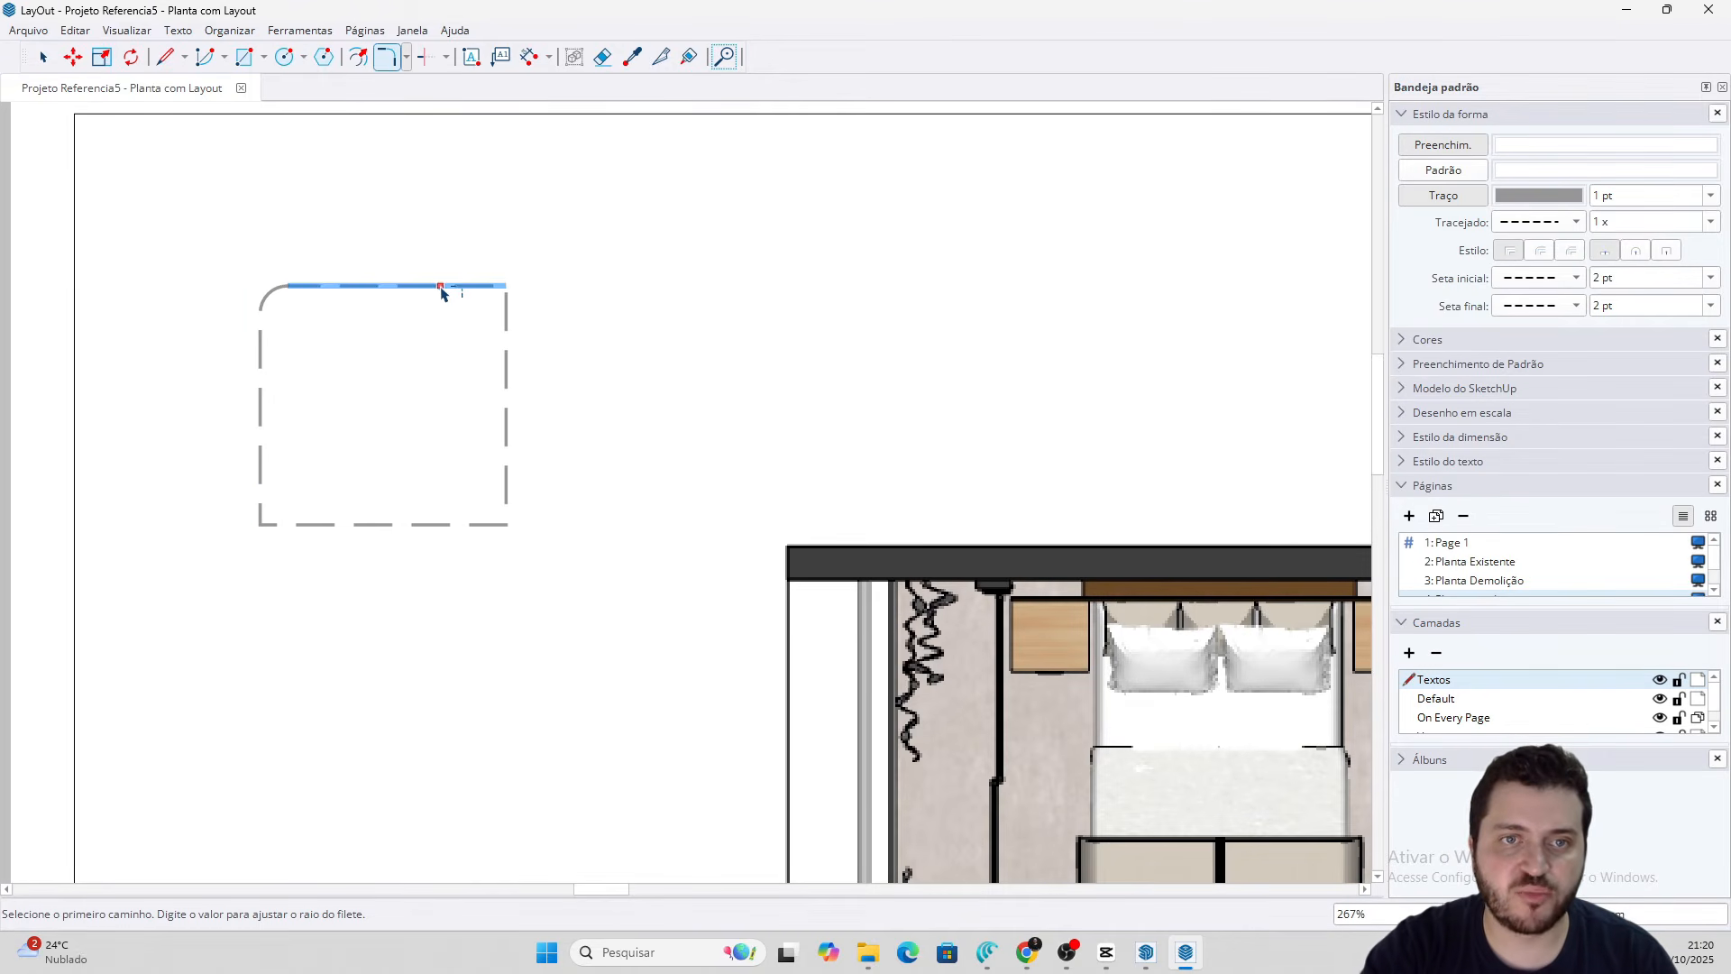
click(508, 331)
click(504, 442)
click(444, 527)
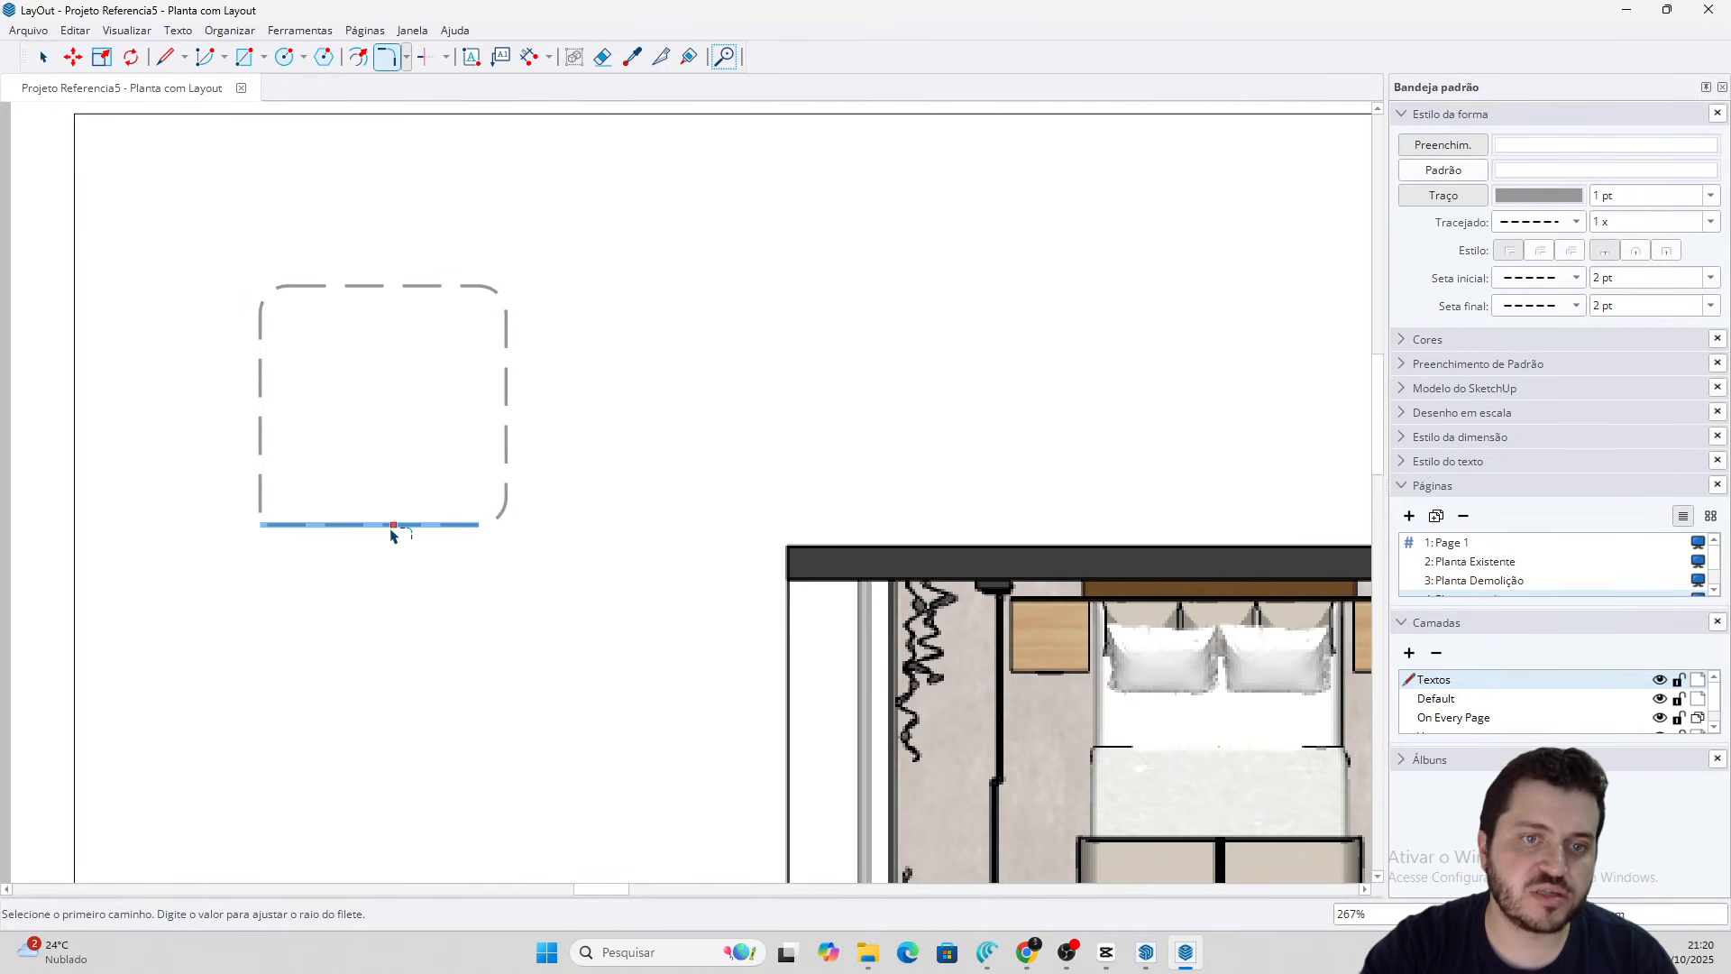
click(388, 527)
click(261, 478)
key(r)
scroll(468, 476, down, 3)
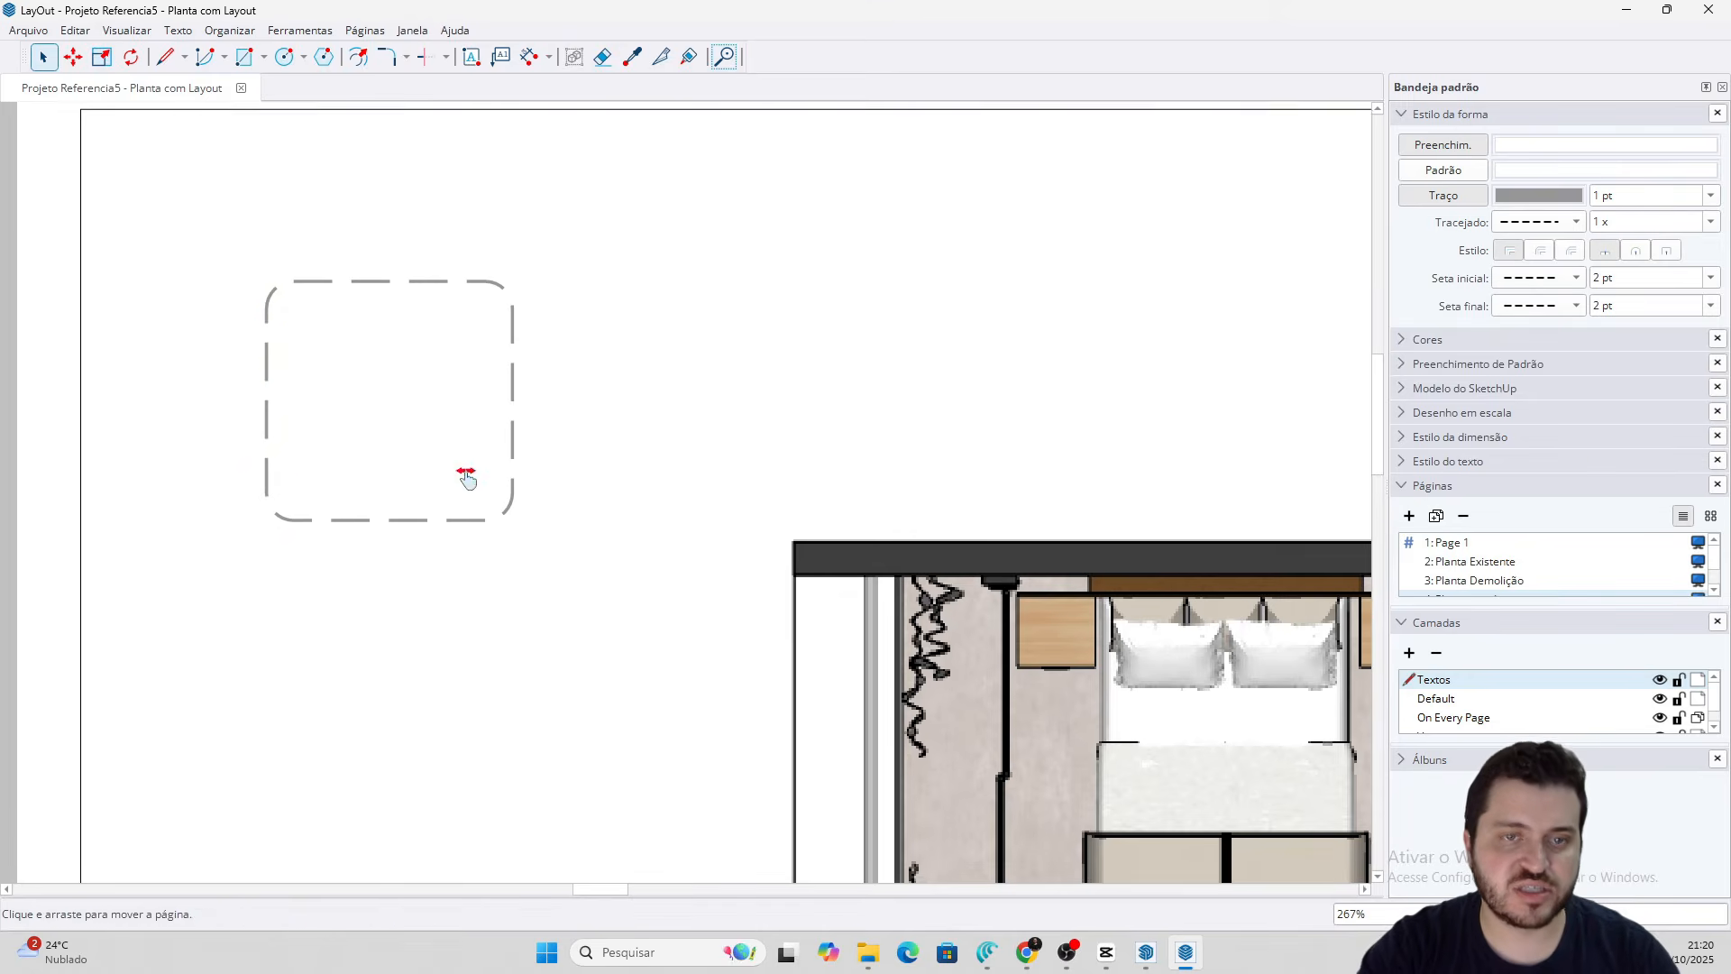
Draw a dashed rectangle below the rounded square and chamfer all four of its corners
drag(318, 486, 577, 623)
key(space)
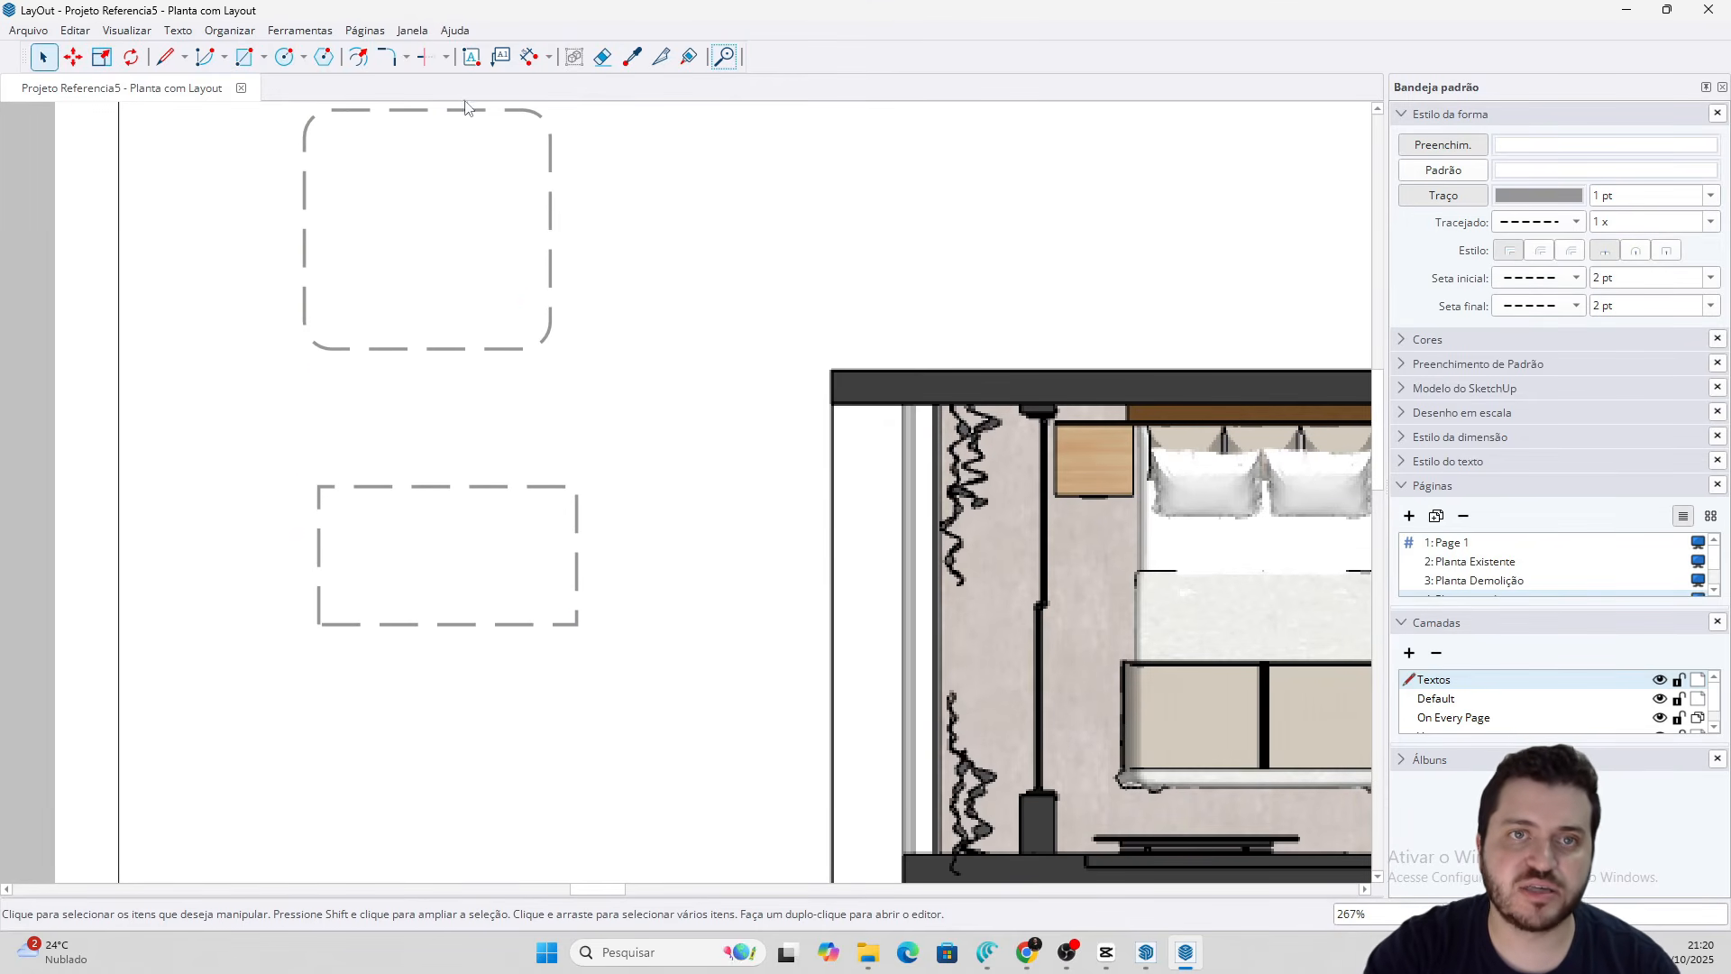
click(406, 57)
click(423, 108)
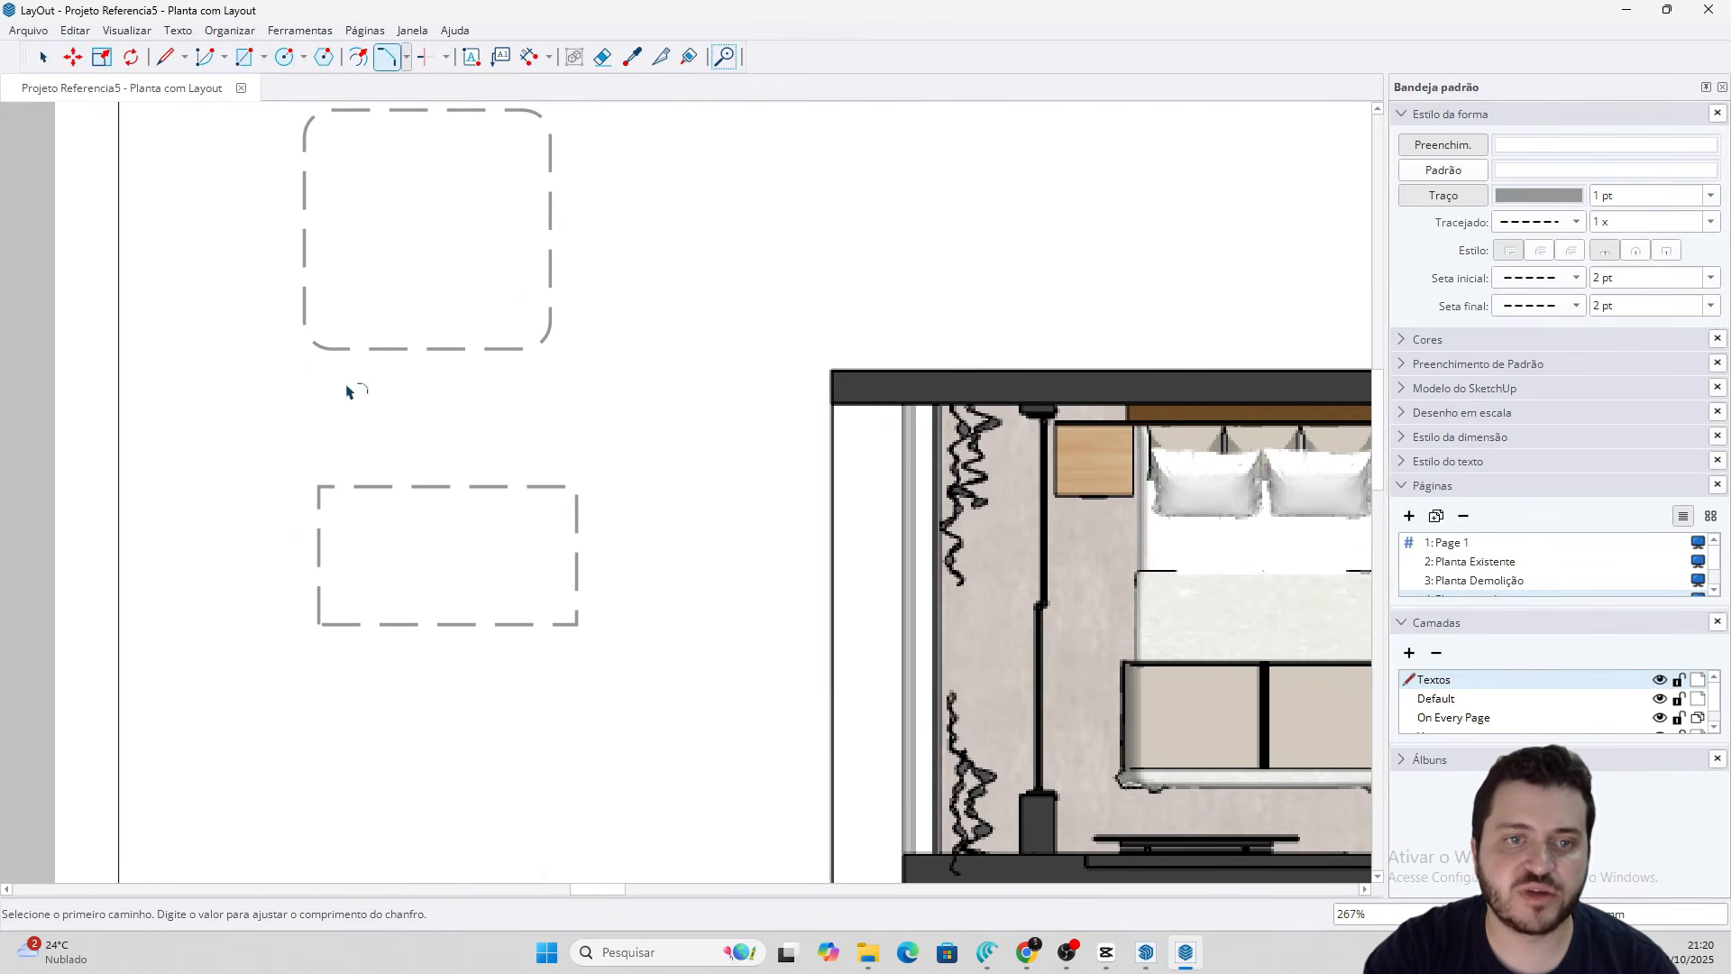
click(356, 488)
click(450, 488)
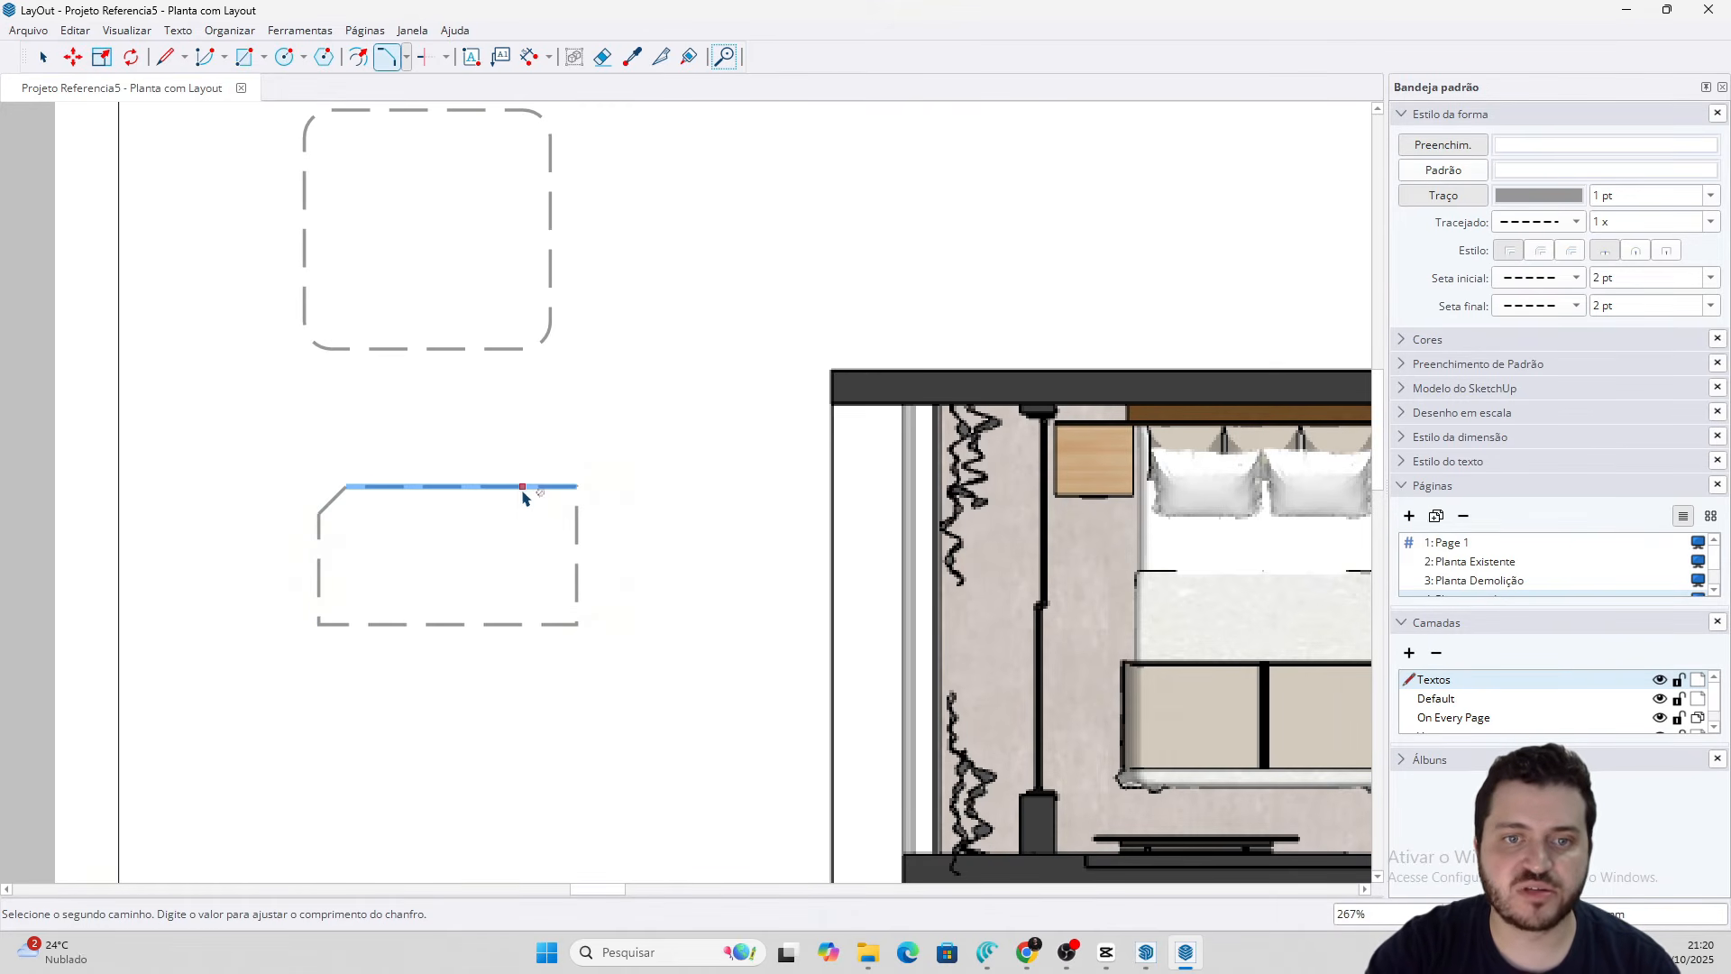
click(578, 563)
click(578, 586)
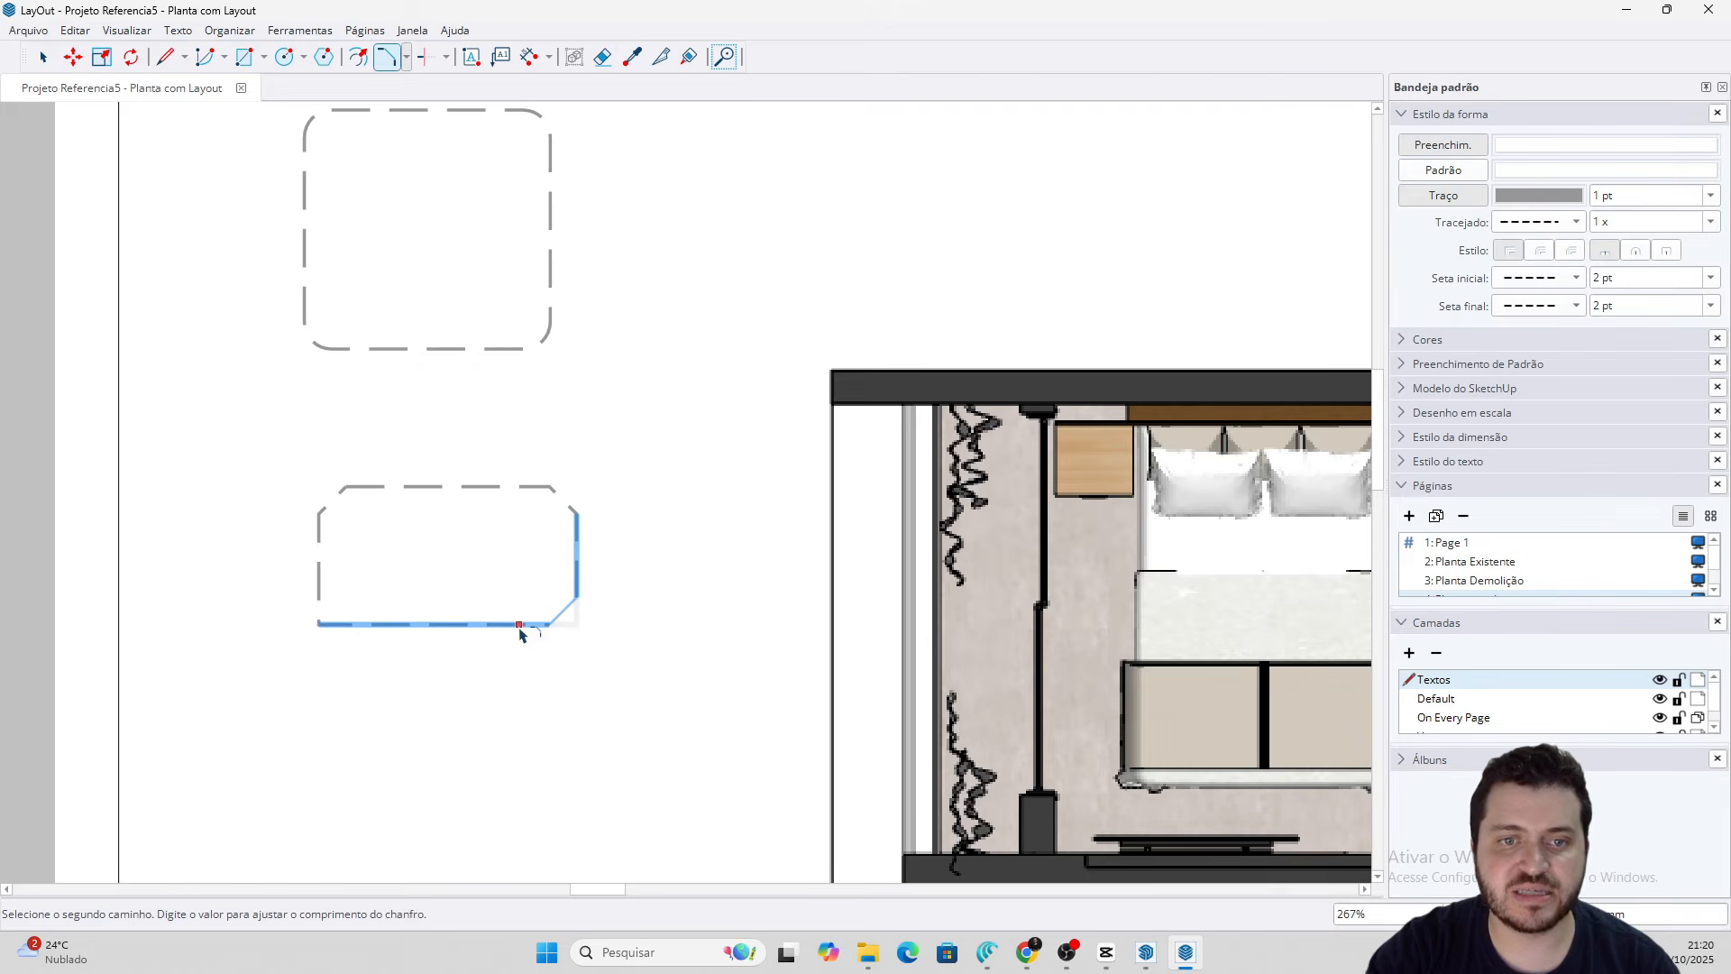
click(522, 624)
click(362, 628)
click(317, 579)
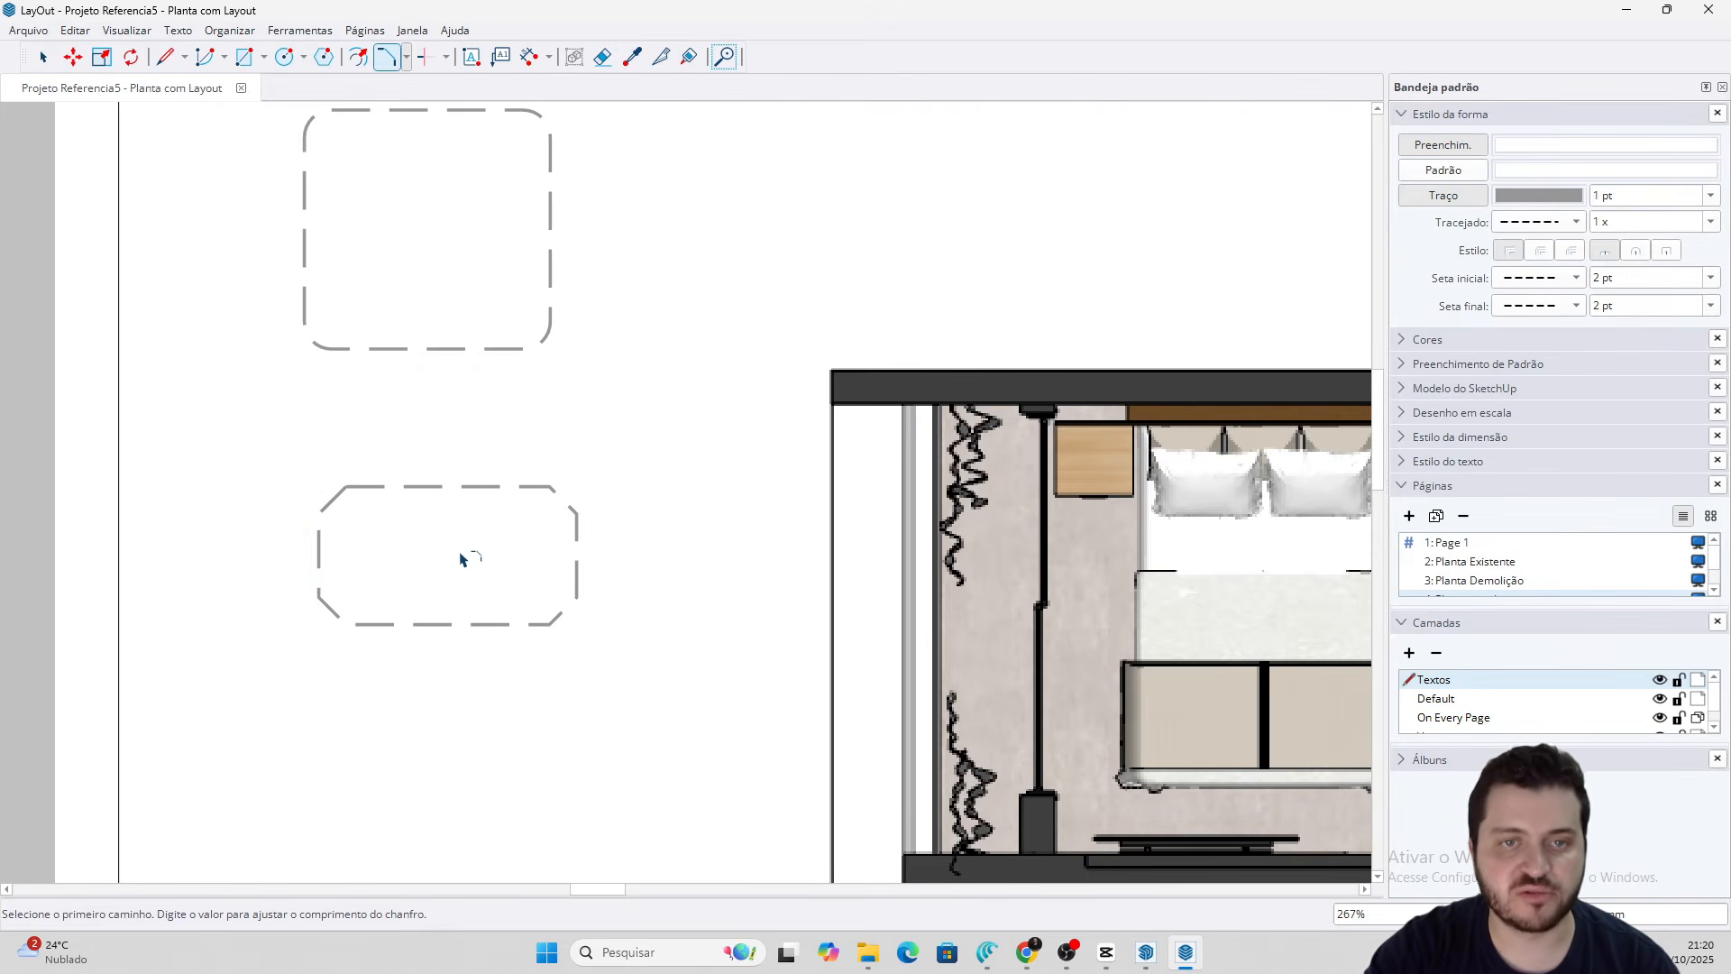
scroll(519, 549, down, 4)
key(space)
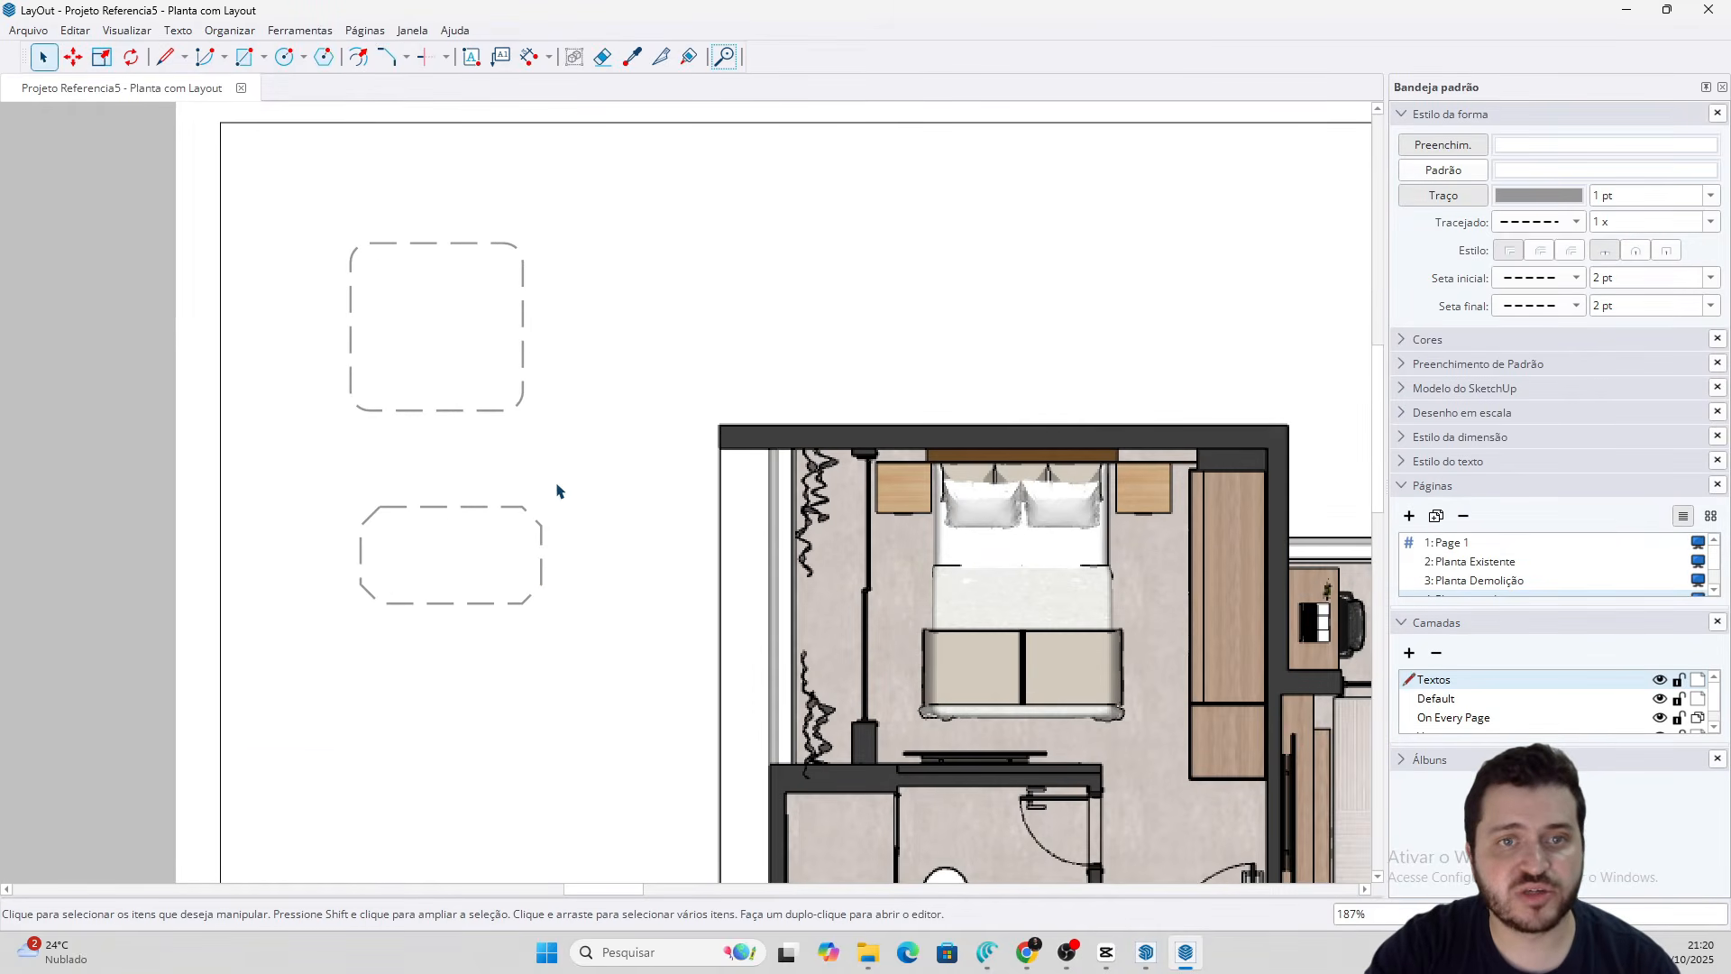
Draw a vertical dashed line through the rounded square, from just above it to just short of the chamfered rectangle
key(l)
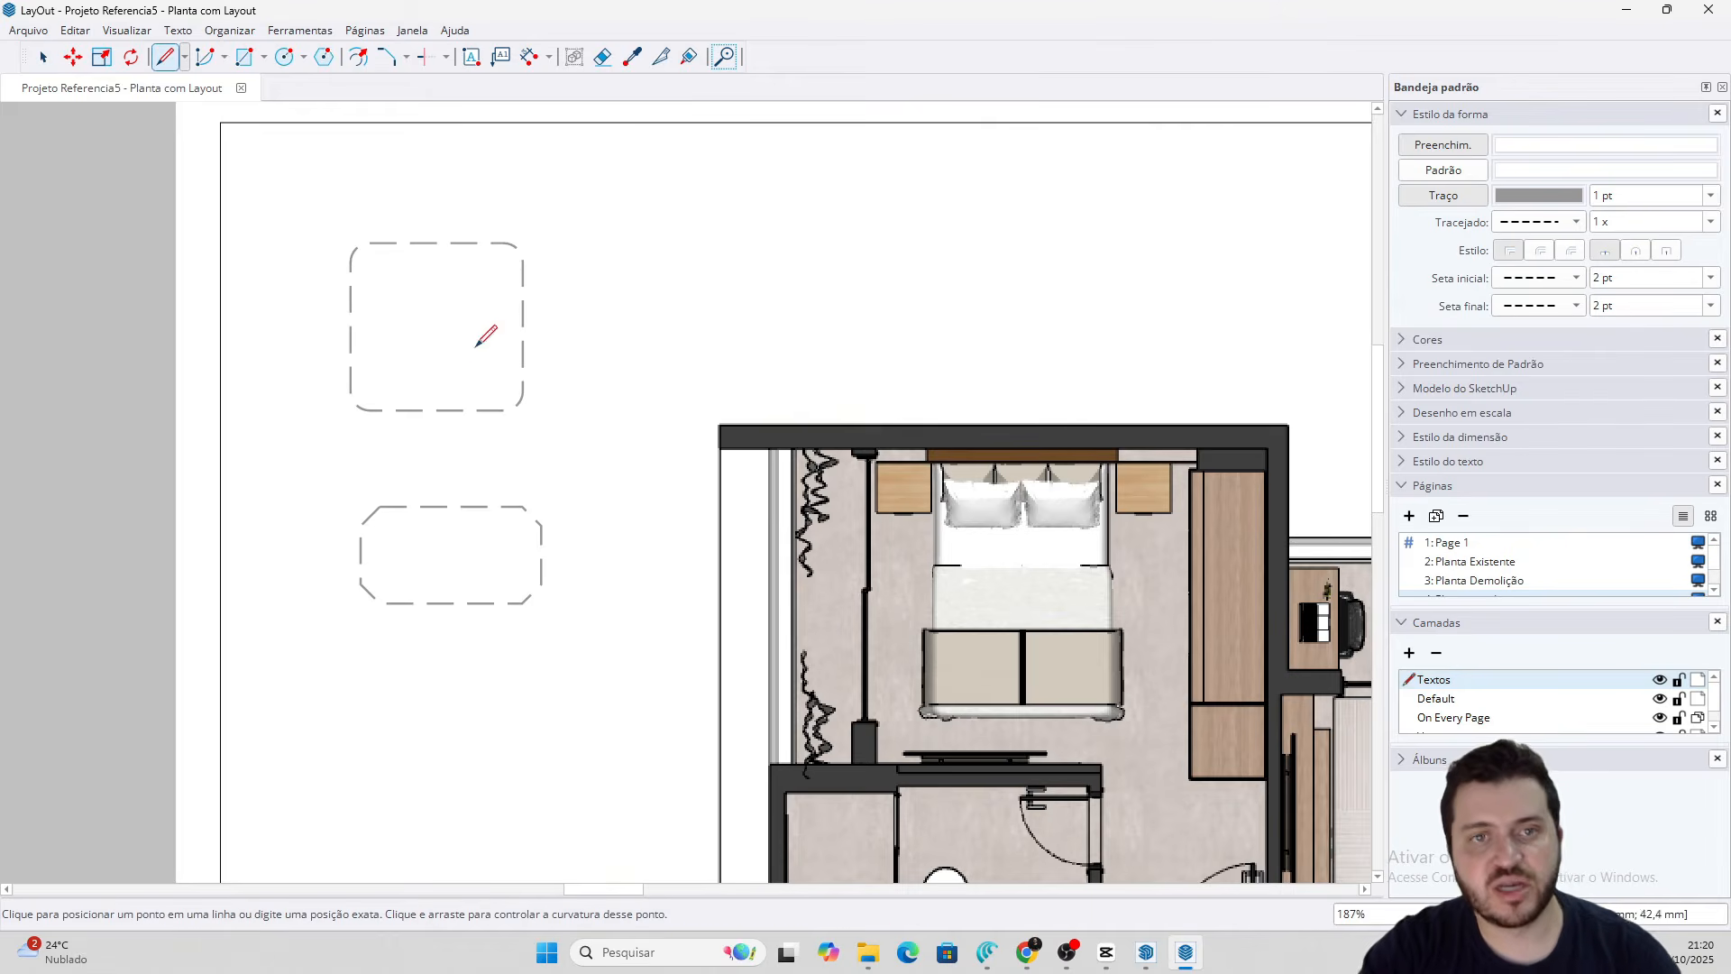
click(438, 219)
click(438, 479)
key(space)
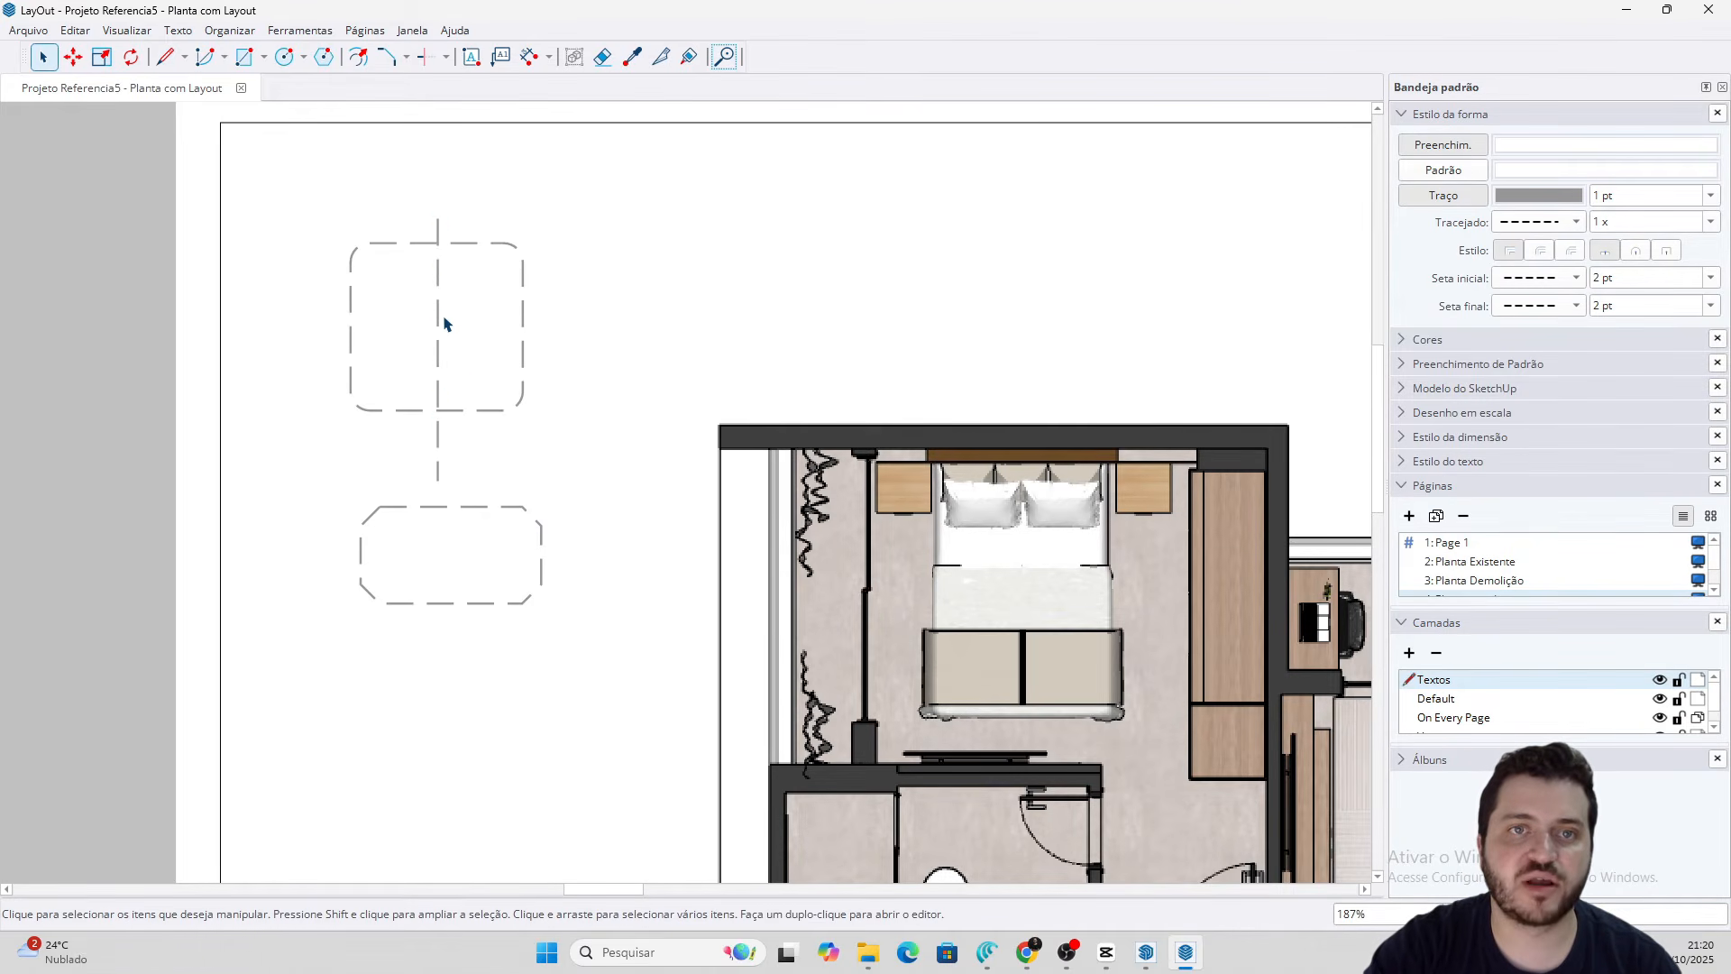
Trim off the end of the vertical dashed line that protrudes above the rounded square
click(439, 323)
click(425, 56)
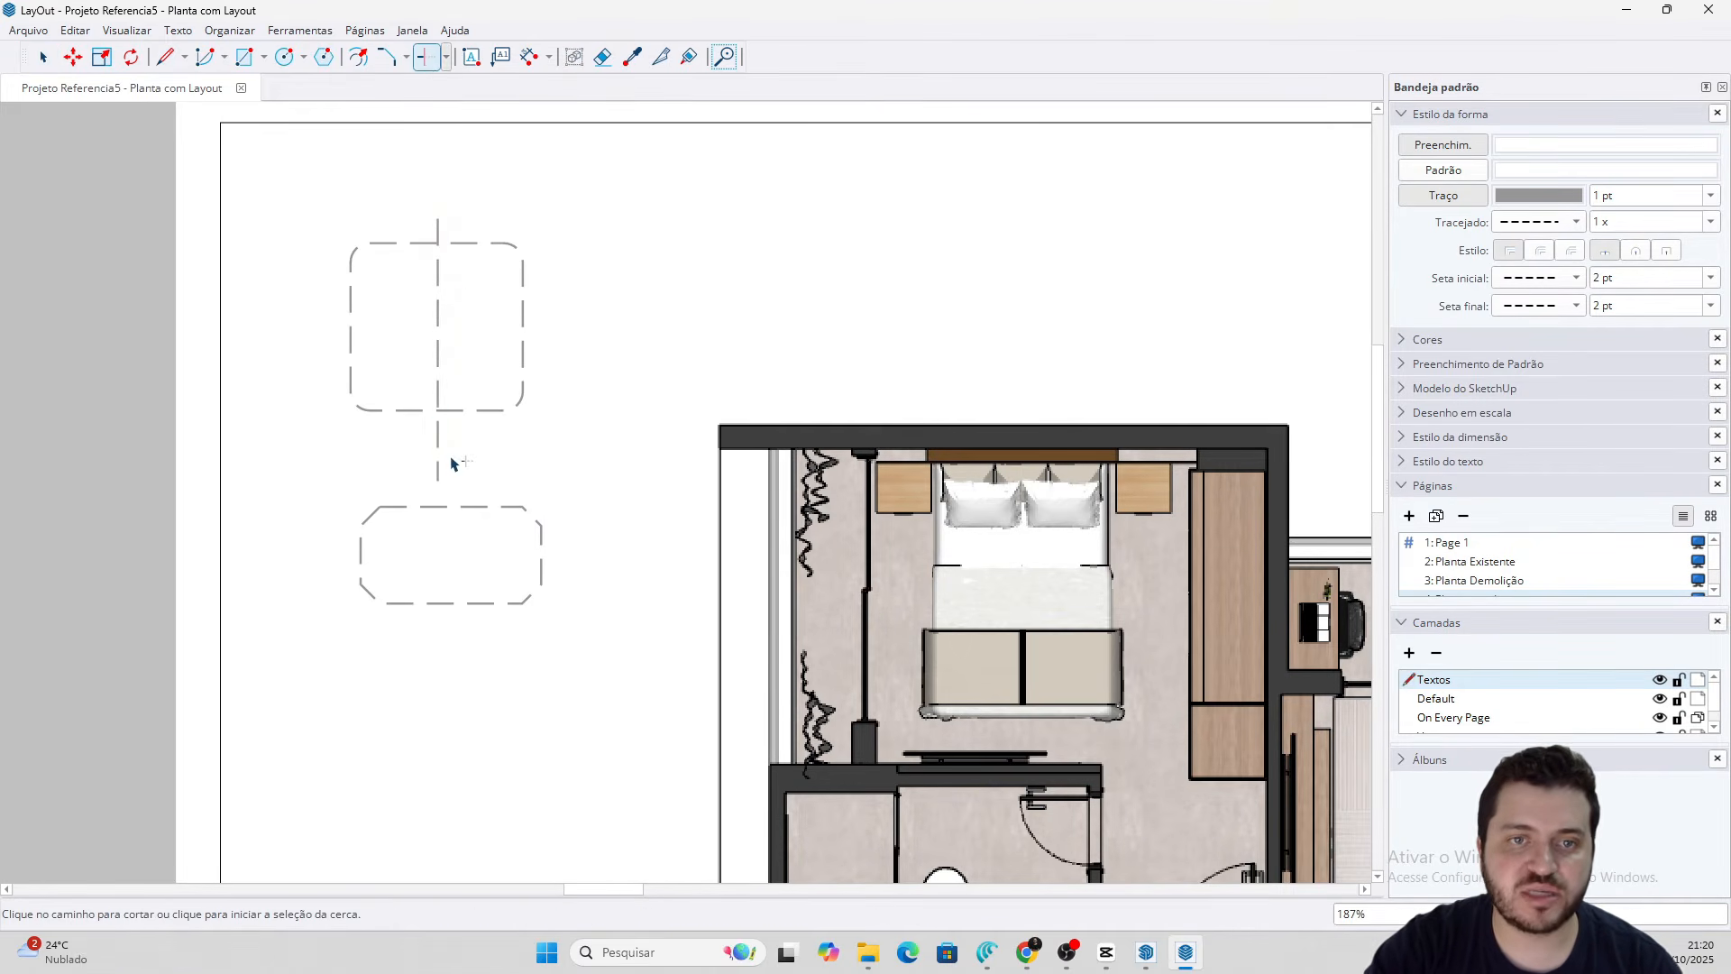
click(438, 227)
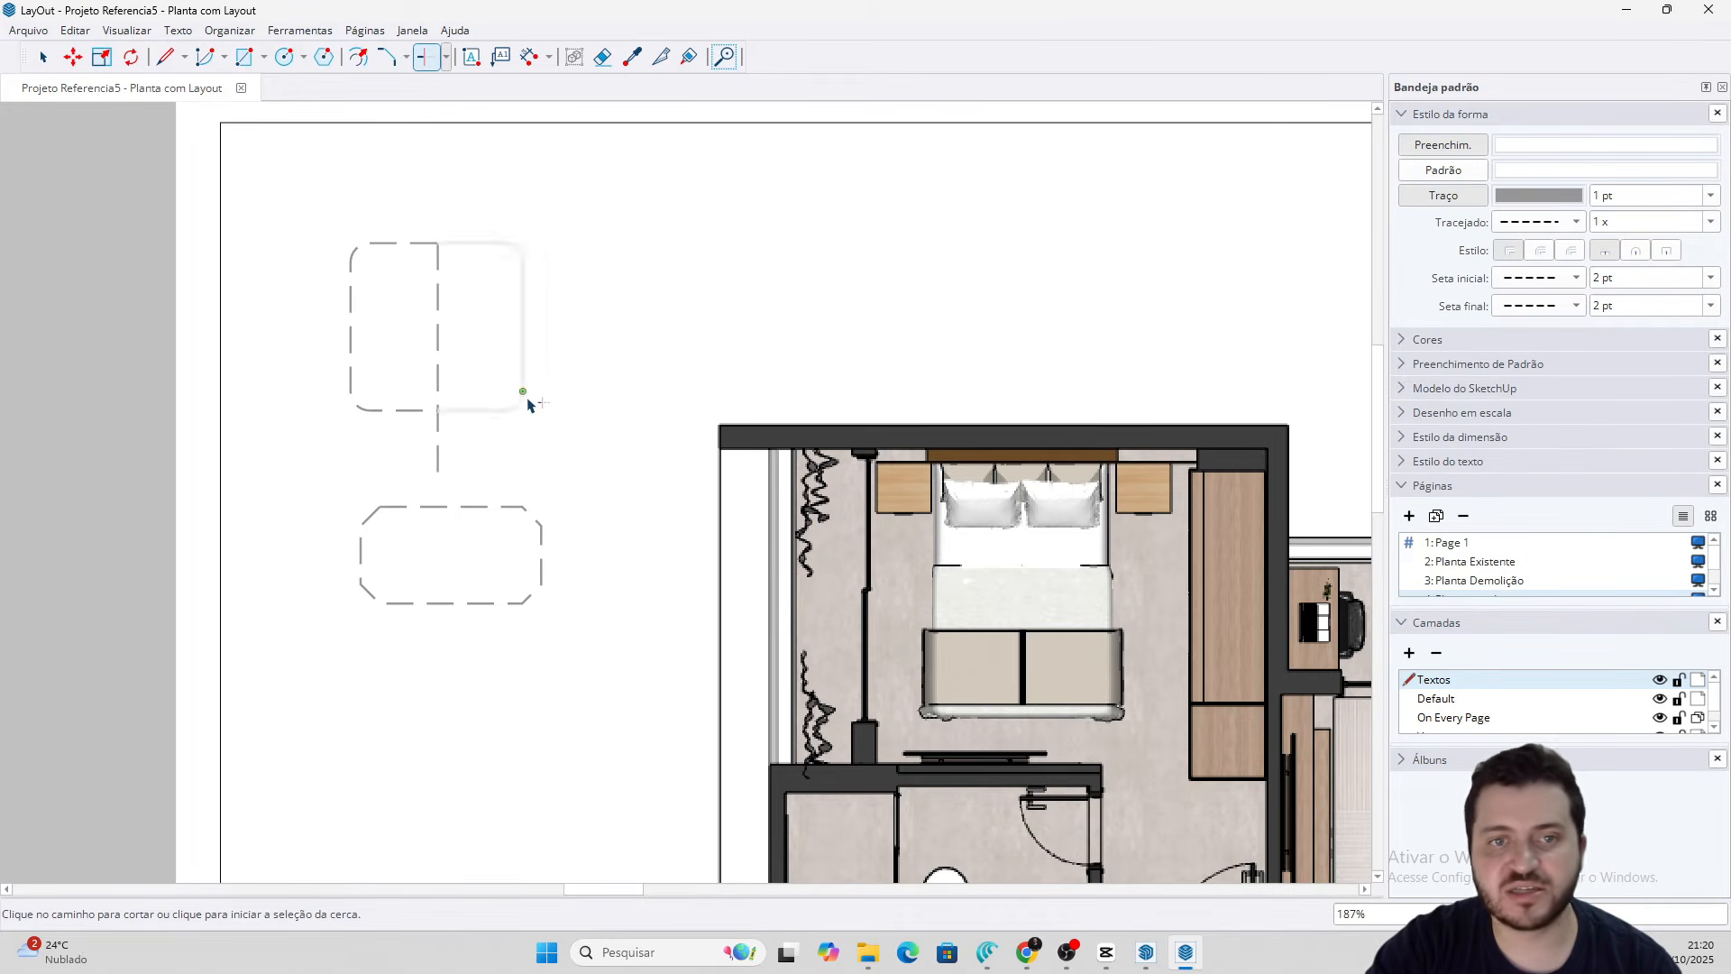
Extend the vertical dashed line downward through the chamfered rectangle with the Extend tool
click(445, 56)
click(456, 106)
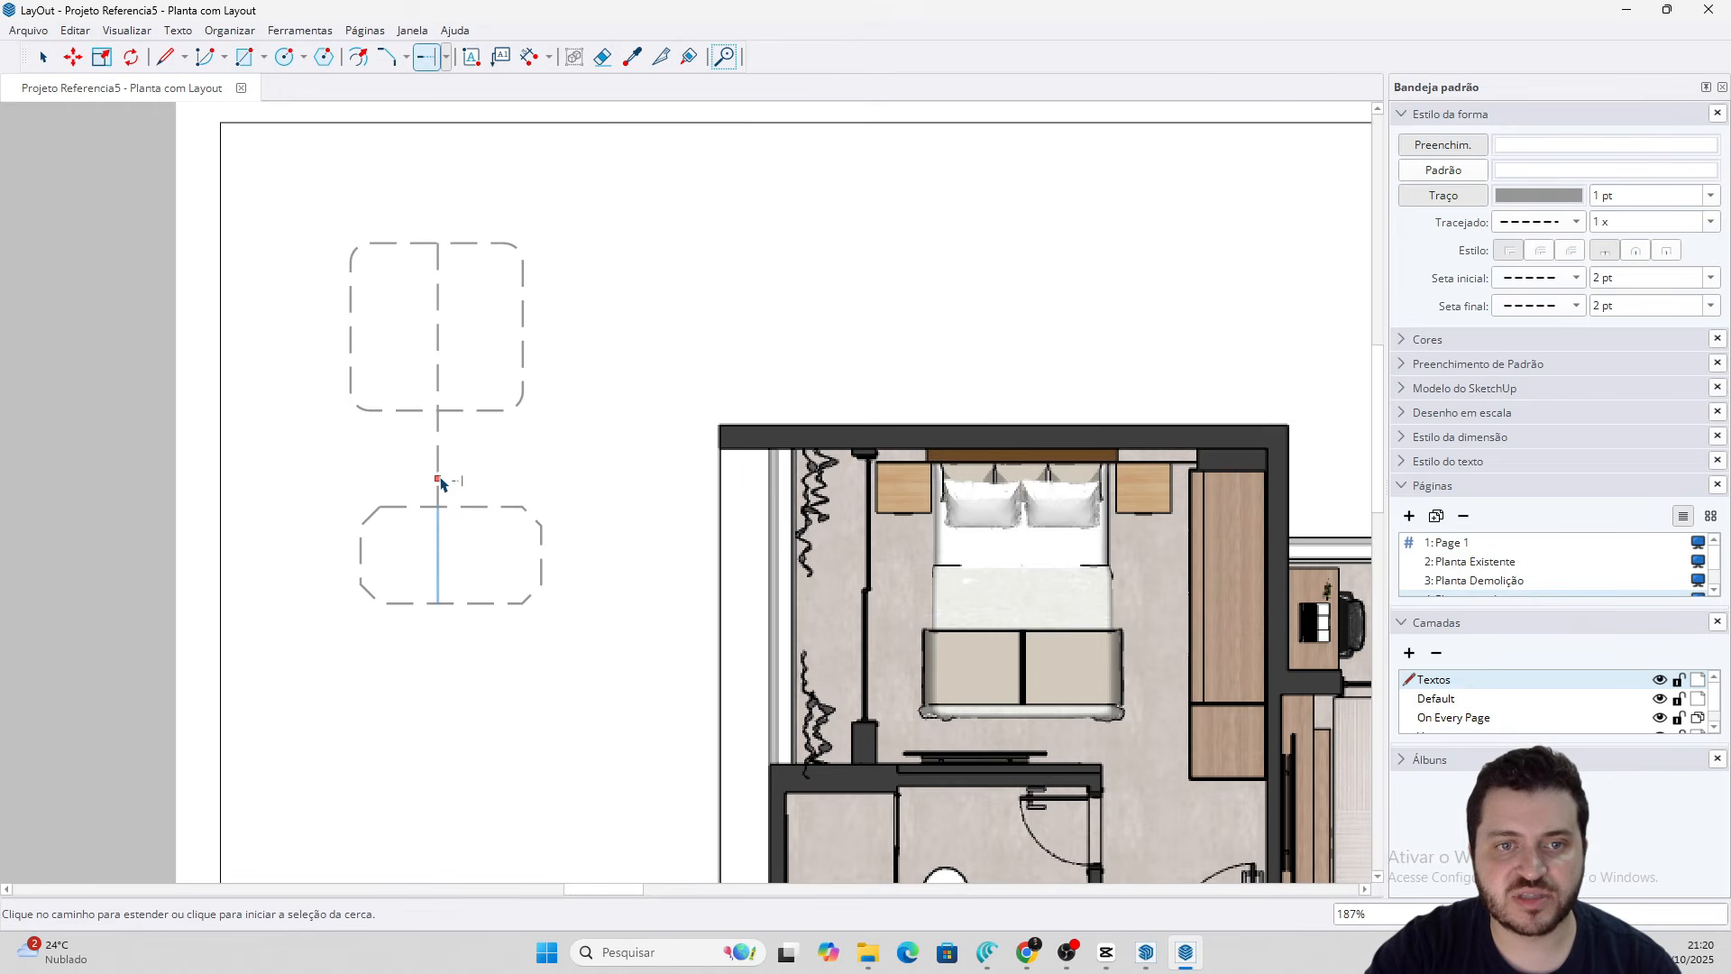
click(441, 568)
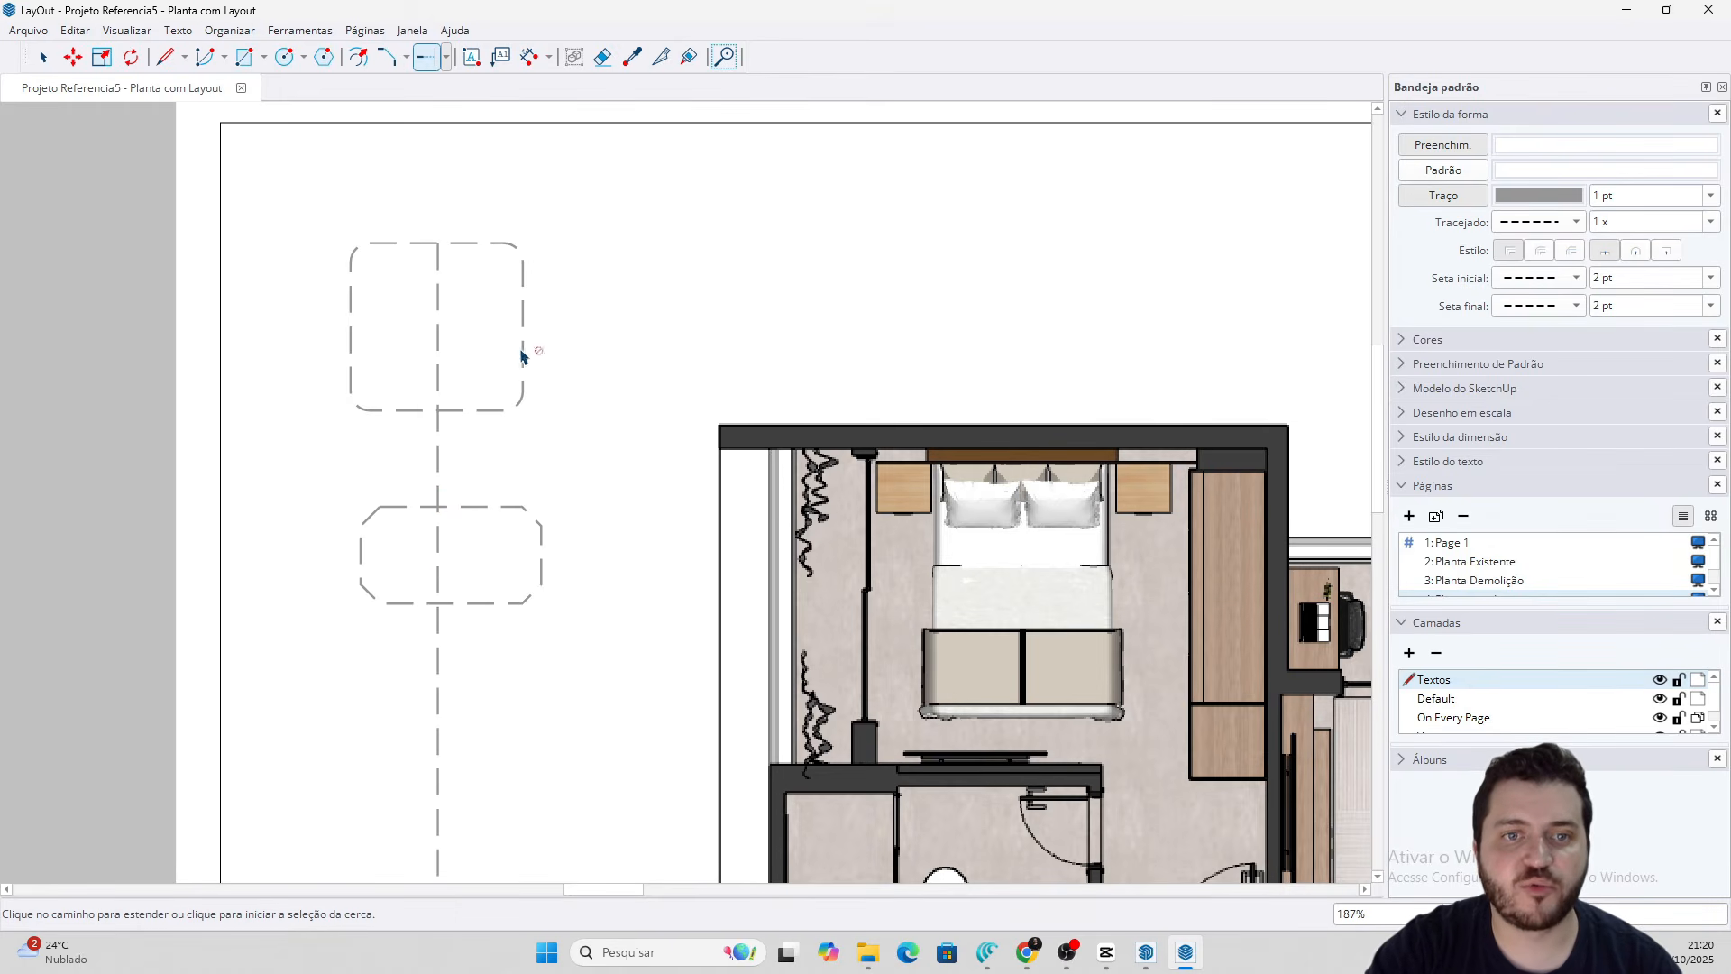
Trim away the part of the vertical dashed line that runs below the chamfered rectangle
scroll(542, 335, down, 1)
scroll(402, 139, up, 2)
click(445, 57)
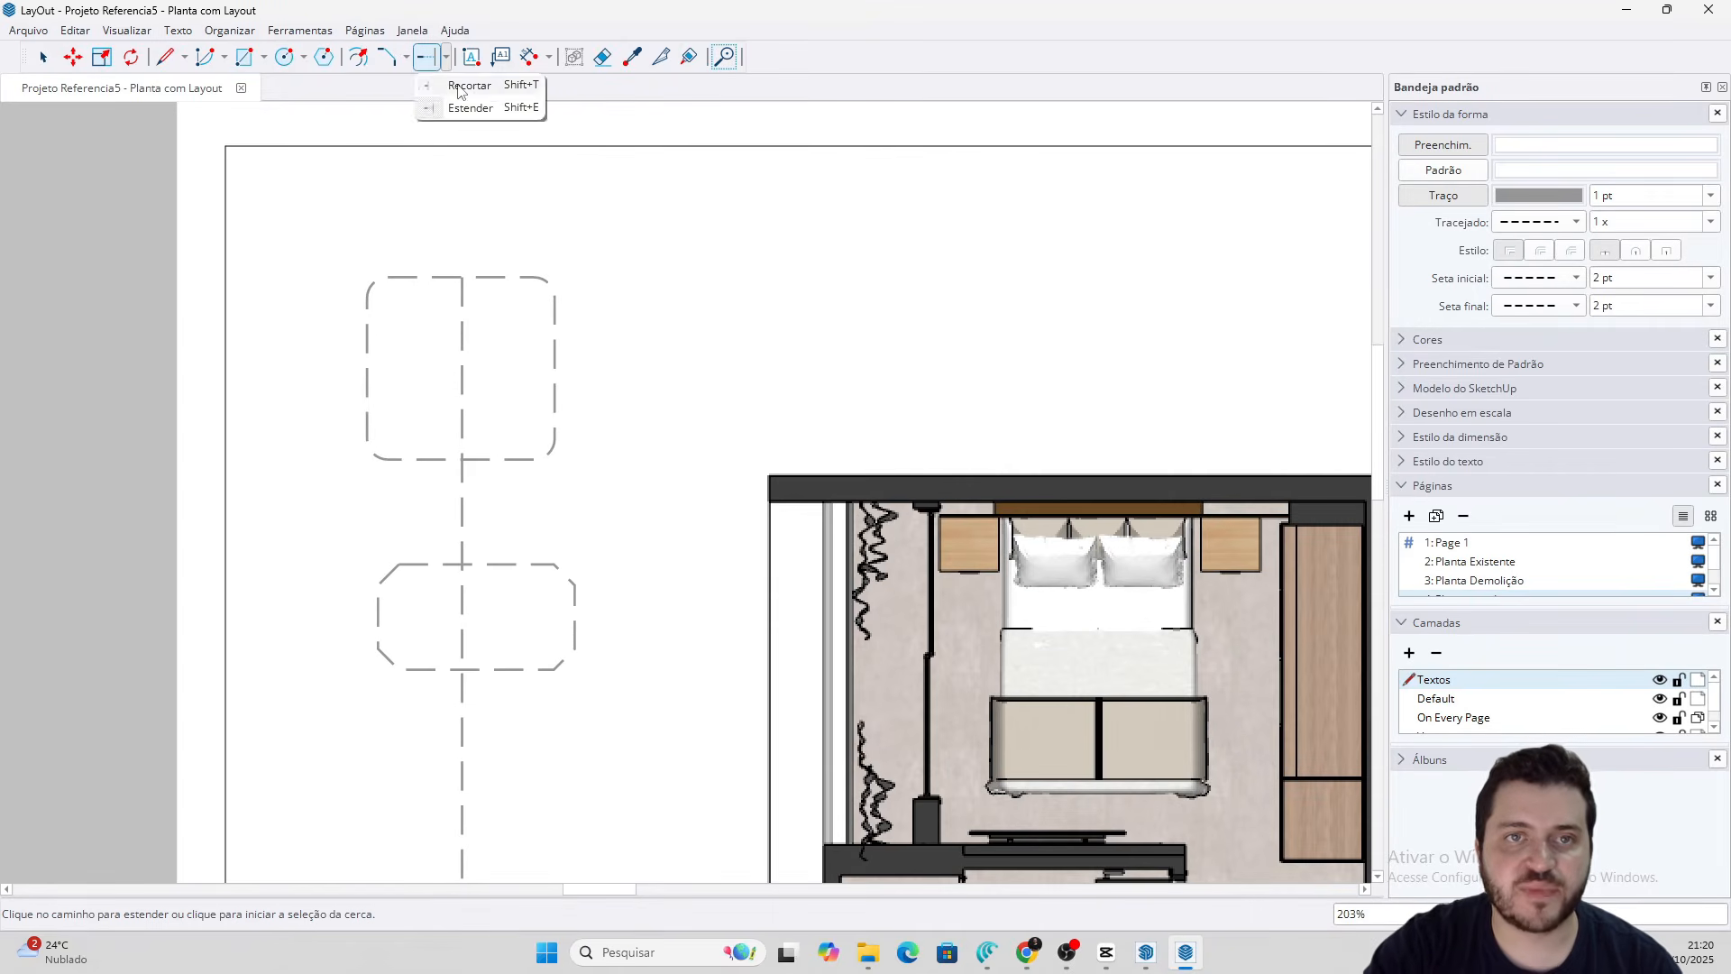
click(456, 86)
click(473, 720)
click(461, 719)
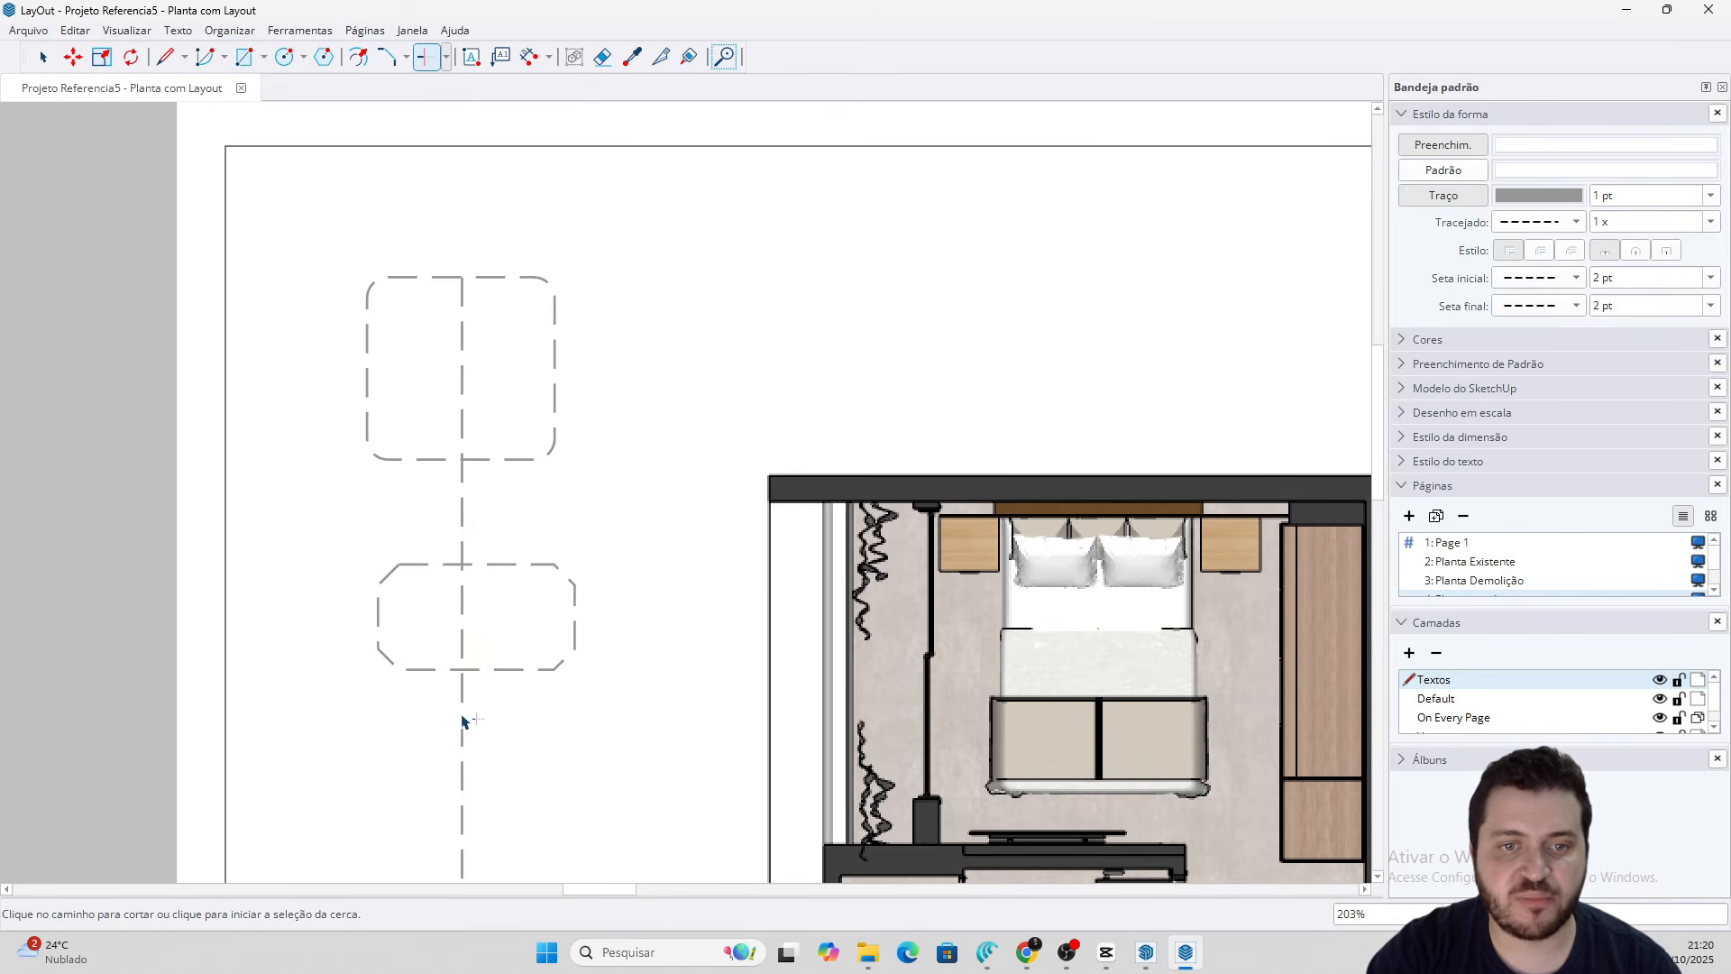
click(461, 710)
scroll(333, 603, down, 5)
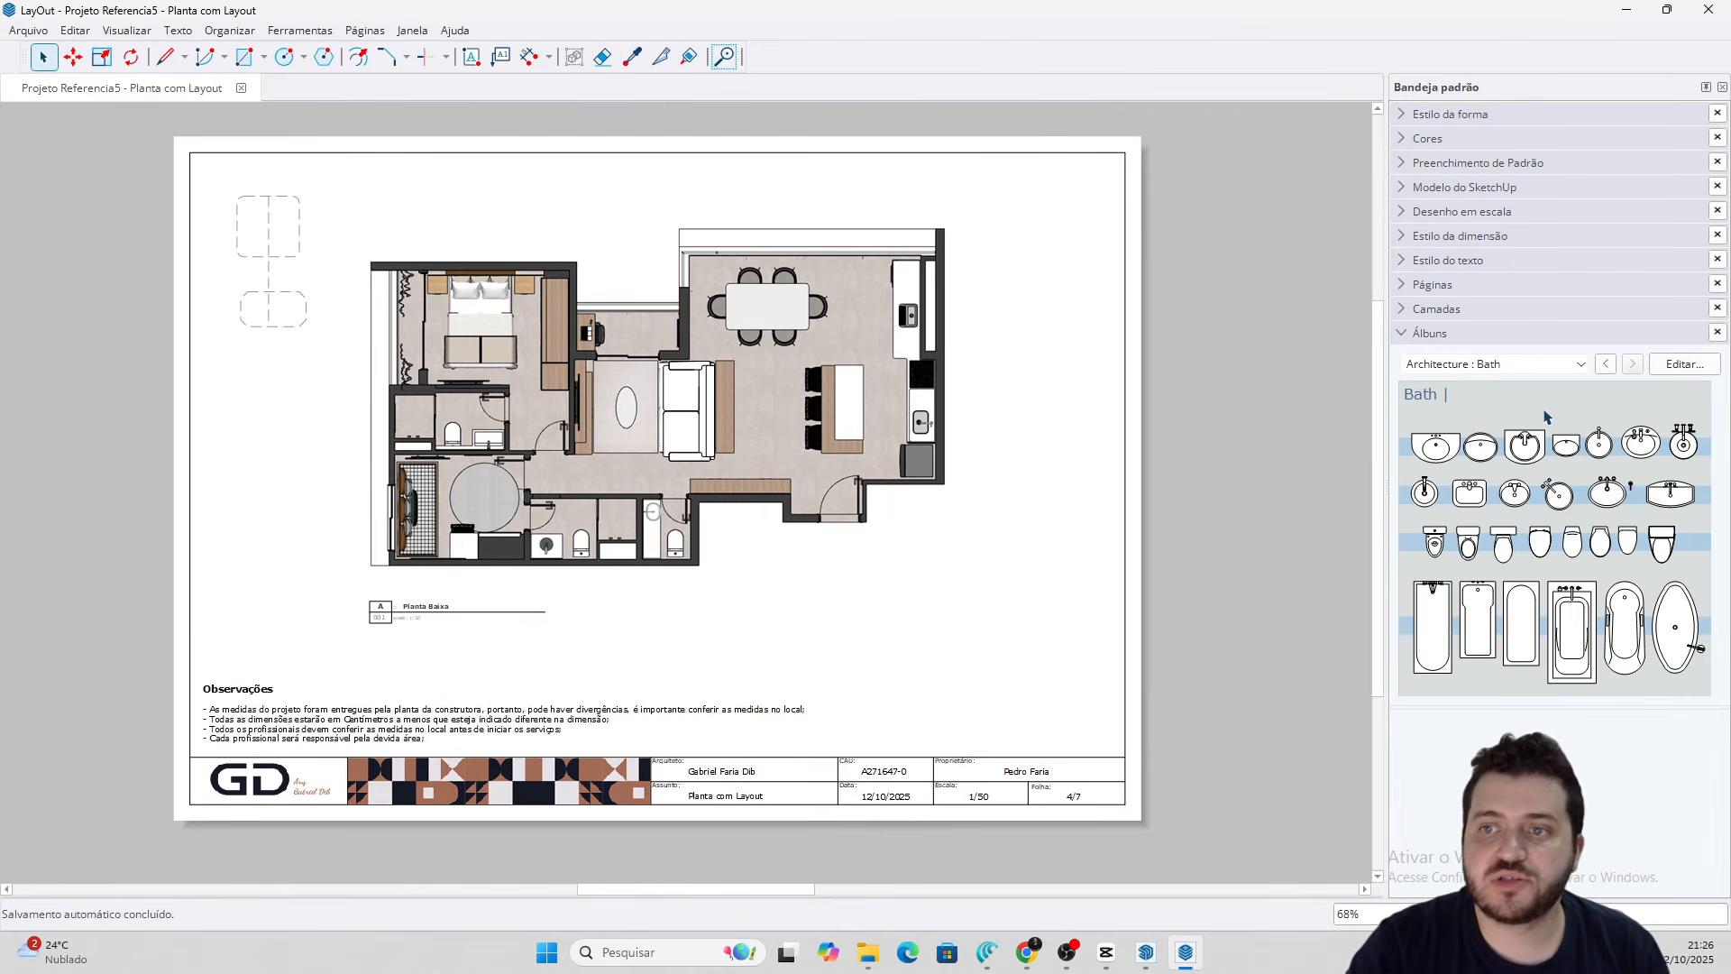
Browse the Architecture scrapbooks from Doors through Doors w/wall Mask and Windows to Living
click(1523, 363)
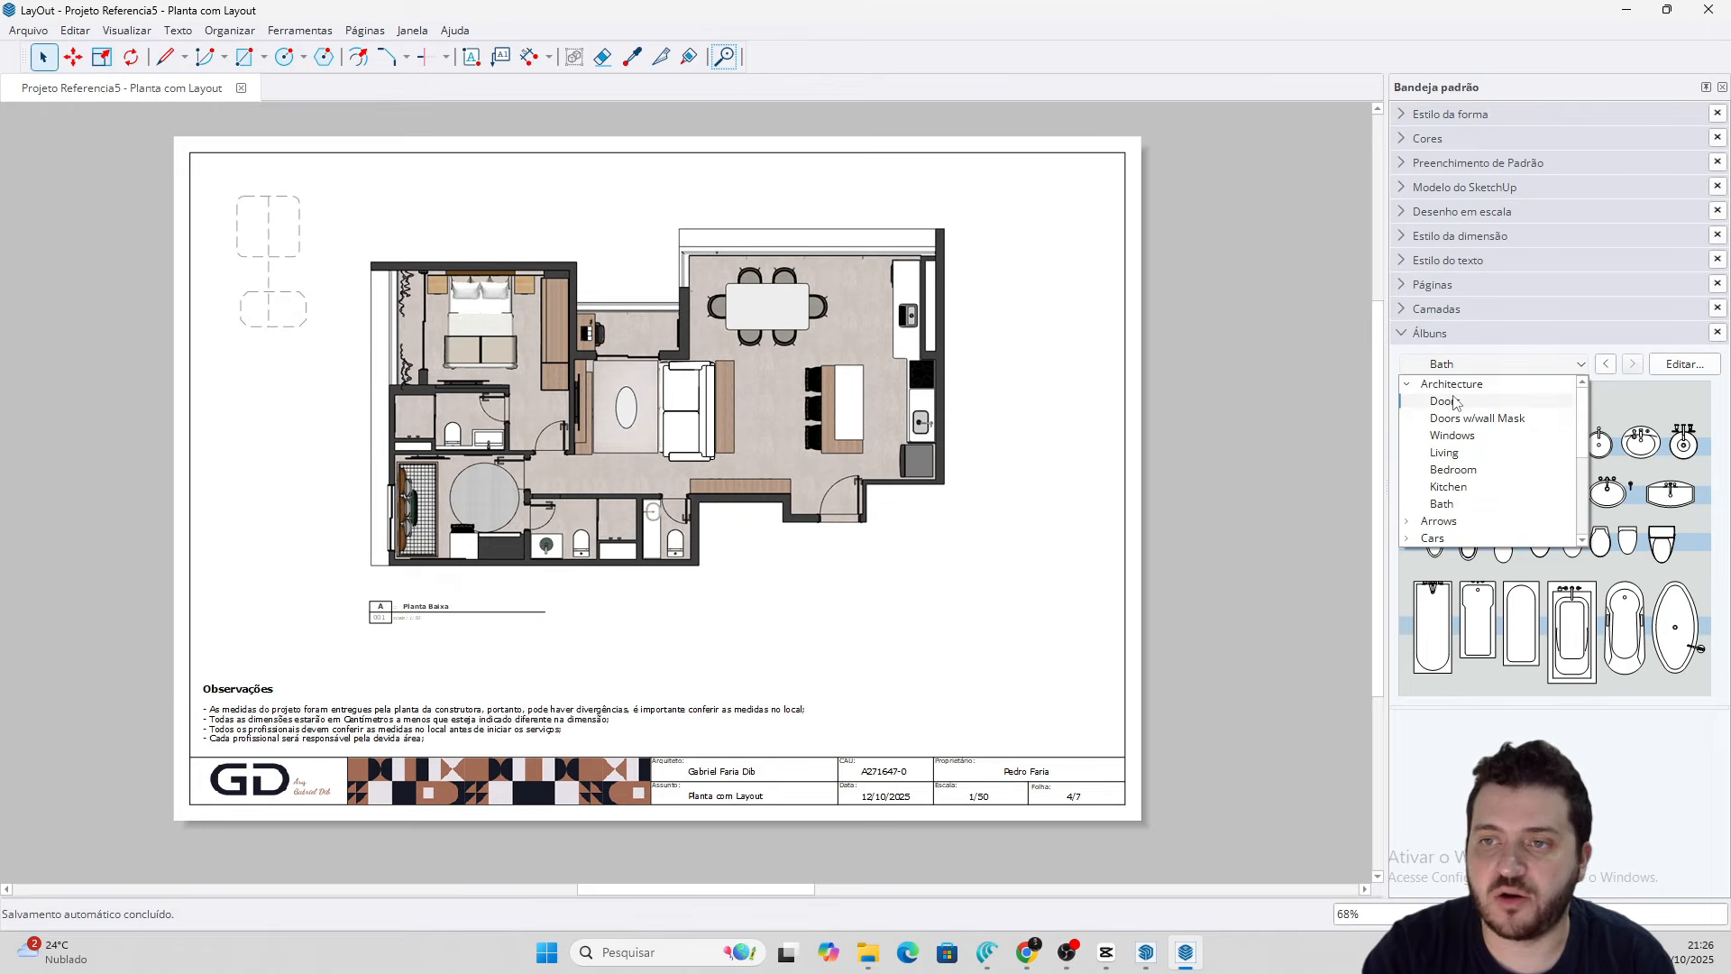
click(1454, 402)
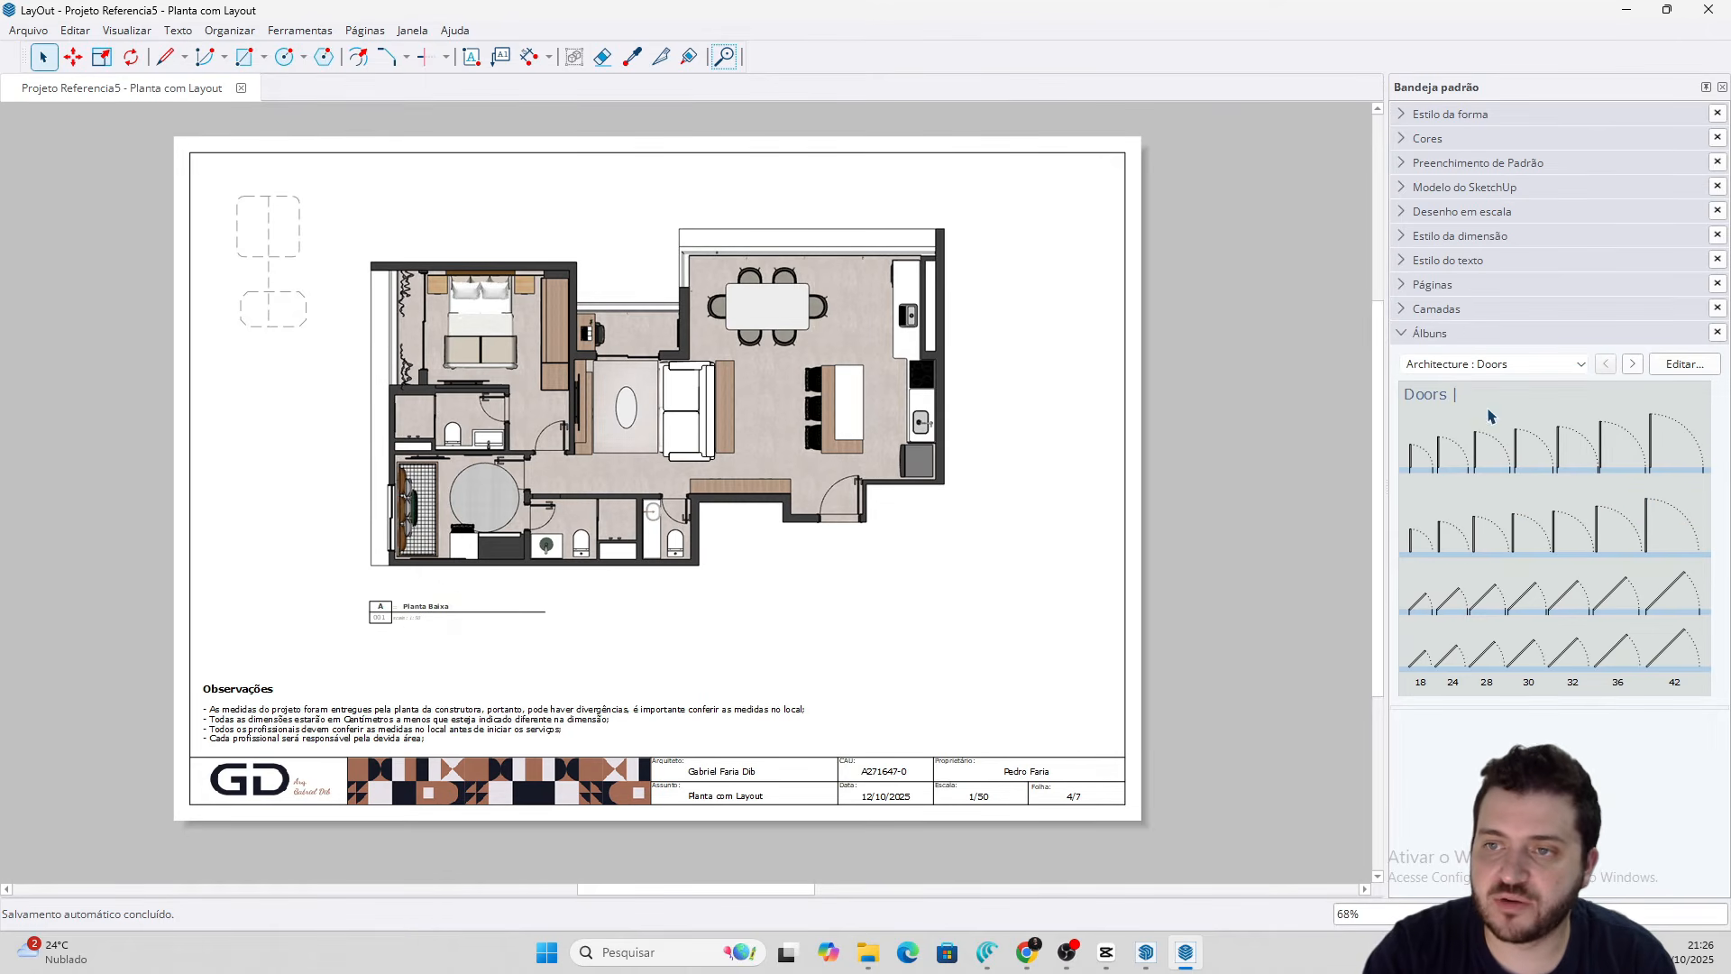
click(1633, 363)
click(1633, 364)
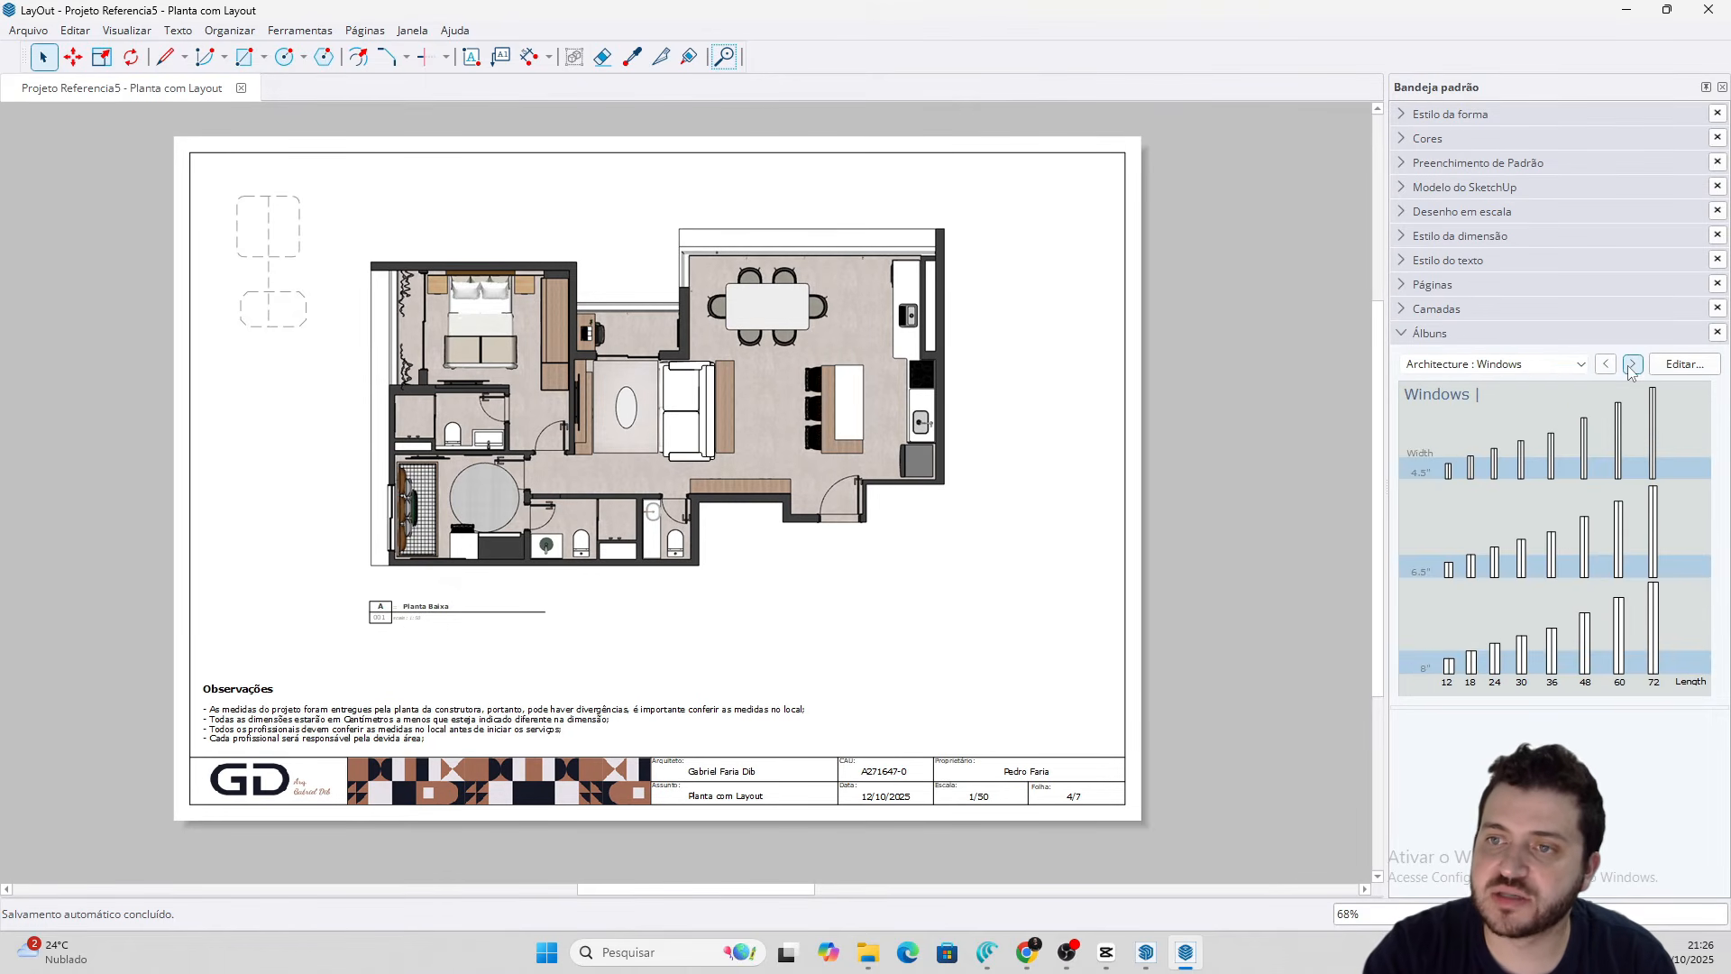
click(1631, 364)
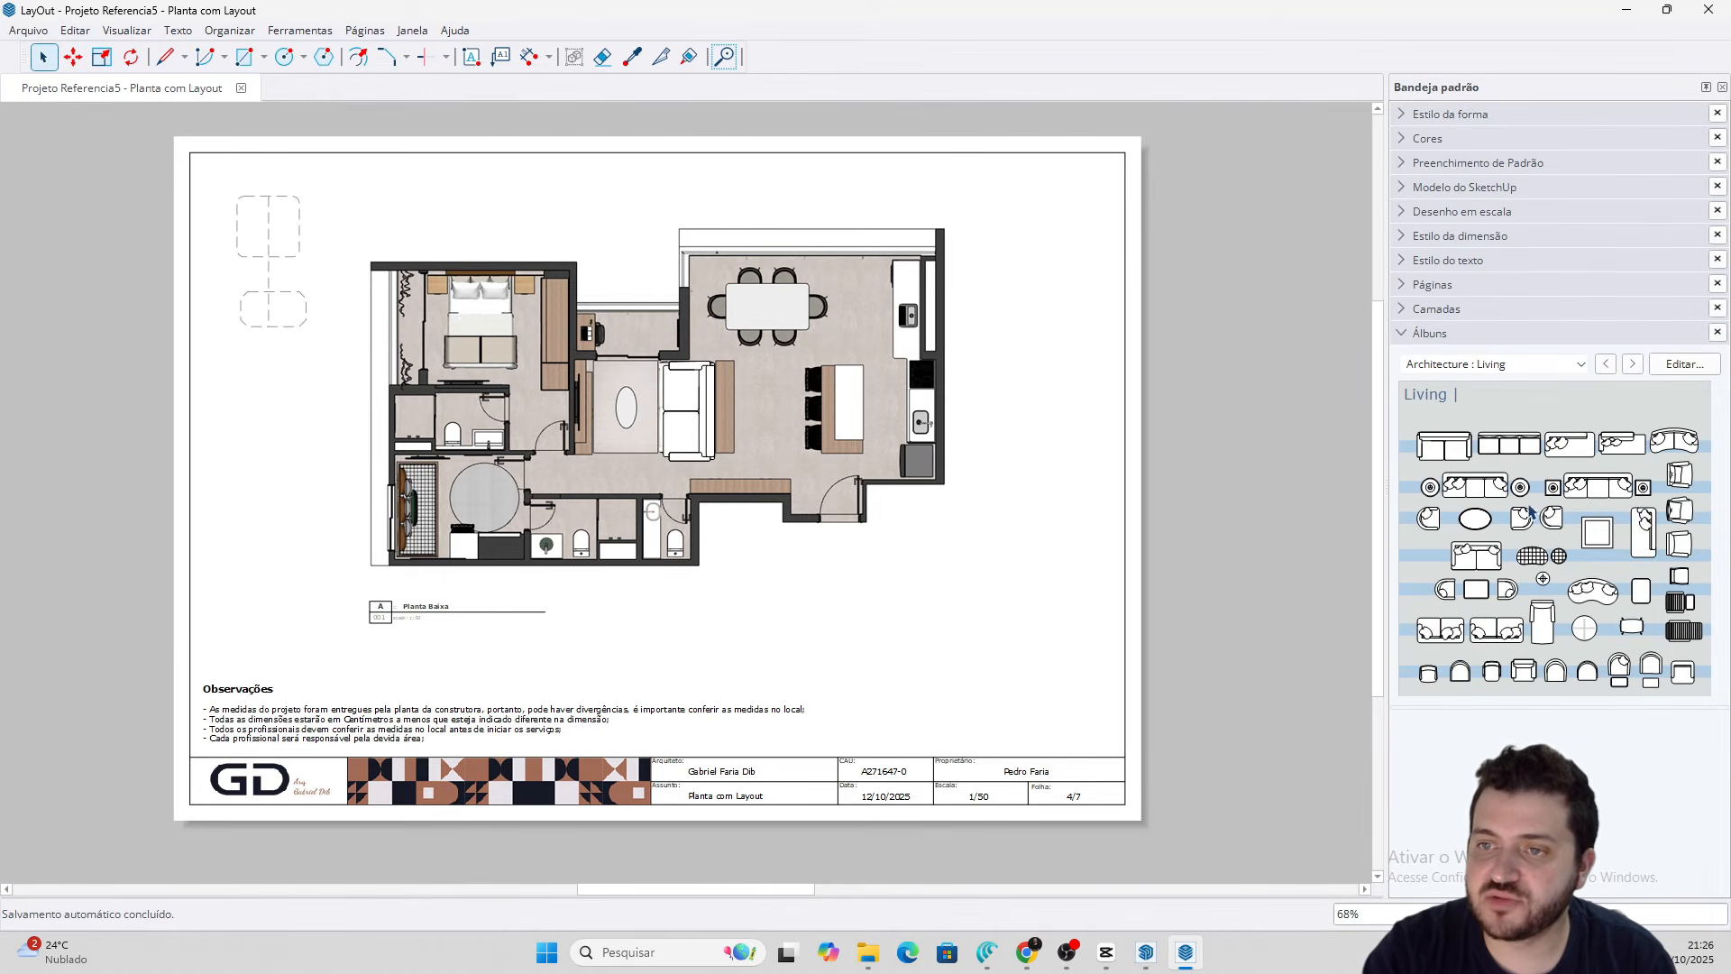
Remove the sofa symbol from the living room and place a two-seat sofa from the Living scrapbook there, facing the TV unit
click(674, 440)
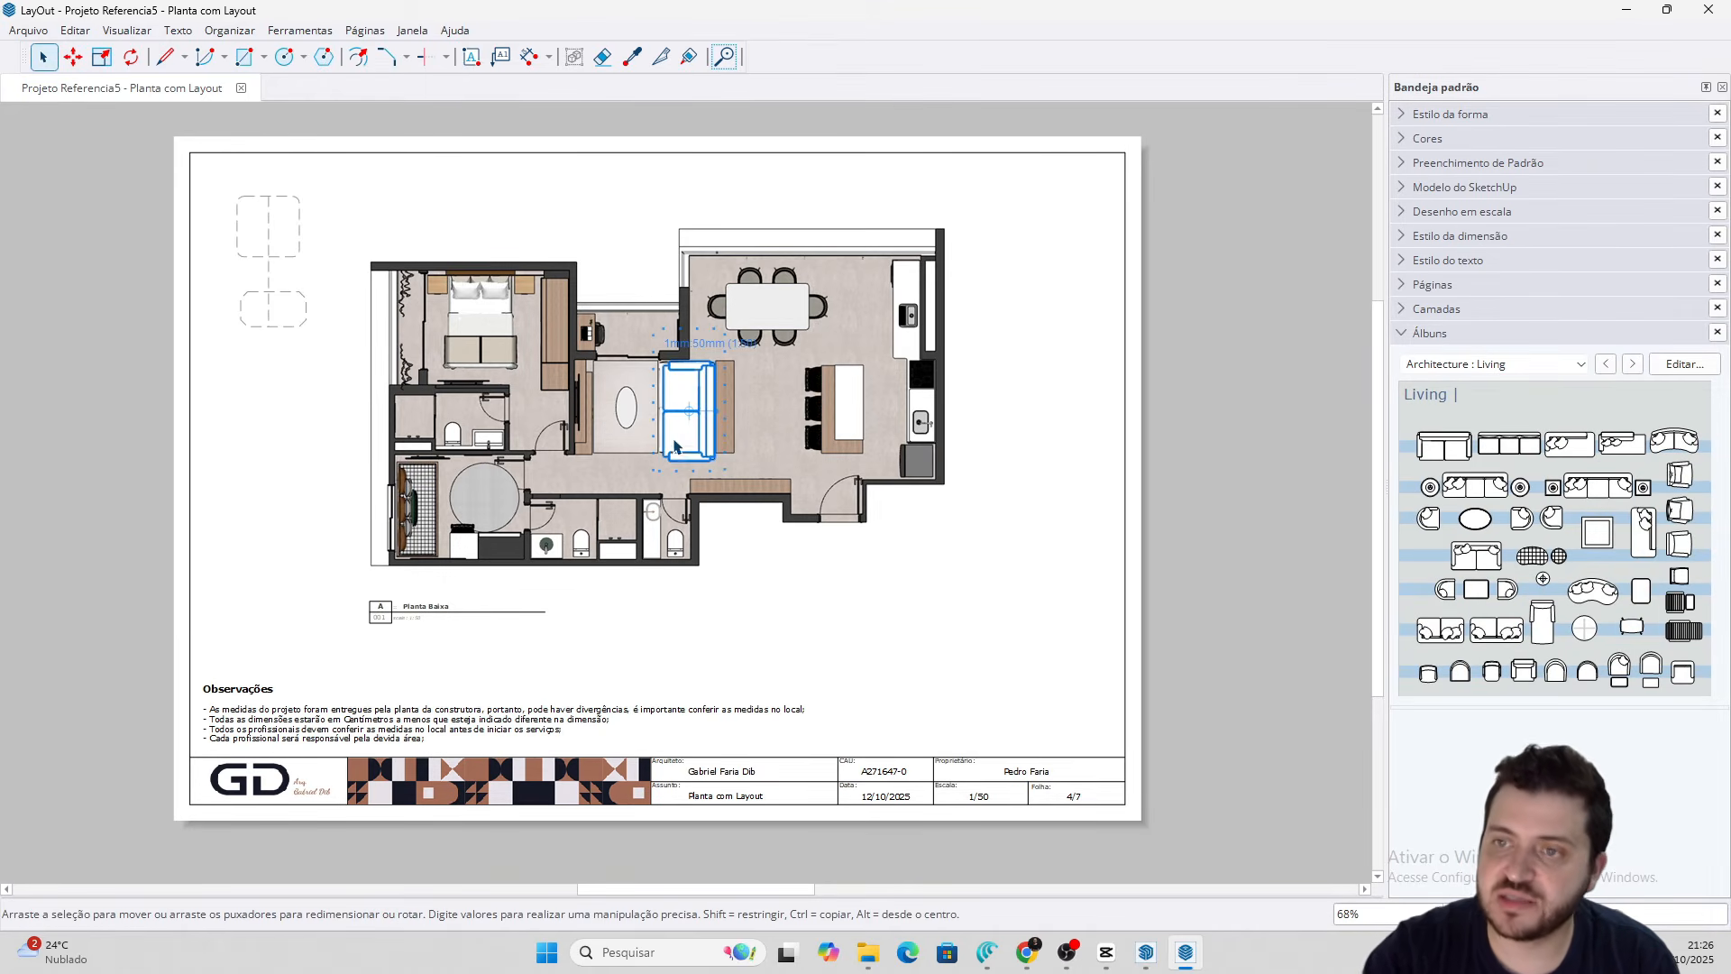
key(Escape)
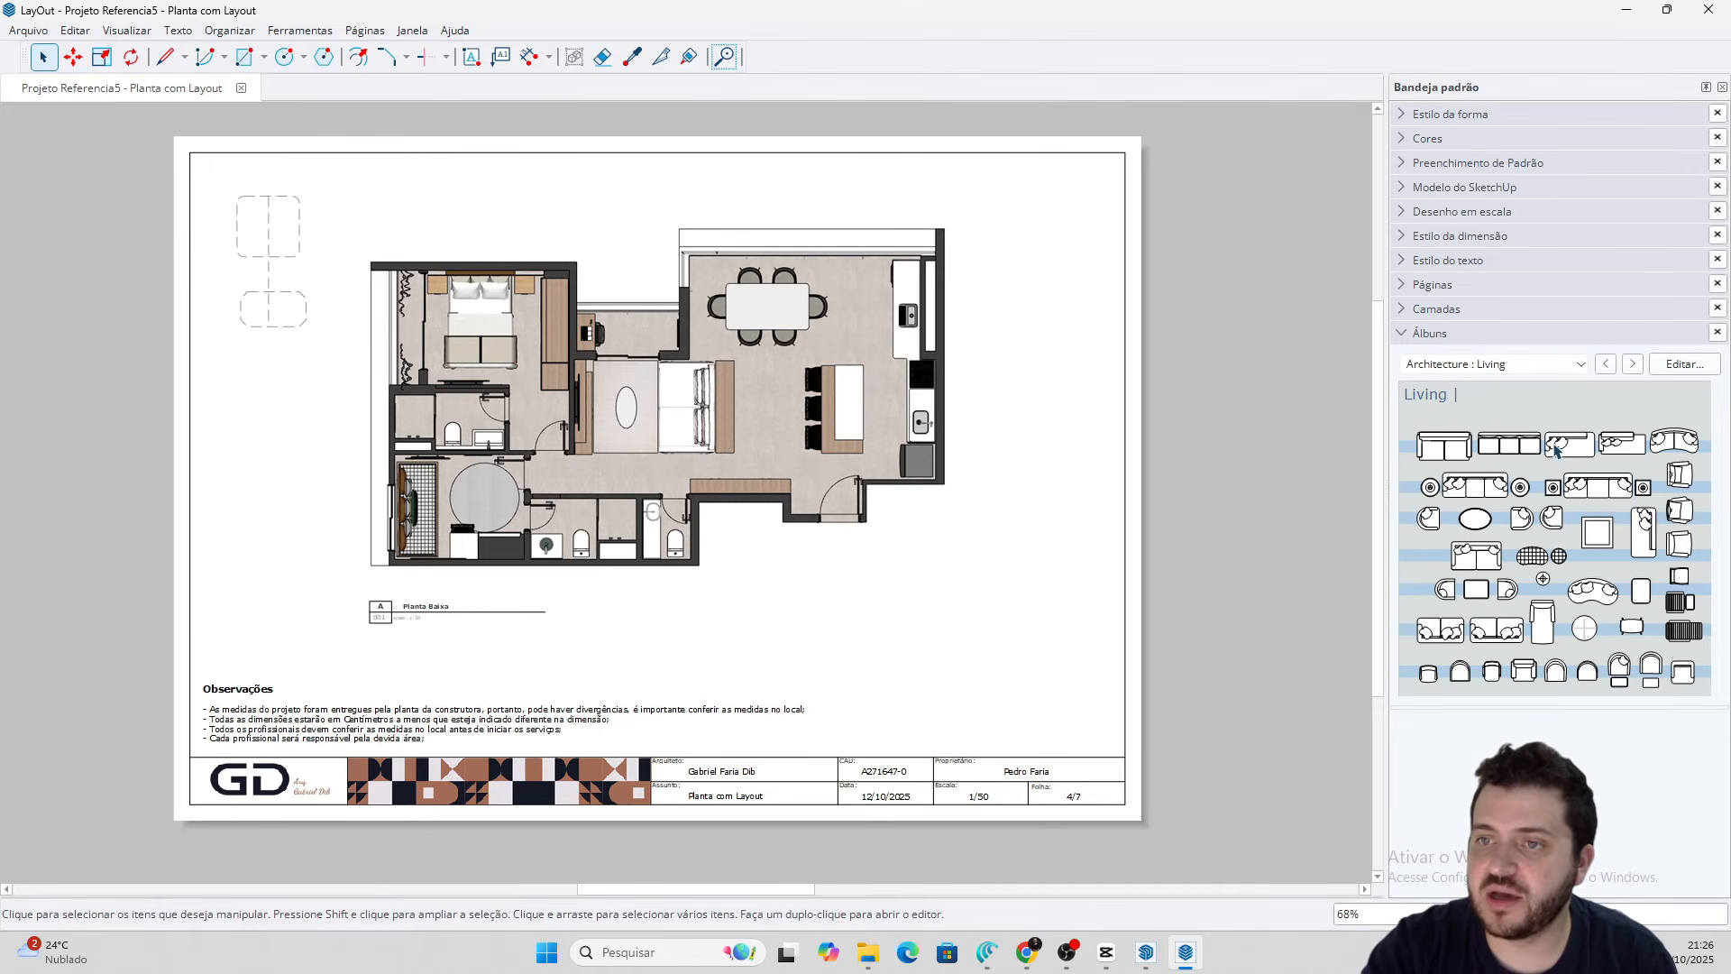
drag(1462, 450, 697, 420)
scroll(703, 417, up, 3)
drag(668, 424, 632, 461)
scroll(636, 442, up, 4)
Set the placed sofa's scale to 1mm:50mm (1:50) and move it over the rendered sofa
right_click(644, 441)
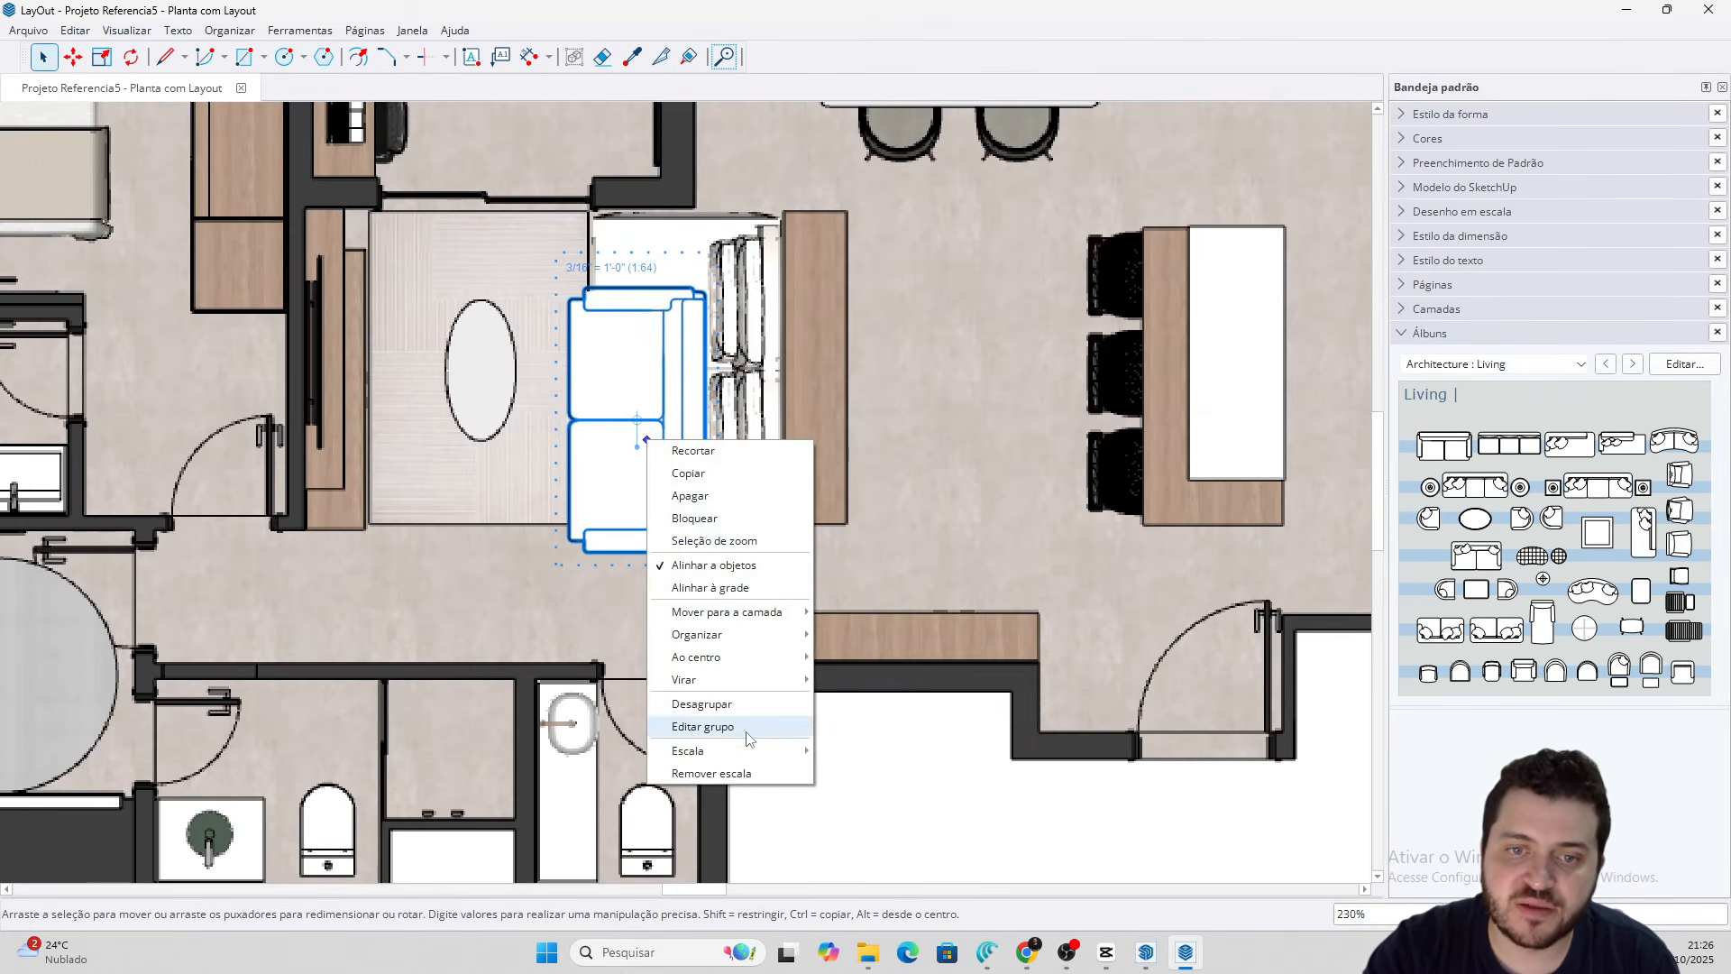
mouse_move(741, 752)
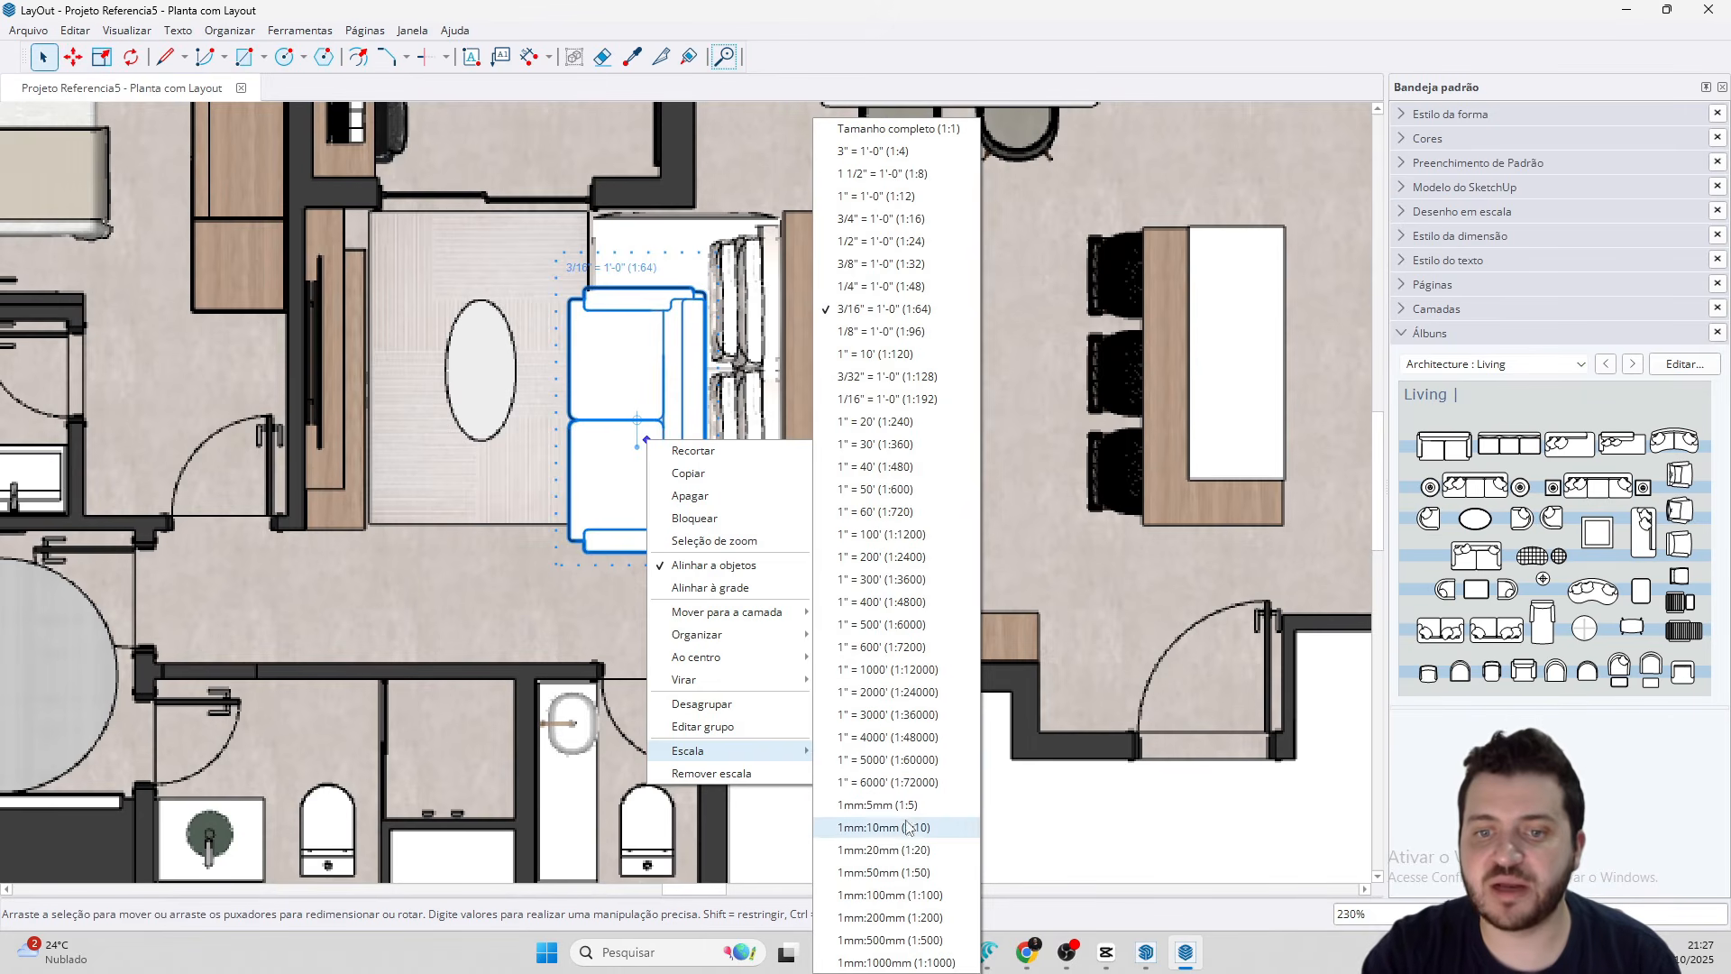
click(906, 872)
drag(678, 613, 702, 543)
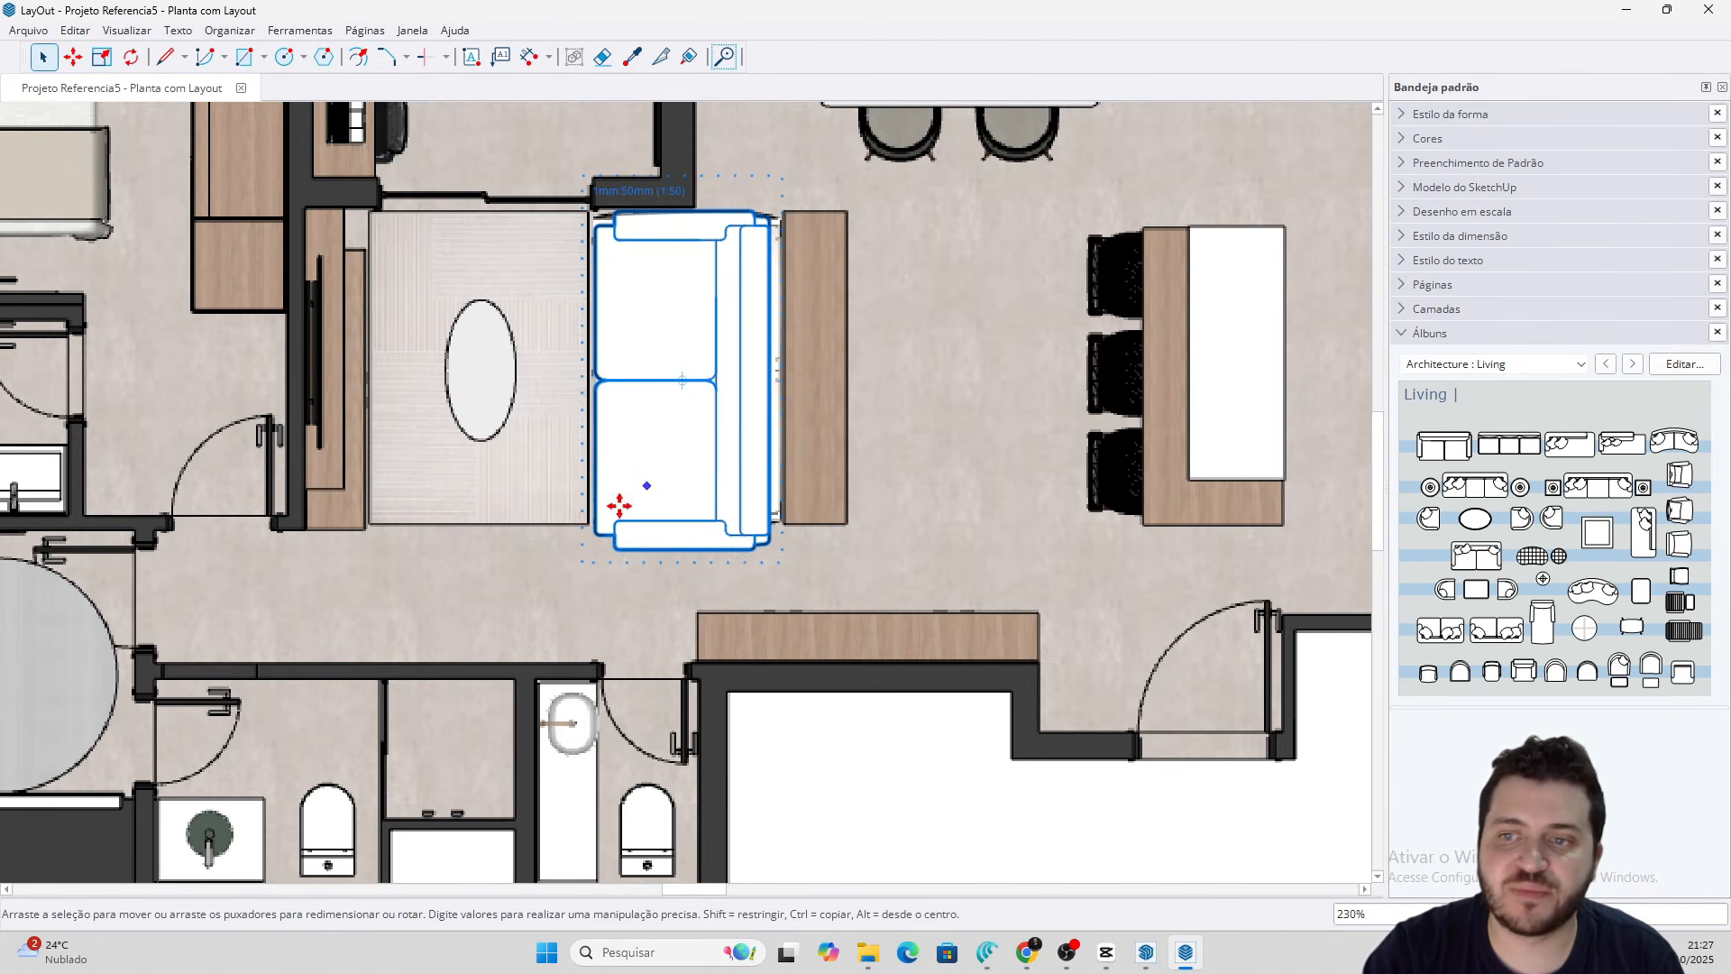
Browse the Bedroom scrapbook, switch to Bath and place one of its toilet symbols in the small washroom beside the entrance cabinet
click(1523, 364)
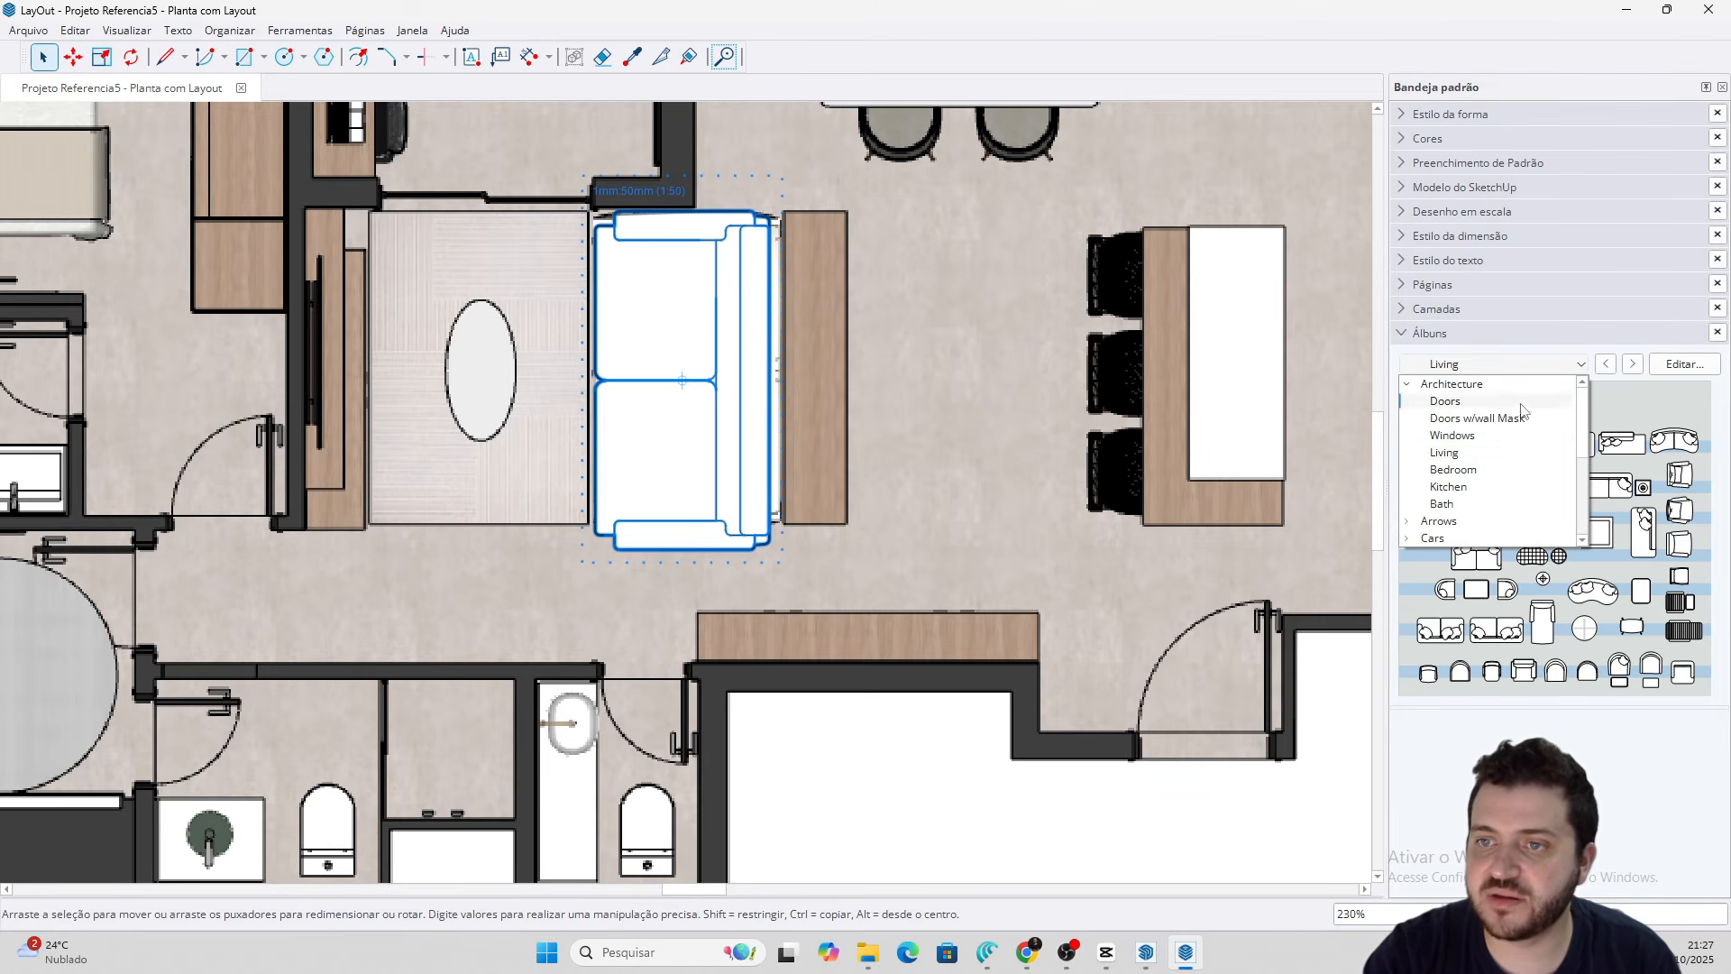
click(1453, 469)
click(1523, 364)
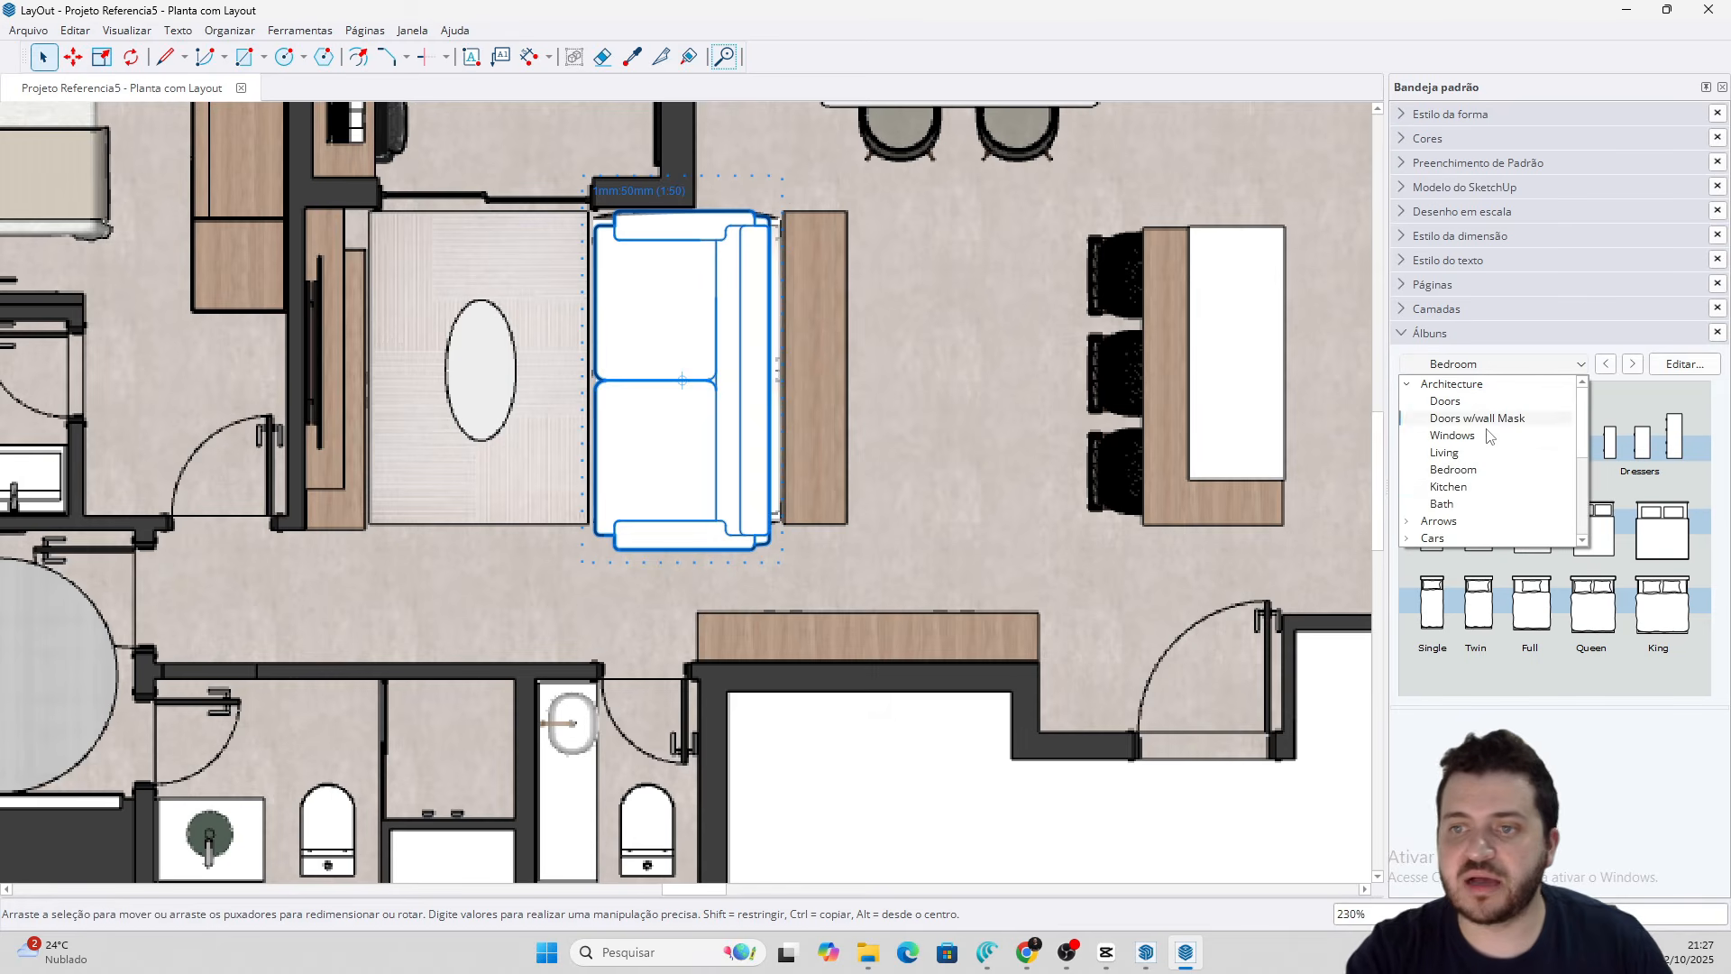
click(1464, 503)
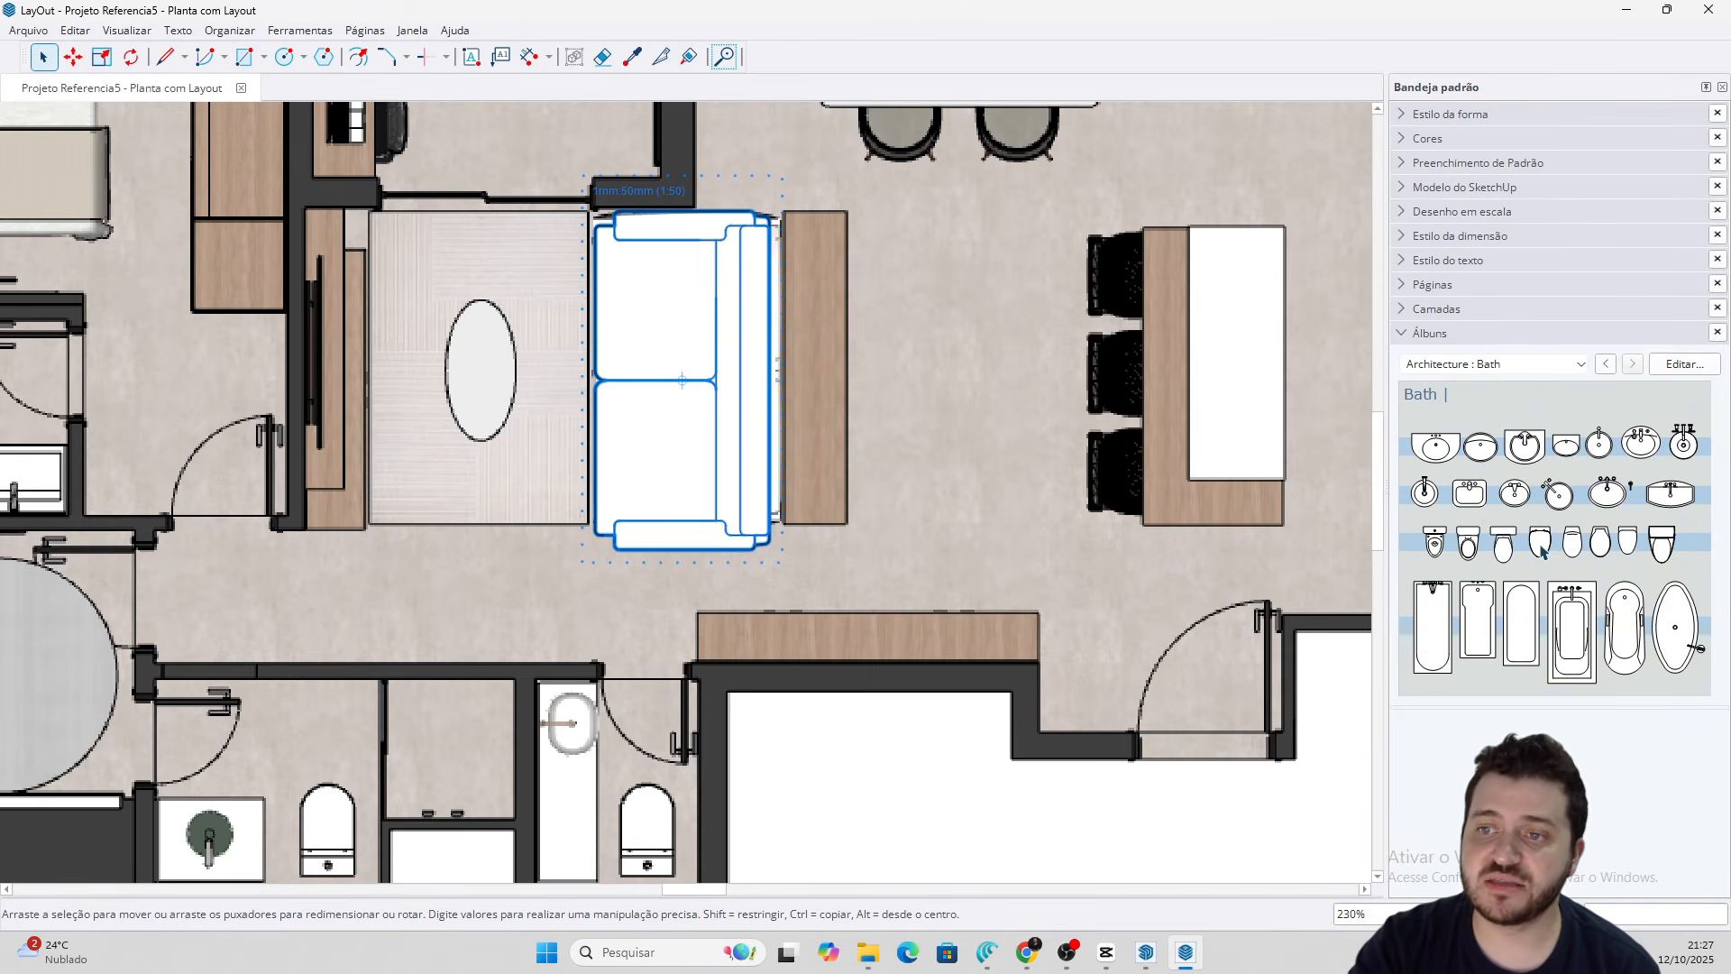
click(1571, 542)
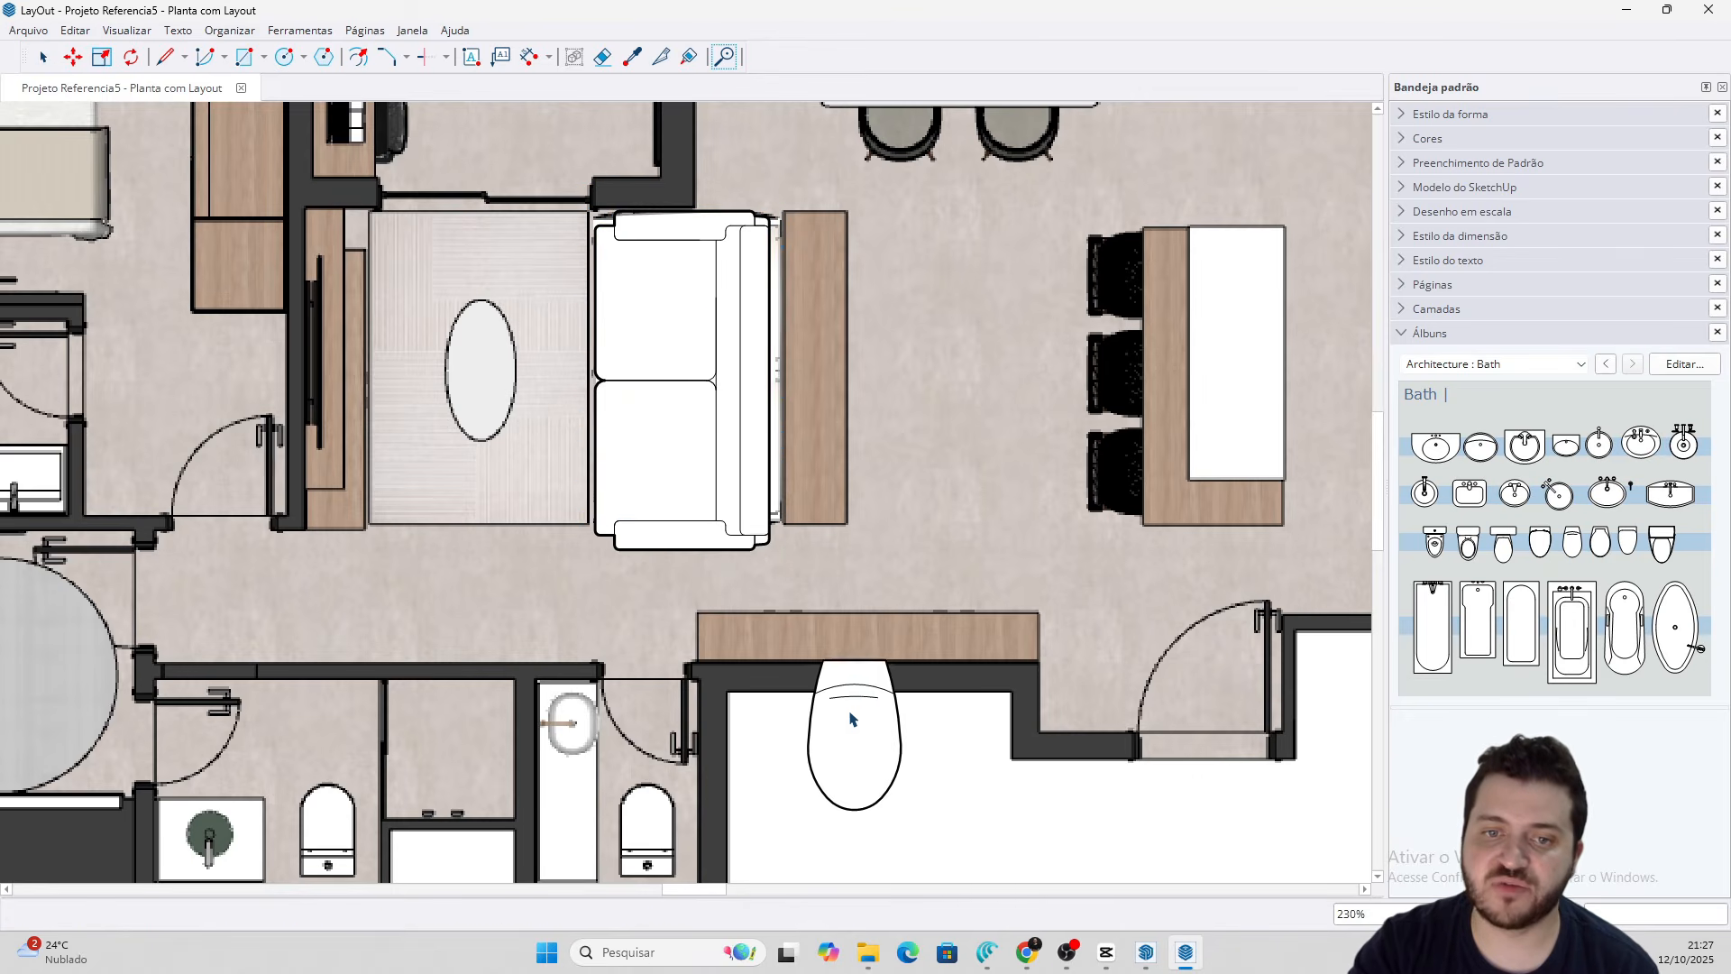
middle_drag(810, 728, 912, 556)
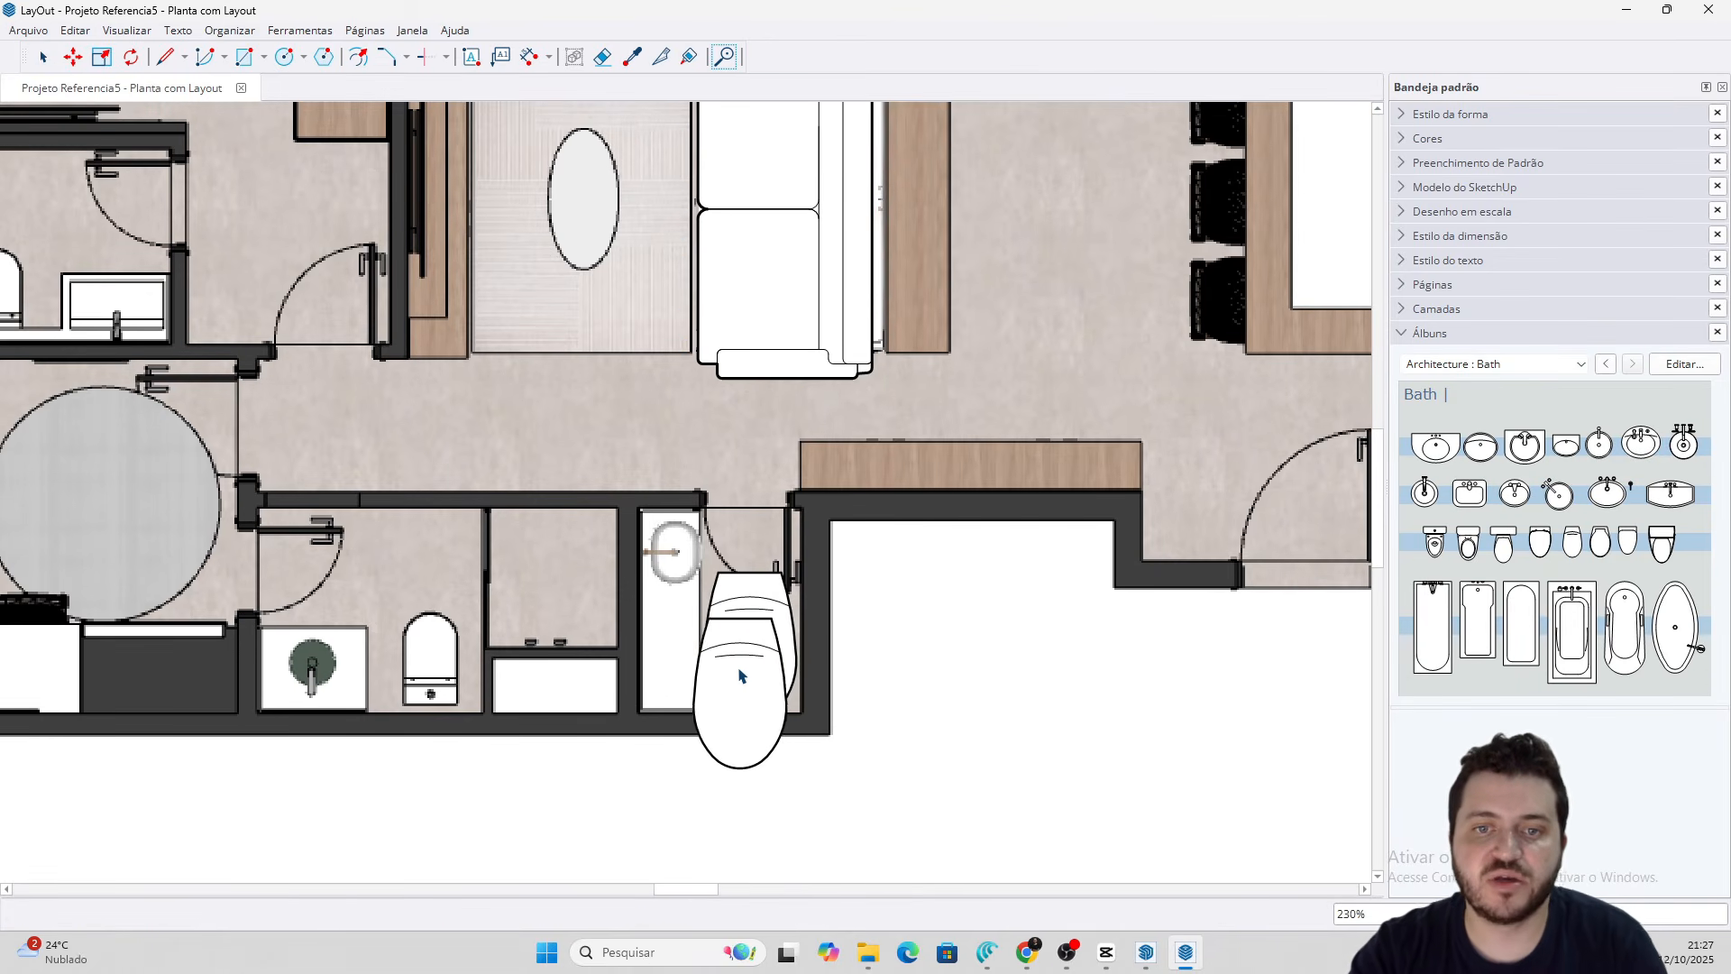
click(737, 655)
Set the placed toilet symbol's scale to 1mm:50mm (1:50)
right_click(736, 655)
mouse_move(793, 612)
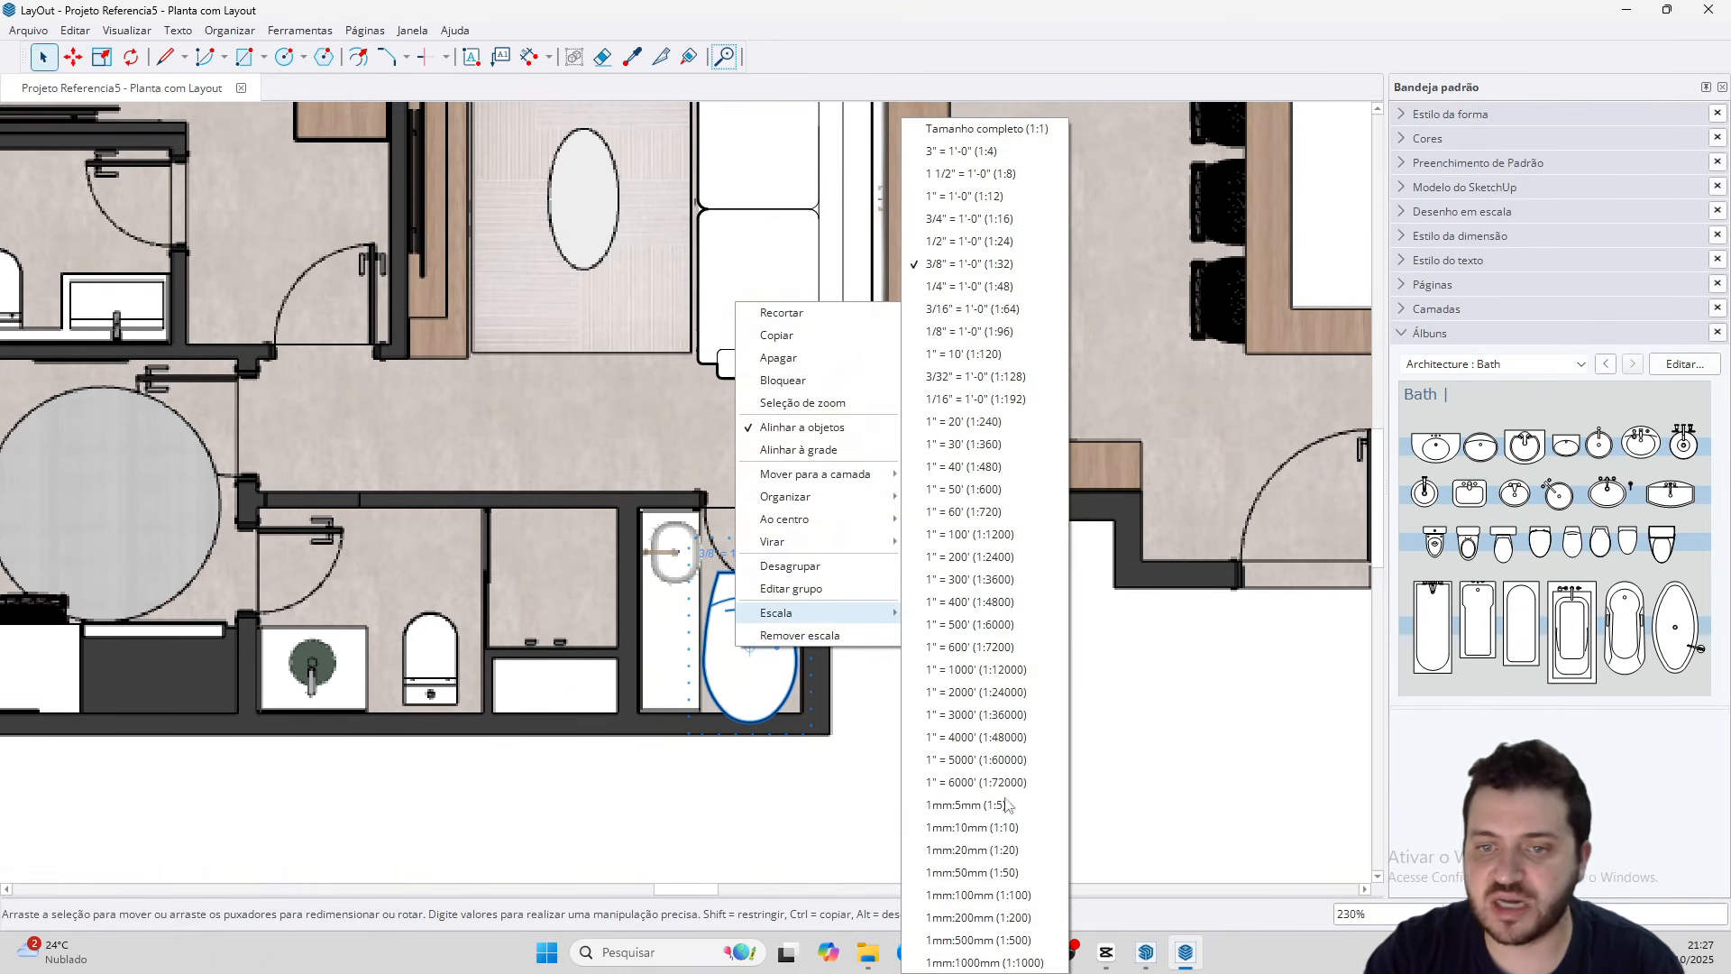
click(976, 871)
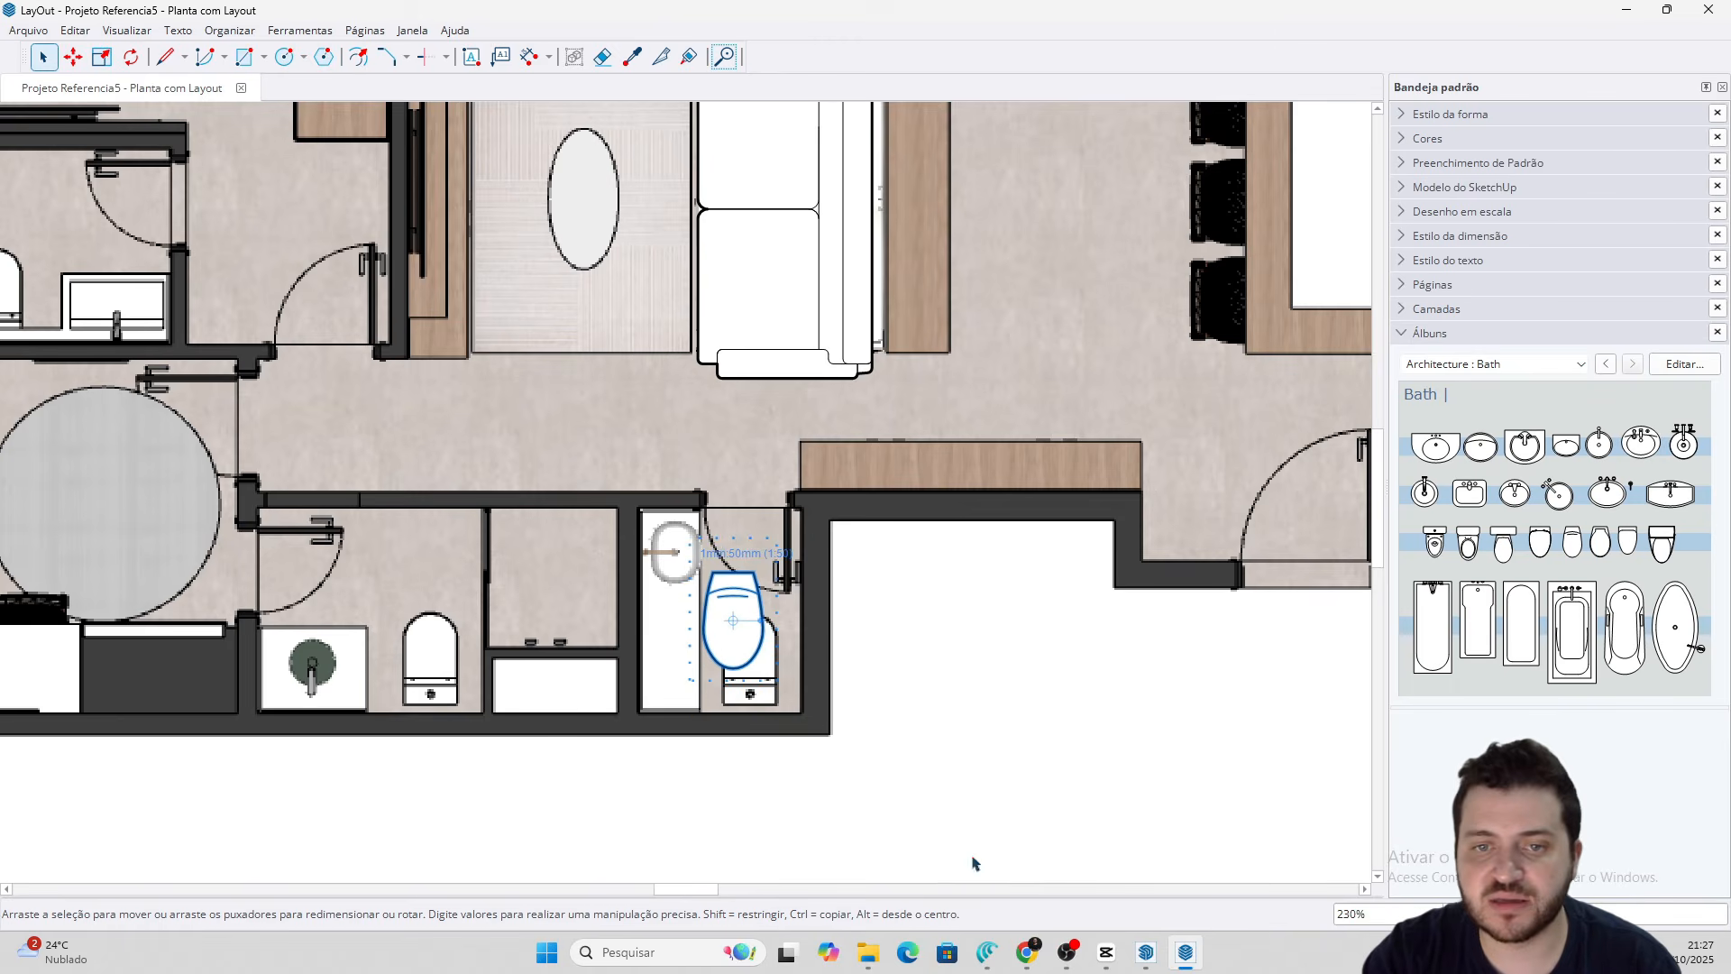
Rotate the toilet symbol half a turn and move it over the rendered toilet in the small washroom
drag(762, 634, 630, 621)
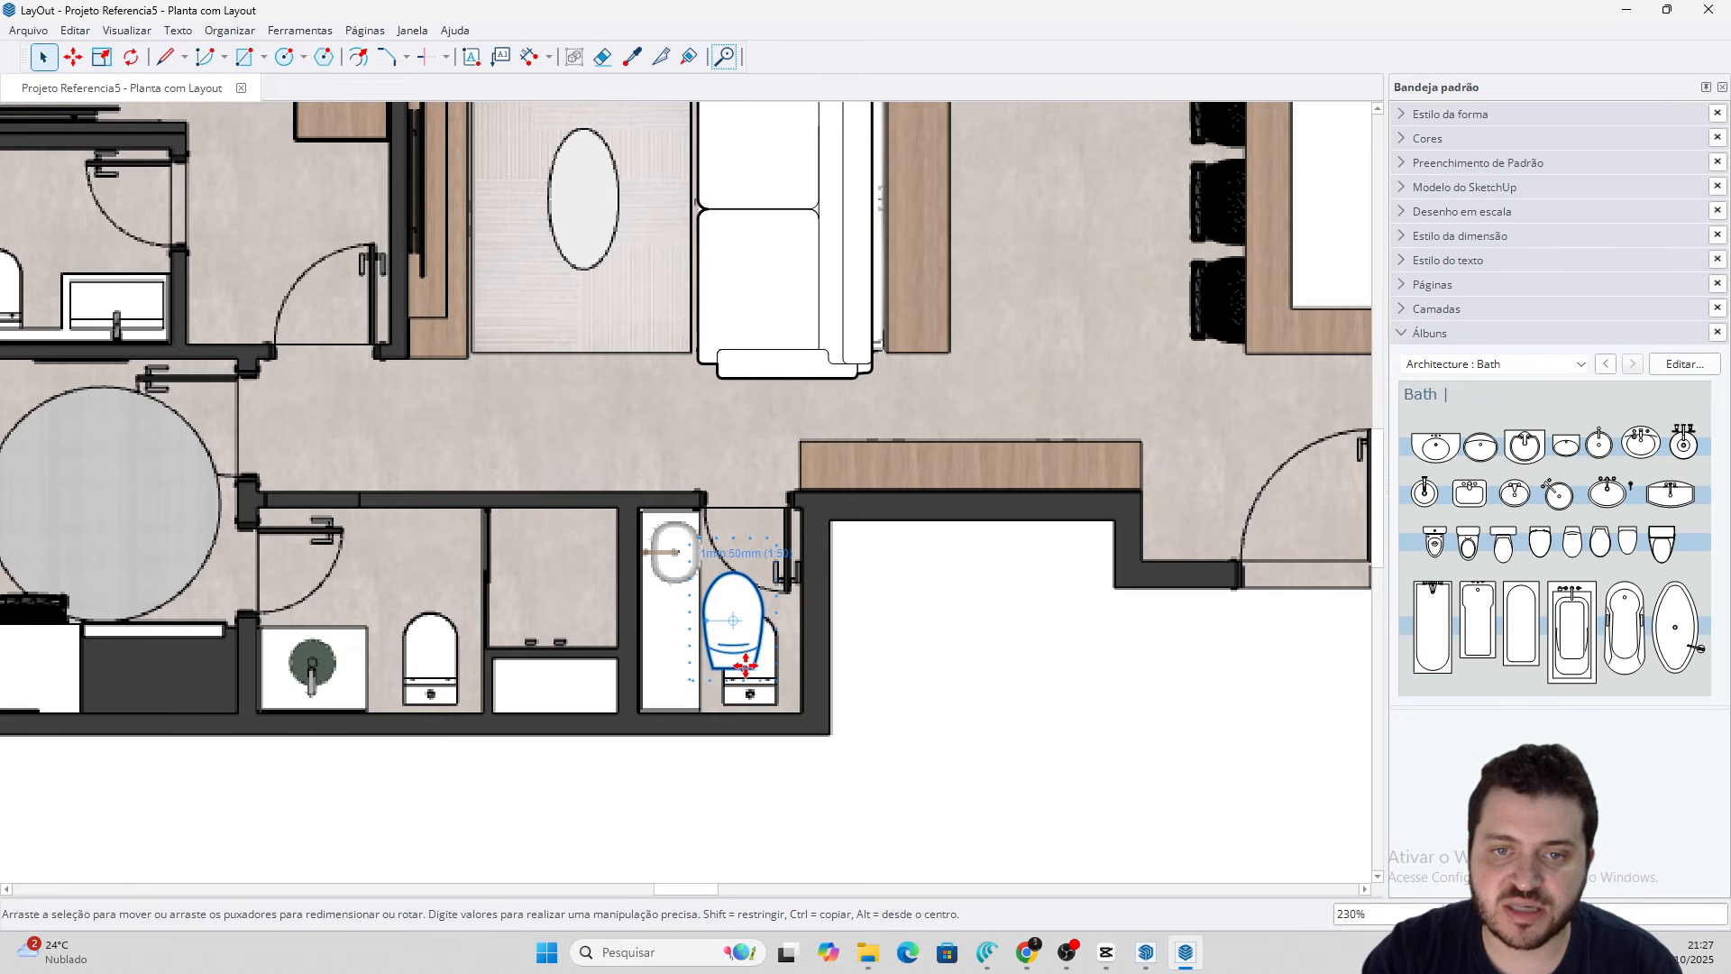
drag(746, 673, 769, 706)
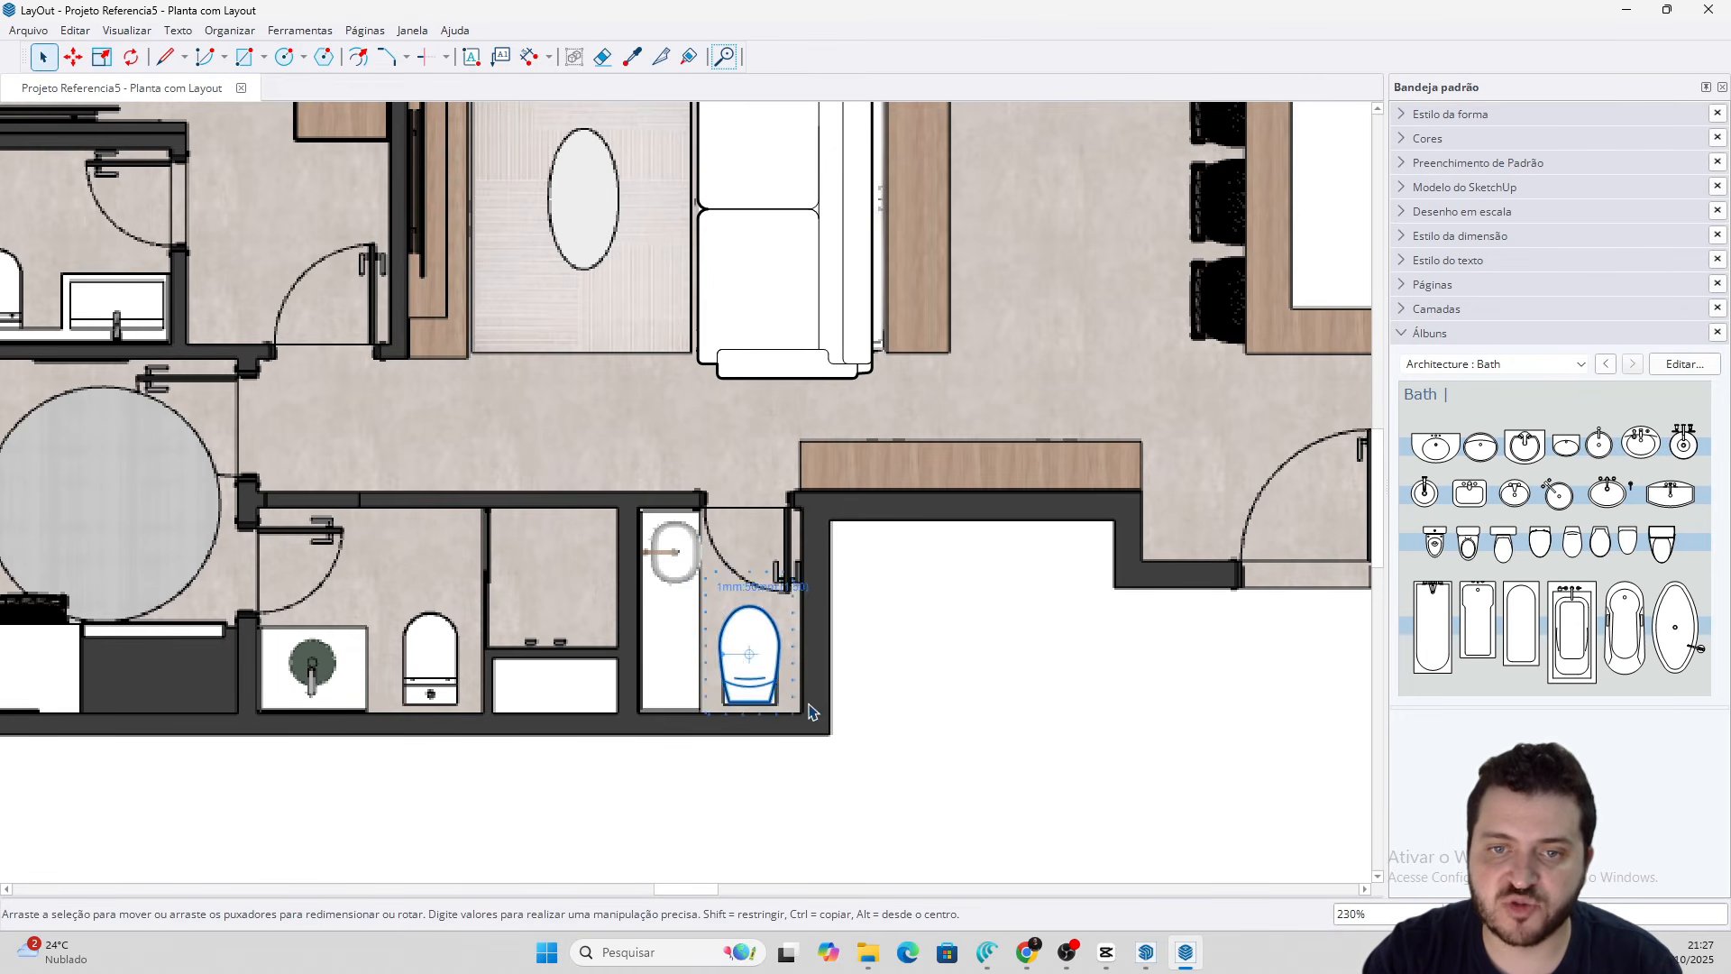
click(921, 729)
scroll(920, 728, down, 3)
click(886, 827)
Copy the toilet symbol horizontally onto the rendered toilet in the neighbouring bathroom and clear the selection
scroll(872, 749, up, 2)
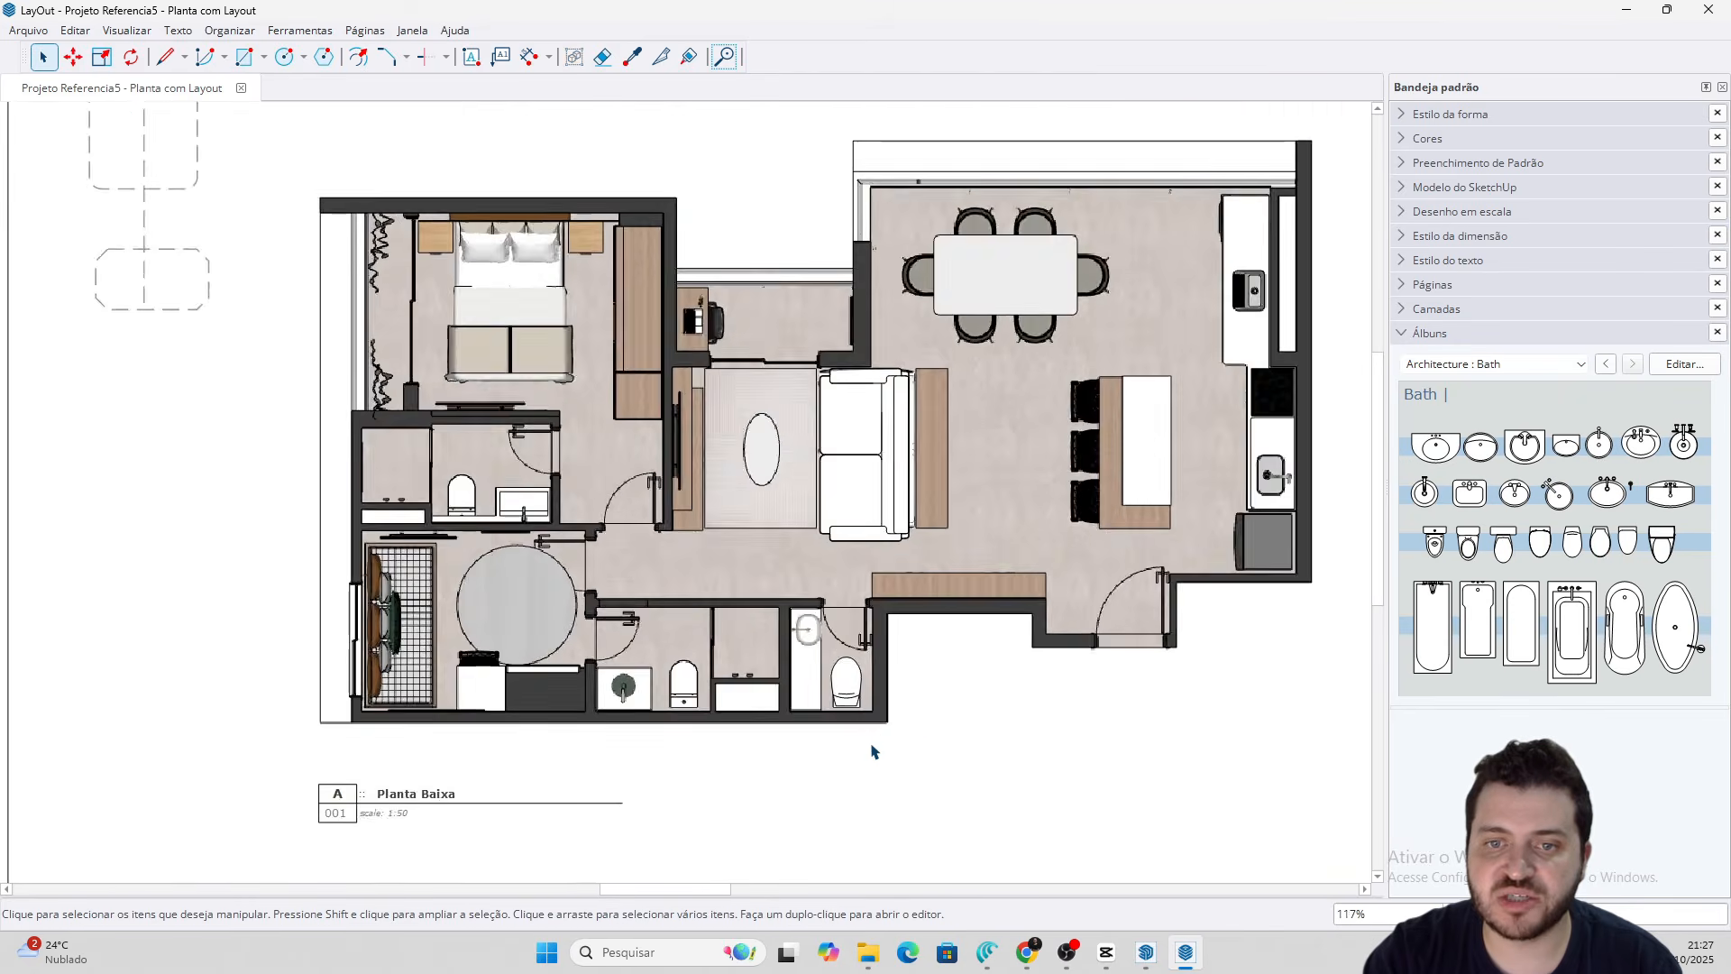
scroll(850, 697, up, 3)
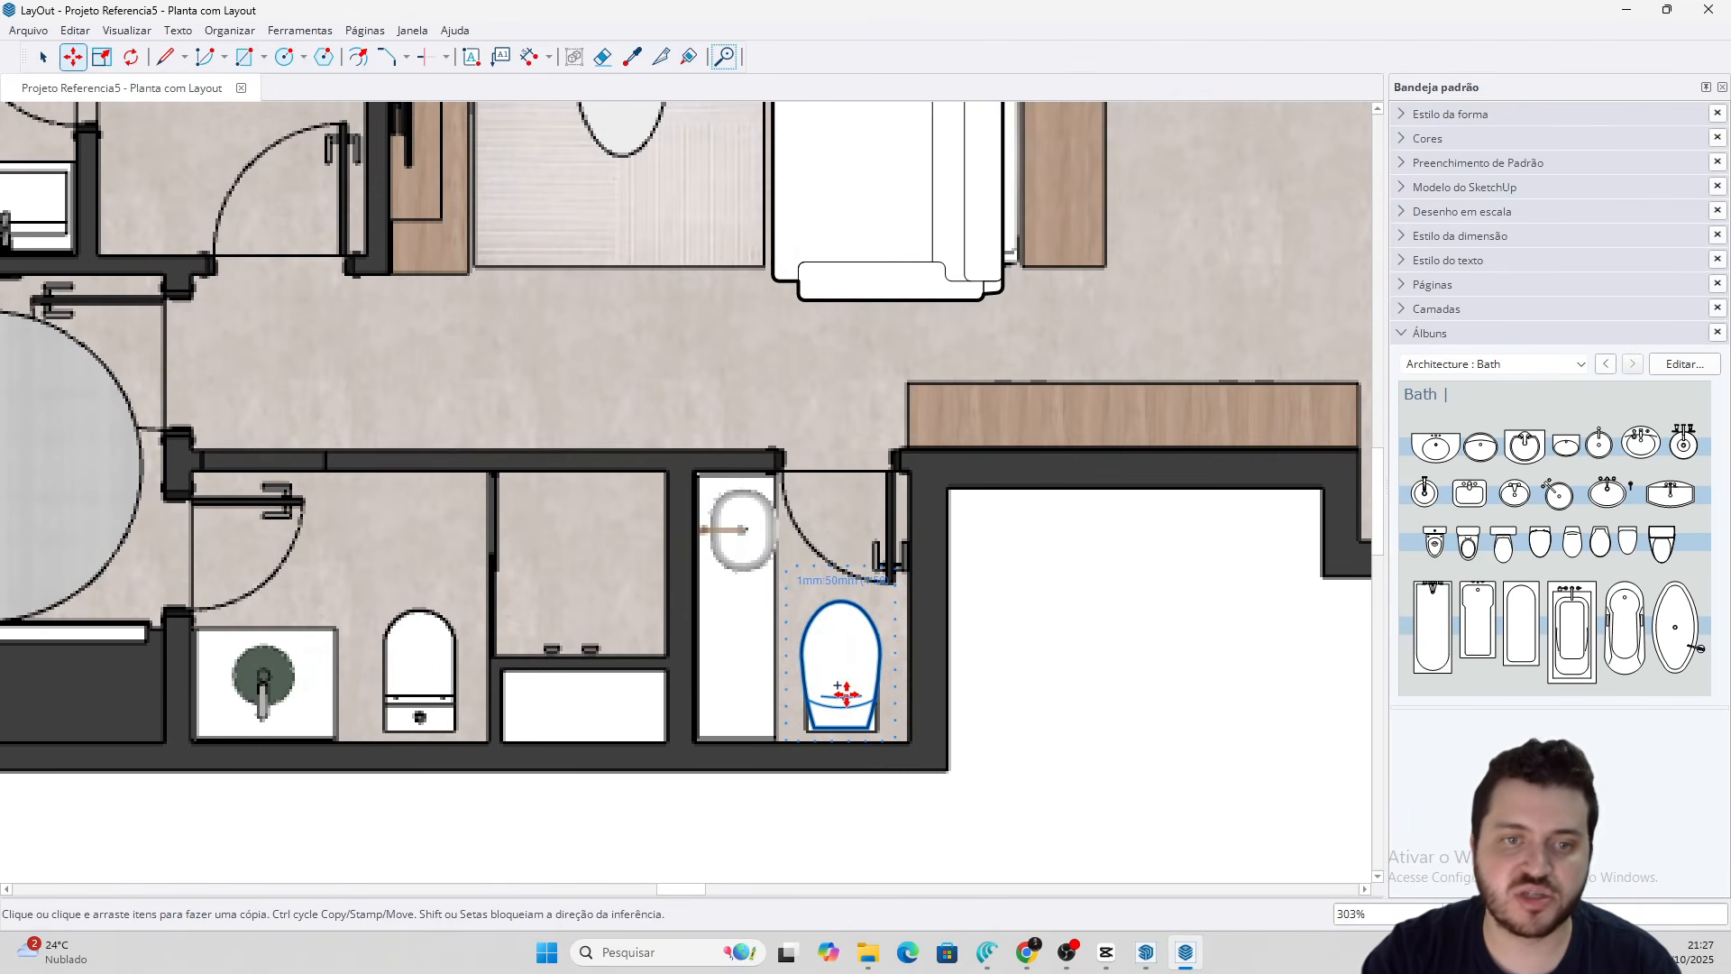
ctrl+drag(847, 697, 414, 705)
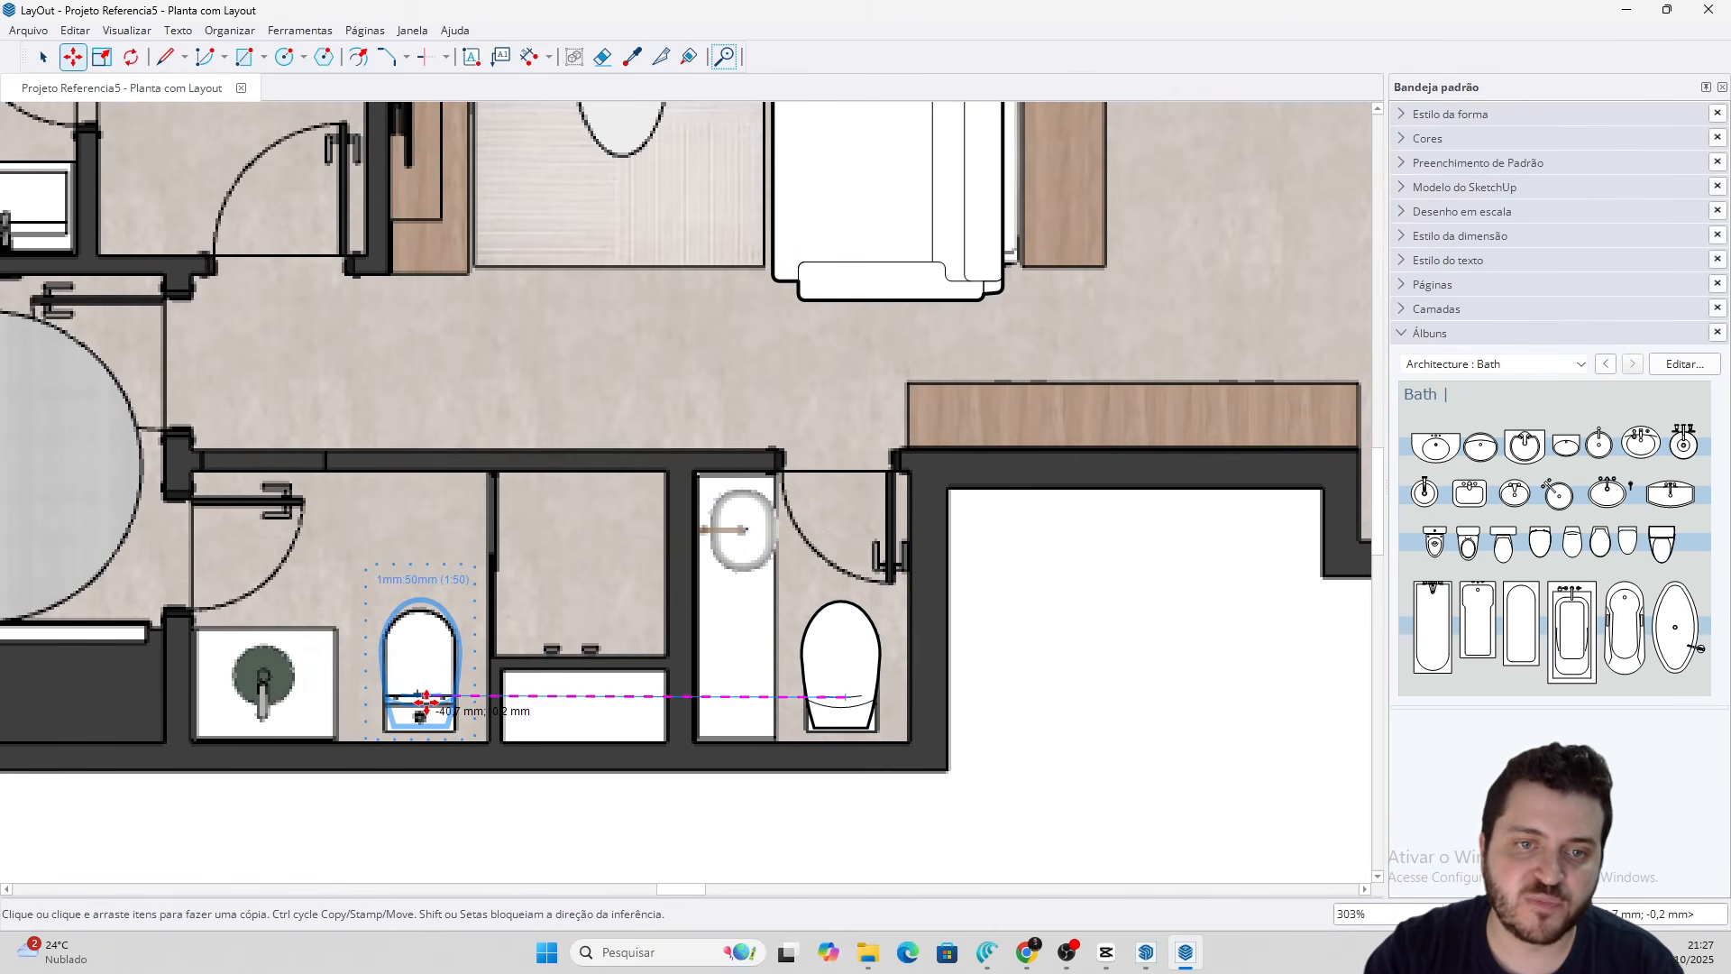
key(space)
scroll(414, 708, down, 7)
click(731, 766)
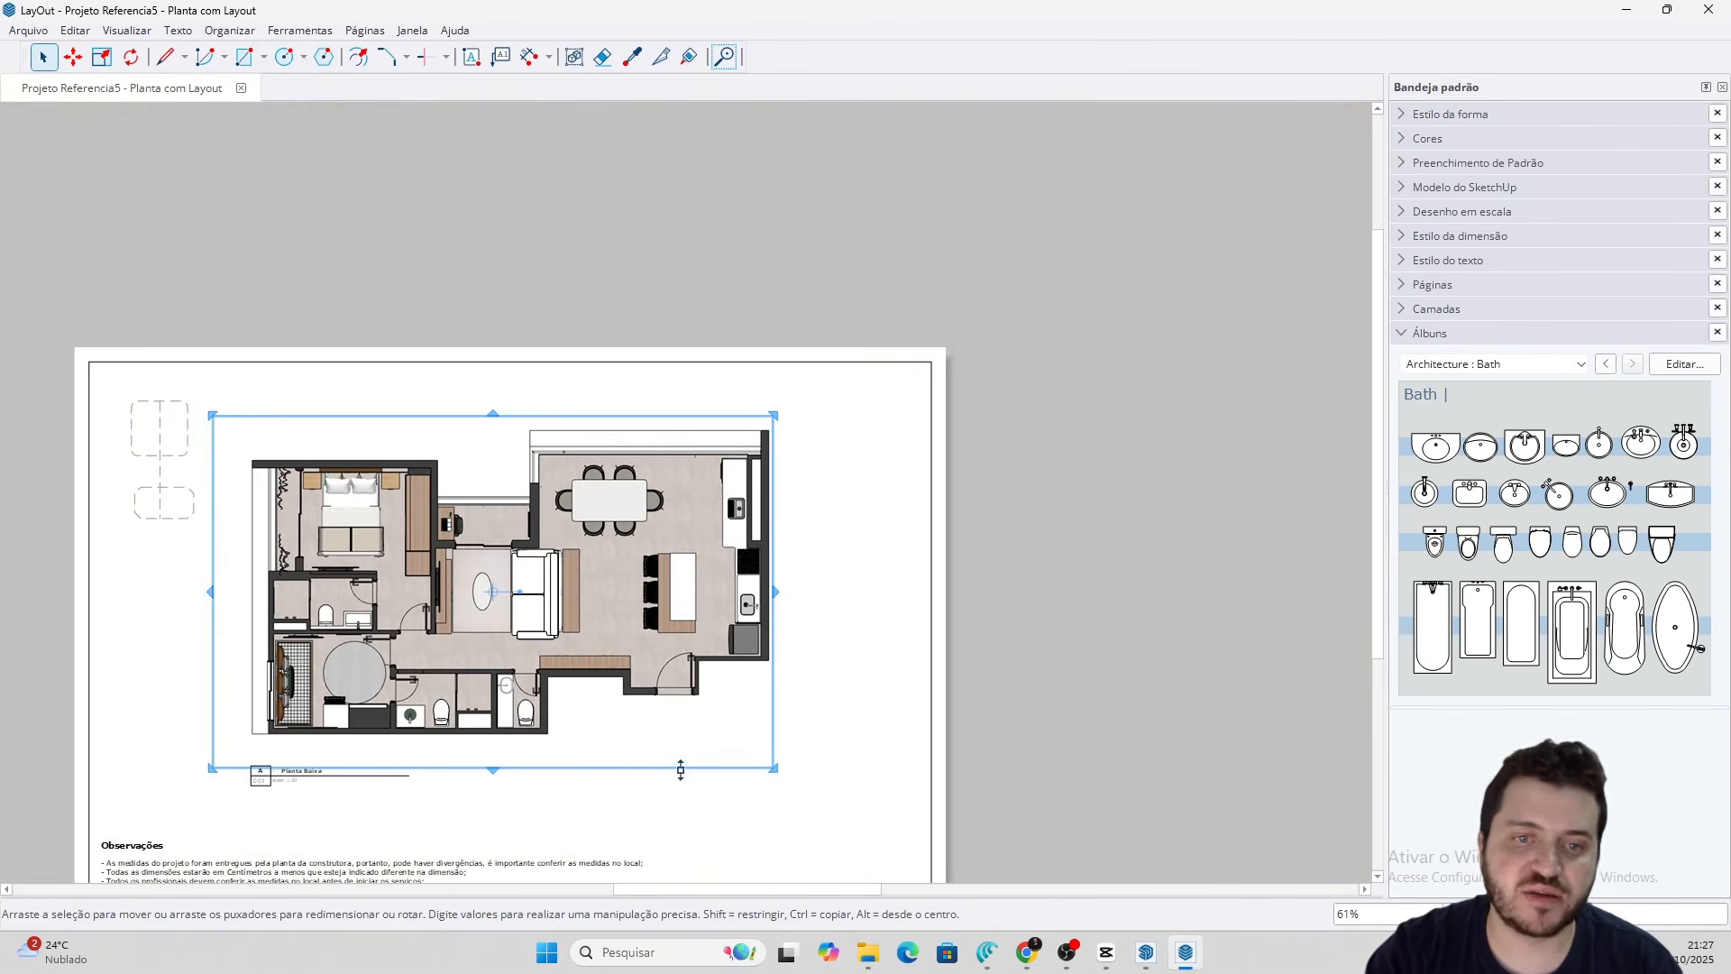
click(852, 715)
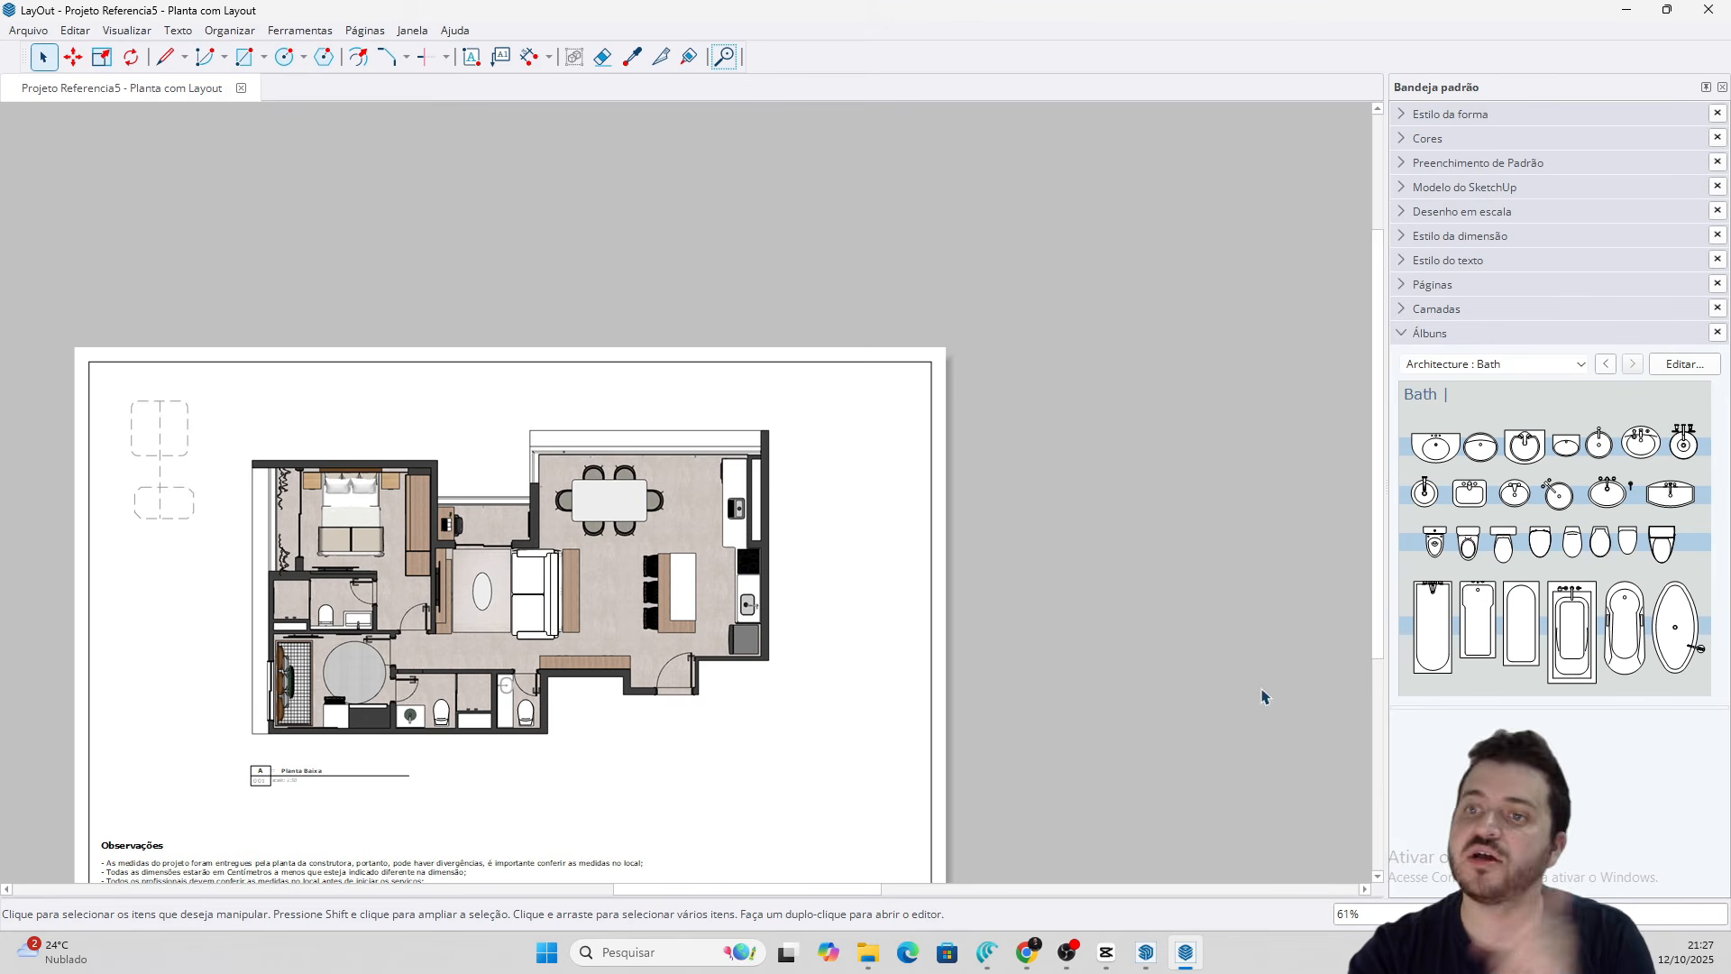
middle_drag(586, 602, 916, 471)
middle_drag(797, 552, 753, 532)
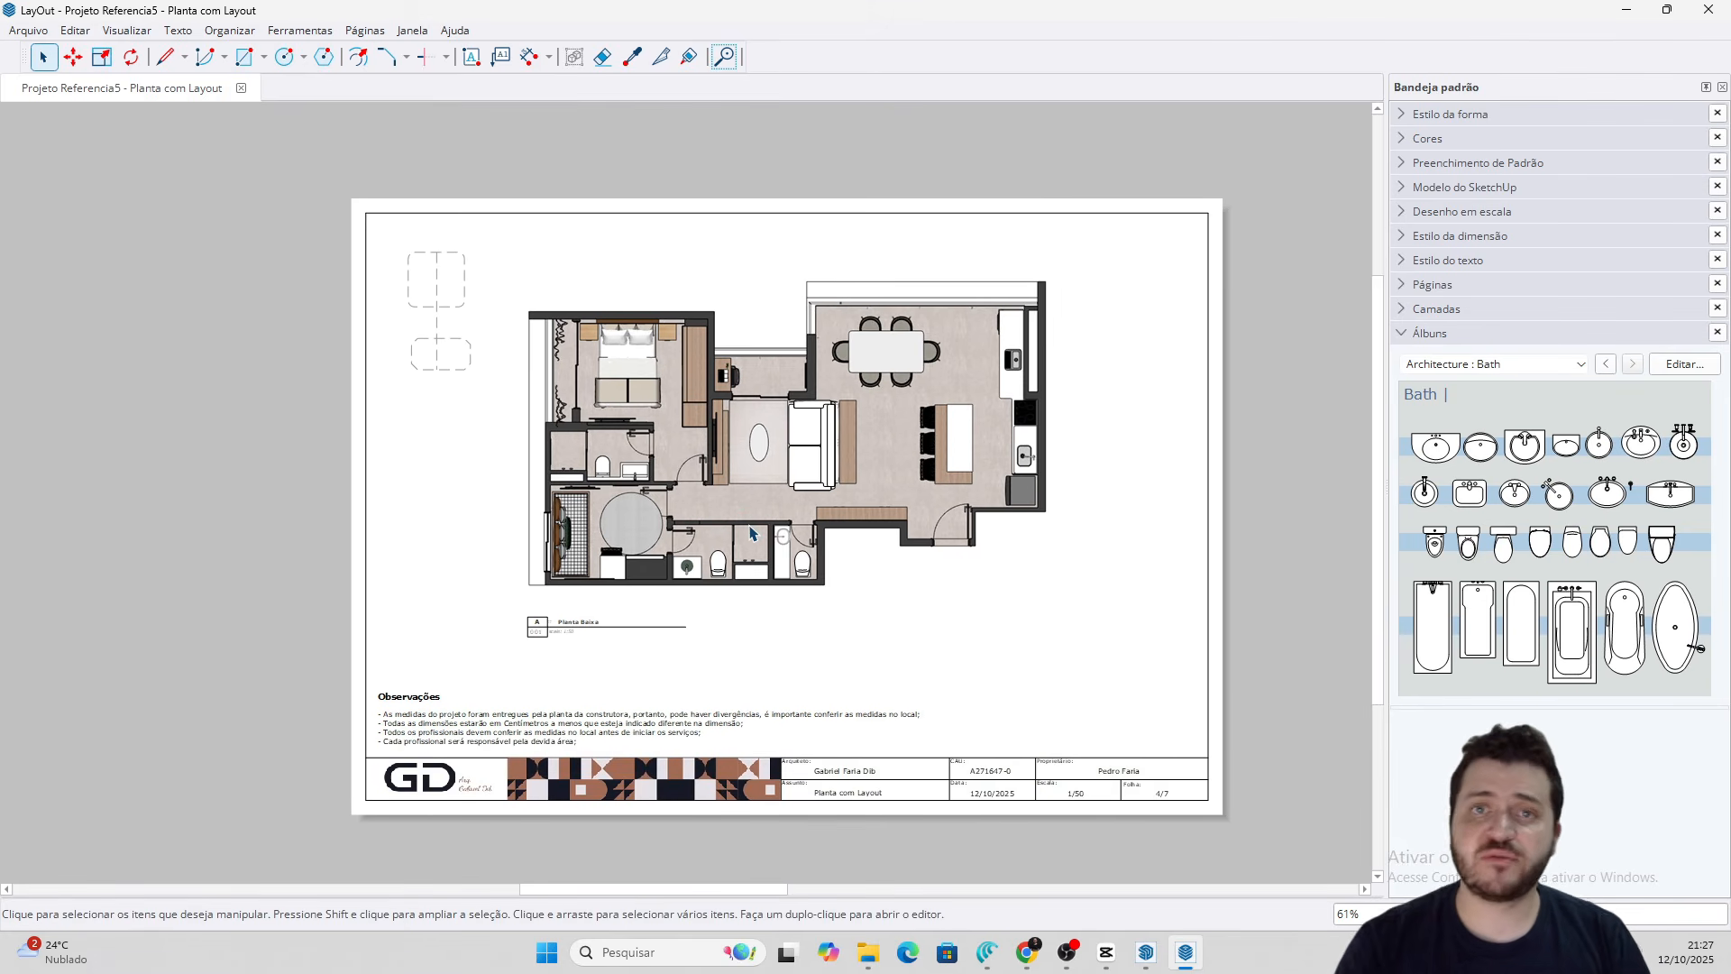